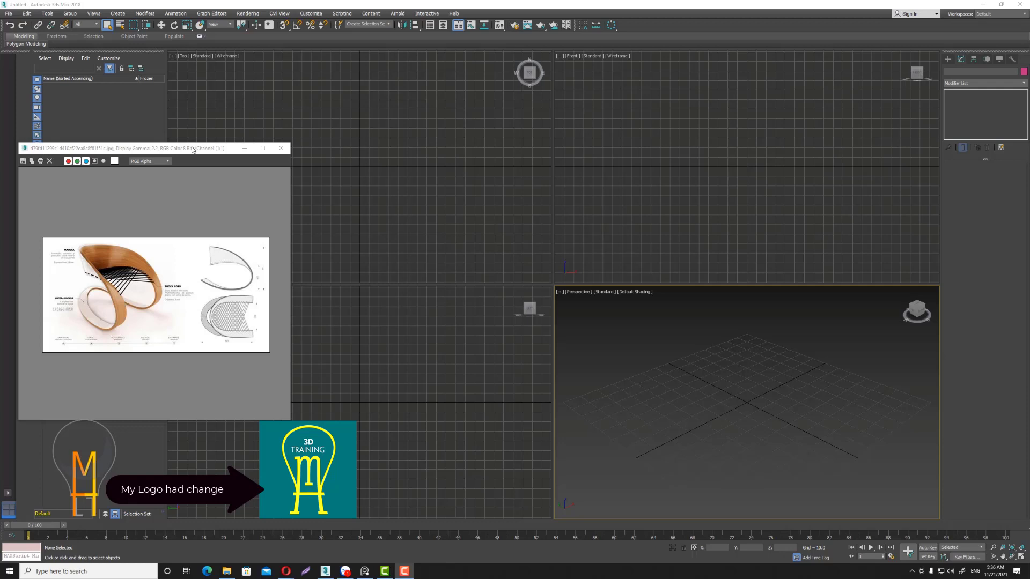
Move the chair reference image aside and pick the NGon spline tool.
drag(192, 150, 182, 208)
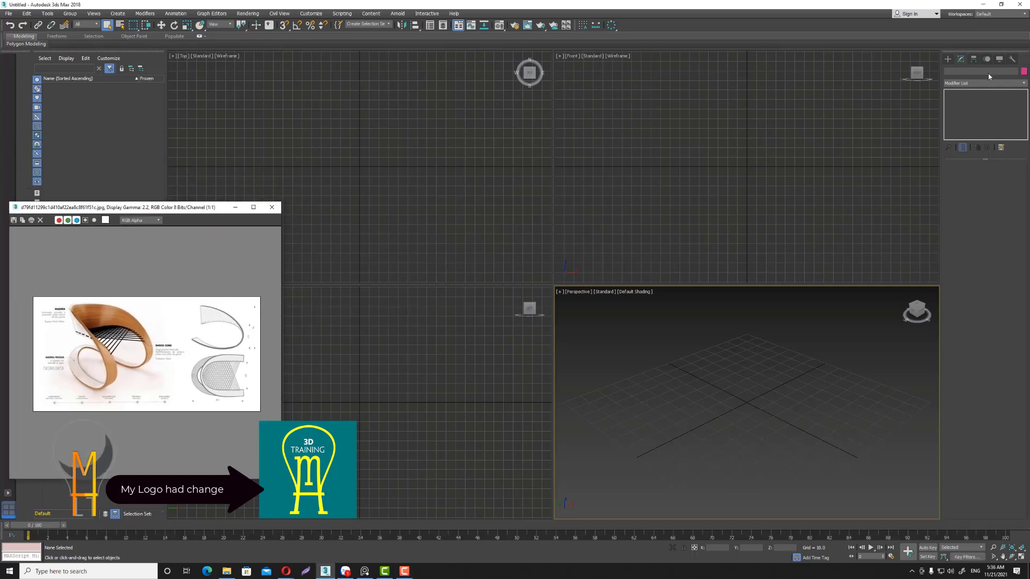
click(947, 59)
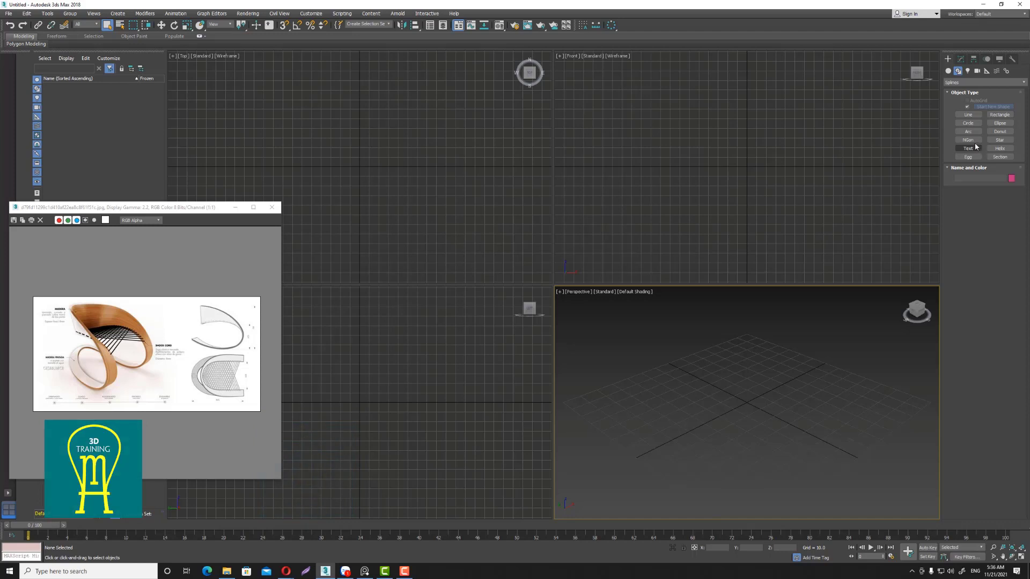
click(968, 140)
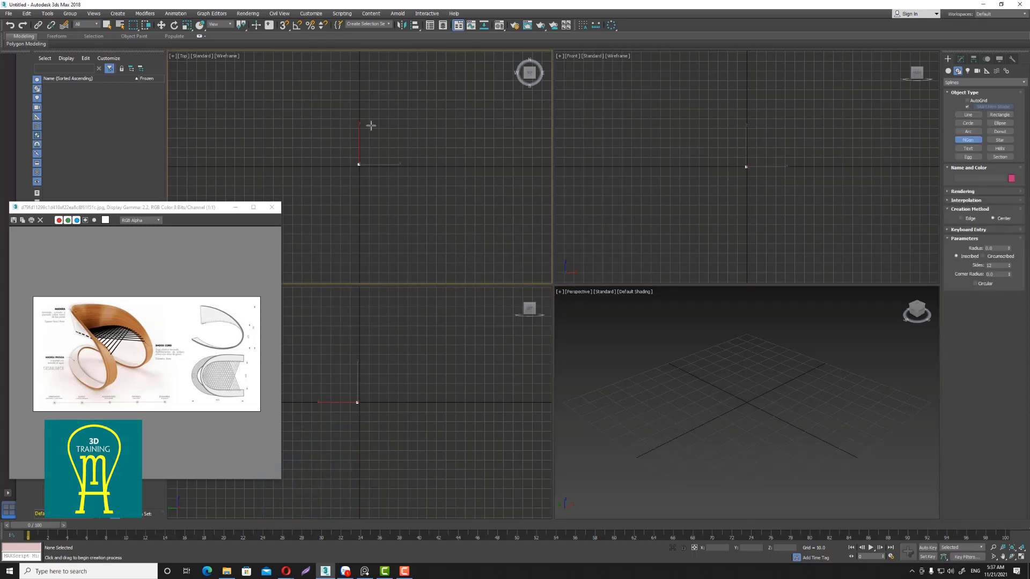
Draw a 12-sided NGon in the Top view and set its Radius to 50.
drag(358, 164, 359, 124)
key(q)
click(960, 59)
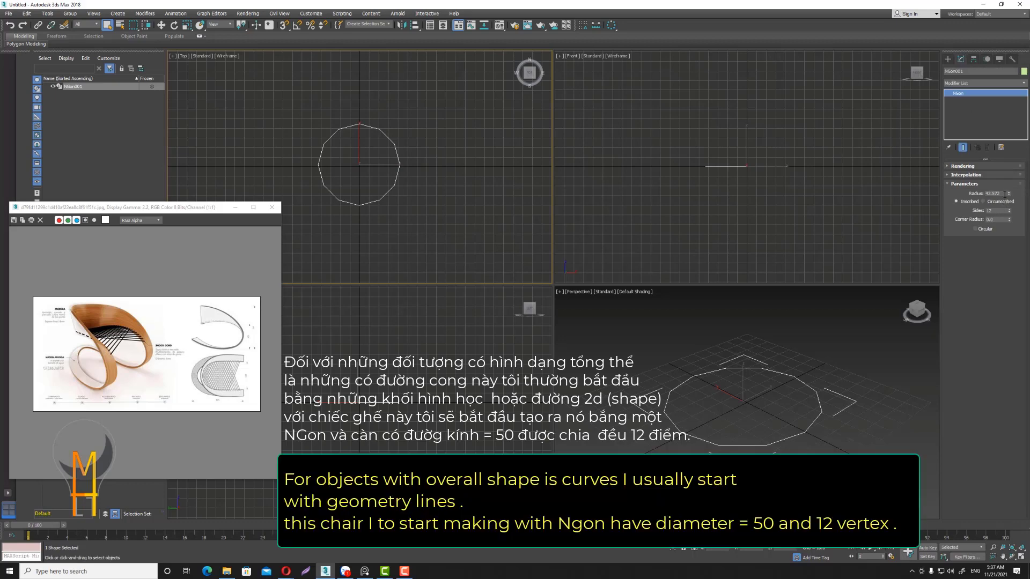
double_click(998, 193)
text(50)
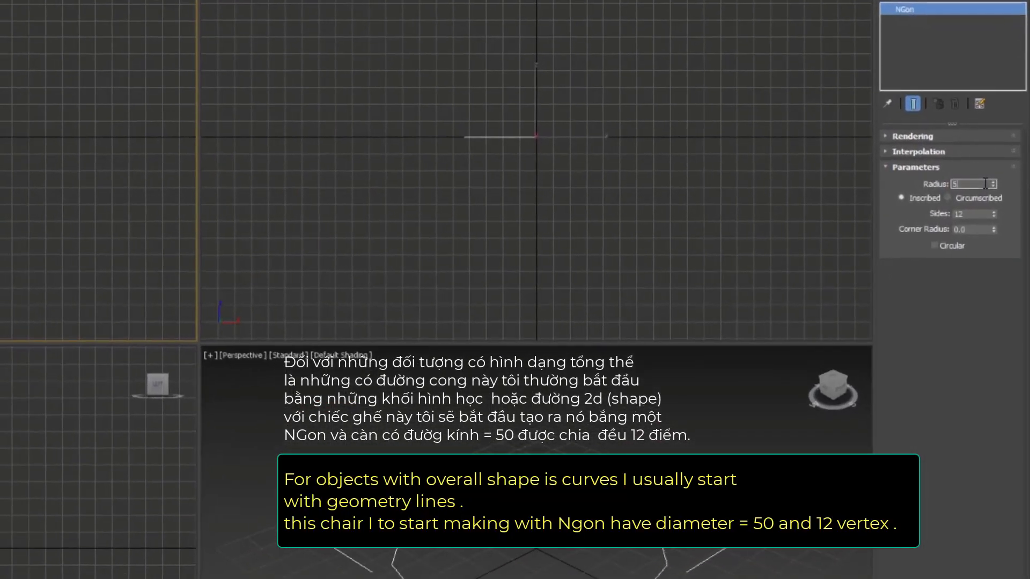
key(Return)
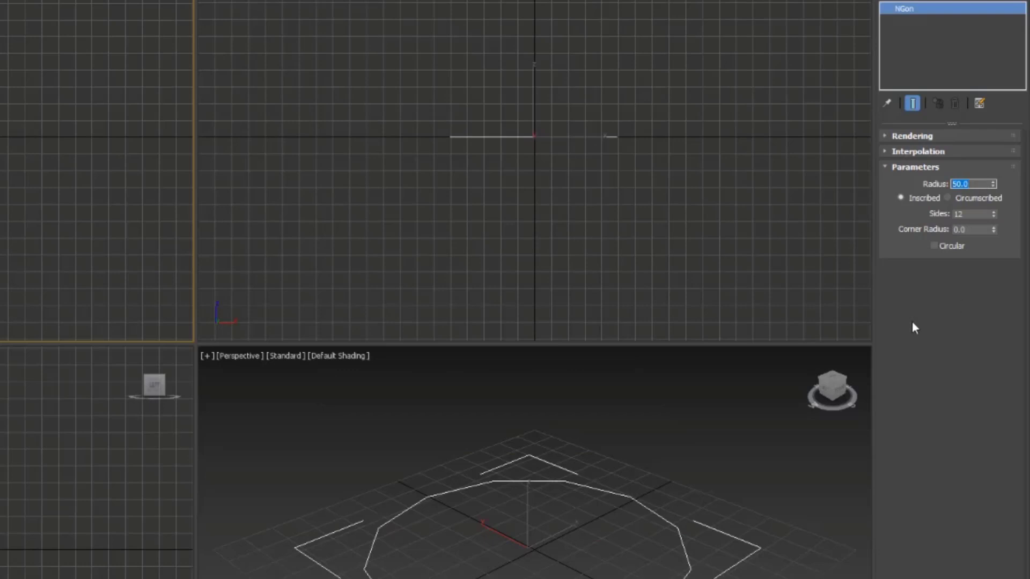
Reselect the NGon with Select and Scale active.
click(976, 217)
click(930, 437)
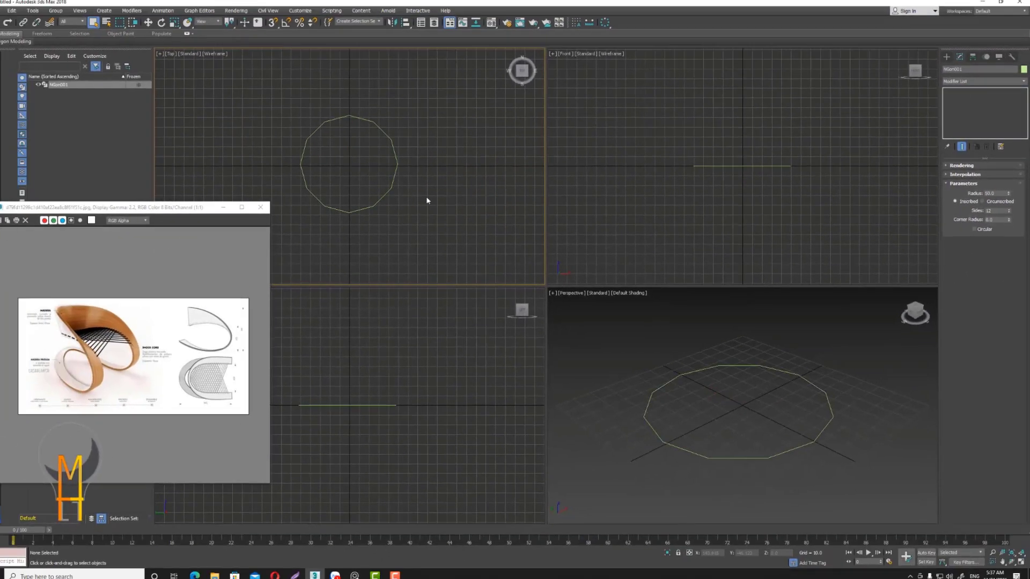
click(402, 184)
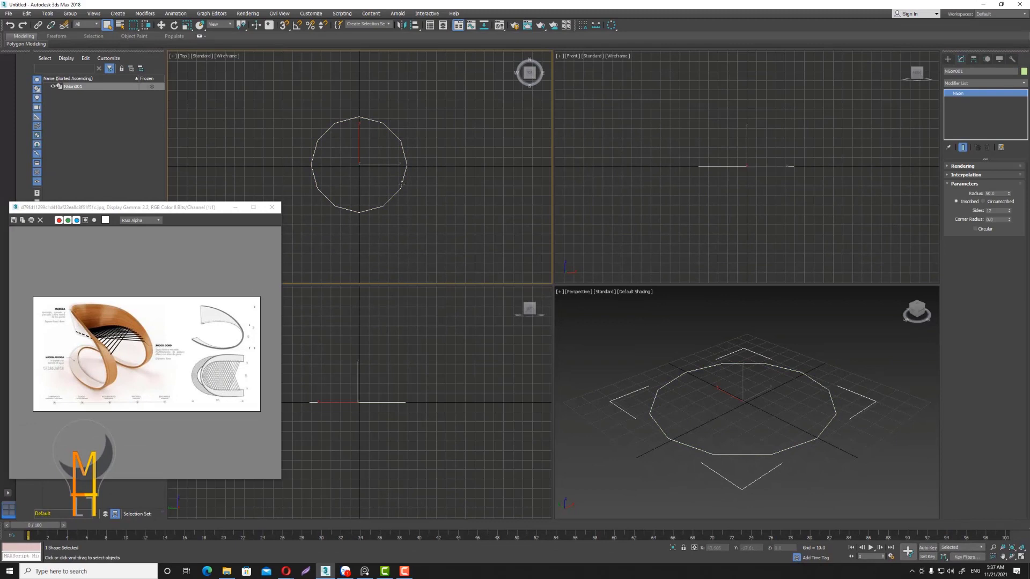
click(187, 25)
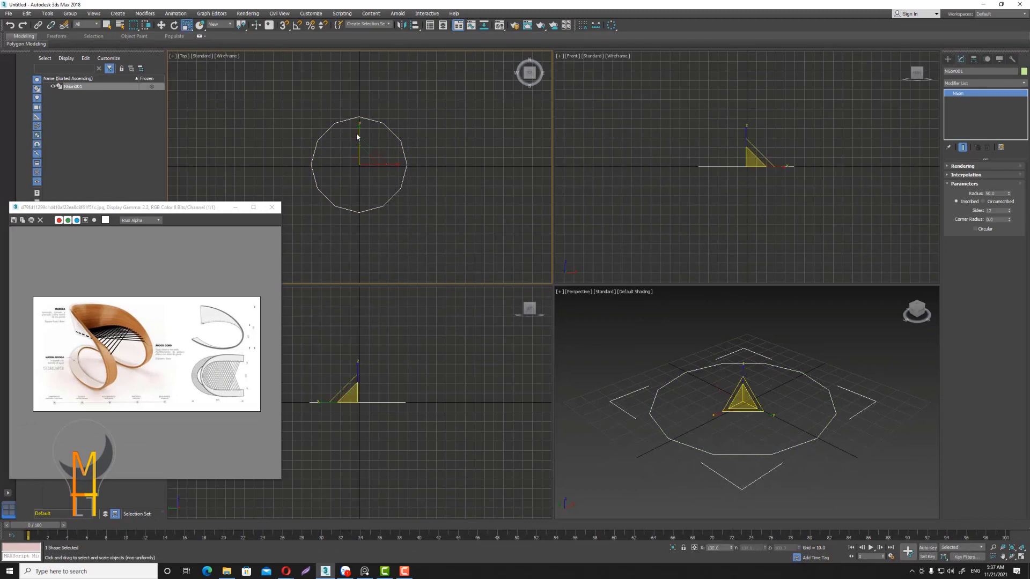
Scale the NGon along Y into a wide, flattened oval.
mouse_move(357, 131)
mouse_down()
mouse_move(359, 167)
mouse_move(359, 114)
mouse_up()
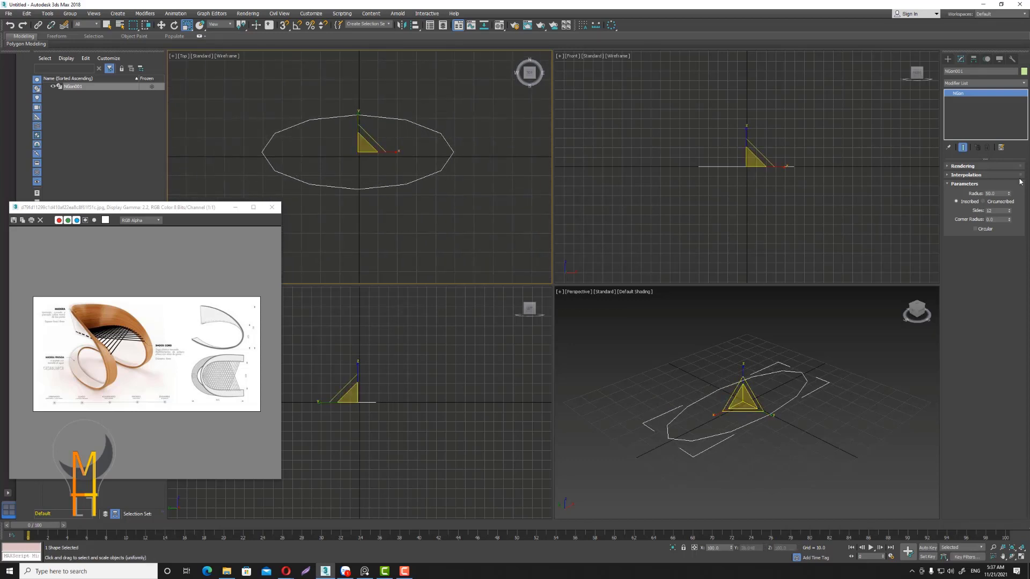
Convert the NGon to an Editable Spline and enter Vertex mode.
right_click(970, 95)
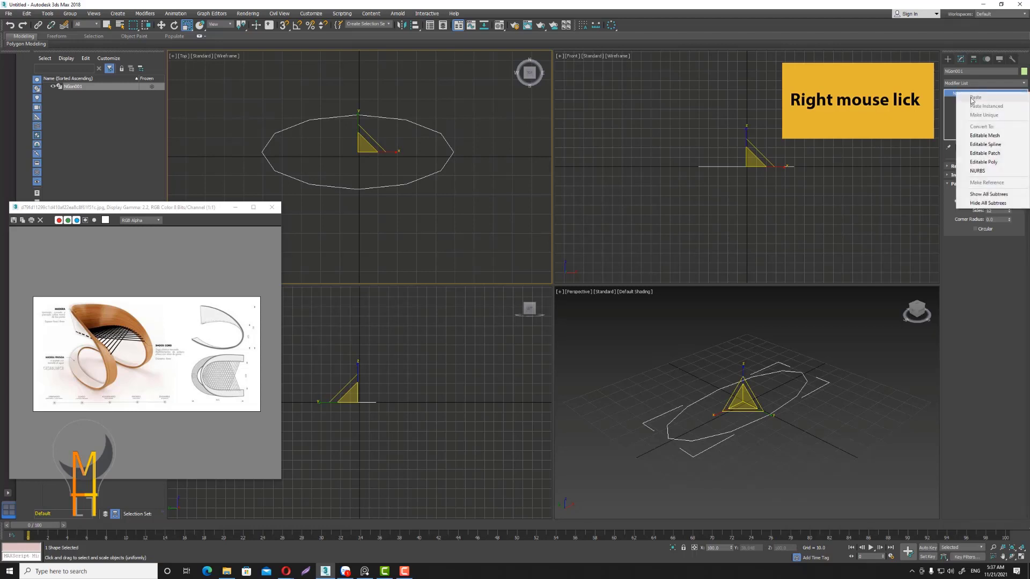
click(989, 145)
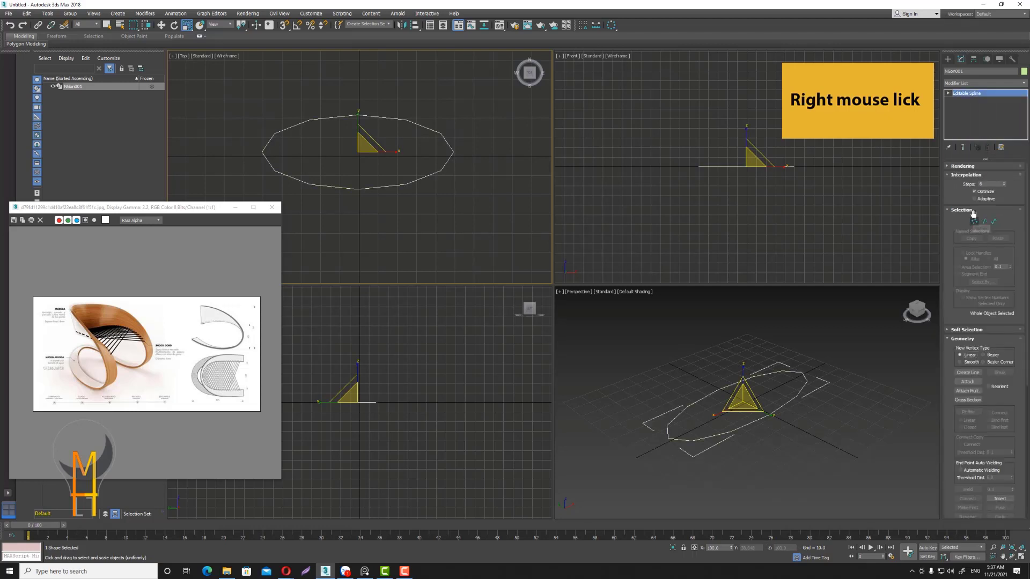
click(974, 221)
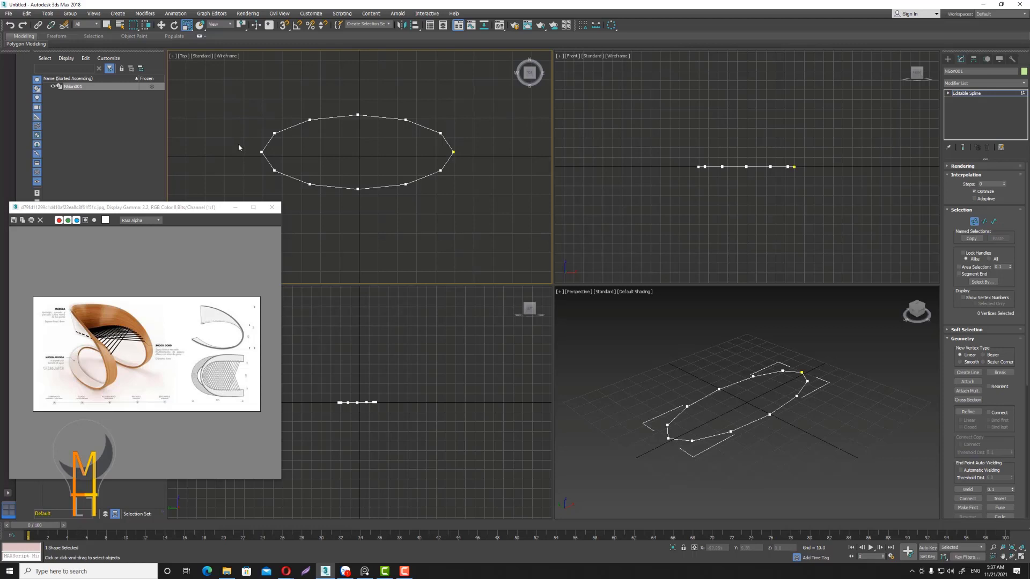
Inspect the three-vertex groups at the oval's left and right ends, then deselect.
drag(455, 198, 462, 203)
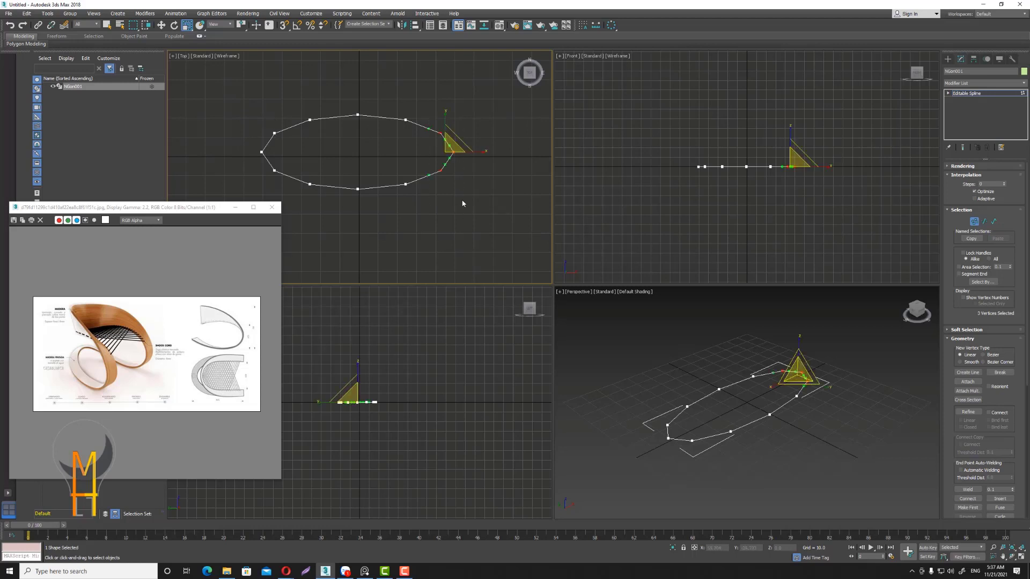
drag(240, 25, 240, 63)
click(516, 98)
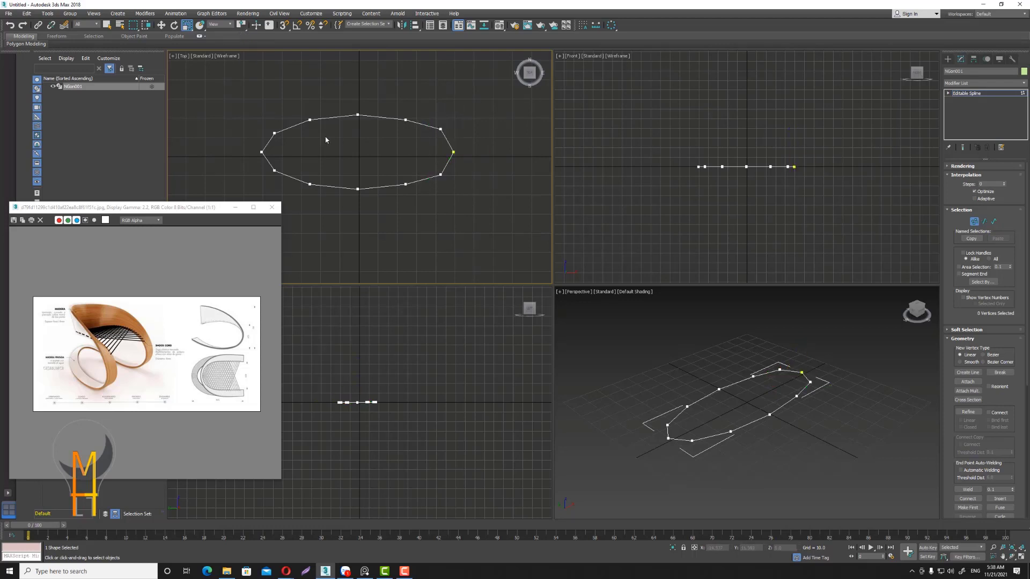
drag(273, 171, 273, 172)
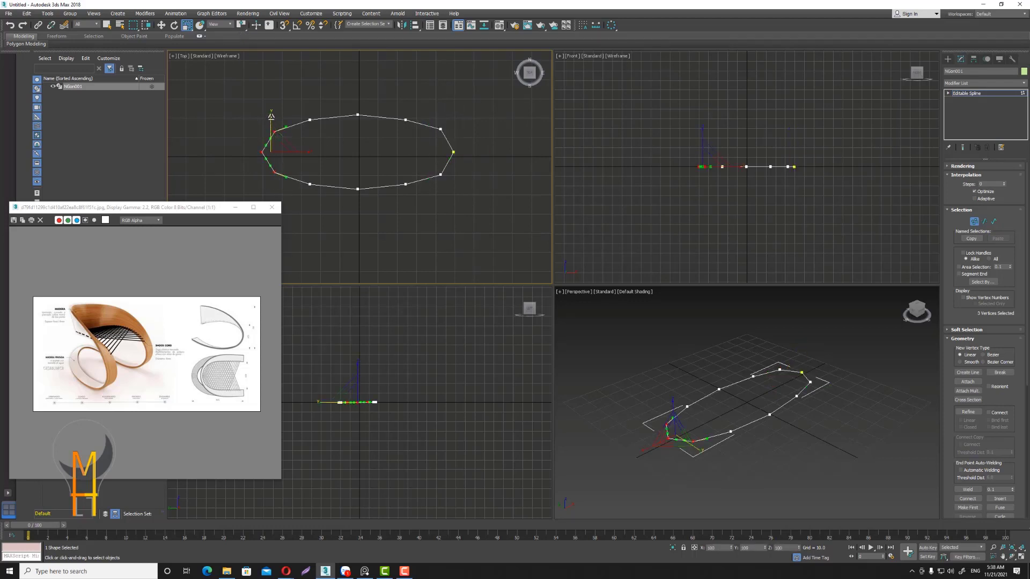
drag(454, 198, 454, 197)
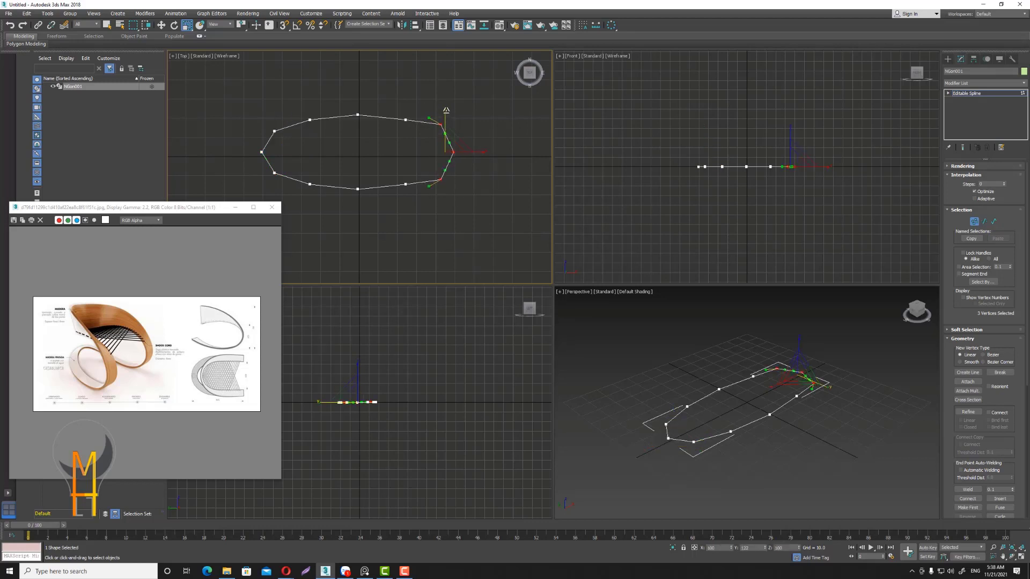
click(516, 132)
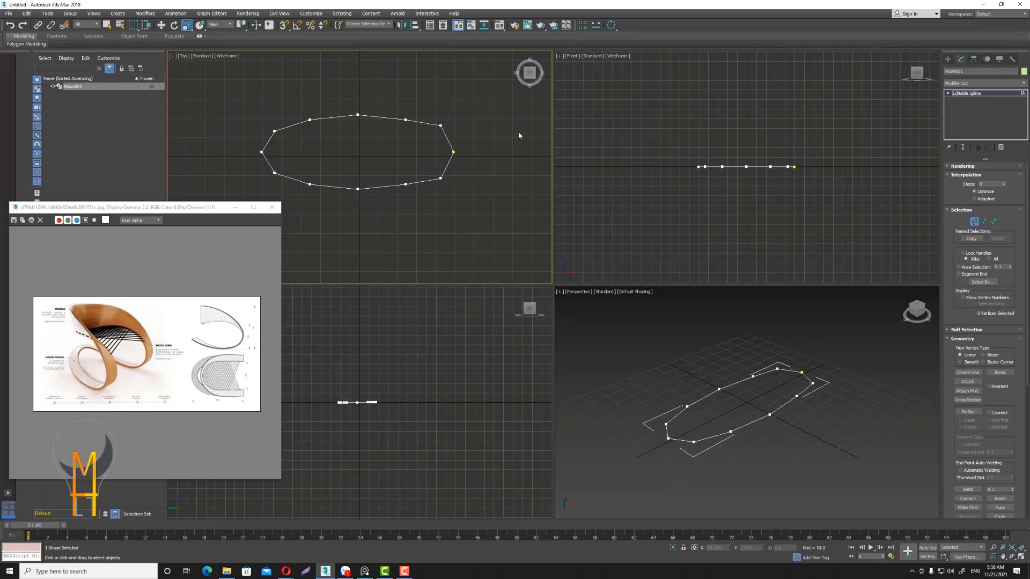
Move the spline to the world origin (X, Y, Z = 0) via Move Transform Type-In.
click(974, 221)
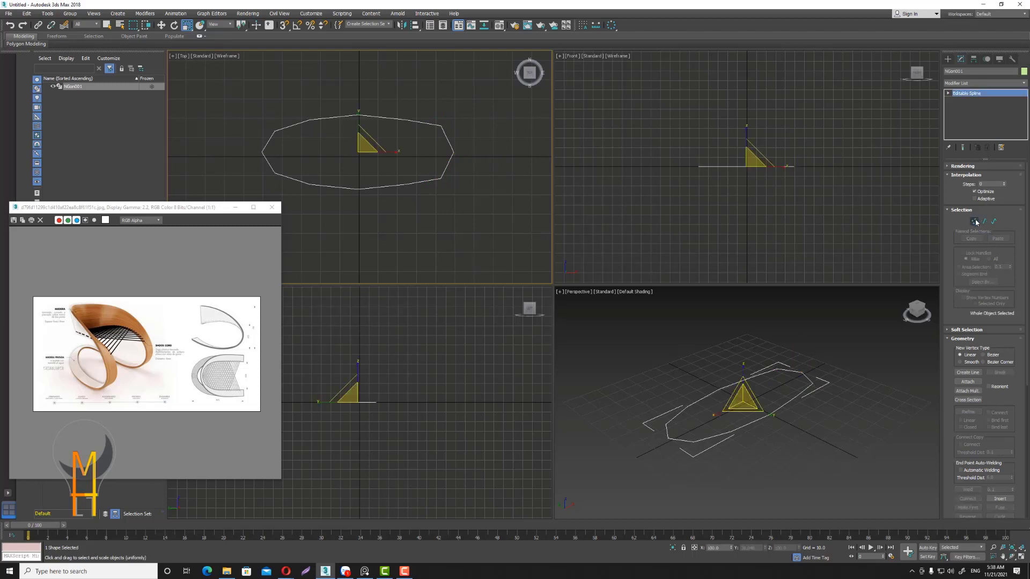
right_click(162, 25)
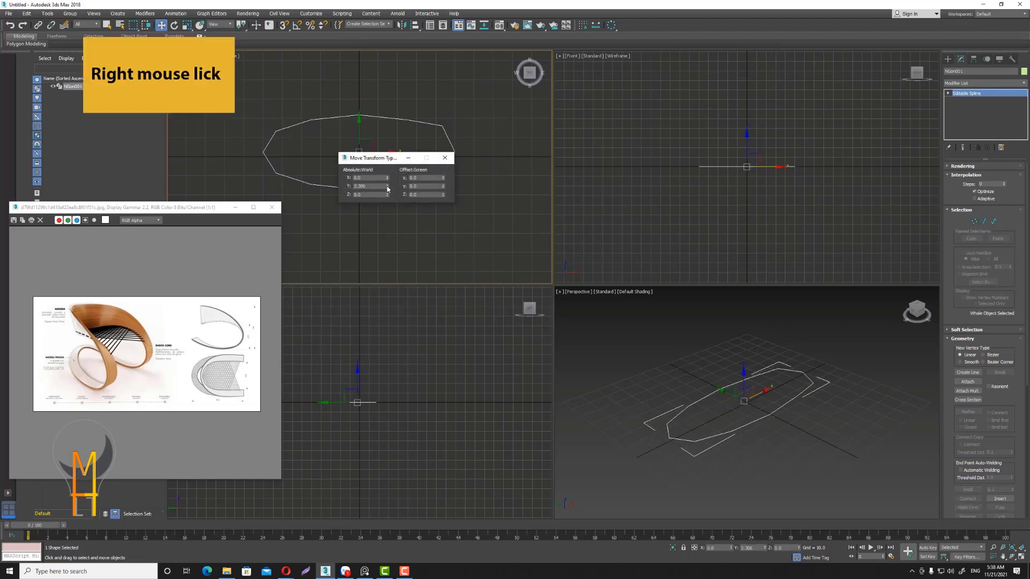
right_click(387, 186)
mouse_move(375, 157)
mouse_down()
mouse_move(542, 122)
mouse_move(533, 110)
mouse_up()
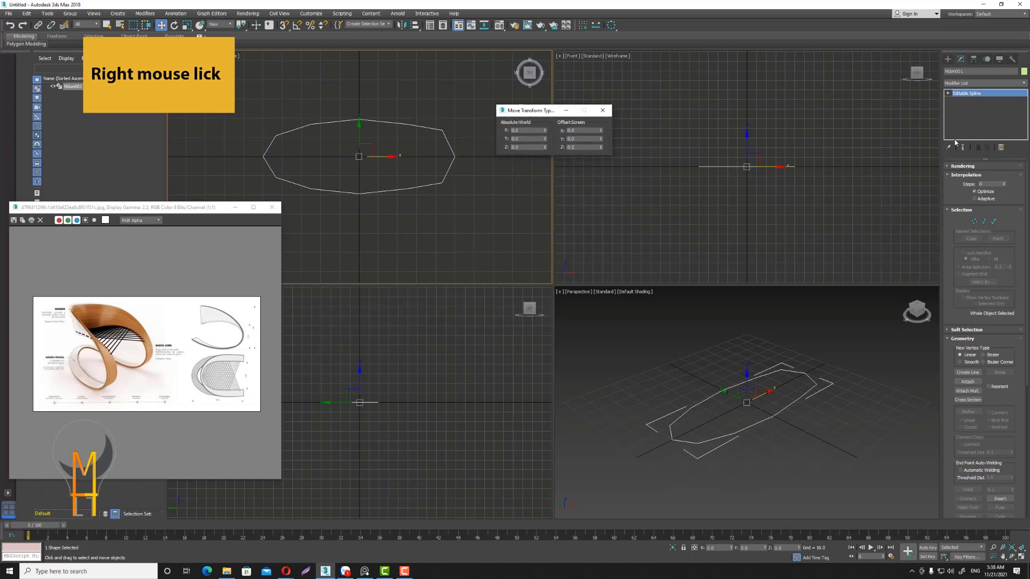
click(1008, 85)
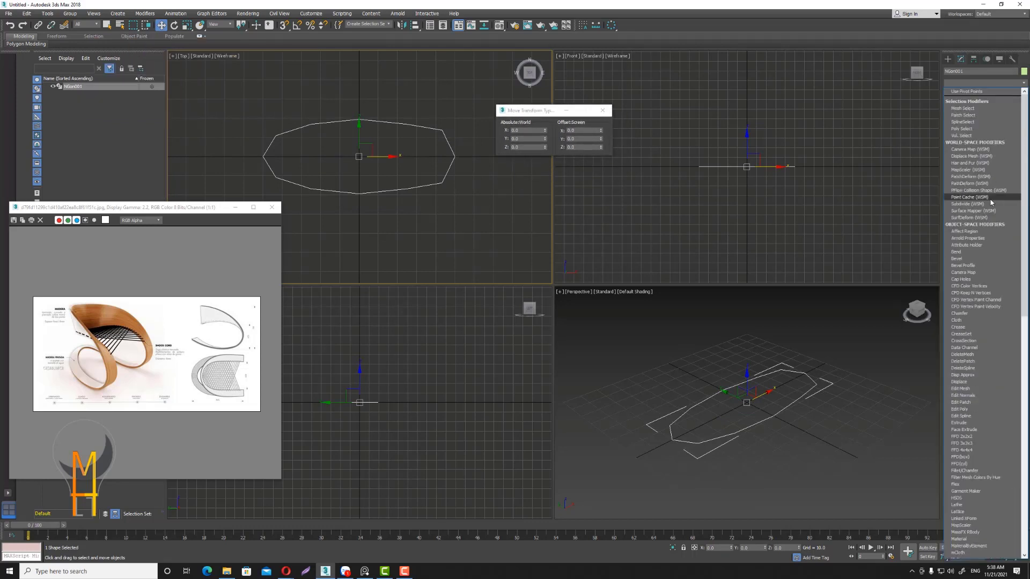
Add a Bend modifier with Angle -200 around the X axis.
text(b)
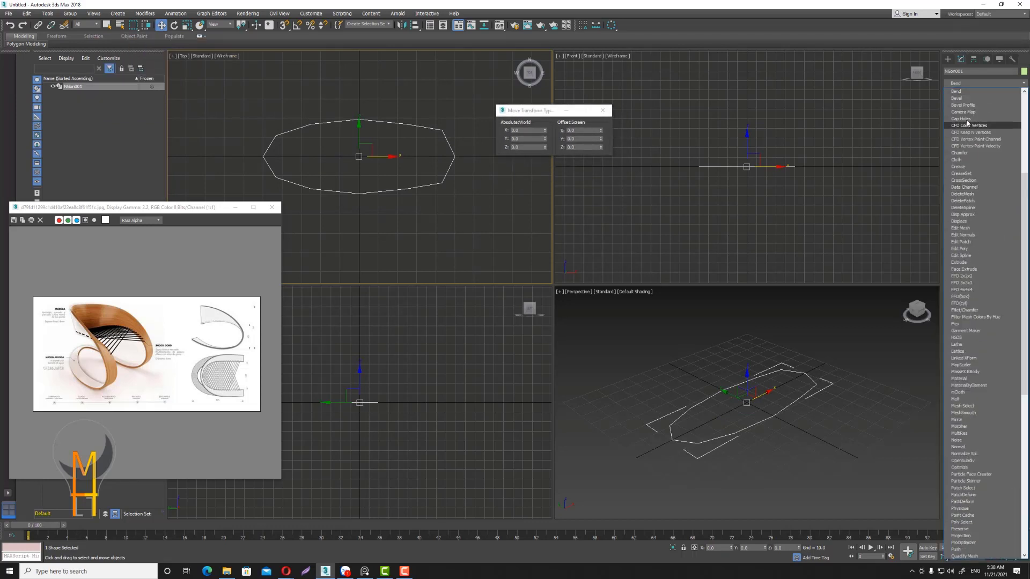
click(957, 92)
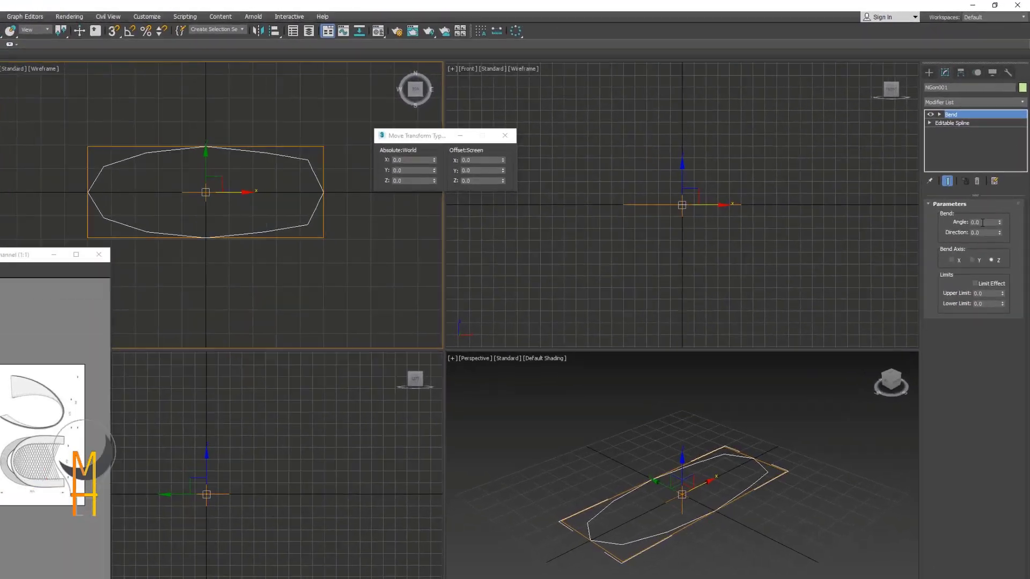
click(991, 181)
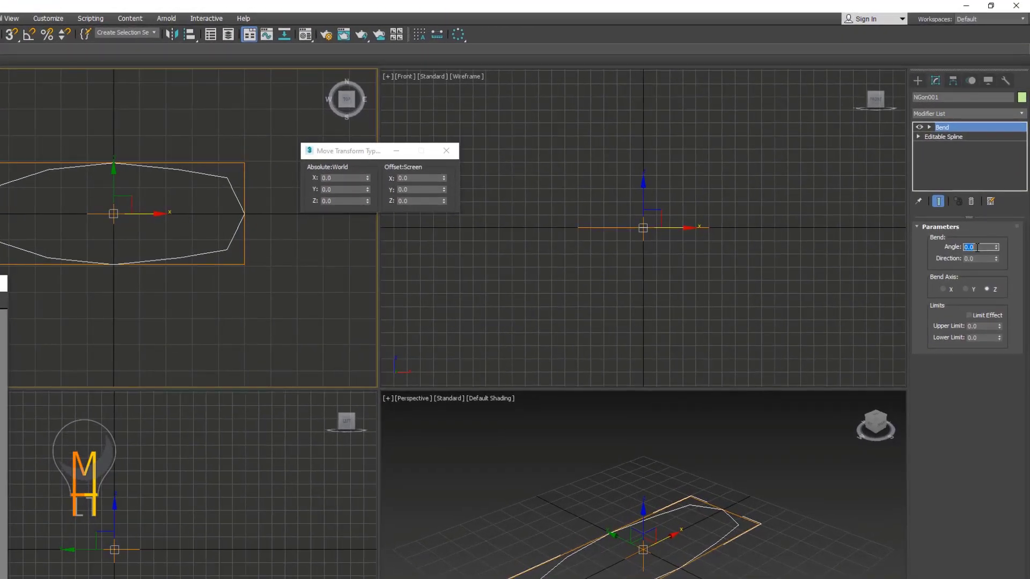
text(20)
click(944, 289)
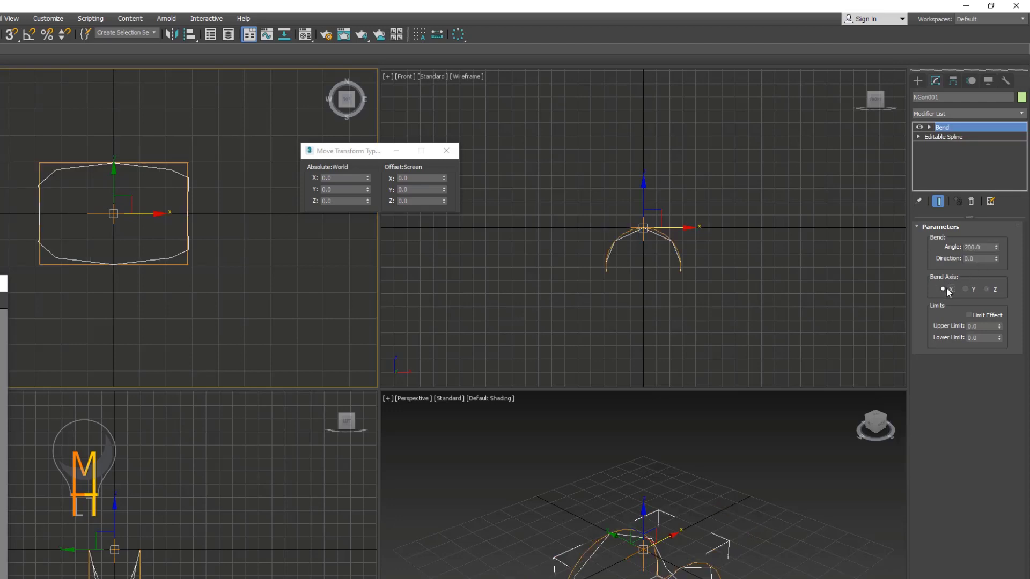
click(981, 247)
text(-)
key(Return)
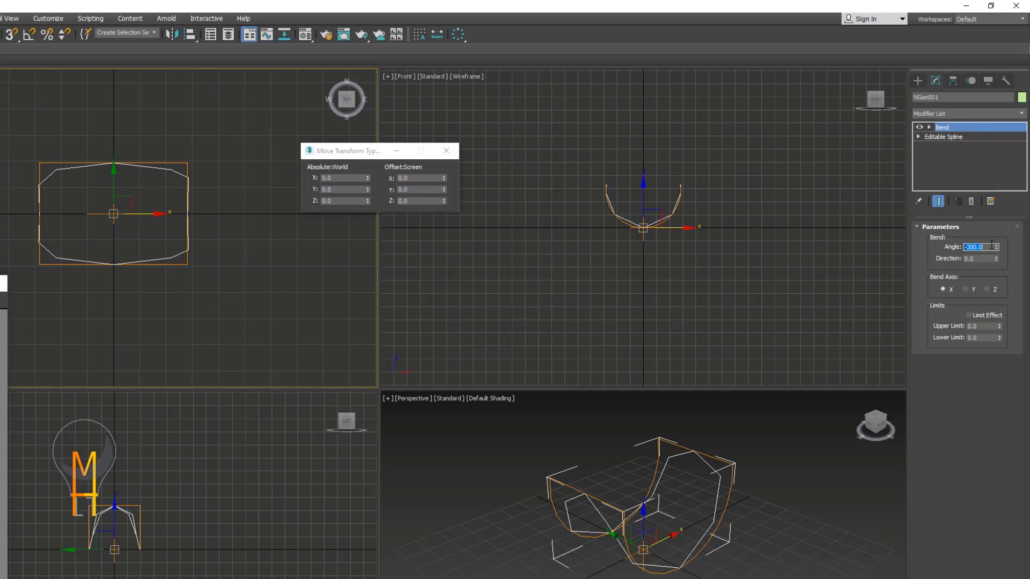
Shift the Bend center left to X -29.309 in the Front view.
click(928, 128)
click(948, 146)
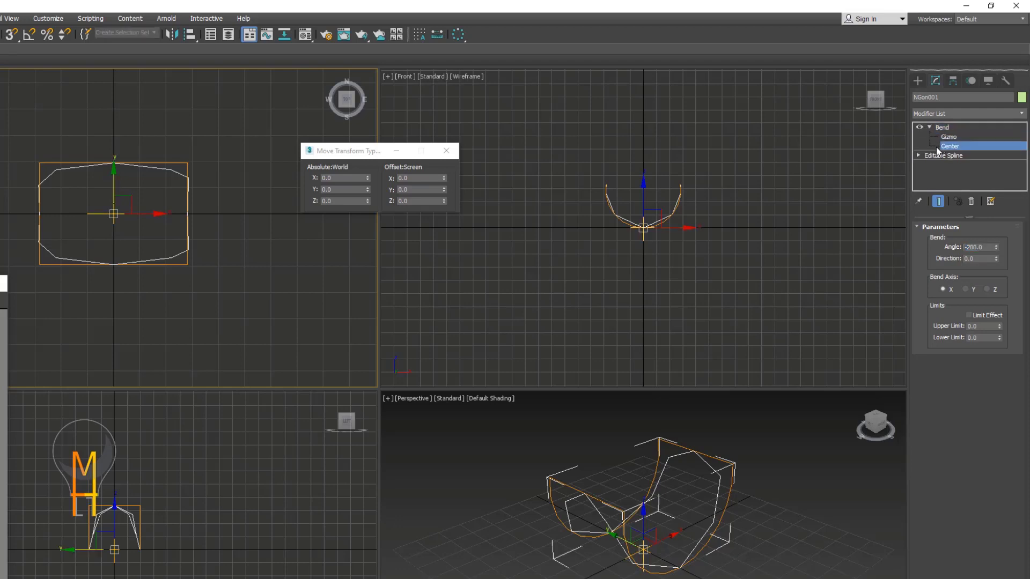
click(674, 222)
drag(679, 231, 640, 231)
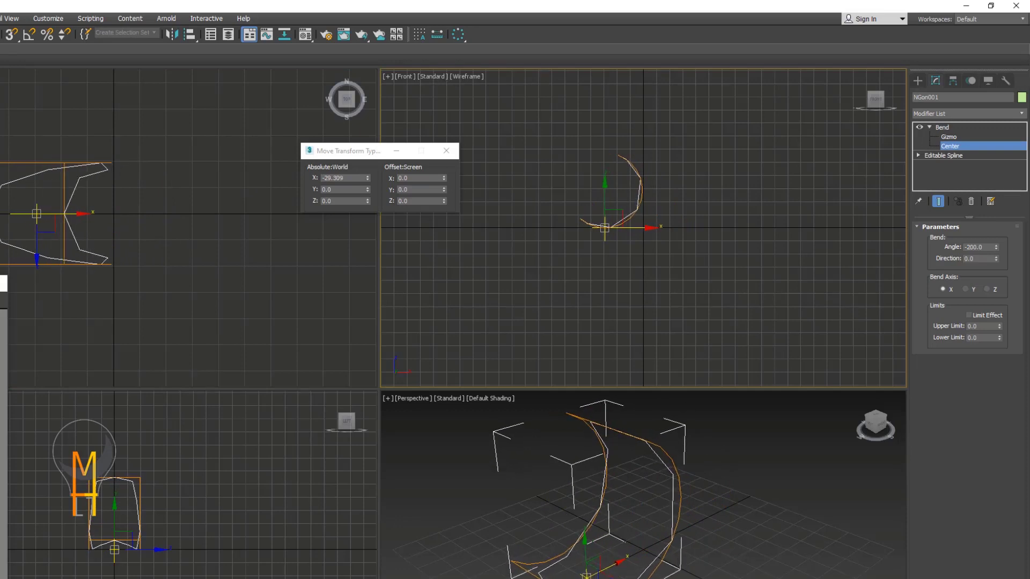
key(e)
click(567, 547)
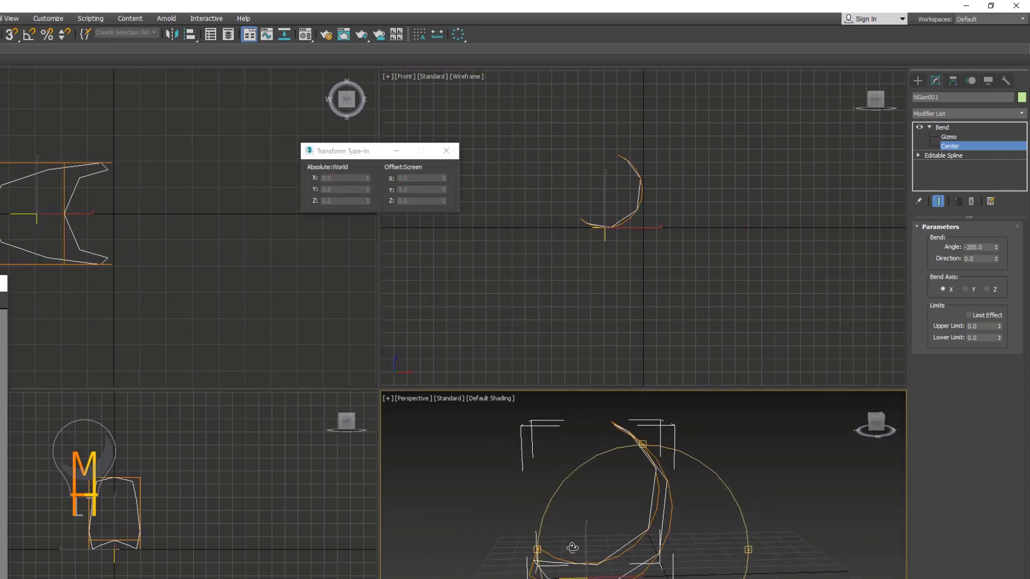
key(w)
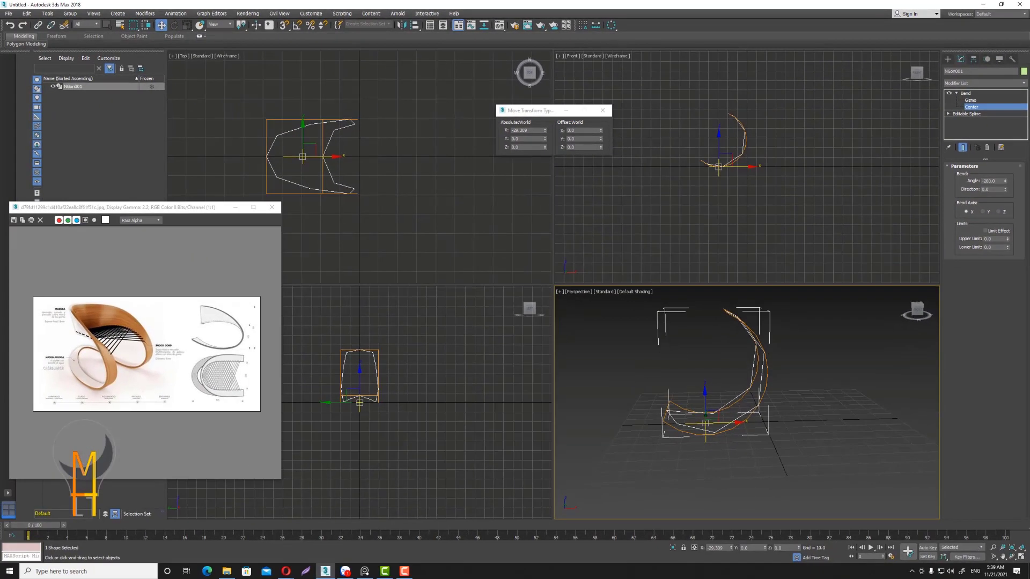
key(F10)
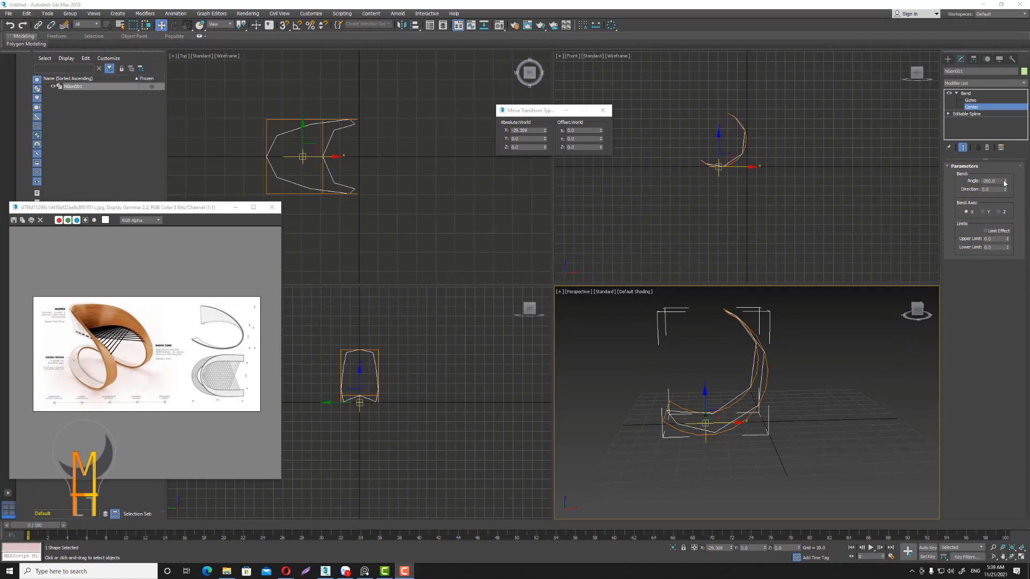
Increase the bend angle so the shape curls further.
drag(1006, 181, 1007, 245)
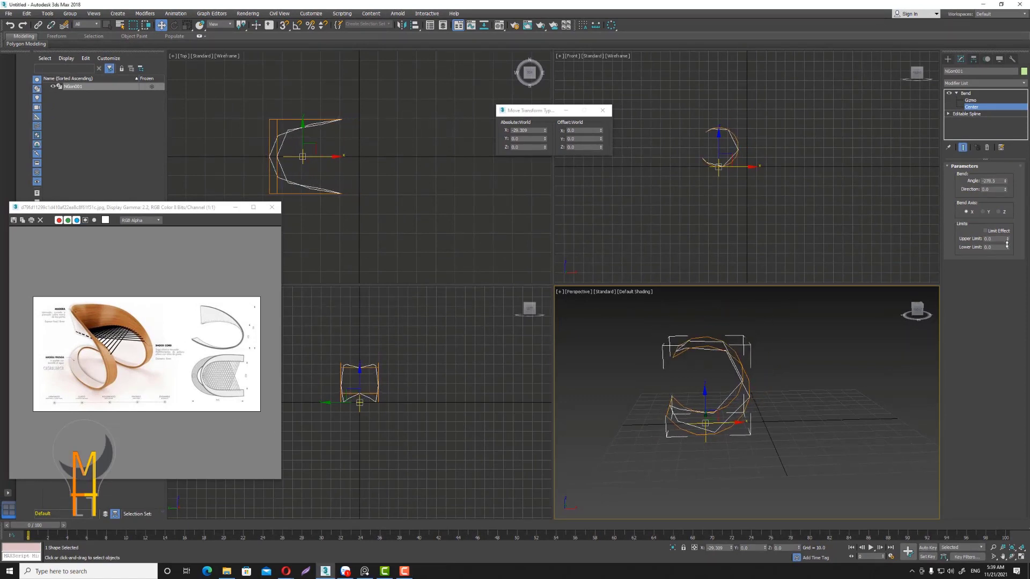
scroll(690, 167, up, 6)
middle_drag(690, 167, 716, 242)
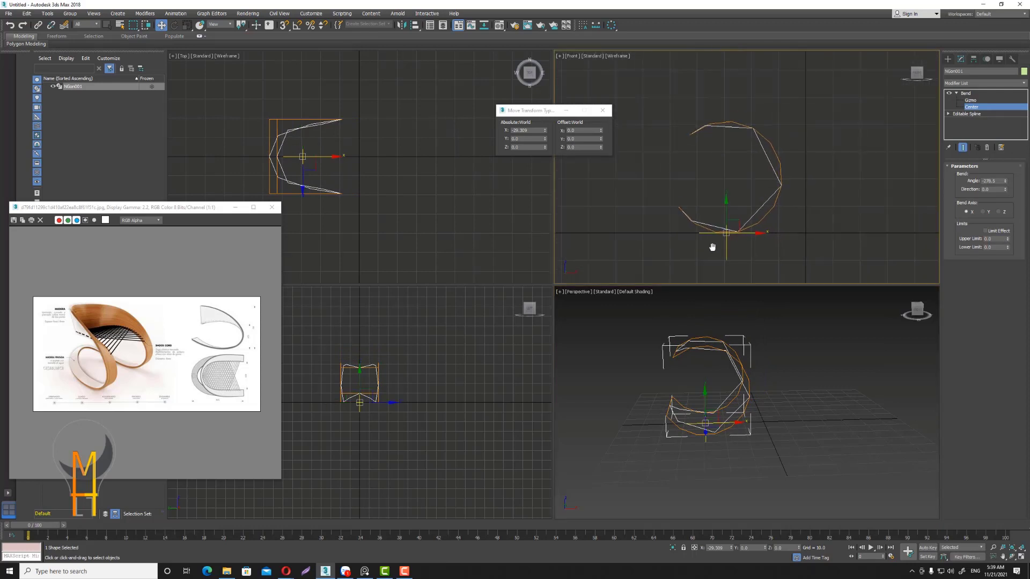
scroll(713, 241, up, 2)
Collapse the Bend into an Editable Spline and enter Vertex mode.
click(985, 94)
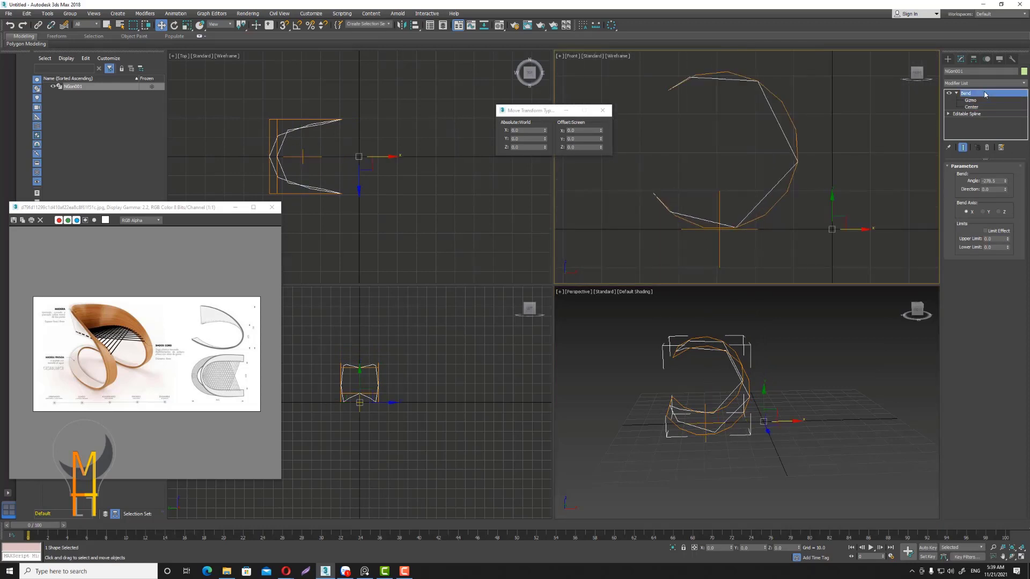
right_click(984, 94)
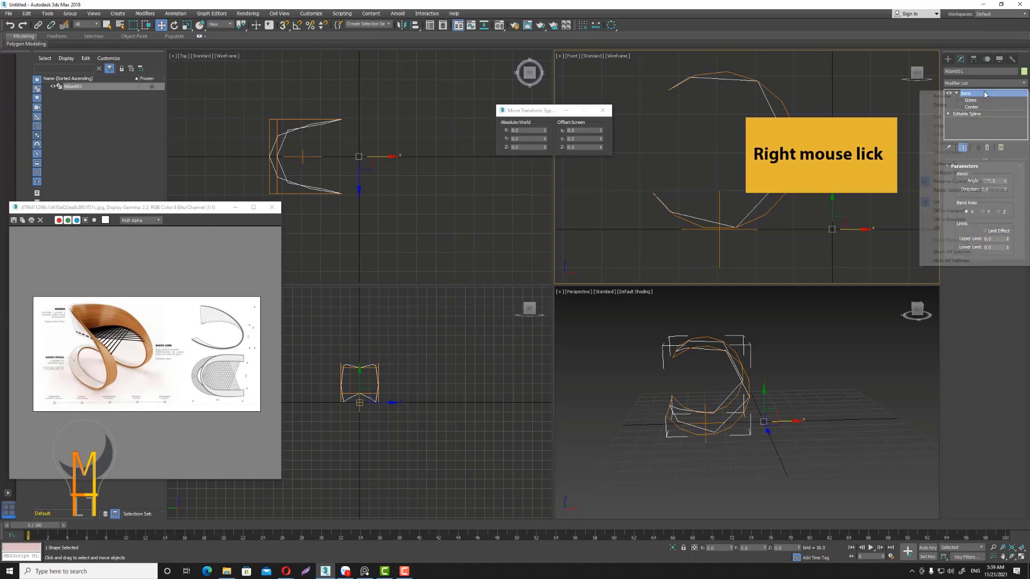
click(933, 177)
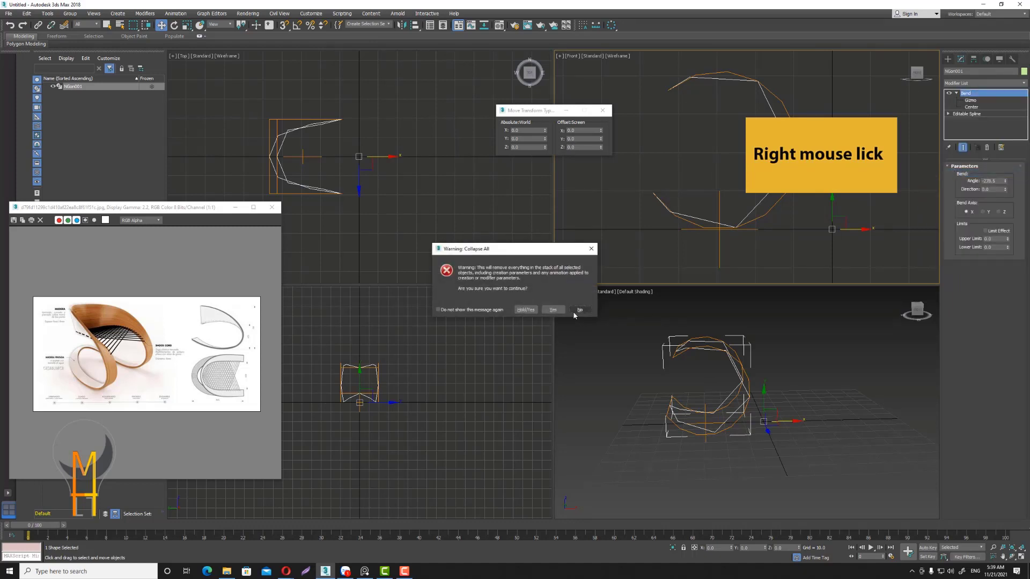
click(552, 309)
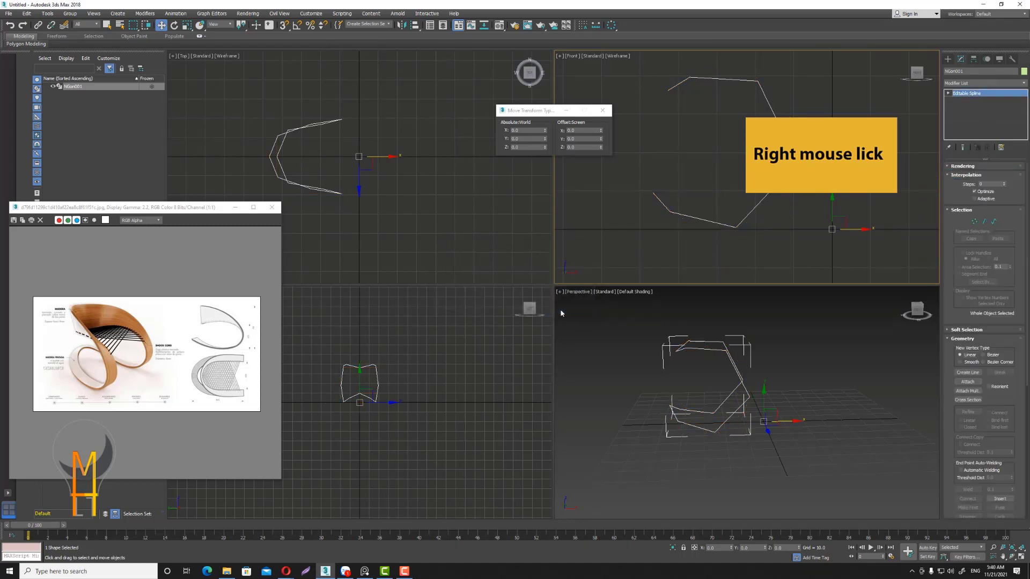
click(974, 222)
scroll(814, 202, up, 2)
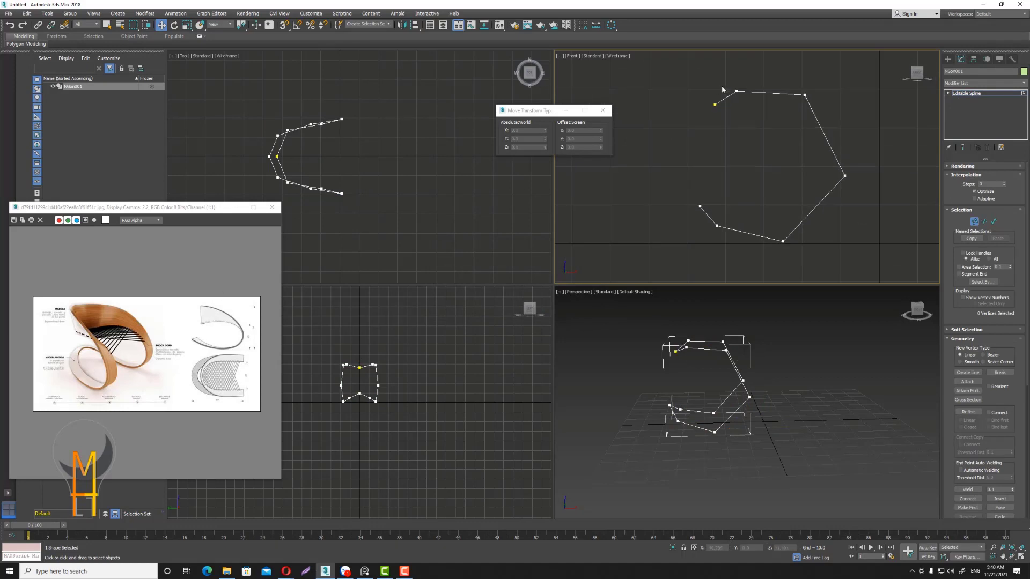
Select the top and bottom vertex groups and move the left vertex down.
mouse_move(725, 83)
mouse_down()
mouse_move(771, 103)
mouse_move(780, 92)
mouse_up()
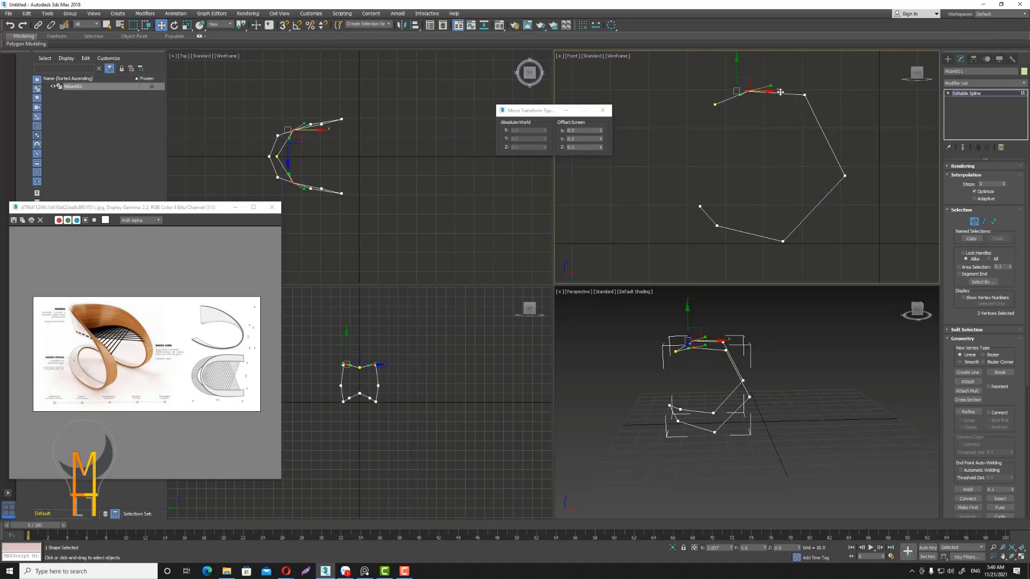
mouse_move(705, 214)
mouse_down()
mouse_move(732, 236)
mouse_move(758, 229)
mouse_up()
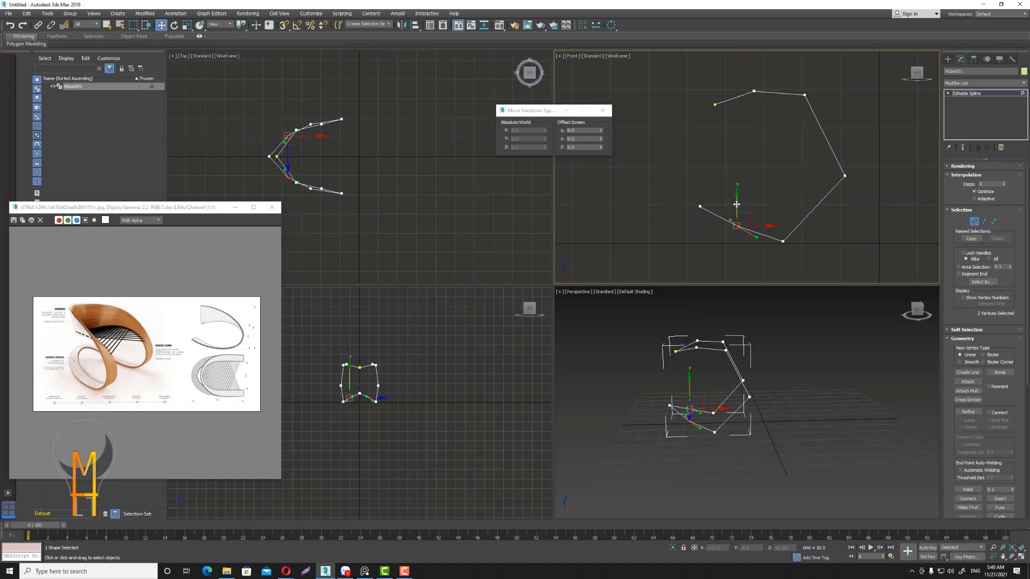
click(699, 206)
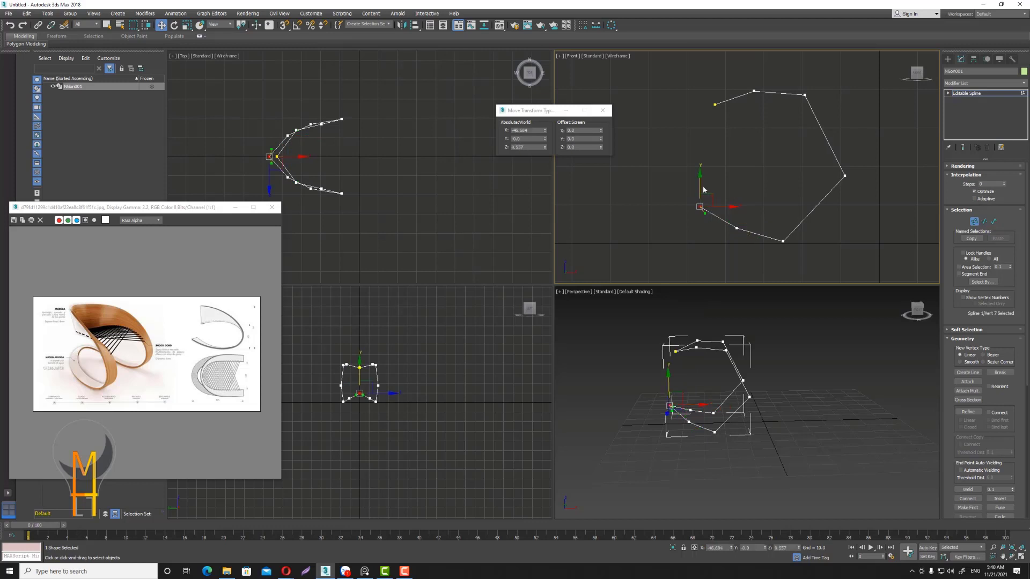
mouse_move(700, 207)
mouse_down()
mouse_move(700, 223)
mouse_move(748, 236)
mouse_move(734, 222)
mouse_up()
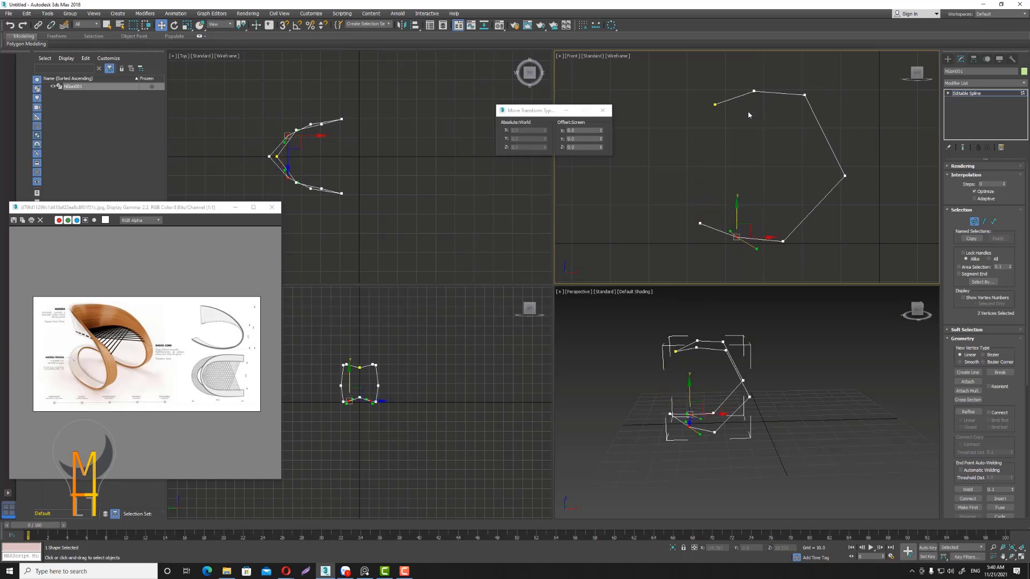
click(786, 142)
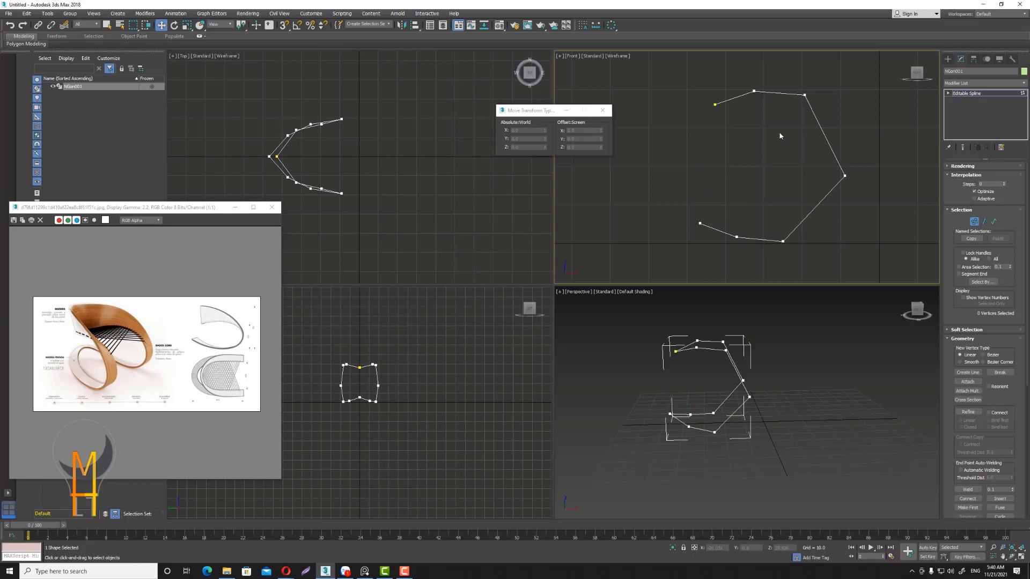
Raise the overlapping top-left end vertices slightly to flatten the top lip.
drag(706, 97, 724, 112)
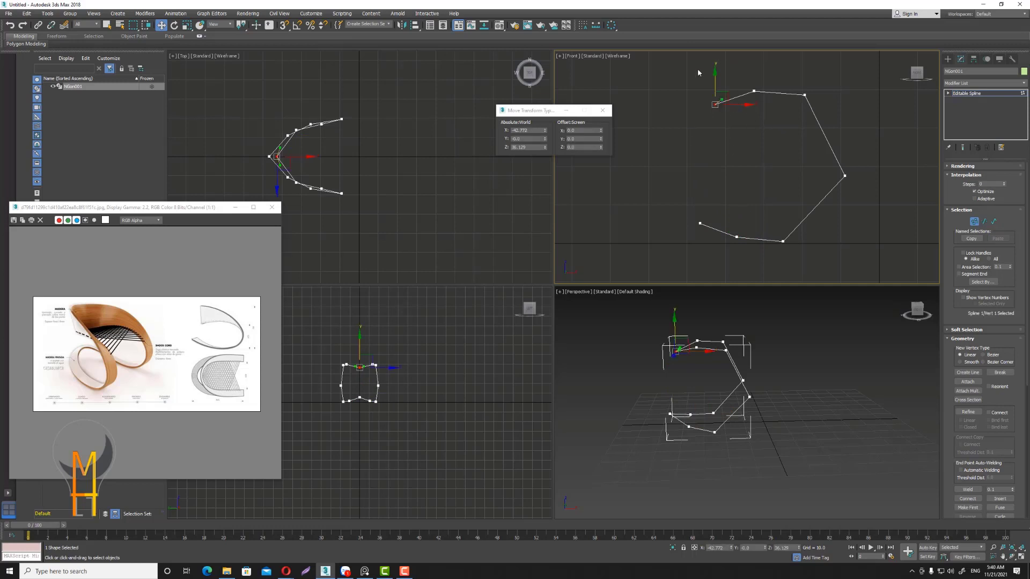
drag(714, 72, 712, 62)
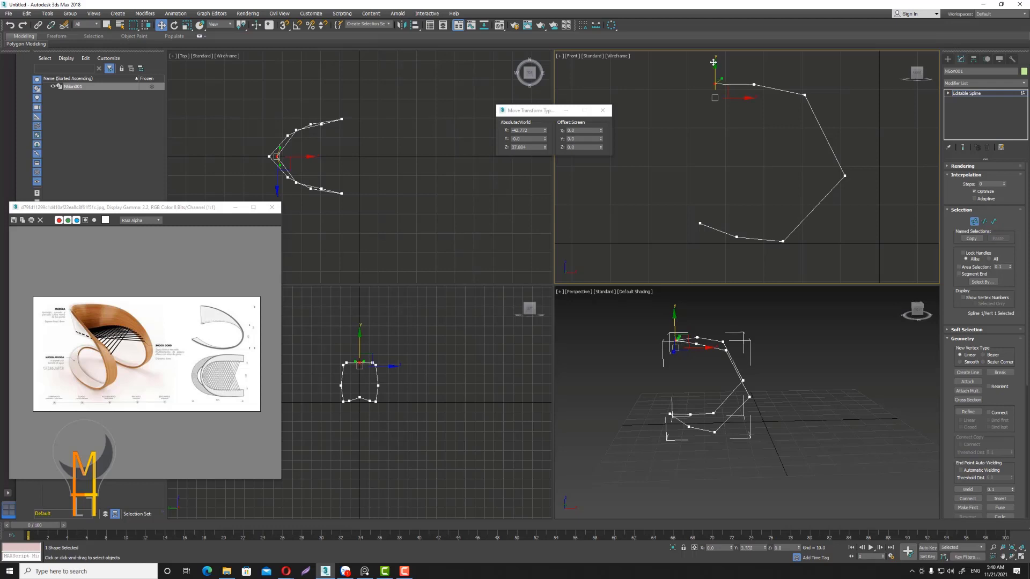
click(816, 86)
Squash the whole spline vertically, then reselect its right-end vertices.
click(967, 92)
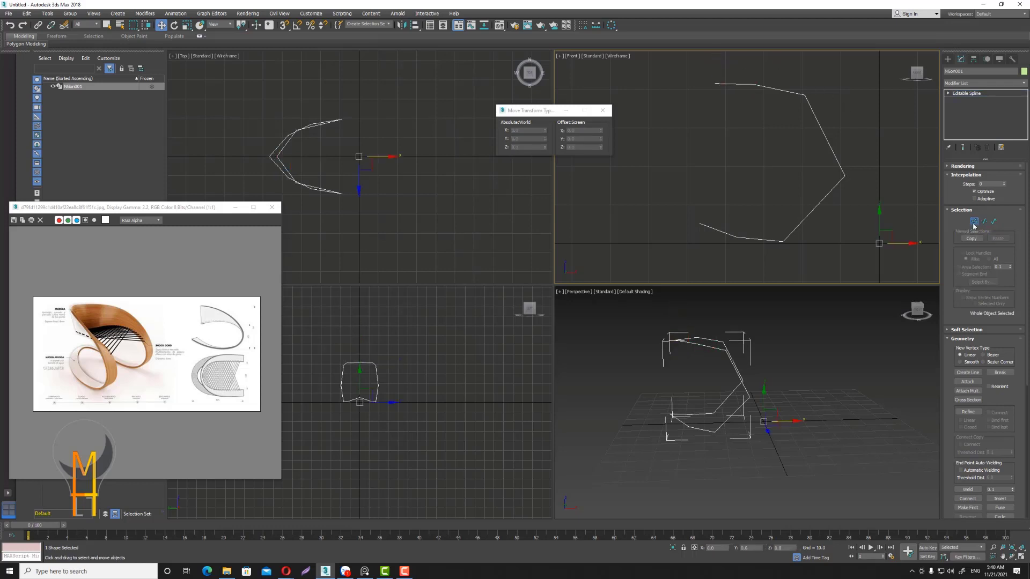
click(188, 25)
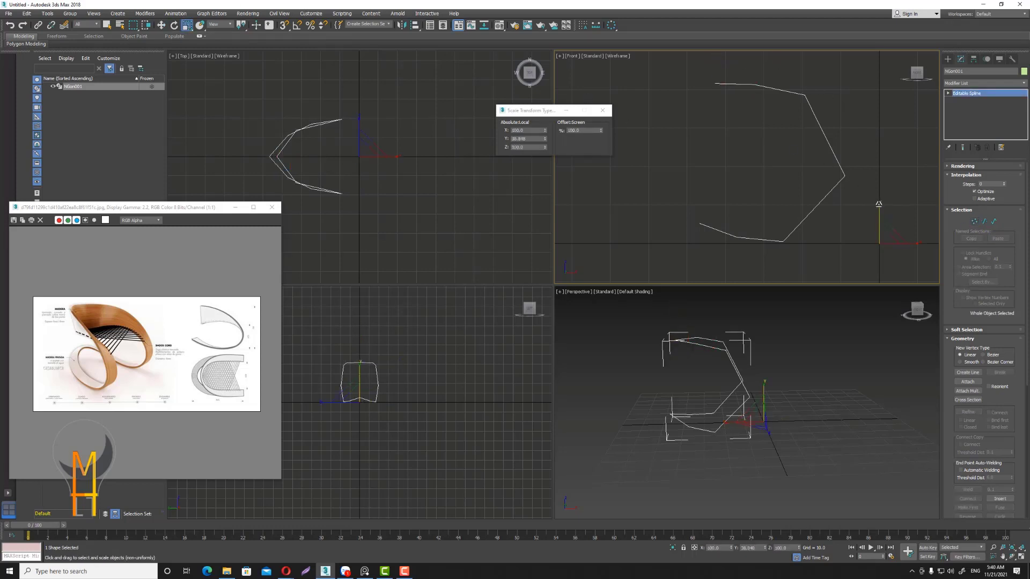
drag(879, 205, 879, 217)
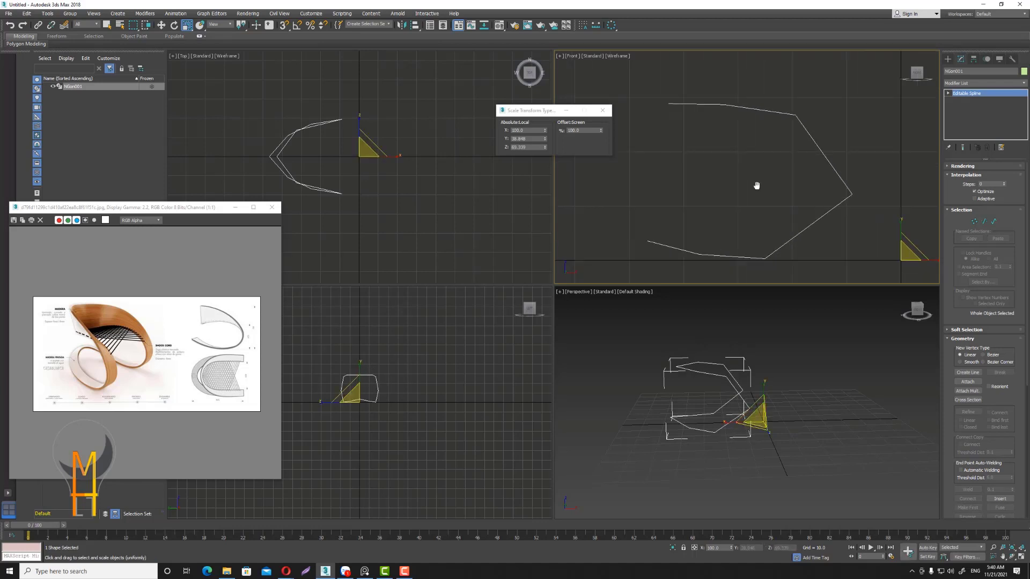
middle_drag(761, 179, 754, 183)
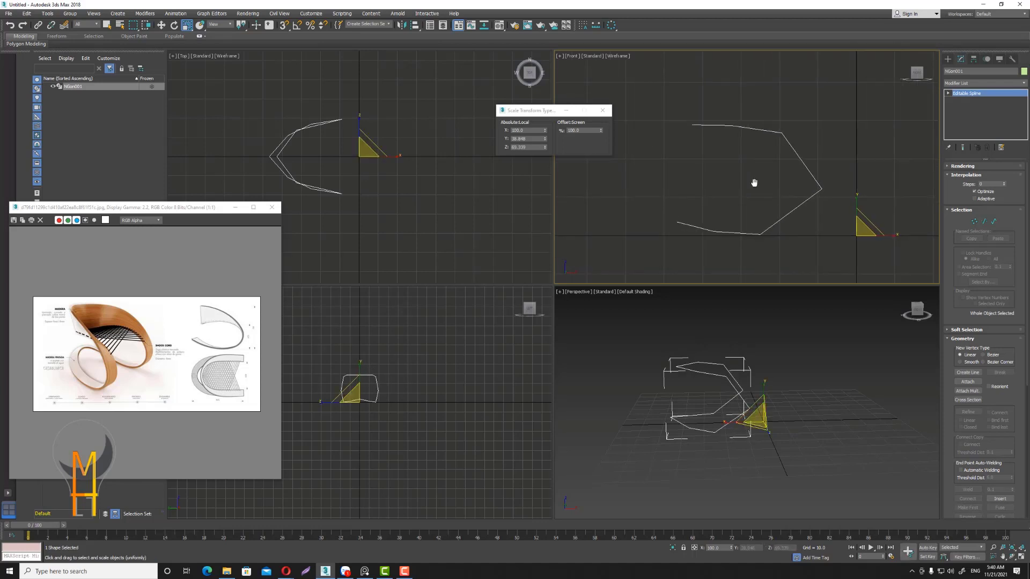
click(974, 221)
click(820, 189)
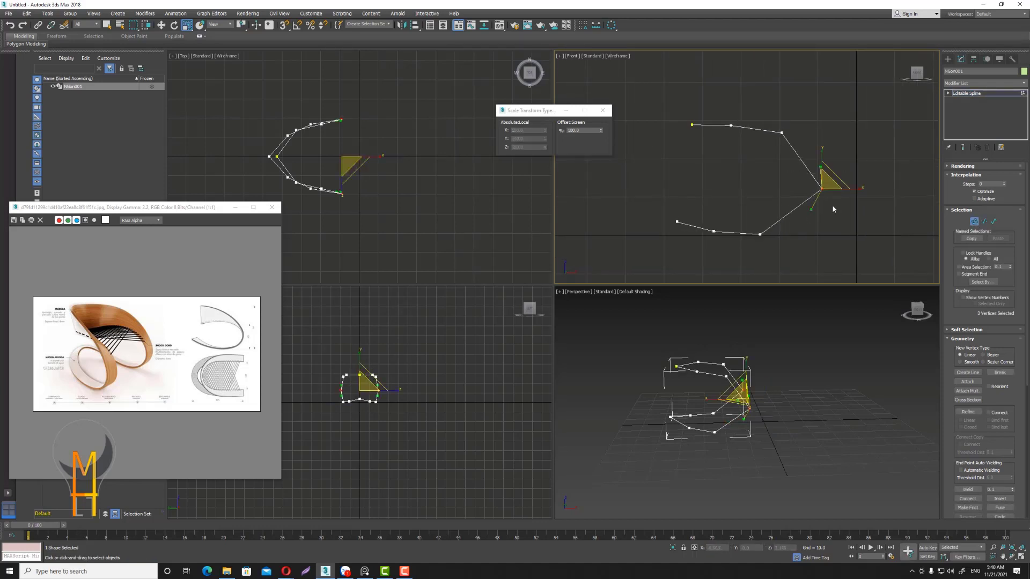
Move the right-end vertices right and down to the curl's tip.
click(161, 26)
mouse_move(853, 192)
mouse_down()
mouse_move(862, 191)
mouse_move(843, 176)
mouse_move(843, 189)
mouse_up()
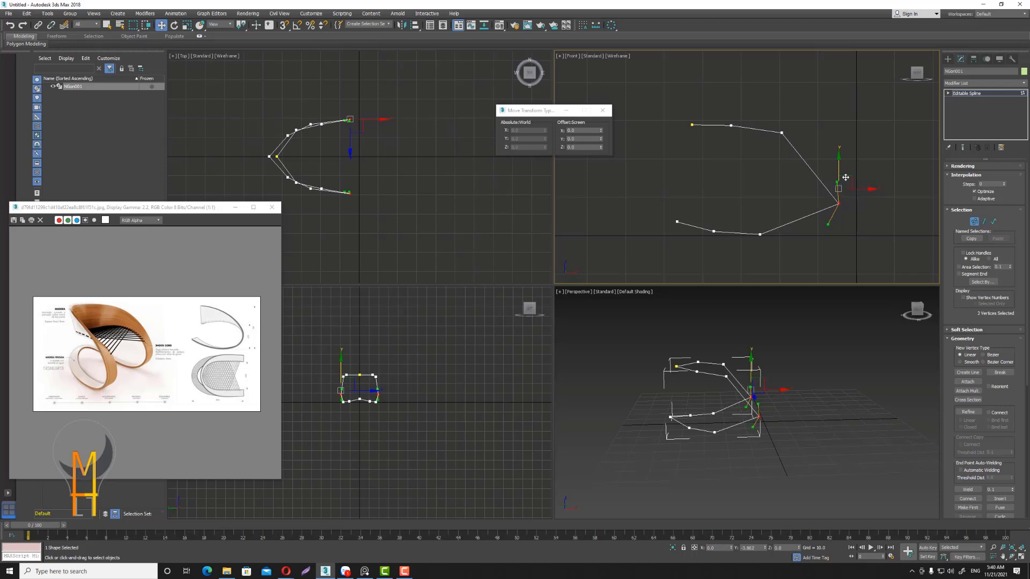
click(983, 221)
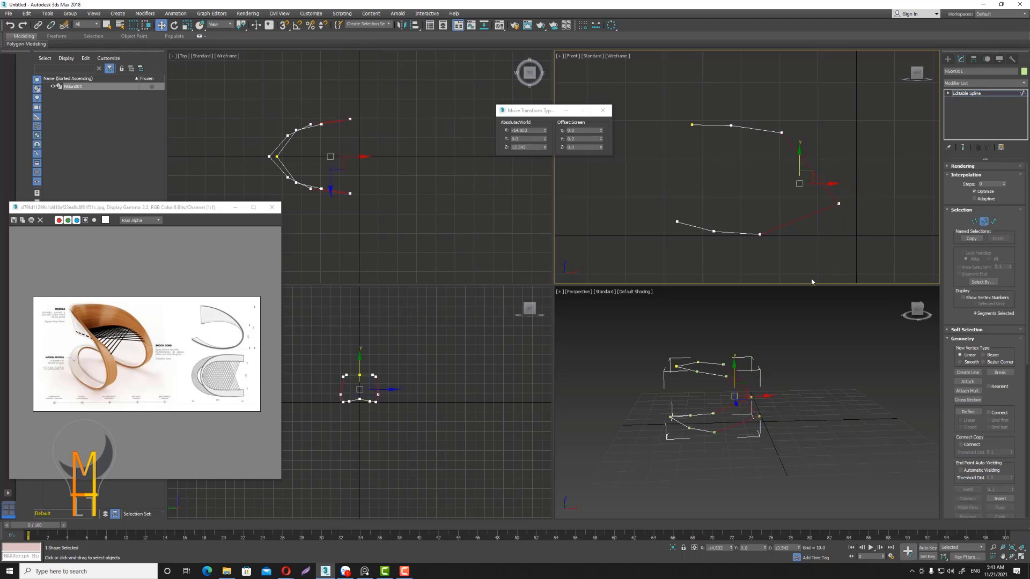
Subdivide the selected spline segments to add new vertices.
drag(1008, 464, 1008, 223)
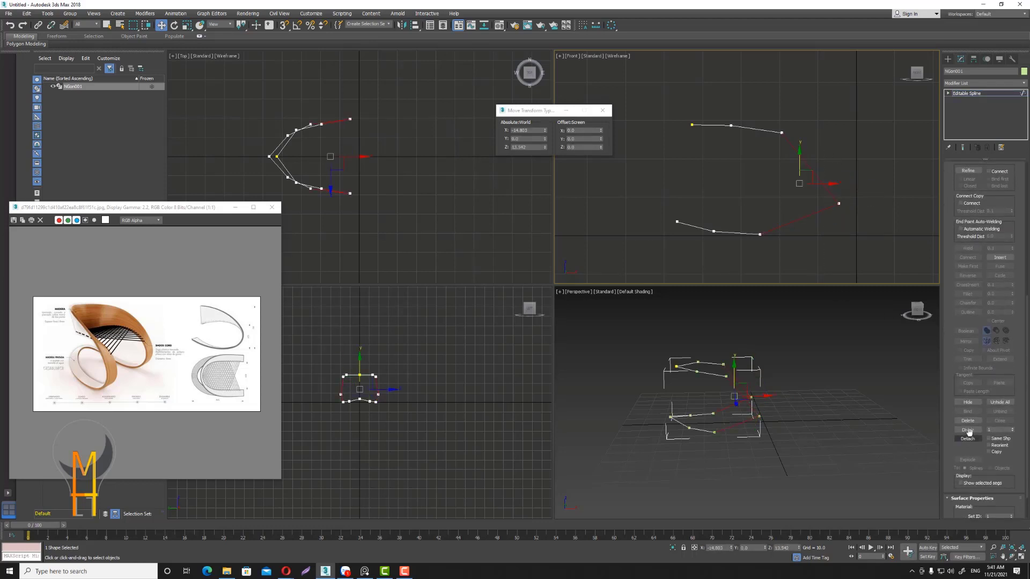
click(968, 430)
middle_drag(896, 170, 857, 151)
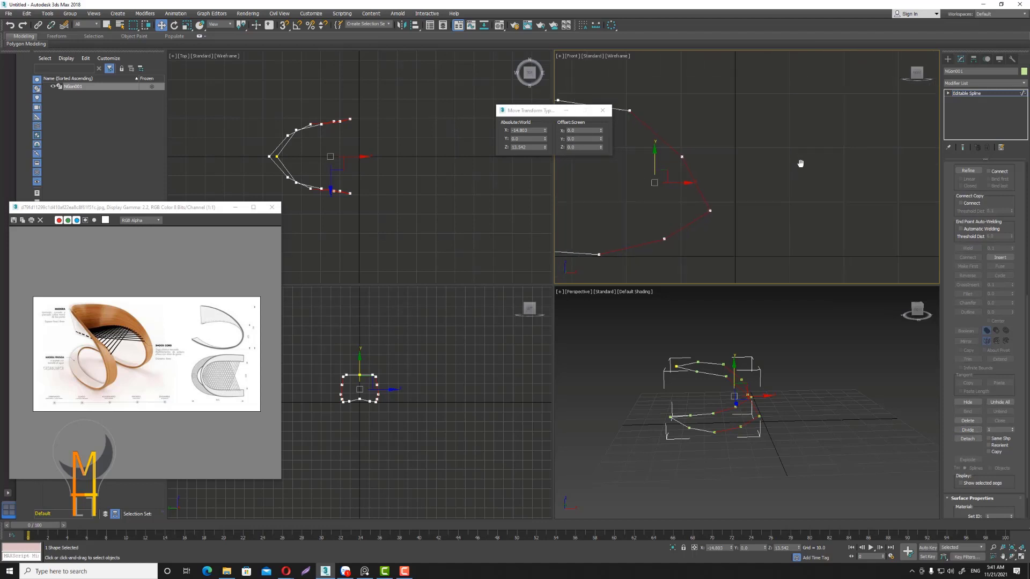
Frame the whole spline in the Front view and switch to Vertex sub-object level.
scroll(857, 150, up, 3)
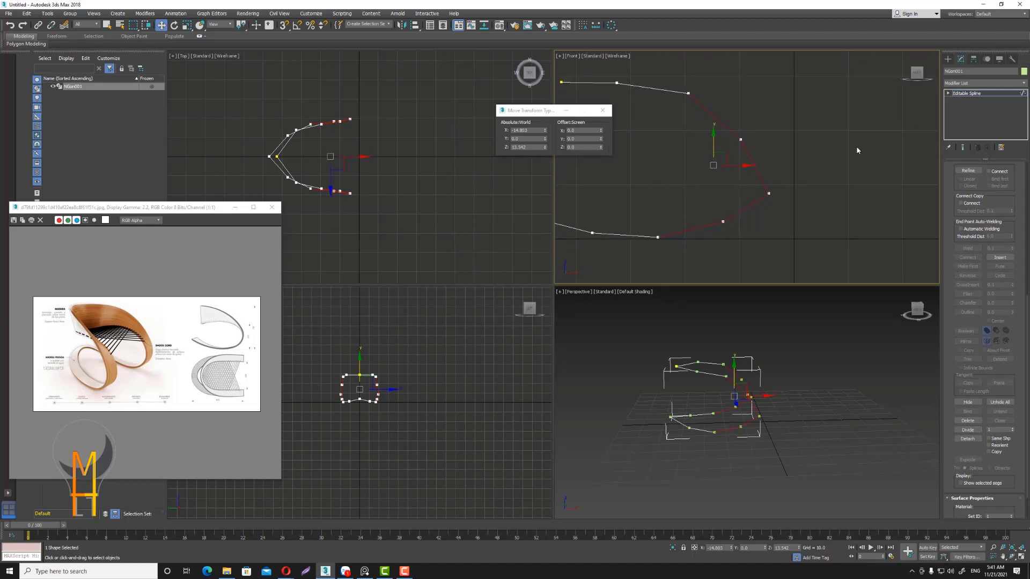
scroll(841, 156, down, 2)
middle_drag(841, 155, 860, 156)
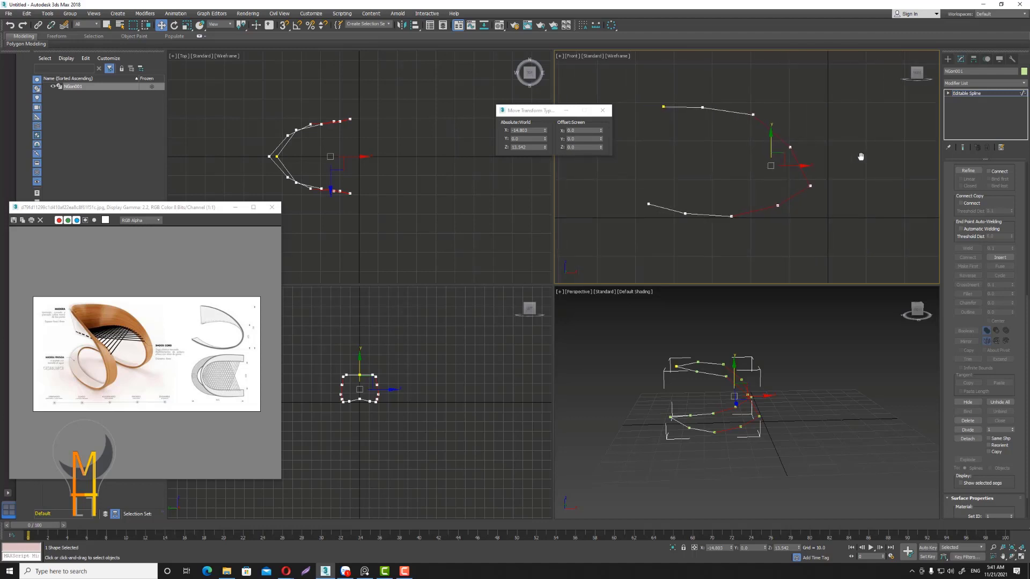
scroll(861, 159, up, 2)
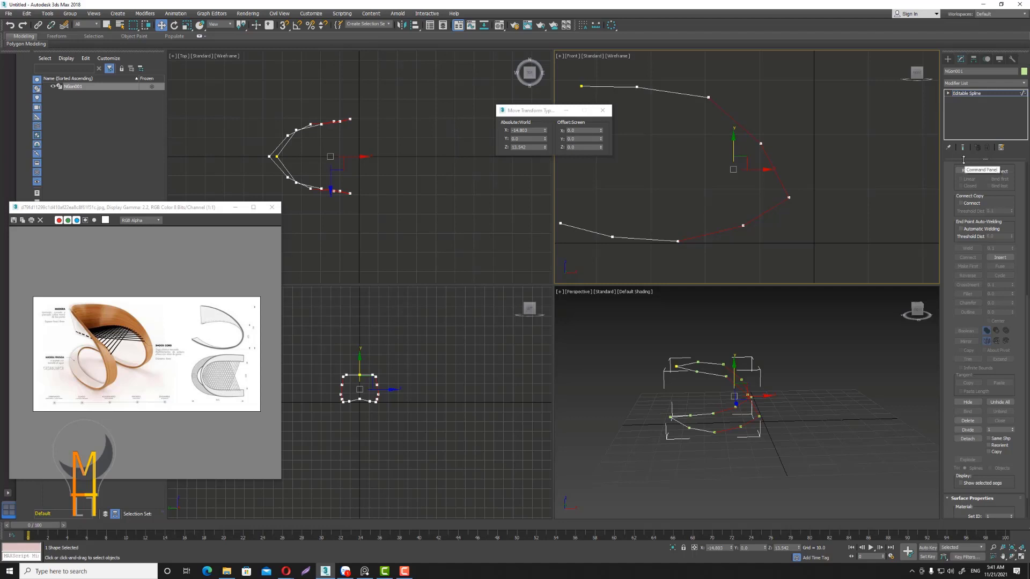
click(948, 92)
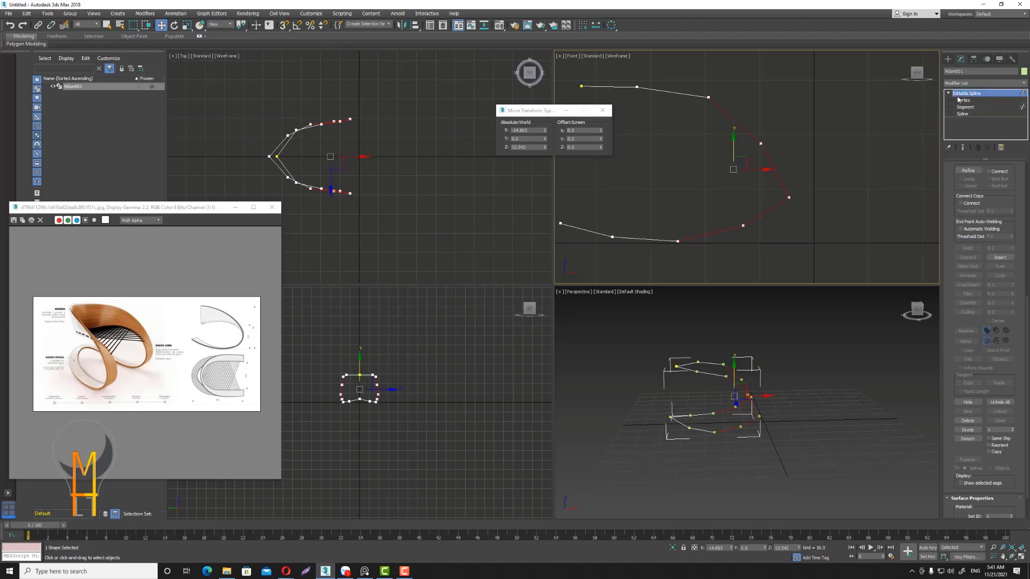
click(963, 99)
Box-select the curve's top-left end vertices, nudge them upward, and return to Editable Spline level.
click(760, 141)
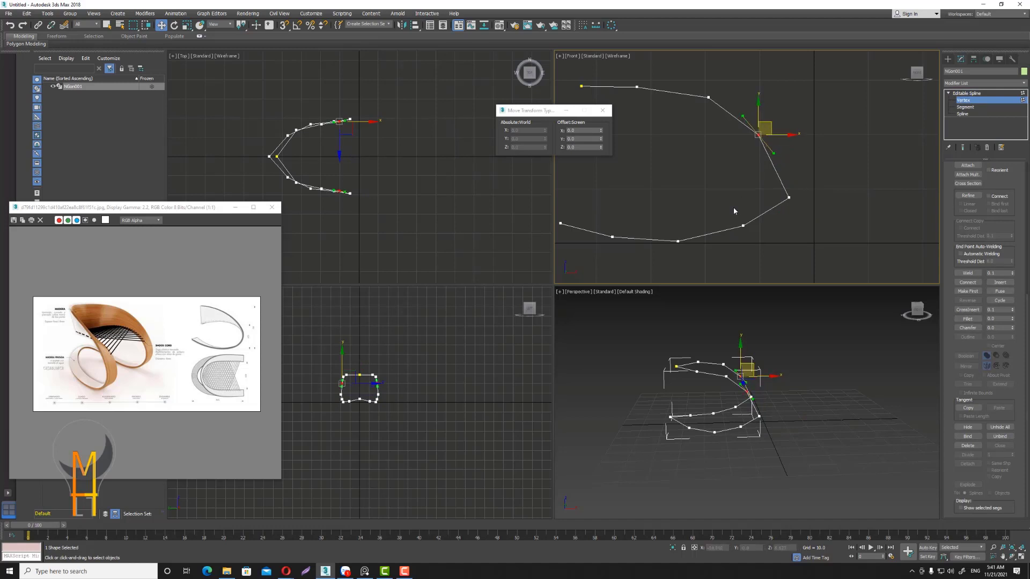
click(743, 224)
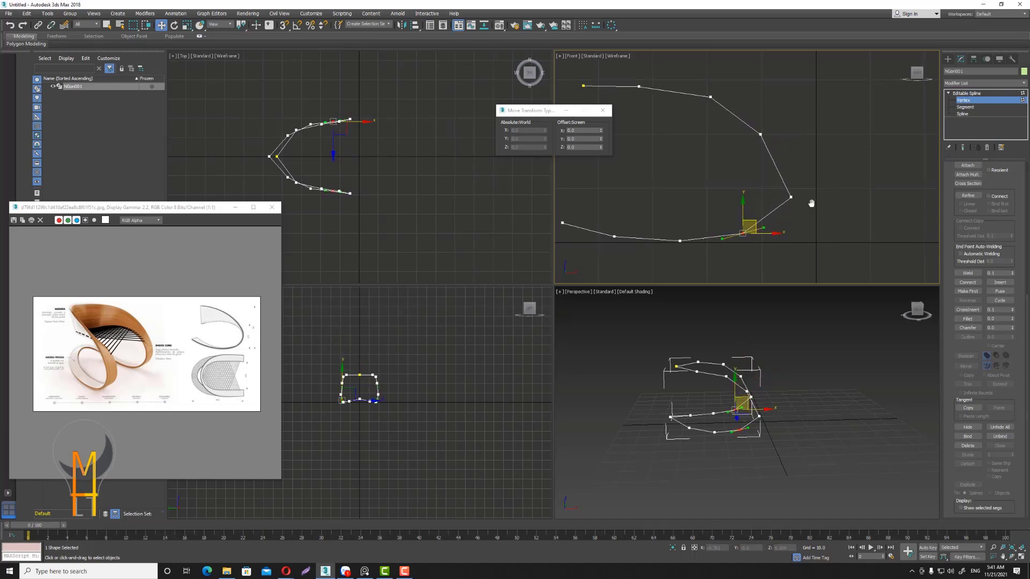
scroll(809, 202, down, 3)
click(731, 186)
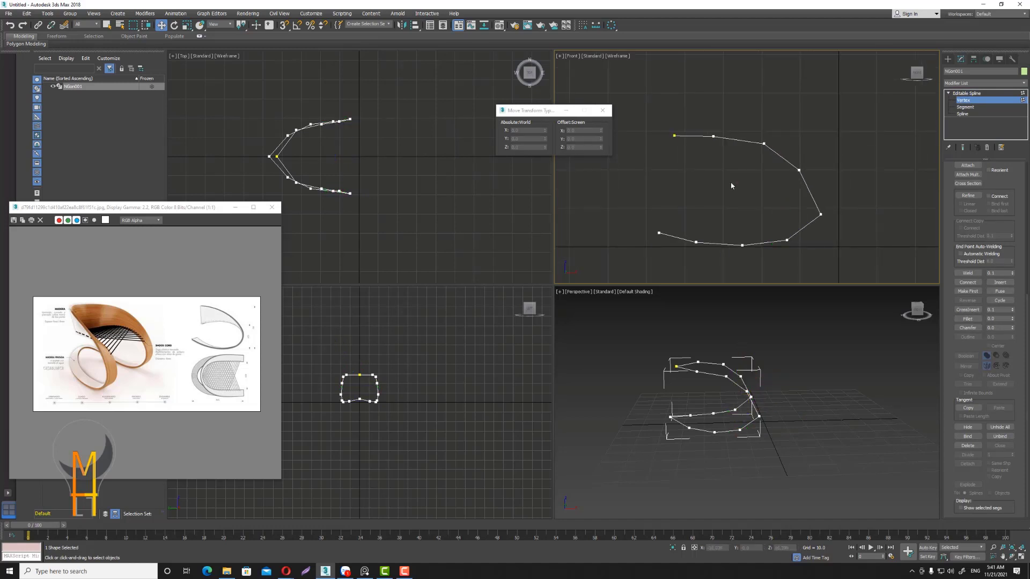
drag(659, 116, 739, 179)
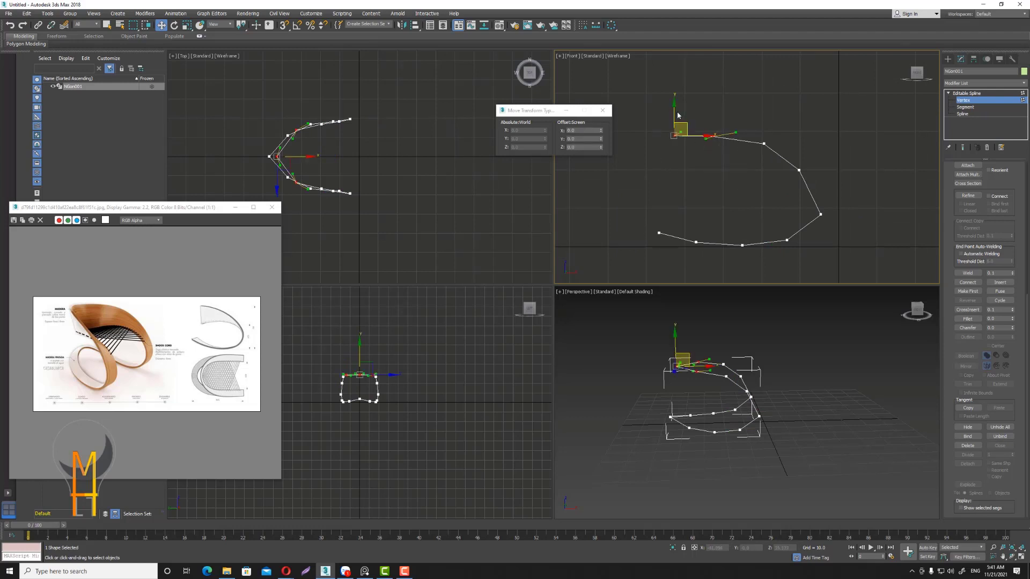
drag(677, 100, 677, 95)
click(753, 161)
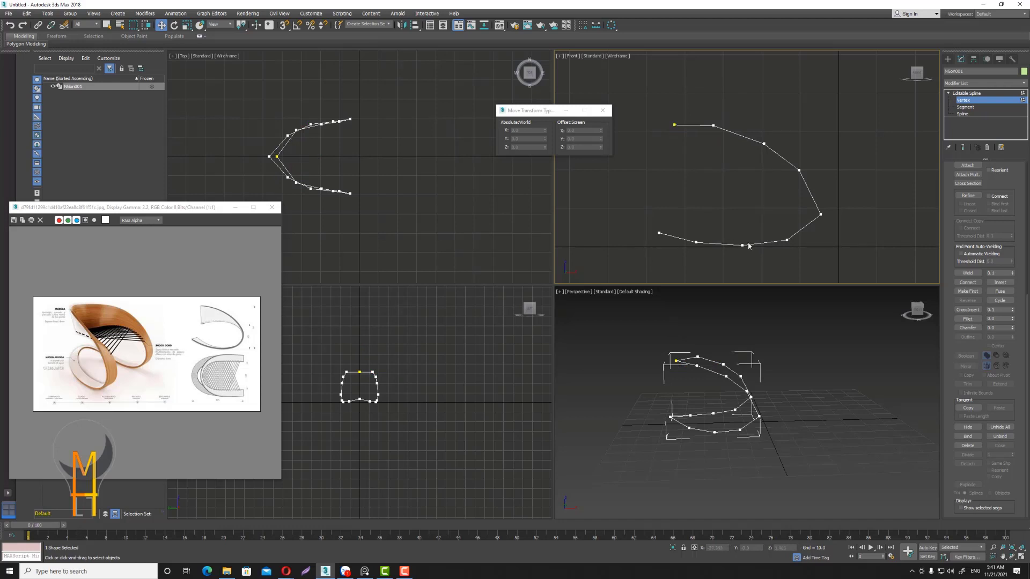
click(965, 93)
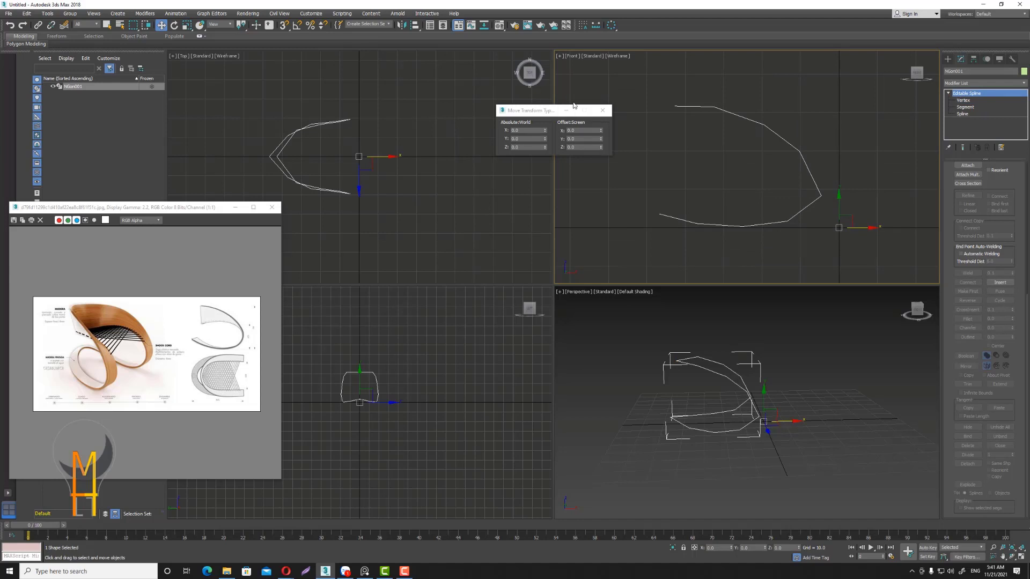
Clone the spline as a copy named NGon002.
click(9, 13)
mouse_move(27, 14)
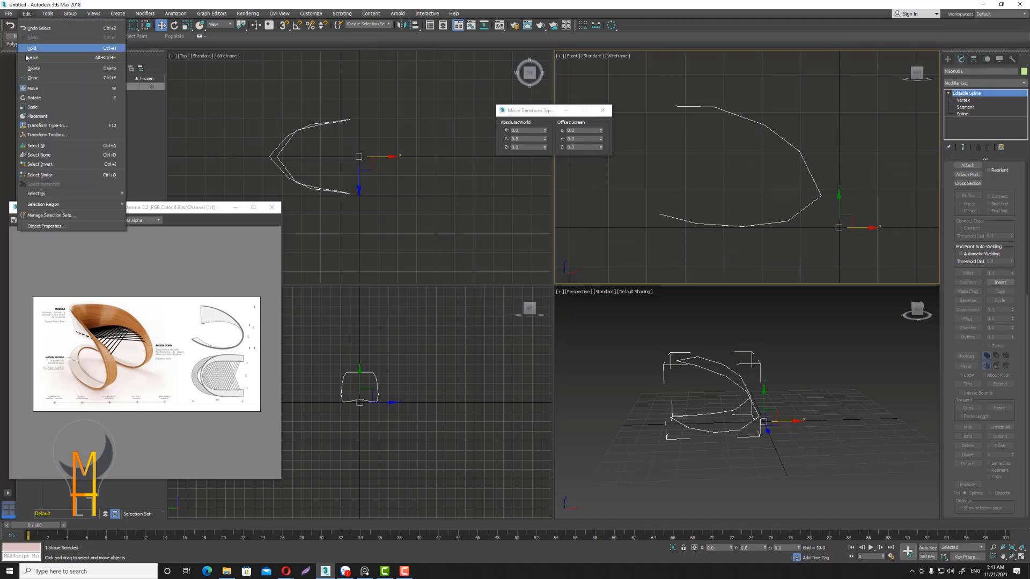
click(32, 78)
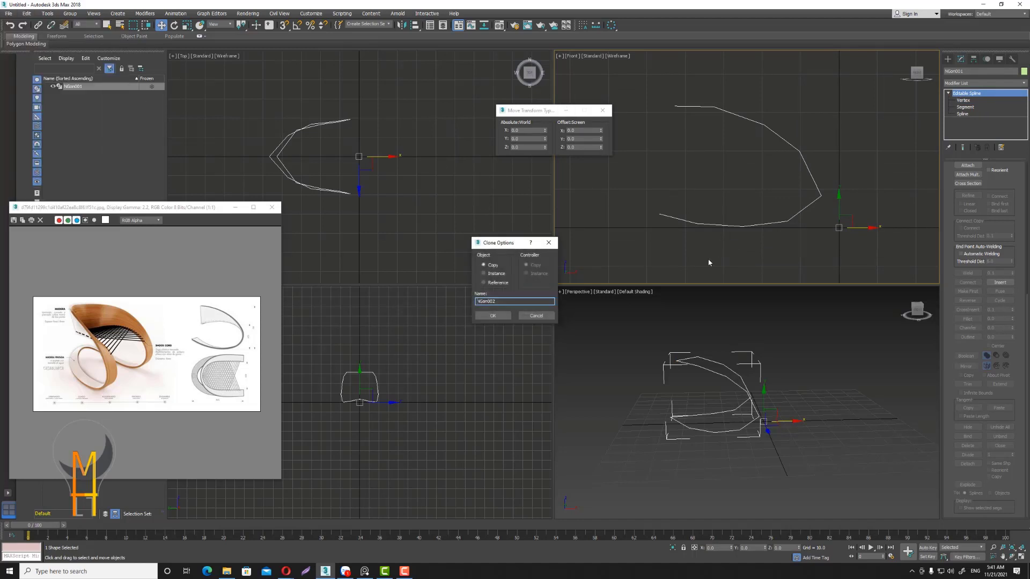
click(500, 317)
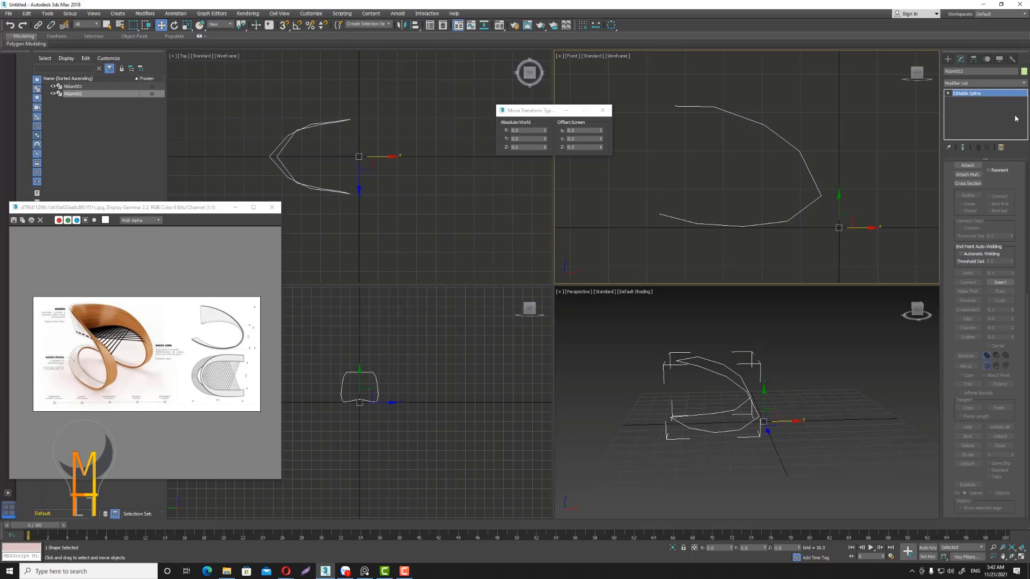
Add an FFD 3x3x3 modifier to NGon002 and expand it to Control Points.
click(1014, 83)
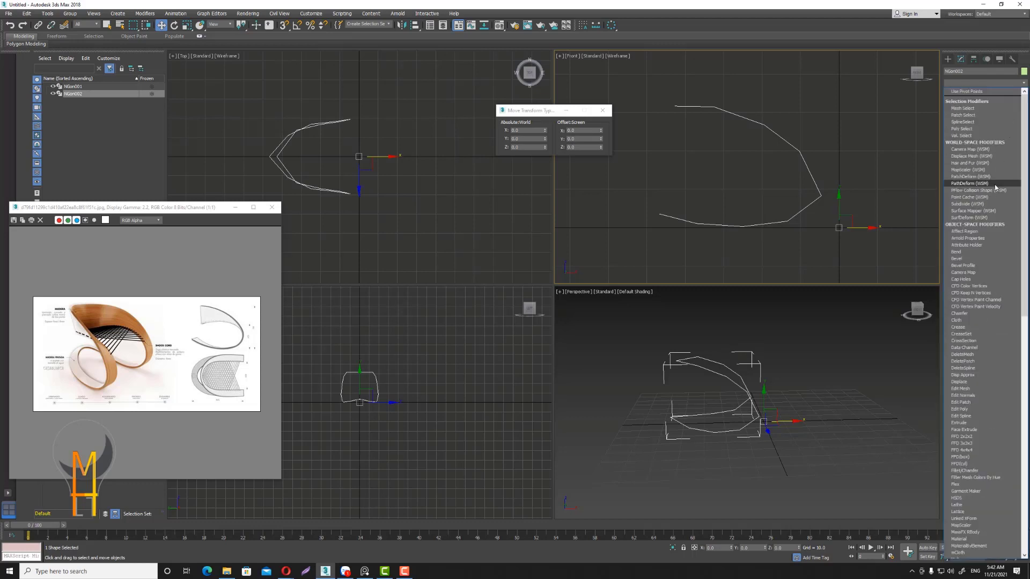
scroll(995, 187, down, 5)
click(984, 102)
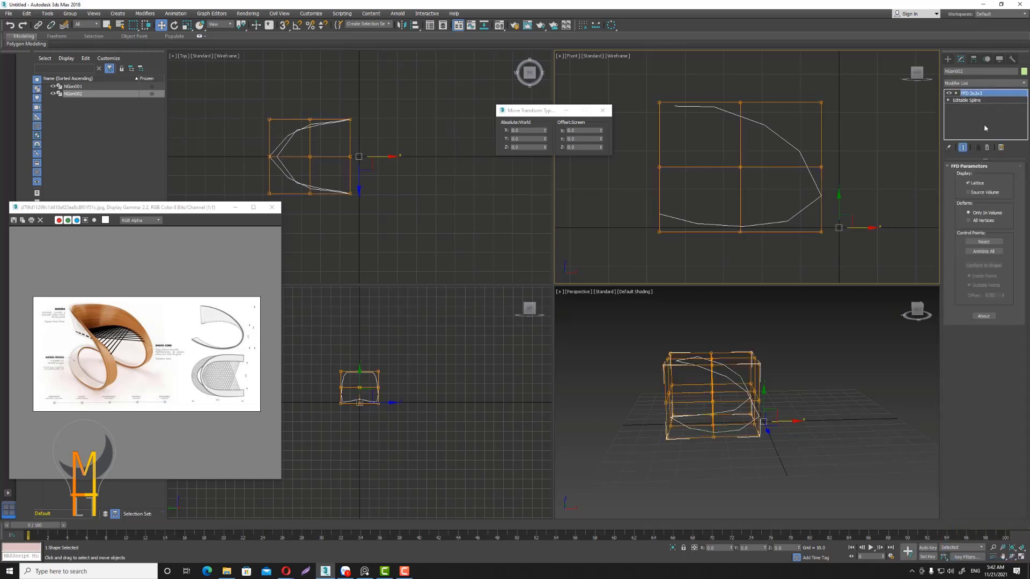
click(956, 93)
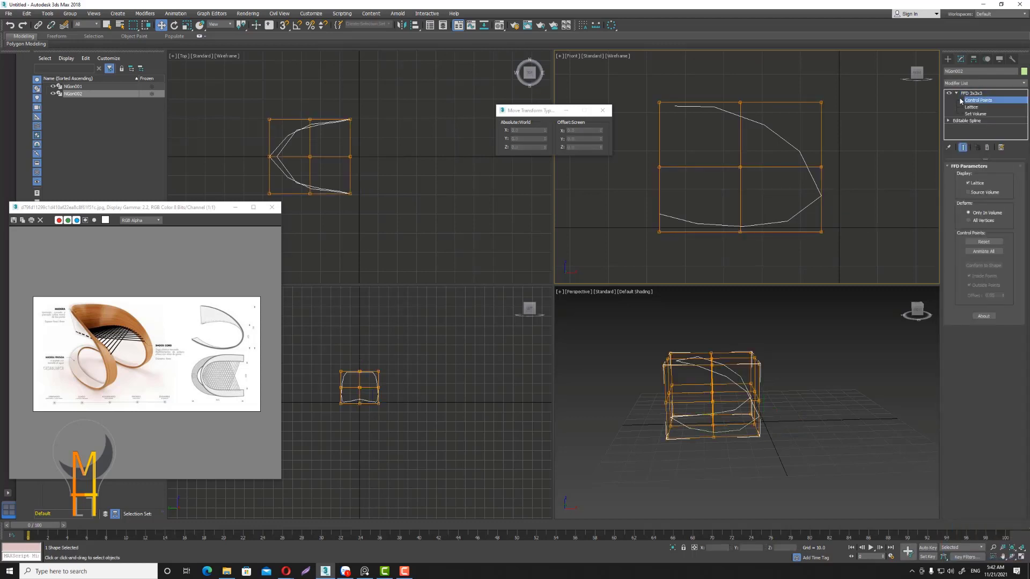
Lower the lattice's top-left control point and nudge the left-middle point down.
click(659, 101)
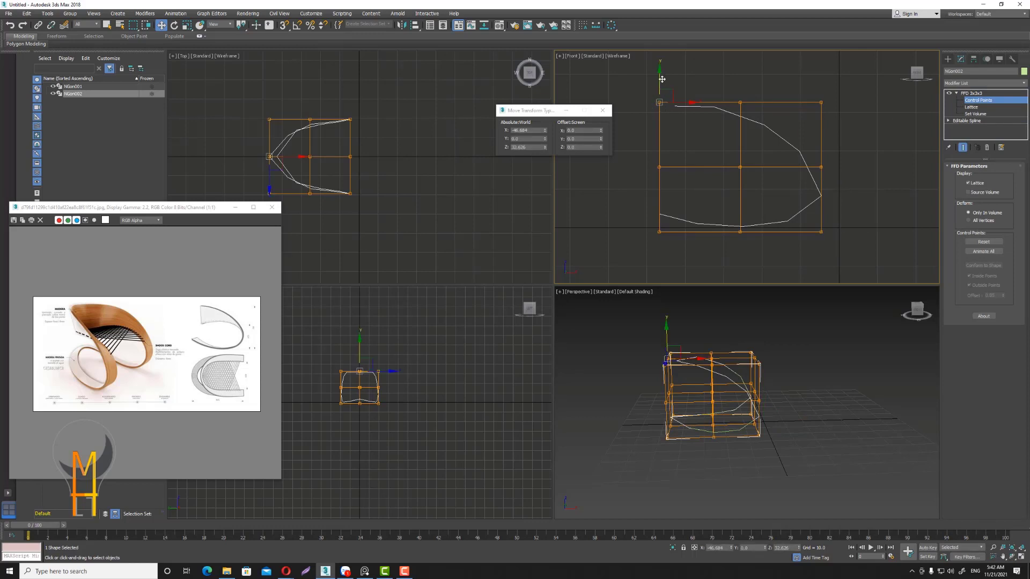
drag(658, 101, 659, 155)
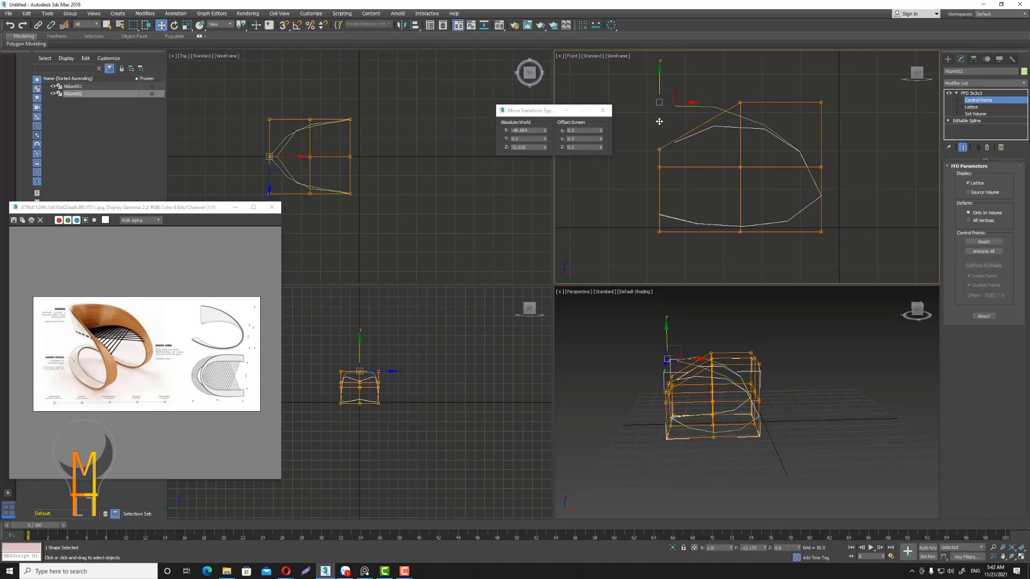
mouse_move(733, 83)
mouse_down()
mouse_move(749, 116)
mouse_move(727, 113)
mouse_up()
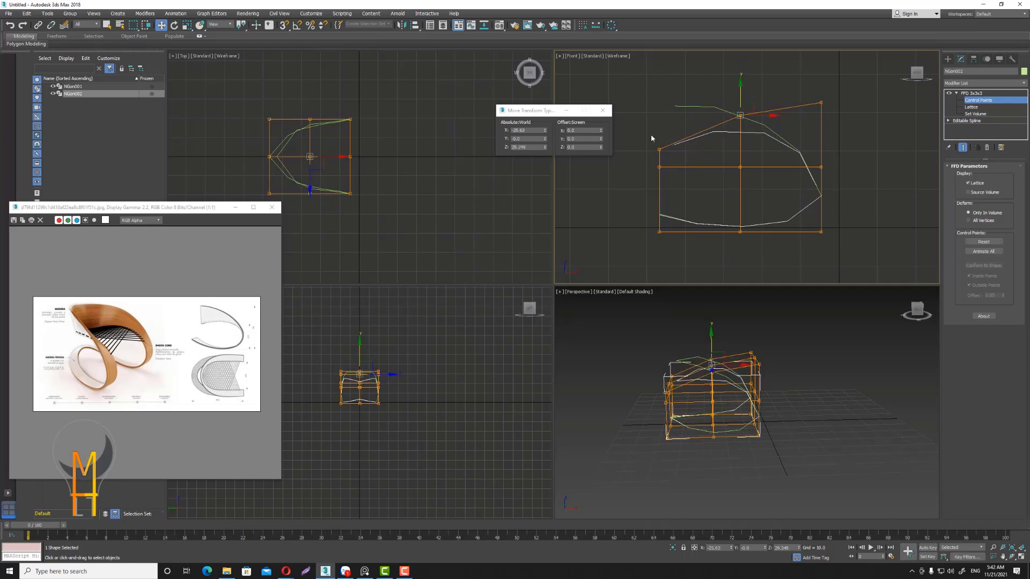
click(659, 150)
drag(659, 131, 659, 138)
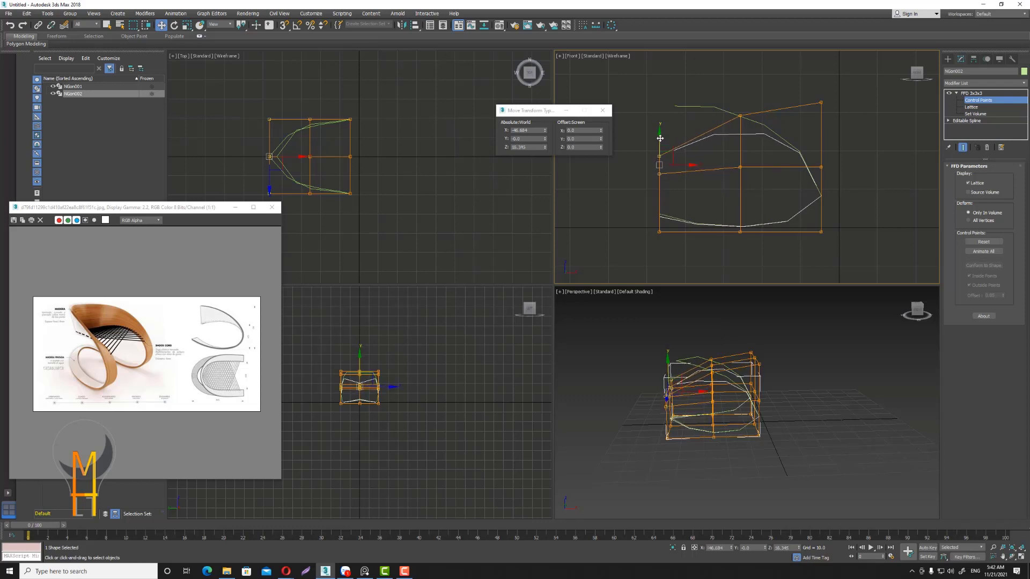
drag(685, 165, 688, 166)
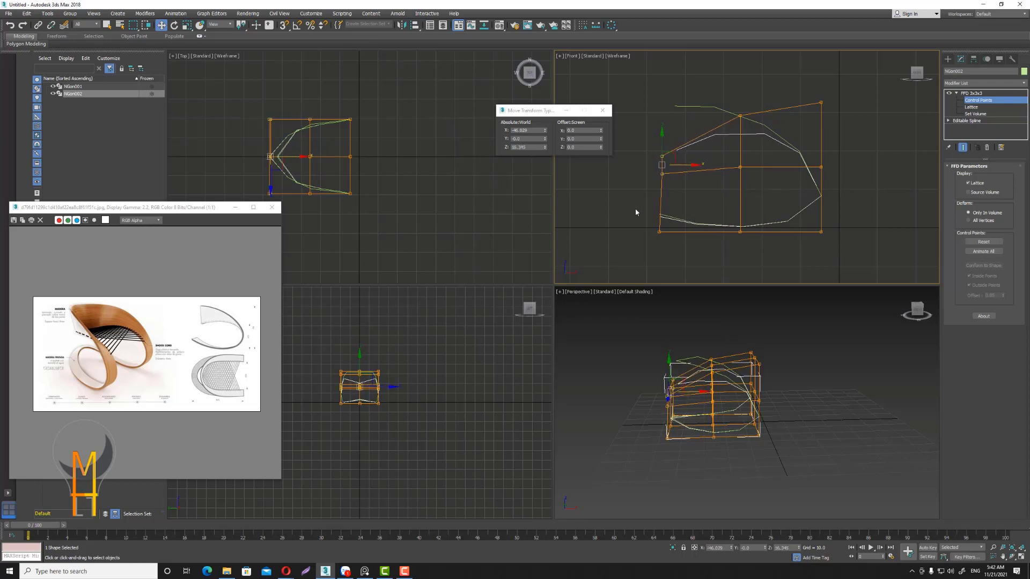
Raise the bottom-left control point, then select the middle-right control point.
drag(641, 223, 669, 248)
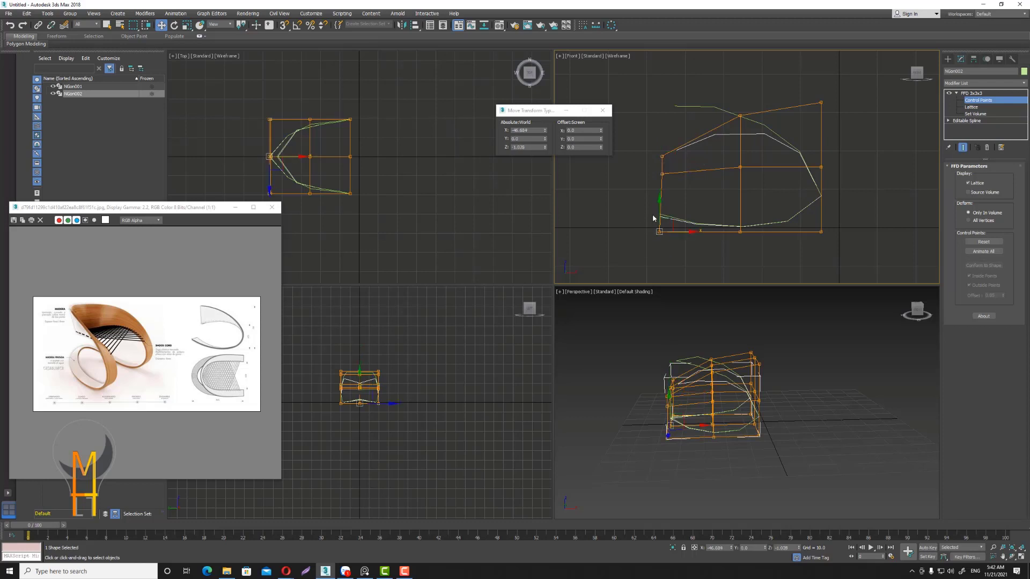
mouse_move(659, 204)
mouse_down()
mouse_move(659, 181)
mouse_move(704, 214)
mouse_up()
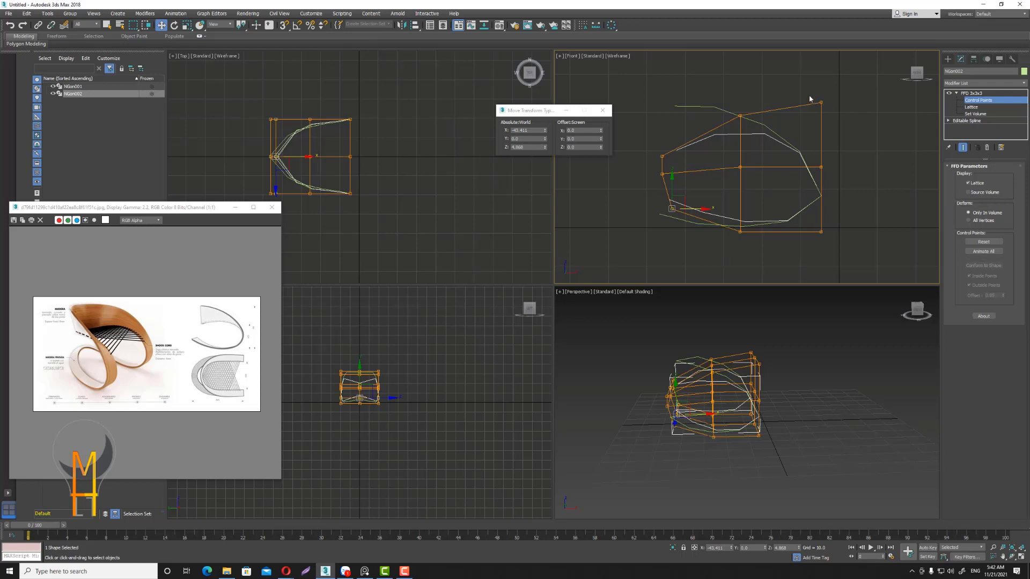
drag(828, 154, 814, 177)
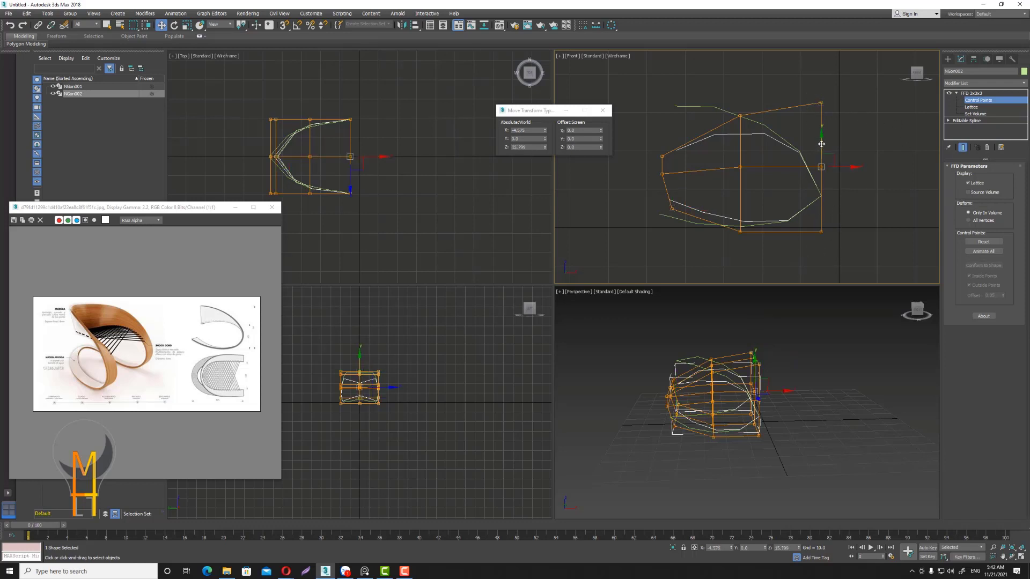
click(835, 143)
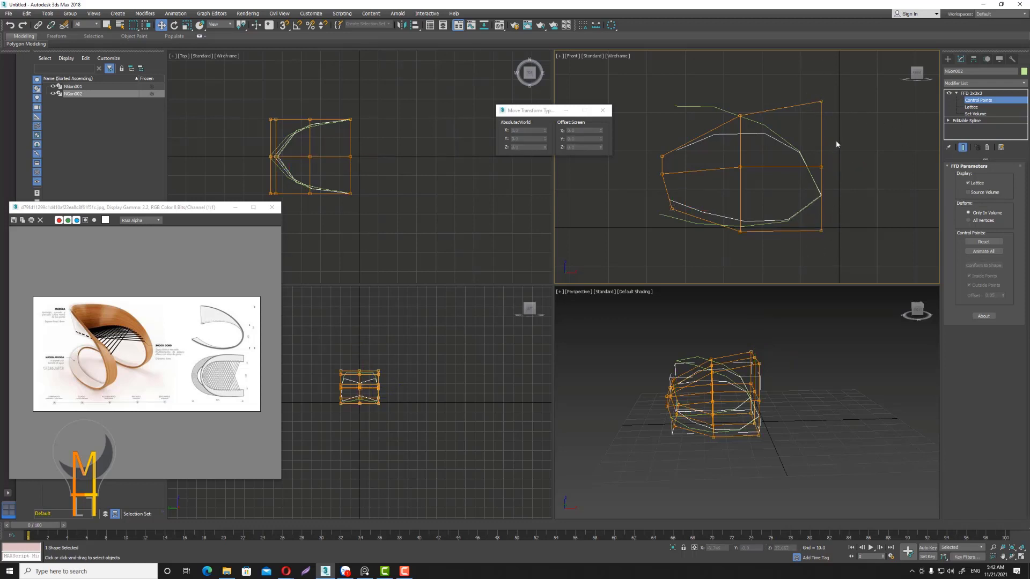
drag(838, 158, 827, 177)
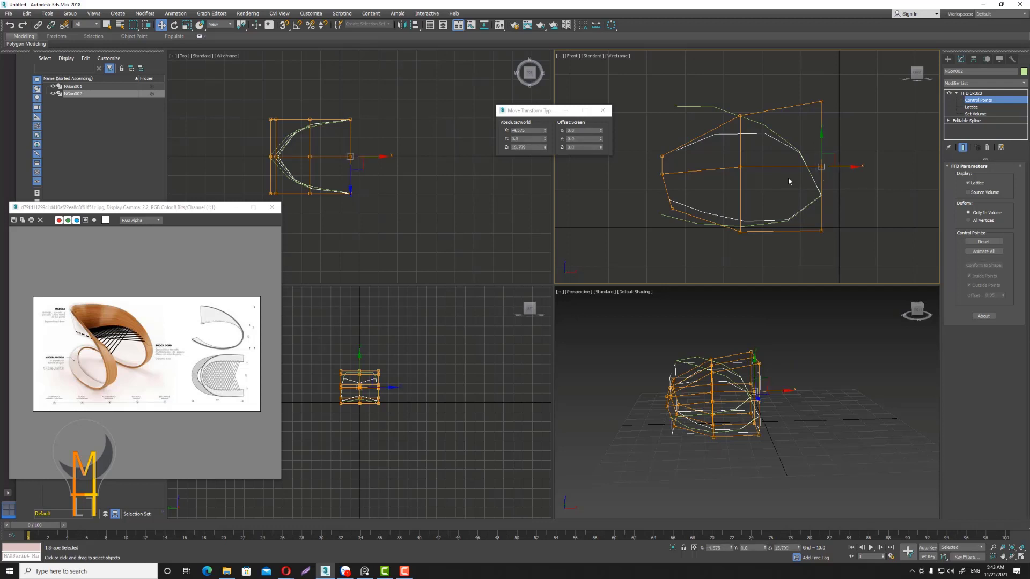
scroll(291, 136, up, 2)
scroll(291, 137, up, 2)
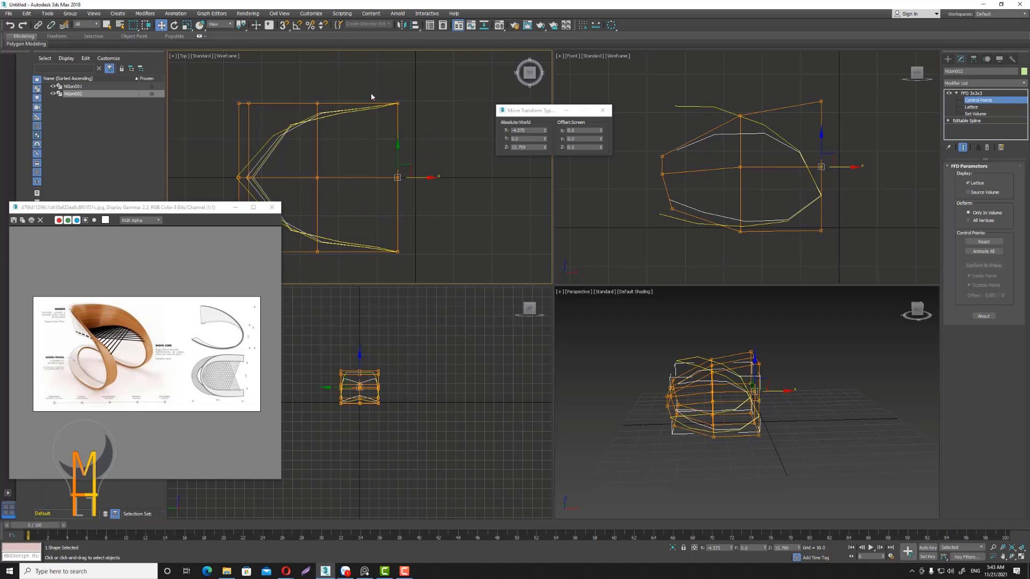
Scale the right column of control points to 75% in Y, then select the middle column.
drag(436, 295, 434, 275)
click(187, 24)
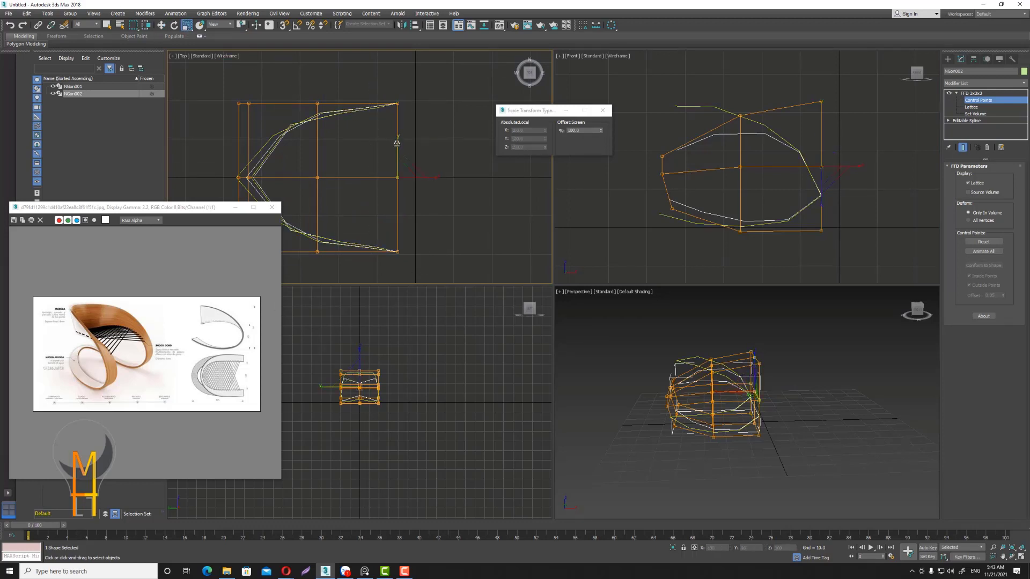
drag(397, 138, 397, 150)
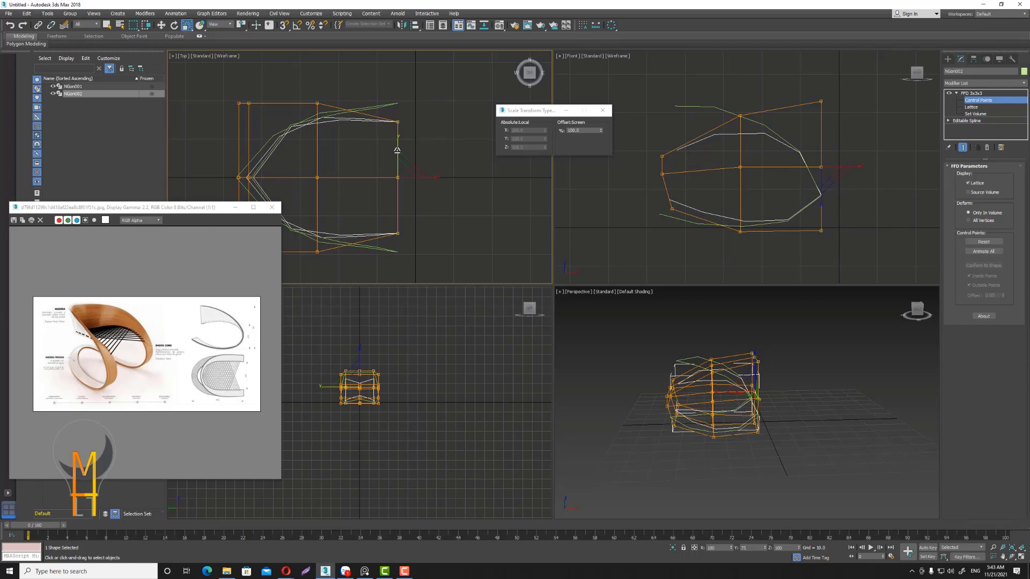
click(433, 131)
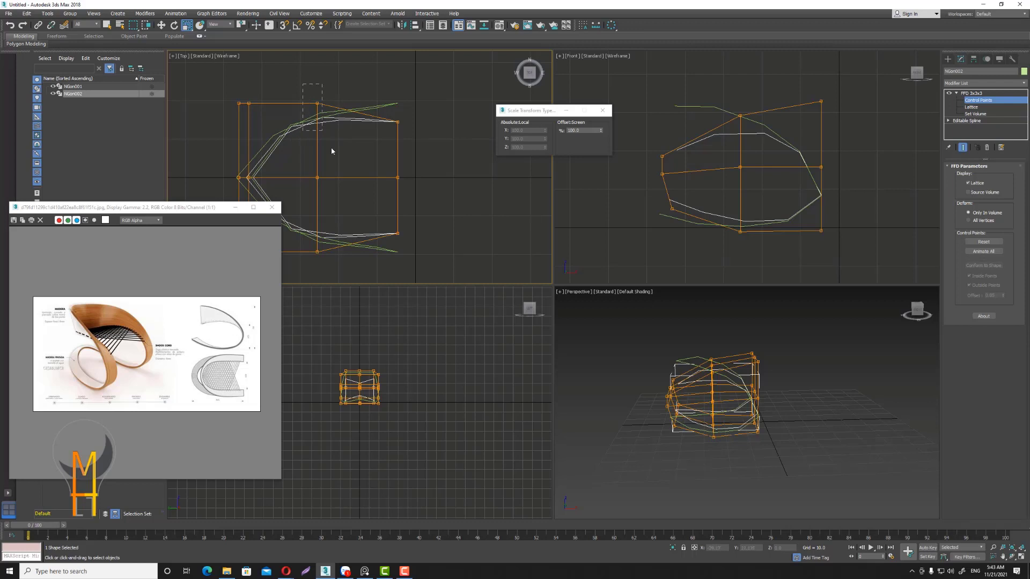
drag(342, 268, 342, 268)
Squeeze the middle control-point column inward and attempt Collapse All on the stack.
drag(333, 172, 435, 98)
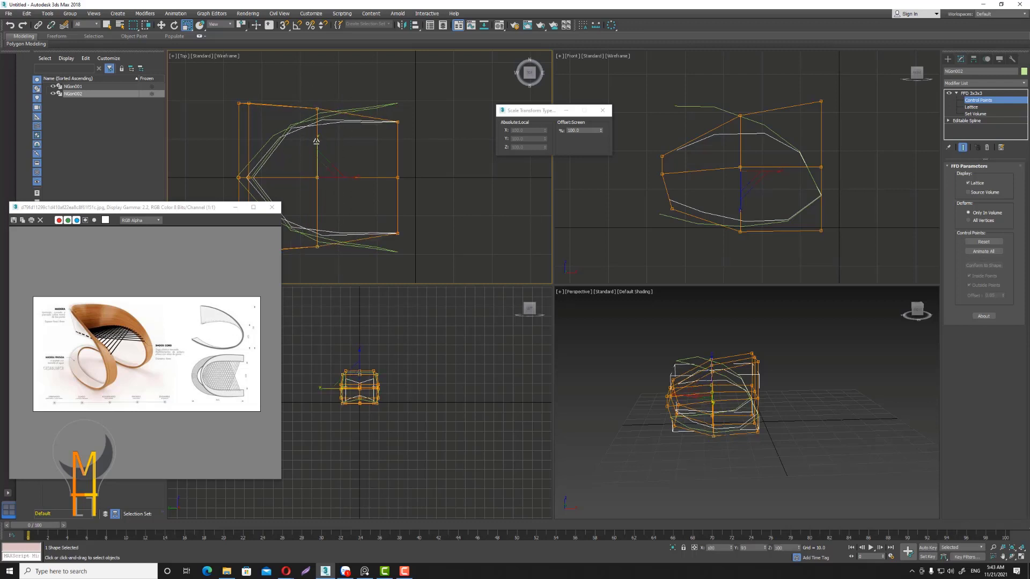
click(434, 98)
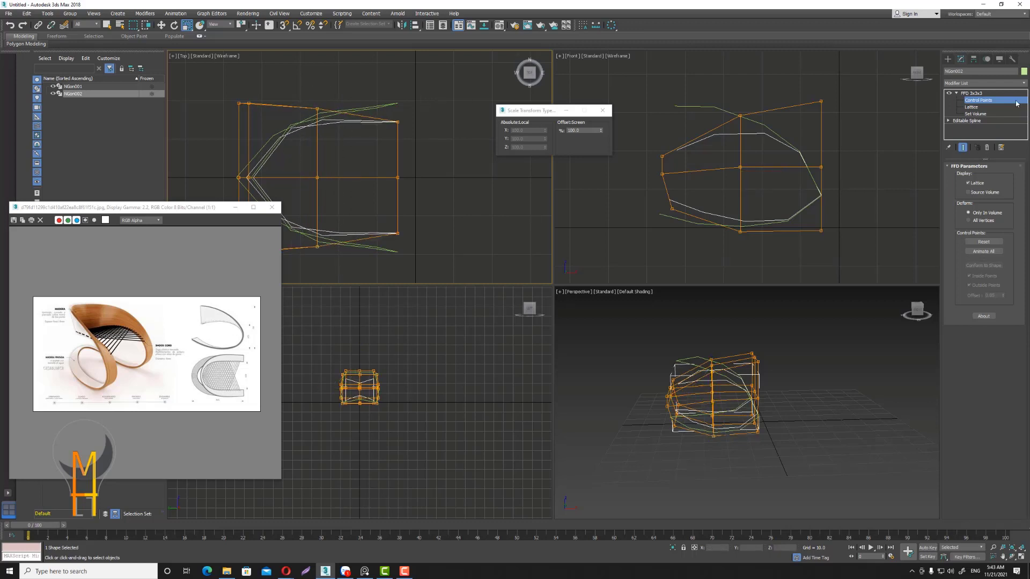
click(988, 93)
right_click(987, 94)
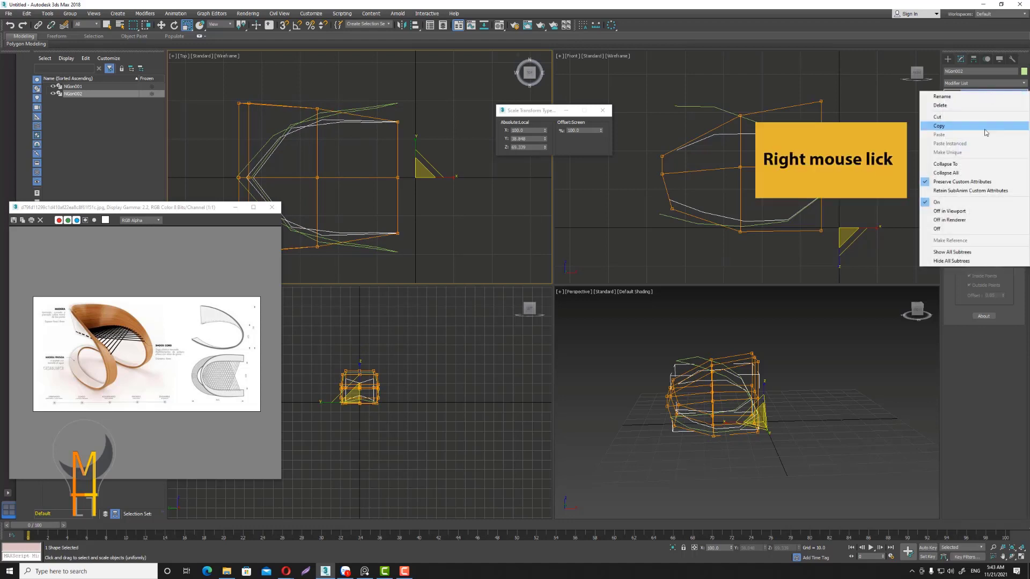
click(966, 173)
click(365, 376)
Reselect NGon002 and collapse its FFD 3x3x3 into an Editable Spline, confirming Yes.
scroll(365, 376, up, 2)
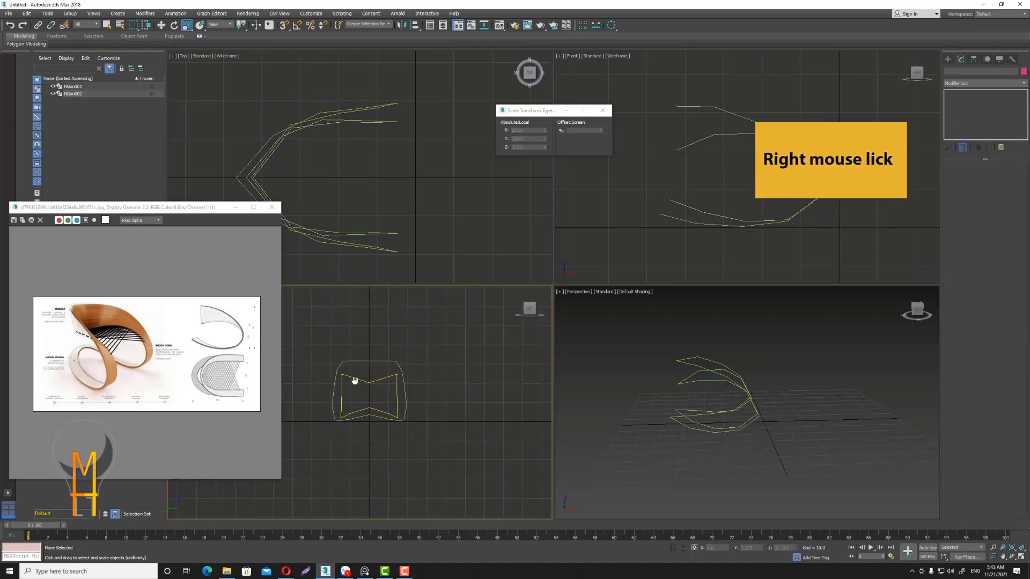
scroll(368, 368, up, 1)
scroll(394, 363, up, 2)
click(401, 355)
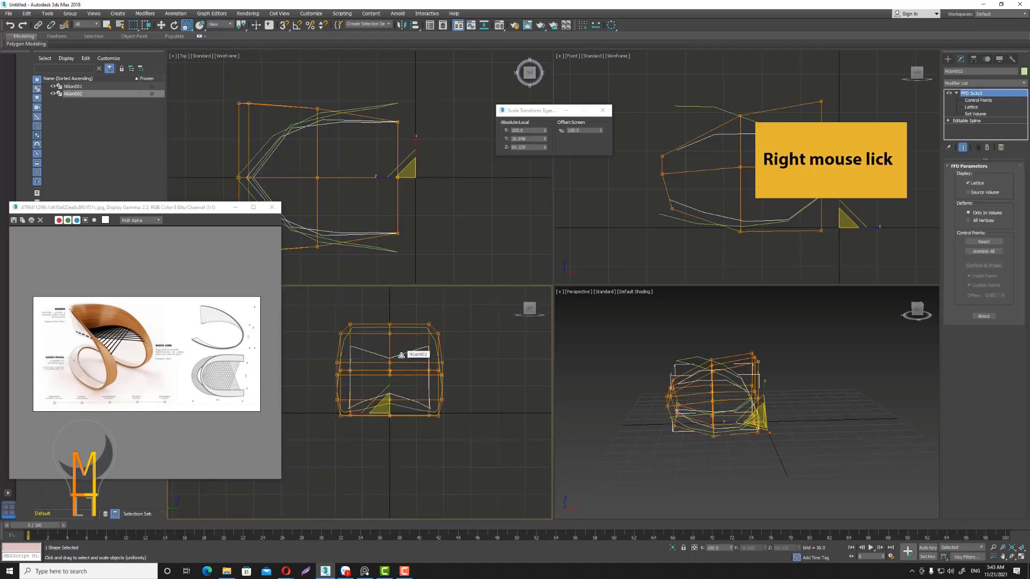
right_click(986, 96)
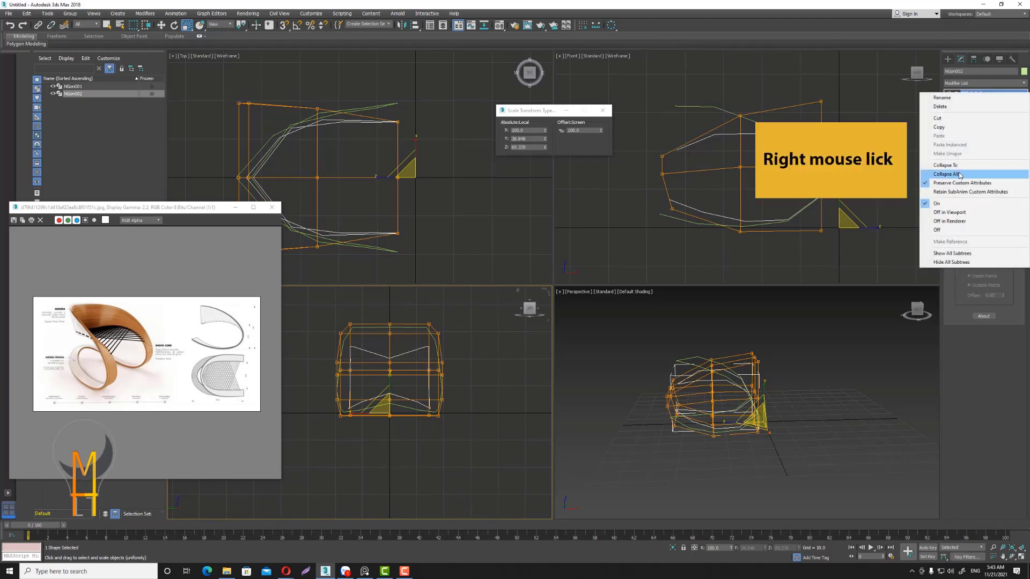
click(967, 173)
click(553, 310)
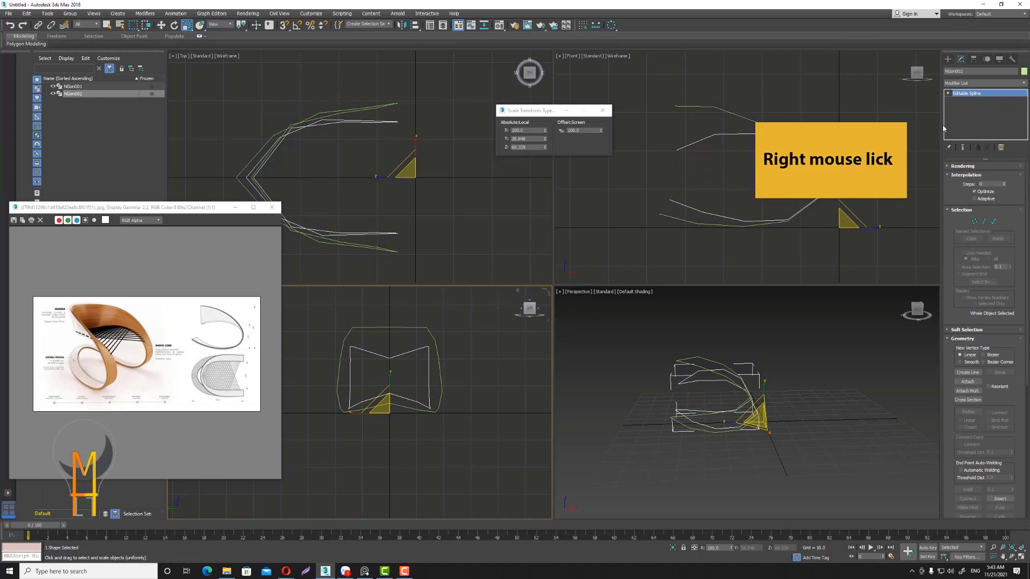
Box-select six side vertices of NGon002 in the Left view and scale them outward.
click(974, 221)
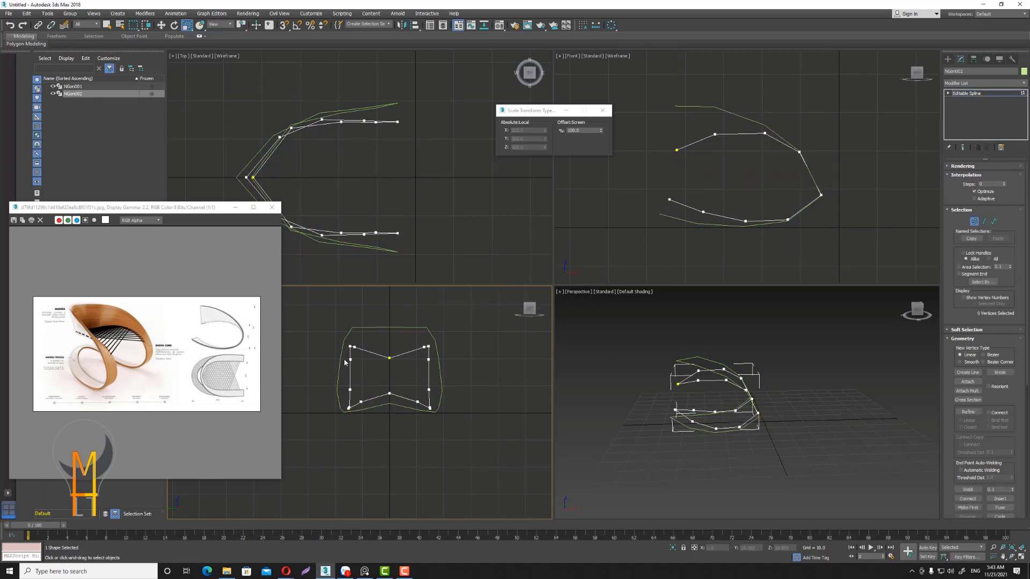
mouse_move(411, 389)
mouse_down()
mouse_move(432, 396)
mouse_move(494, 355)
mouse_up()
click(494, 356)
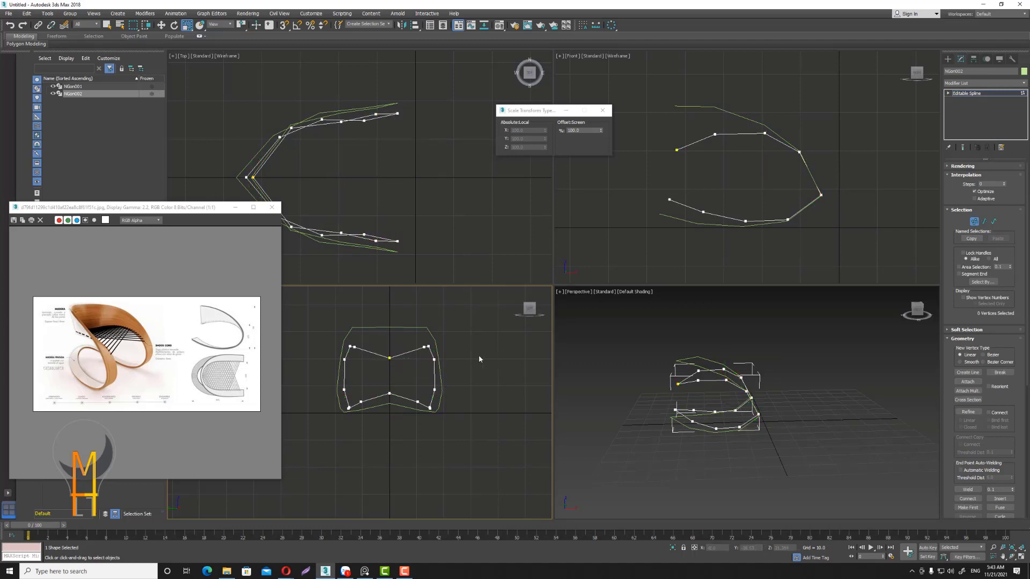
middle_drag(299, 190, 355, 181)
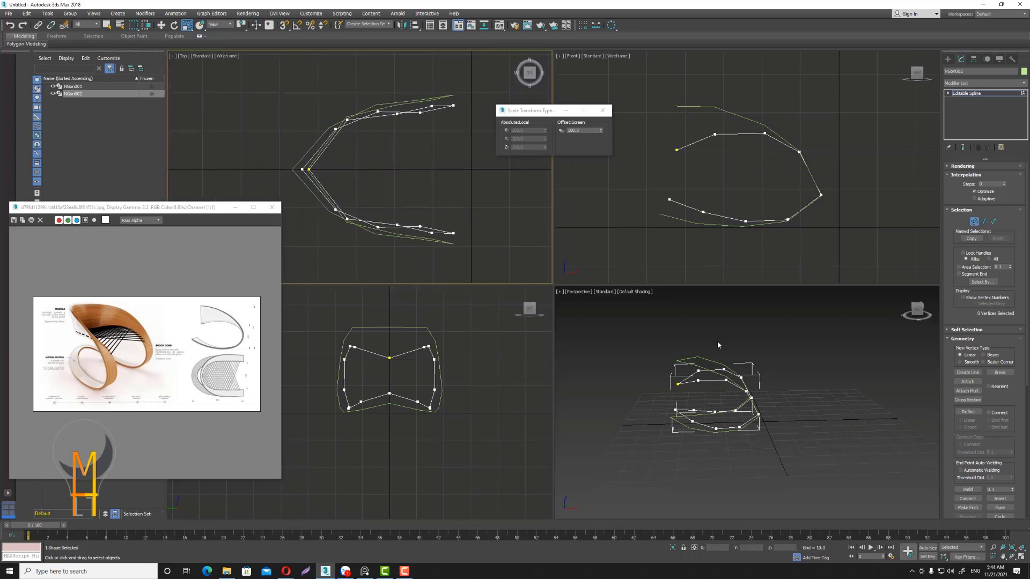
scroll(717, 345, up, 5)
scroll(760, 352, down, 1)
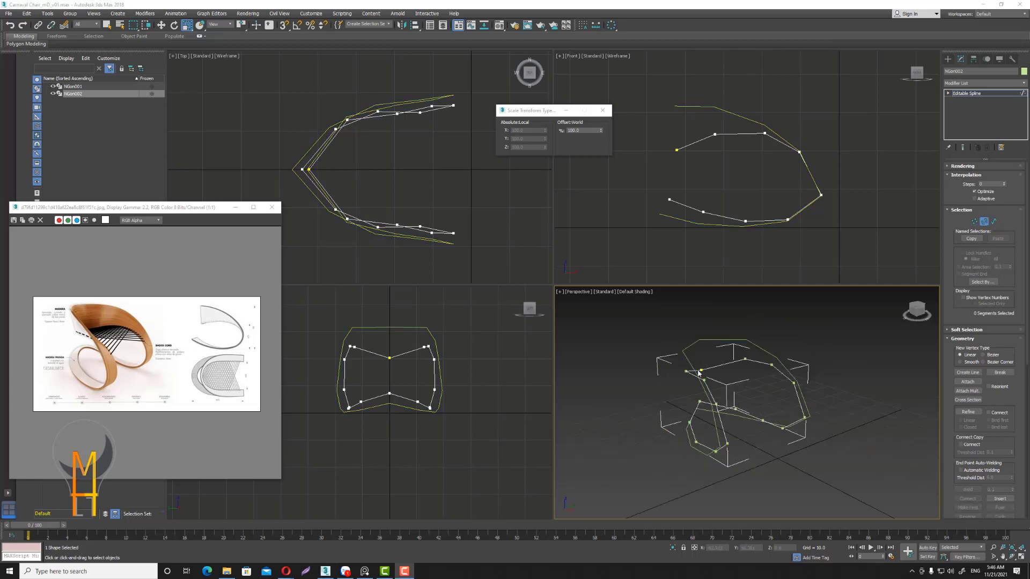
click(974, 222)
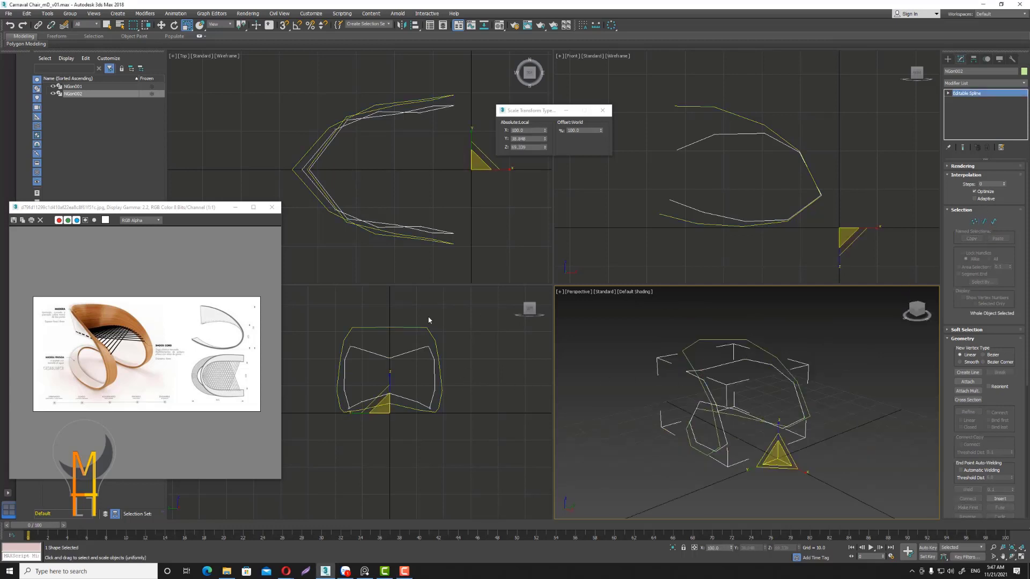
Select NGon001 and move its top vertex down along Y.
click(408, 327)
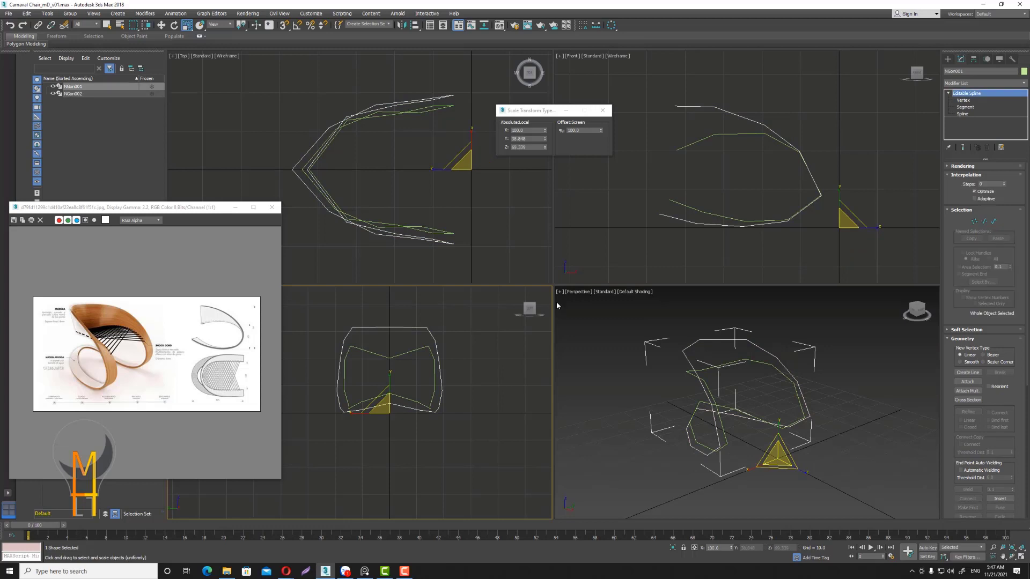
click(973, 222)
click(392, 328)
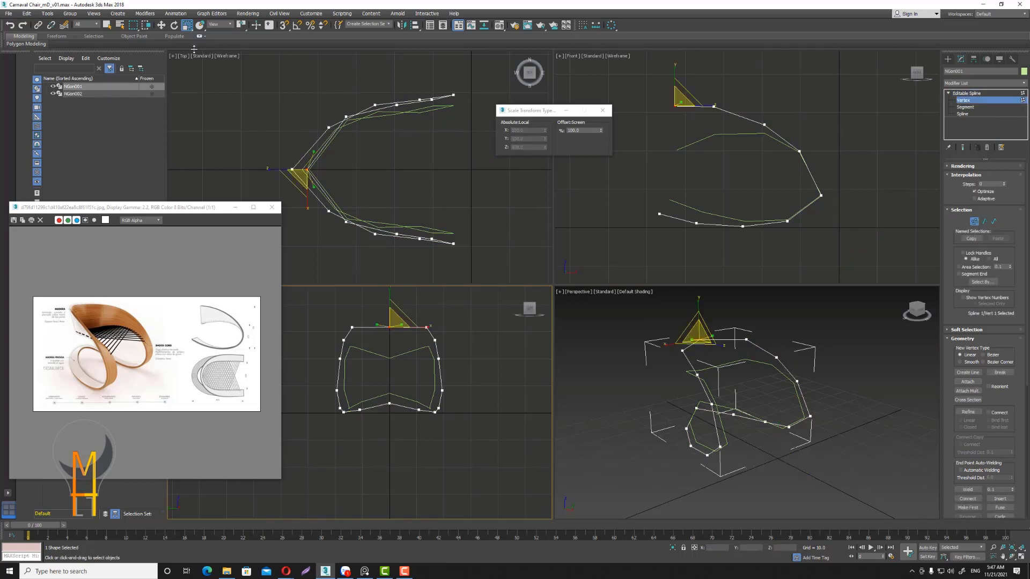
key(w)
drag(389, 302, 389, 315)
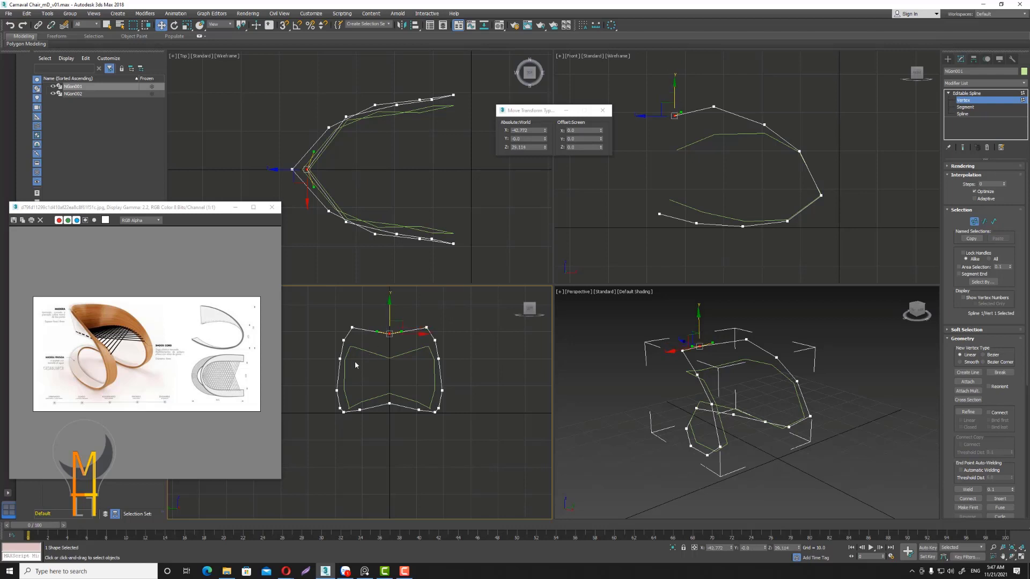
Scale NGon001's six side vertices to 109% in X and exit Vertex mode.
drag(464, 399, 465, 401)
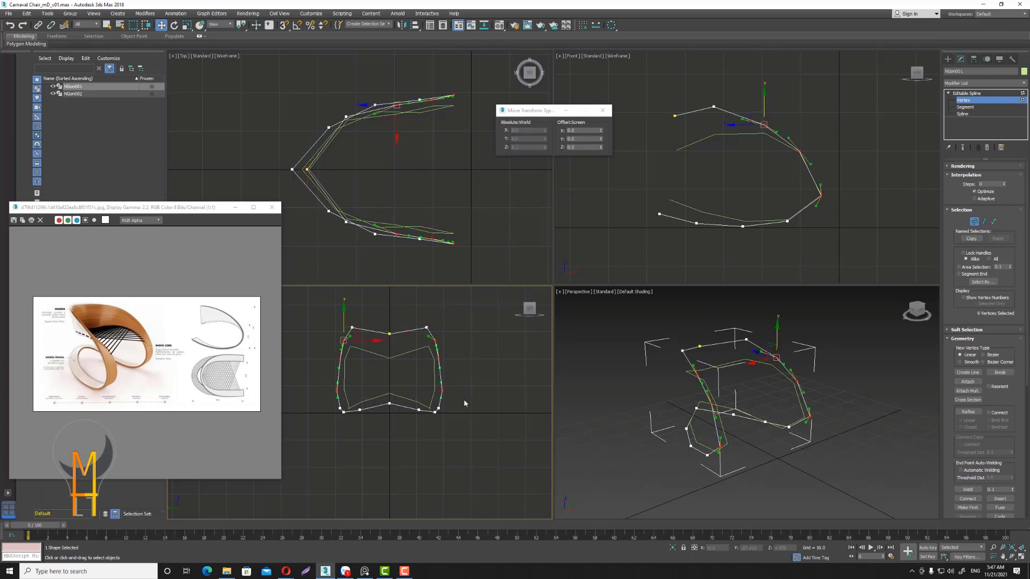
key(r)
drag(428, 362, 430, 361)
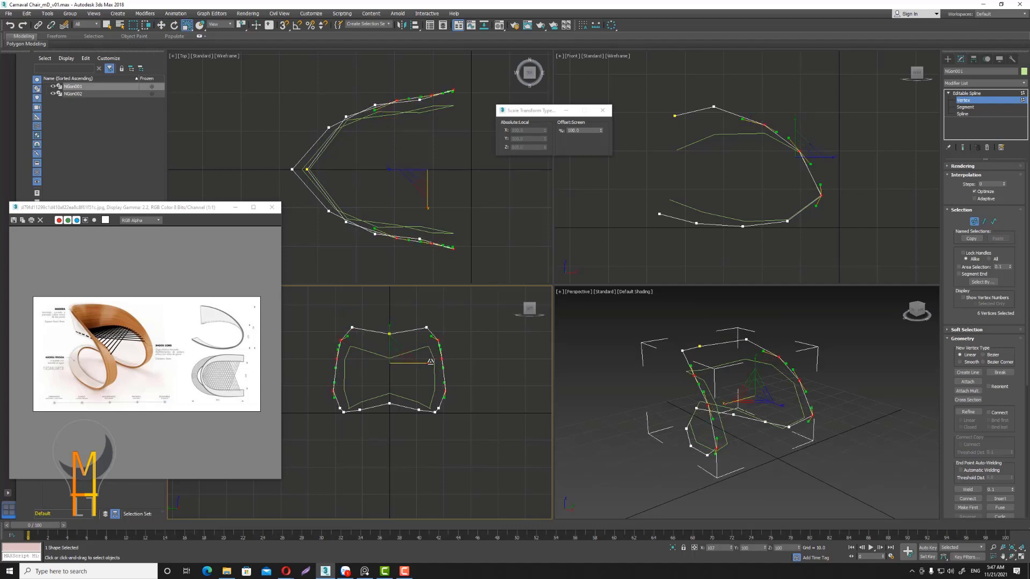
click(433, 379)
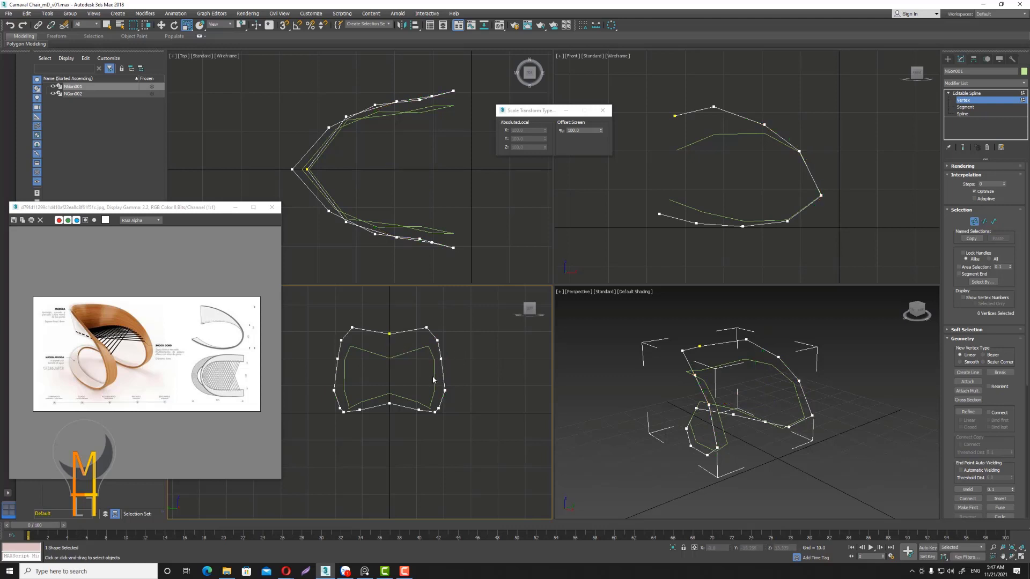
click(965, 92)
click(374, 412)
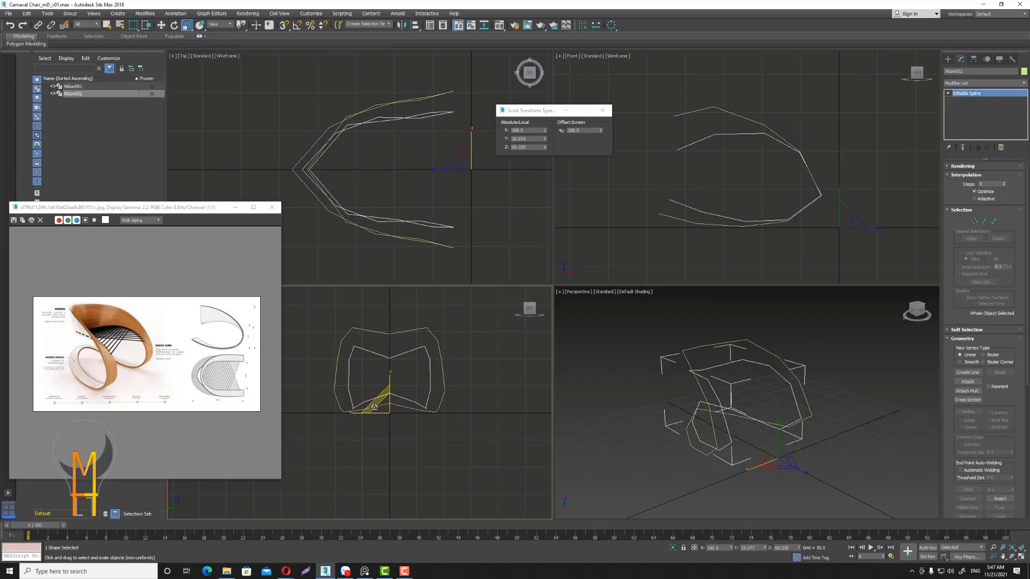
Attach NGon001 into NGon002, then enter Vertex mode and orbit the Perspective view.
click(528, 377)
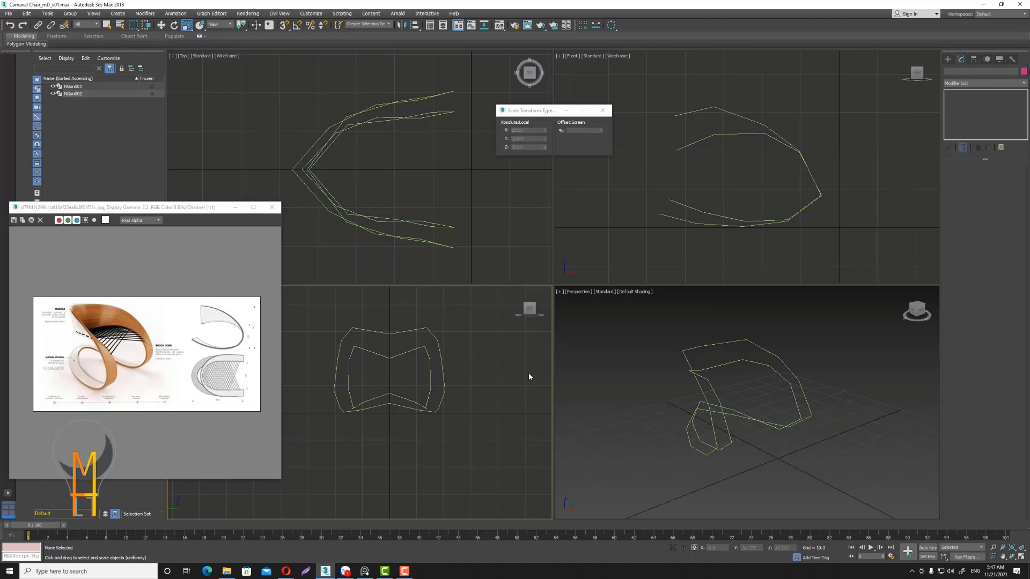
click(408, 352)
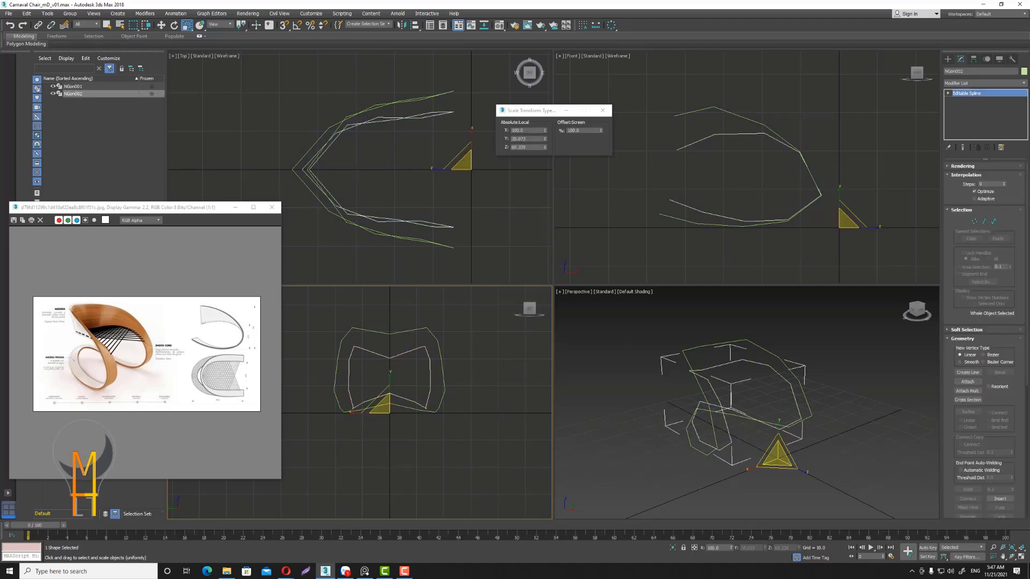
click(968, 381)
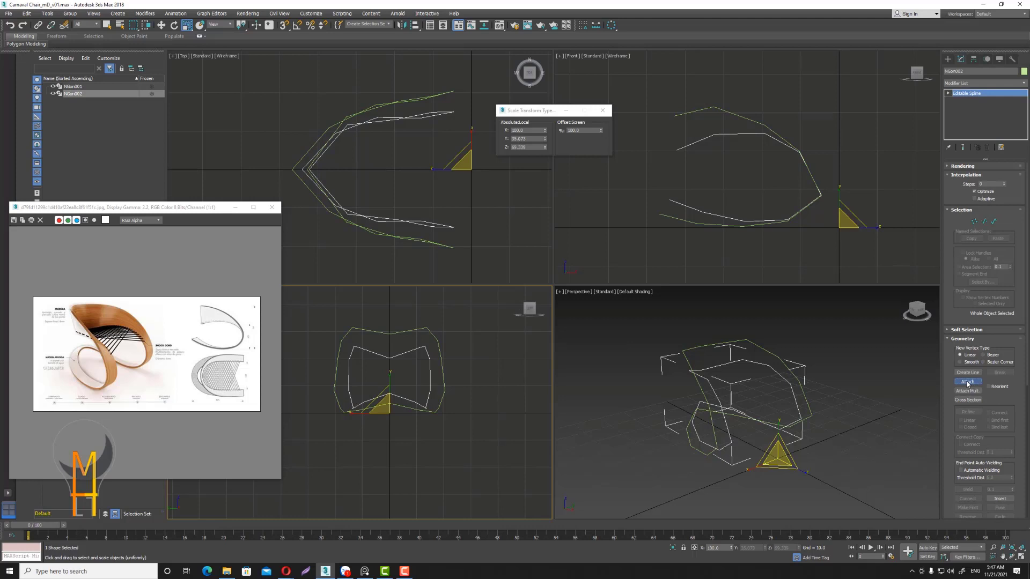
click(420, 331)
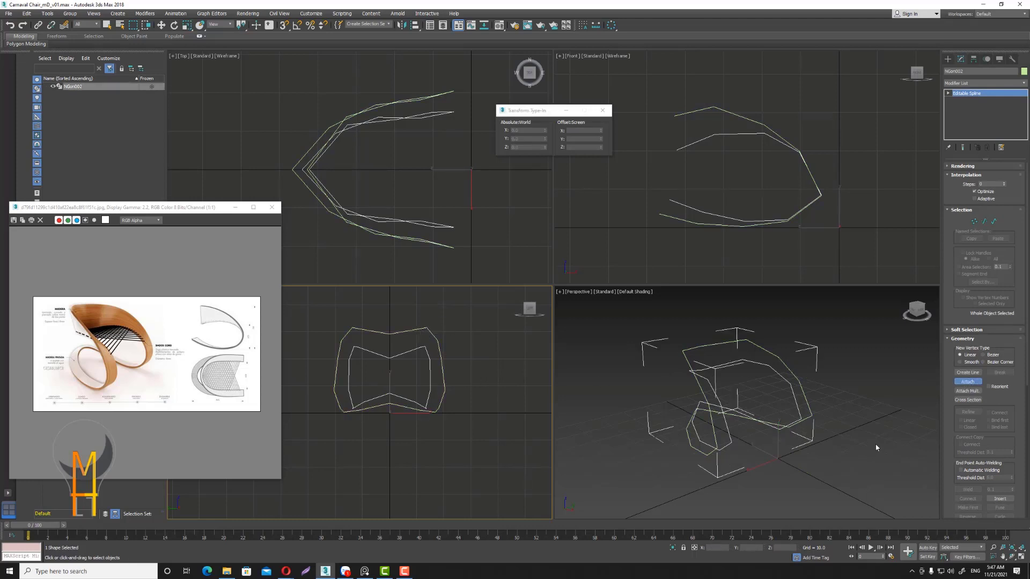
click(973, 221)
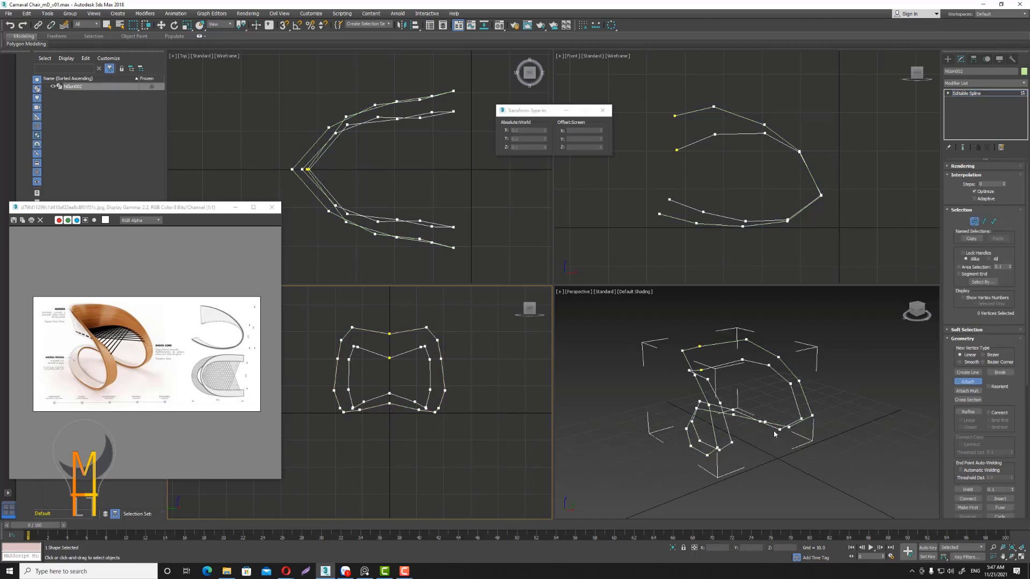
click(1015, 558)
mouse_move(762, 386)
mouse_down()
mouse_move(801, 377)
mouse_move(757, 422)
mouse_move(757, 437)
mouse_move(787, 416)
mouse_move(769, 437)
mouse_up()
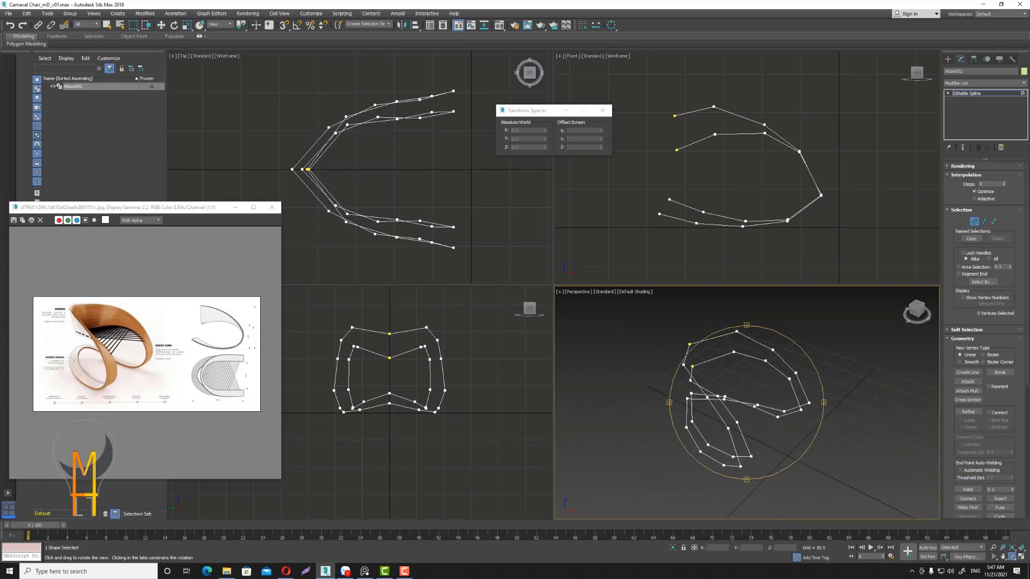
Link the two curls with Cross Section segments and orbit to check the cage.
click(974, 221)
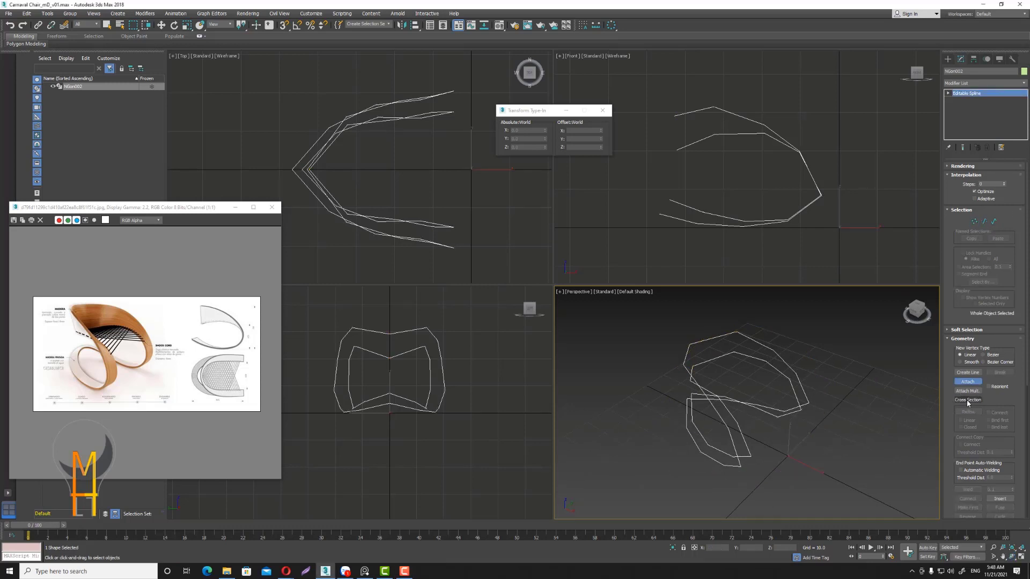
click(968, 401)
click(743, 353)
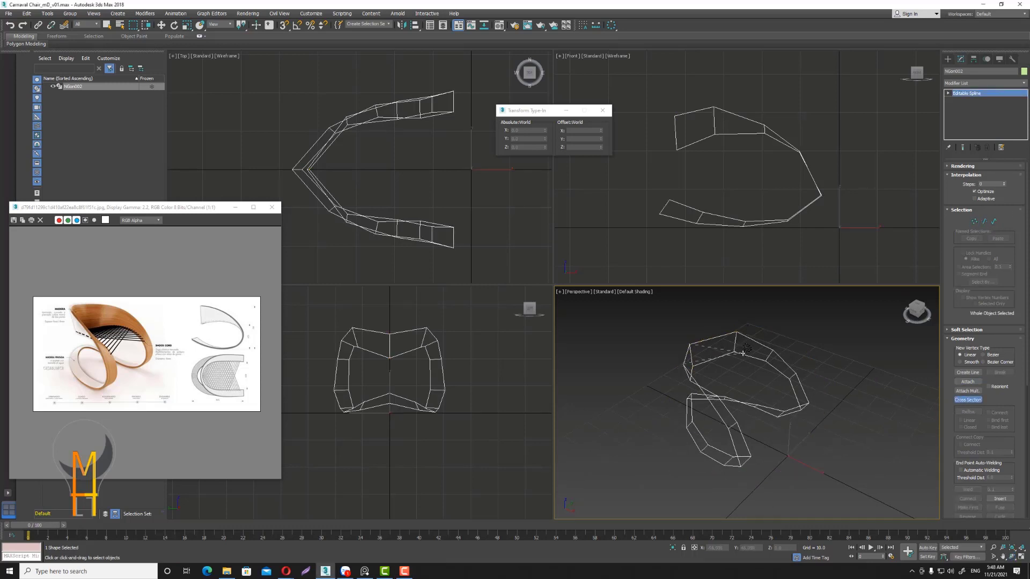
click(1011, 556)
mouse_move(740, 408)
mouse_down()
mouse_move(654, 405)
mouse_move(812, 399)
mouse_move(767, 414)
mouse_up()
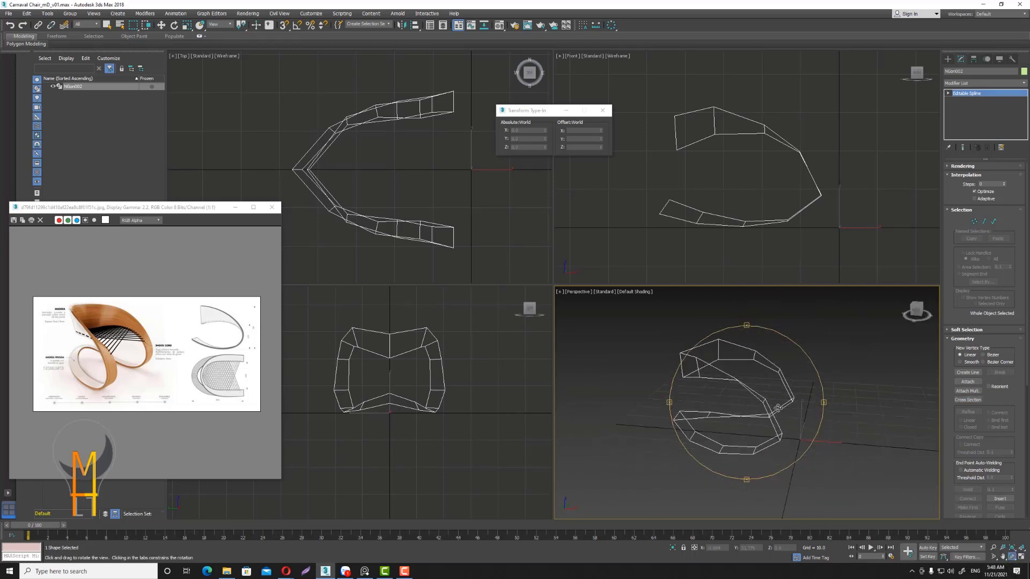
right_click(768, 413)
key(w)
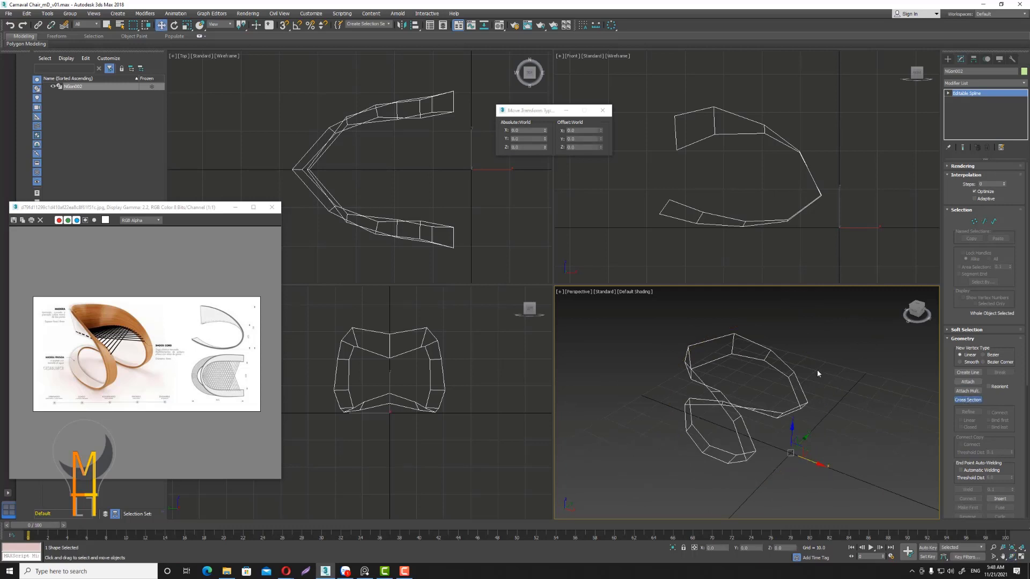
click(145, 14)
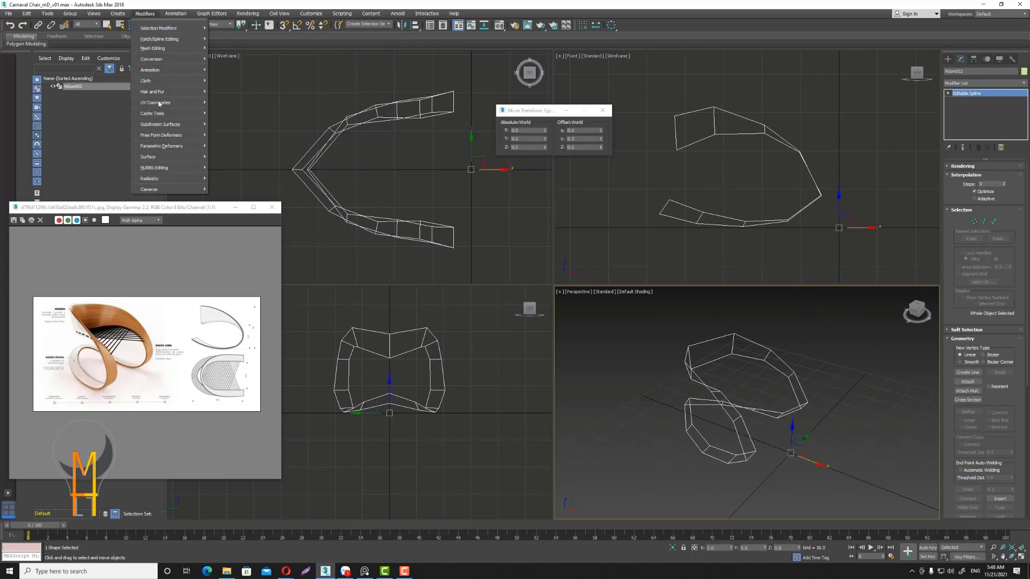
mouse_move(153, 48)
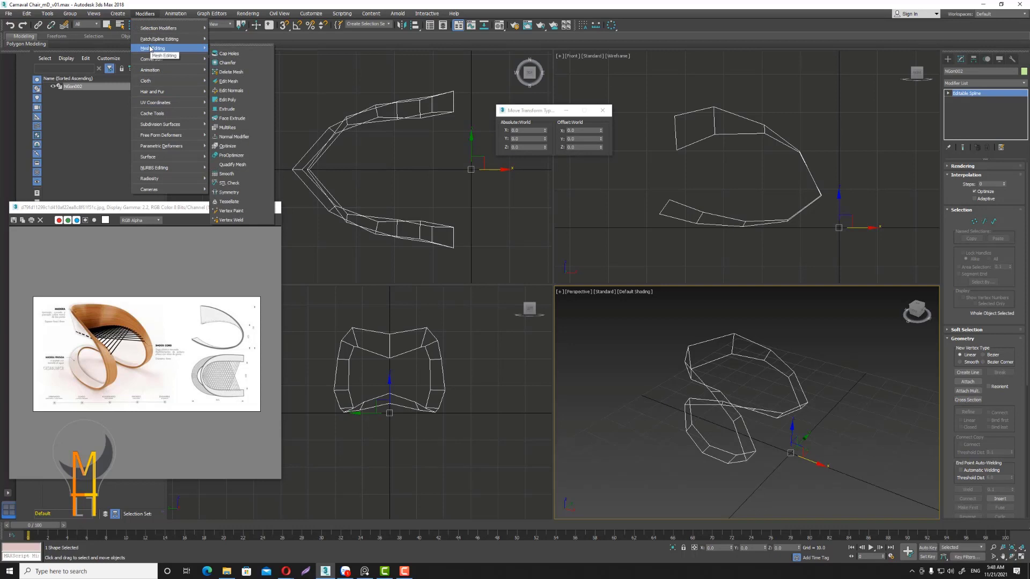
Set the Surface modifier's patch Steps to 0 and turn on Edged Faces.
click(249, 130)
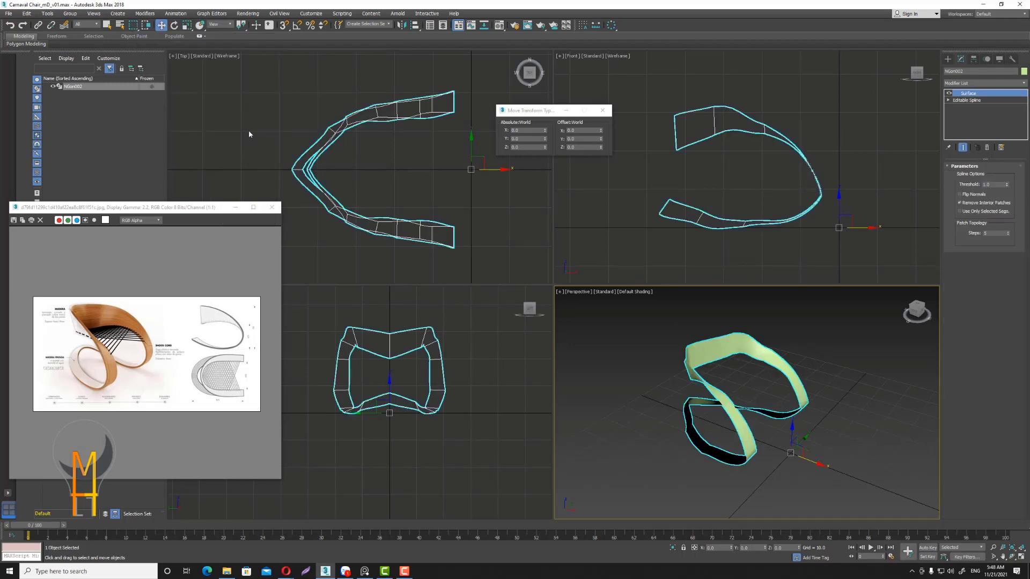
double_click(992, 232)
text(0)
key(Return)
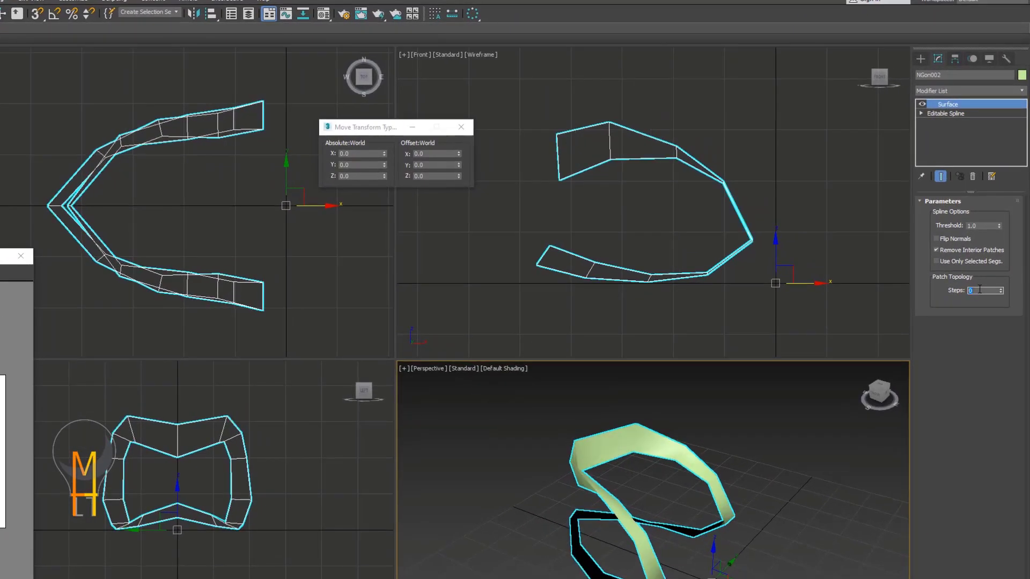
key(F4)
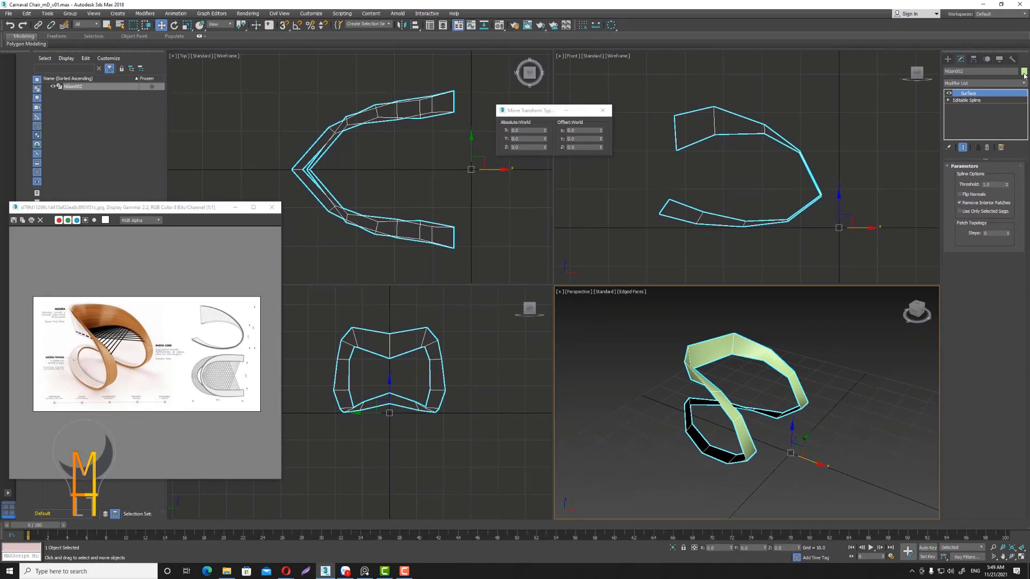
Change the chair shell's object colour to orange and orbit to view it.
click(1024, 71)
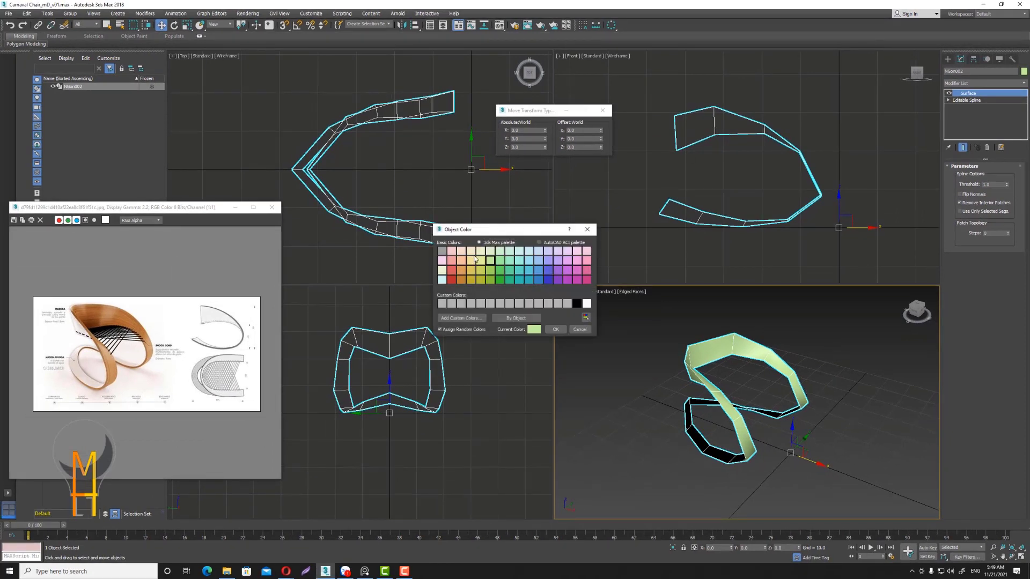
click(462, 280)
click(556, 330)
alt+middle_drag(844, 406, 839, 415)
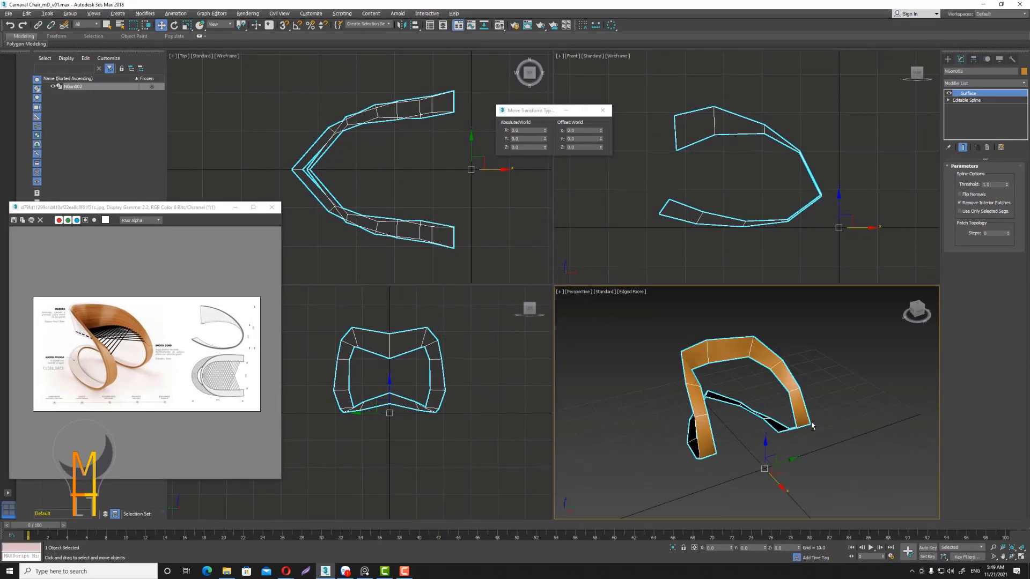
mouse_move(888, 415)
alt+middle_down()
mouse_move(815, 425)
mouse_move(786, 312)
alt+middle_up()
click(981, 82)
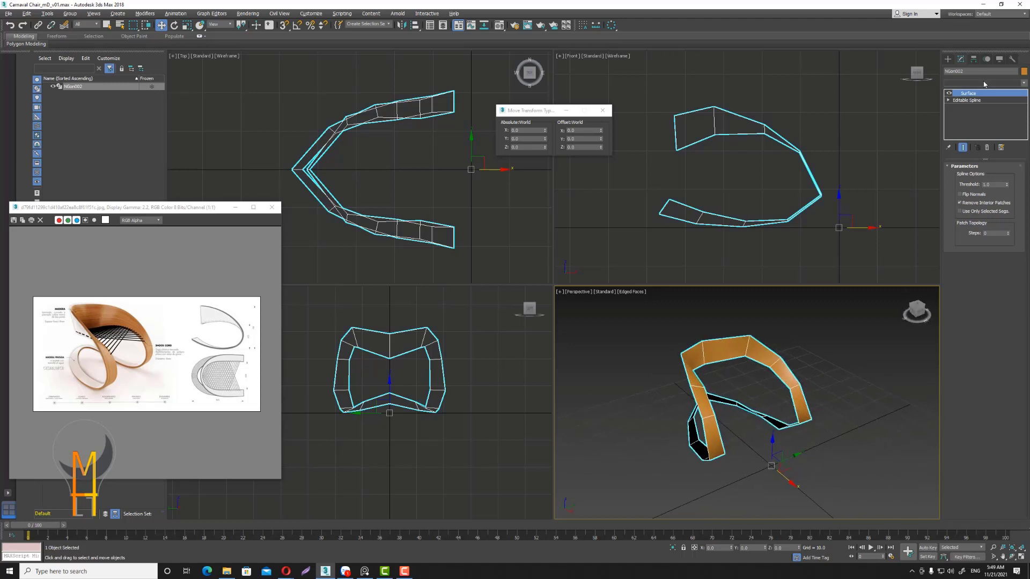
Add an Edit Poly modifier, select a bend edge, and try an interactive chamfer.
key(e)
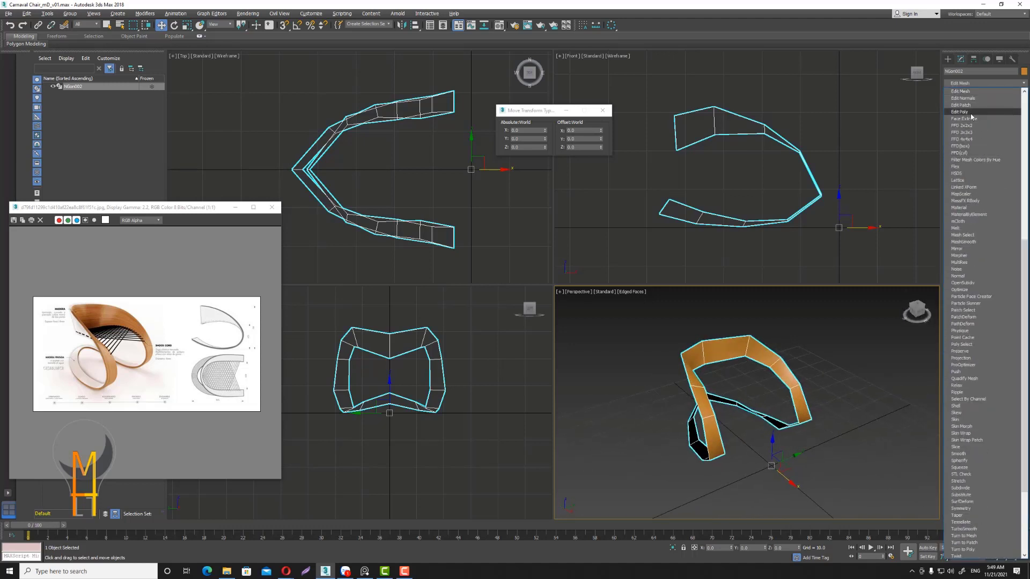
click(970, 112)
click(972, 231)
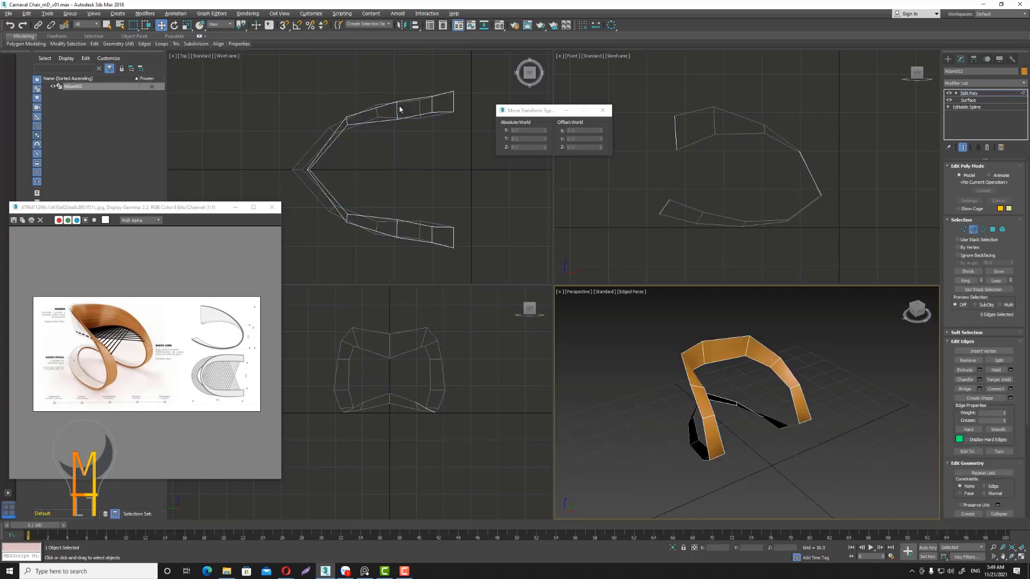
click(701, 351)
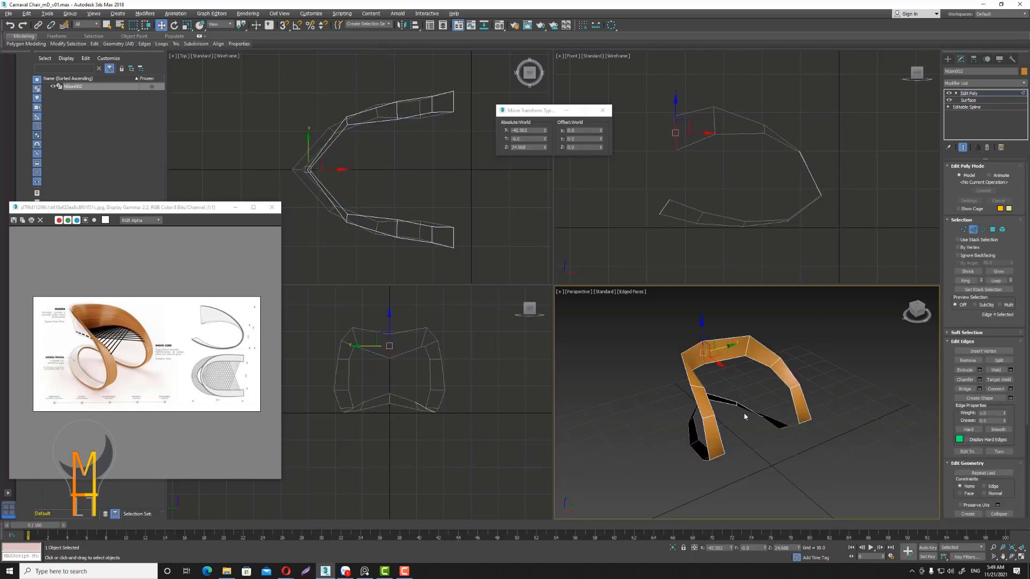
alt+middle_drag(744, 413, 707, 411)
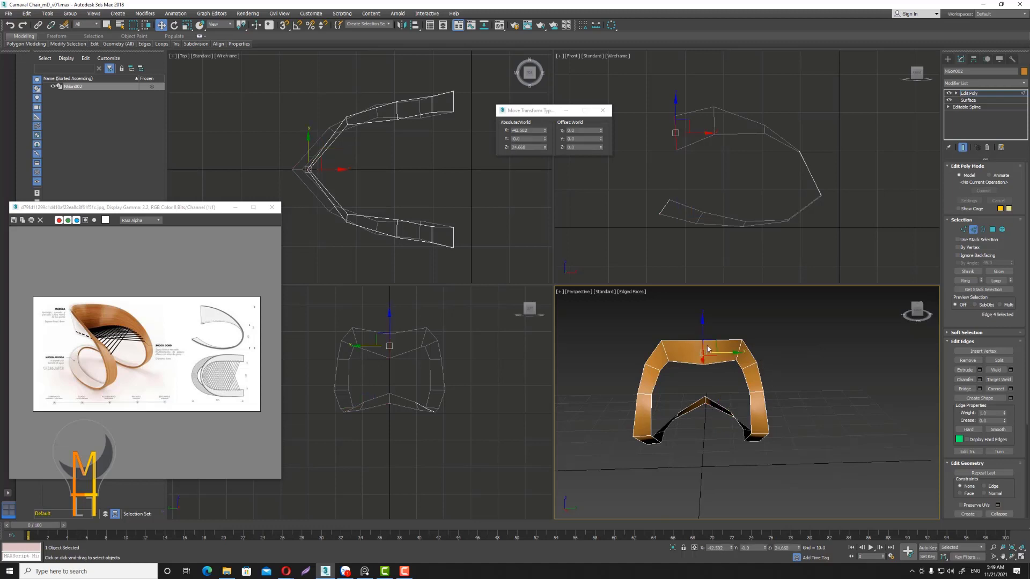
click(976, 380)
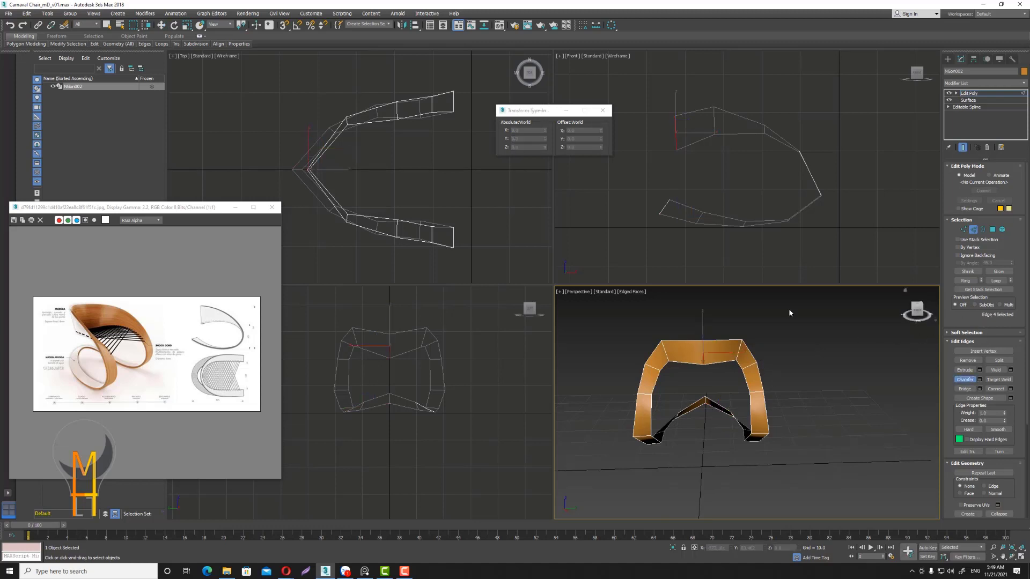
scroll(404, 337, up, 5)
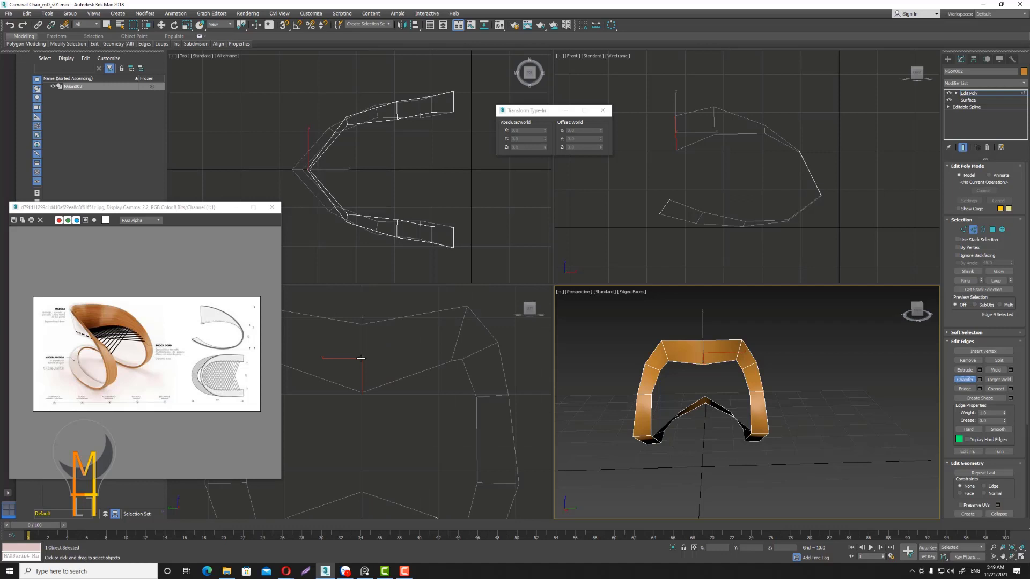
drag(377, 337, 380, 257)
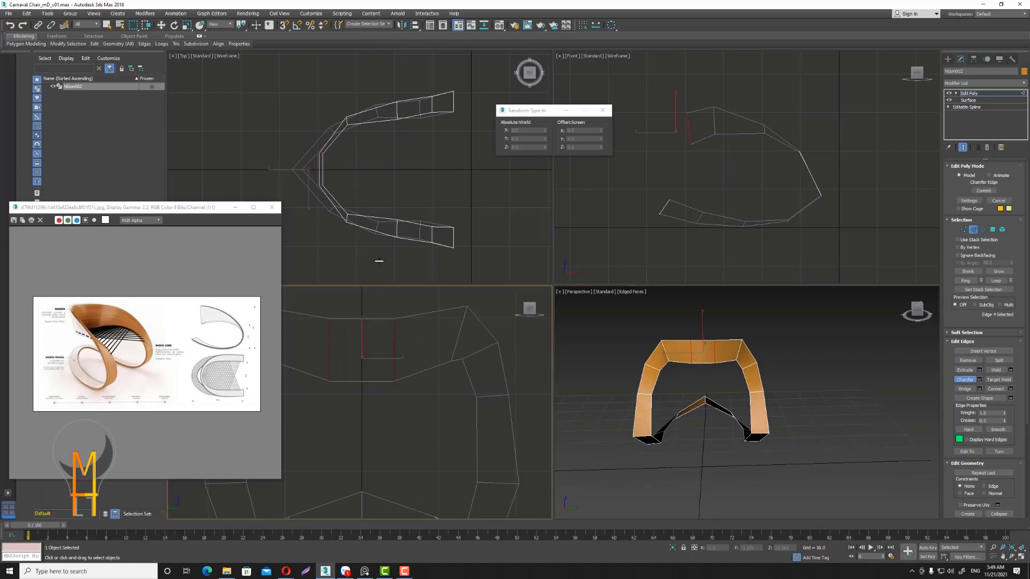
drag(380, 257, 396, 375)
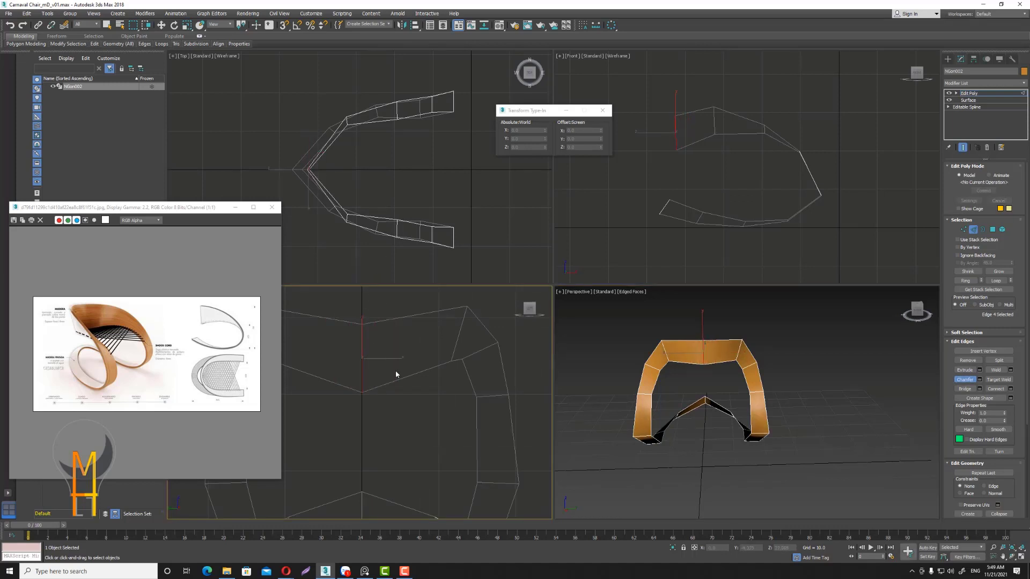
scroll(396, 376, down, 3)
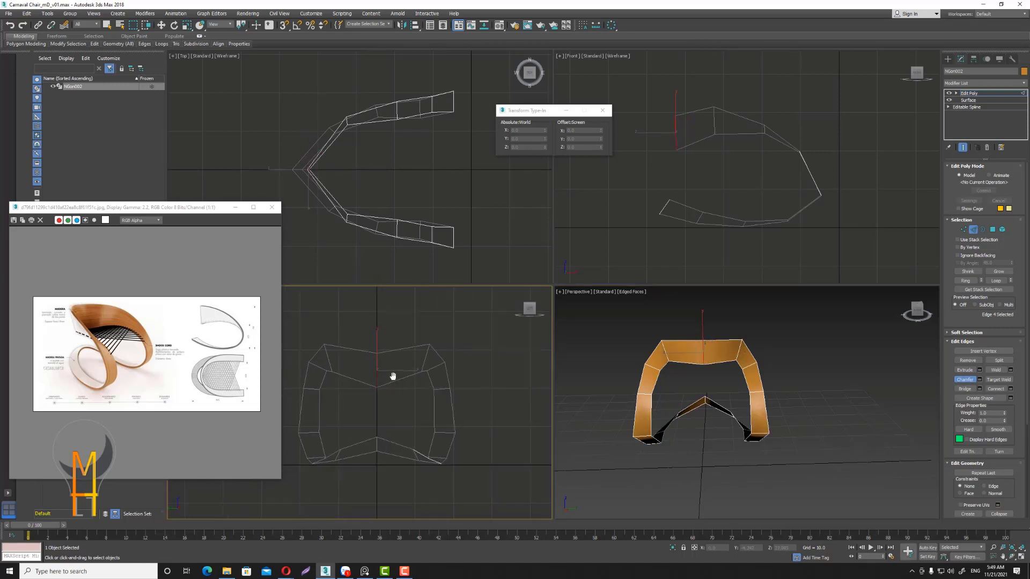
Chamfer the bend edge by 16.723 with 2 segments.
click(979, 380)
drag(365, 419, 369, 375)
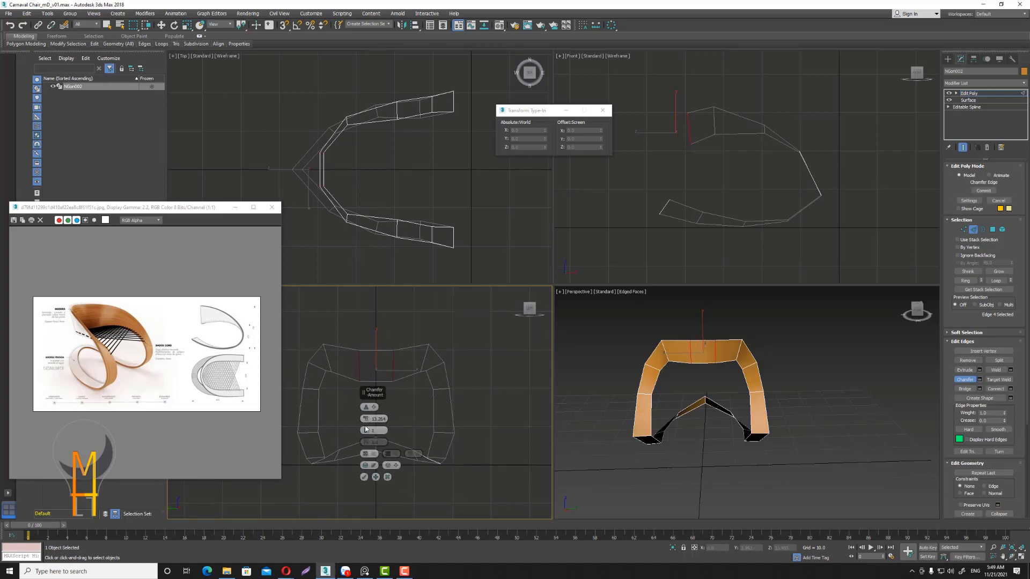
click(367, 426)
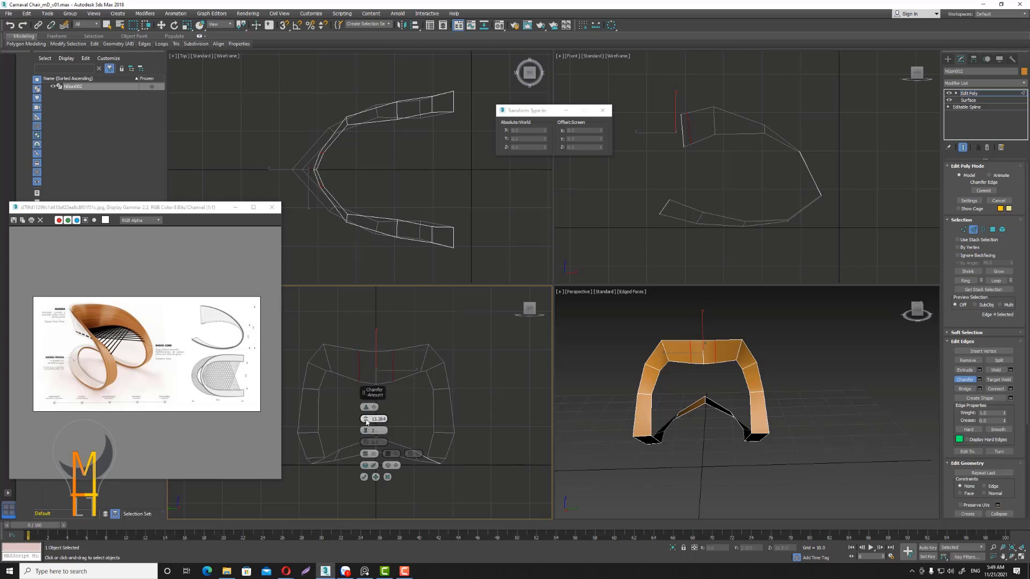
drag(367, 421, 362, 401)
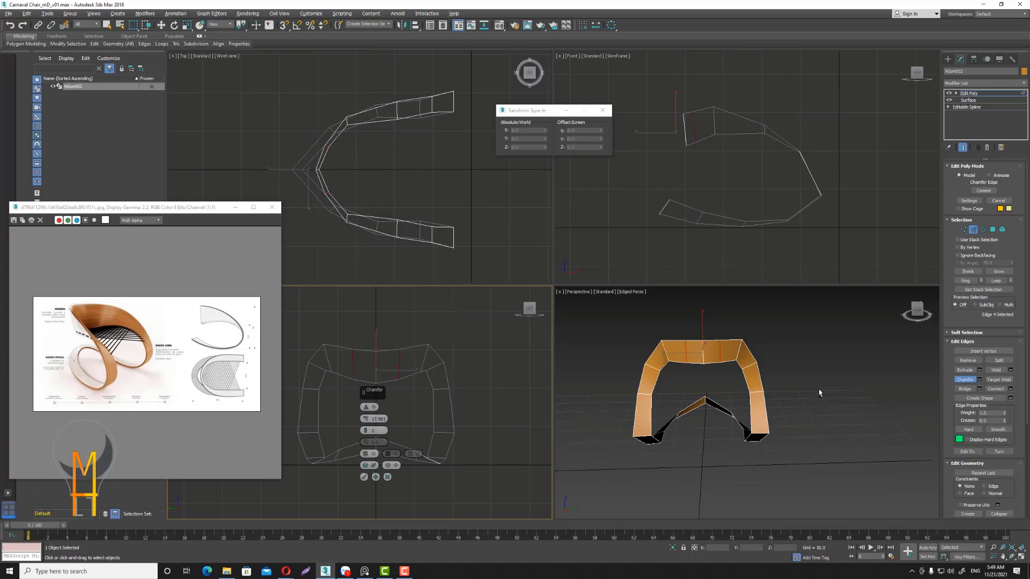
mouse_move(821, 394)
alt+middle_down()
mouse_move(805, 403)
mouse_move(811, 387)
mouse_move(835, 406)
mouse_move(762, 439)
mouse_move(714, 416)
alt+middle_up()
click(751, 476)
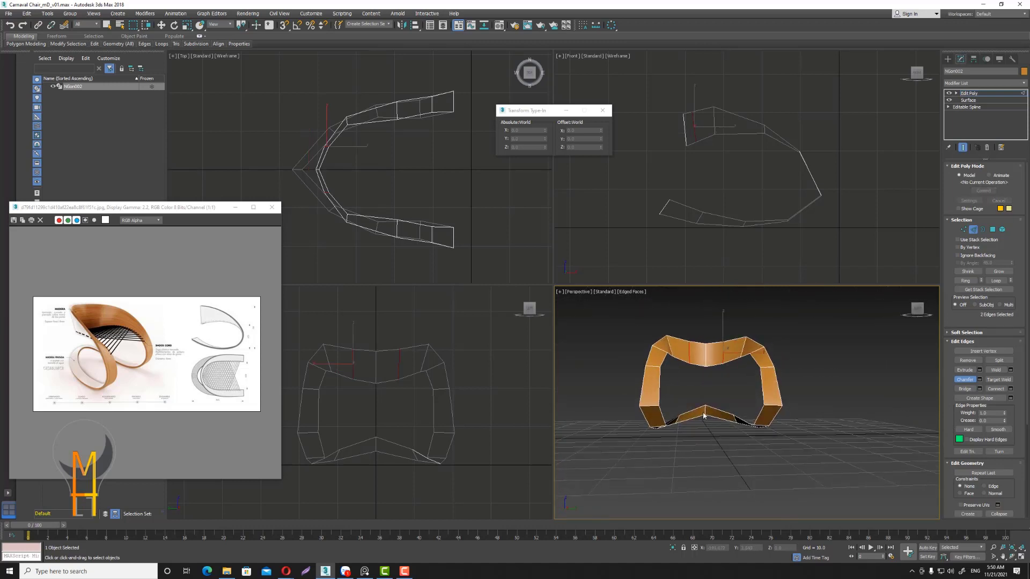
Chamfer the chair's front bottom edge using the same chamfer settings.
click(715, 415)
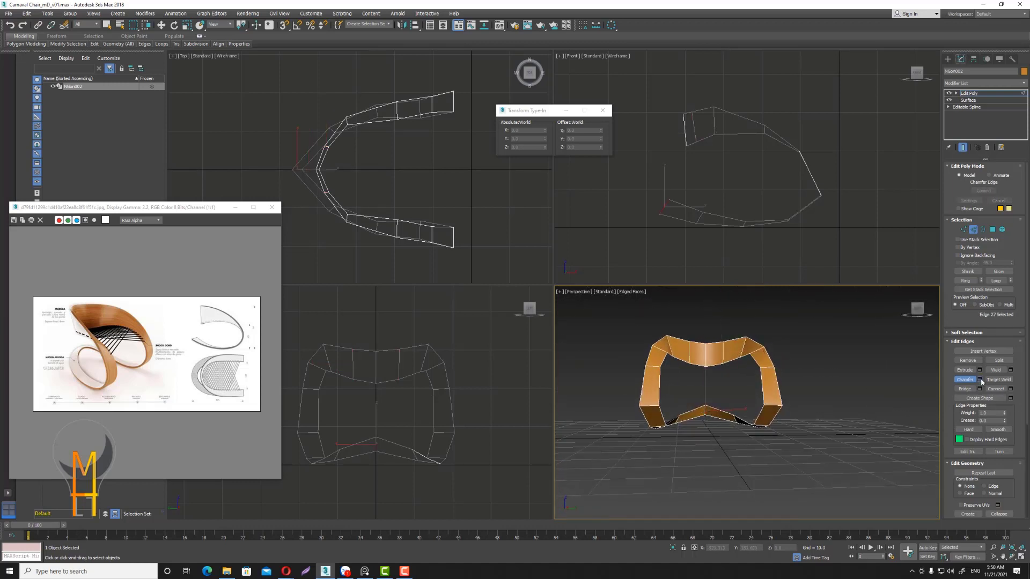
click(979, 379)
alt+middle_drag(841, 426, 836, 439)
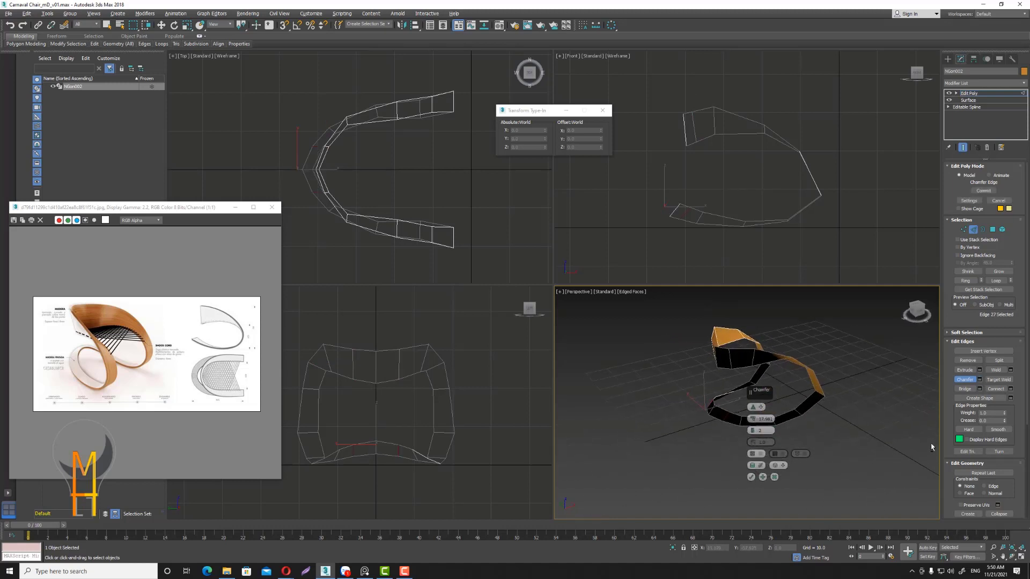
click(751, 477)
Chamfer two edges at the lower bend with an amount of 10.236.
mouse_move(731, 453)
alt+middle_down()
mouse_move(788, 454)
mouse_move(744, 407)
alt+middle_up()
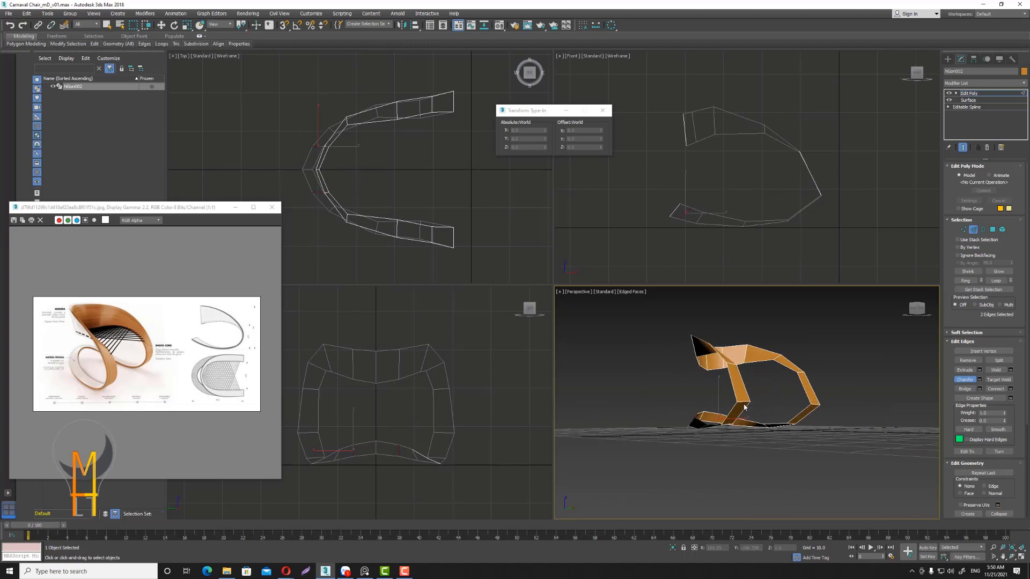
click(810, 397)
ctrl+click(816, 403)
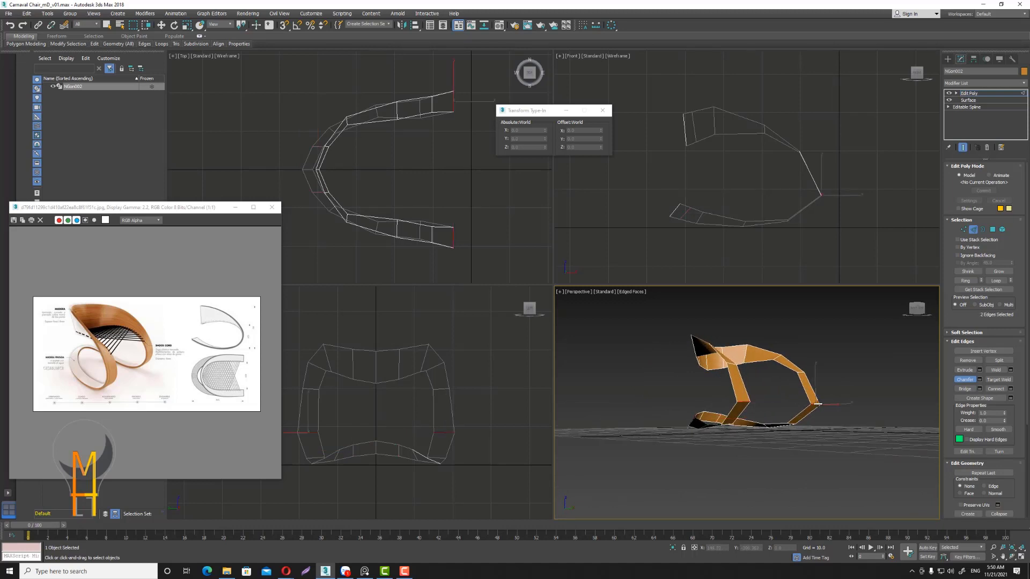
click(979, 380)
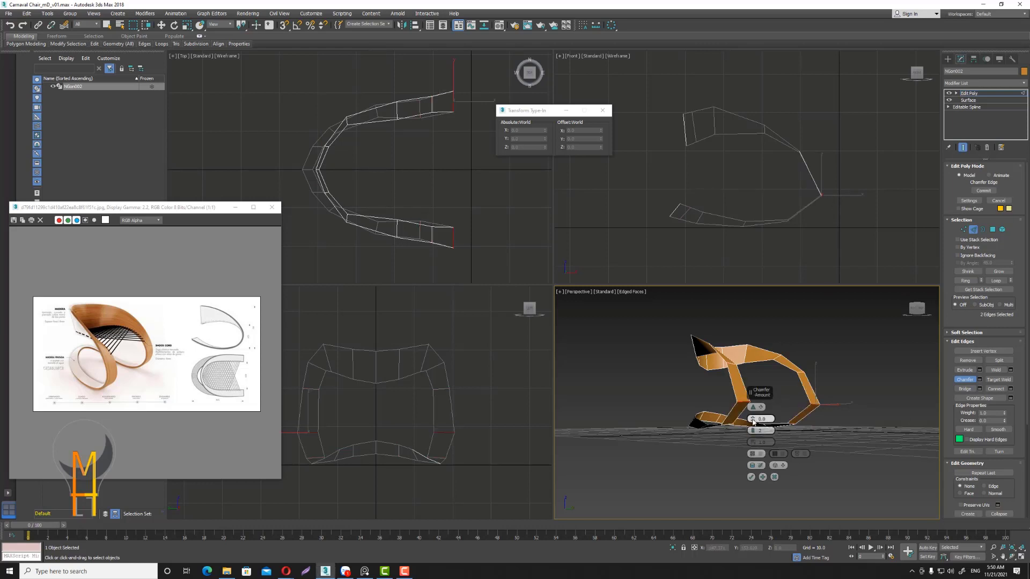
drag(753, 422, 753, 407)
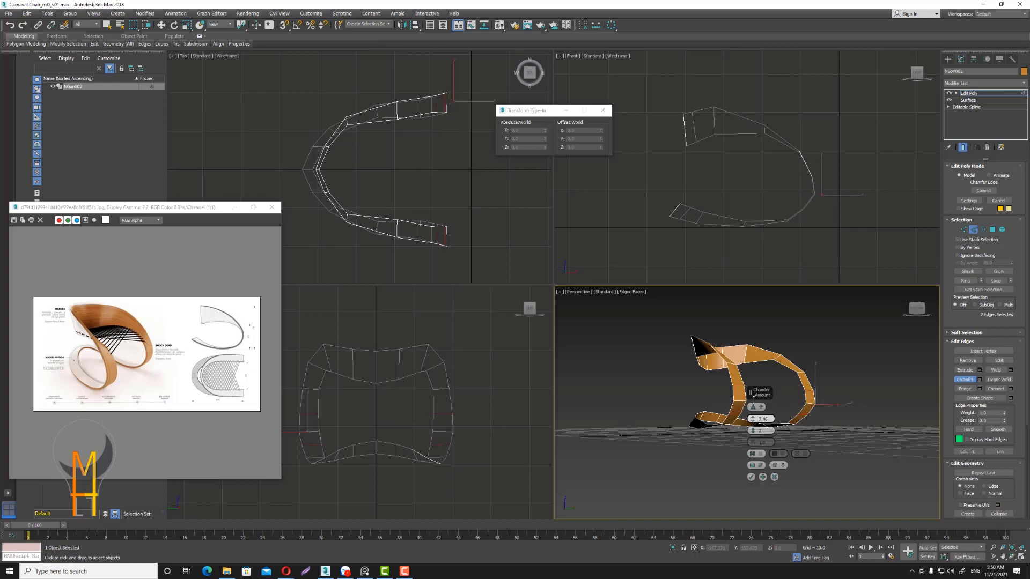
click(750, 478)
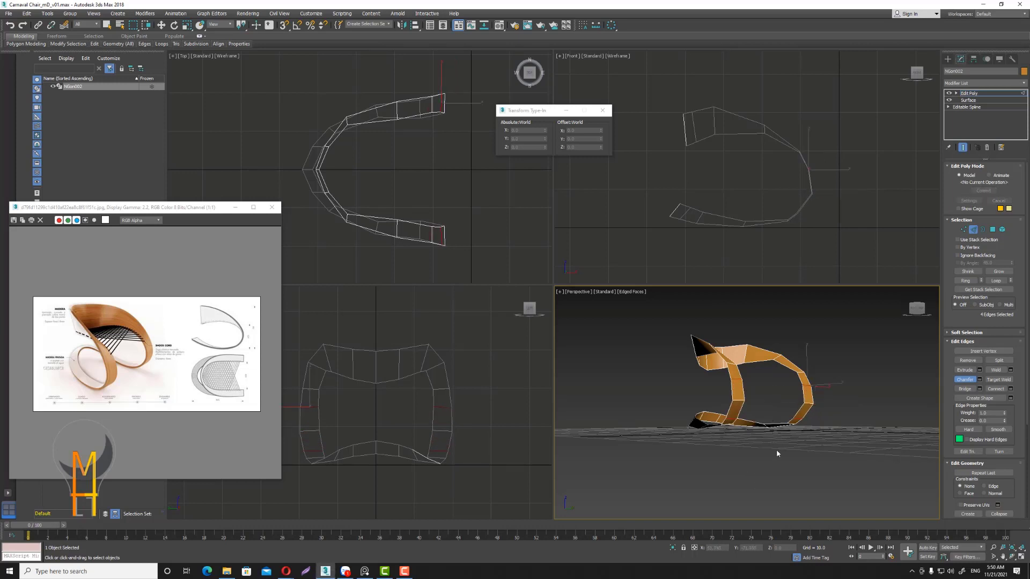
In Vertex mode, shift four vertices along the shell's top slightly along X.
key(w)
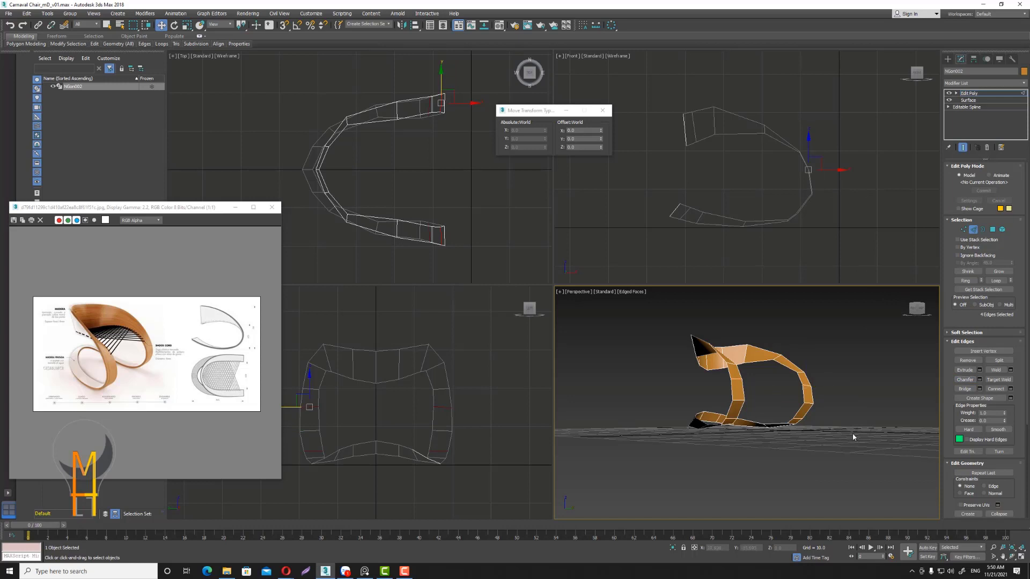
click(853, 437)
mouse_move(853, 437)
alt+middle_down()
mouse_move(796, 465)
mouse_move(808, 442)
mouse_move(572, 259)
alt+middle_up()
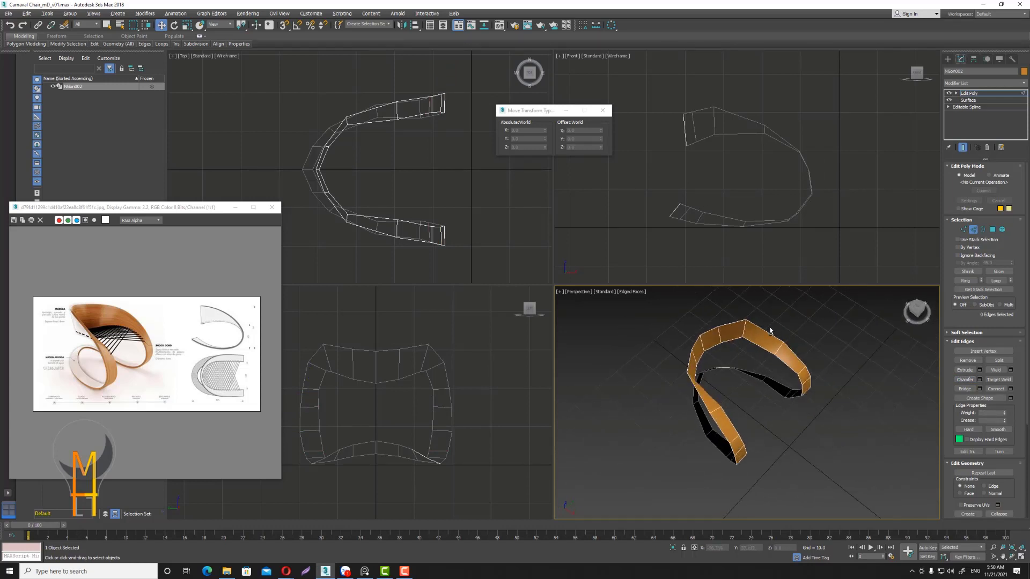
mouse_move(770, 330)
alt+middle_down()
mouse_move(729, 314)
mouse_move(758, 313)
mouse_move(754, 324)
alt+middle_up()
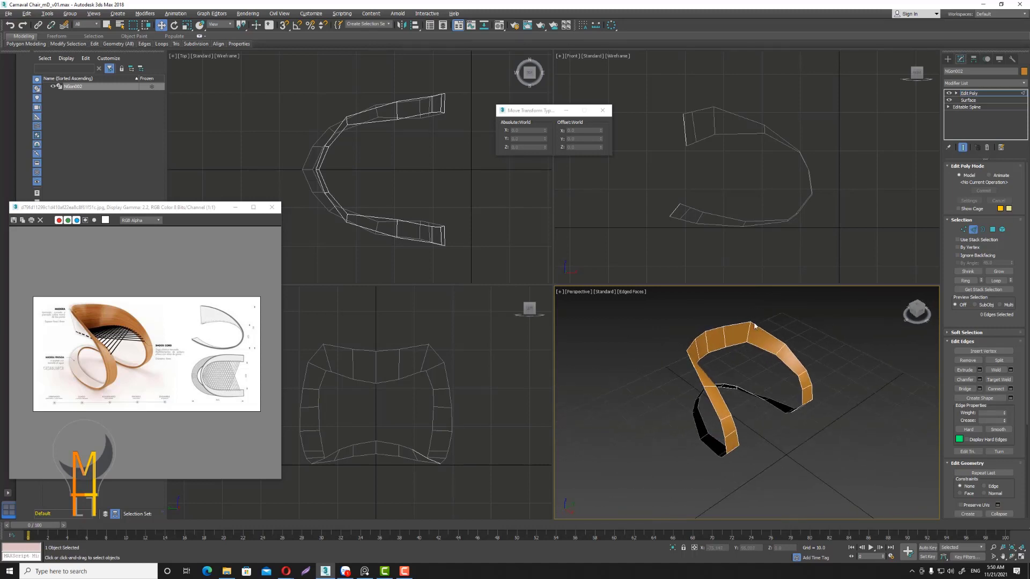
click(963, 229)
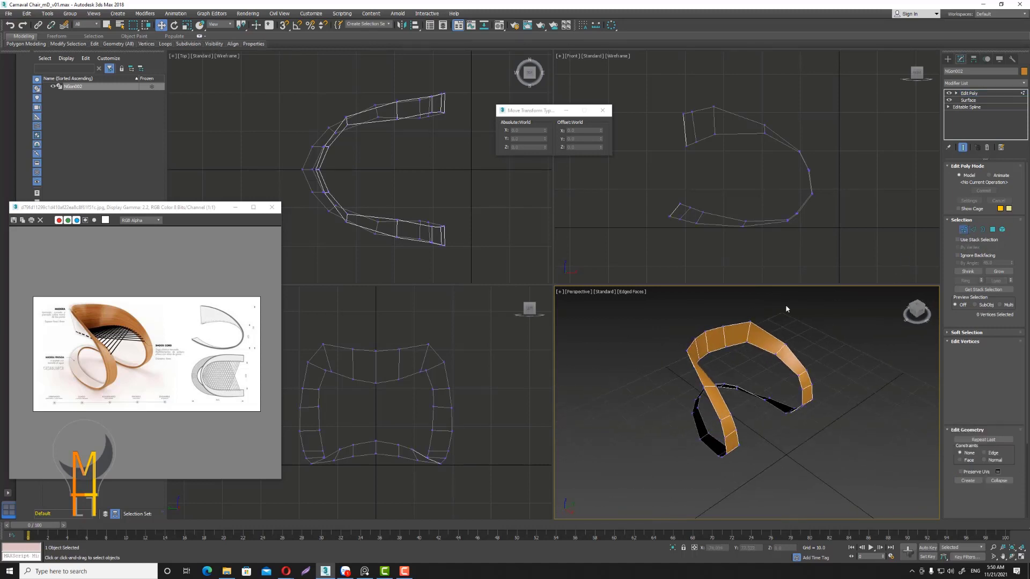
click(749, 323)
alt+middle_drag(854, 345, 813, 346)
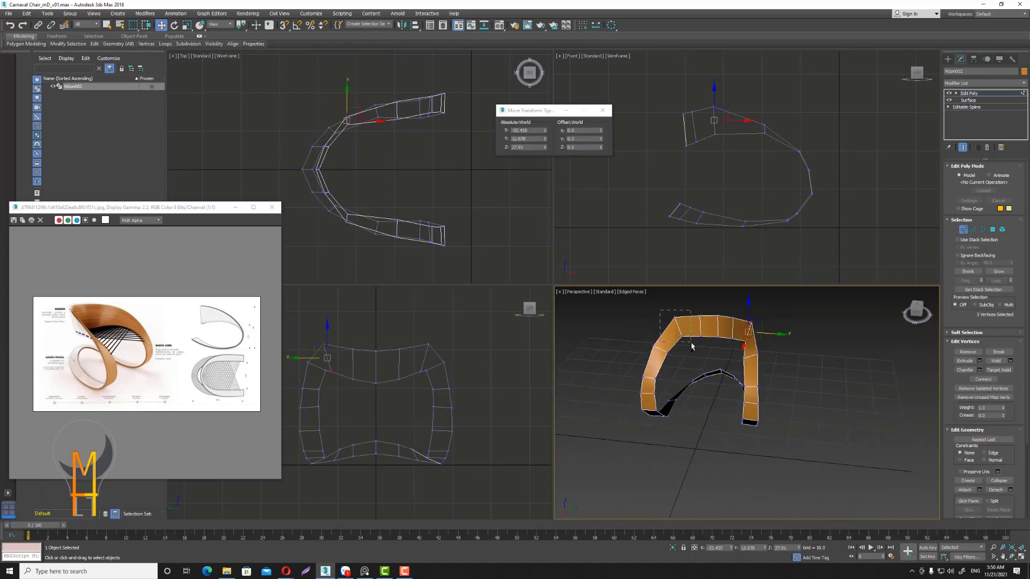
scroll(395, 151, up, 2)
middle_drag(395, 151, 394, 151)
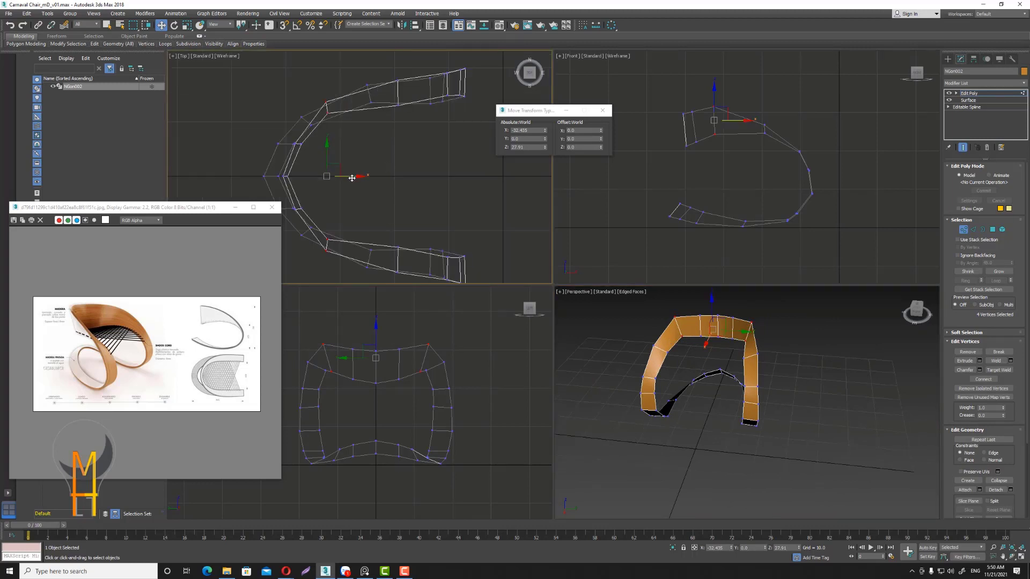
drag(355, 176, 360, 176)
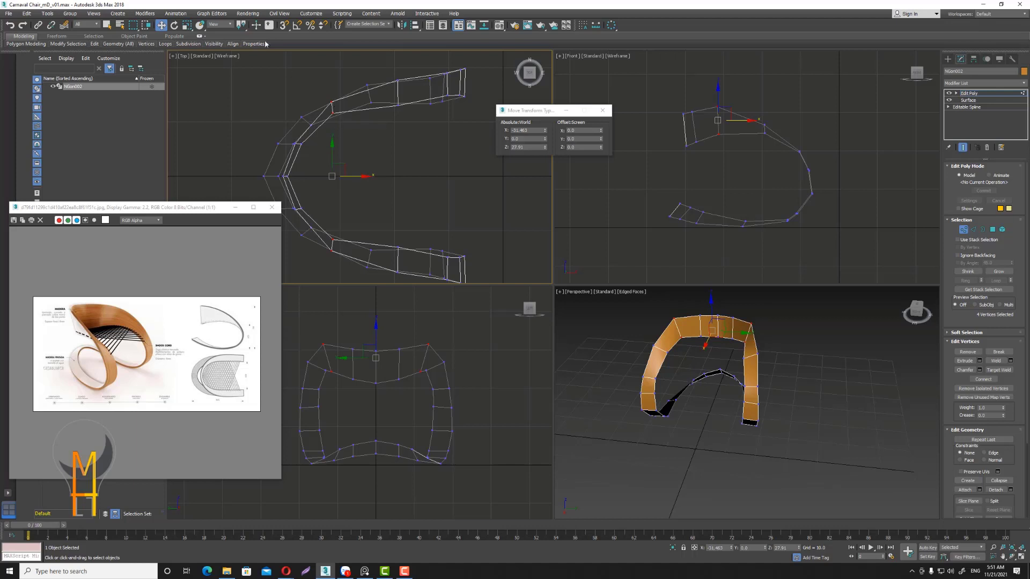
Raise the vertices at the loop's top-left corner up and slightly right.
click(187, 26)
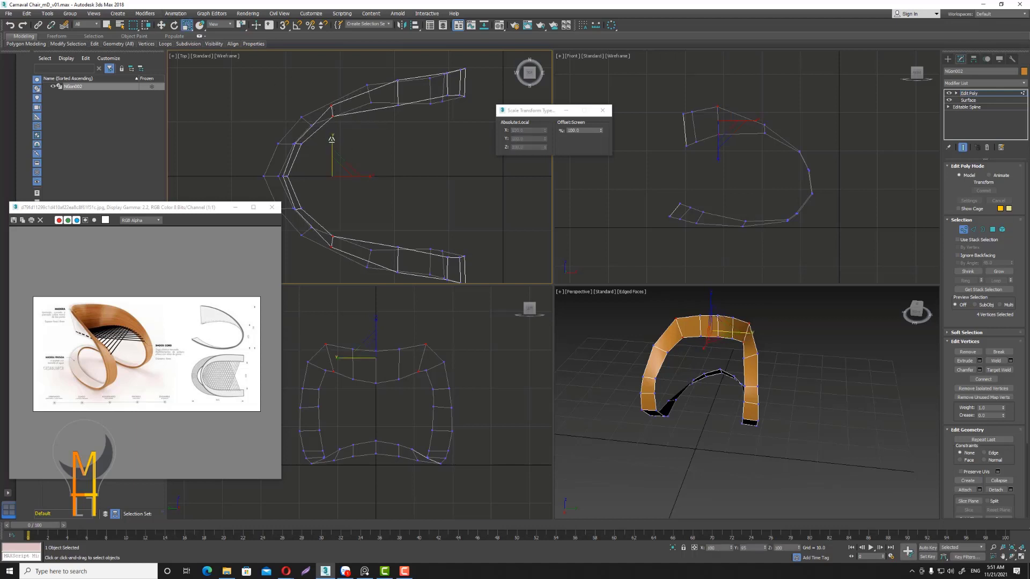
click(460, 175)
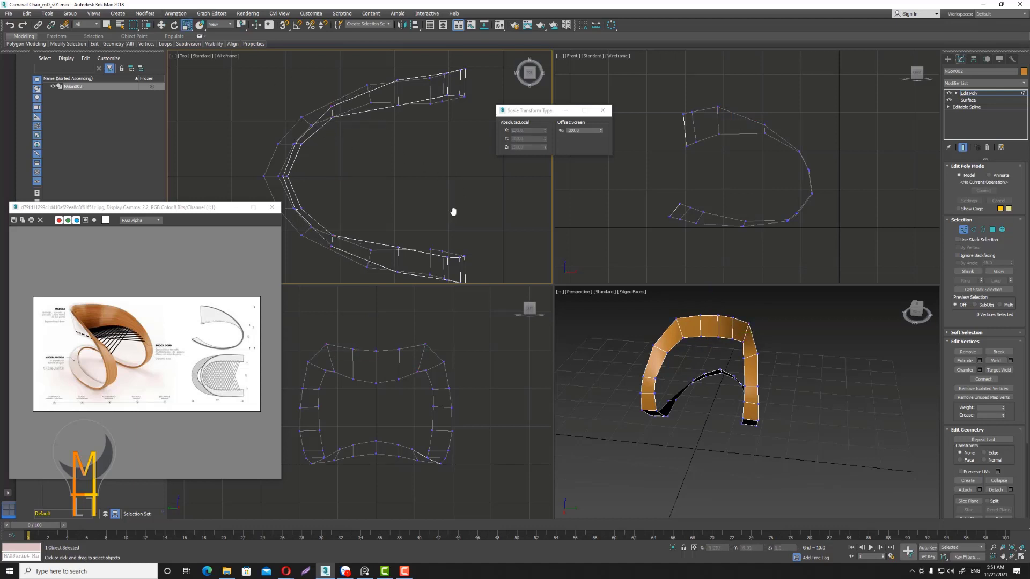
mouse_move(453, 213)
middle_down()
mouse_move(431, 138)
mouse_move(449, 176)
middle_up()
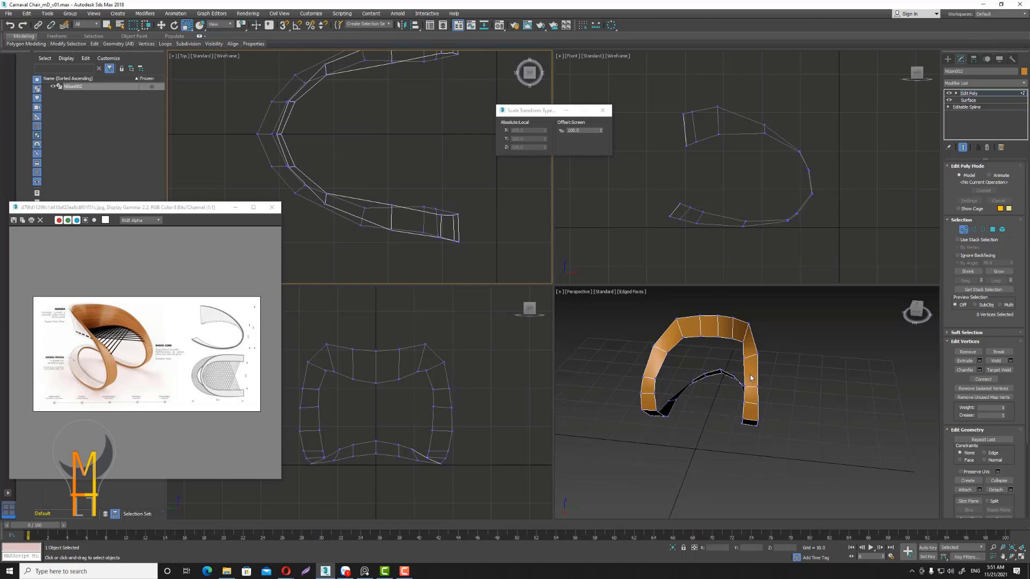
mouse_move(750, 378)
alt+middle_down()
mouse_move(799, 388)
mouse_move(797, 402)
mouse_move(798, 390)
alt+middle_up()
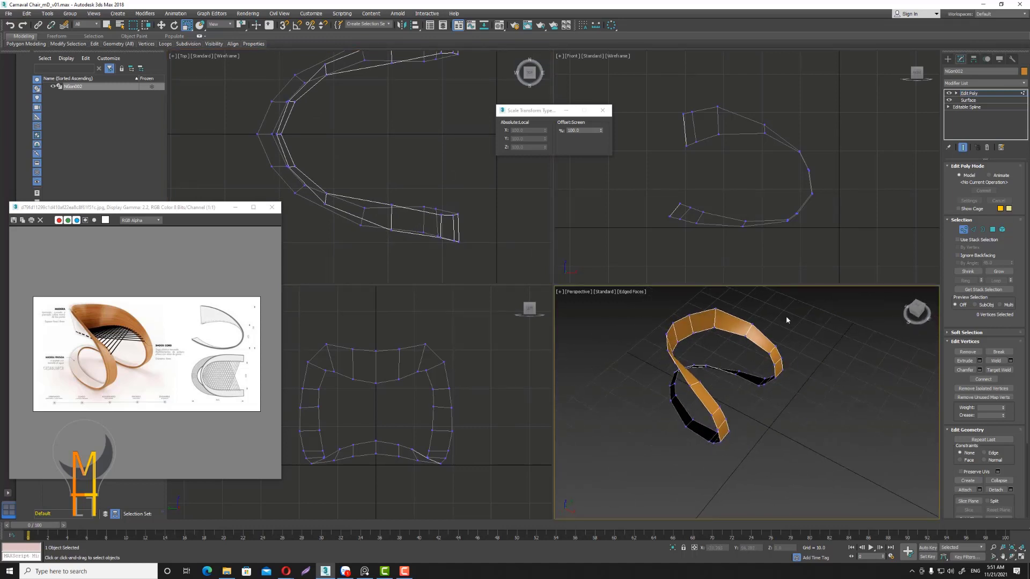
drag(704, 84, 723, 136)
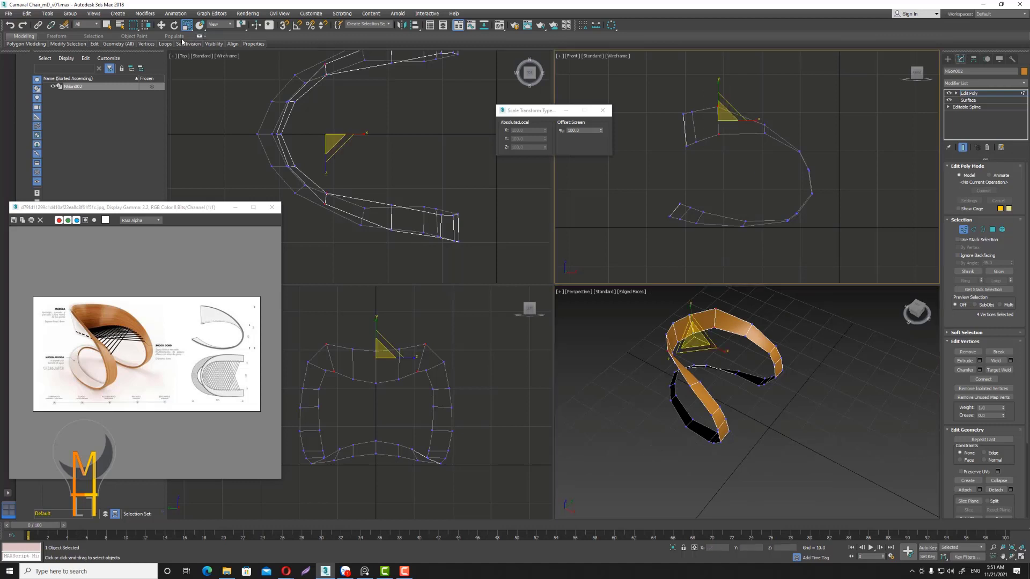
key(w)
drag(746, 120, 735, 95)
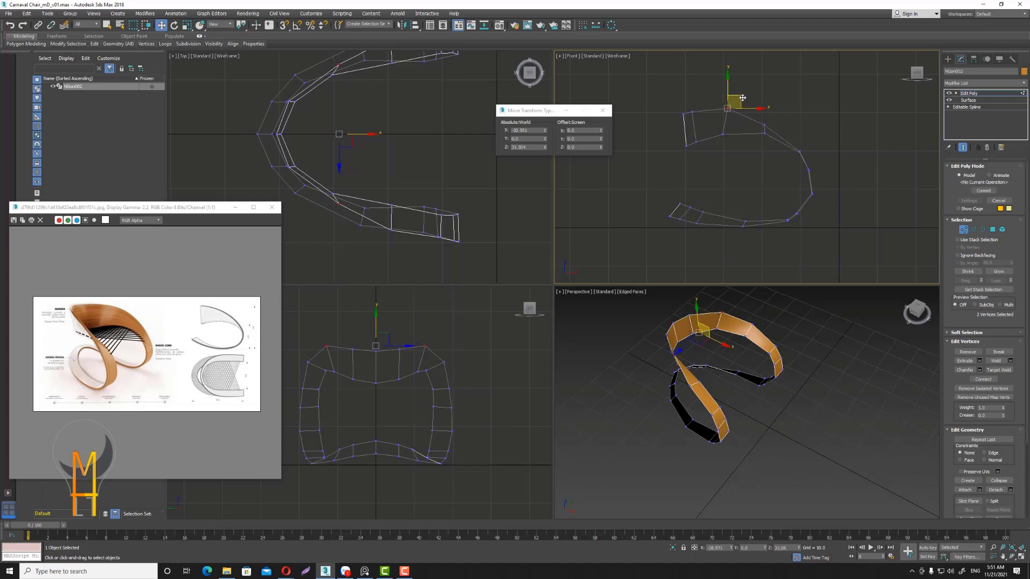
Reposition the lower-edge vertices, then move two of them up and left.
click(789, 183)
scroll(692, 225, up, 5)
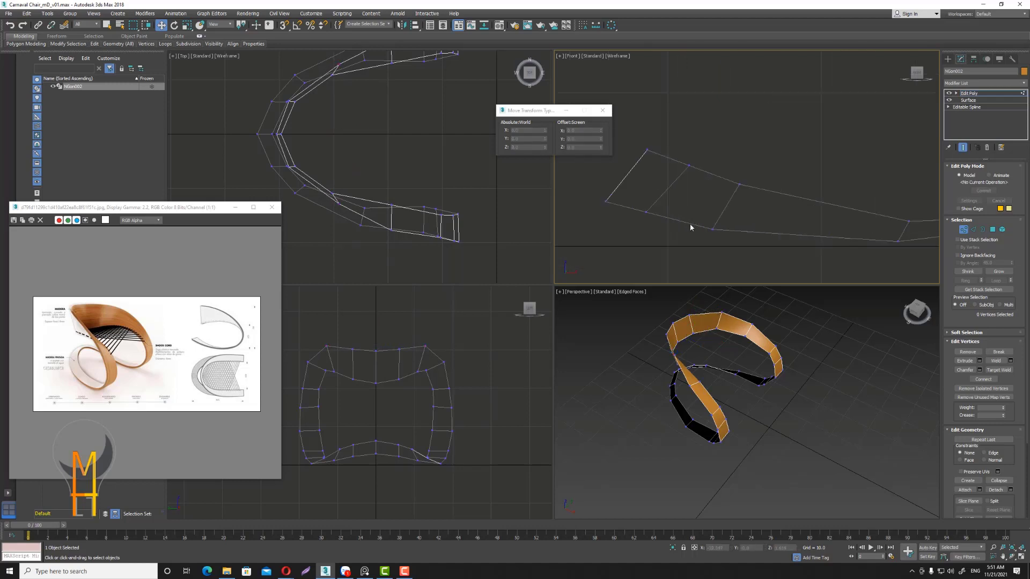
drag(710, 227, 665, 214)
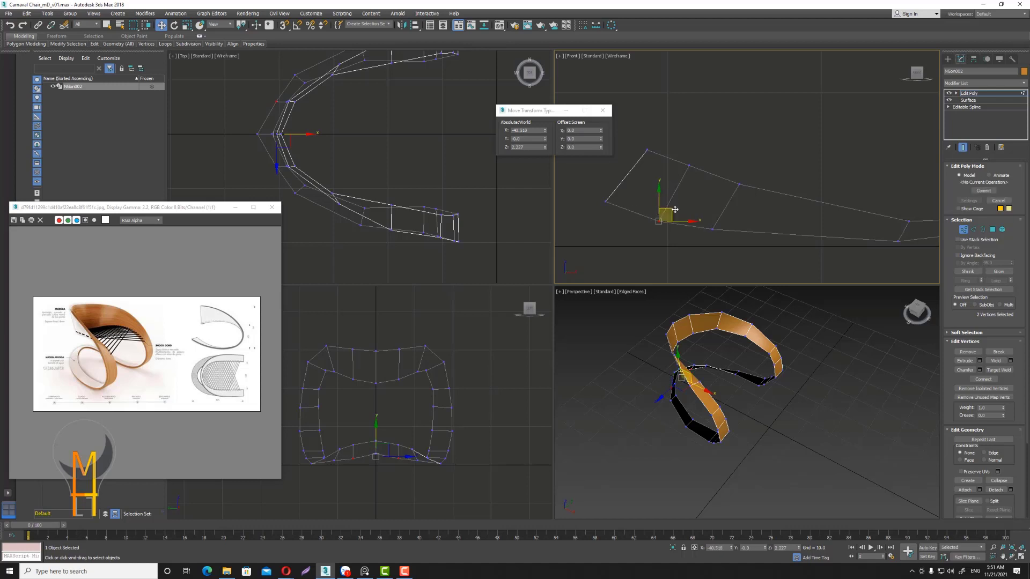
drag(765, 257, 765, 256)
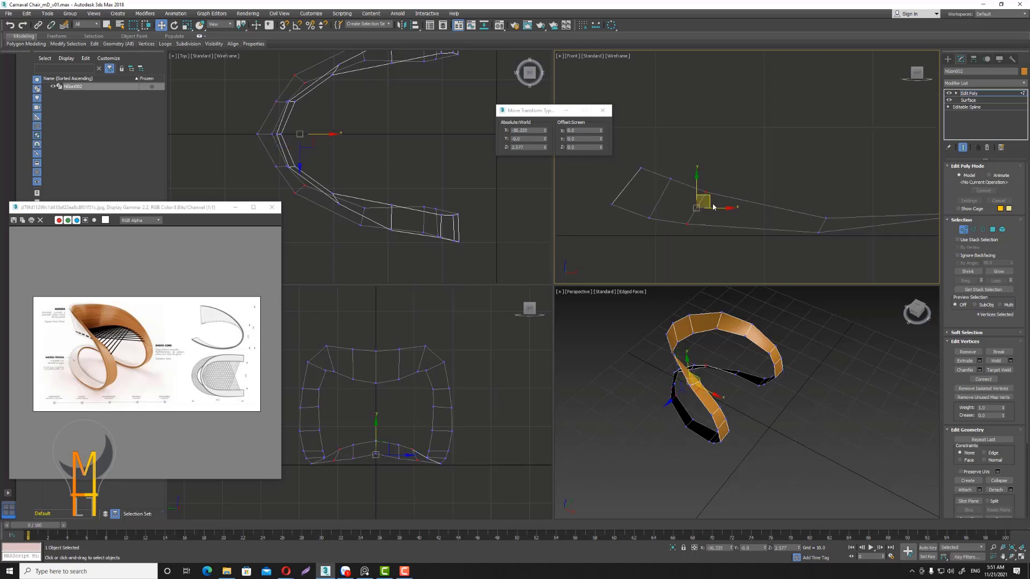
drag(721, 209, 743, 206)
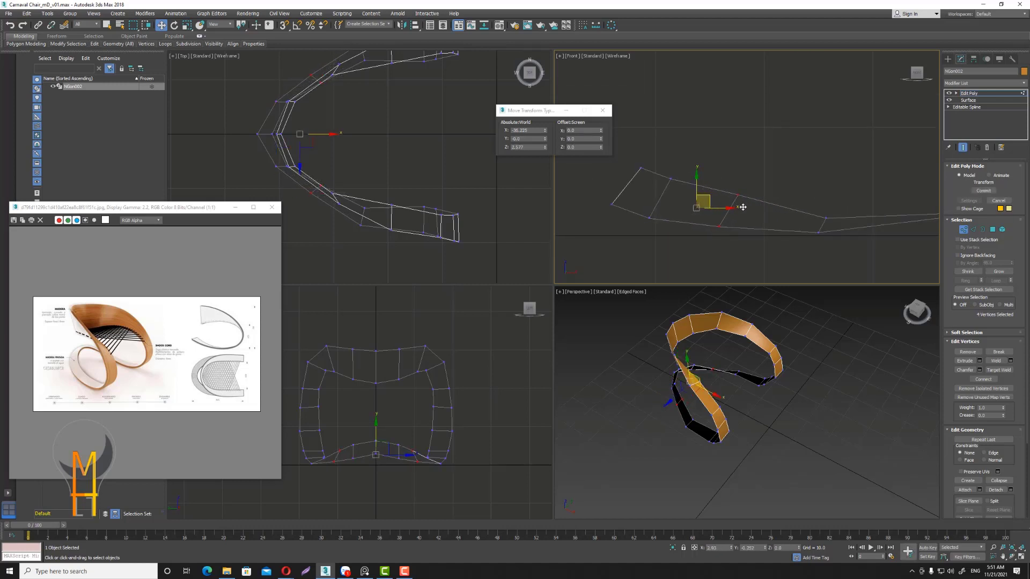
click(737, 194)
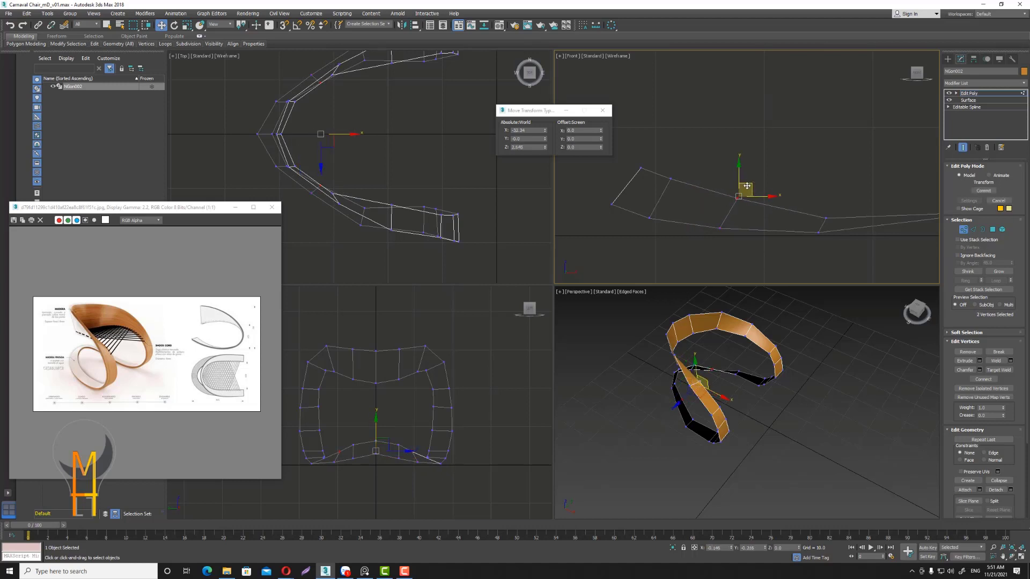
drag(748, 184, 685, 172)
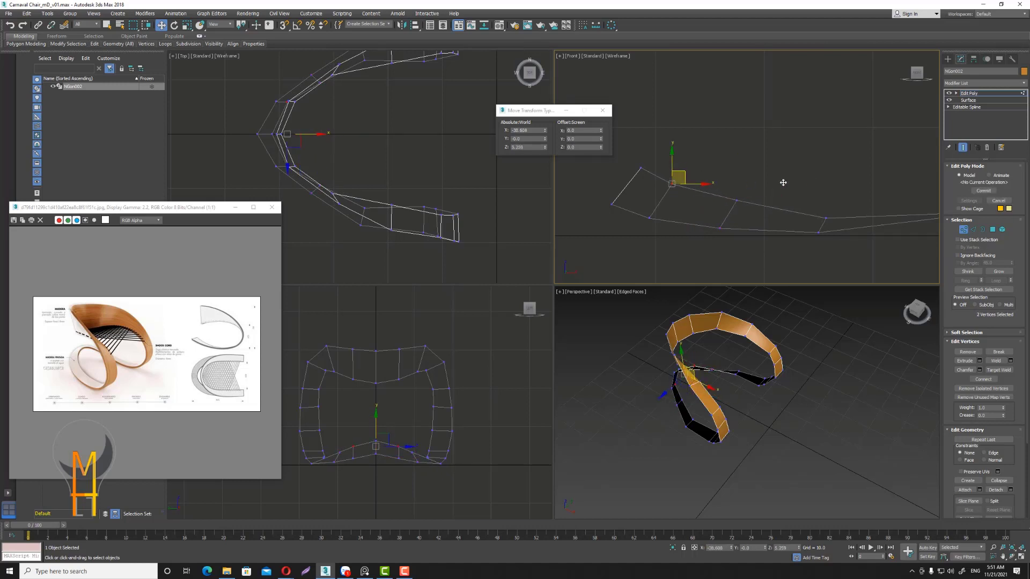
Lower five vertices near the loop's top-left in the Front view.
scroll(680, 193, down, 3)
middle_drag(680, 193, 743, 205)
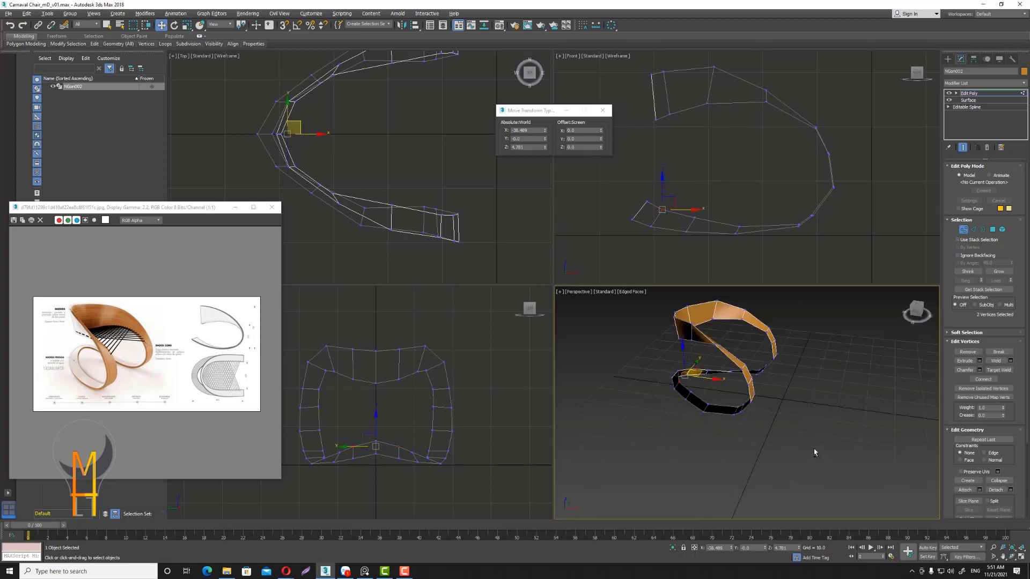
alt+middle_drag(813, 453, 741, 436)
middle_drag(735, 111, 733, 136)
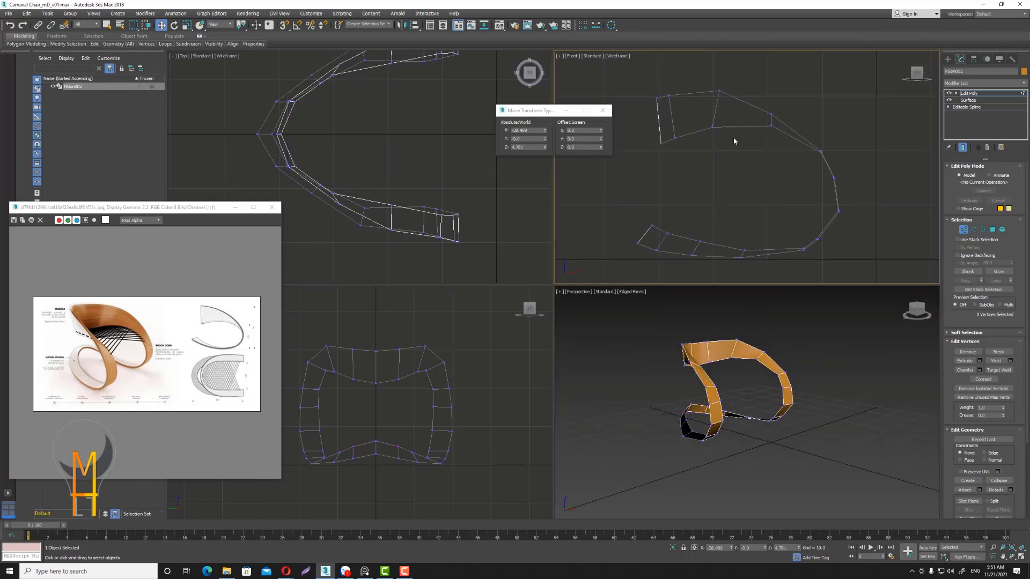
drag(733, 137, 639, 171)
drag(687, 100, 686, 112)
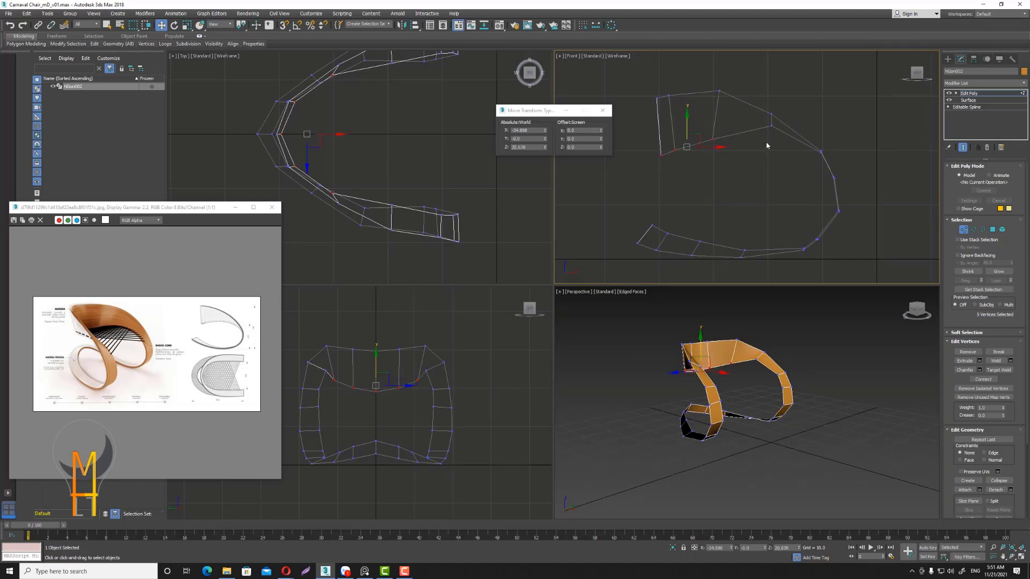
Shift two upper-edge vertices left and lift three top-left corner vertices upward.
mouse_move(777, 140)
mouse_down()
mouse_move(767, 113)
mouse_move(773, 122)
mouse_up()
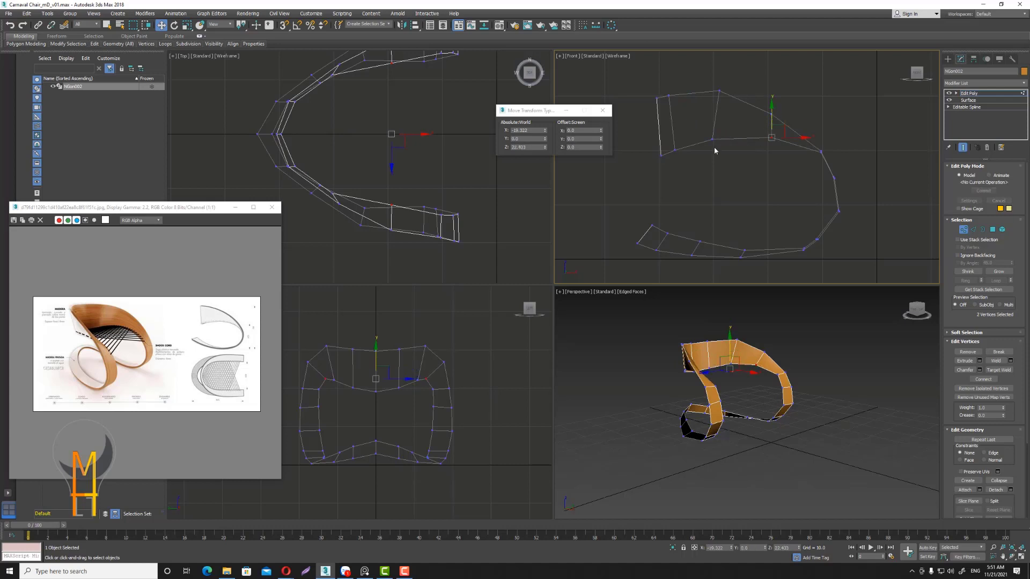
drag(714, 151, 704, 124)
drag(662, 88, 681, 102)
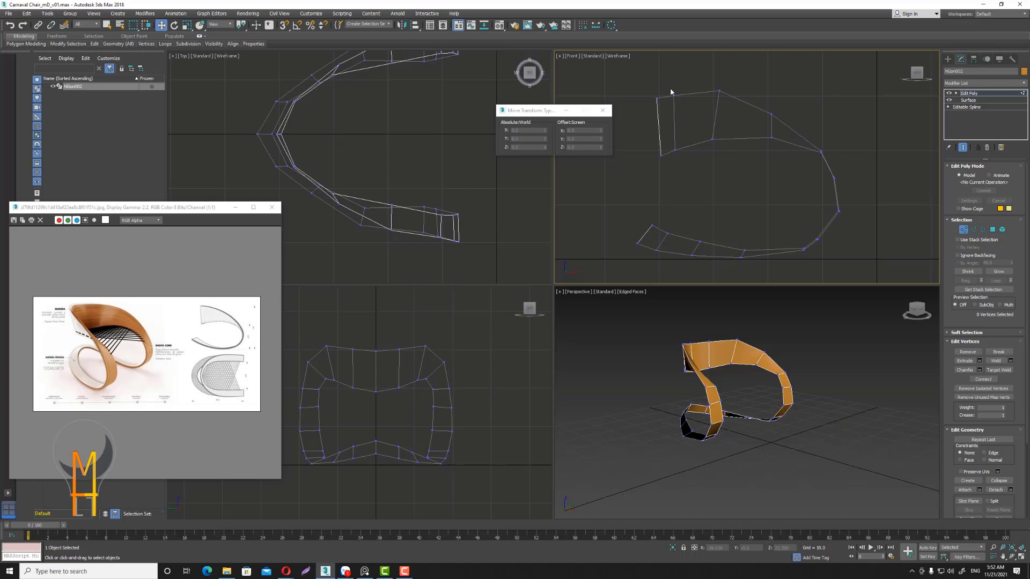
drag(687, 84, 688, 82)
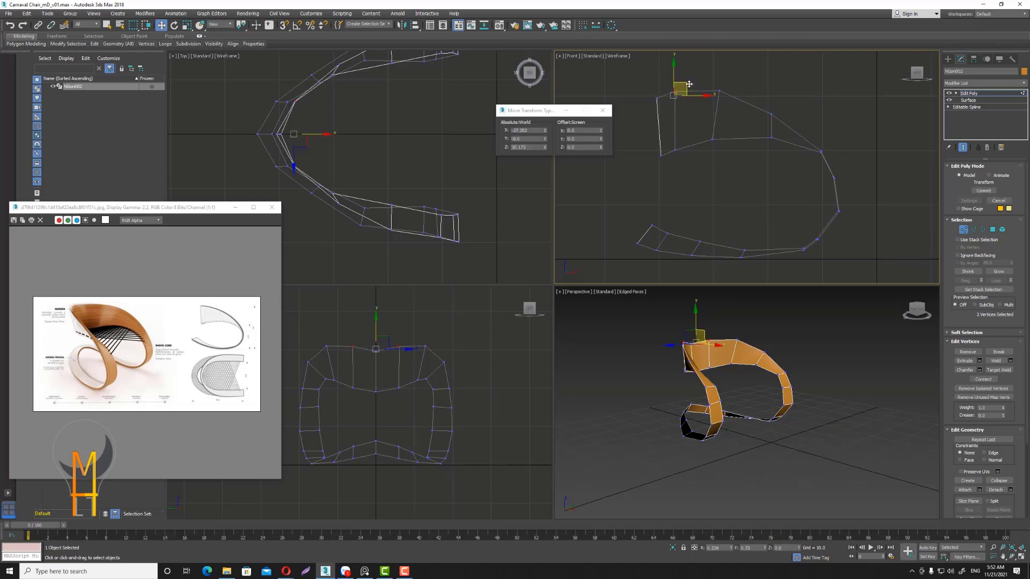
click(681, 163)
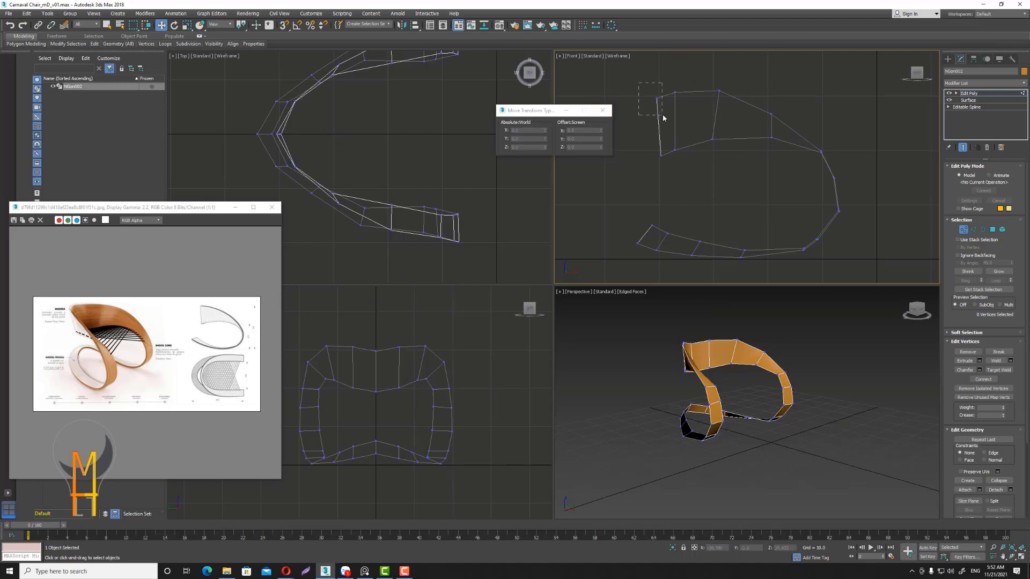
drag(663, 118, 664, 118)
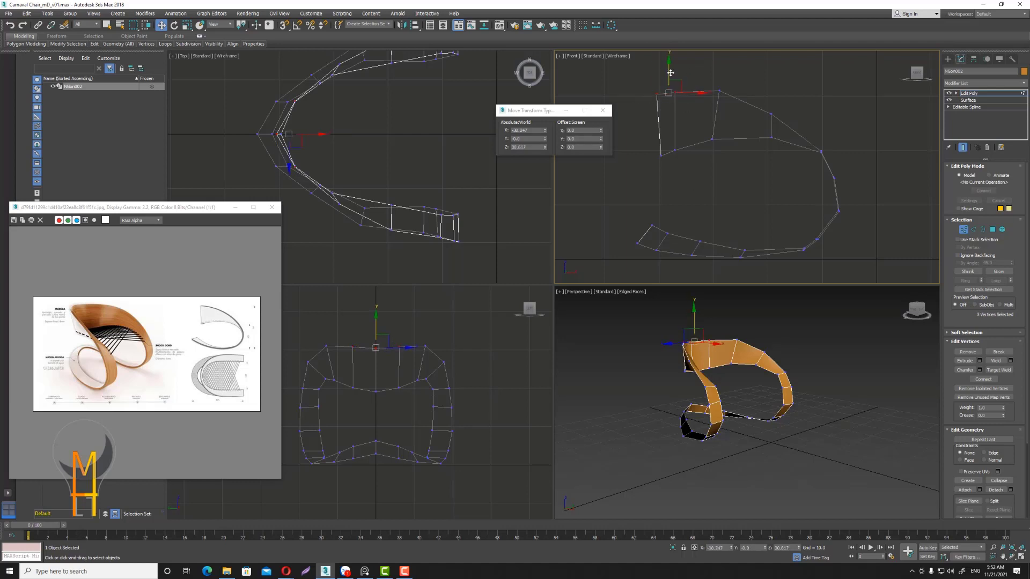
drag(671, 73, 670, 64)
Adjust the upper-left edge vertices along X and nudge vertices near the shell's bottom.
click(714, 130)
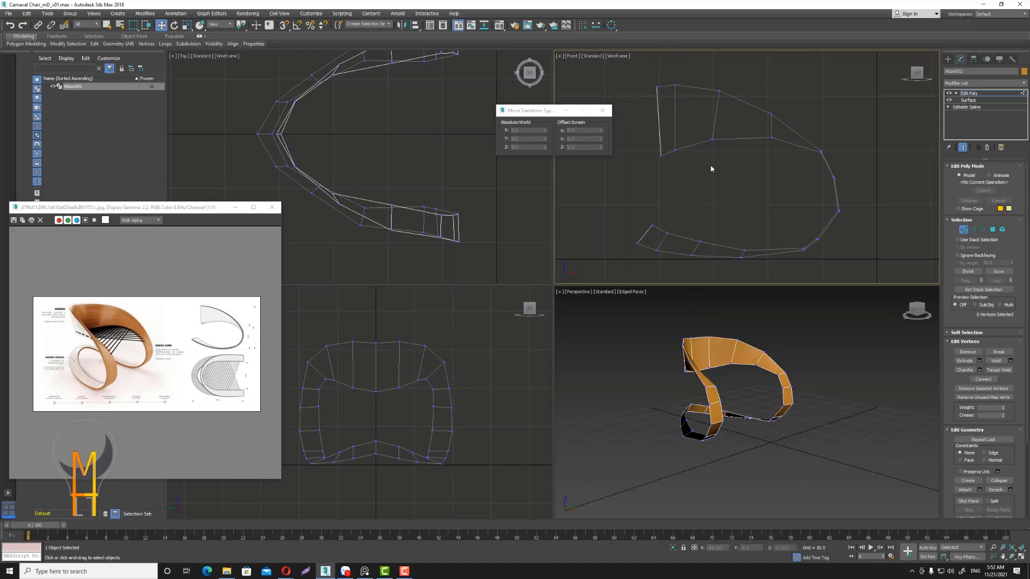
mouse_move(688, 139)
mouse_down()
mouse_move(670, 165)
mouse_move(710, 153)
mouse_up()
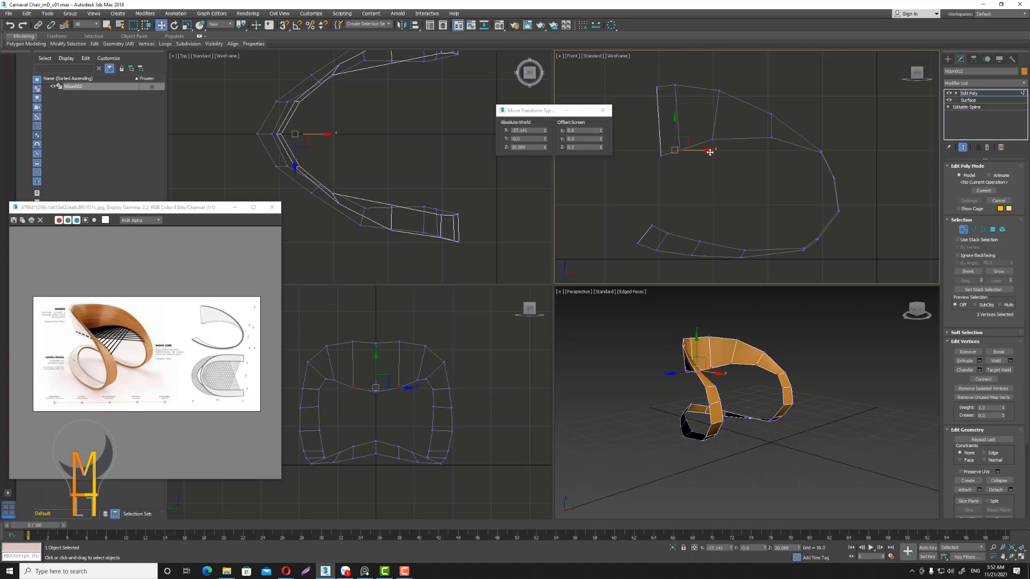
middle_drag(429, 386, 434, 366)
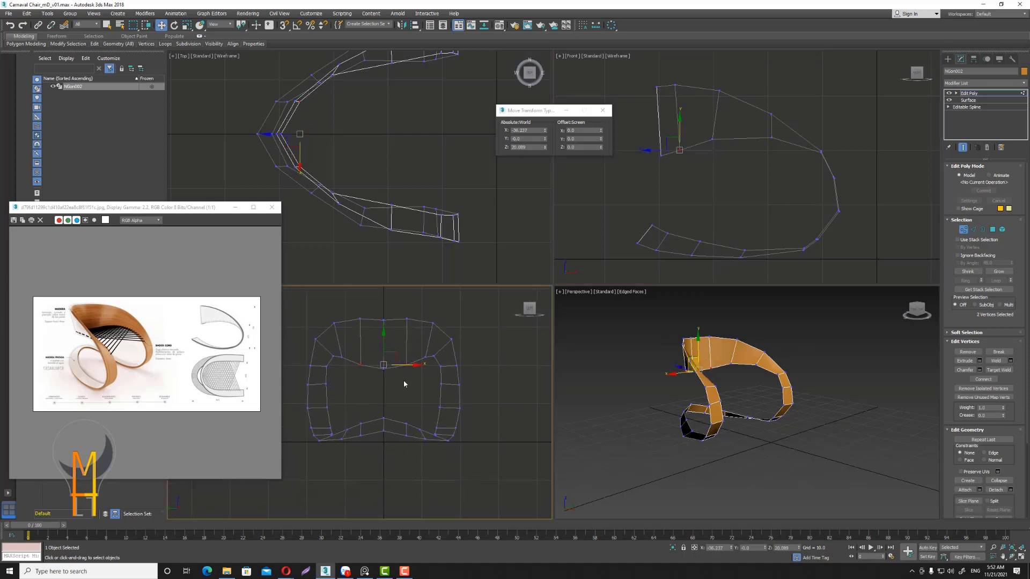
click(362, 388)
mouse_move(354, 415)
mouse_down()
mouse_move(367, 444)
mouse_move(396, 445)
mouse_up()
click(382, 406)
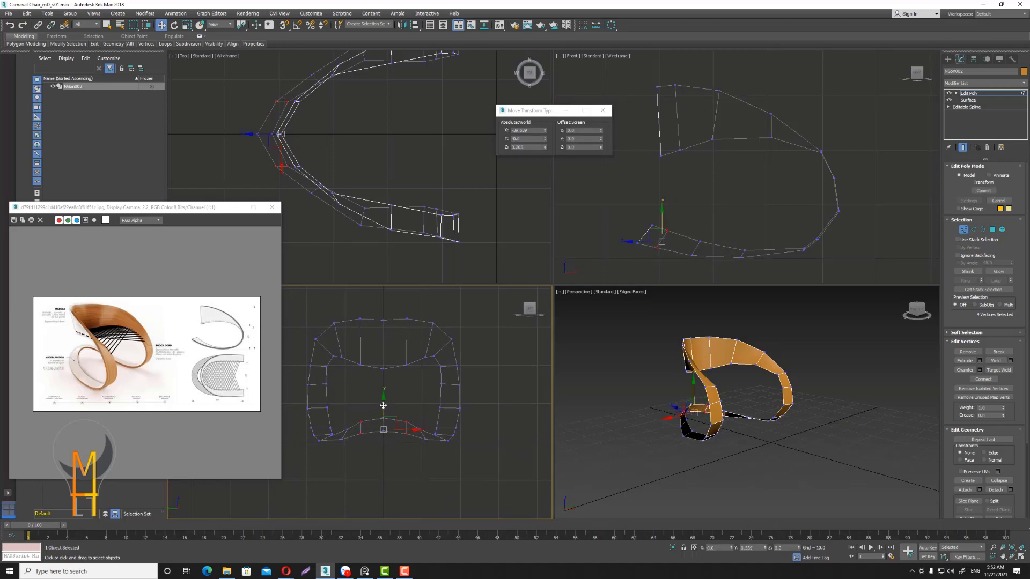
click(347, 430)
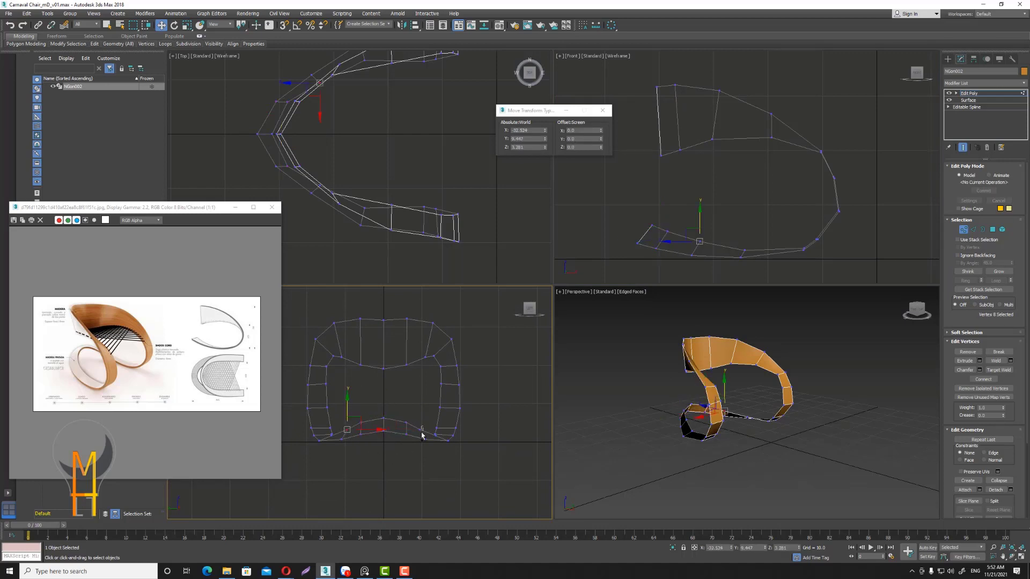
ctrl+click(422, 433)
drag(383, 406, 383, 405)
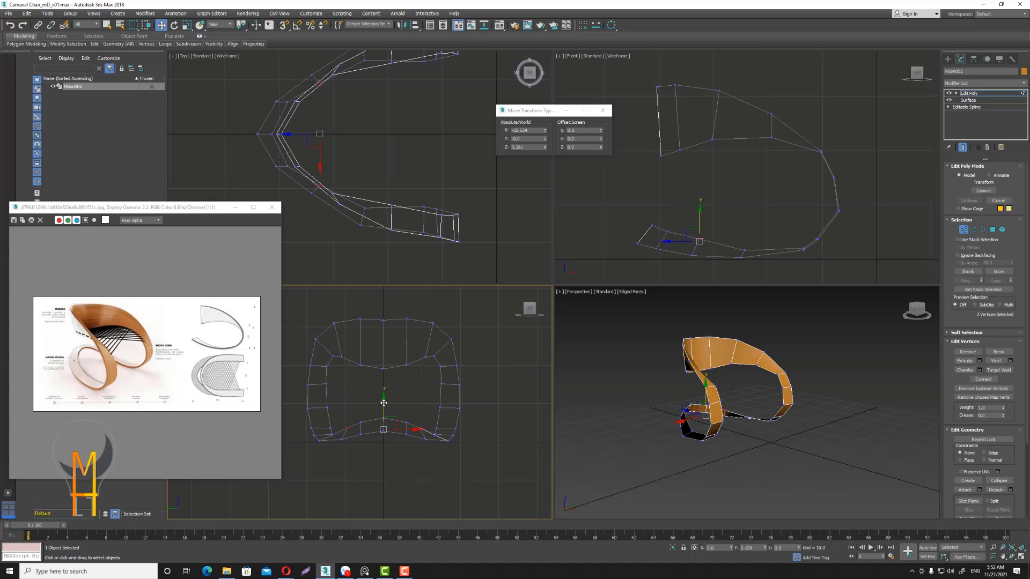
Select the three left-side and three right-side vertices of the seat loop.
click(473, 381)
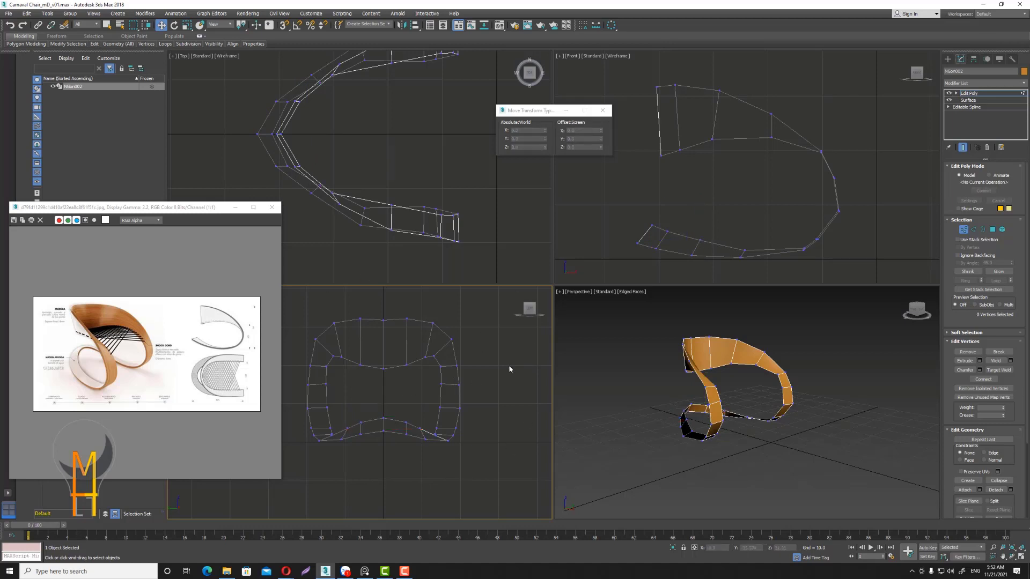
drag(459, 397, 453, 378)
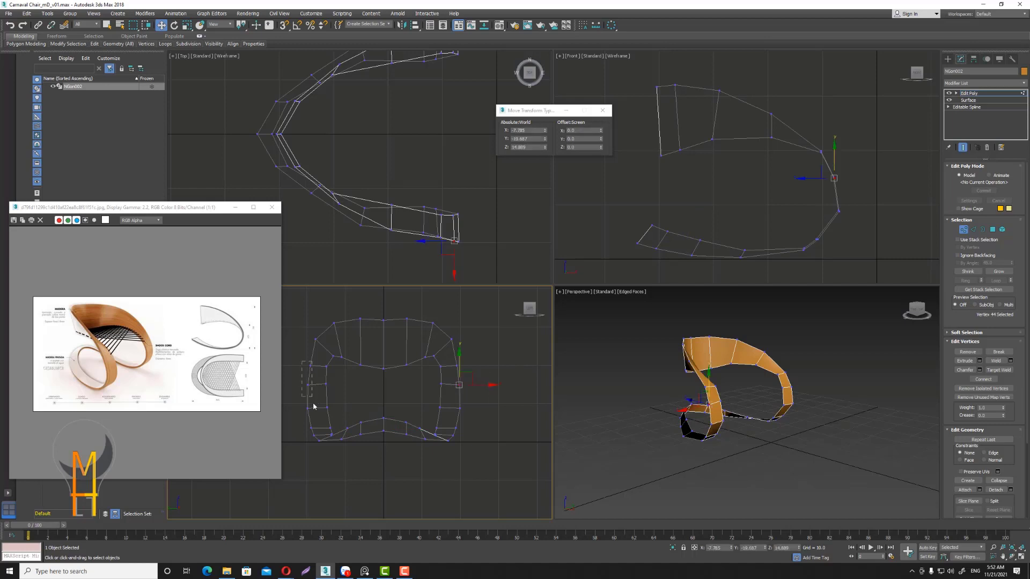
drag(313, 406, 314, 412)
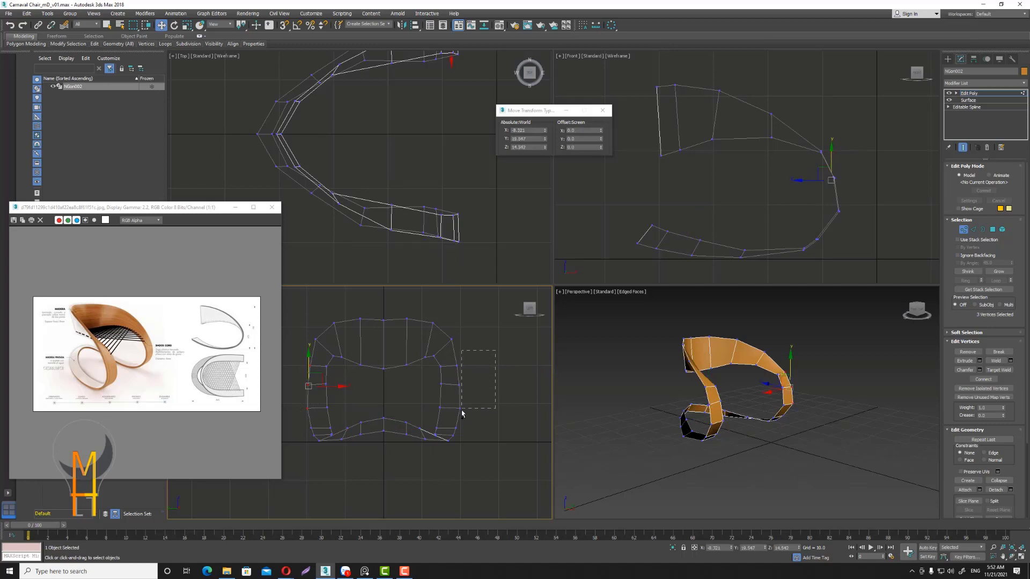
ctrl+drag(445, 420, 445, 422)
Scale the side vertices outward to about 100.8%, then four of them slightly more.
click(187, 25)
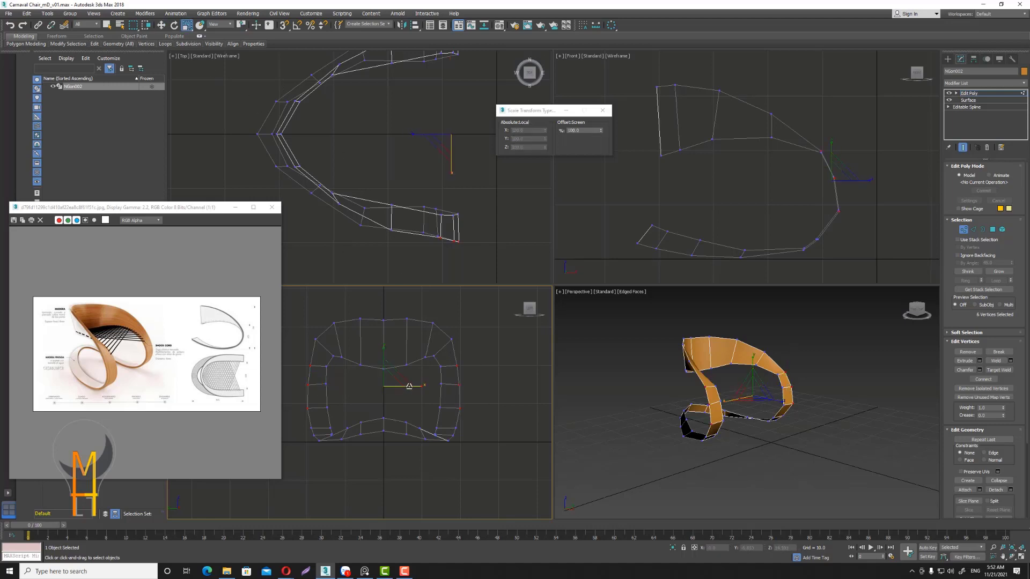
drag(405, 385, 360, 397)
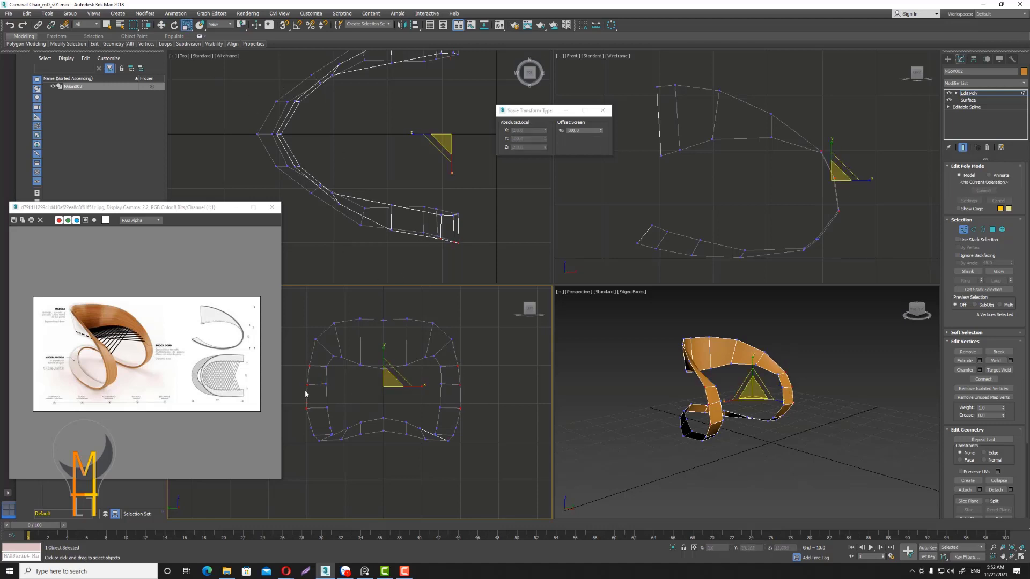
drag(600, 130, 600, 127)
click(455, 387)
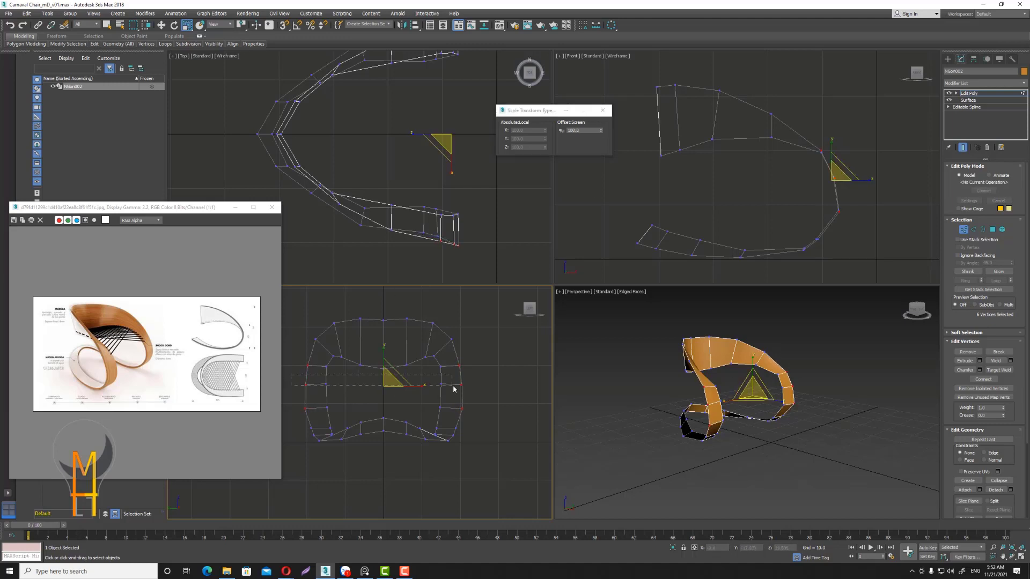
drag(600, 131, 601, 125)
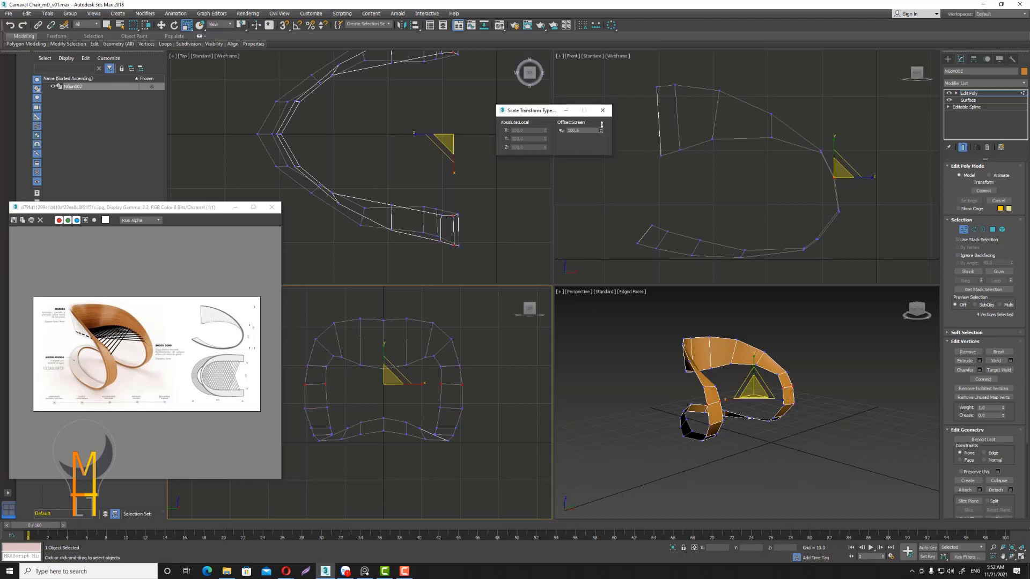
click(480, 362)
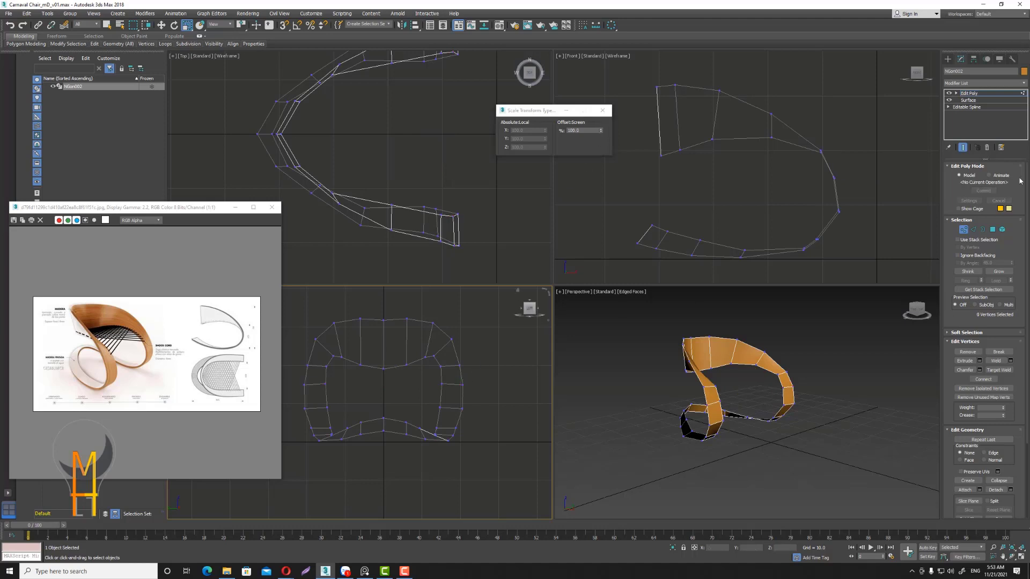
Return to Edit Poly object level, orbit the view, and select the chair shell.
click(976, 94)
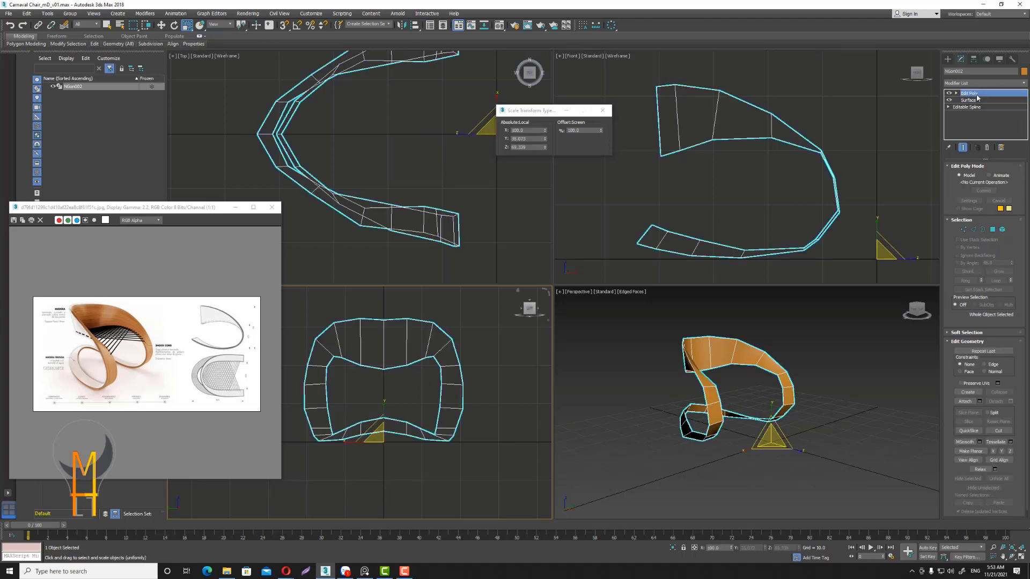
click(1011, 557)
drag(751, 397, 734, 407)
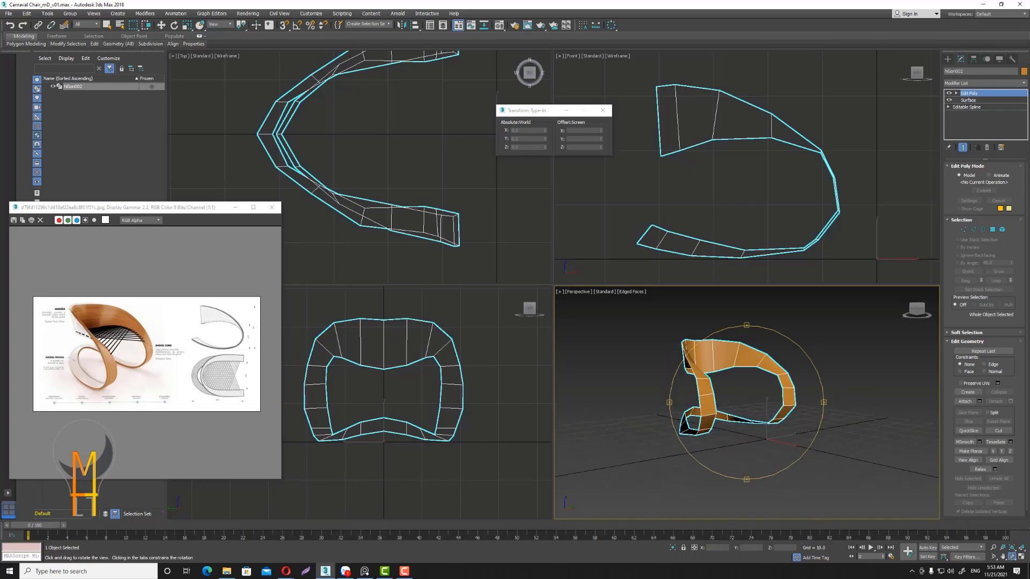
click(740, 357)
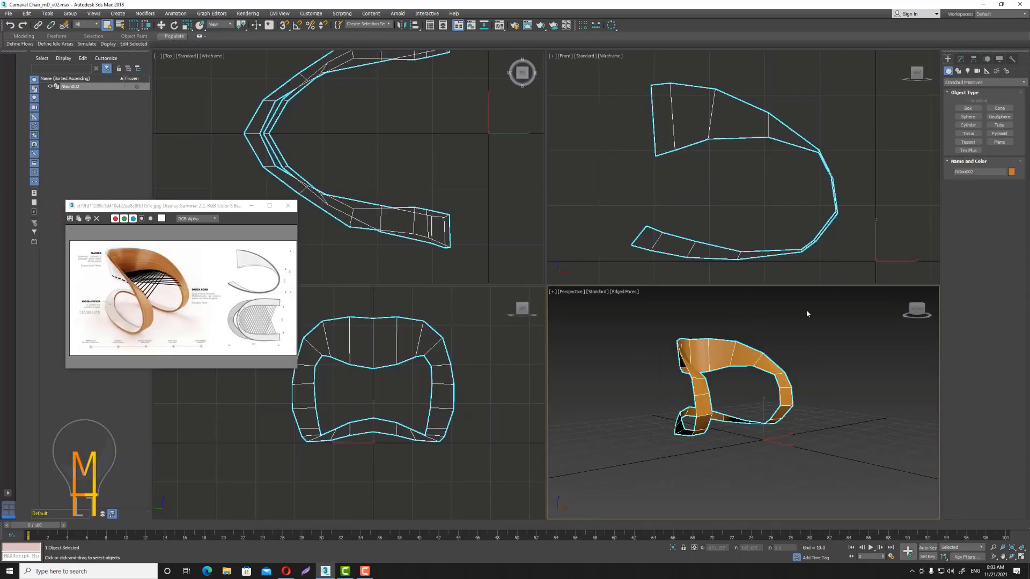
Collapse the chair shell's whole modifier stack into an Editable Poly.
click(960, 59)
right_click(968, 93)
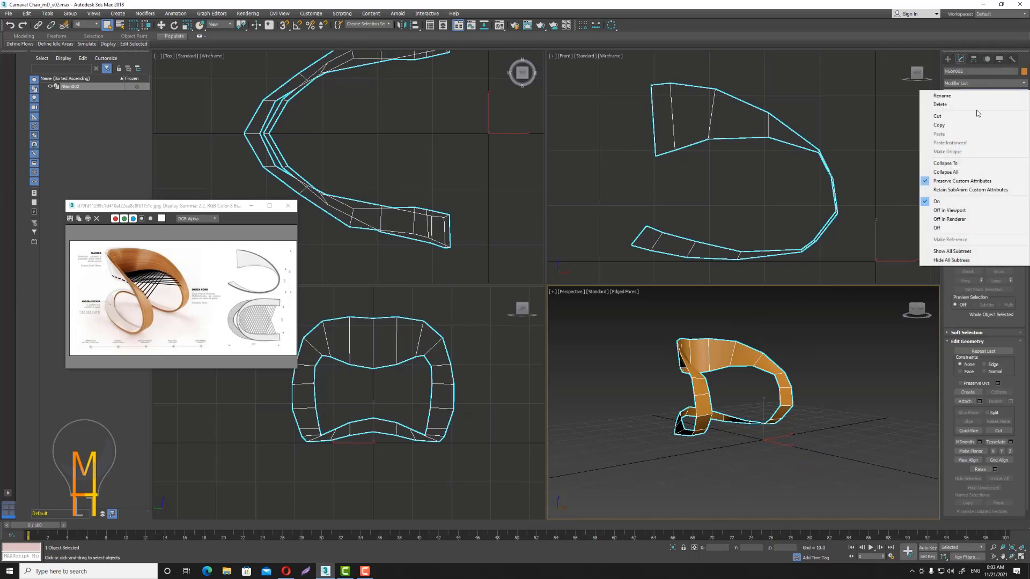
click(965, 173)
click(552, 310)
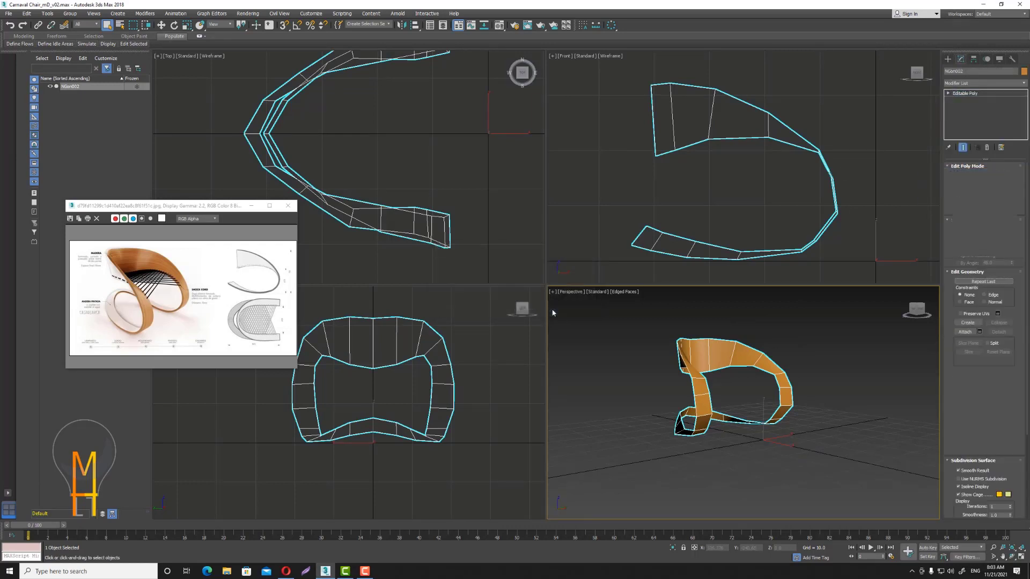
click(820, 119)
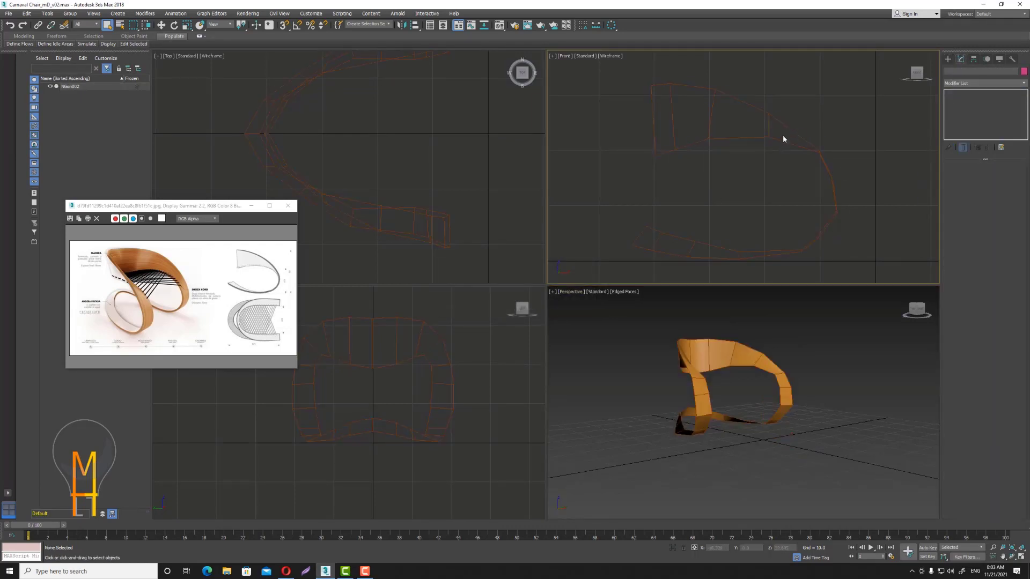
click(784, 146)
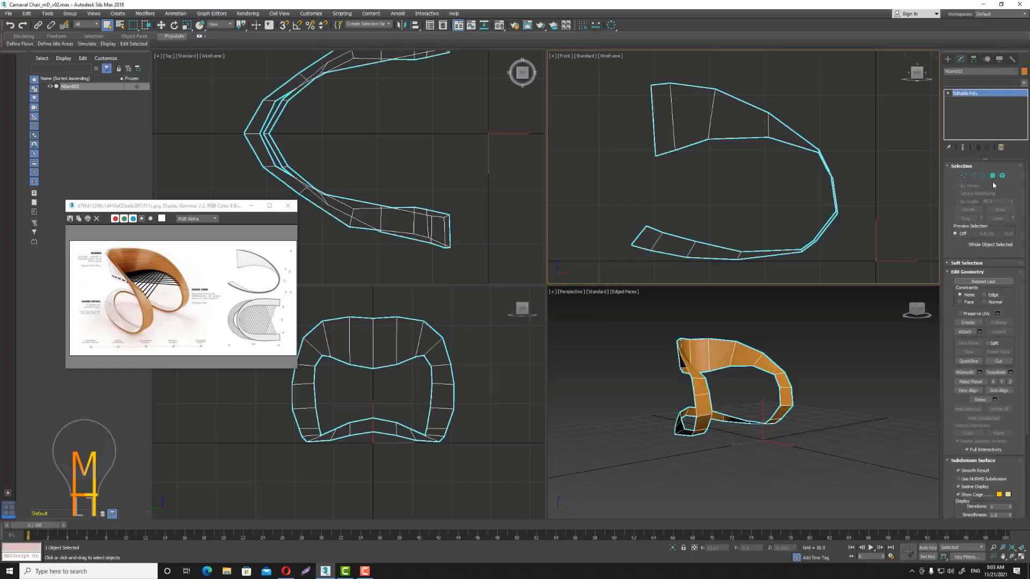
Add TurboSmooth to the shell and maximize the Perspective viewport.
click(984, 83)
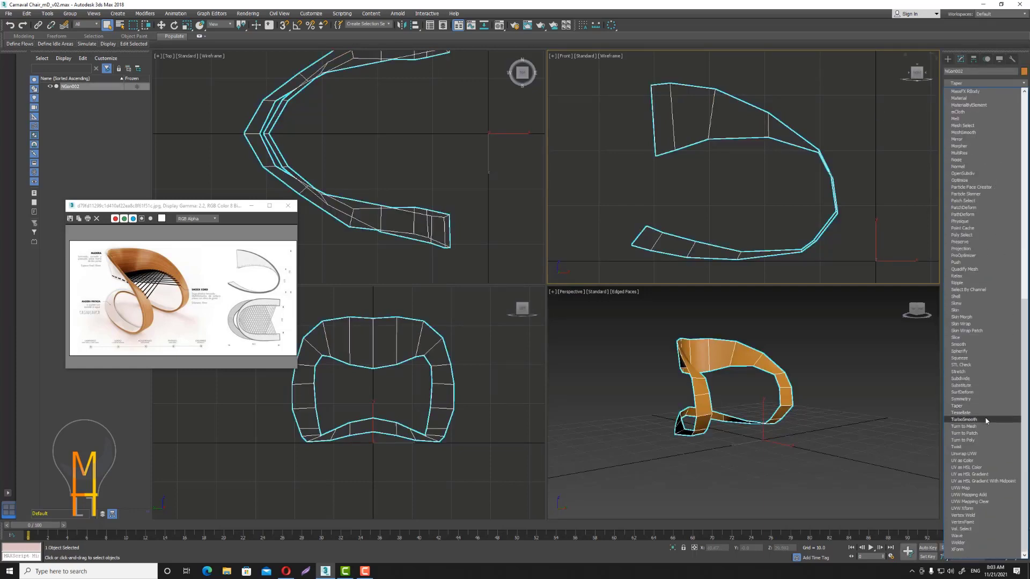
click(986, 420)
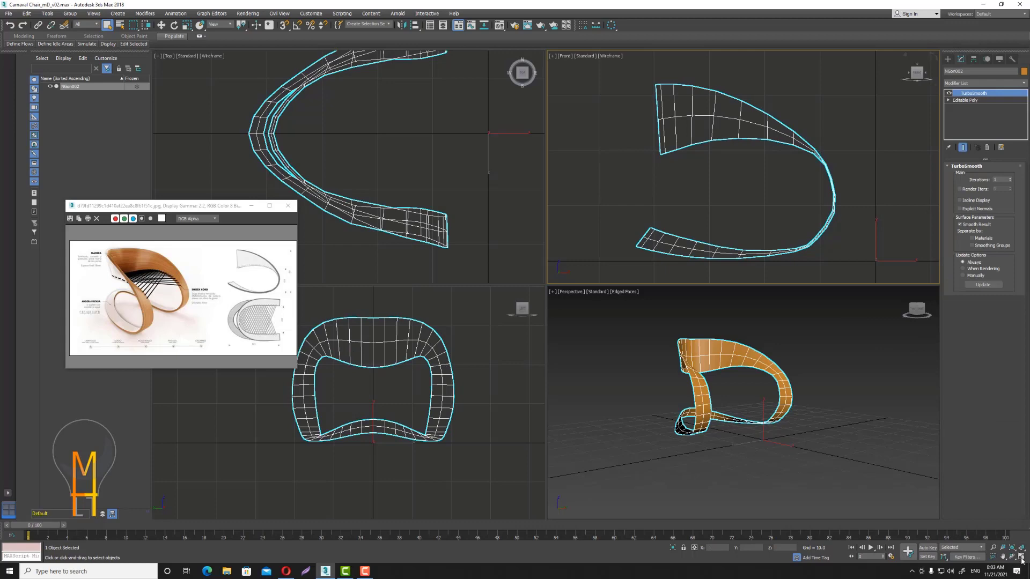
click(1021, 557)
middle_drag(804, 405, 774, 420)
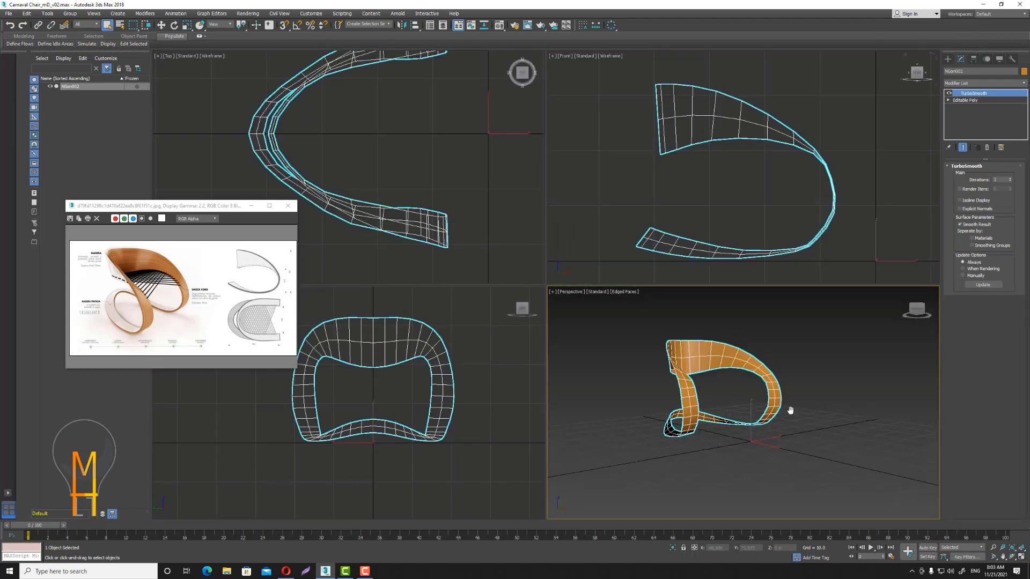
click(1021, 558)
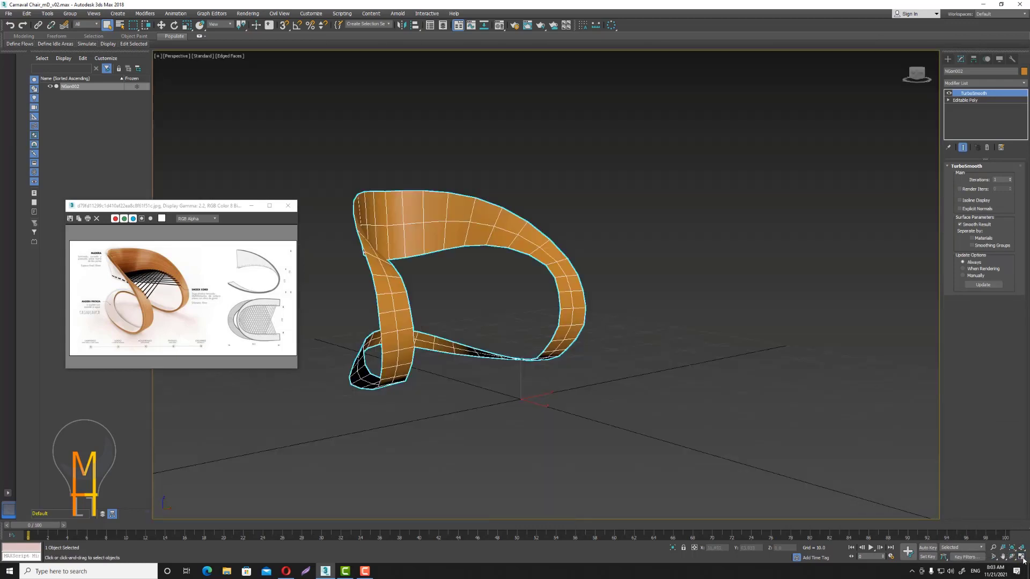
Orbit to a front view and zoom in close on the chair shell.
alt+middle_drag(625, 152, 549, 217)
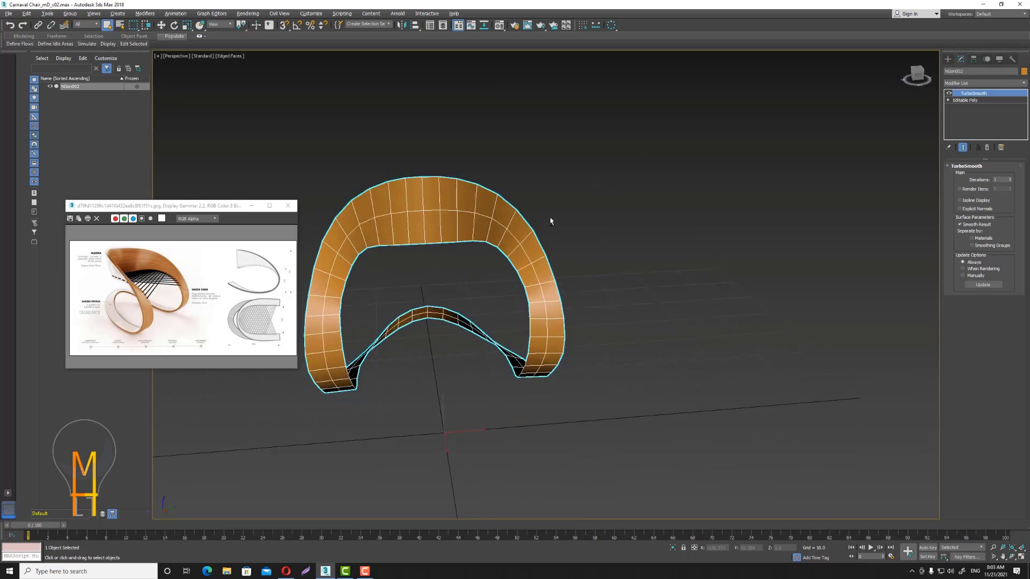
key(alt+z)
drag(549, 236, 578, 220)
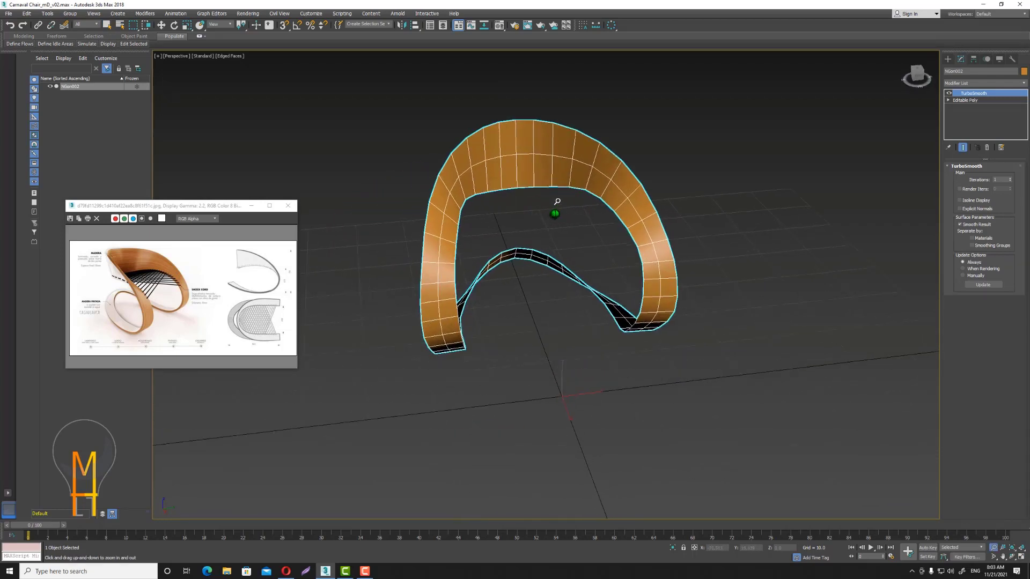
drag(565, 218, 607, 132)
right_click(607, 131)
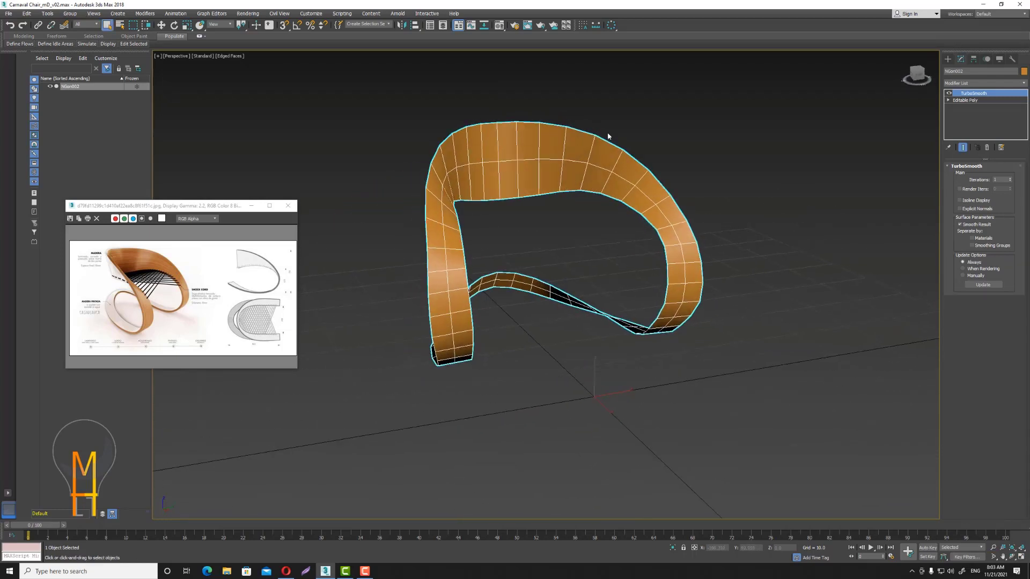
click(984, 83)
Add an Edit Poly above TurboSmooth and select the full edge loop.
key(e)
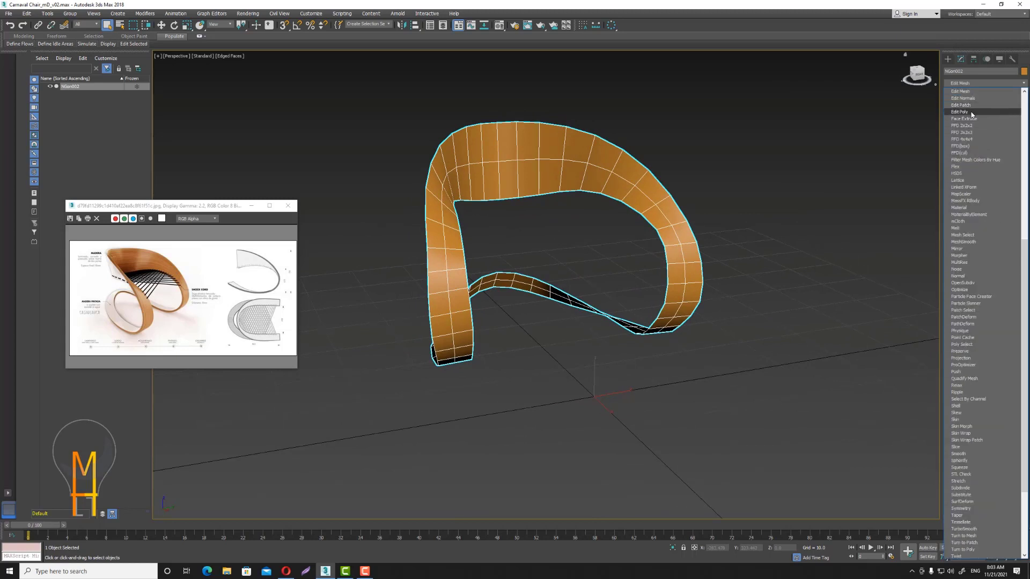
click(972, 112)
click(982, 229)
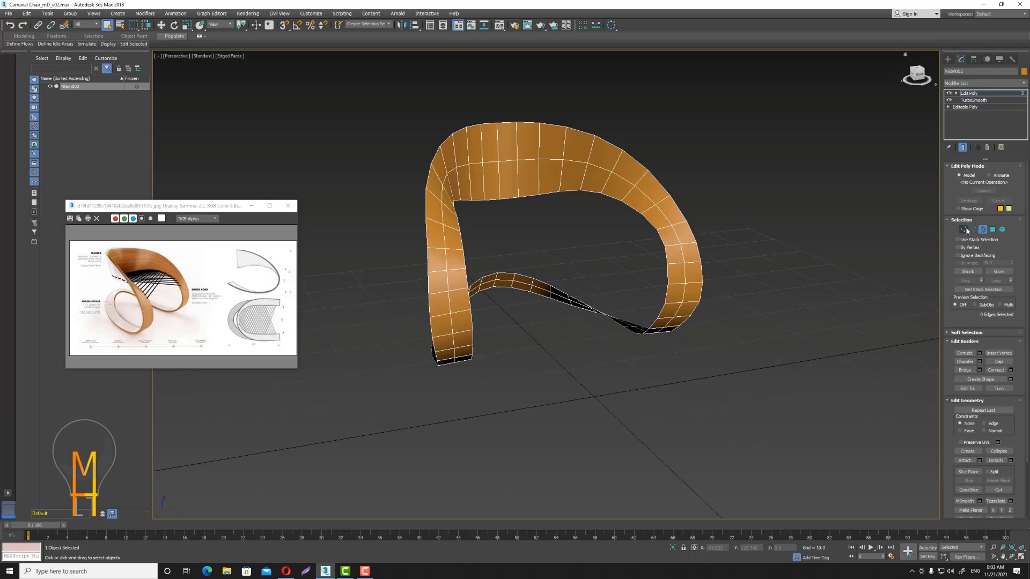
click(972, 229)
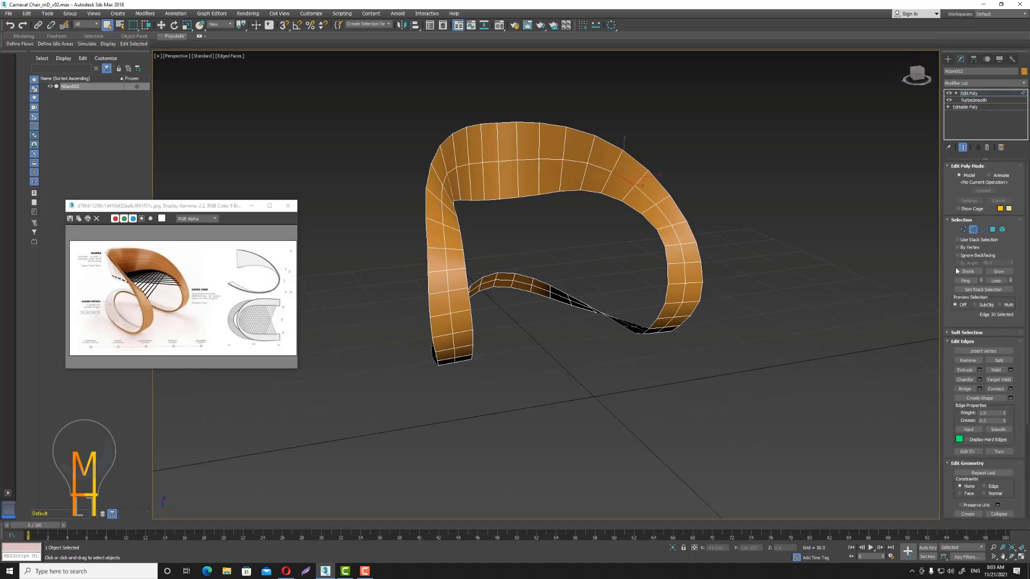
click(995, 281)
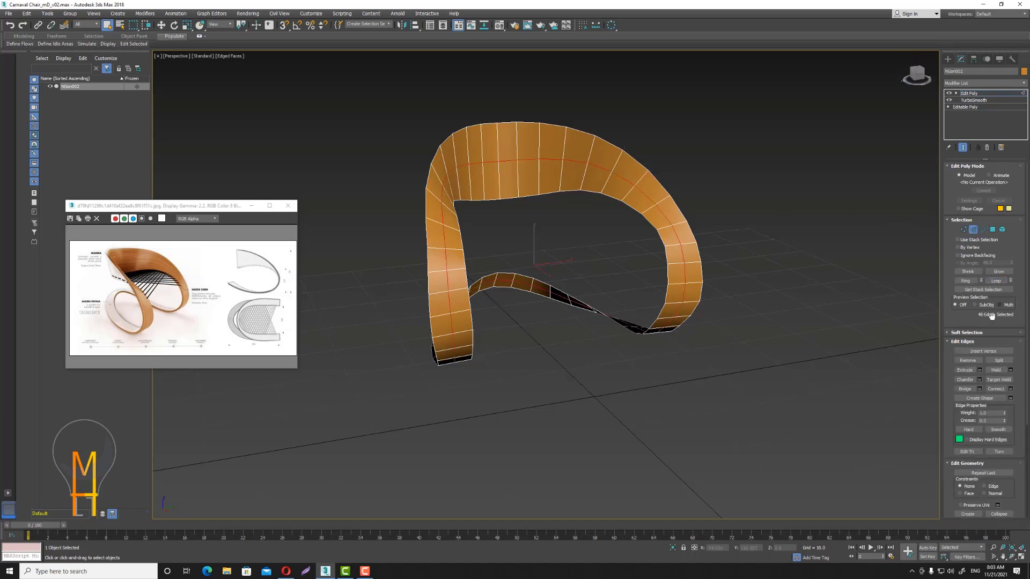
Chamfer the selected edge loop by about 6 units and apply it.
click(978, 378)
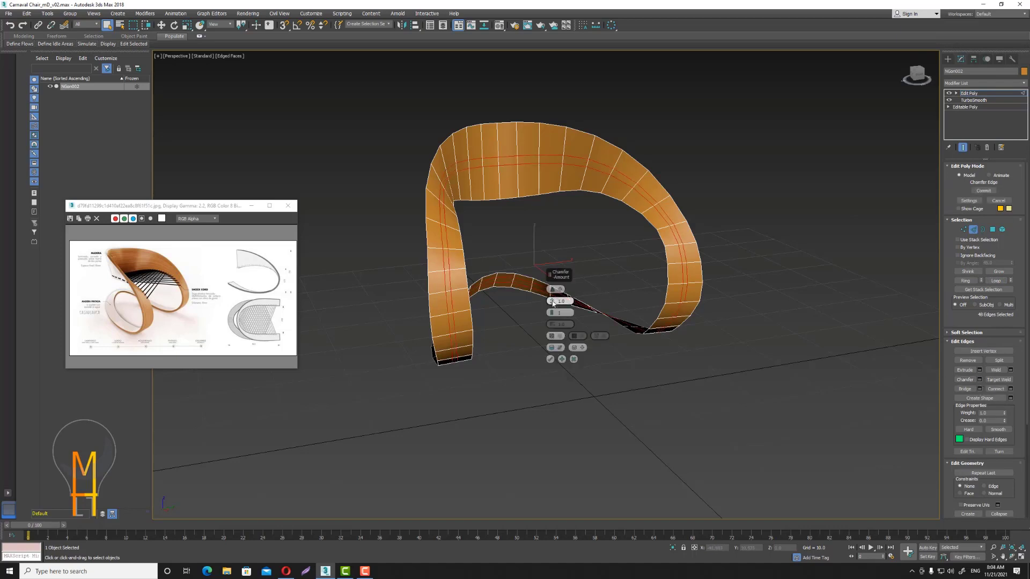
drag(552, 301, 555, 278)
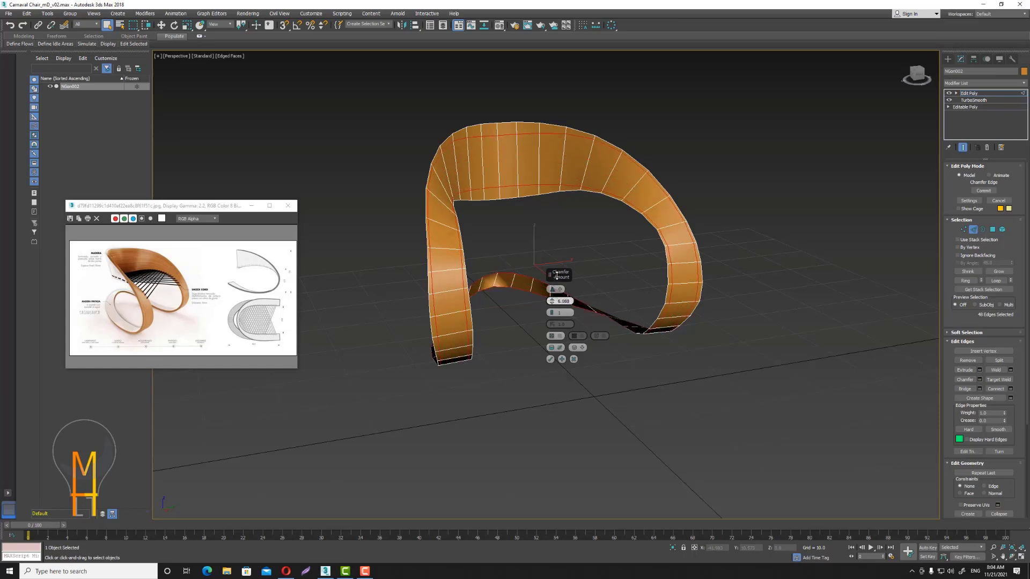
click(550, 358)
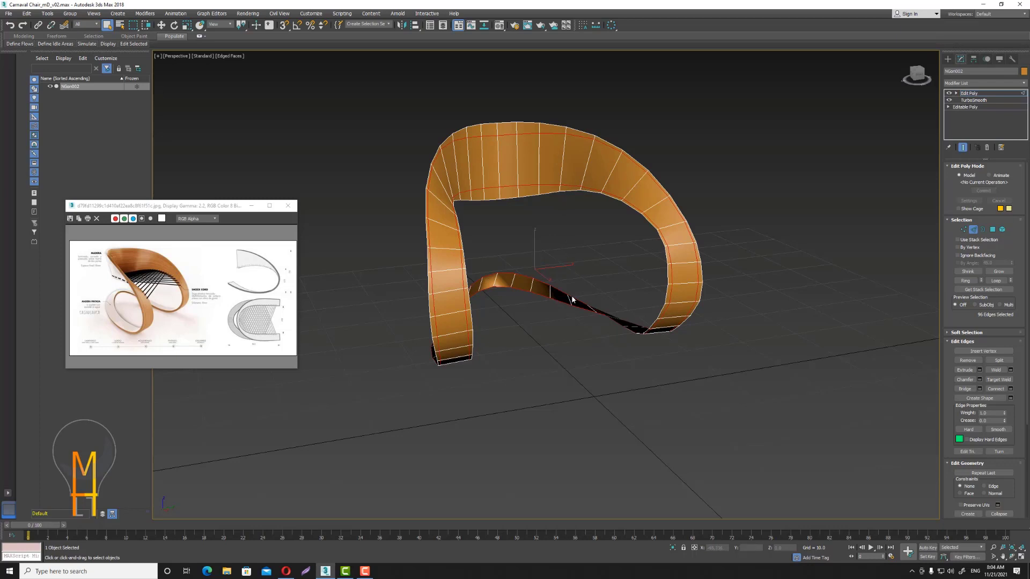
alt+middle_drag(571, 299, 559, 281)
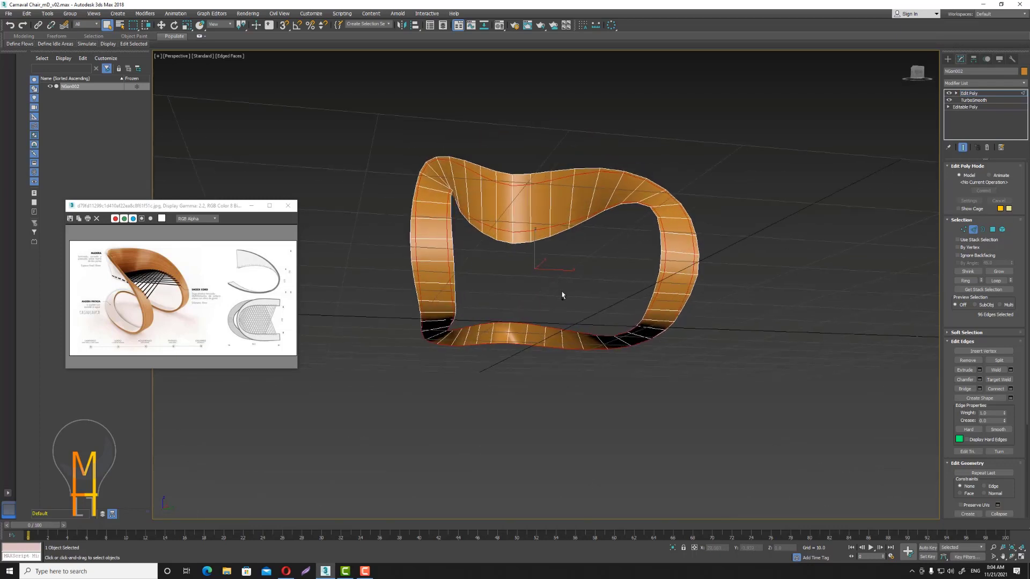
Chamfer the selected border edges interactively and commit with a right-click.
key(ctrl+shift+c)
drag(555, 323, 550, 328)
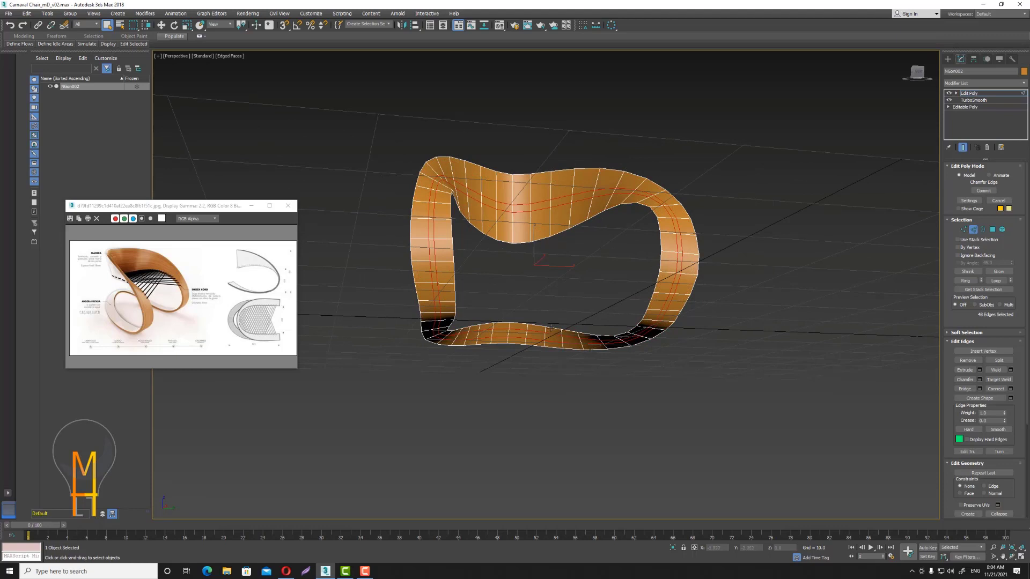
right_click(554, 316)
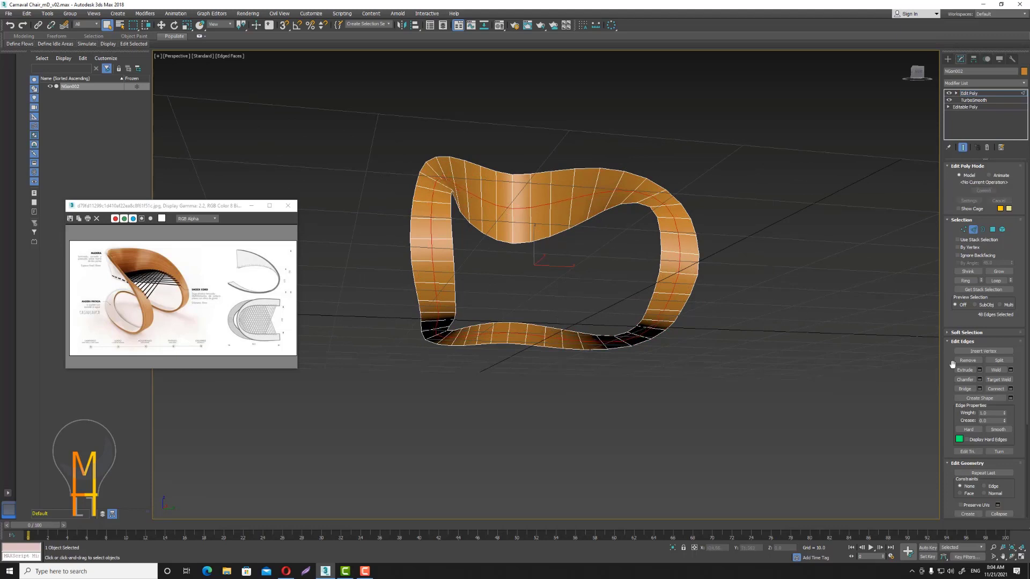
Zoom in on the chair ring in wireframe shading and reopen chamfer settings.
alt+middle_drag(617, 327, 631, 353)
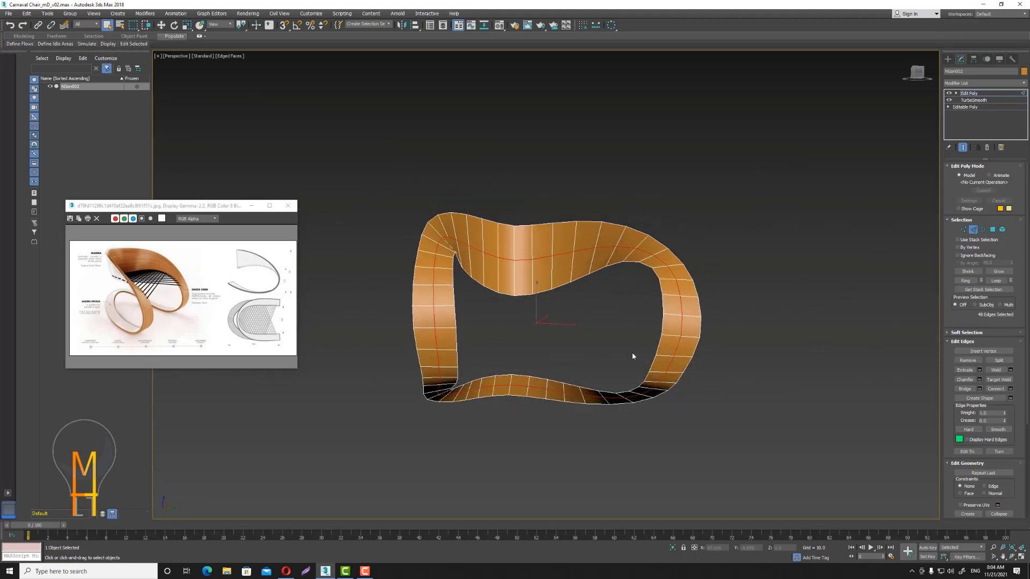
key(alt+z)
mouse_move(595, 354)
mouse_down()
mouse_move(592, 345)
mouse_move(639, 326)
mouse_move(627, 346)
mouse_up()
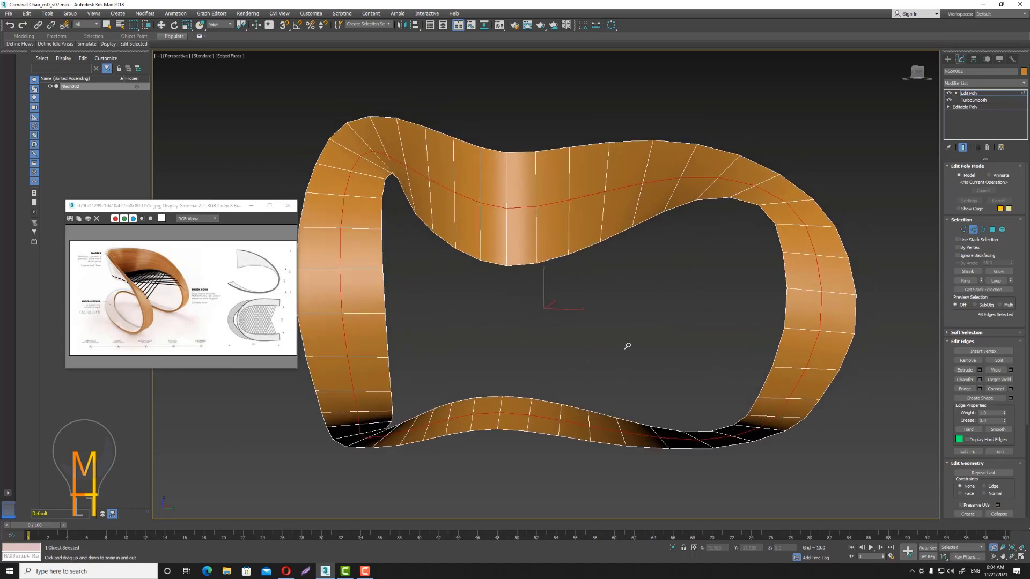
key(F3)
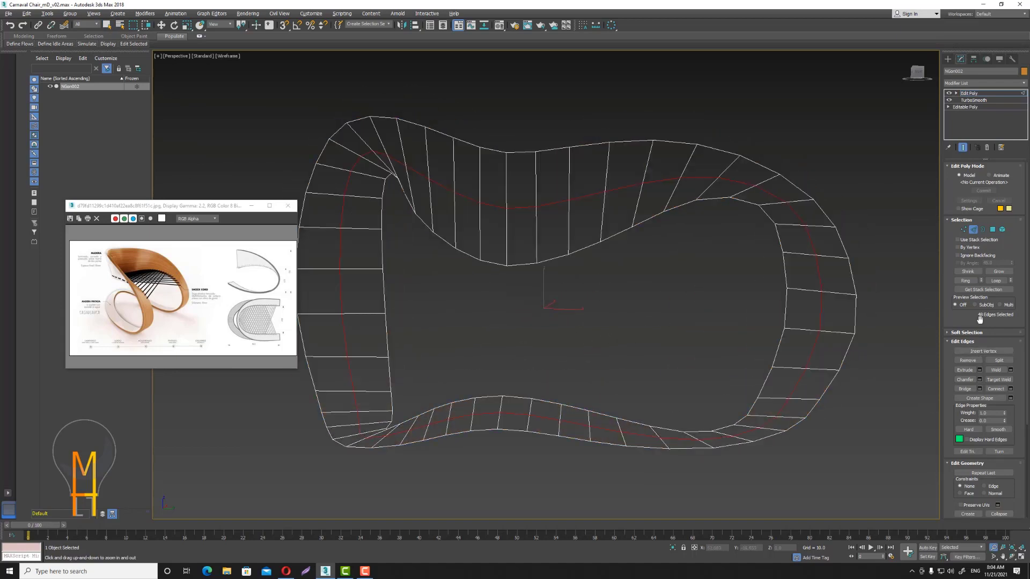
click(979, 379)
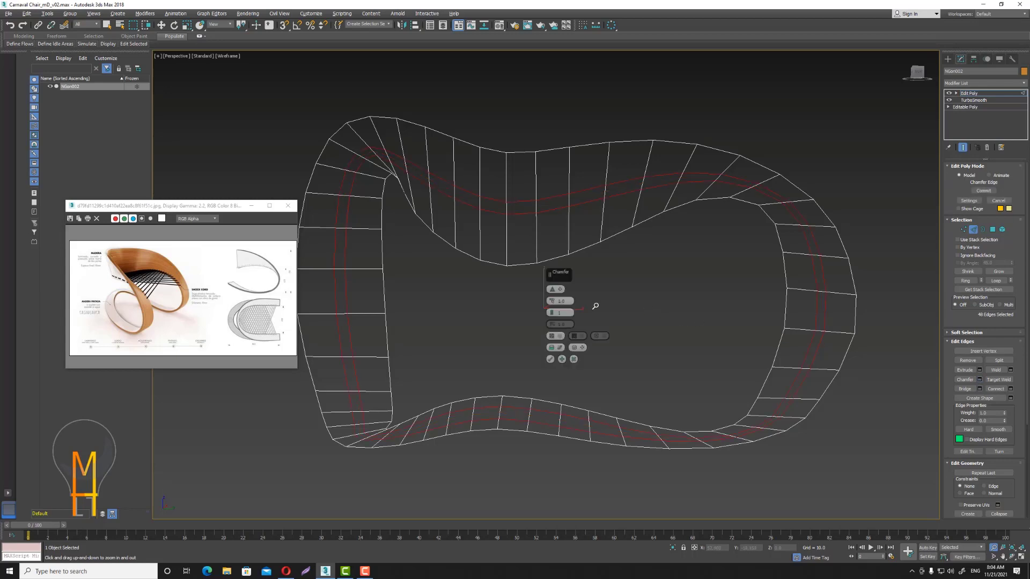
Set the edge-loop chamfer amount to about 2, check it from several angles, and apply.
drag(554, 300, 551, 299)
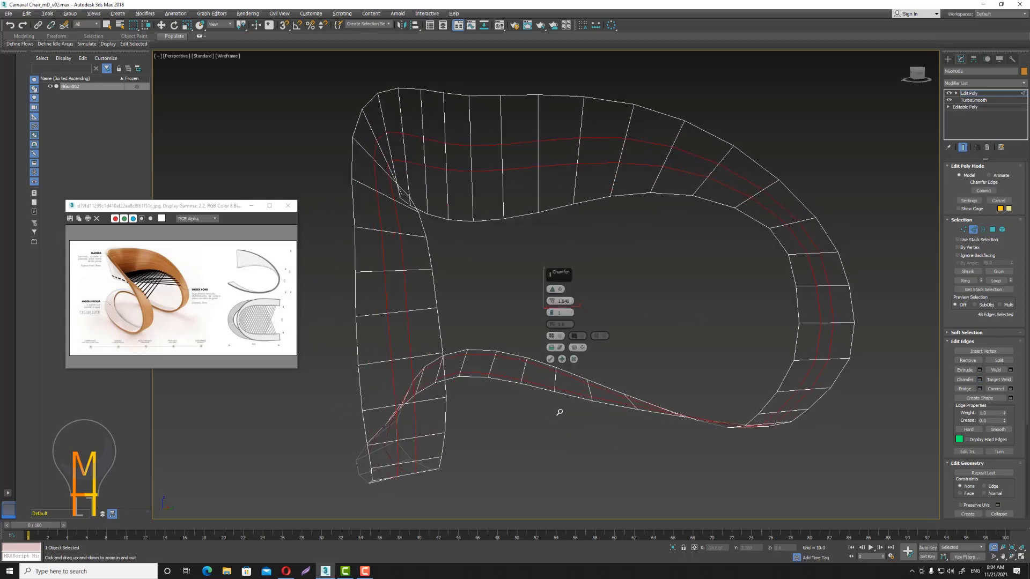
mouse_move(550, 400)
alt+middle_down()
mouse_move(500, 392)
mouse_move(506, 374)
mouse_move(524, 363)
mouse_move(557, 417)
alt+middle_up()
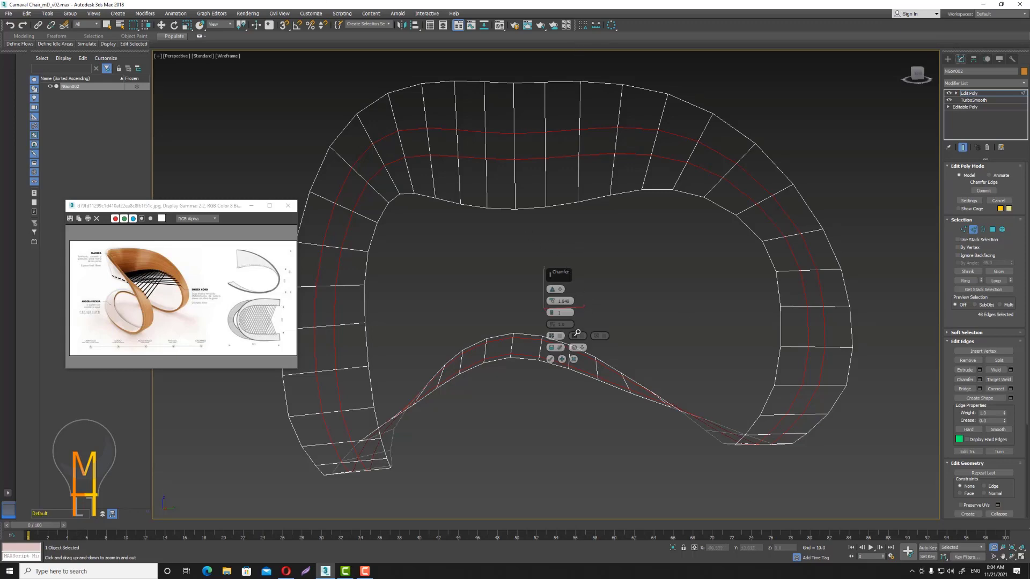
alt+middle_drag(582, 260, 557, 268)
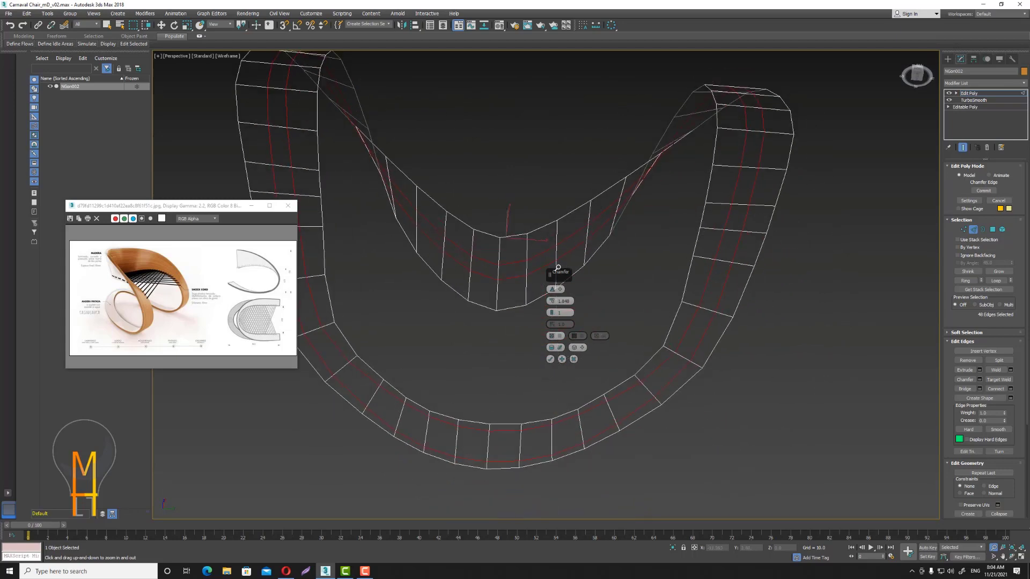
drag(552, 306, 552, 302)
alt+middle_drag(558, 258, 556, 268)
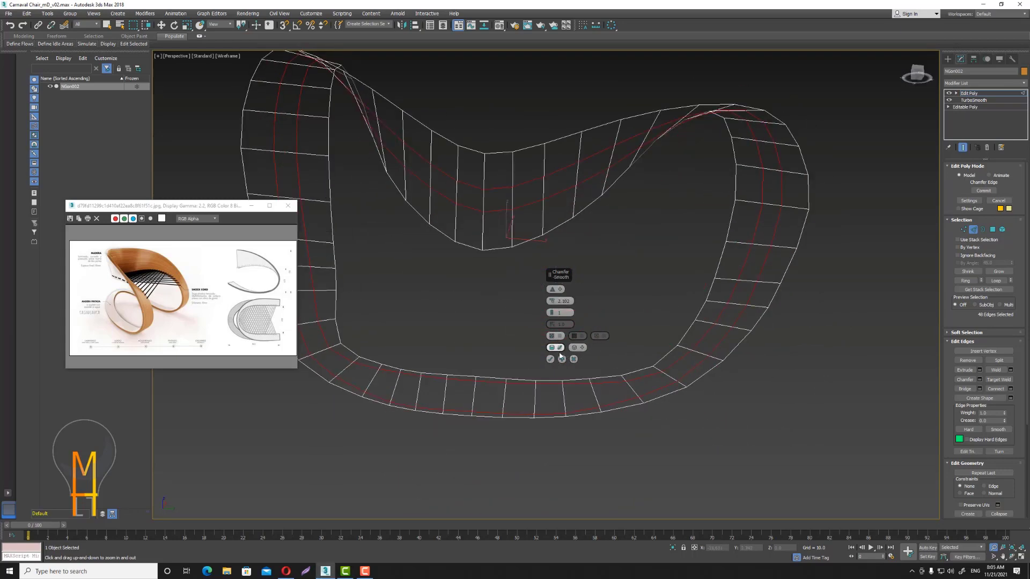
click(549, 358)
mouse_move(554, 361)
alt+middle_down()
mouse_move(562, 277)
mouse_move(710, 273)
alt+middle_up()
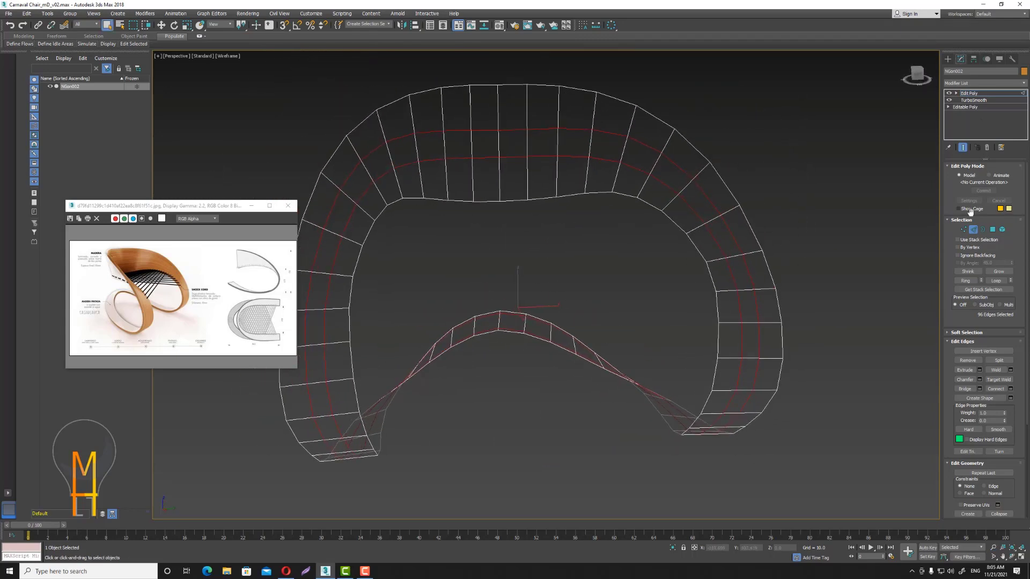
Exit the Edit Poly Edge level and enter Vertex sub-object level.
click(973, 229)
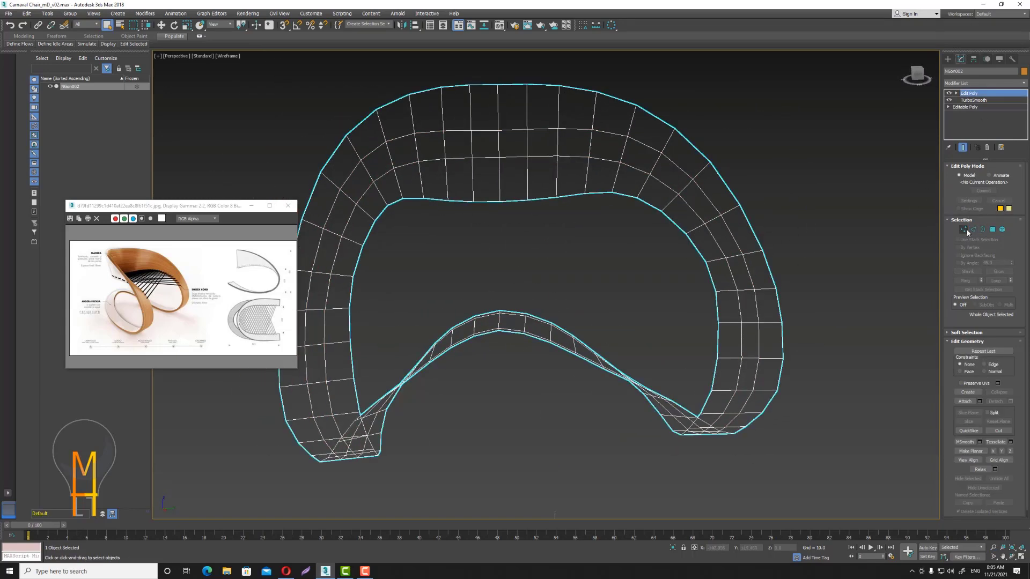
click(964, 229)
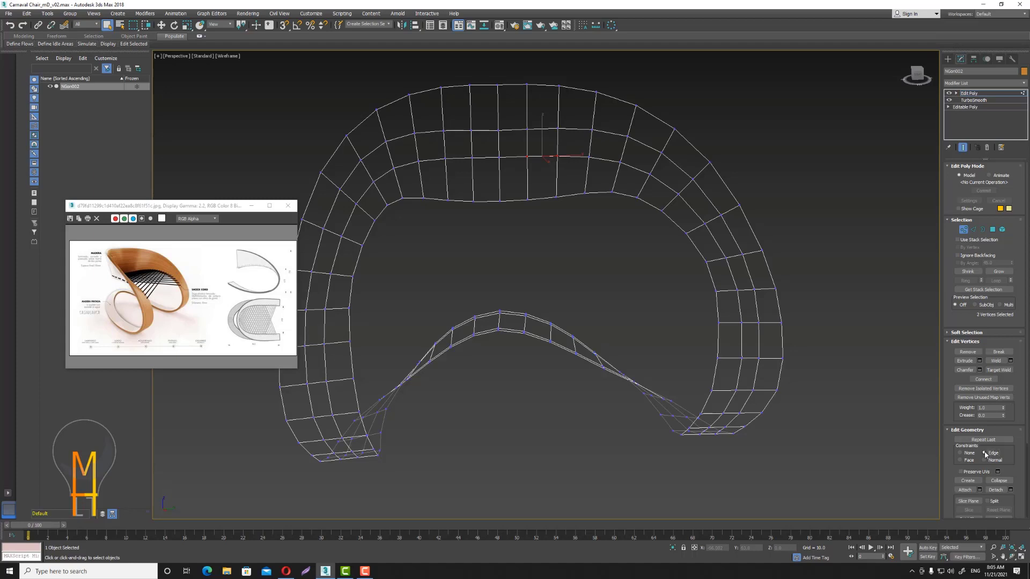
With Select and Move, lower several vertices along the chair shell's top band.
click(161, 25)
alt+middle_drag(491, 156, 466, 169)
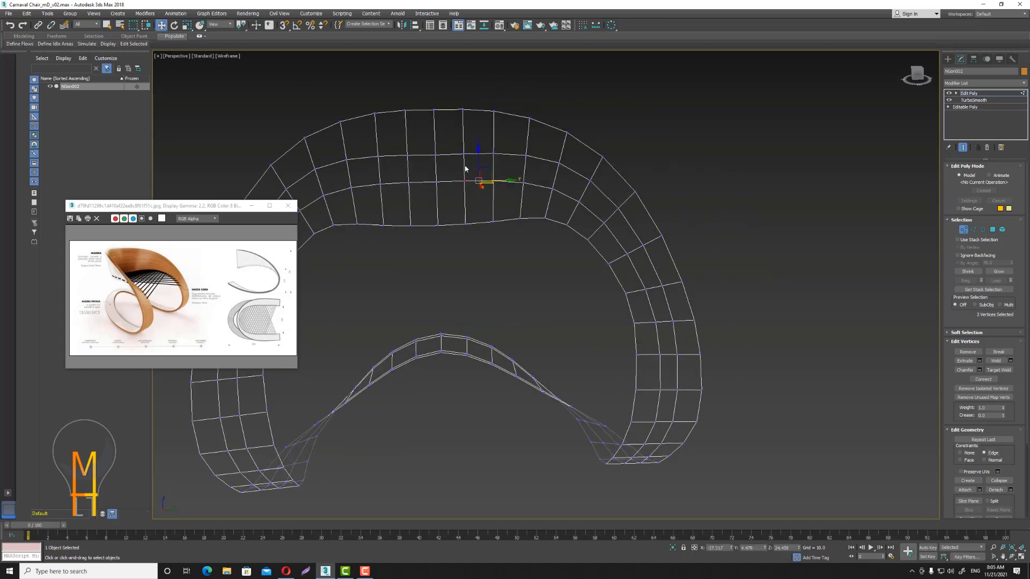
drag(477, 153, 478, 188)
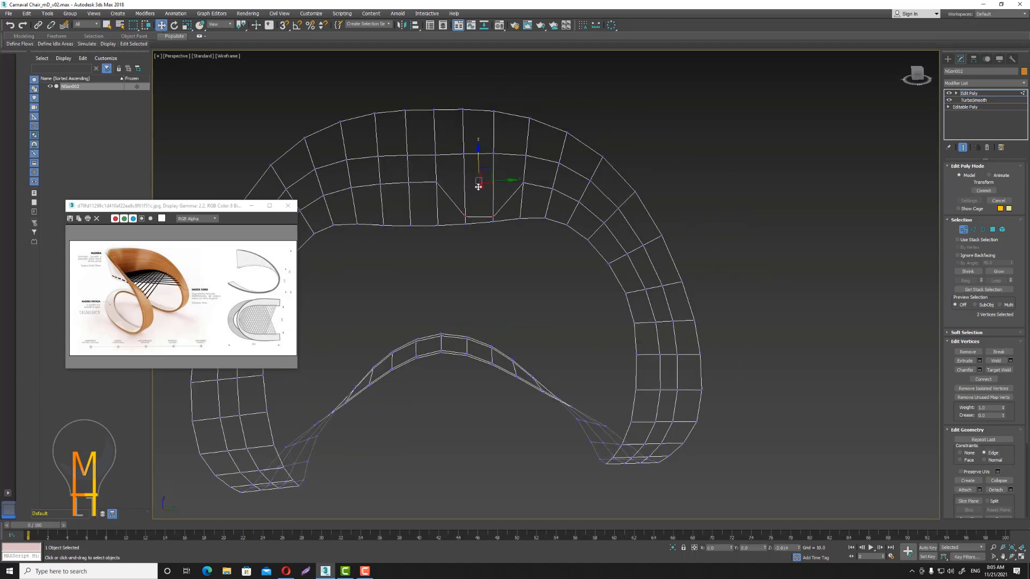
click(522, 184)
drag(521, 185, 477, 222)
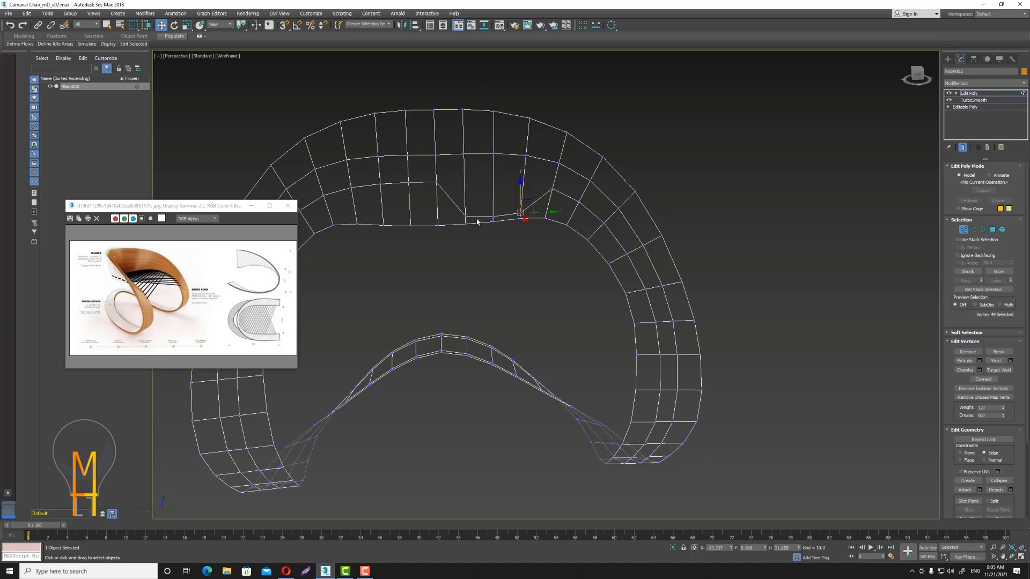
drag(553, 189, 576, 221)
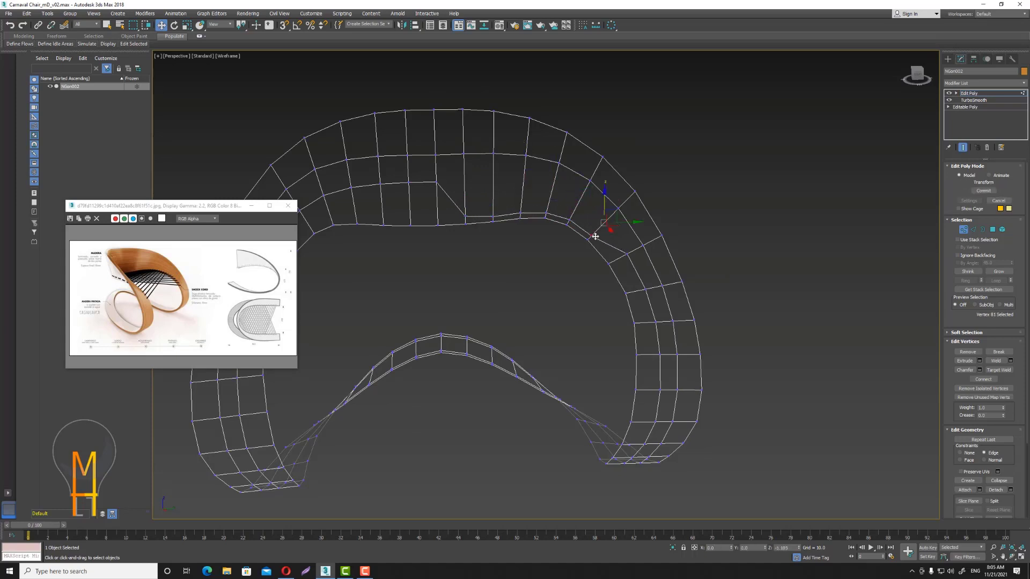
mouse_move(604, 224)
mouse_down()
mouse_move(627, 255)
mouse_move(642, 250)
mouse_move(638, 237)
mouse_up()
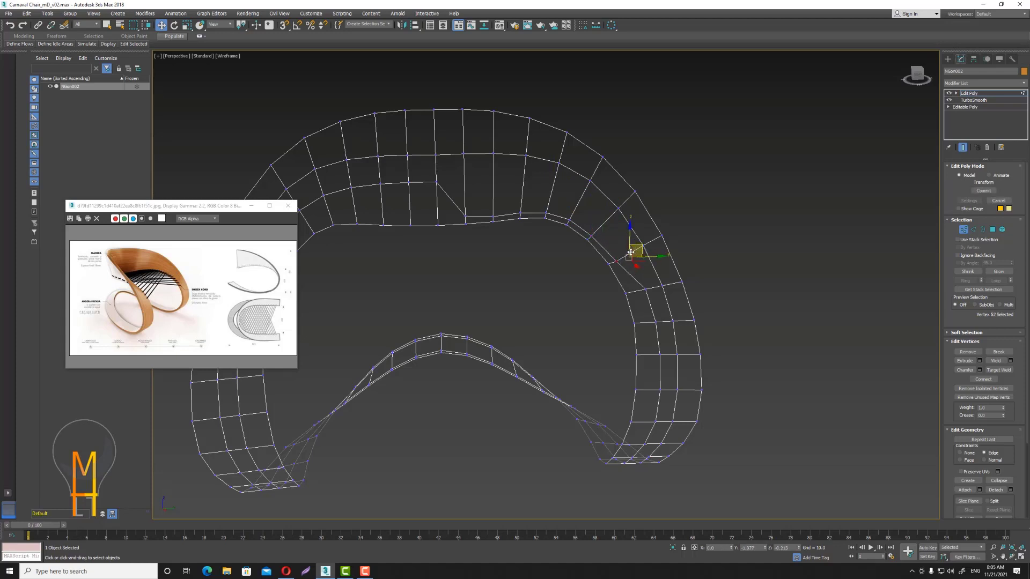
Reposition vertices lower on the ring and along the shell's right side.
click(645, 288)
drag(657, 279, 669, 275)
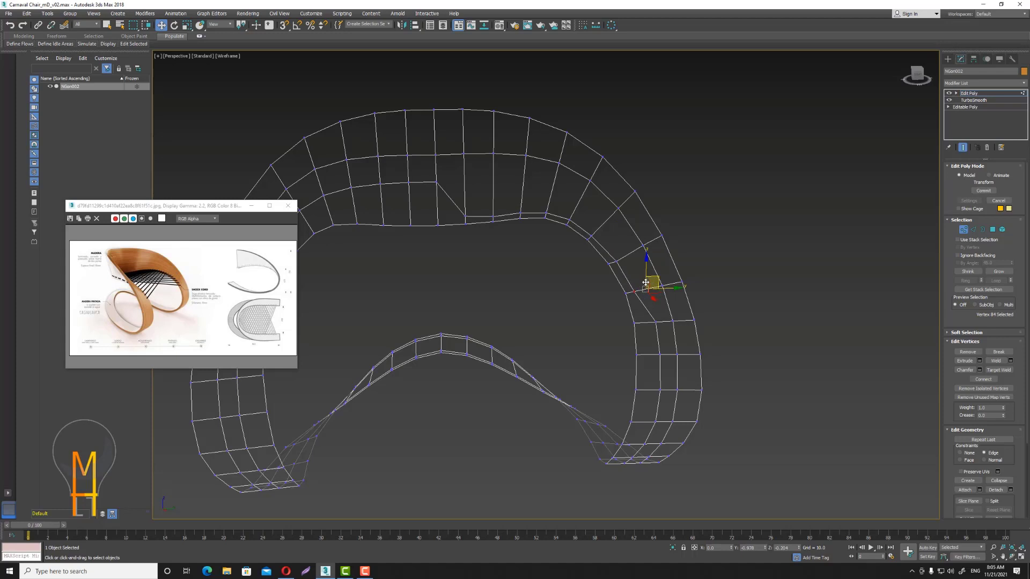
click(656, 321)
mouse_move(719, 289)
alt+middle_down()
mouse_move(729, 285)
mouse_move(684, 257)
alt+middle_up()
drag(660, 229, 677, 254)
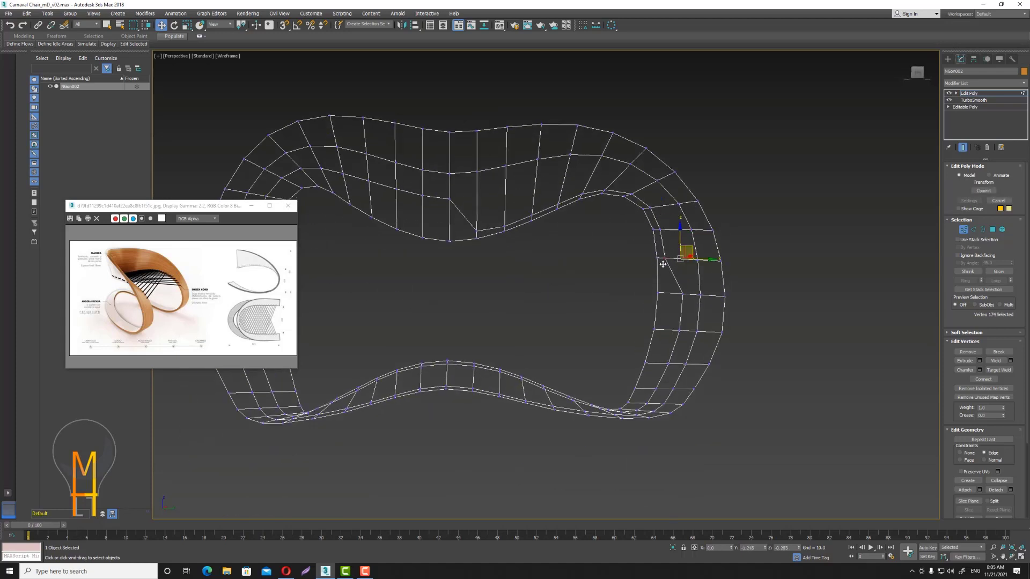
mouse_move(655, 306)
mouse_down()
mouse_move(667, 297)
mouse_move(667, 366)
mouse_up()
click(654, 355)
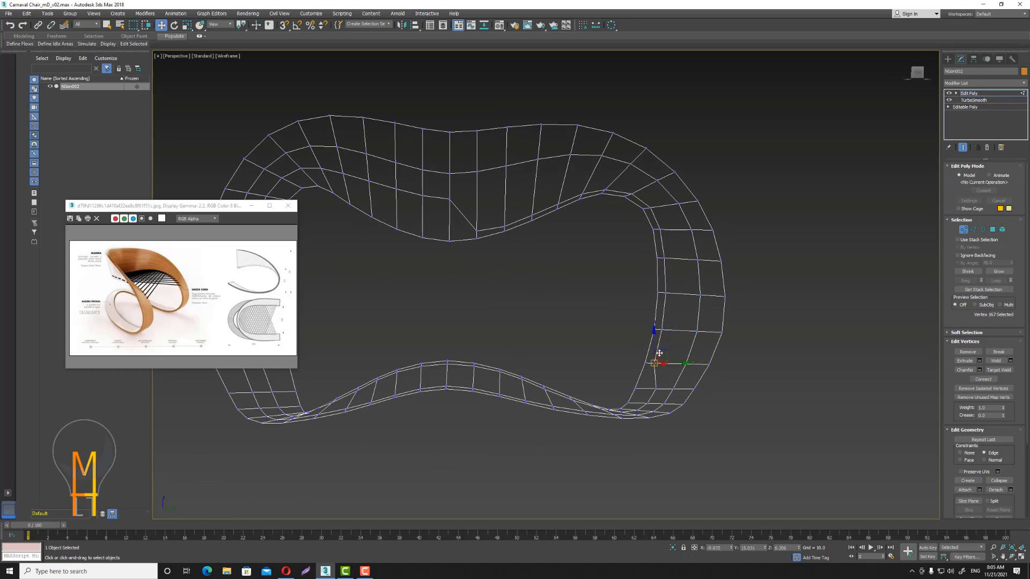
alt+middle_drag(654, 355, 671, 271)
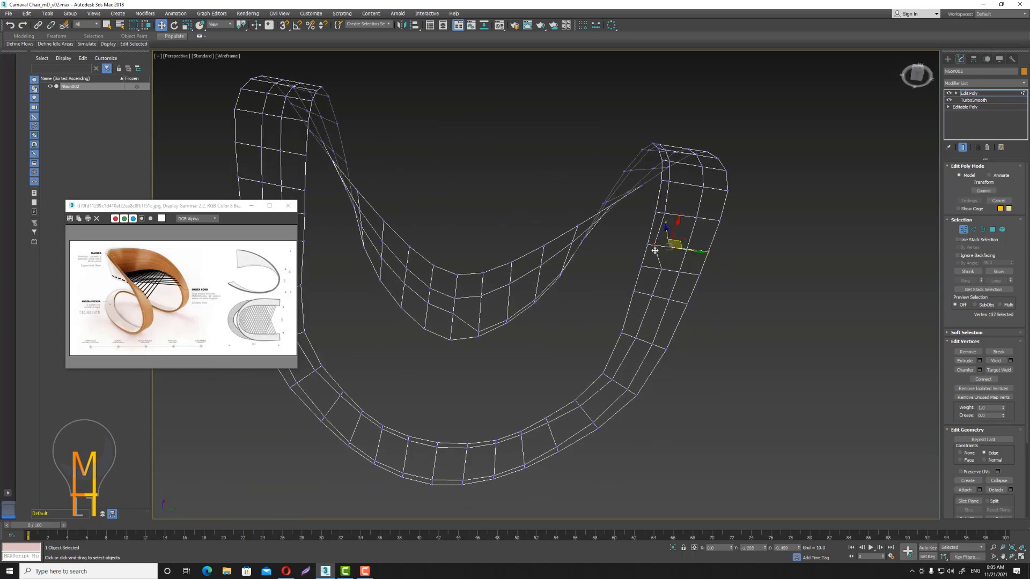
mouse_move(656, 251)
mouse_down()
mouse_move(643, 319)
mouse_move(617, 365)
mouse_up()
click(645, 295)
mouse_move(616, 365)
alt+middle_down()
mouse_move(625, 403)
mouse_move(620, 396)
mouse_move(611, 413)
mouse_move(663, 298)
mouse_move(544, 191)
alt+middle_up()
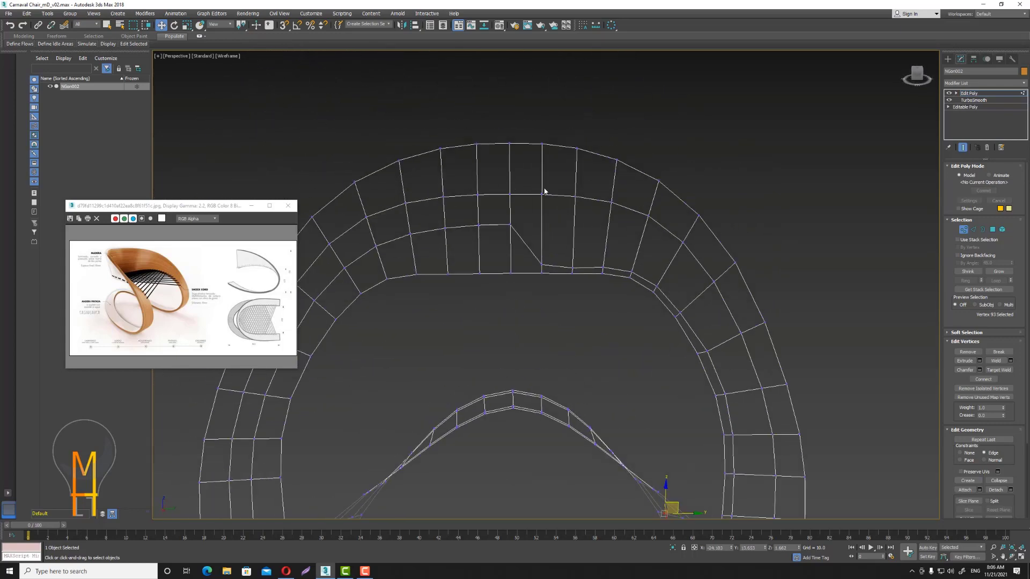
Raise the upper-row vertices of the top band to shape a notch.
drag(510, 225, 511, 265)
click(573, 264)
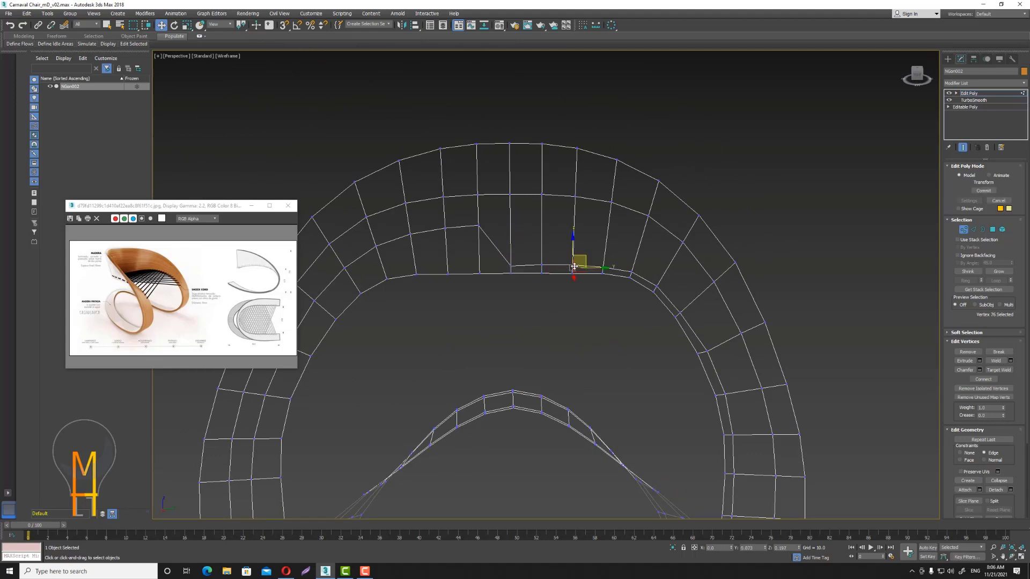
drag(510, 191, 510, 154)
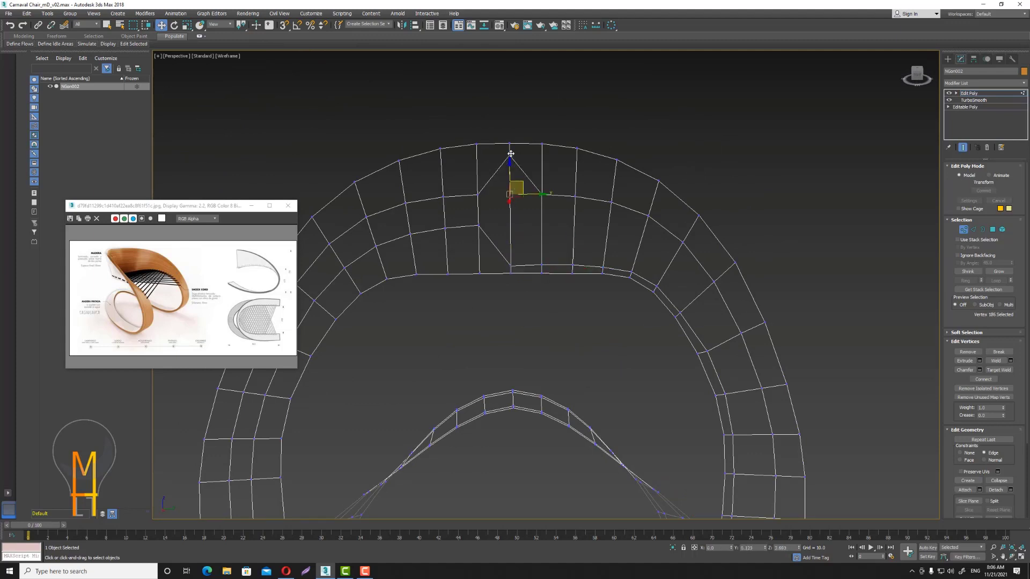
drag(542, 194, 543, 154)
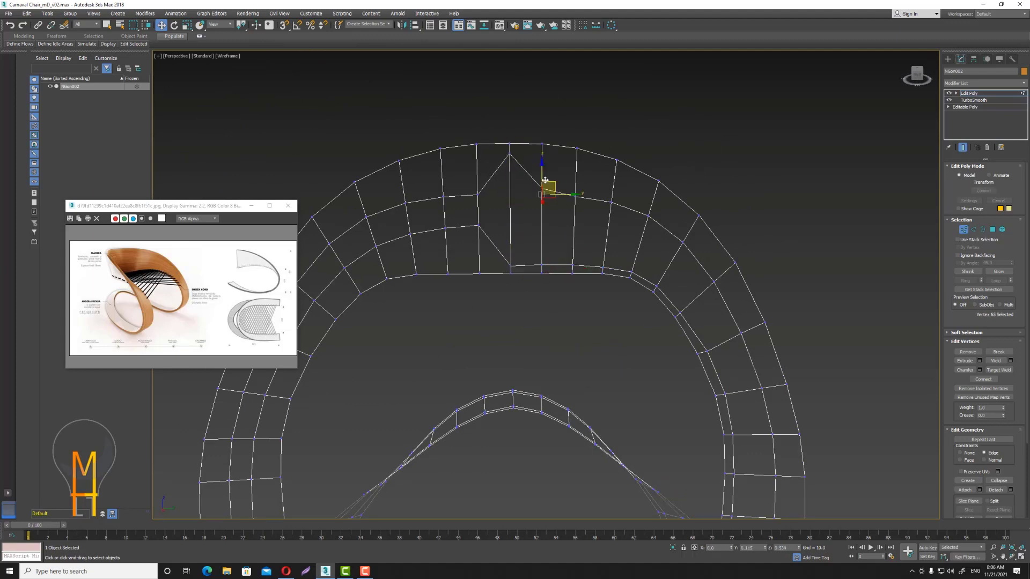
click(573, 195)
drag(573, 195, 577, 158)
click(610, 202)
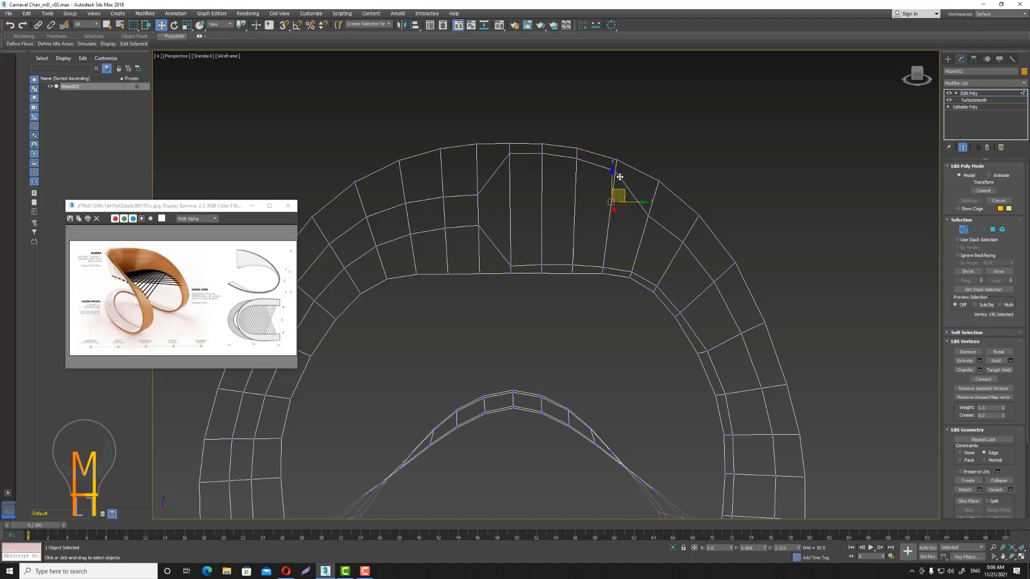
mouse_move(611, 202)
mouse_down()
mouse_move(727, 279)
mouse_move(740, 266)
mouse_up()
click(697, 216)
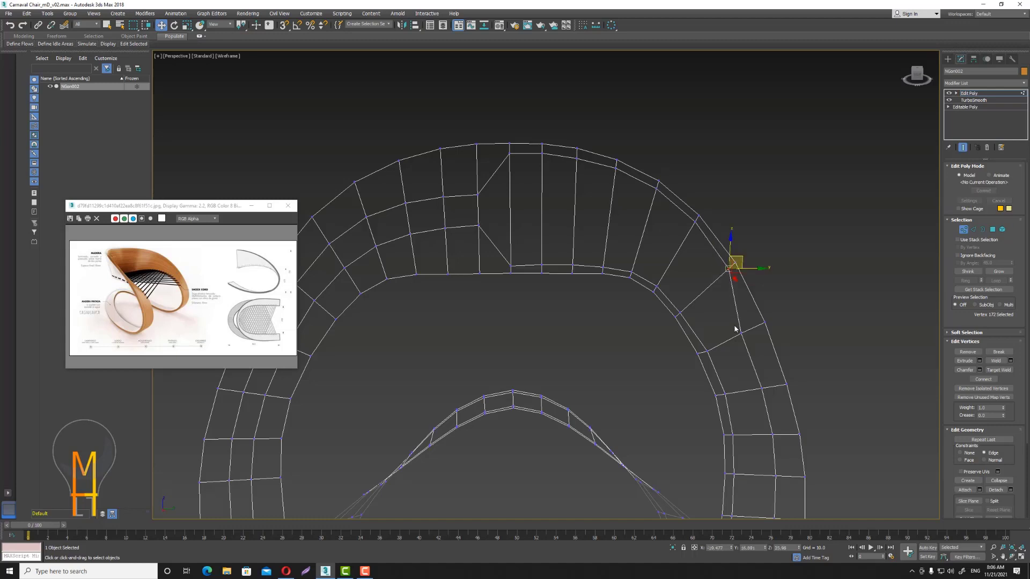
Move the outer rim vertices to smooth the shell's lower curve.
click(740, 337)
middle_drag(767, 316, 596, 187)
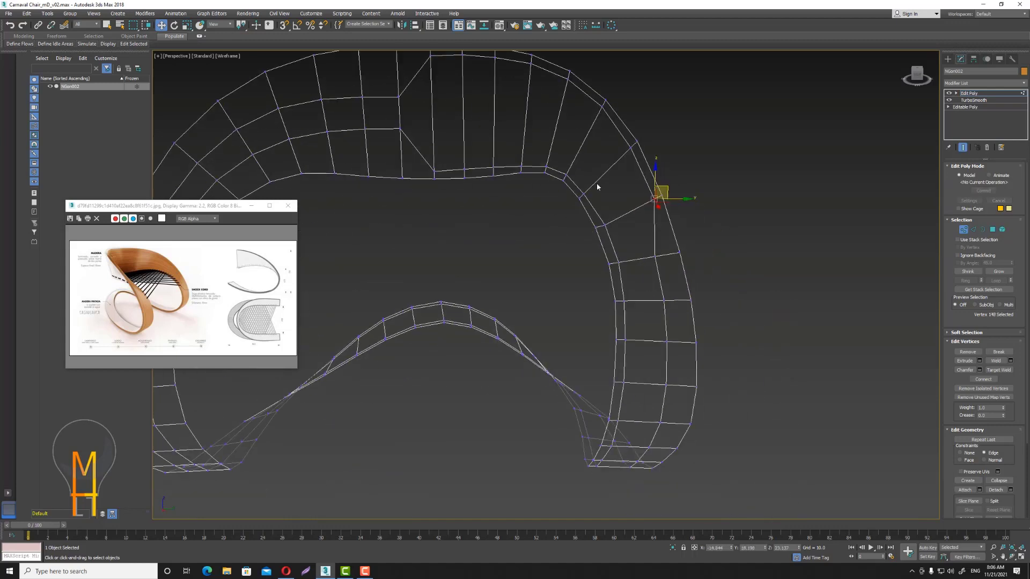
click(654, 255)
drag(654, 256, 682, 300)
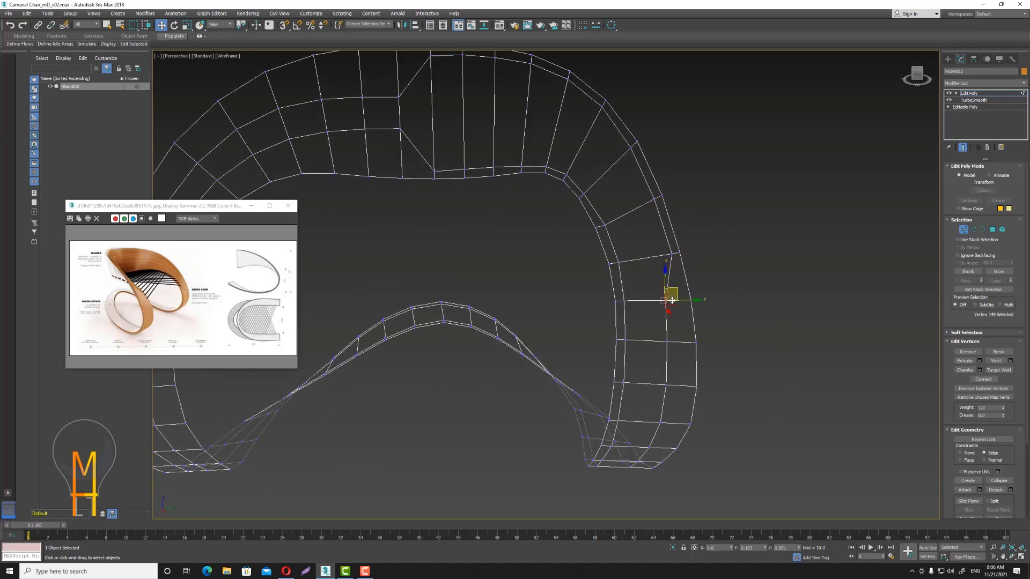
drag(670, 335, 688, 388)
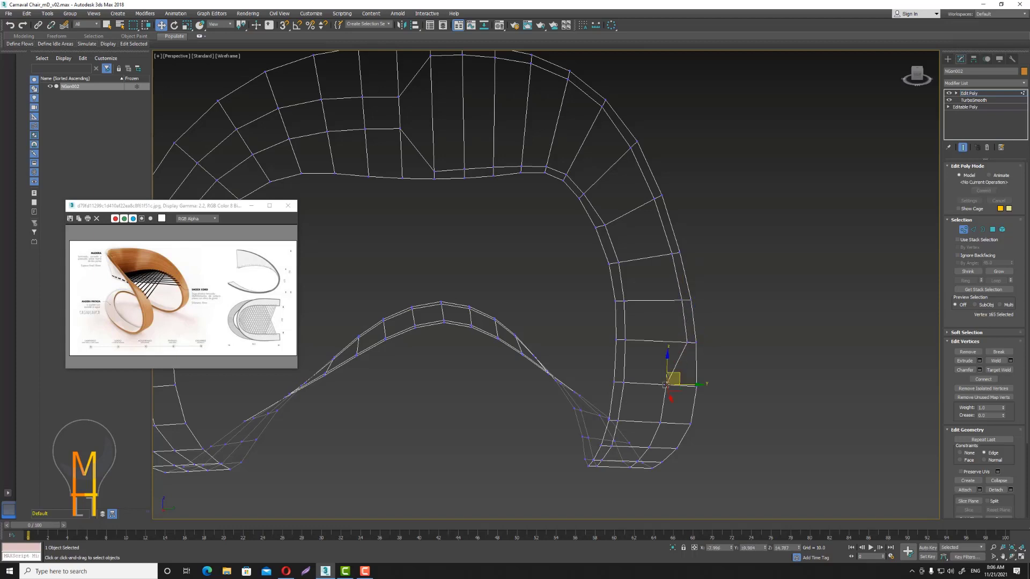
alt+middle_drag(688, 388, 602, 349)
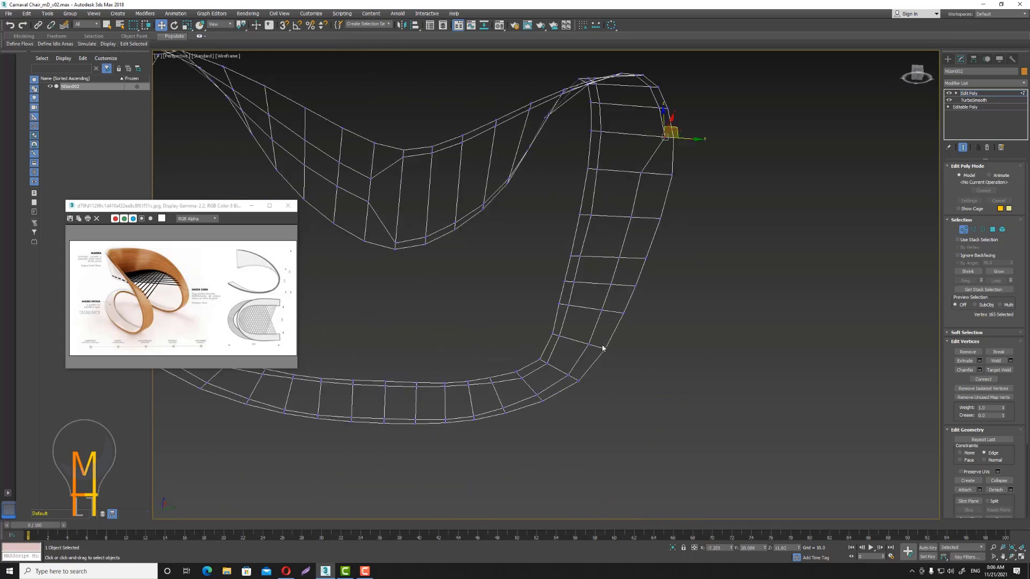
mouse_move(587, 346)
mouse_down()
mouse_move(598, 351)
mouse_move(661, 175)
mouse_move(680, 175)
mouse_up()
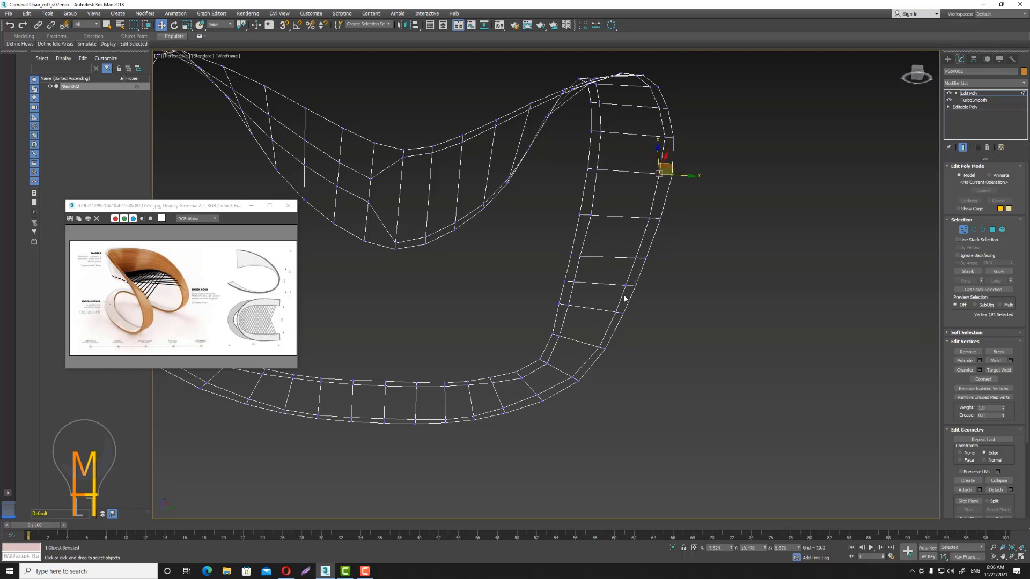
Select vertices on the side edge and zoom out to frame the whole chair.
click(631, 285)
click(589, 215)
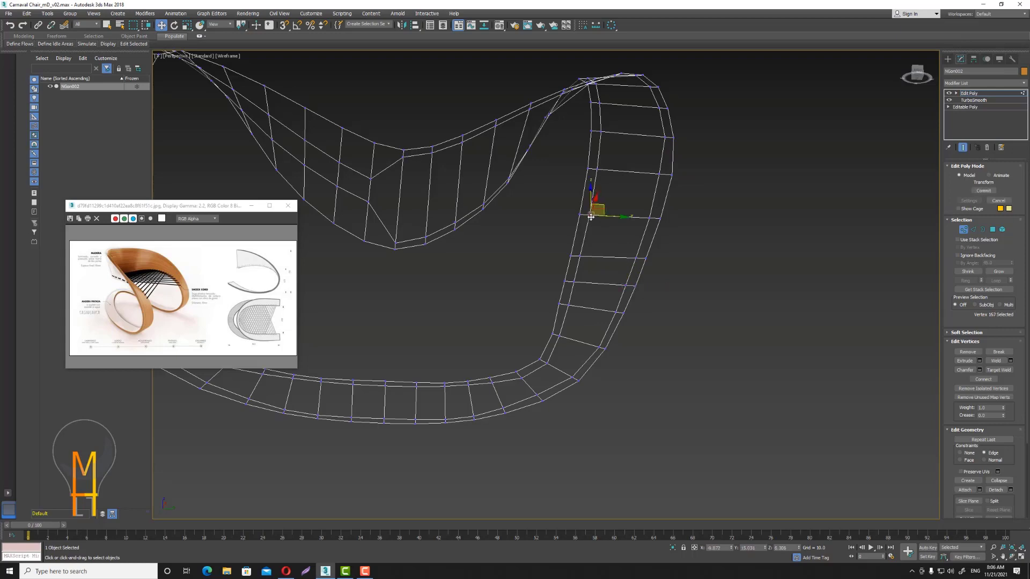
key(alt+z)
drag(564, 234, 535, 300)
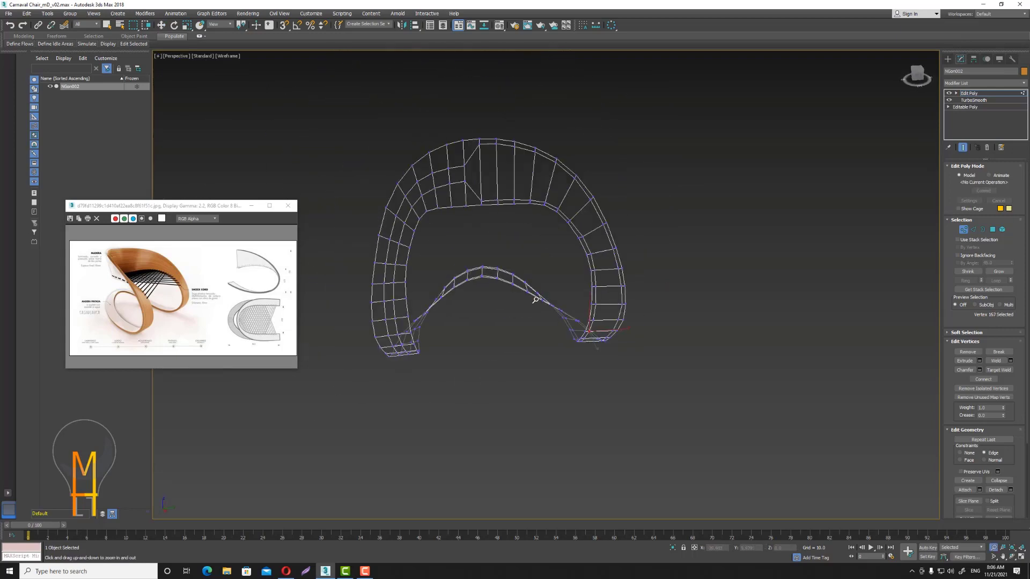
In four-viewport layout, select and delete the 72 polygons of the chair's right half.
click(1021, 556)
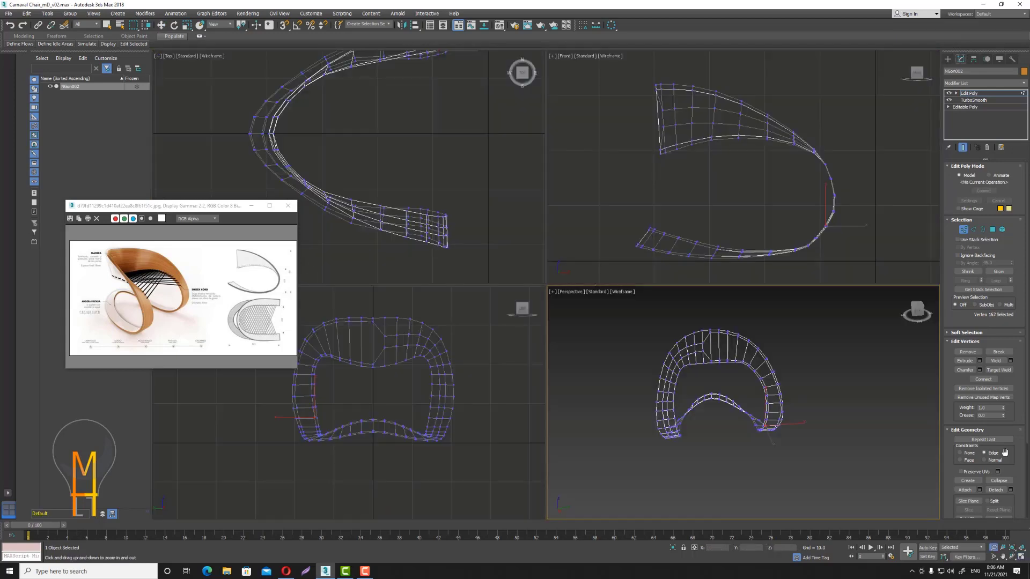
click(993, 230)
middle_drag(357, 325, 387, 334)
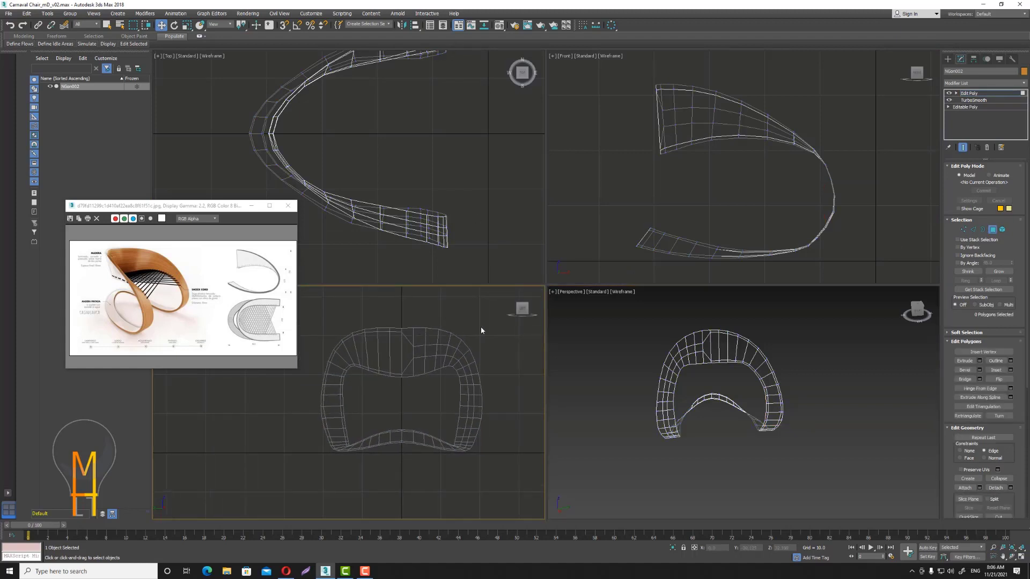
click(462, 351)
drag(490, 405, 397, 492)
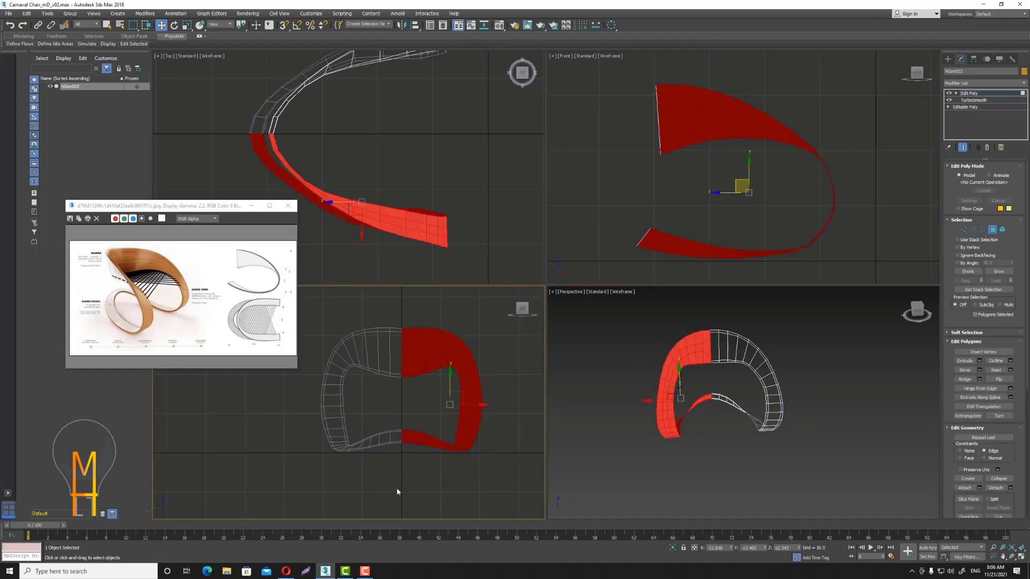
click(400, 486)
Collapse Edit Poly and TurboSmooth into one Editable Poly, then scroll the Modifier List to Symmetry.
click(974, 94)
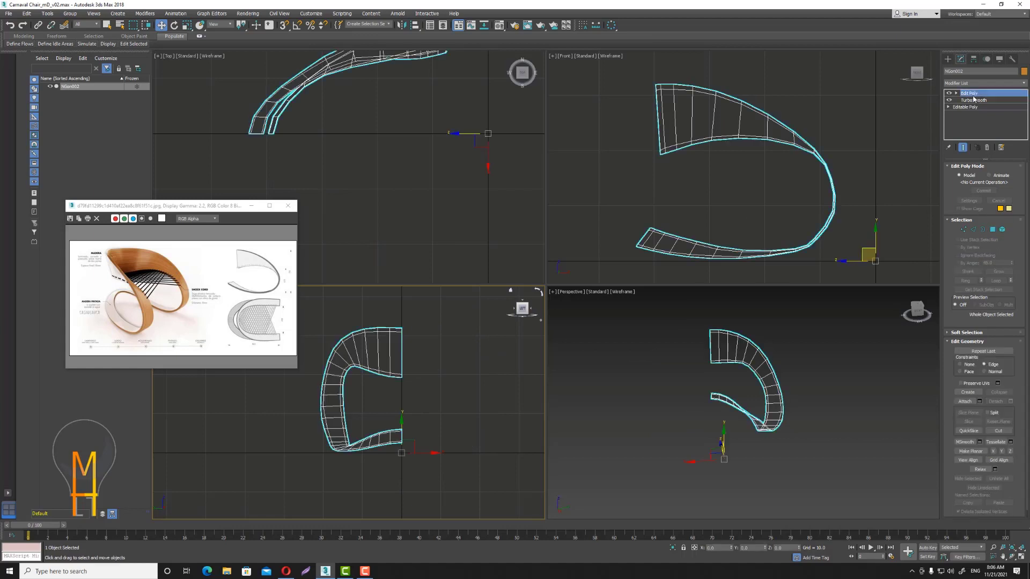
right_click(978, 96)
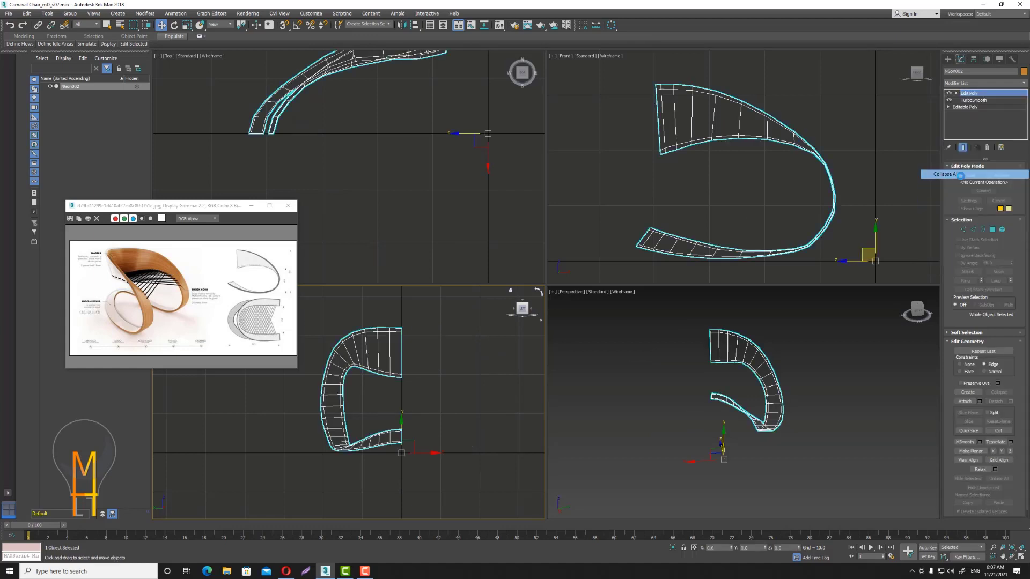
click(972, 182)
click(553, 310)
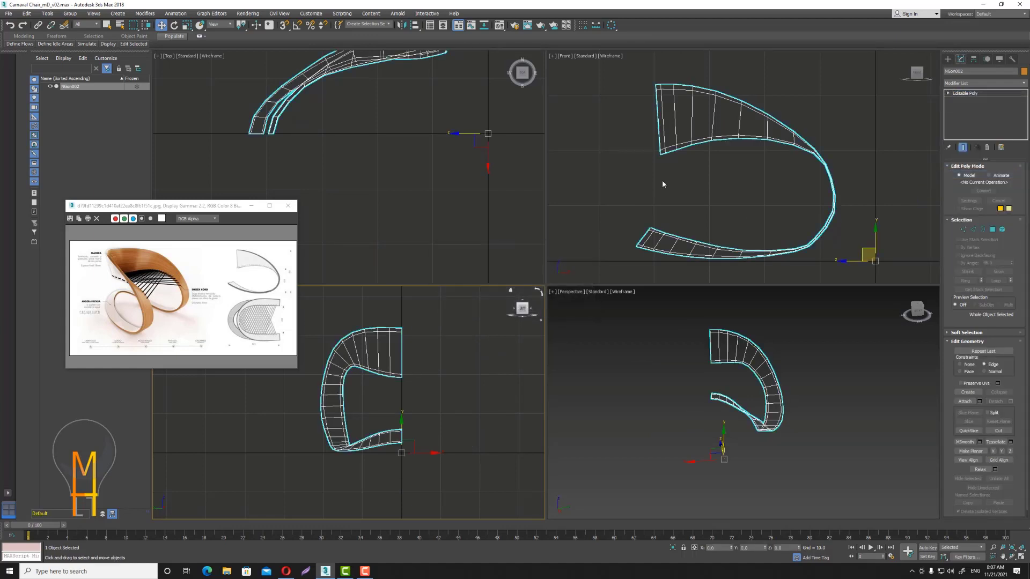
click(984, 83)
scroll(983, 193, down, 5)
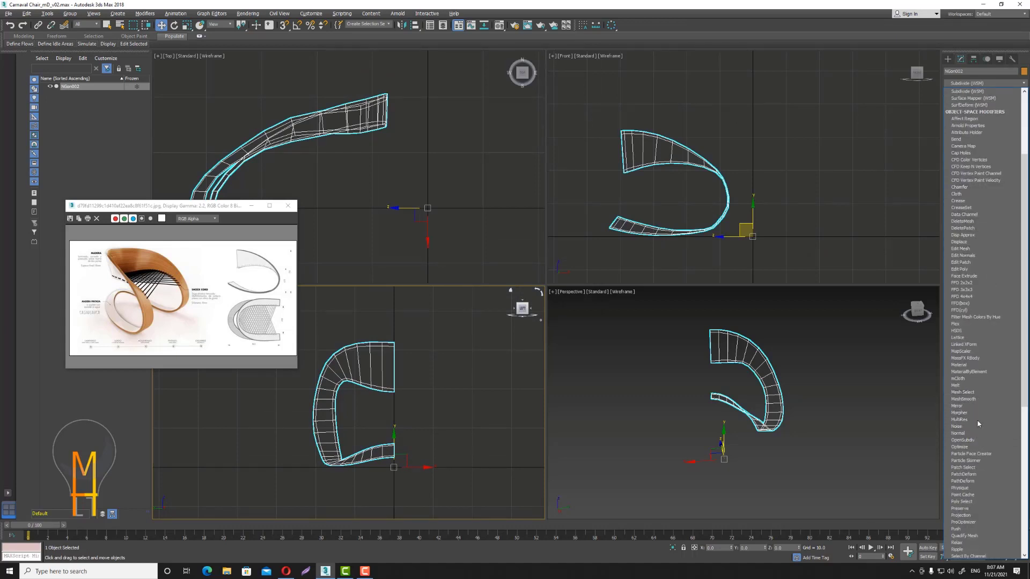
scroll(978, 424, down, 13)
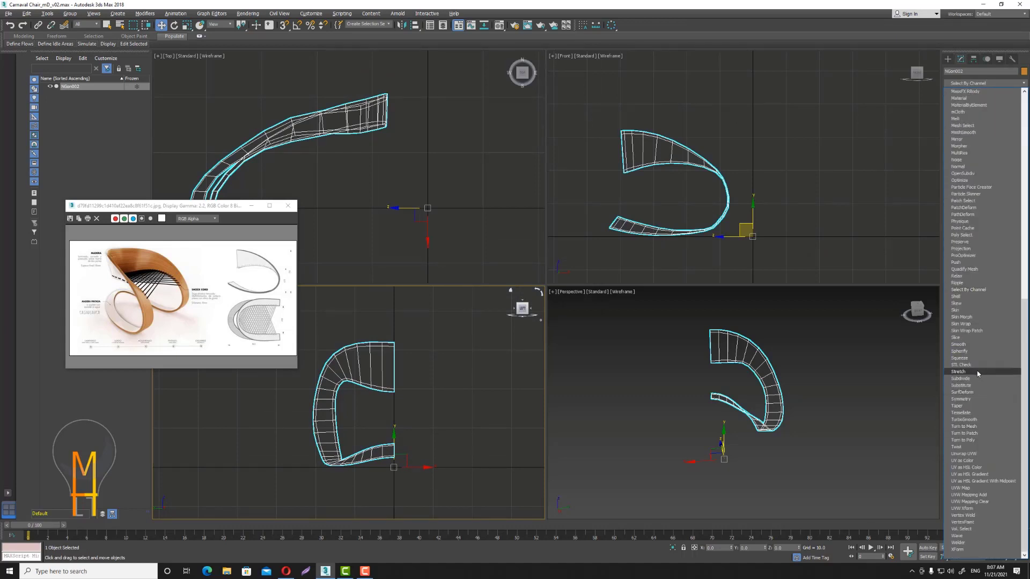
Add a Symmetry modifier mirroring across Y with Flip off, and check it in the viewports.
click(959, 399)
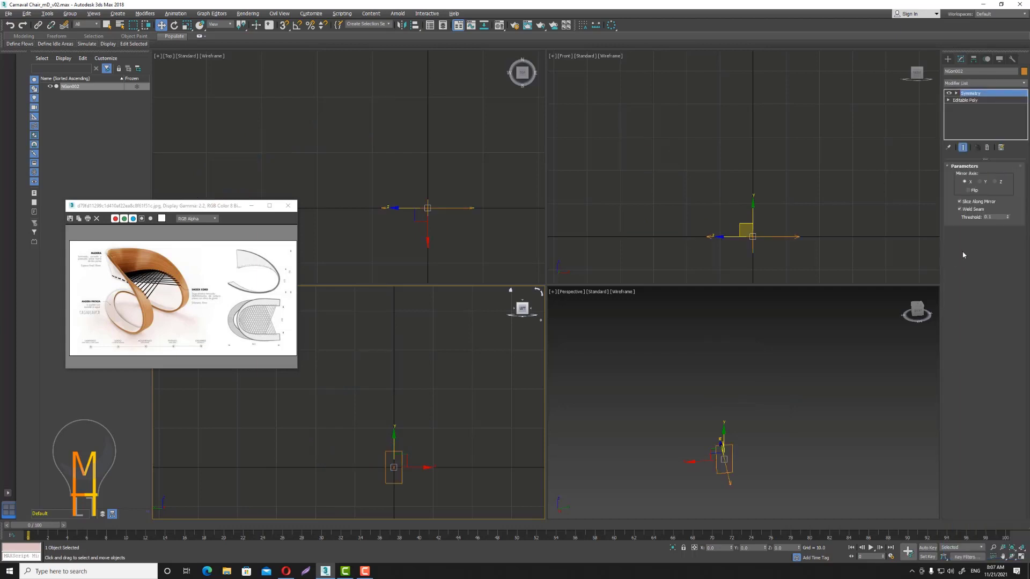
click(968, 190)
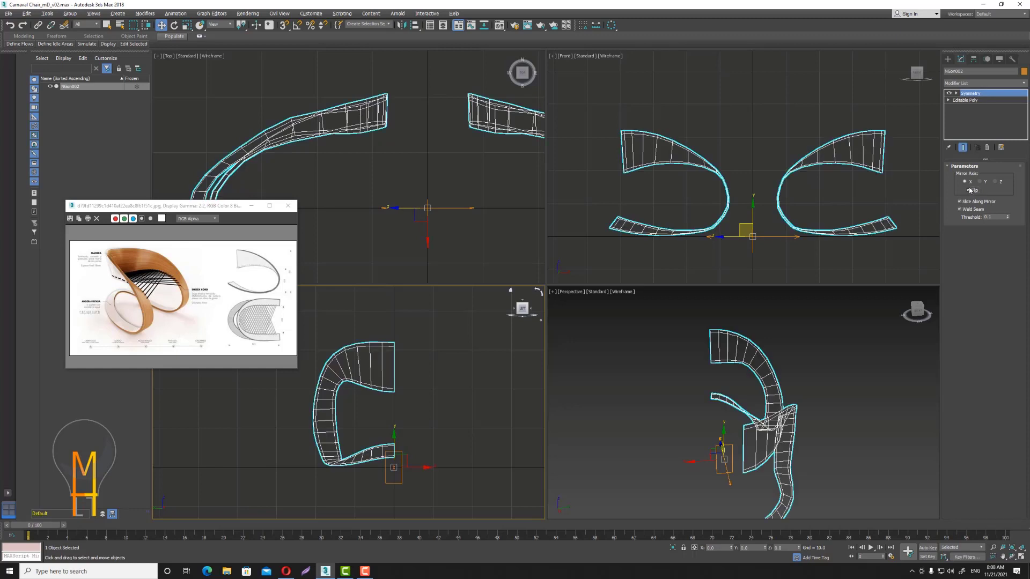
click(983, 182)
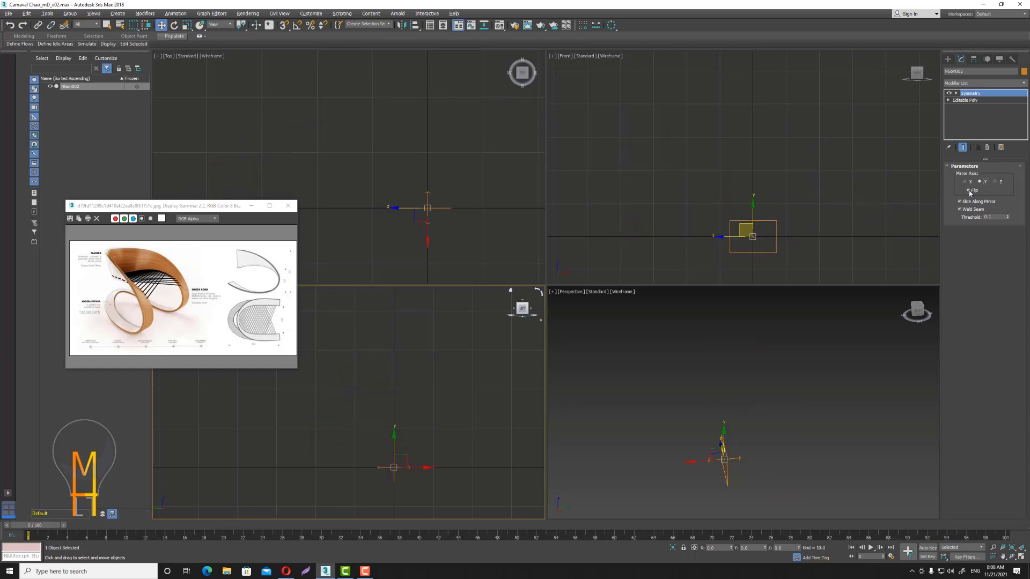
click(967, 192)
mouse_move(726, 195)
middle_down()
mouse_move(737, 163)
mouse_move(714, 162)
middle_up()
middle_drag(418, 182, 448, 144)
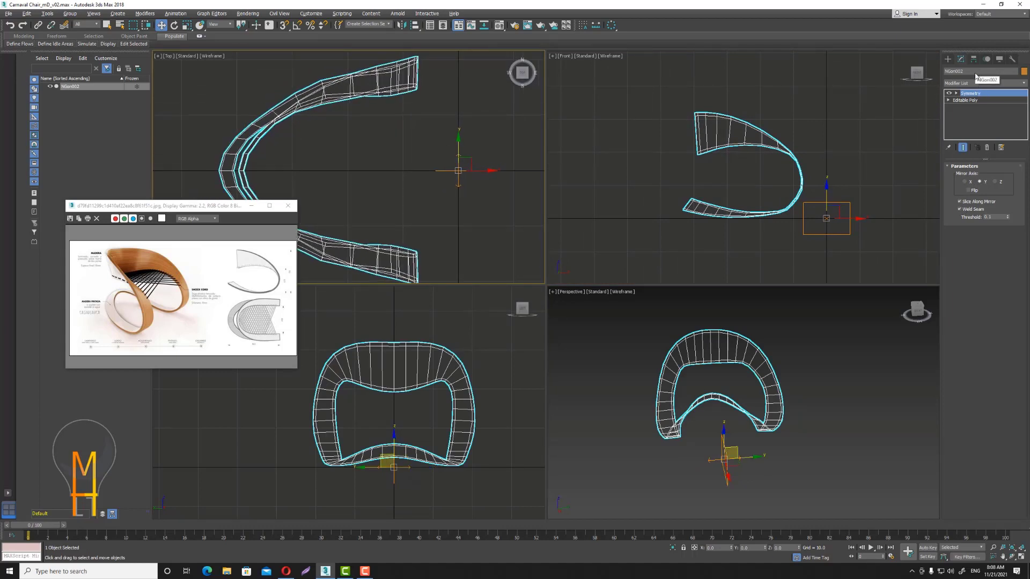
mouse_move(807, 388)
alt+middle_down()
mouse_move(765, 375)
mouse_move(815, 390)
mouse_move(799, 385)
alt+middle_up()
Collapse the Symmetry modifier into a single Editable Poly.
right_click(983, 96)
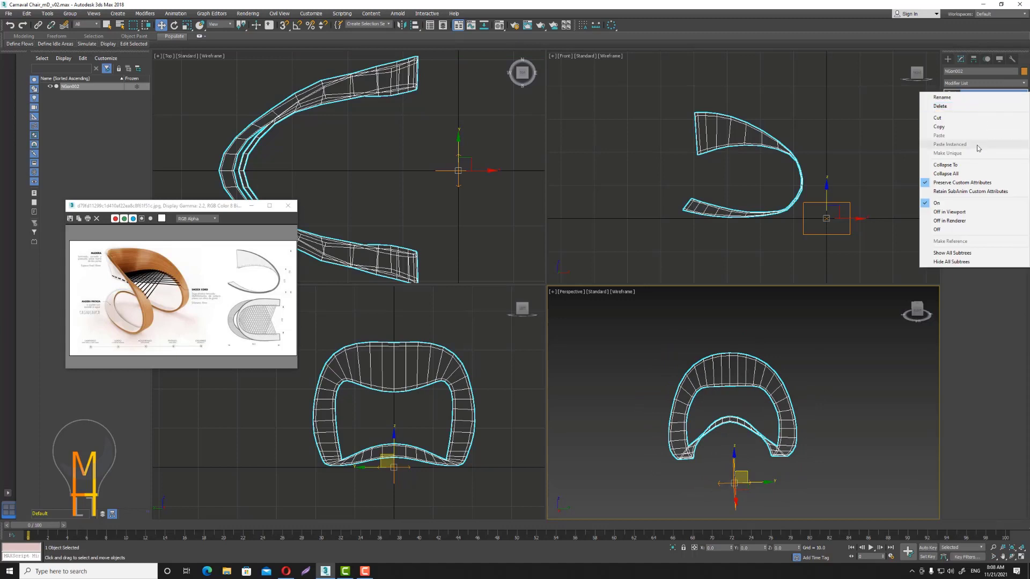
click(965, 174)
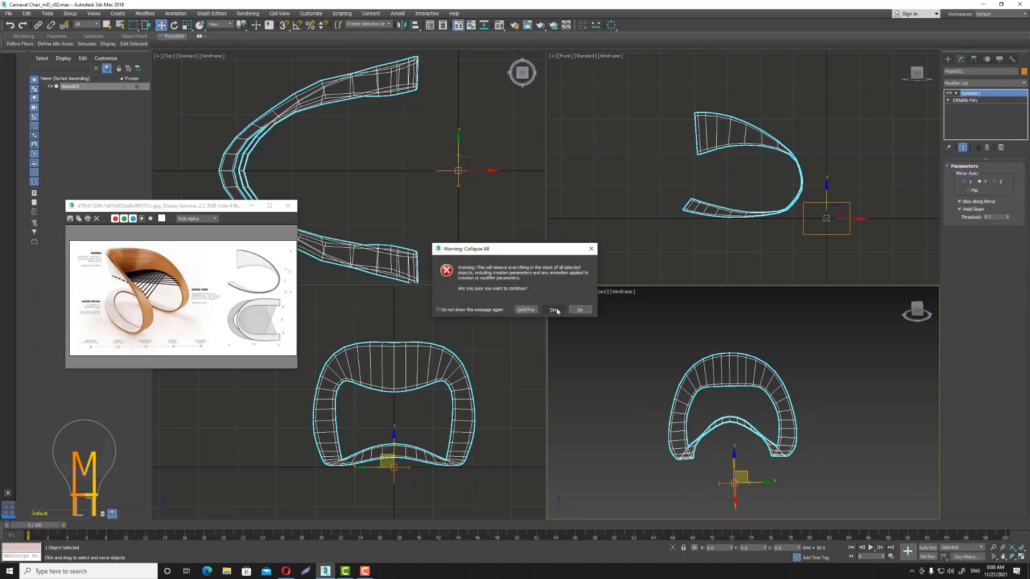
key(Return)
Shade the Perspective view and zoom and orbit to a frontal view of the orange chair.
mouse_move(798, 370)
alt+middle_down()
mouse_move(797, 356)
mouse_move(784, 358)
alt+middle_up()
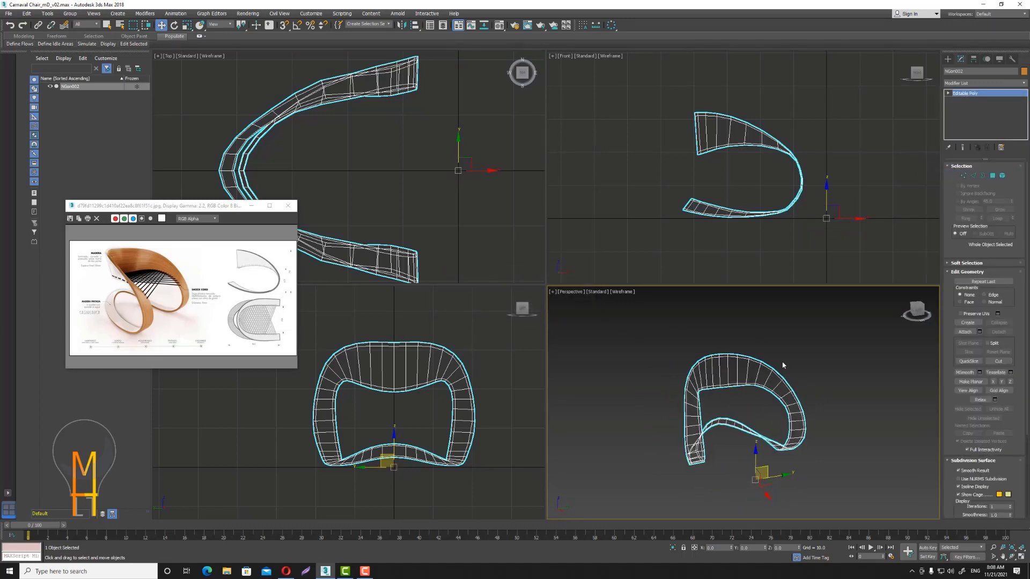
key(F3)
click(995, 547)
drag(757, 395, 750, 378)
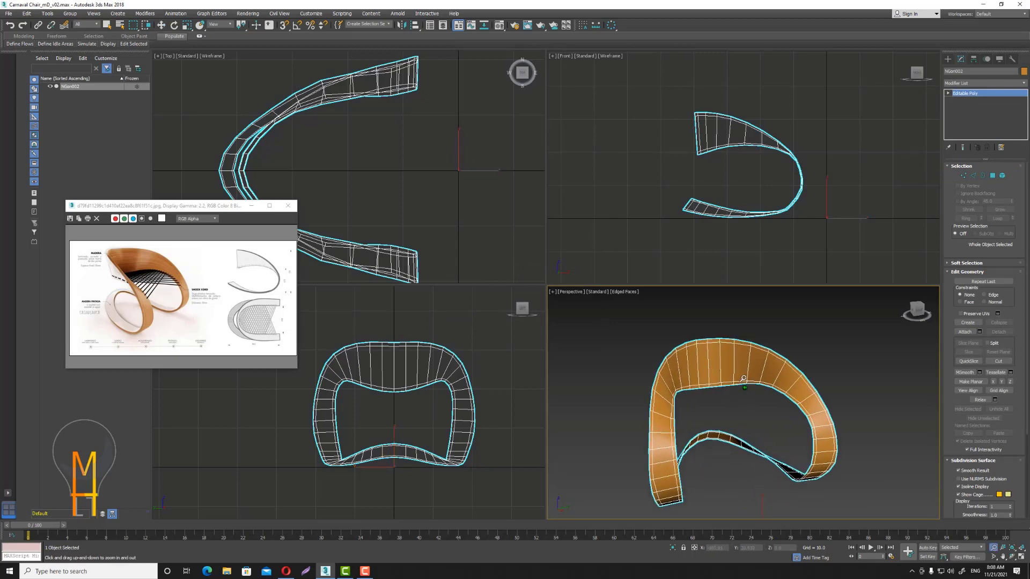
mouse_move(751, 378)
alt+middle_down()
mouse_move(727, 368)
mouse_move(674, 387)
alt+middle_up()
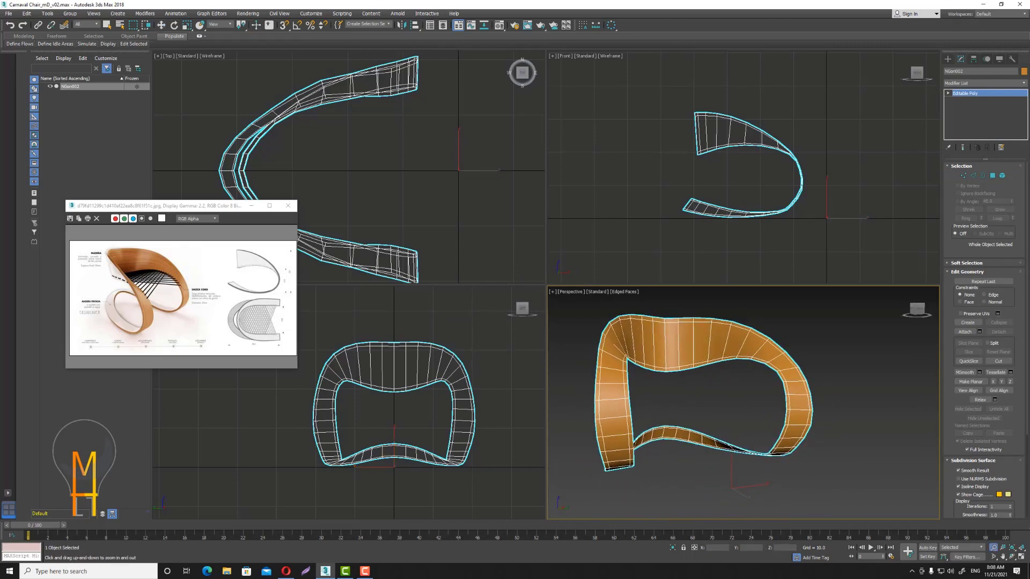
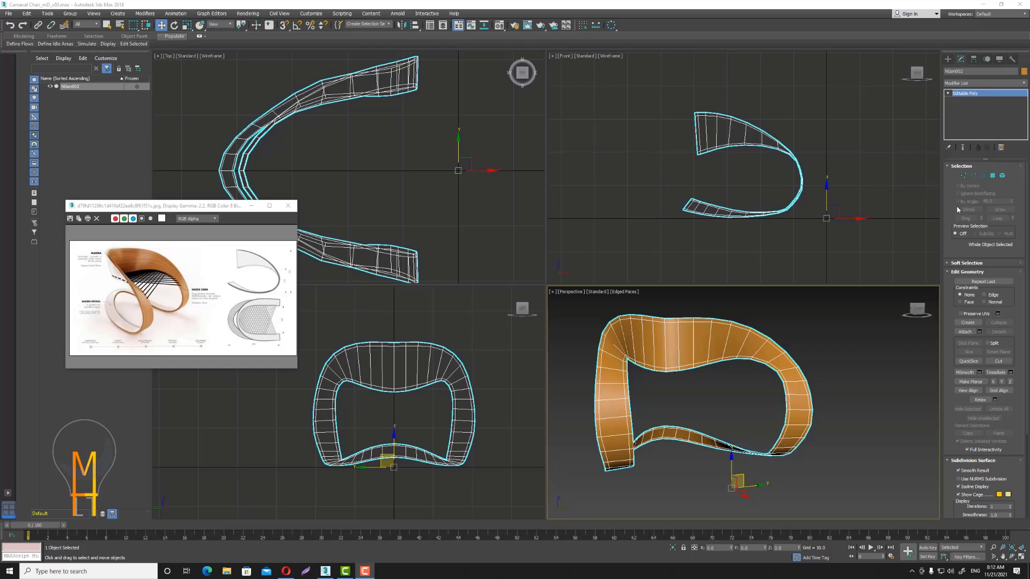
Select one full lengthwise edge loop along the ribbon chair in Edge mode.
middle_drag(455, 408, 398, 437)
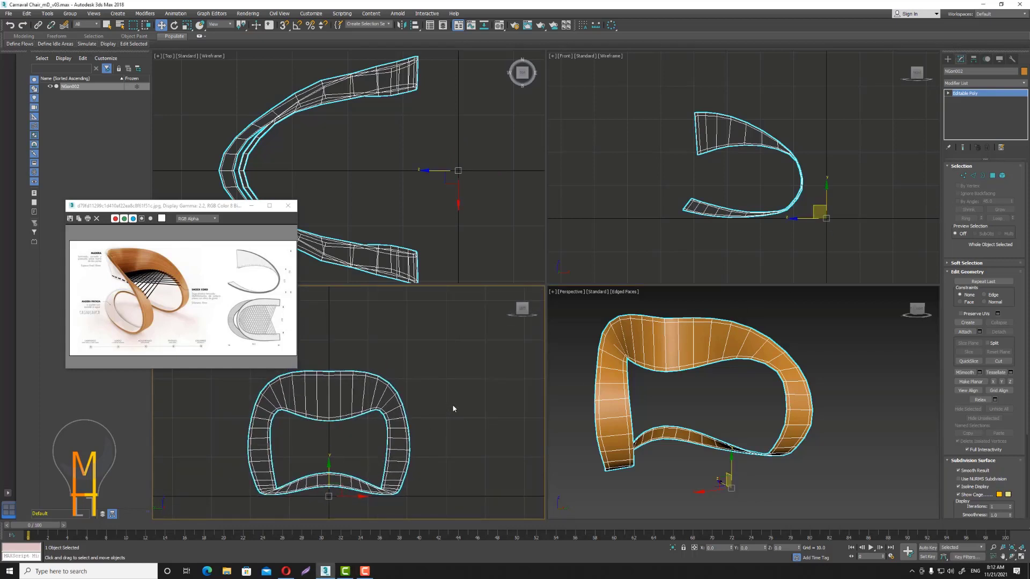
alt+middle_drag(739, 342, 799, 352)
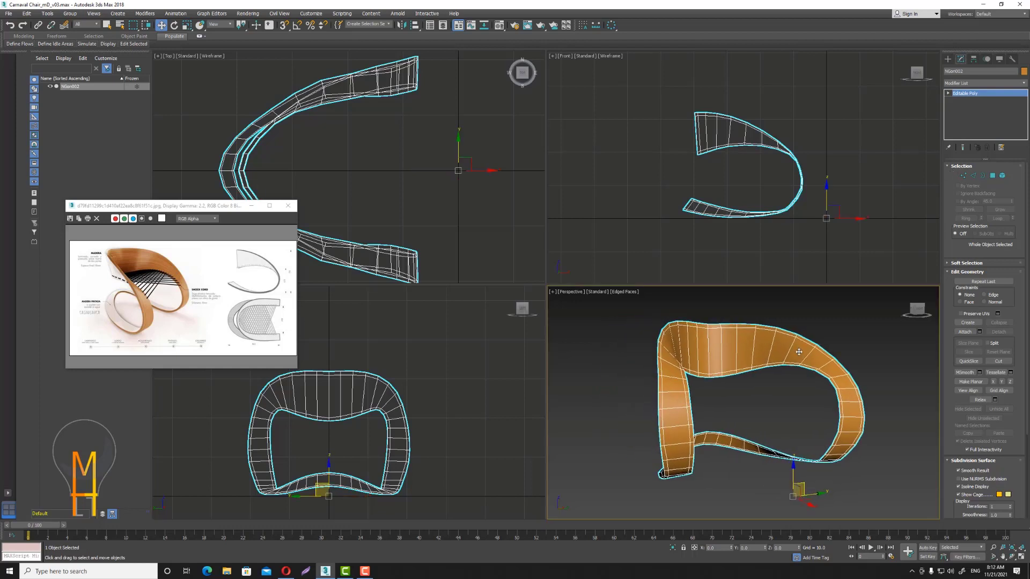
click(973, 175)
click(729, 371)
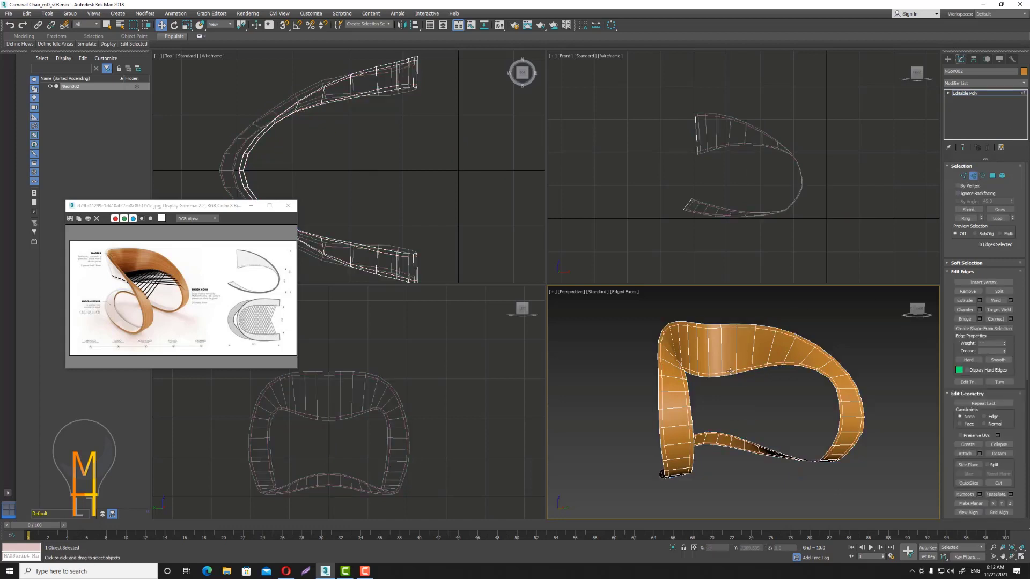
click(1000, 220)
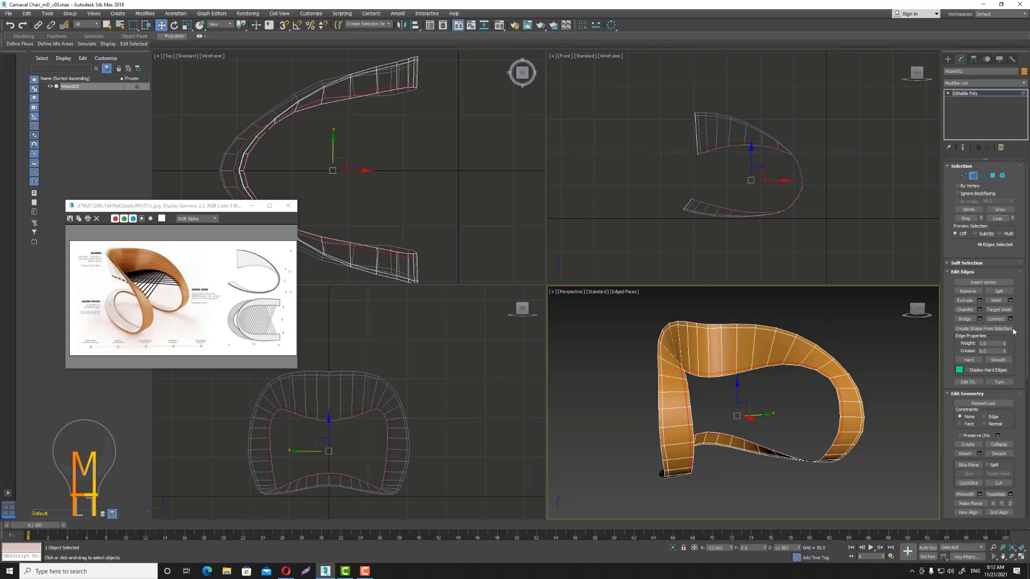
Create a linear shape, Shape001, from the selected edge loop and select it.
drag(1022, 386, 1022, 257)
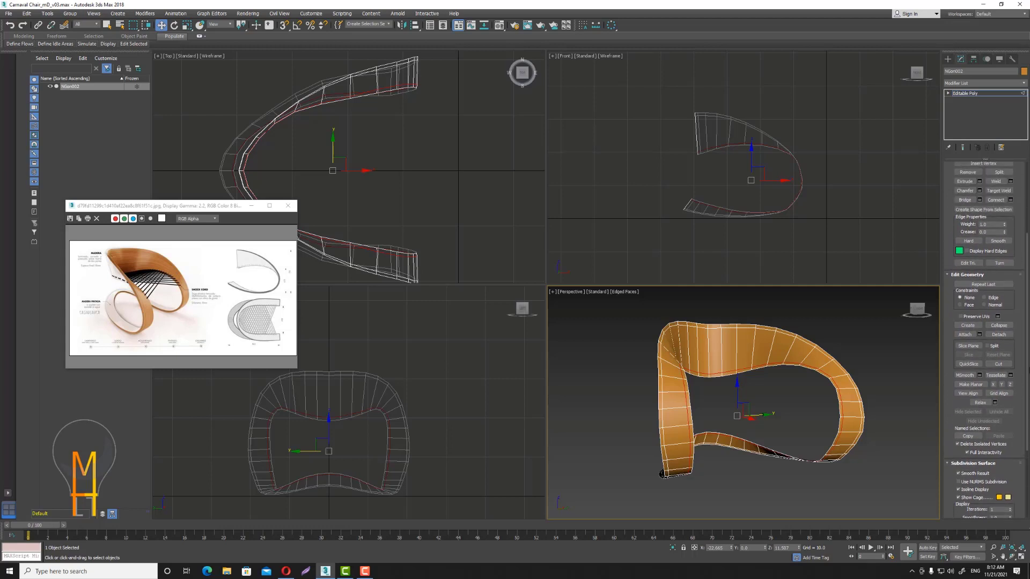
scroll(983, 338, up, 1)
scroll(970, 225, up, 1)
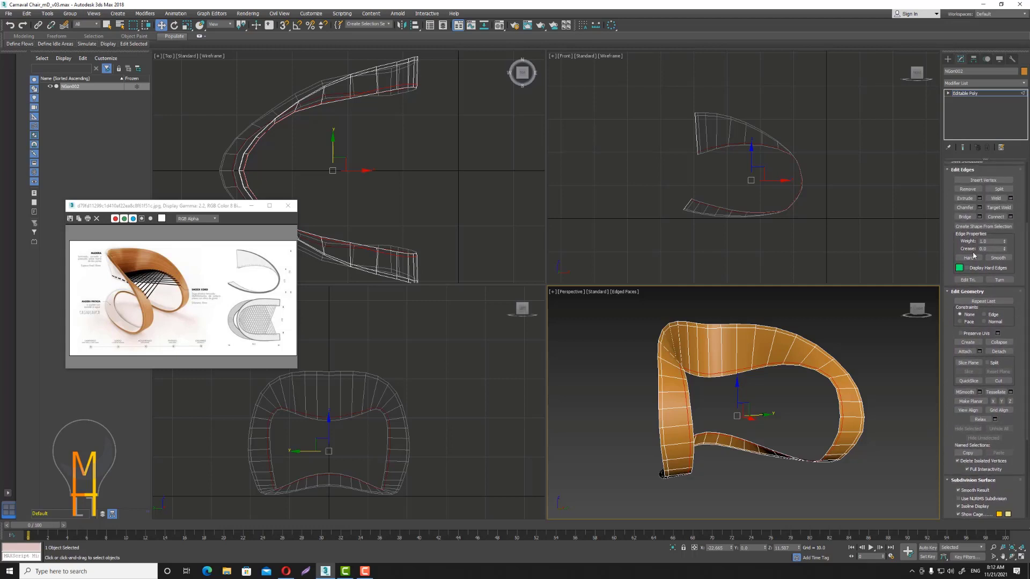
click(972, 227)
click(529, 285)
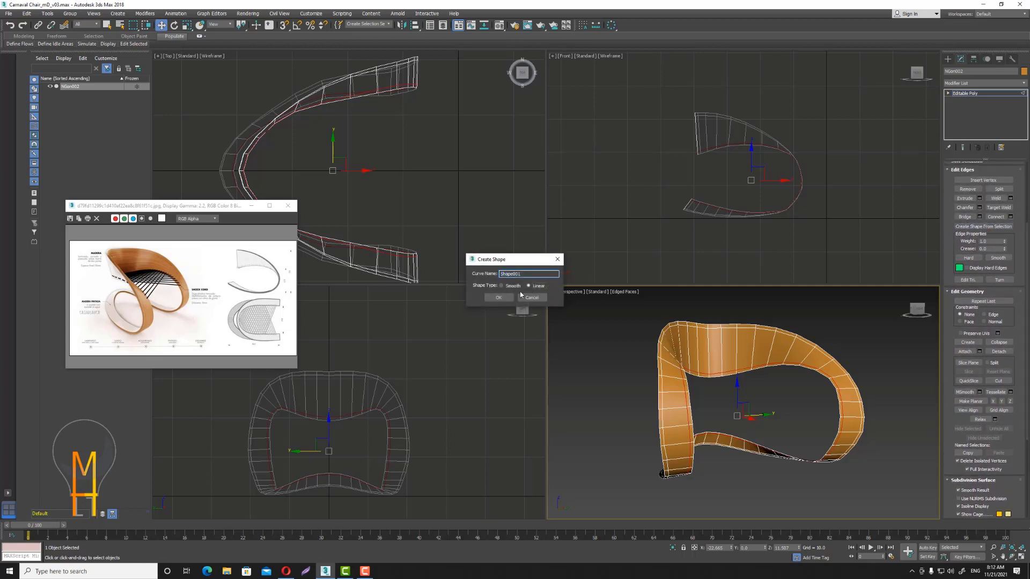
click(498, 298)
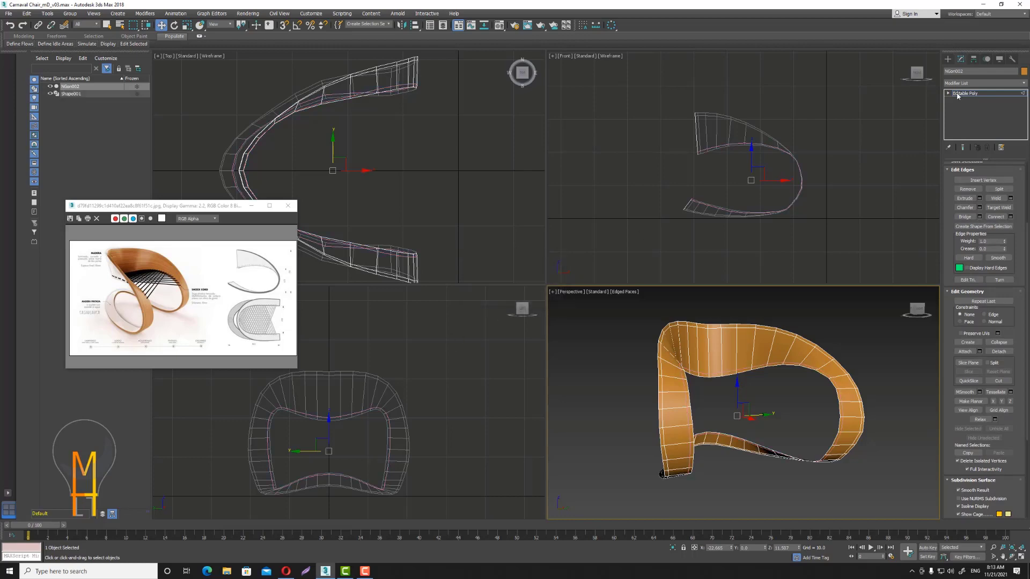
click(861, 253)
click(773, 364)
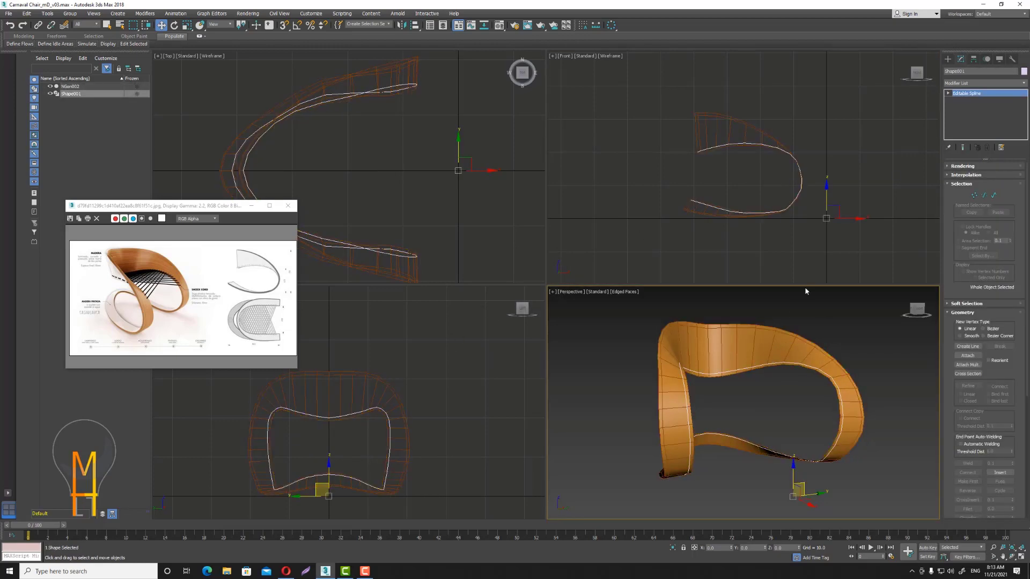
Delete Shape001's bottom segments and leftover end segments, leaving the open upper curve.
click(974, 195)
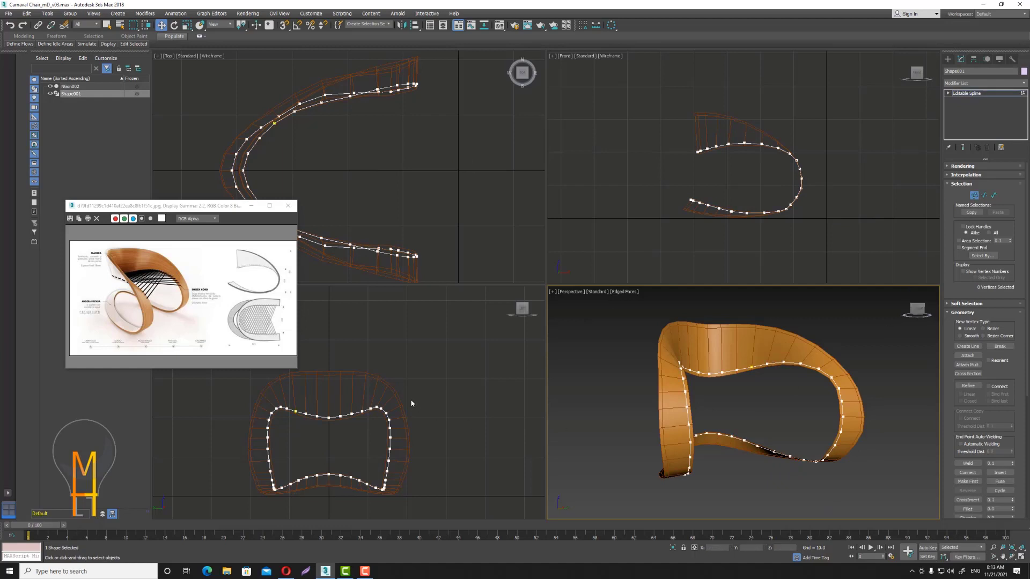
middle_drag(413, 403, 443, 382)
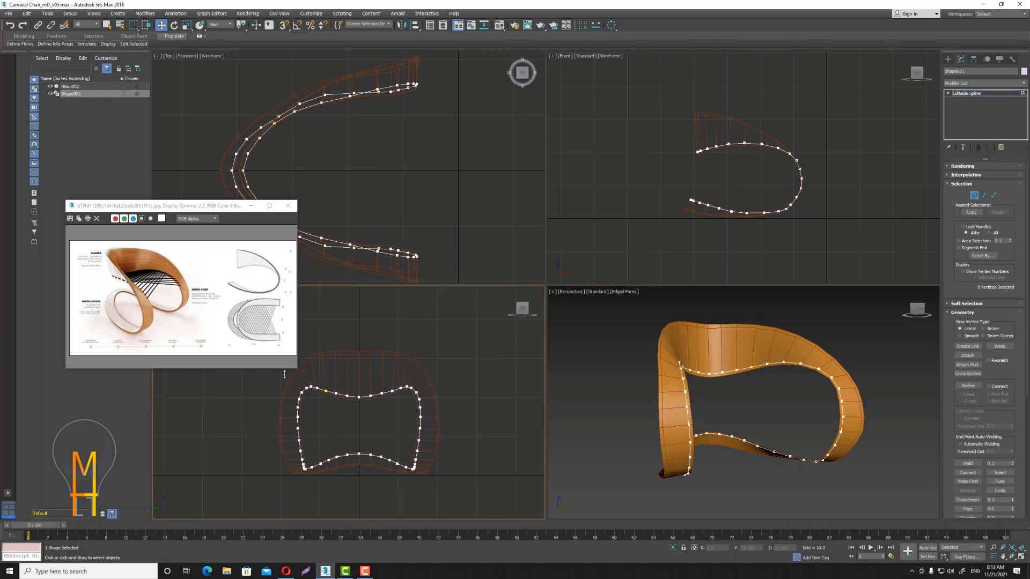
key(2)
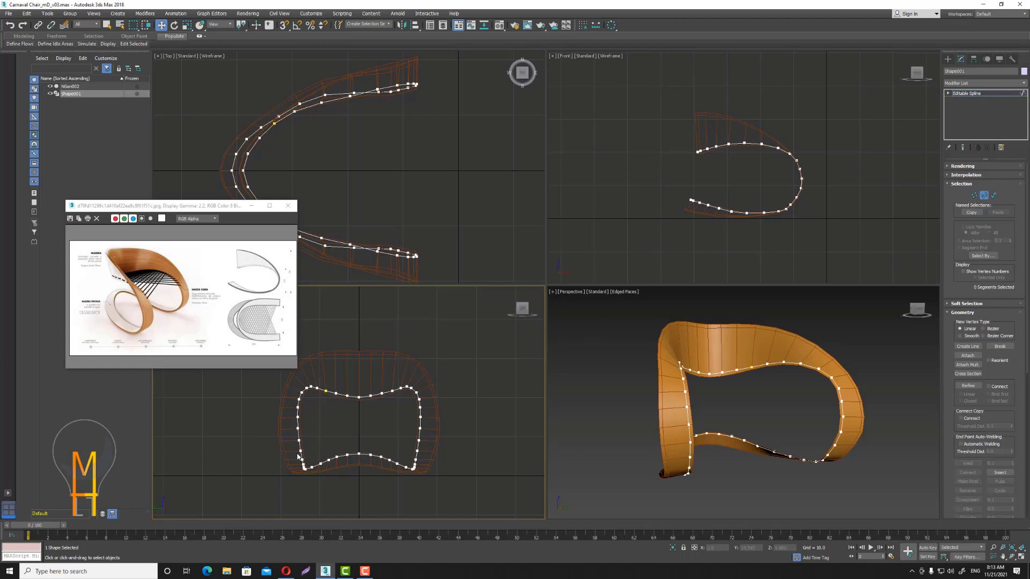
drag(297, 456, 439, 500)
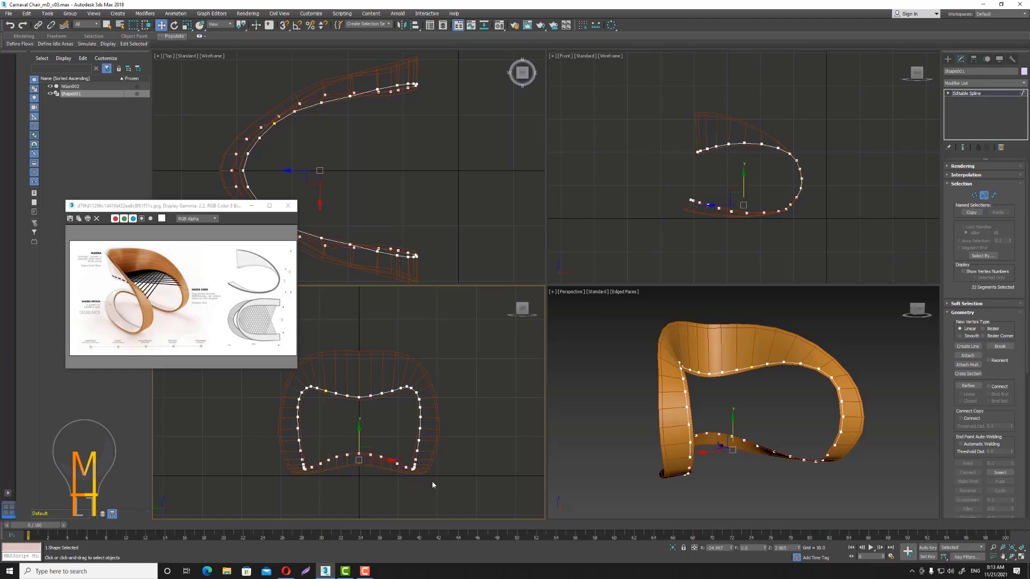
key(Delete)
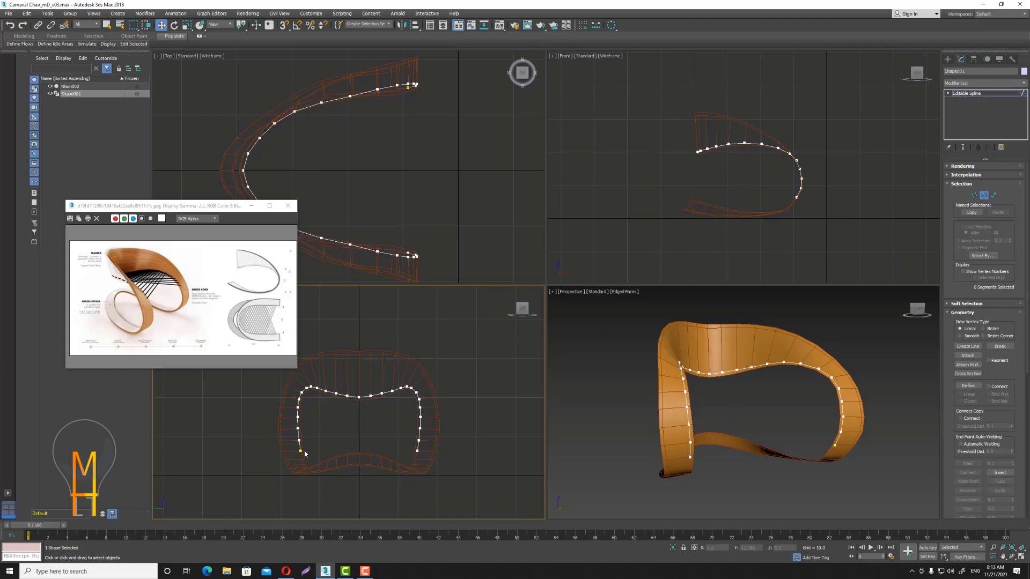
drag(362, 459, 446, 481)
key(Delete)
Recentre the views, pick upper-curve segments, and maximize the Left side viewport.
alt+middle_drag(766, 425, 758, 439)
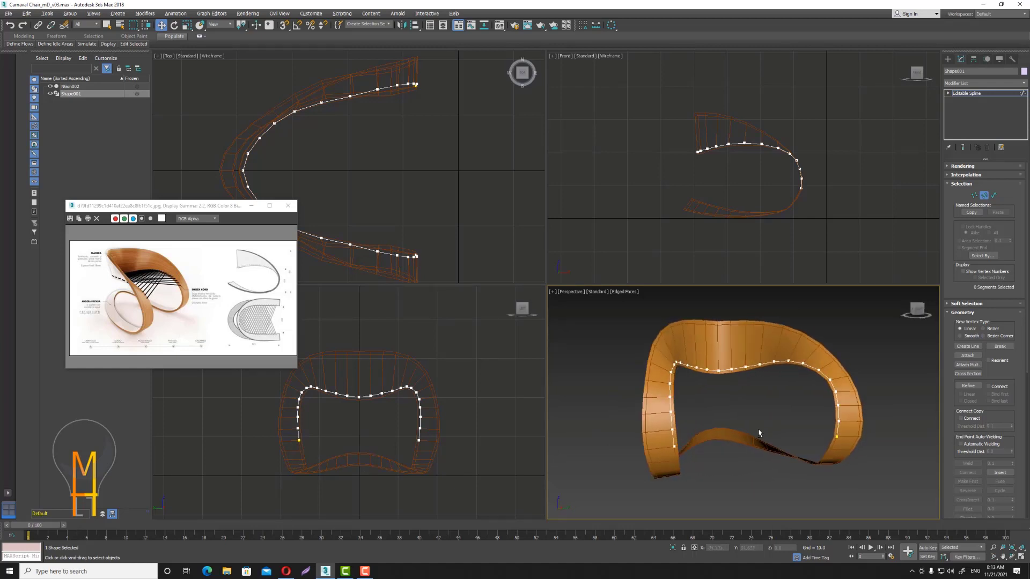
middle_drag(408, 196, 442, 185)
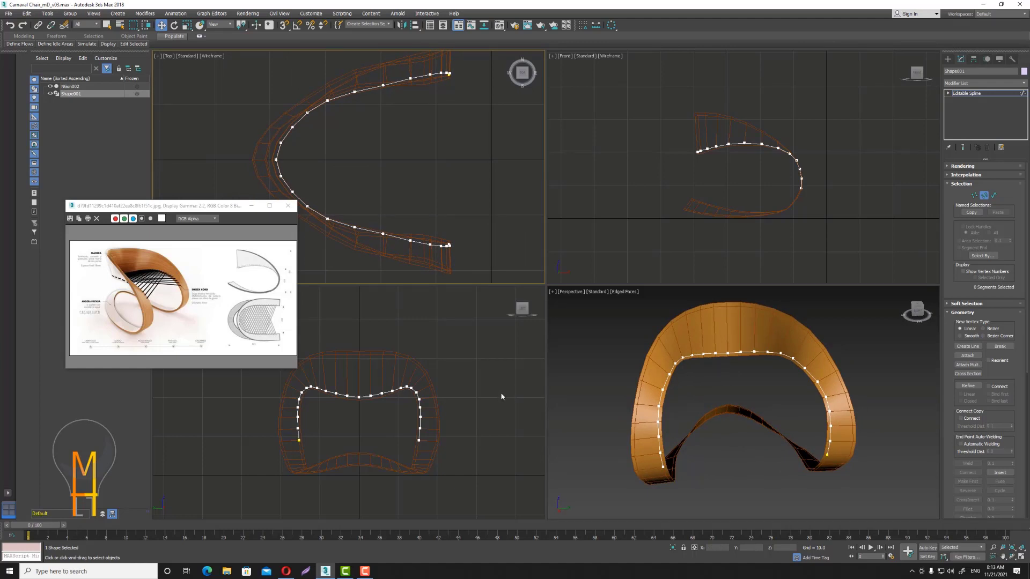
click(292, 380)
drag(353, 460, 356, 468)
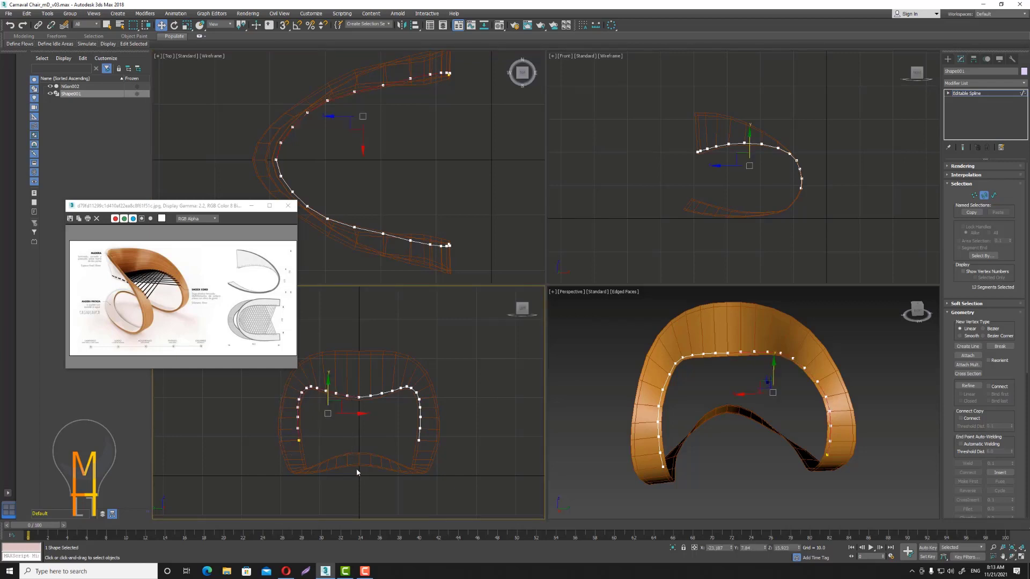
click(1021, 557)
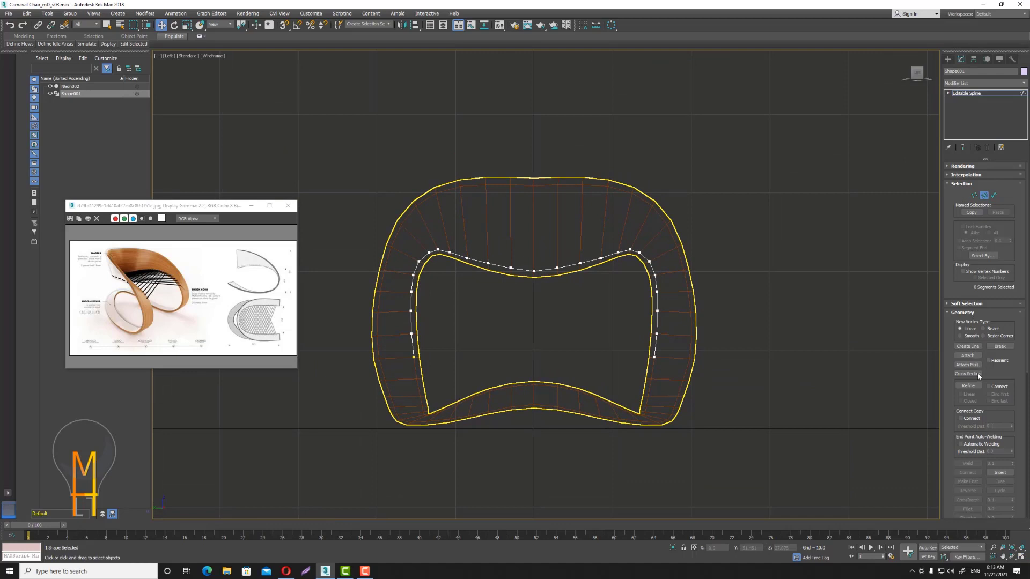
Draw a vertex-snapped straight line joining the two lower ends and weld its endpoints.
click(974, 195)
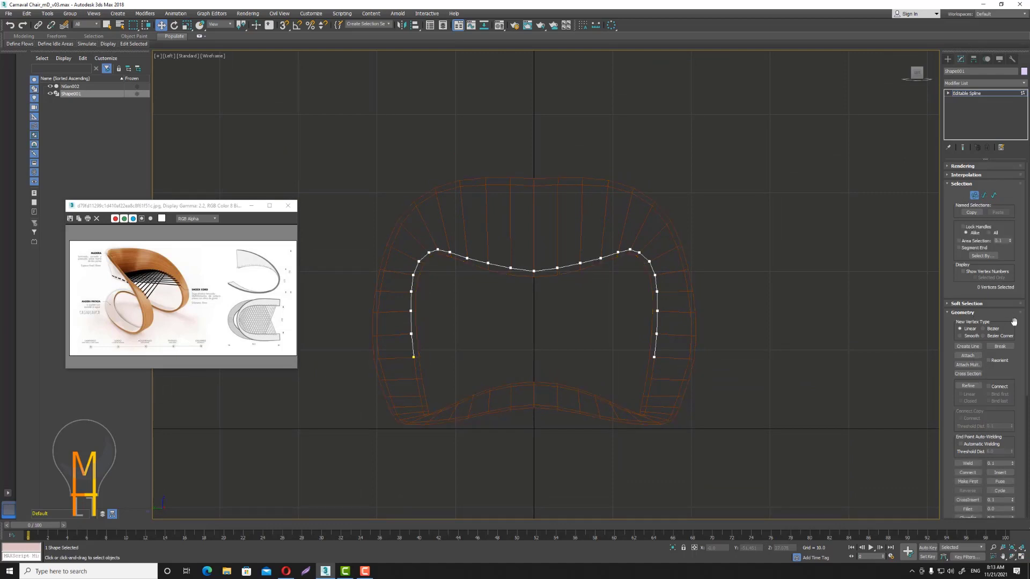
click(977, 346)
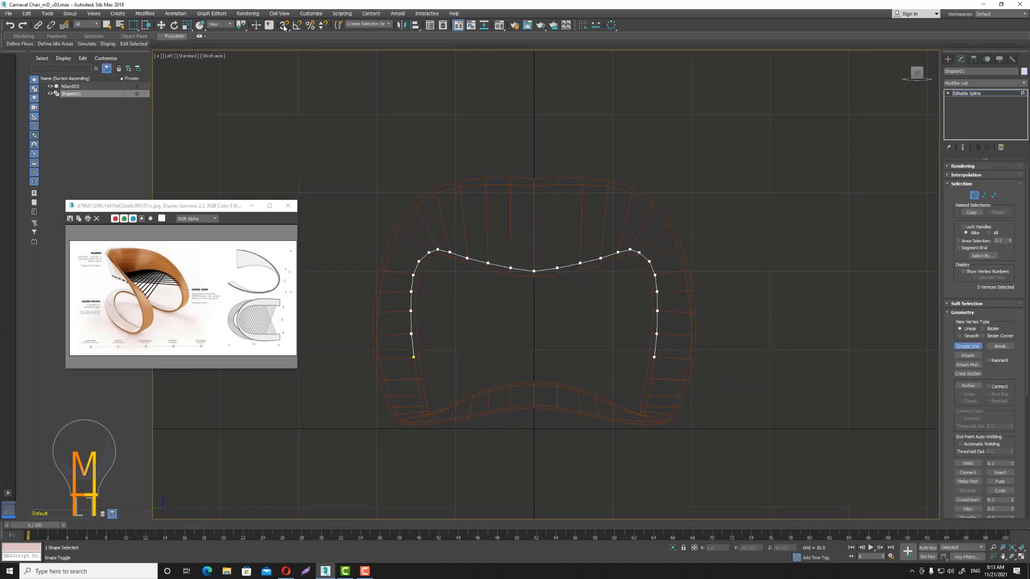
key(s)
click(413, 357)
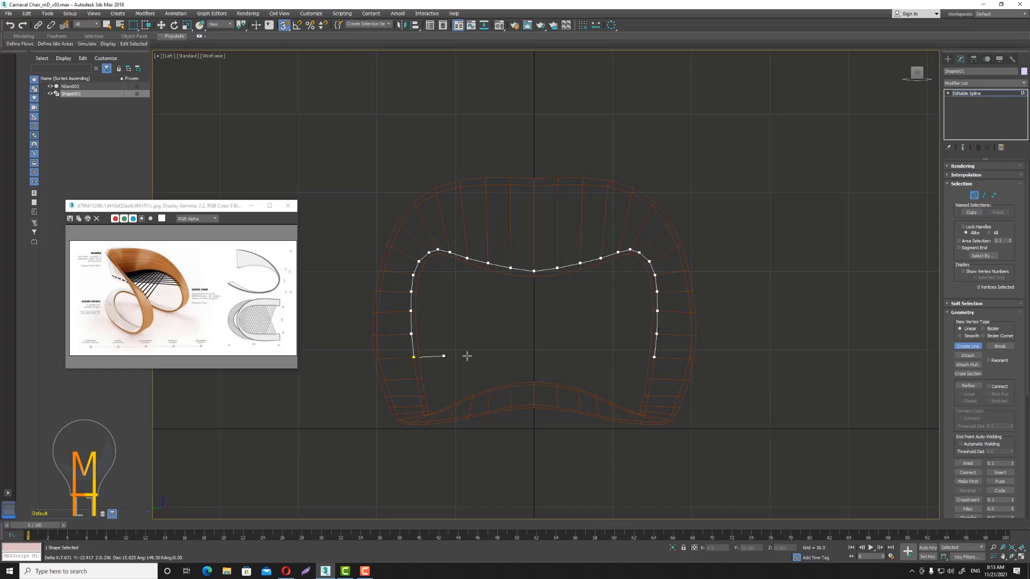
click(654, 356)
right_click(653, 356)
click(504, 311)
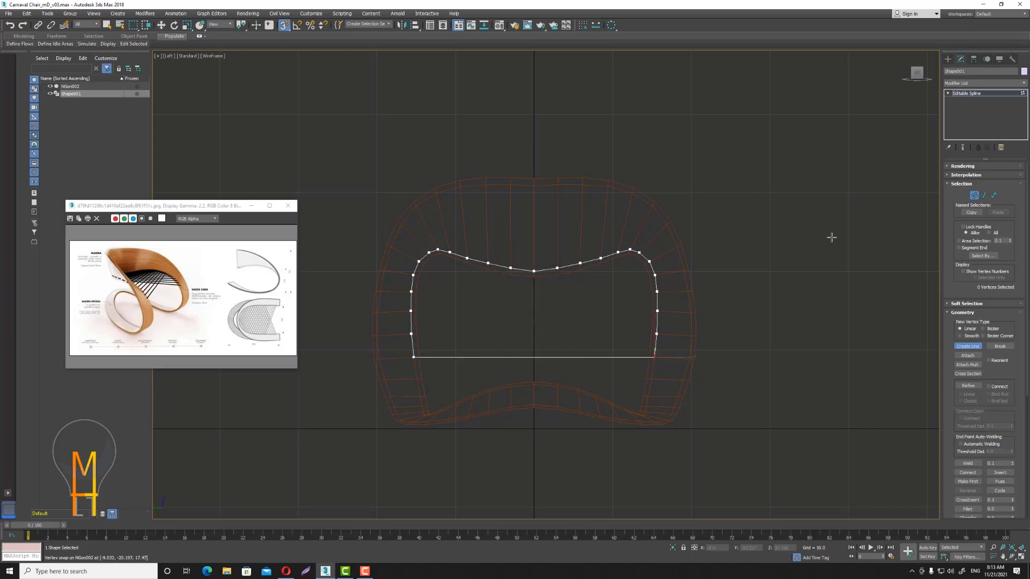
click(983, 195)
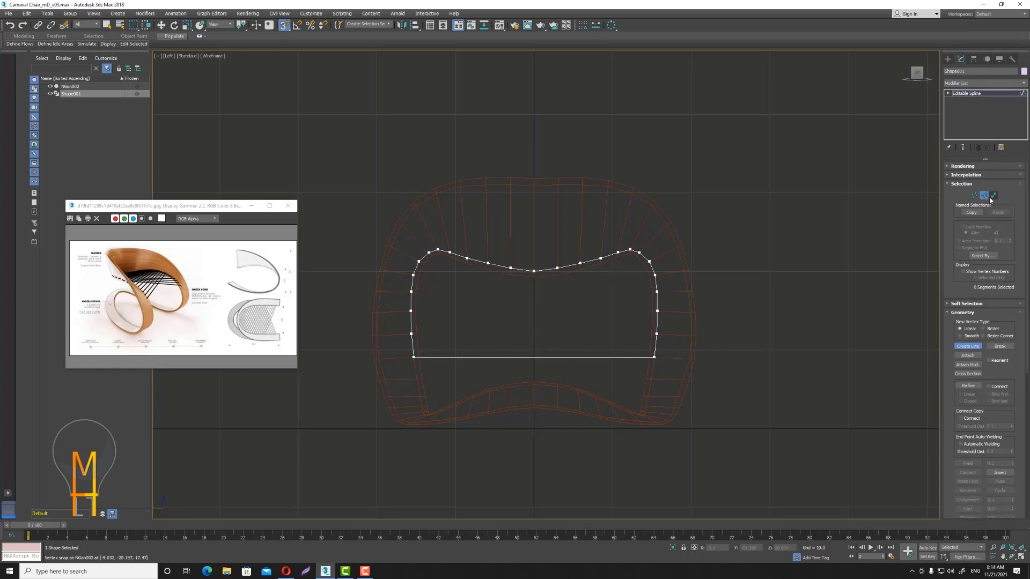
Adjust Shape001's interpolation steps and select the new straight bottom segment.
click(982, 176)
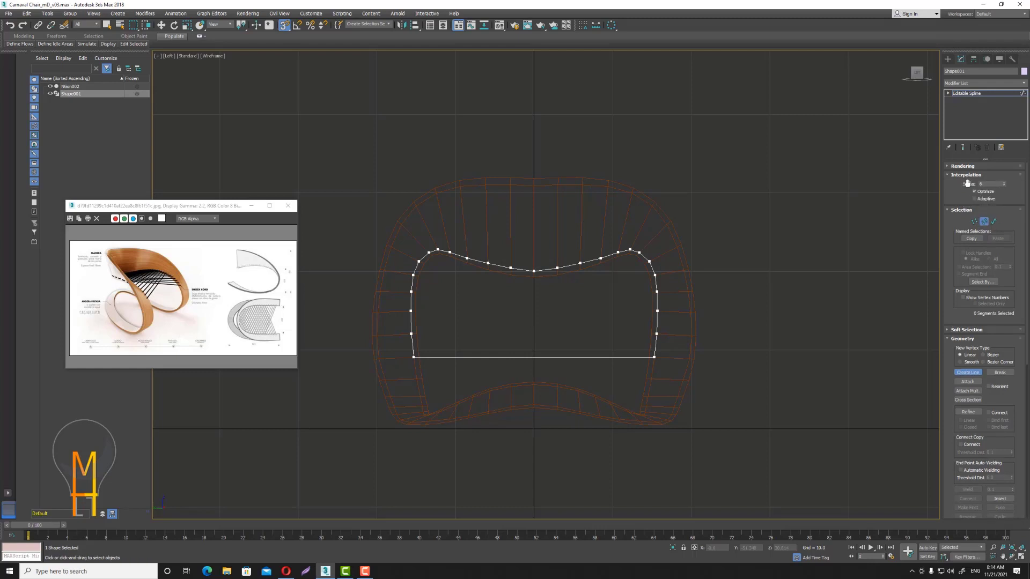
double_click(990, 183)
click(968, 372)
key(w)
click(571, 358)
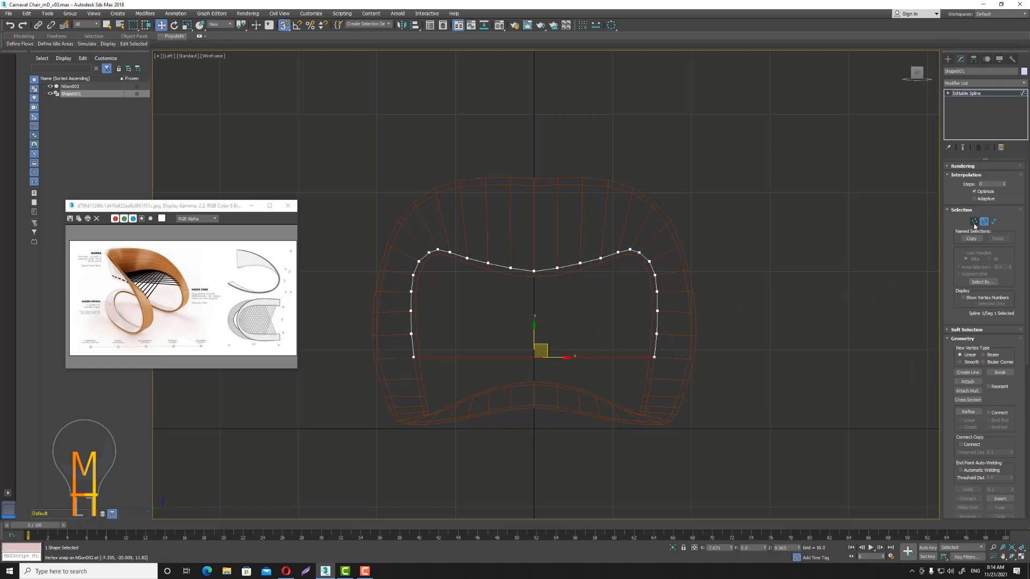
scroll(1025, 298, down, 3)
scroll(982, 376, down, 5)
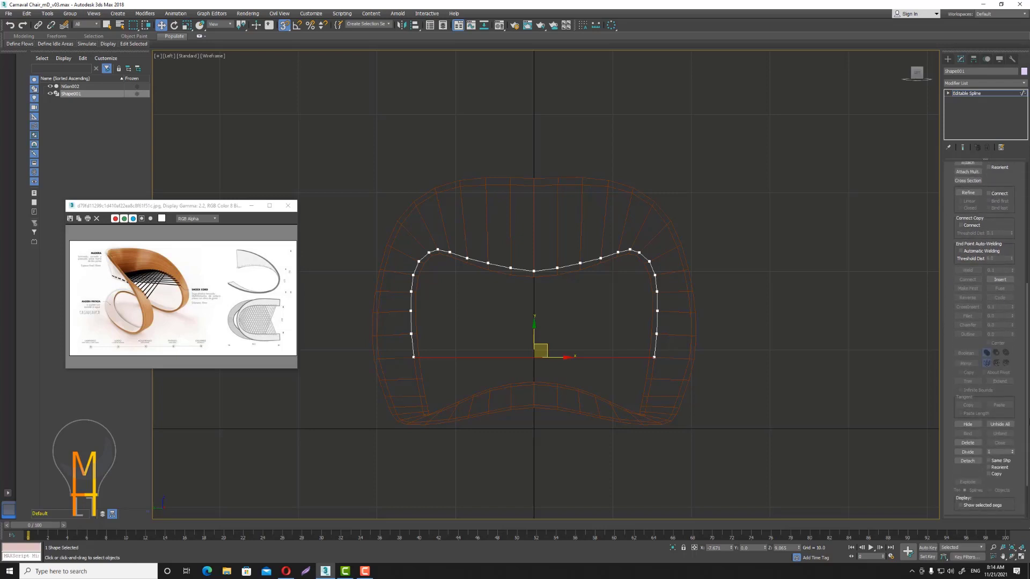
scroll(981, 432, down, 2)
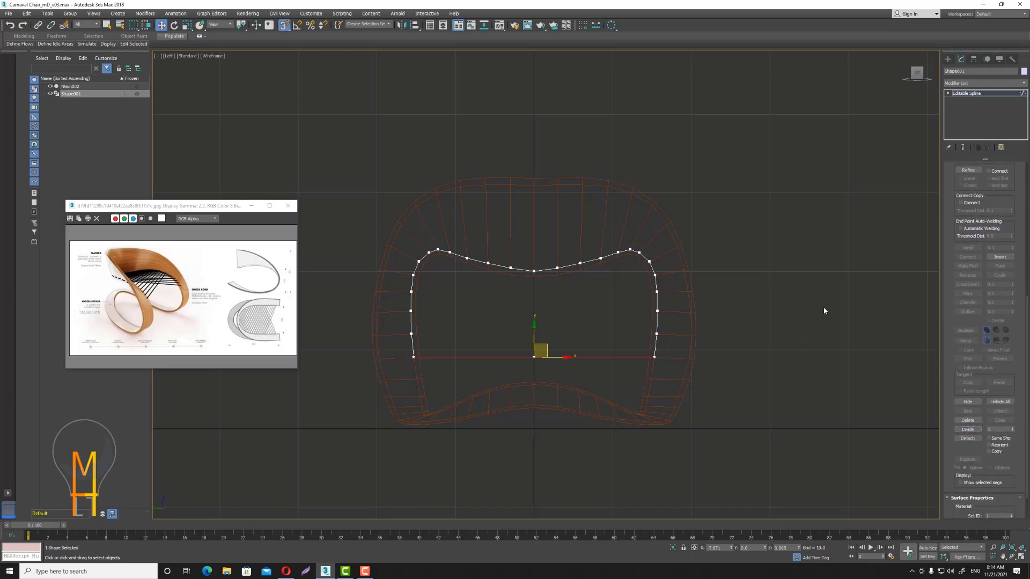
click(947, 94)
click(968, 101)
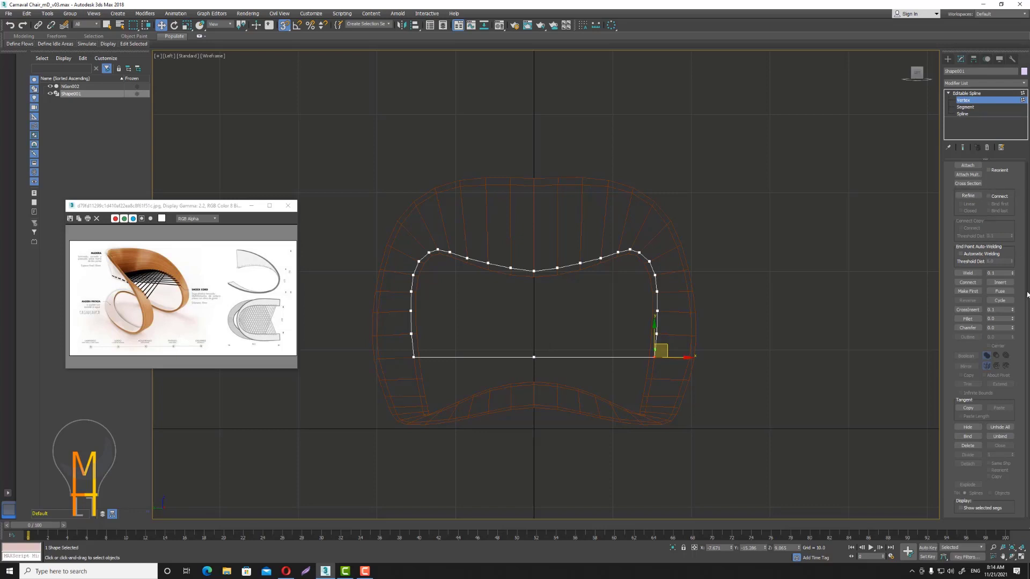
scroll(1027, 294, up, 3)
Draw a vertical centre line from the top-centre vertex to the bottom-centre vertex.
click(968, 253)
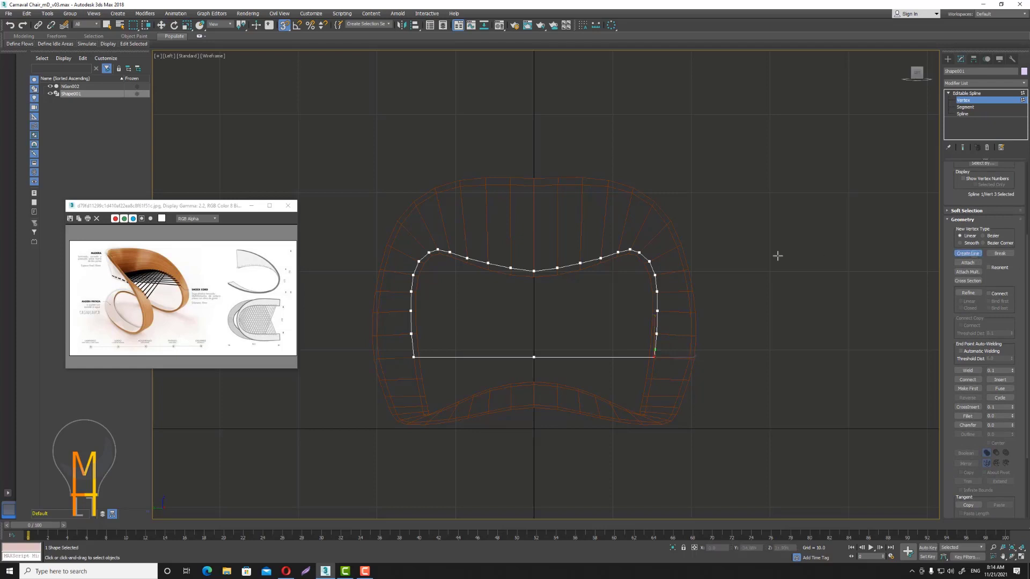
click(533, 271)
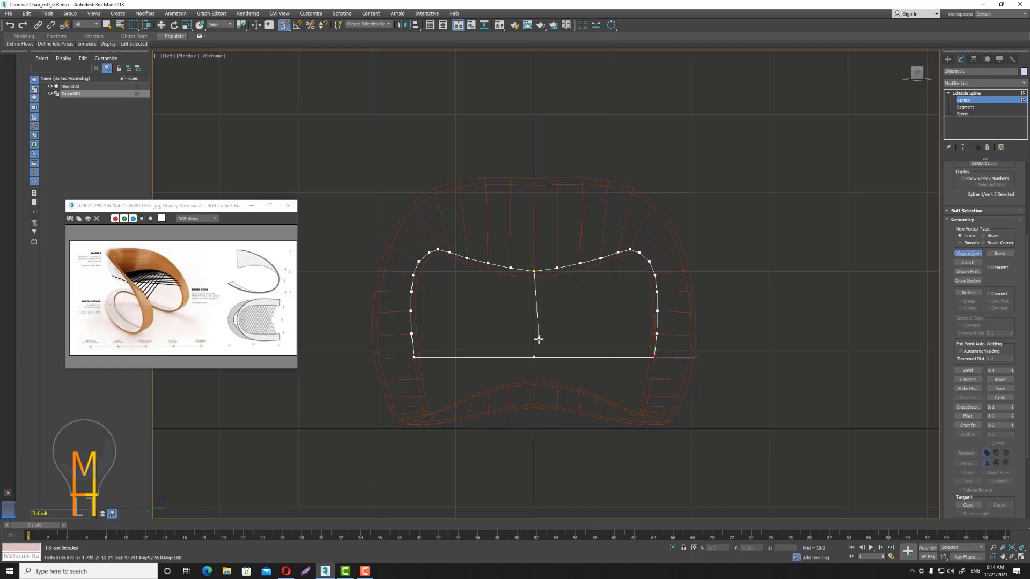
click(533, 357)
click(959, 251)
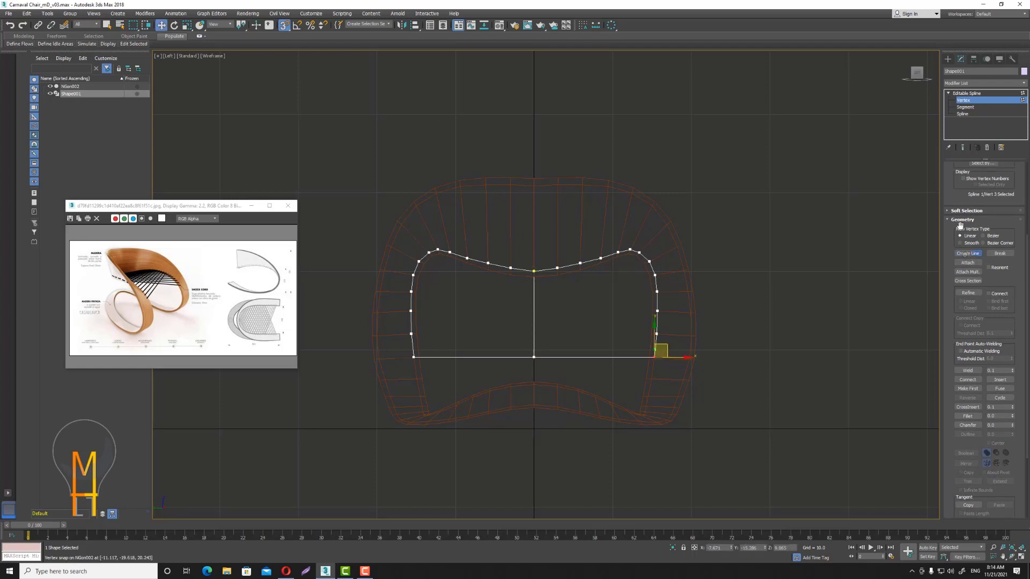
Delete the outline's left-half segments and zoom in on the remaining right half.
key(2)
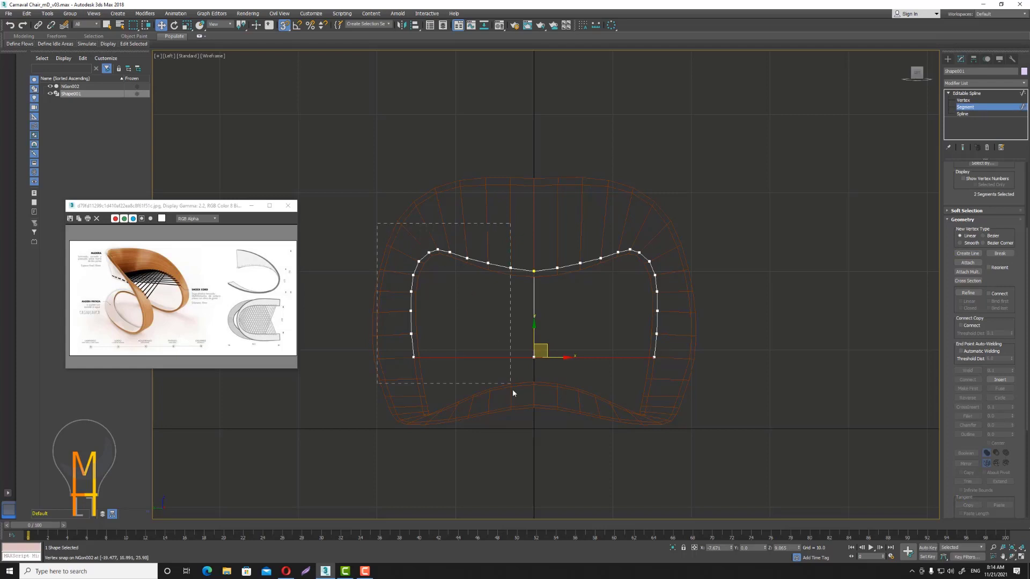
drag(512, 393, 515, 421)
key(Delete)
middle_drag(609, 309, 564, 298)
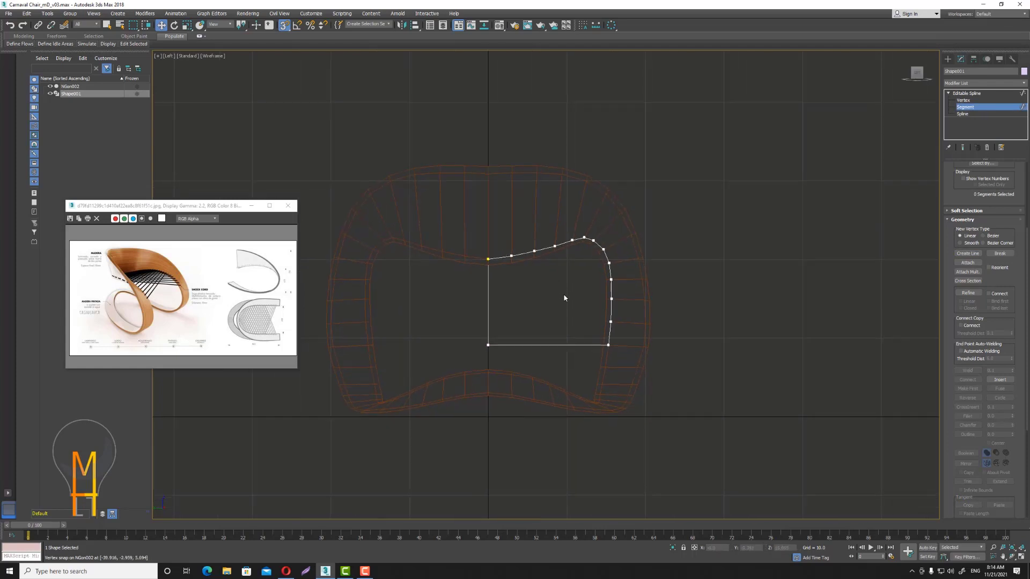
key(alt+z)
drag(530, 279, 526, 234)
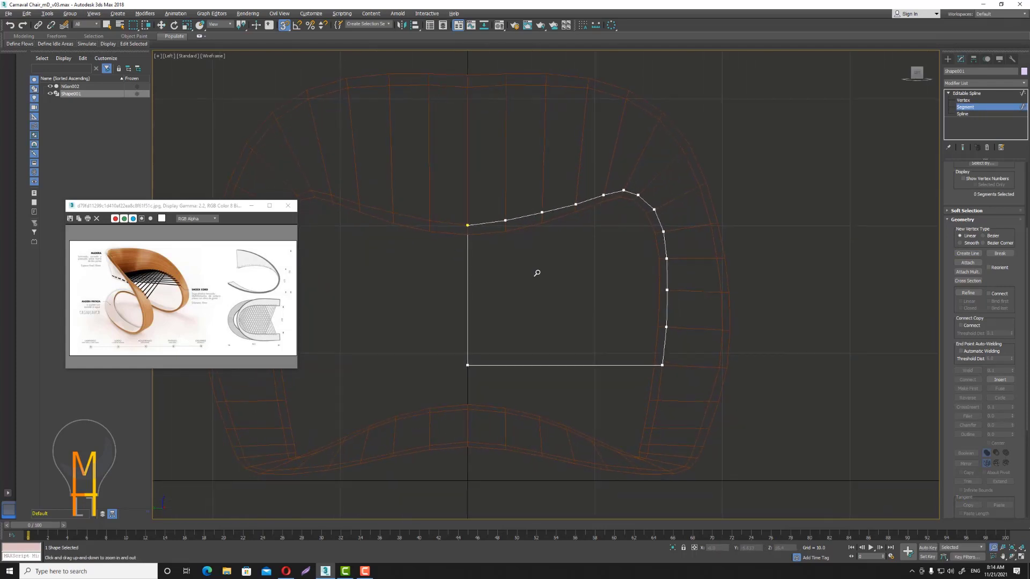
key(w)
Restore the four viewports and refine three new points onto the left vertical edge.
click(1021, 558)
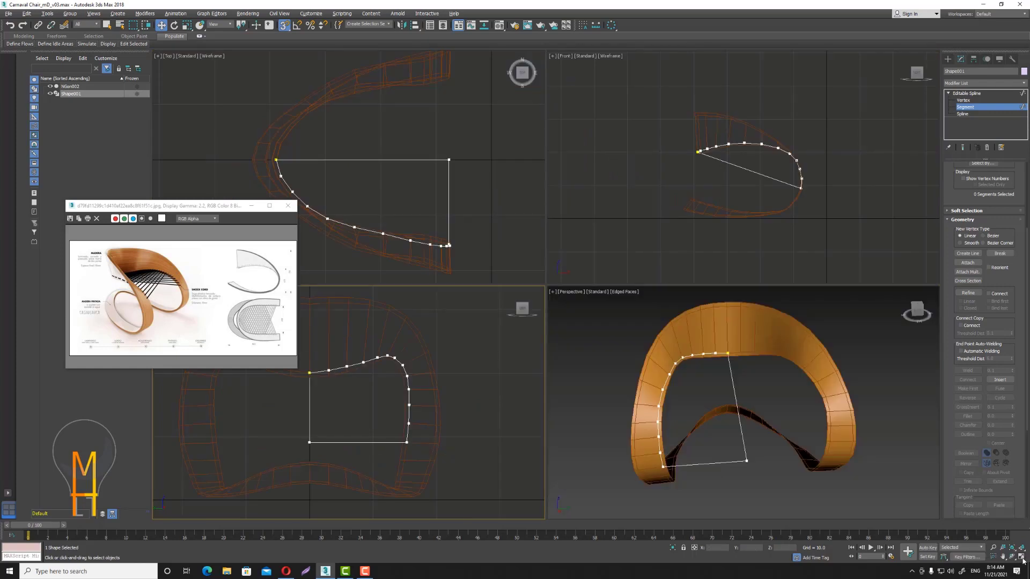
mouse_move(819, 431)
alt+middle_down()
mouse_move(814, 401)
mouse_move(857, 394)
alt+middle_up()
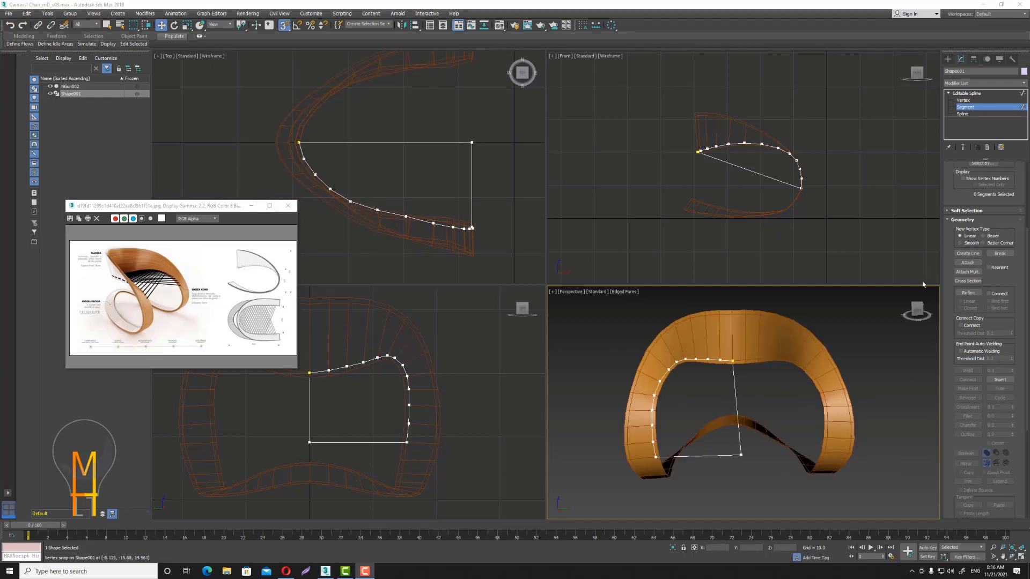
click(968, 293)
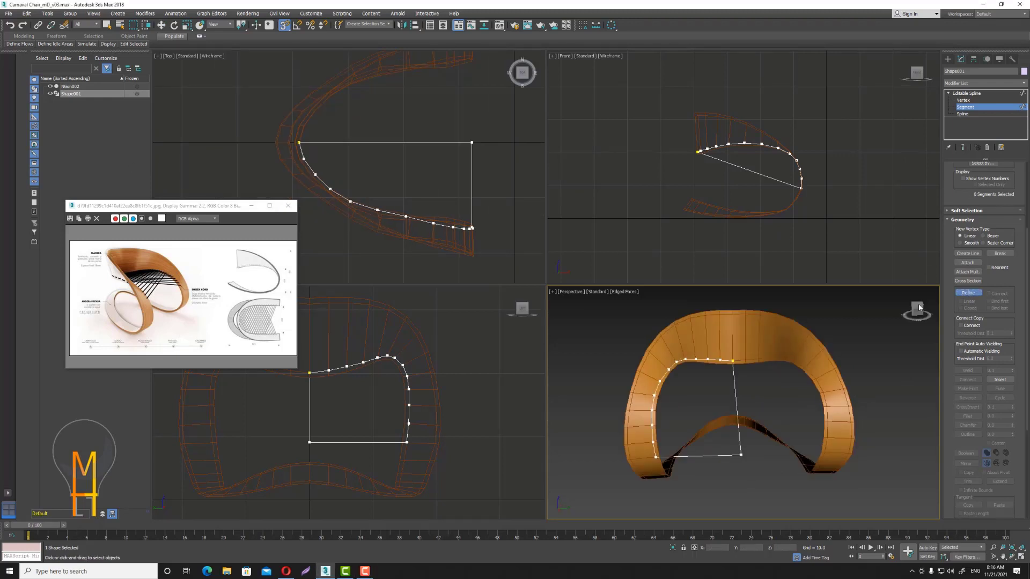
click(311, 428)
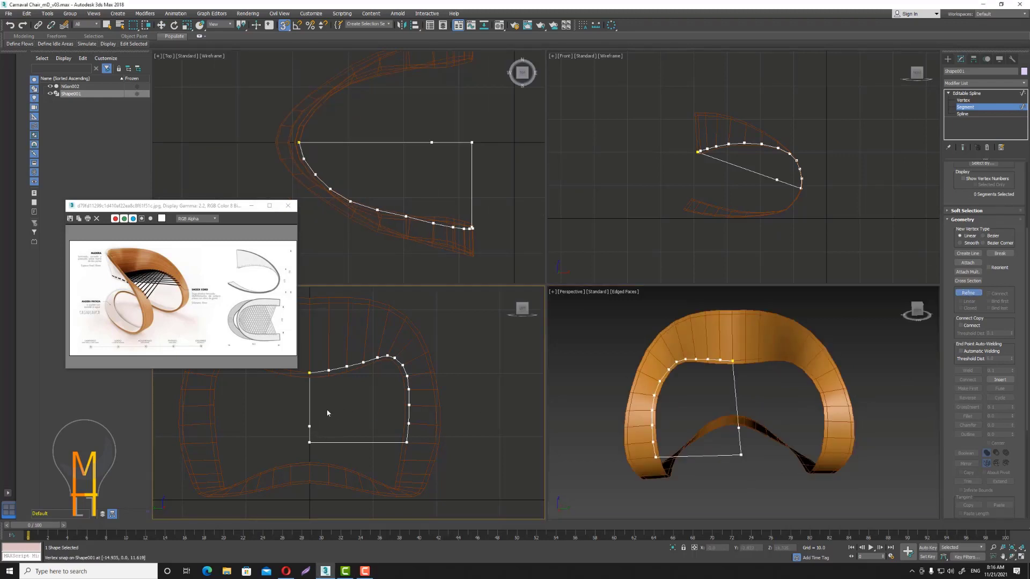
click(309, 408)
click(309, 393)
key(s)
key(w)
Undo the extra points and select the top straight segment.
drag(451, 126, 331, 167)
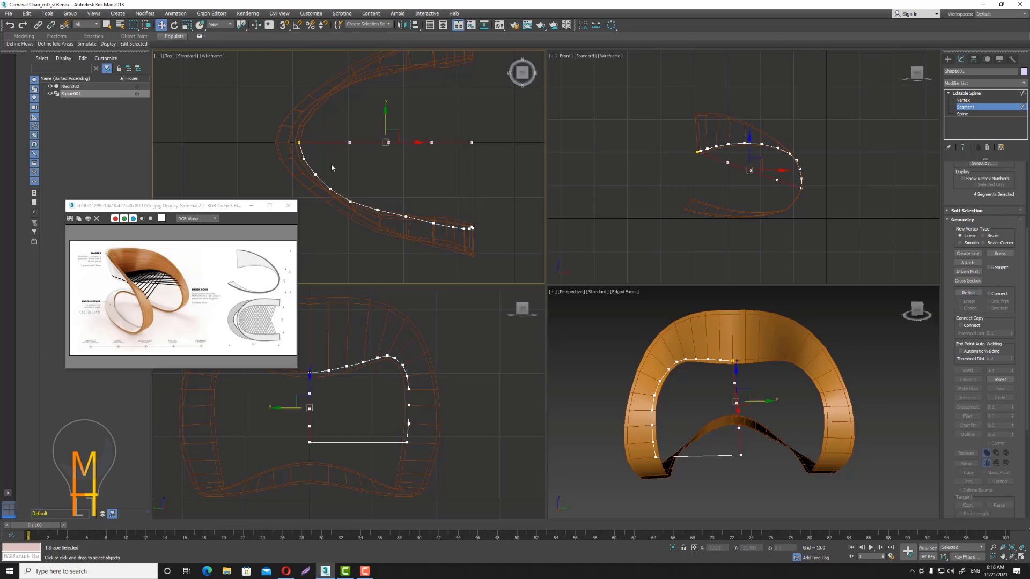
click(964, 100)
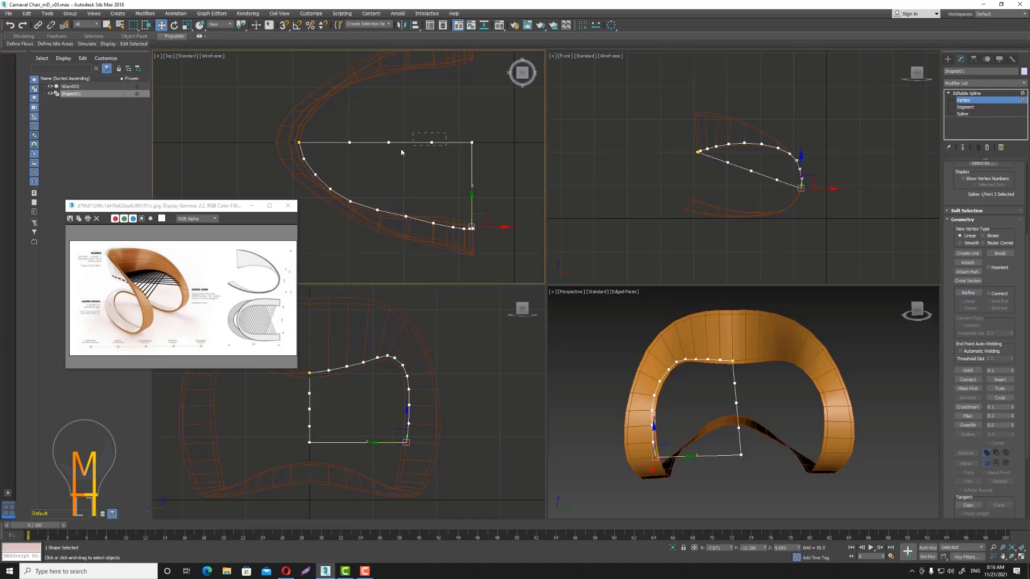
key(ctrl+z)
key(ctrl+z)
click(964, 107)
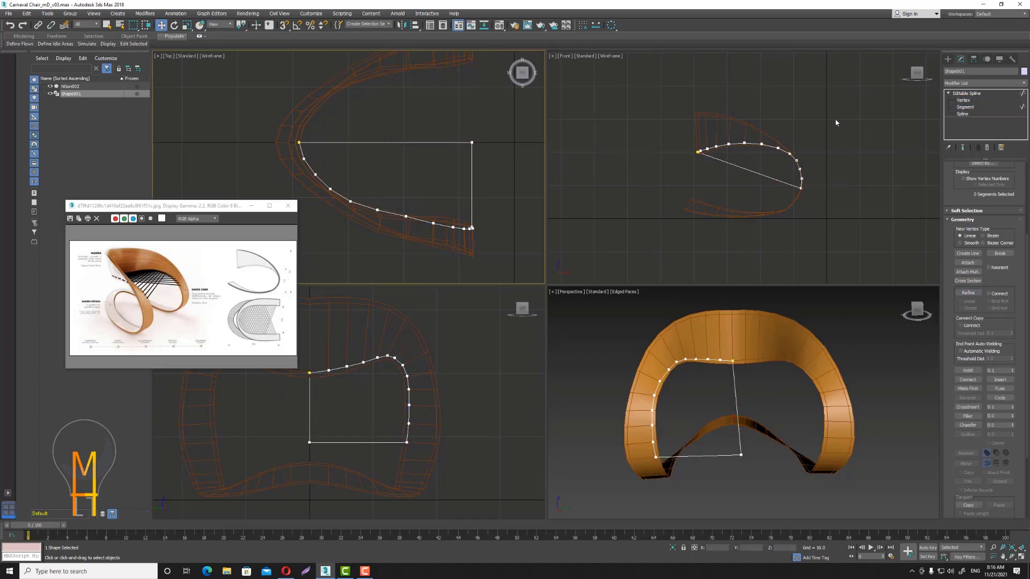
click(437, 145)
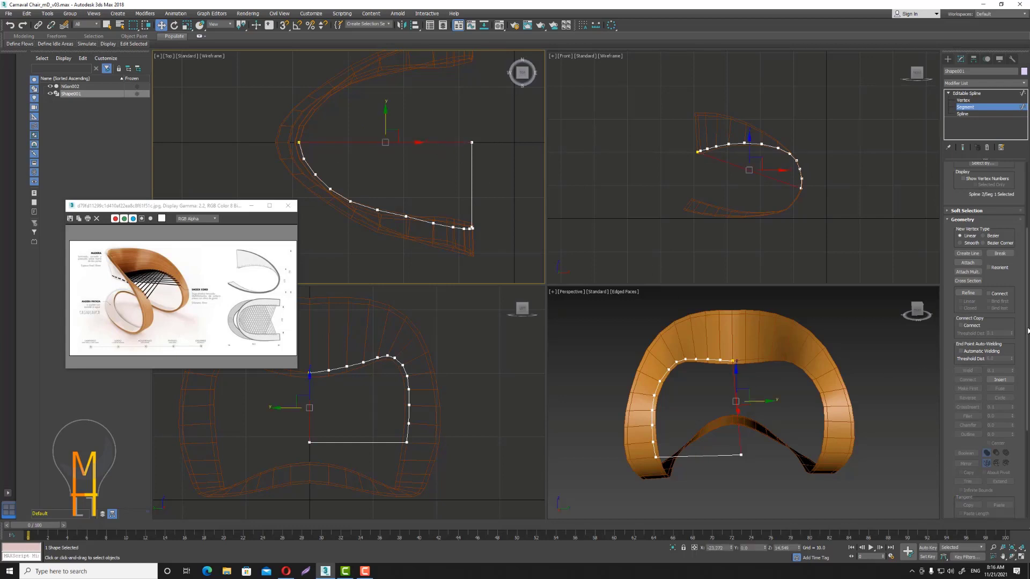
scroll(984, 349, down, 5)
scroll(1022, 446, down, 3)
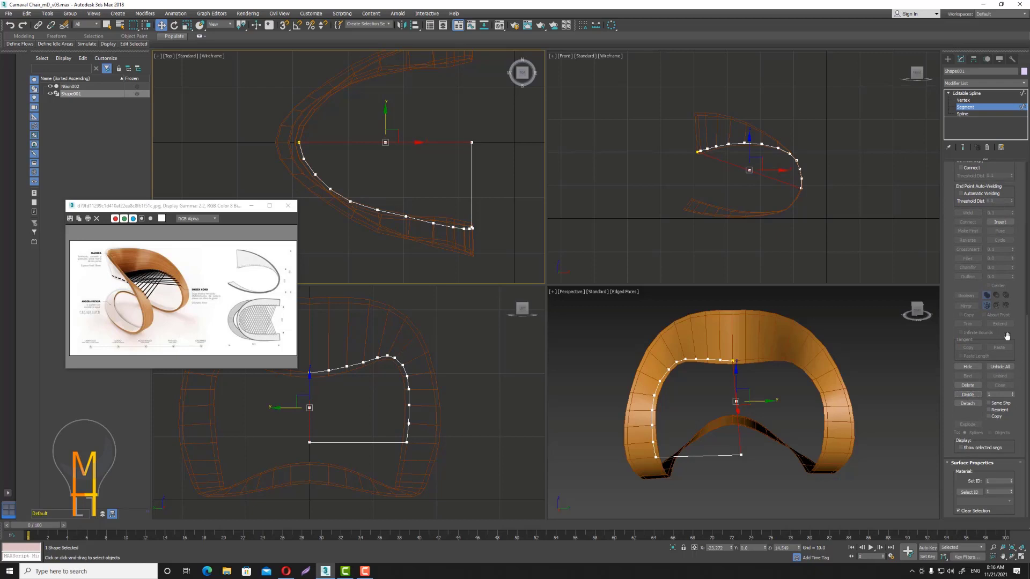
Raise a point in the Front view to bend the closing edge.
click(962, 100)
click(745, 143)
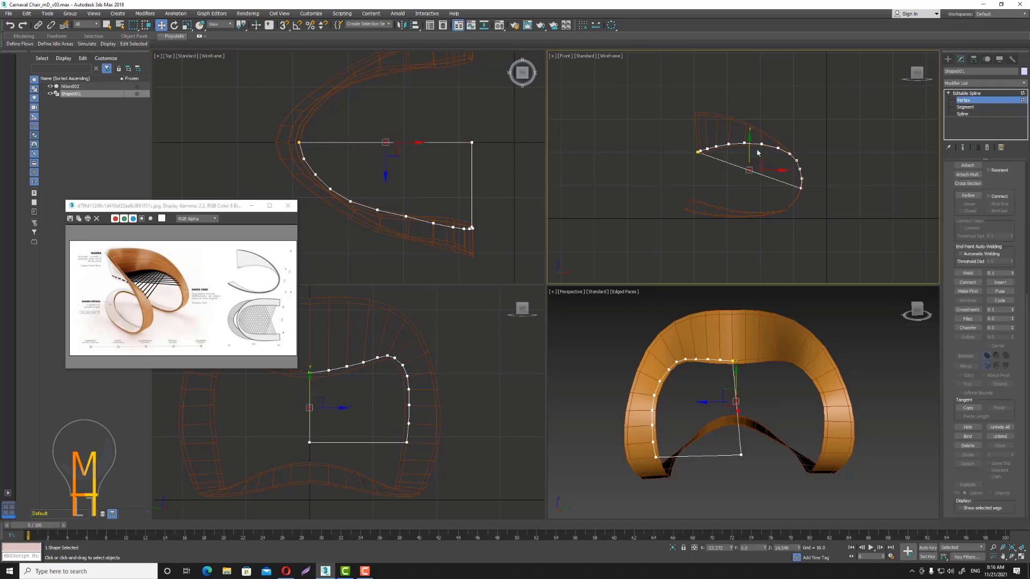
drag(747, 147, 749, 133)
click(750, 198)
alt+middle_drag(812, 419, 831, 403)
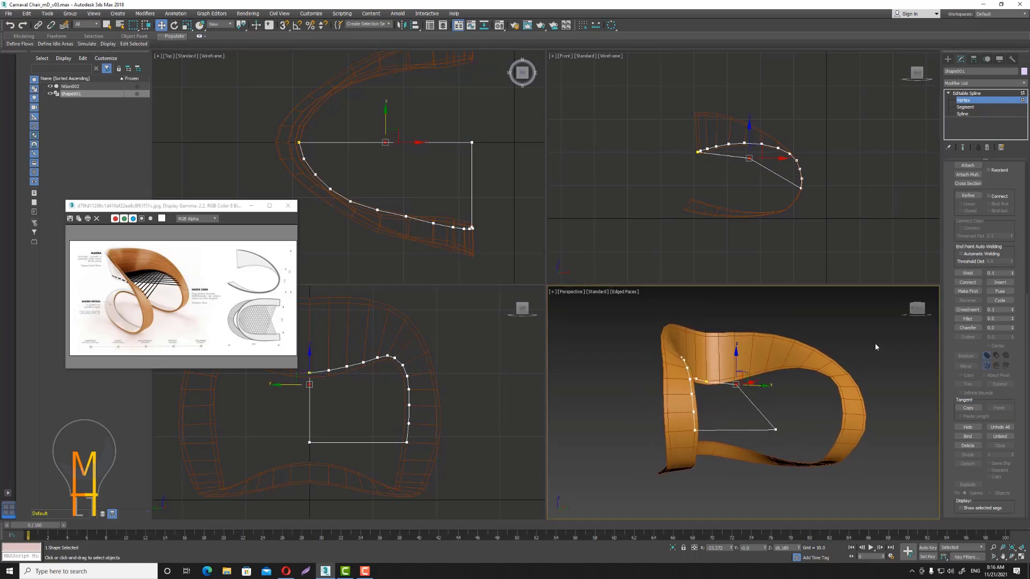
click(873, 237)
Divide the right part of the top straight edge with 2 new points.
click(964, 108)
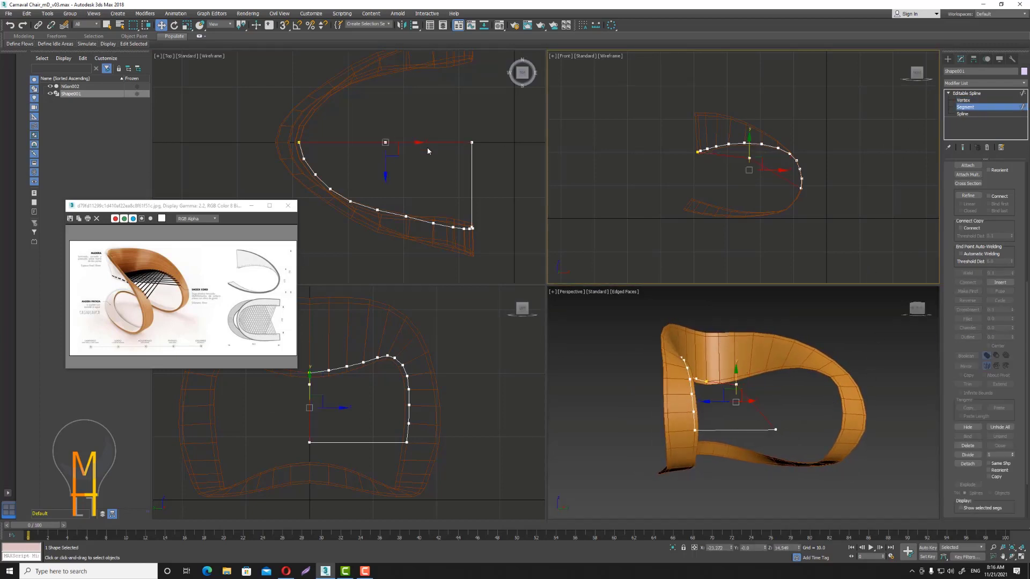
click(438, 144)
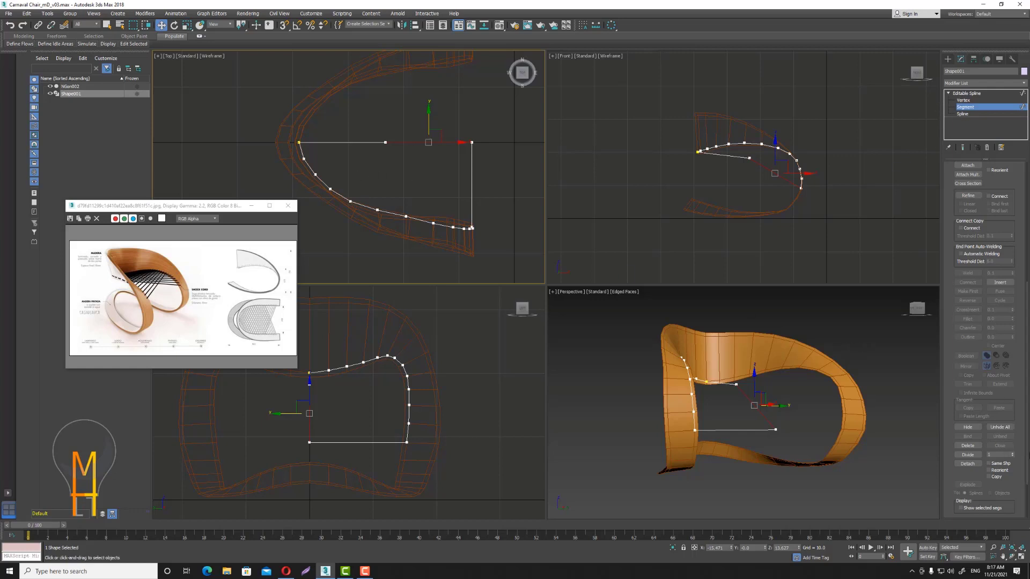
click(974, 457)
click(906, 450)
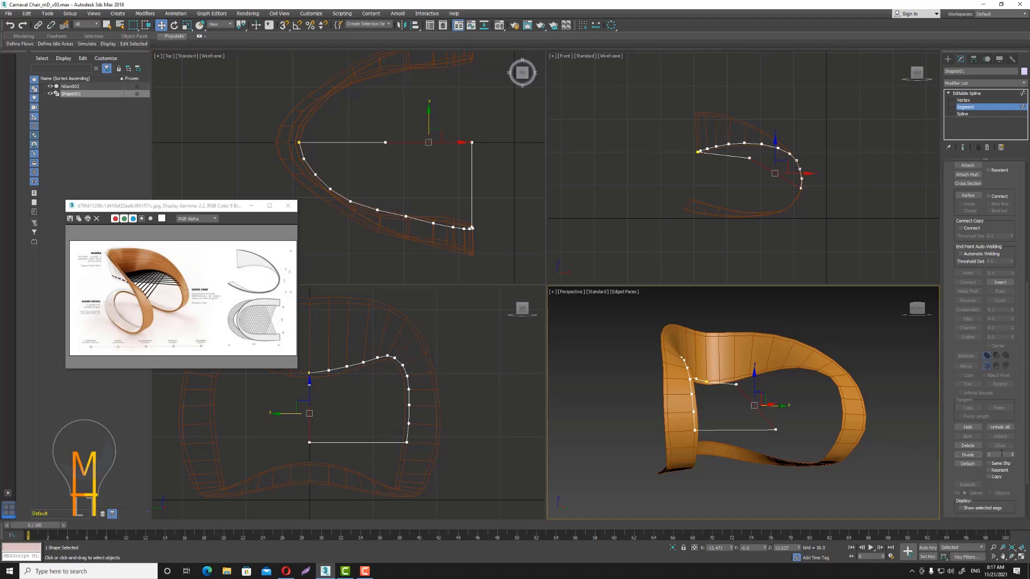
double_click(1001, 453)
text(2)
click(966, 457)
click(575, 190)
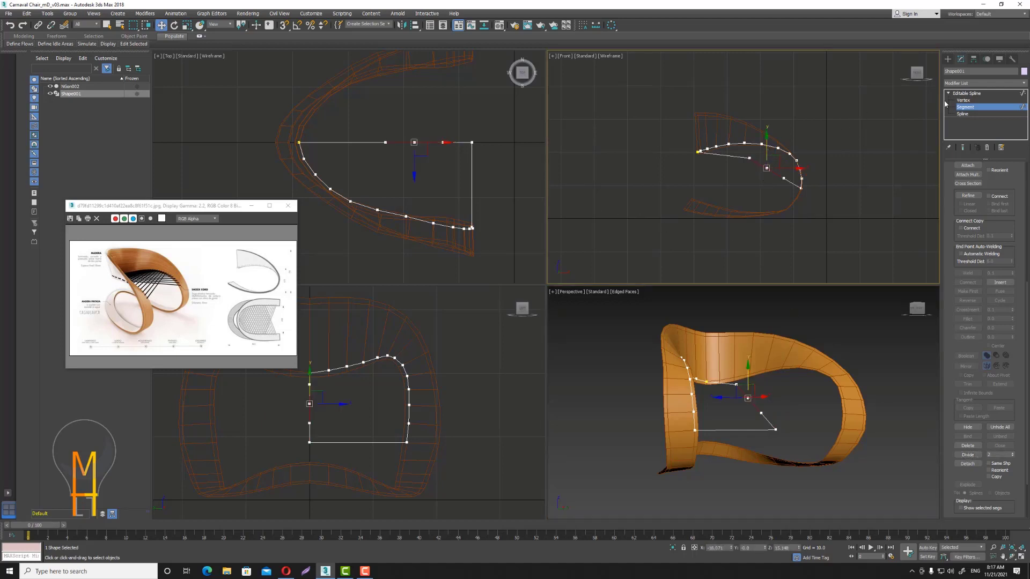
Nudge the two new points on the closing edge to follow the chair's curve.
key(1)
click(766, 169)
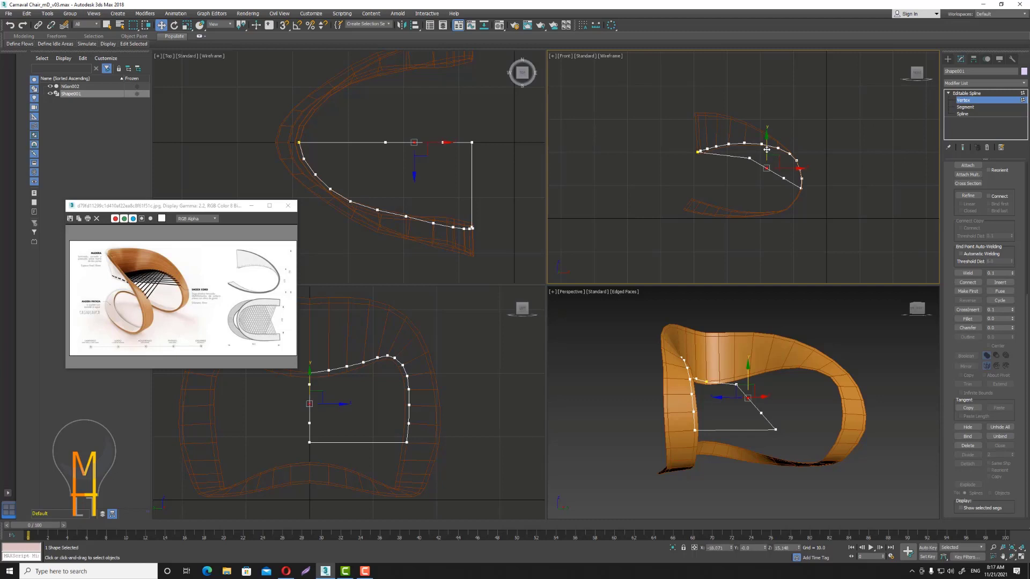
drag(766, 167, 783, 175)
click(784, 178)
click(842, 132)
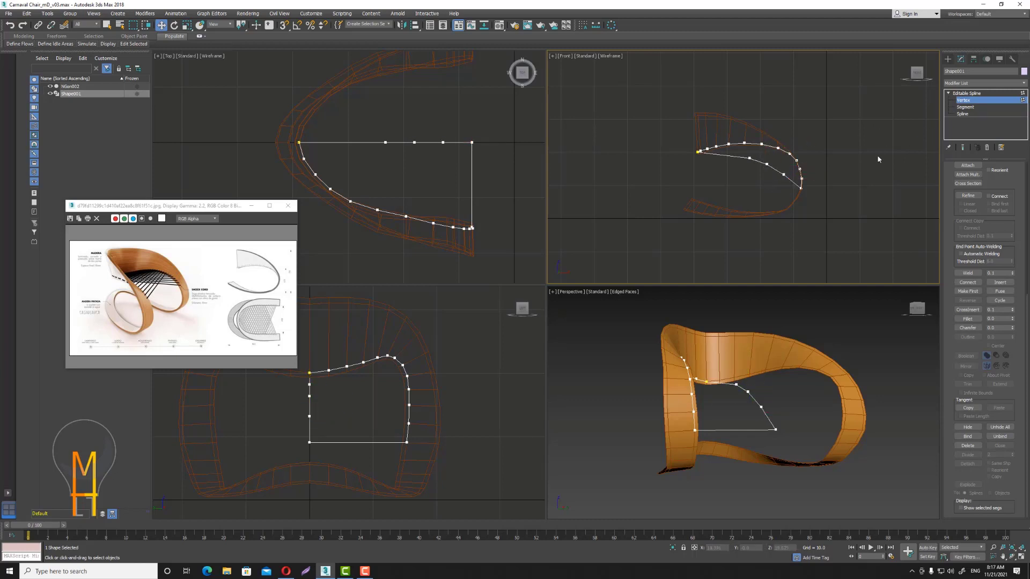
click(784, 175)
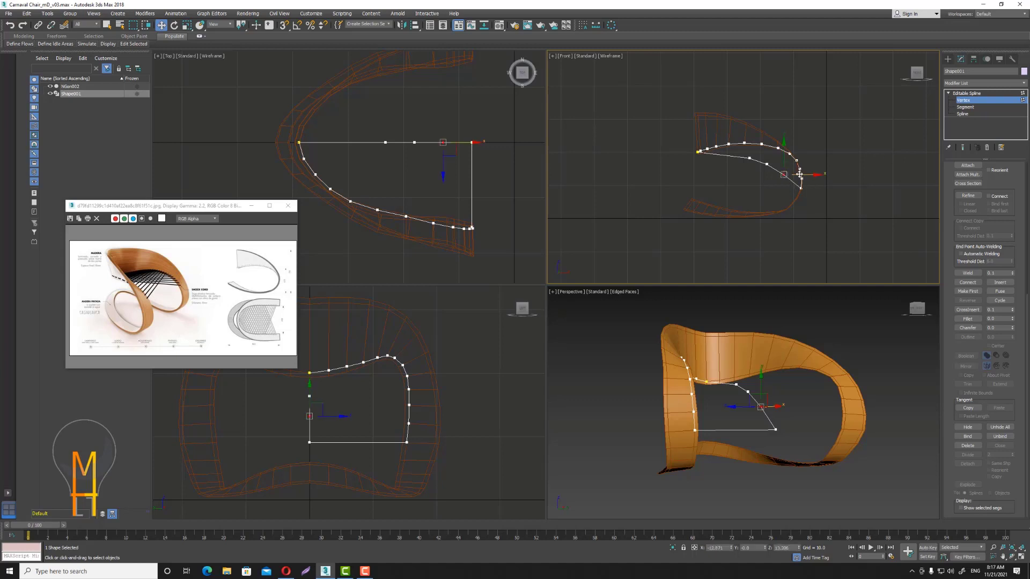
click(907, 153)
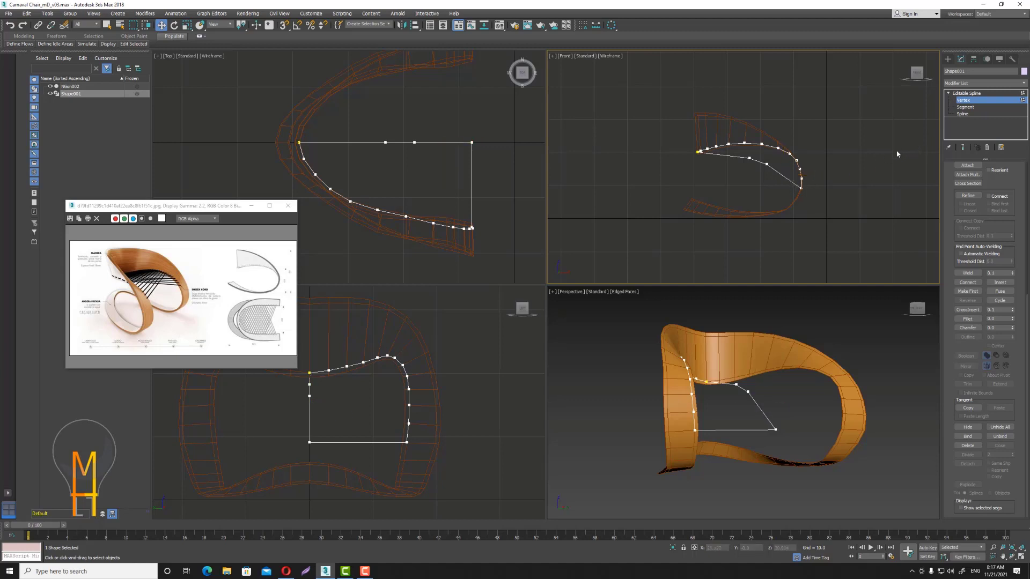
Divide the diagonal closing segment with 1 new point.
click(963, 108)
click(761, 408)
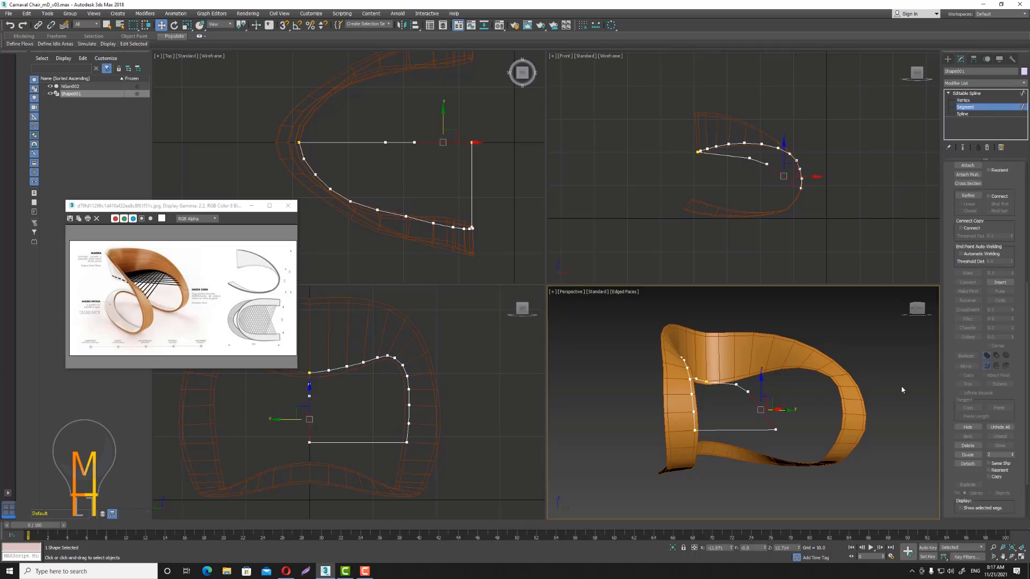
click(1012, 457)
click(967, 455)
click(848, 247)
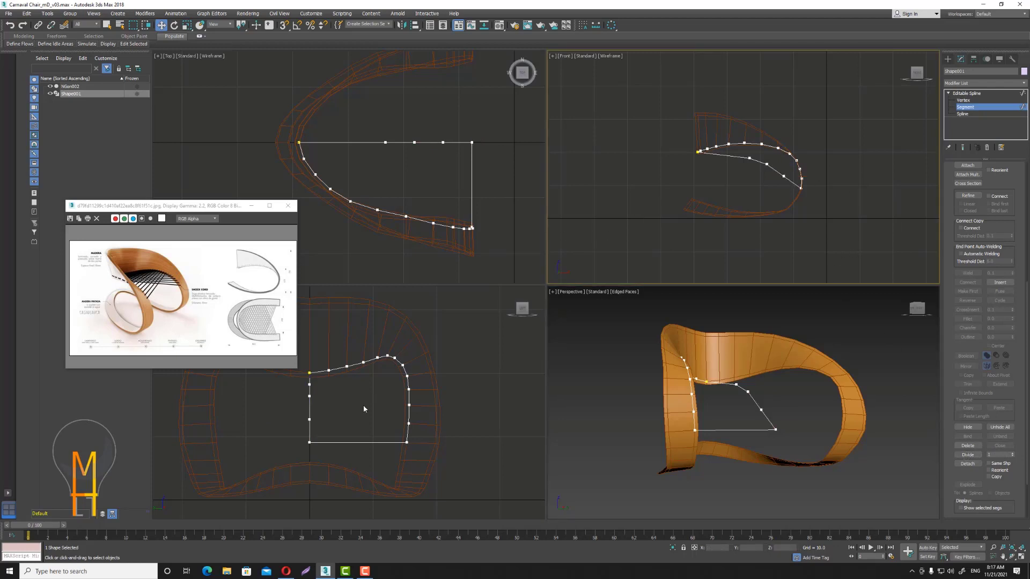
Lower a point on the closing edge slightly.
click(311, 401)
click(963, 100)
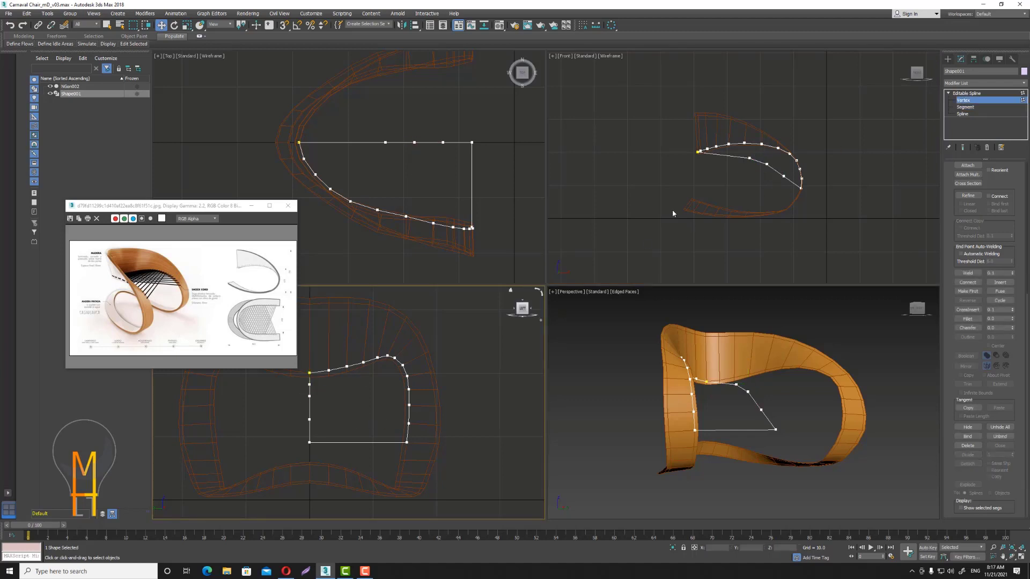
click(765, 165)
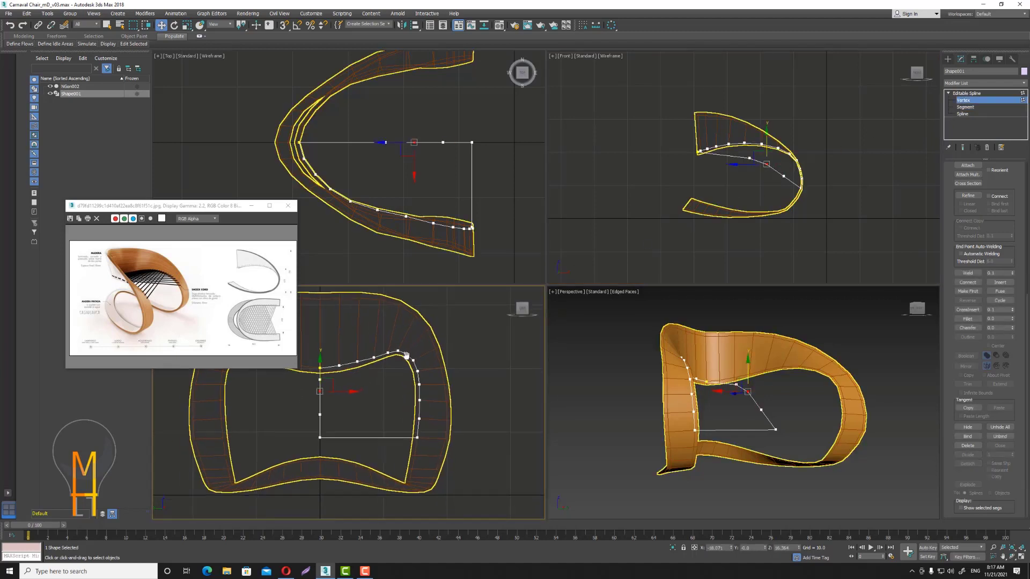
drag(321, 366, 320, 369)
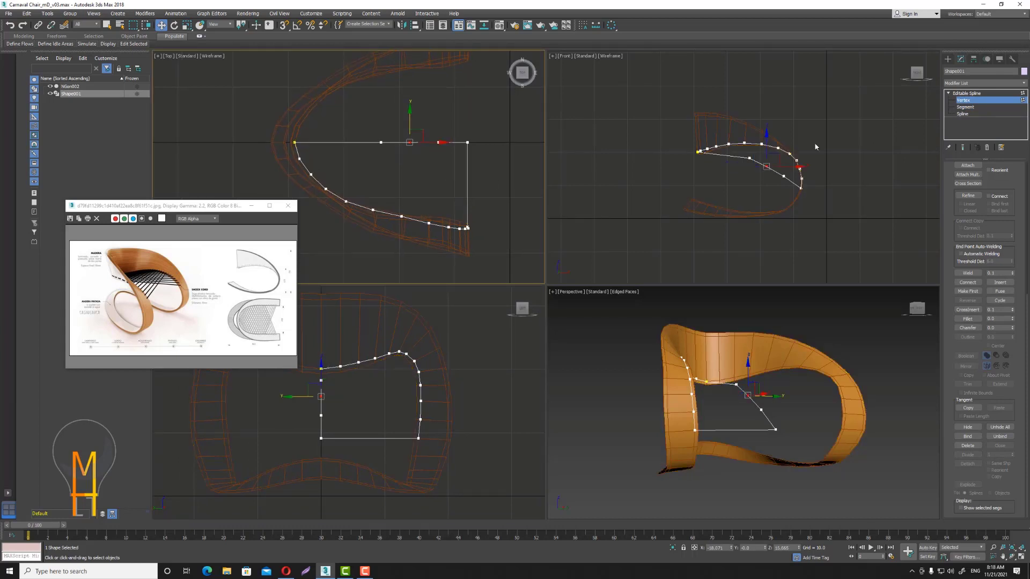
click(827, 147)
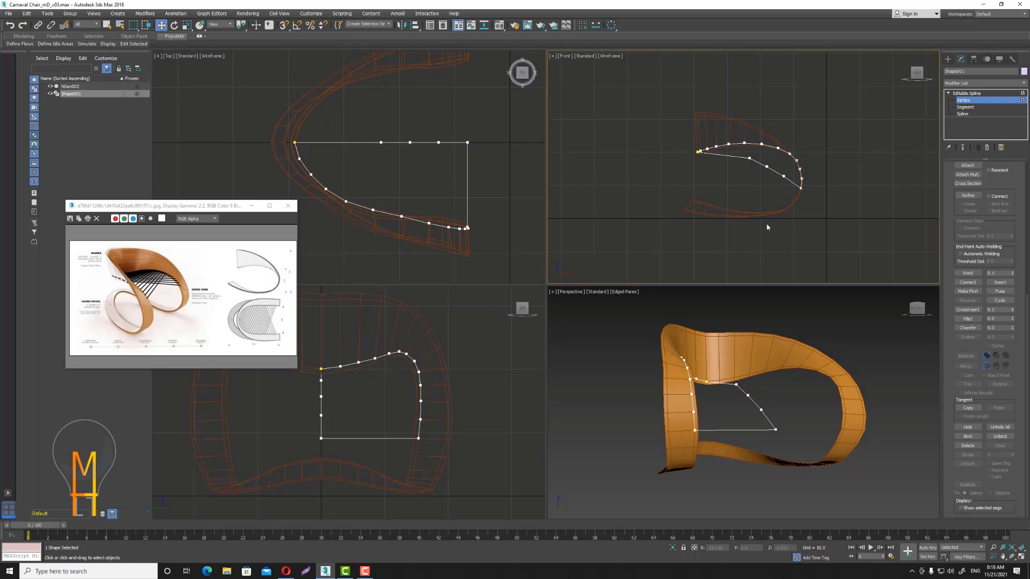
Divide a lower inner segment in the Front view with new points.
key(2)
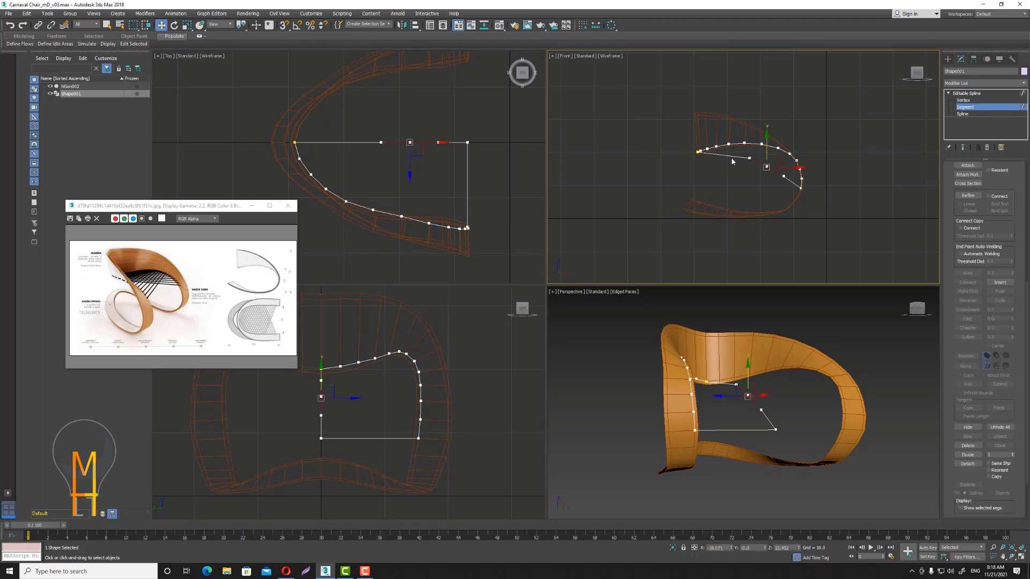
click(731, 156)
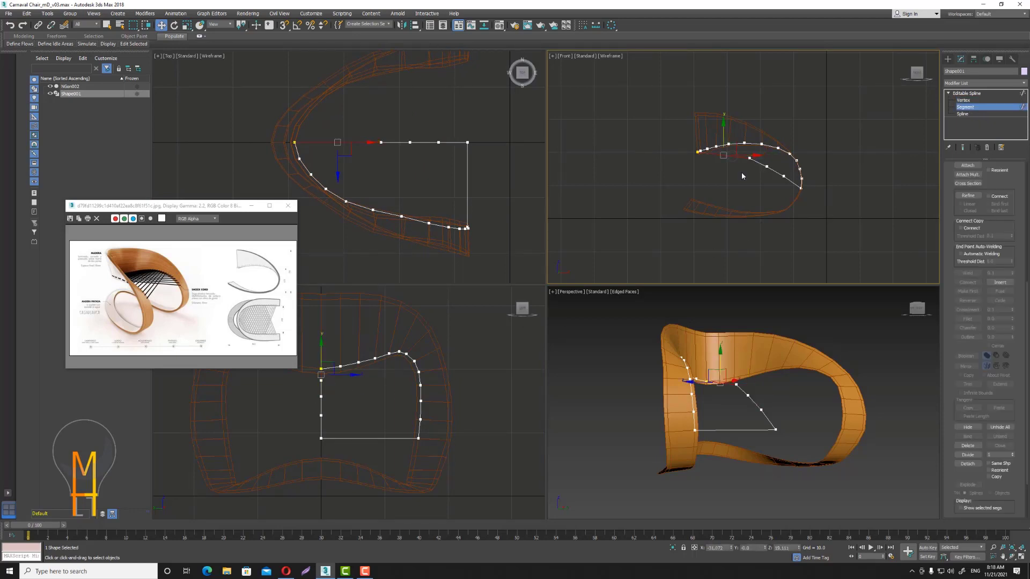
double_click(993, 455)
click(971, 455)
click(509, 199)
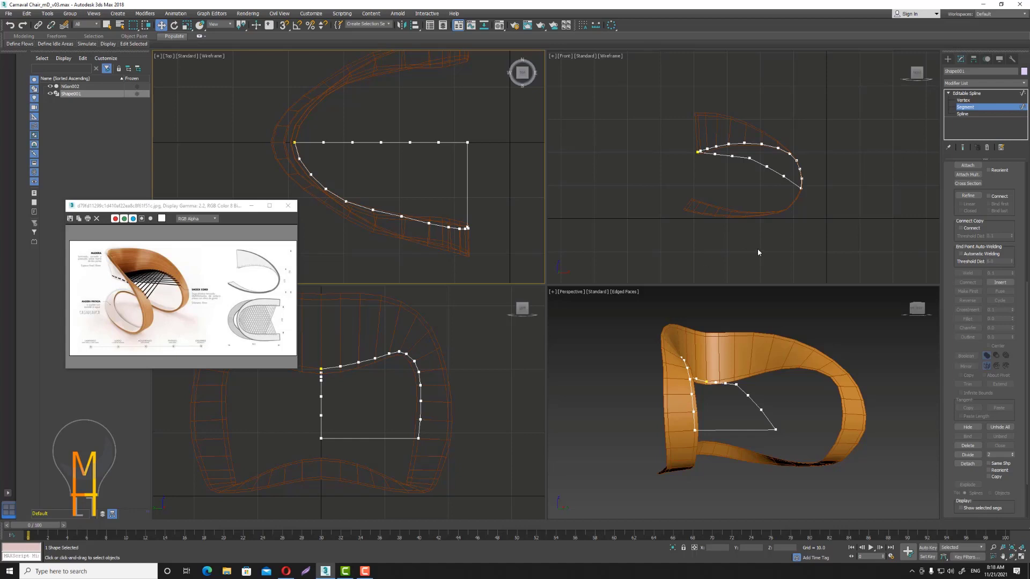
Switch to Vertex level, pick a seat-outline vertex, and adjust the Top and Perspective views.
alt+middle_drag(769, 385, 910, 340)
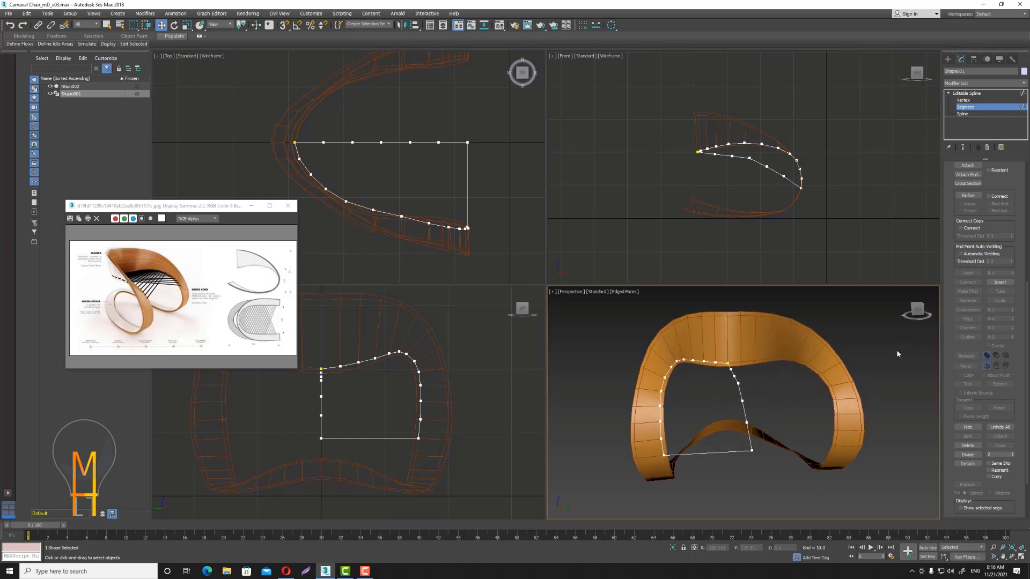
click(748, 435)
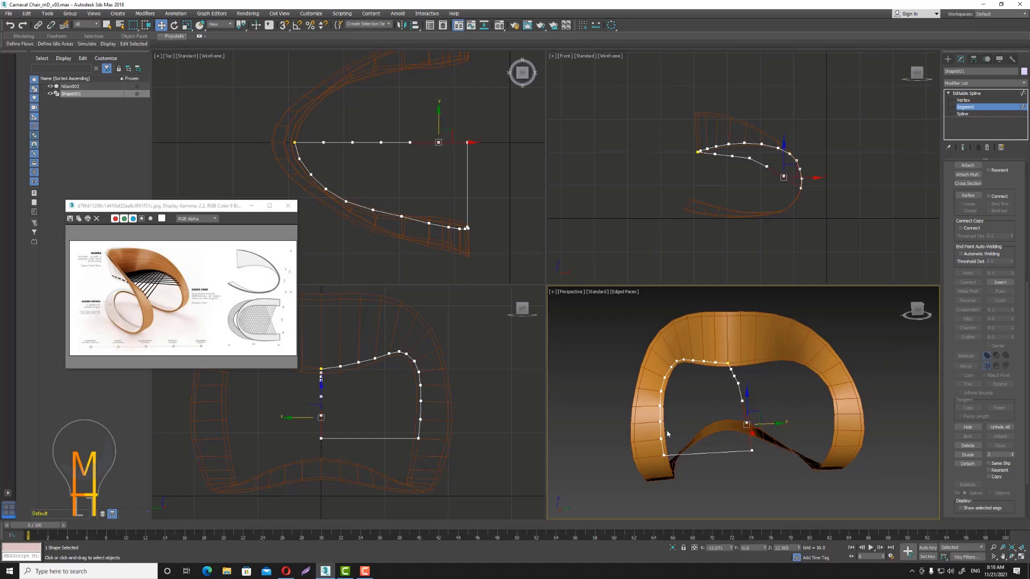
click(964, 100)
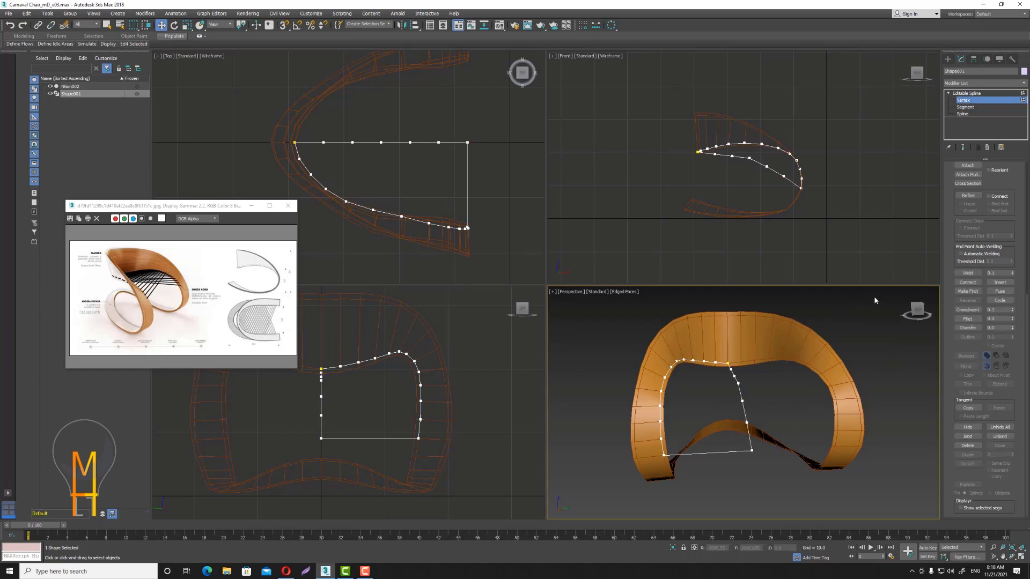
click(746, 423)
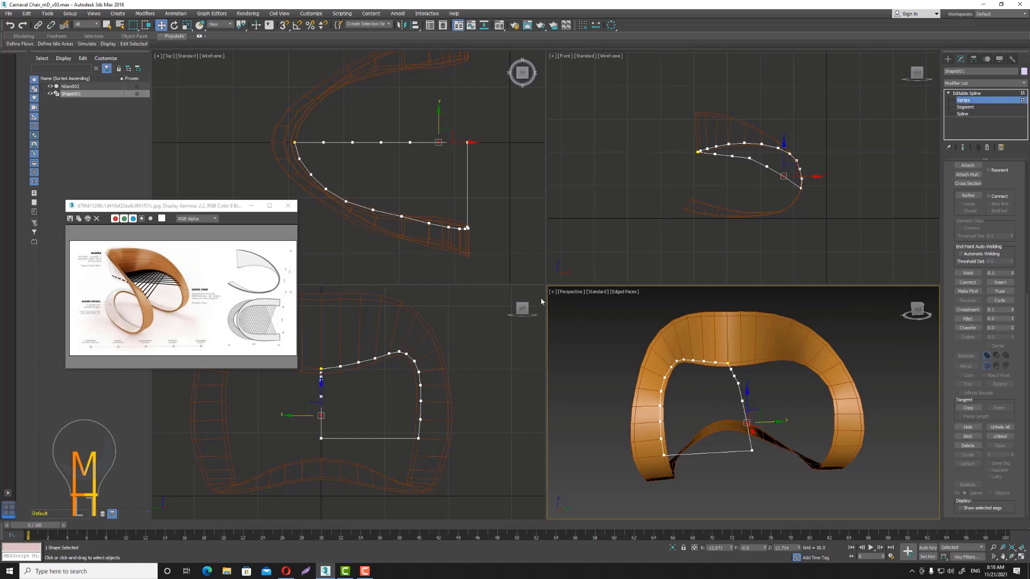
middle_drag(459, 187, 443, 187)
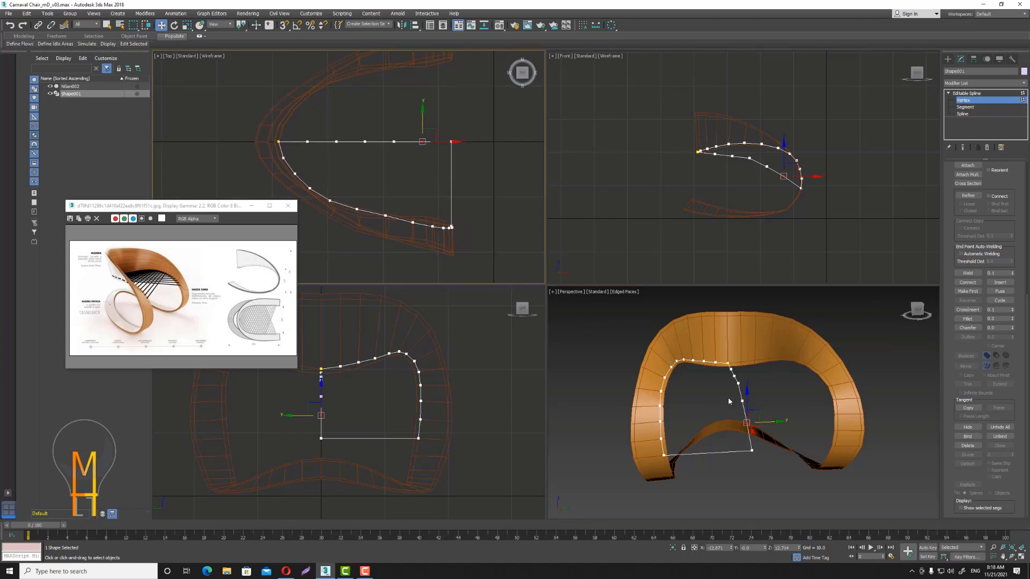
alt+middle_drag(728, 401, 768, 391)
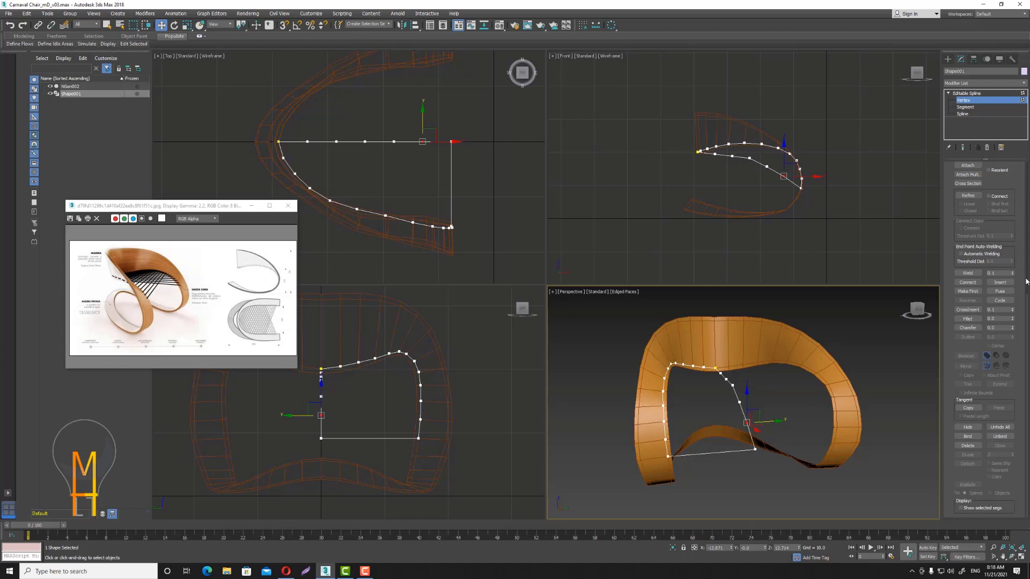
Turn on vertex snapping and draw the first rib line across the seat outline.
scroll(1026, 268, up, 5)
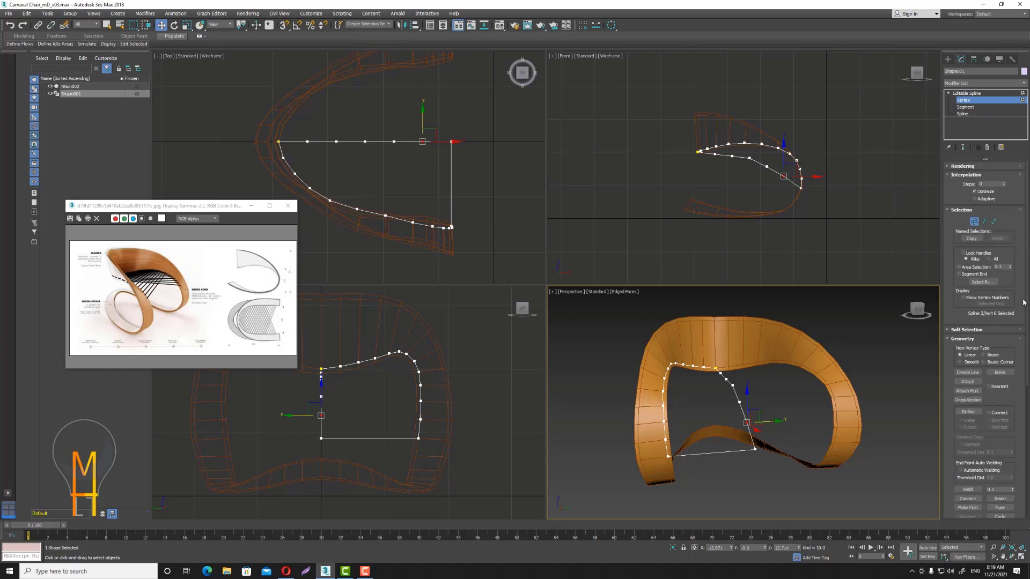
click(967, 373)
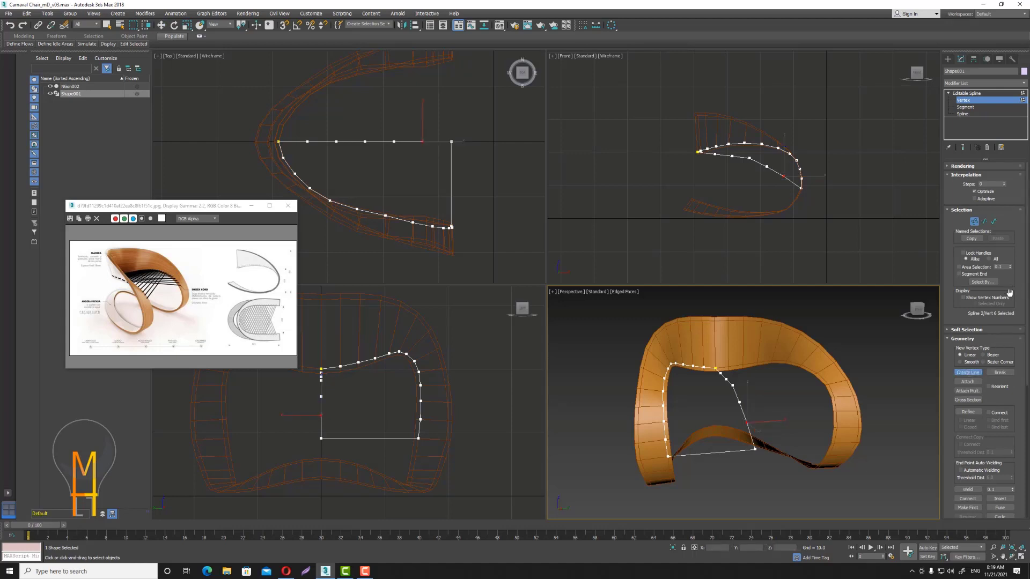
mouse_move(845, 350)
alt+middle_down()
mouse_move(817, 354)
mouse_move(825, 367)
mouse_move(816, 377)
mouse_move(831, 385)
mouse_move(839, 370)
mouse_move(837, 405)
mouse_move(824, 403)
alt+middle_up()
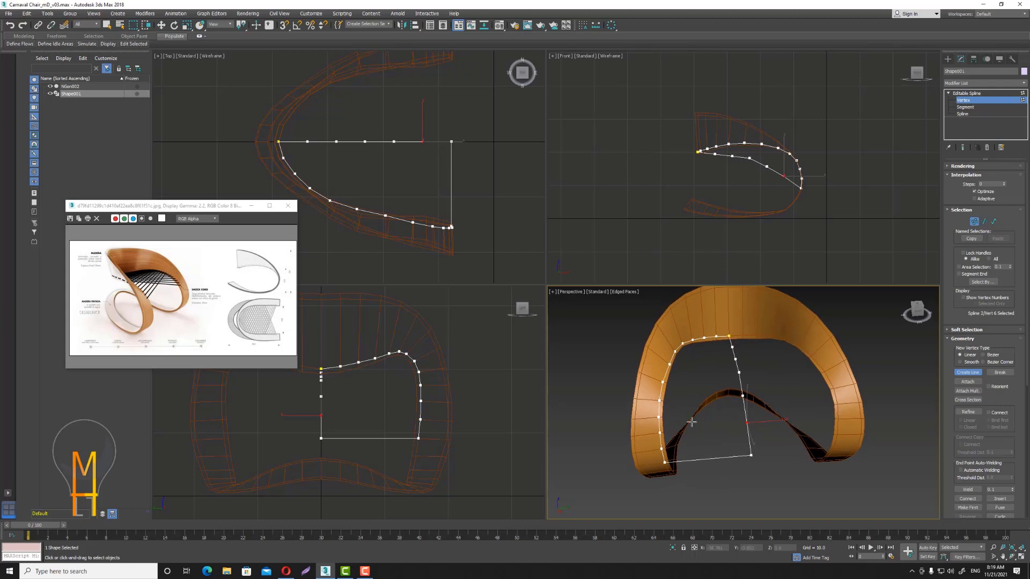
click(284, 25)
click(660, 433)
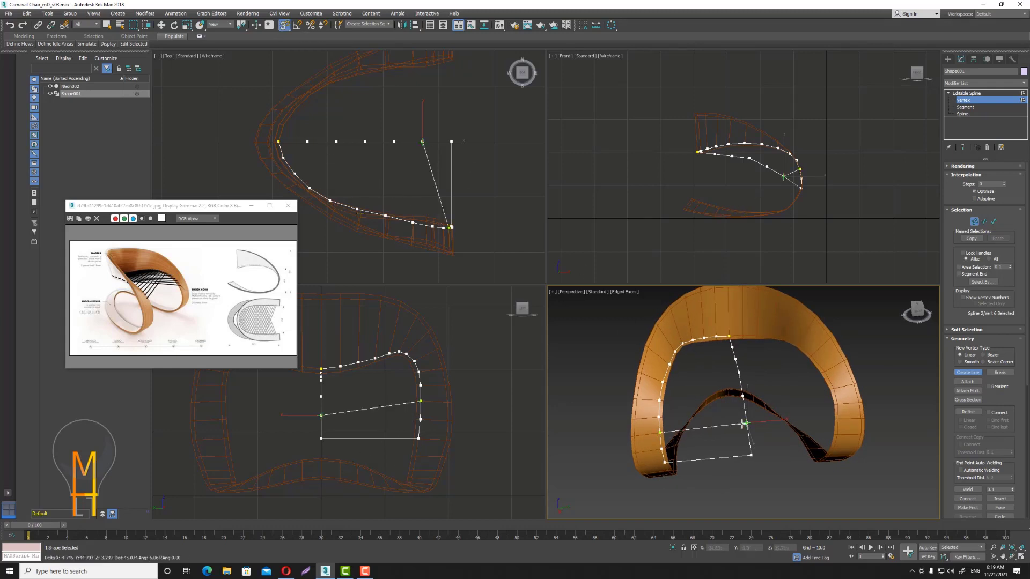
click(746, 422)
right_click(746, 423)
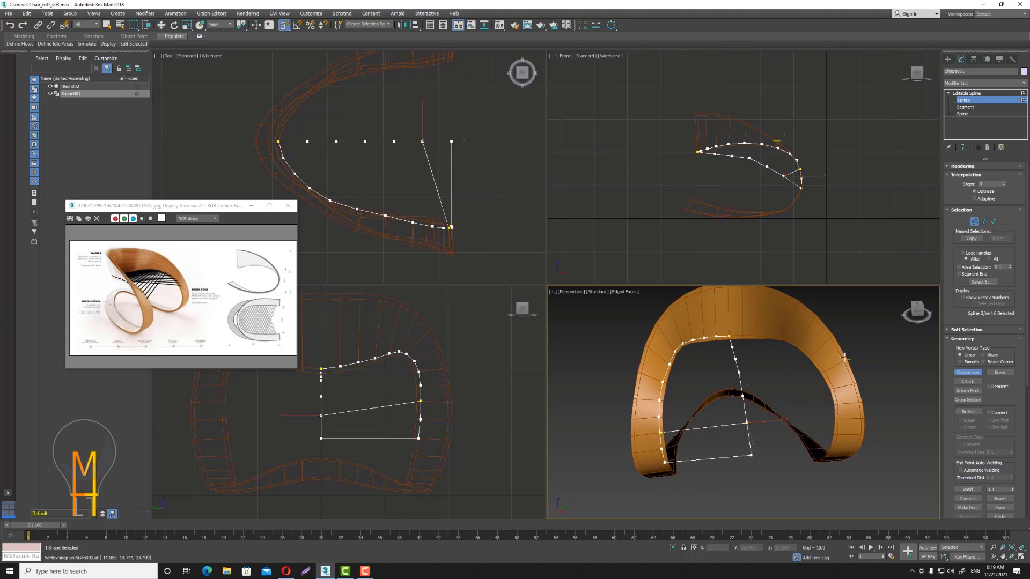
Draw two more rib lines between opposite outline vertices, then return to moving.
click(658, 416)
click(742, 396)
right_click(741, 396)
click(659, 400)
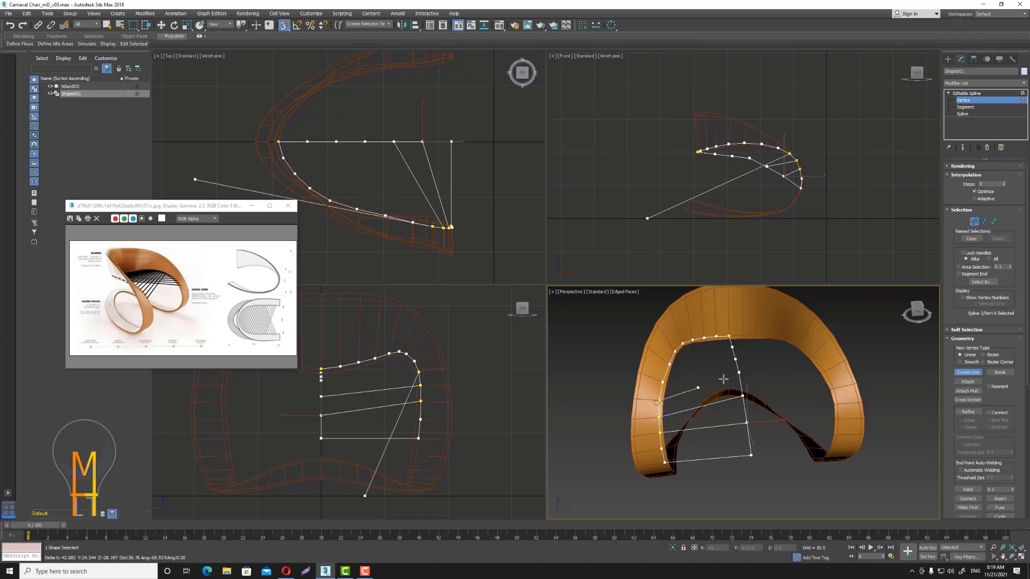
click(739, 372)
right_click(754, 370)
alt+middle_drag(753, 369, 797, 350)
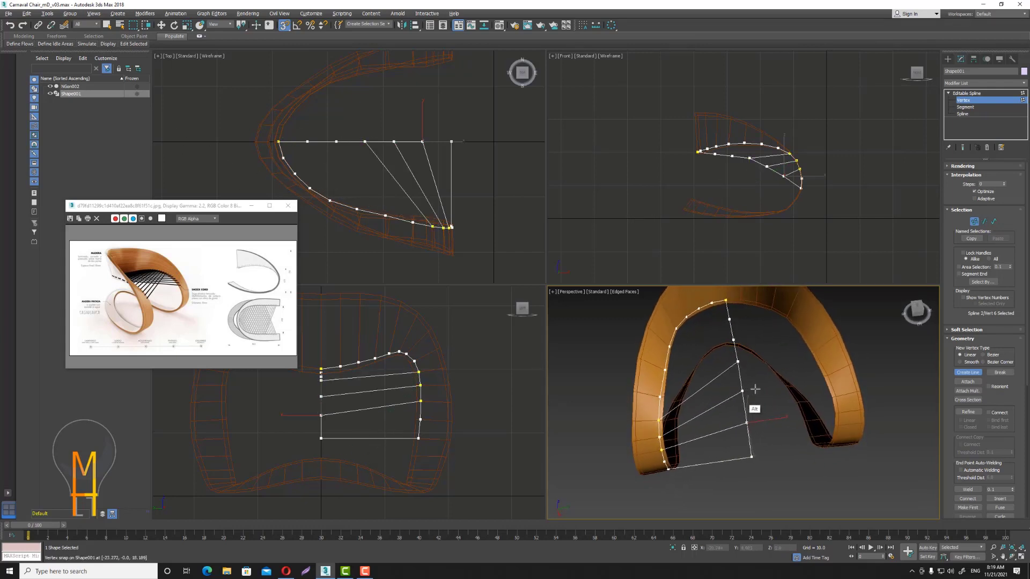
key(Escape)
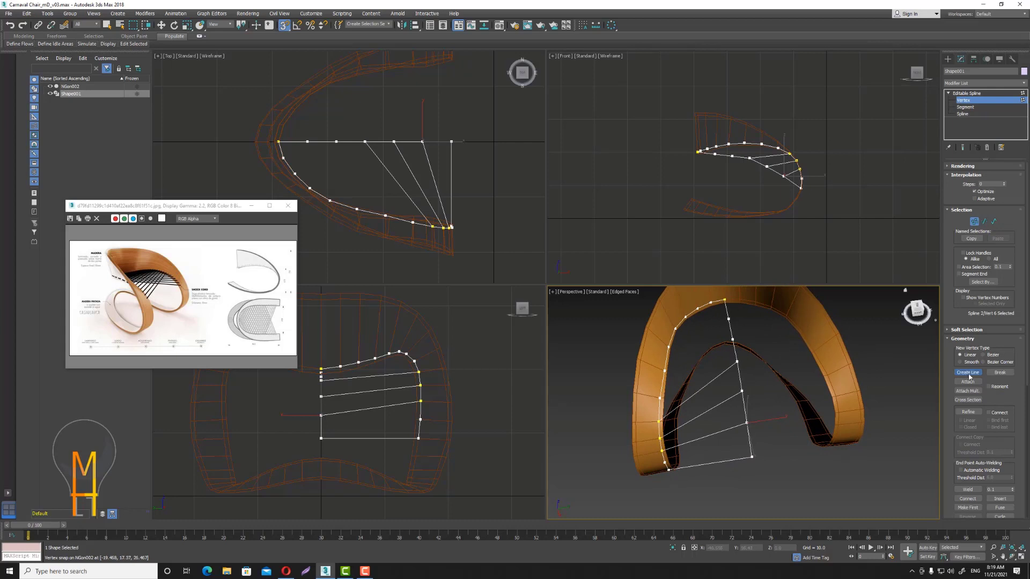
key(w)
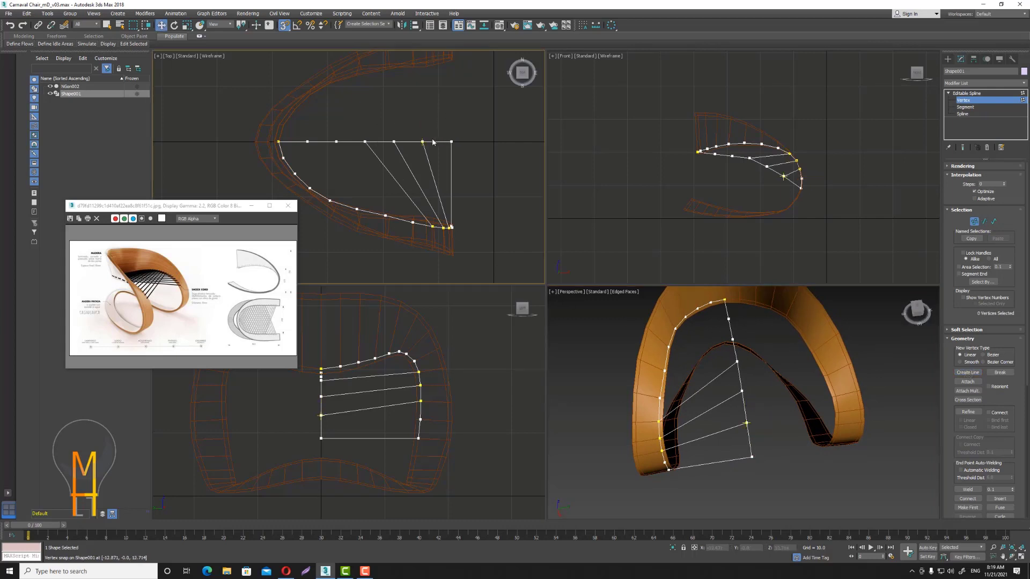
Slide a stacked rib-end vertex right along X and check the outline's corner vertex.
click(364, 142)
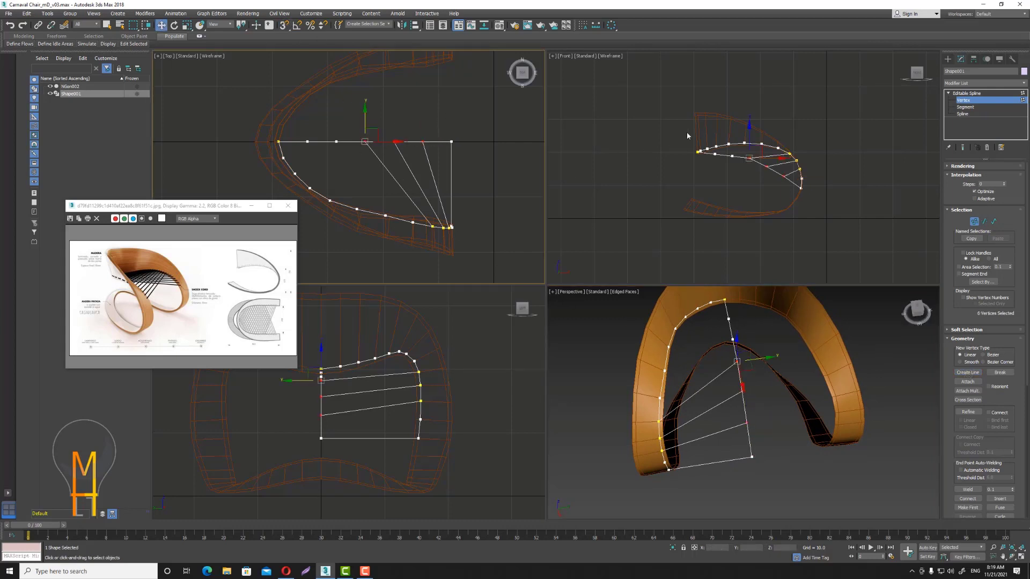
middle_drag(687, 135, 662, 135)
middle_drag(399, 145, 404, 143)
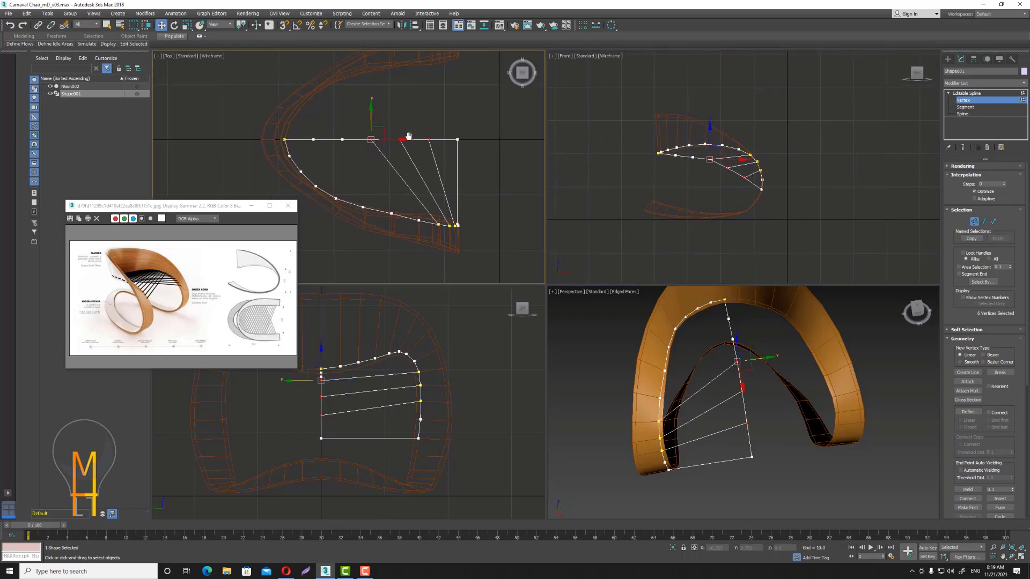
drag(403, 141, 431, 139)
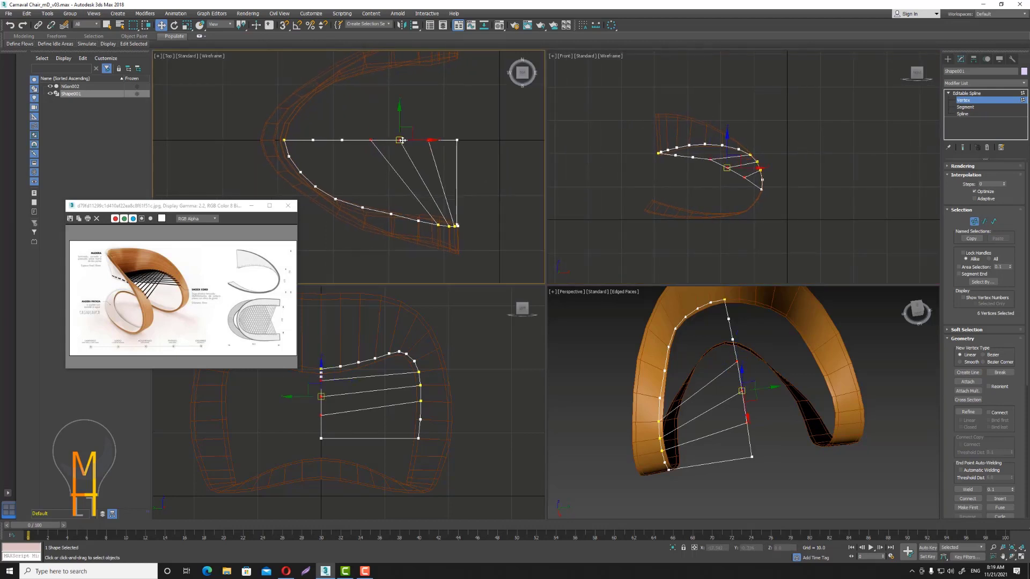
click(455, 139)
right_click(455, 138)
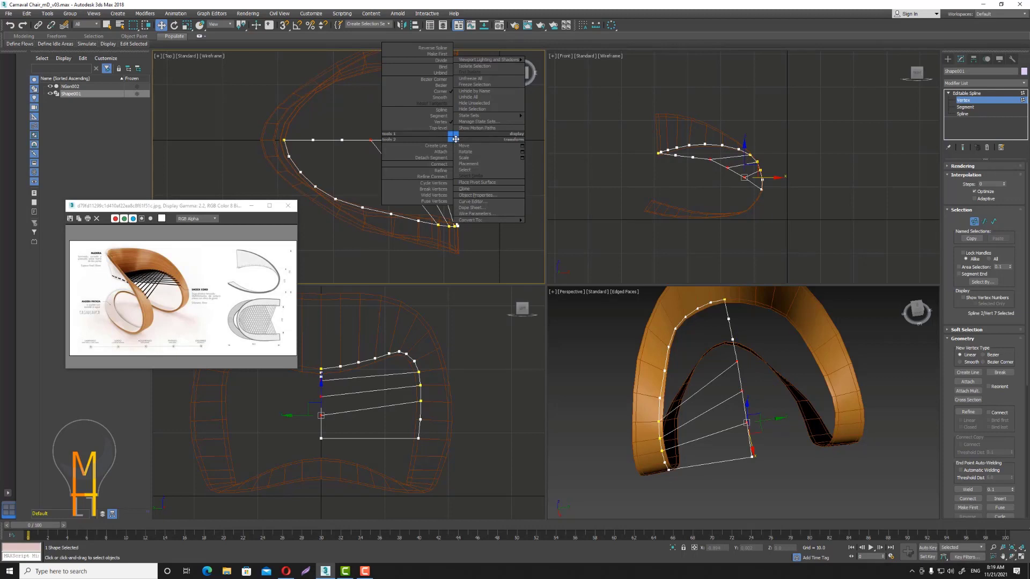
key(Escape)
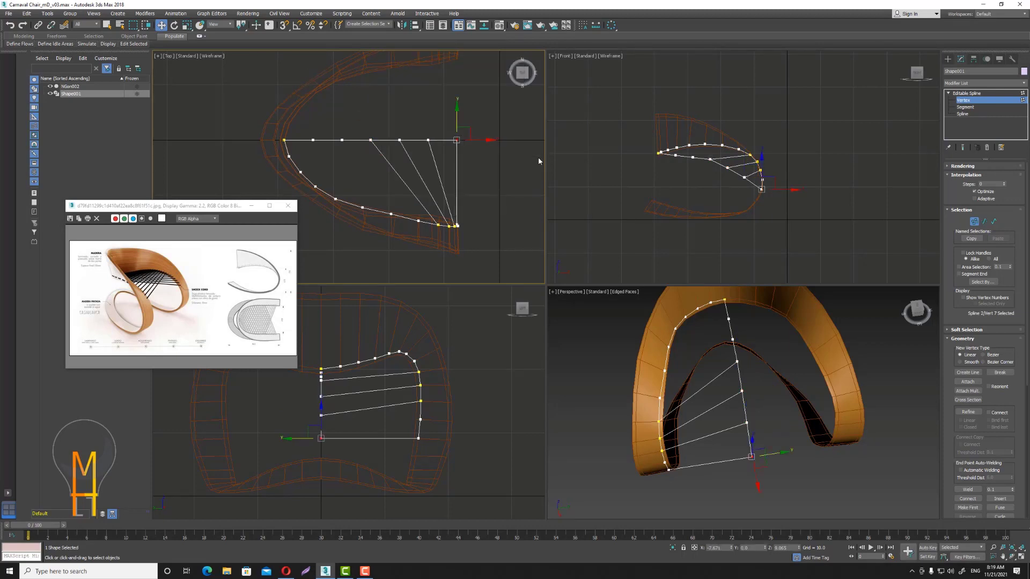
Box-select two rib vertices, shift them right along X, then bring them back left.
mouse_move(415, 131)
mouse_down()
mouse_move(431, 150)
mouse_move(466, 139)
mouse_move(429, 141)
mouse_up()
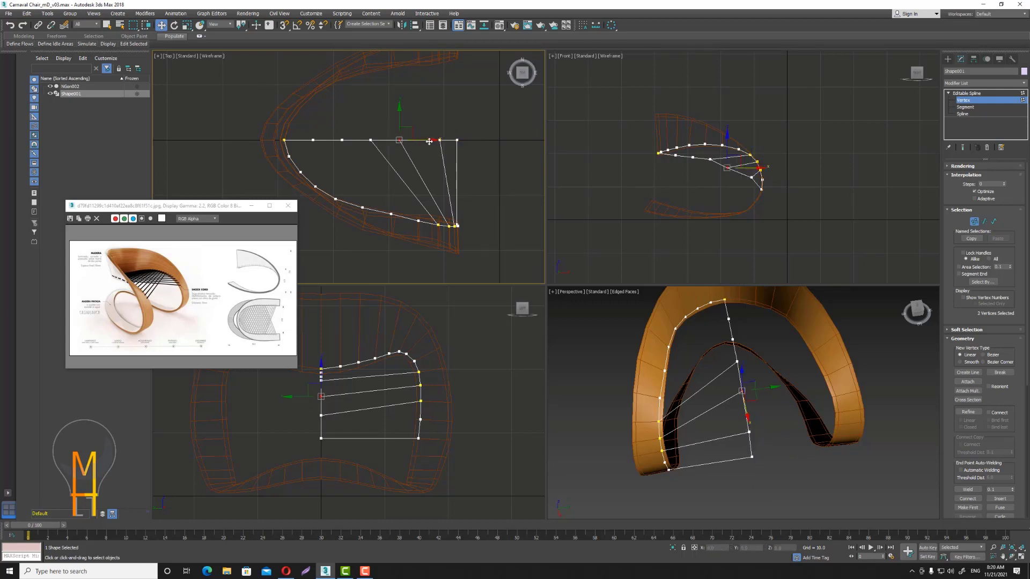
drag(429, 141, 474, 140)
mouse_move(783, 428)
alt+middle_down()
mouse_move(824, 400)
mouse_move(811, 402)
alt+middle_up()
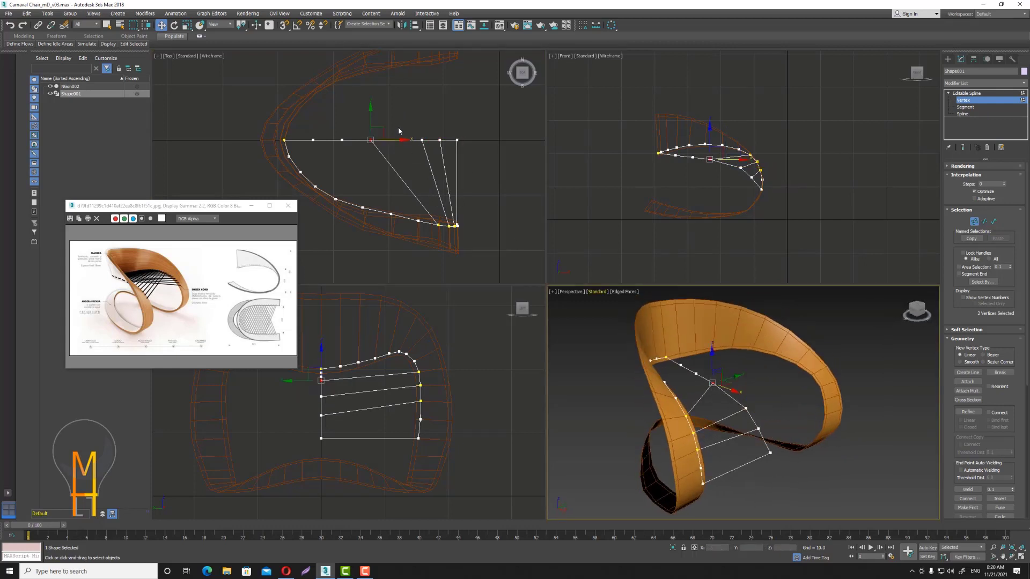
middle_drag(398, 145, 402, 155)
mouse_move(456, 150)
mouse_down()
mouse_move(407, 150)
mouse_move(436, 150)
mouse_up()
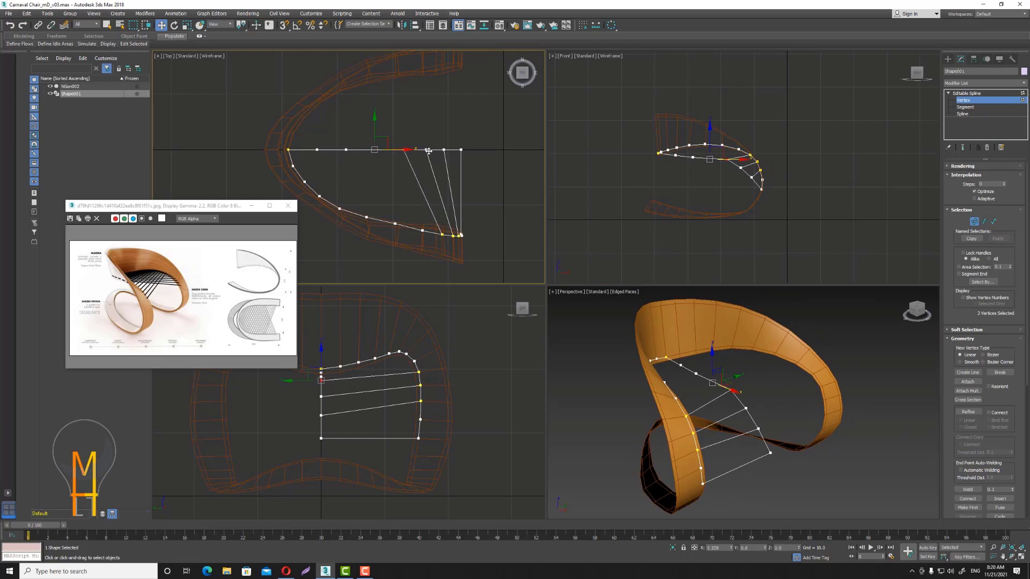
scroll(800, 146, up, 3)
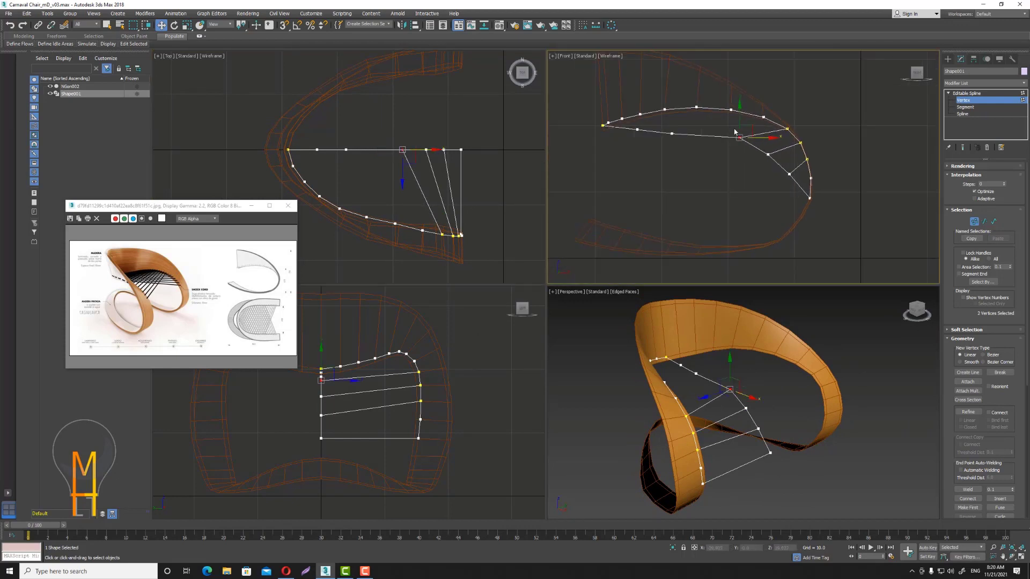
click(707, 188)
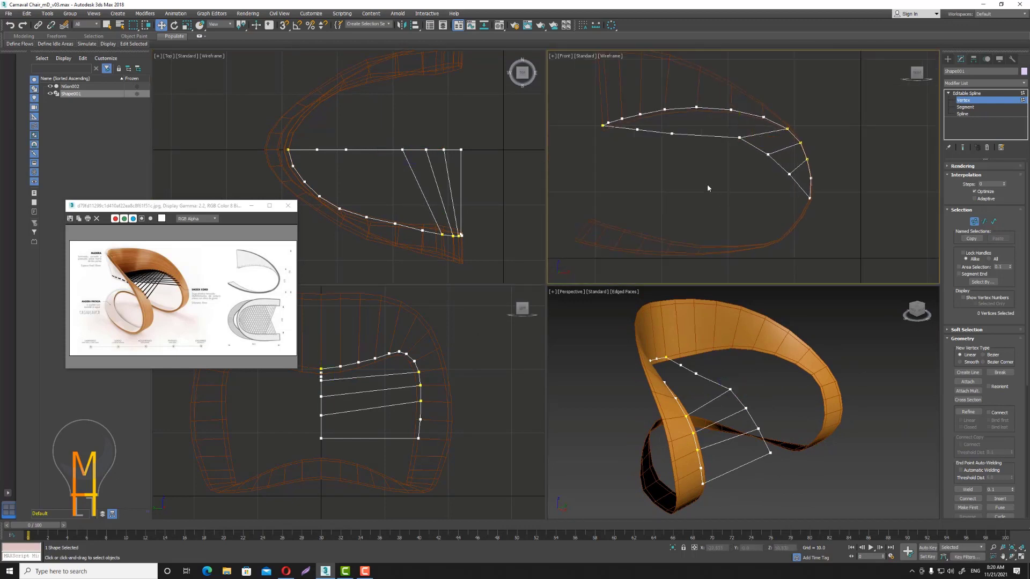
Move another rib vertex right along X in the Front view and clear the selection.
click(671, 133)
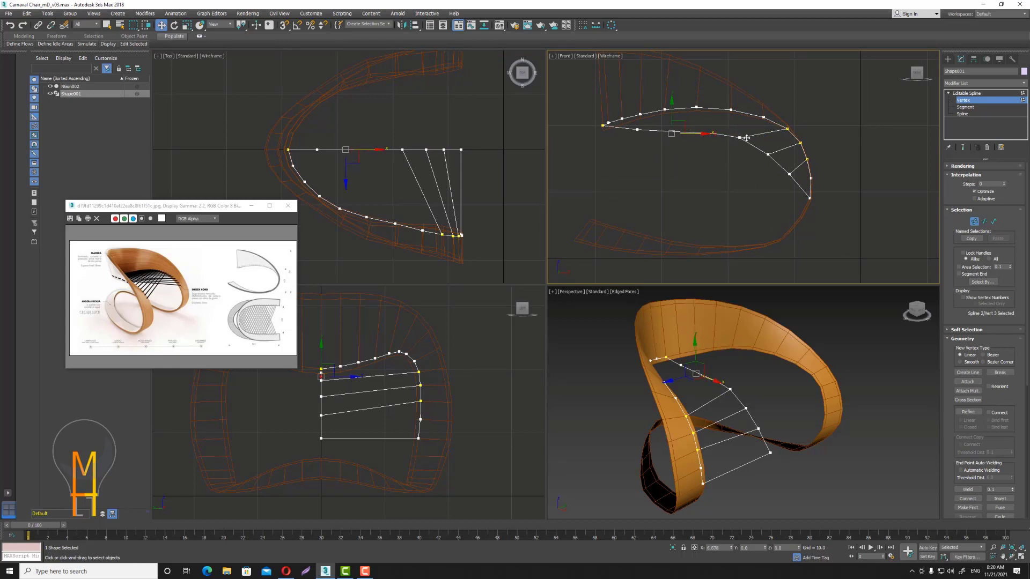
drag(701, 134, 745, 138)
alt+middle_drag(740, 500, 740, 467)
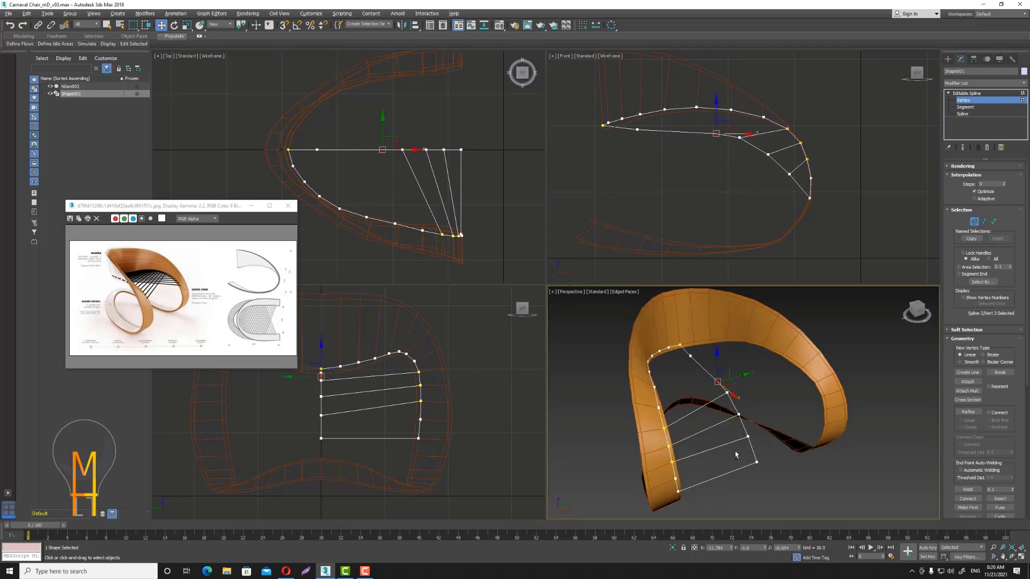
click(485, 156)
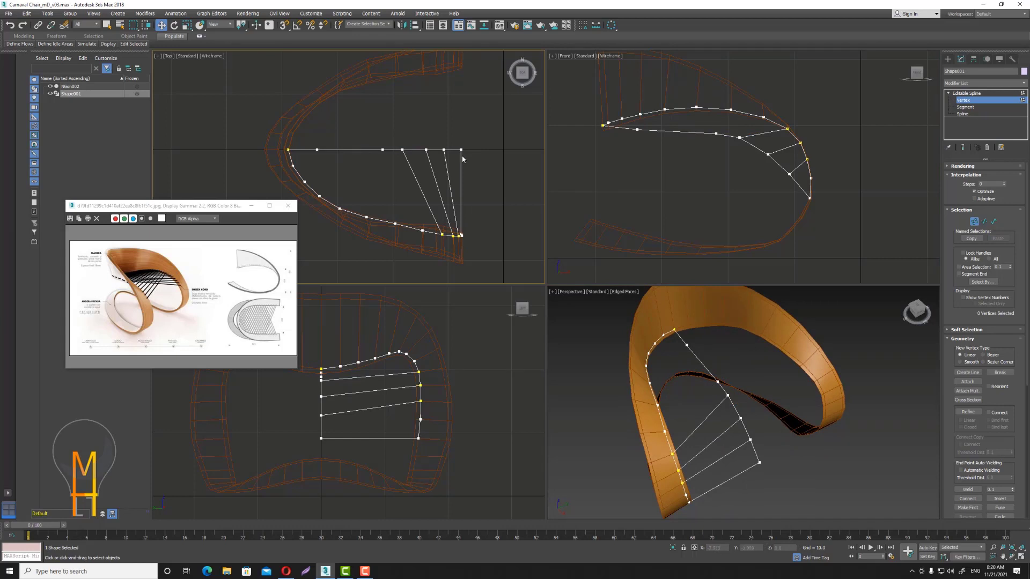
click(967, 372)
With vertex snap on, draw two more ribs between opposite seat-spline vertices.
click(285, 25)
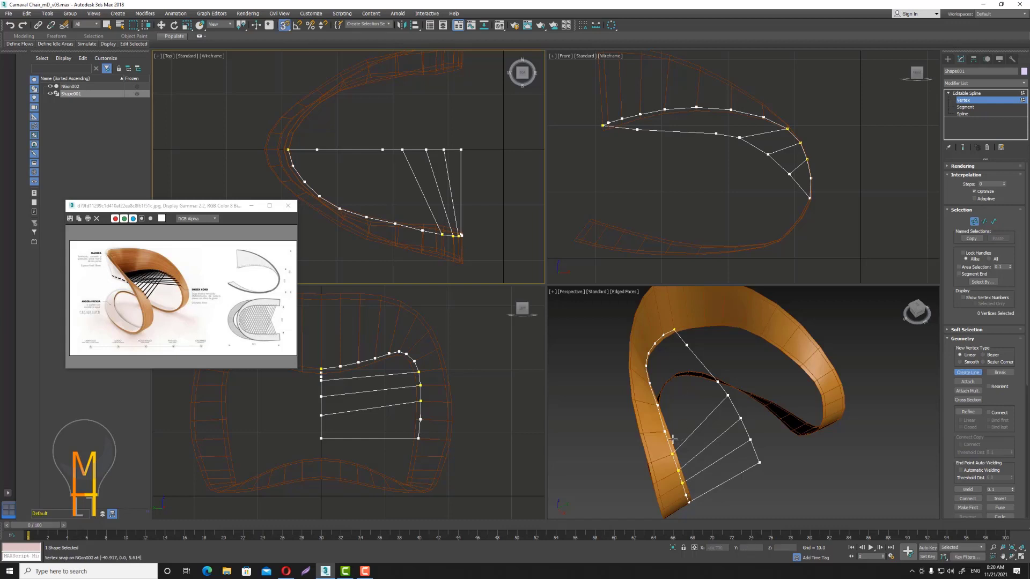
click(665, 432)
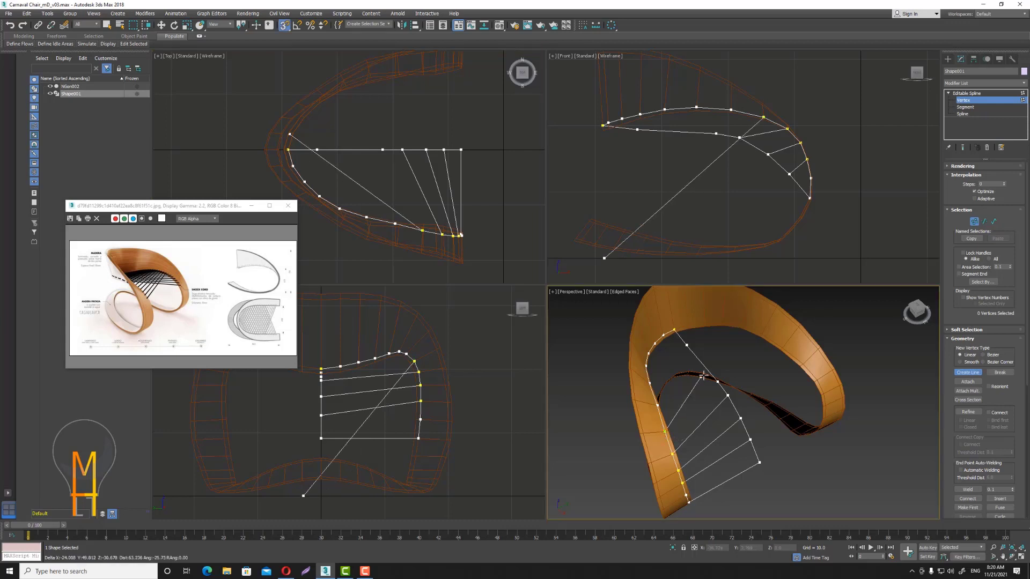
click(715, 381)
right_click(715, 381)
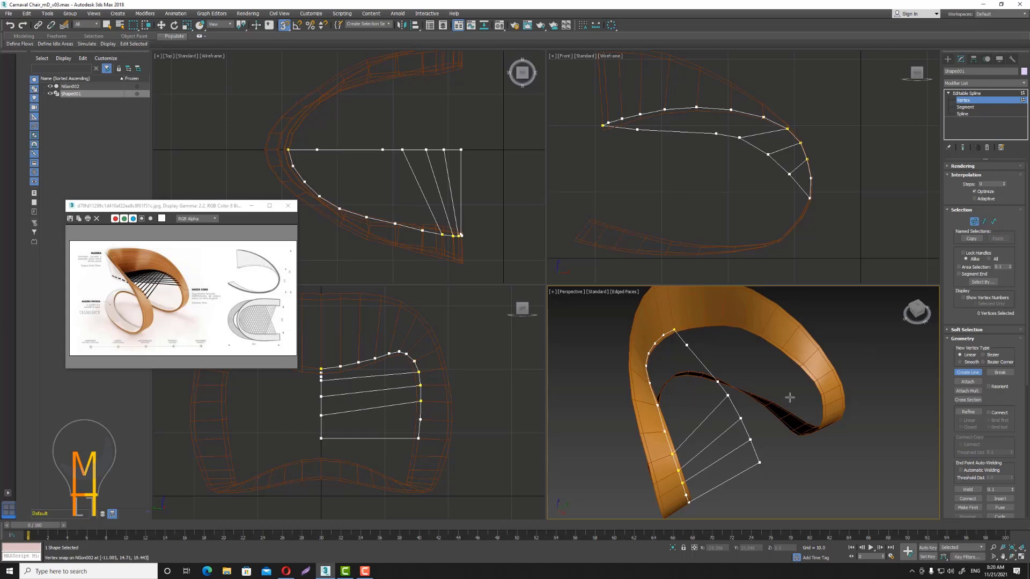
click(717, 381)
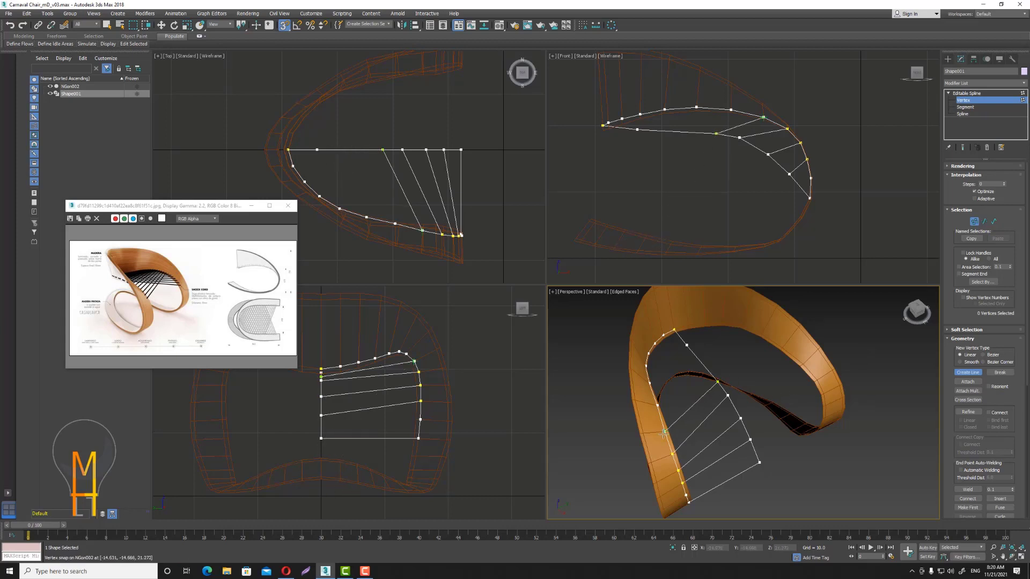
click(663, 433)
right_click(663, 434)
right_click(888, 390)
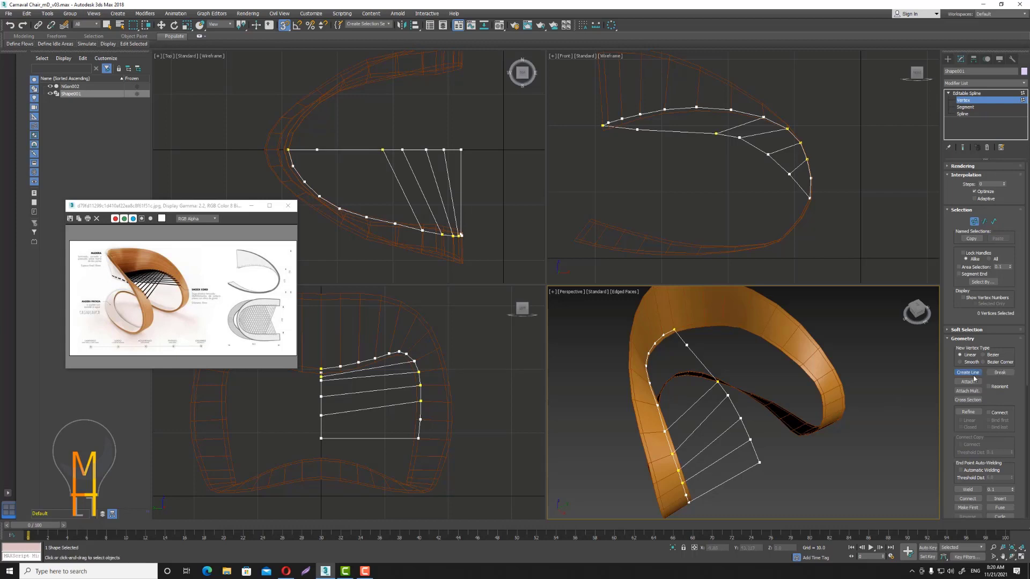
Refine the seat spline's top edge to add three new vertices.
click(968, 411)
click(364, 150)
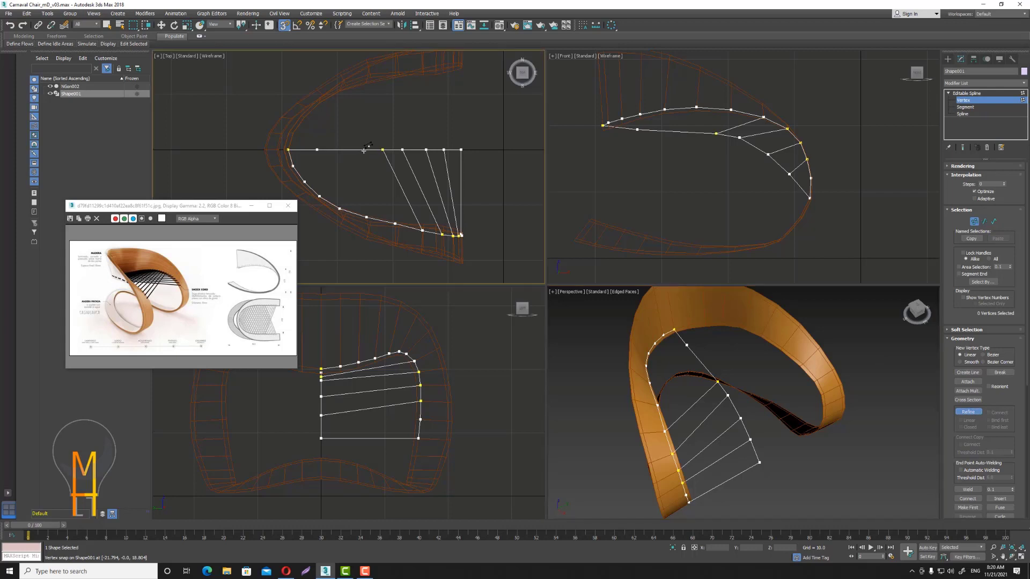
click(338, 150)
click(968, 412)
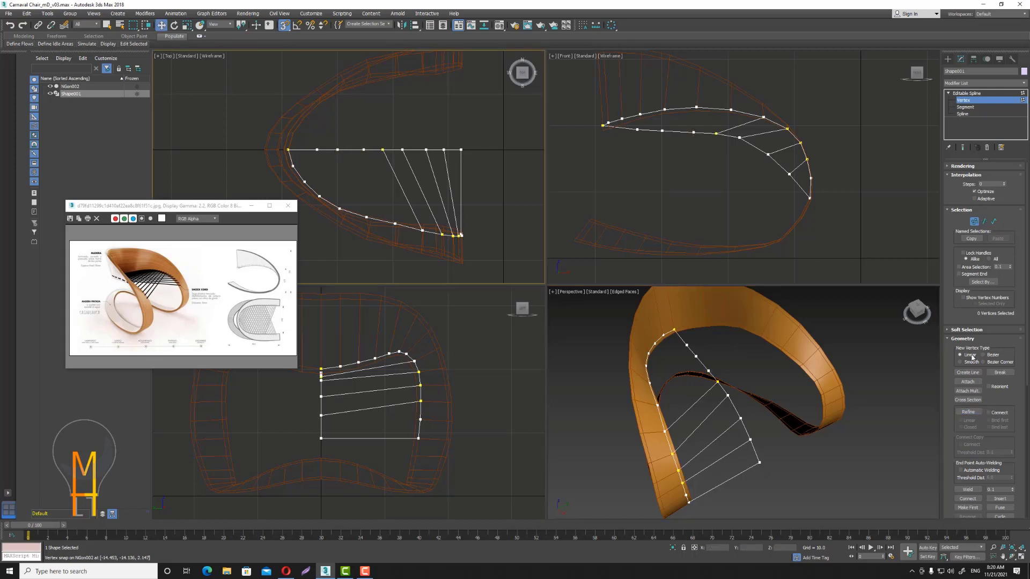
click(967, 373)
Isolate the spline and draw three snapped ribs between opposite edge vertices.
key(alt+q)
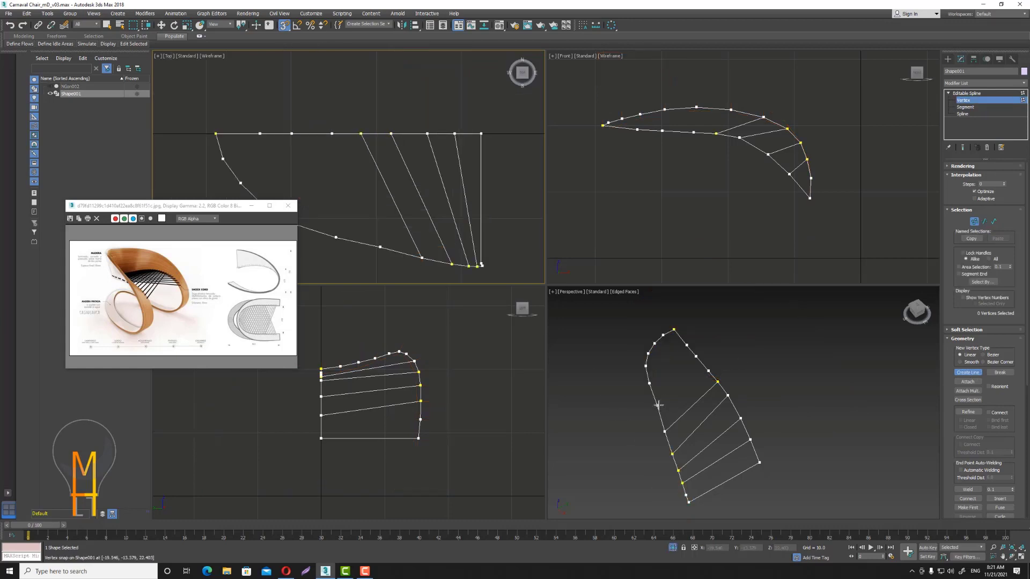
click(657, 405)
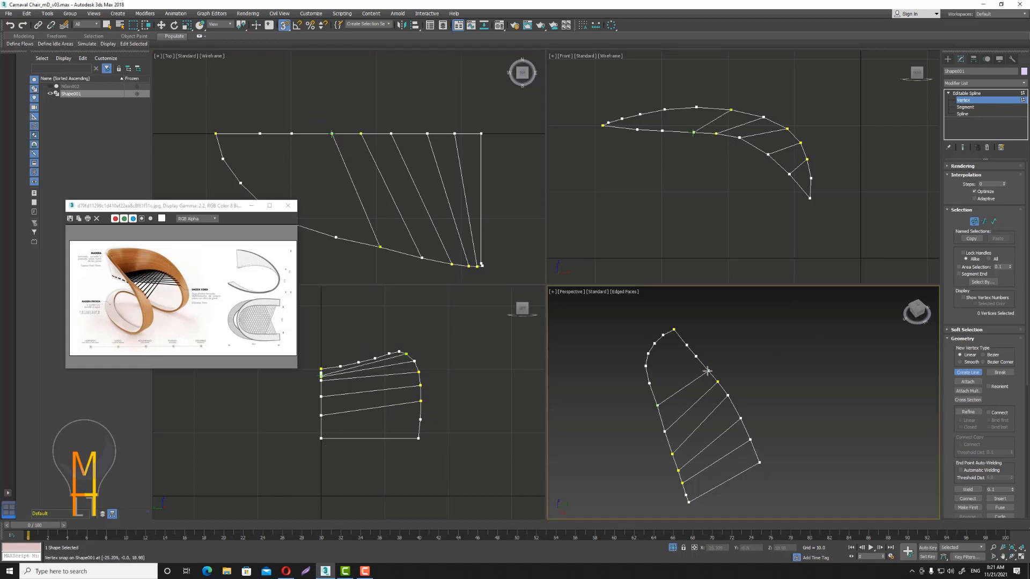
click(707, 370)
right_click(697, 358)
click(695, 356)
click(649, 382)
right_click(650, 384)
click(687, 345)
click(646, 366)
right_click(647, 367)
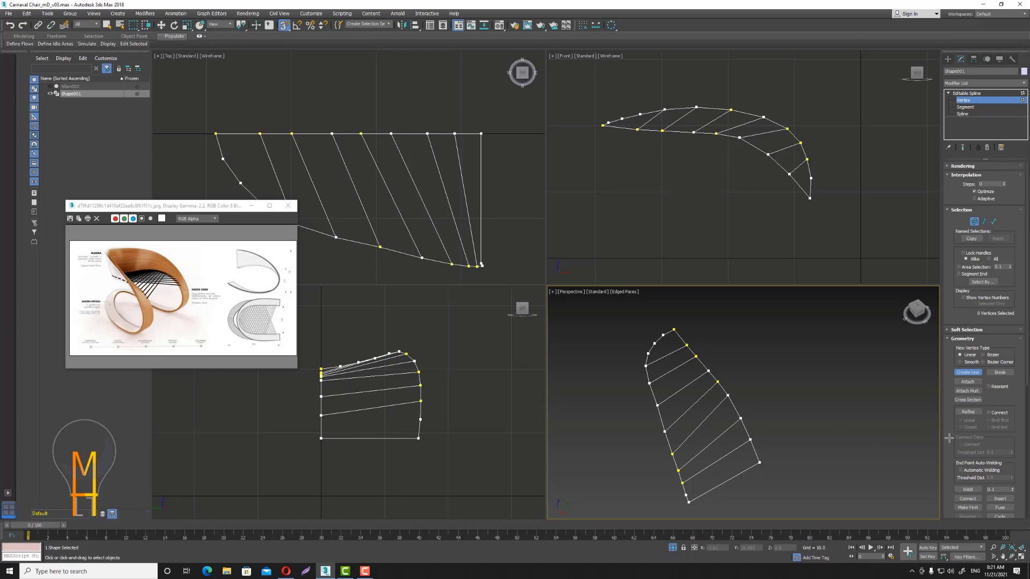
click(968, 372)
With snap off, refine the spline edge to add one free vertex.
alt+middle_drag(759, 458, 694, 463)
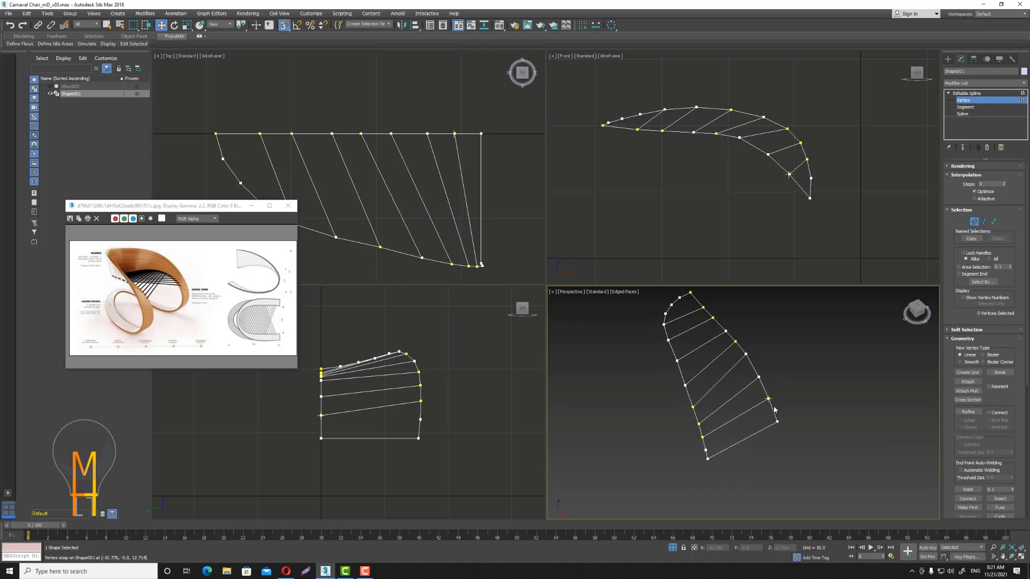
scroll(786, 368, up, 3)
scroll(787, 368, up, 2)
scroll(787, 367, up, 2)
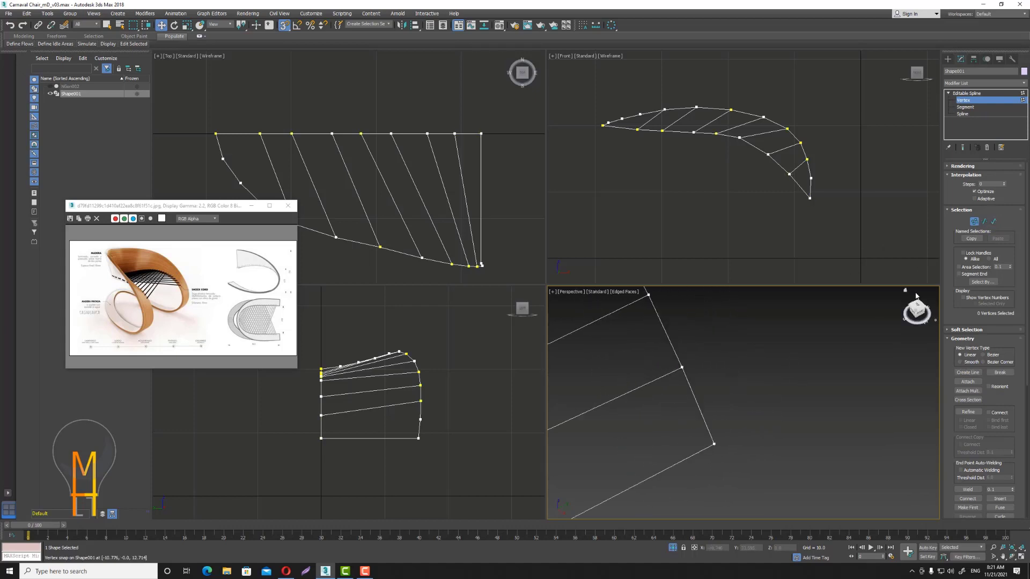
click(967, 411)
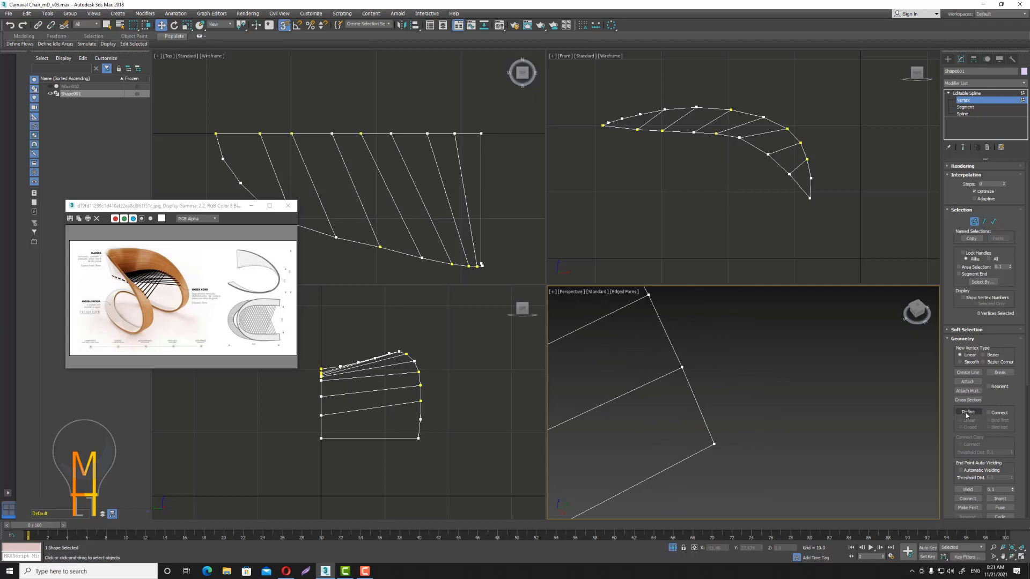
click(284, 24)
click(699, 409)
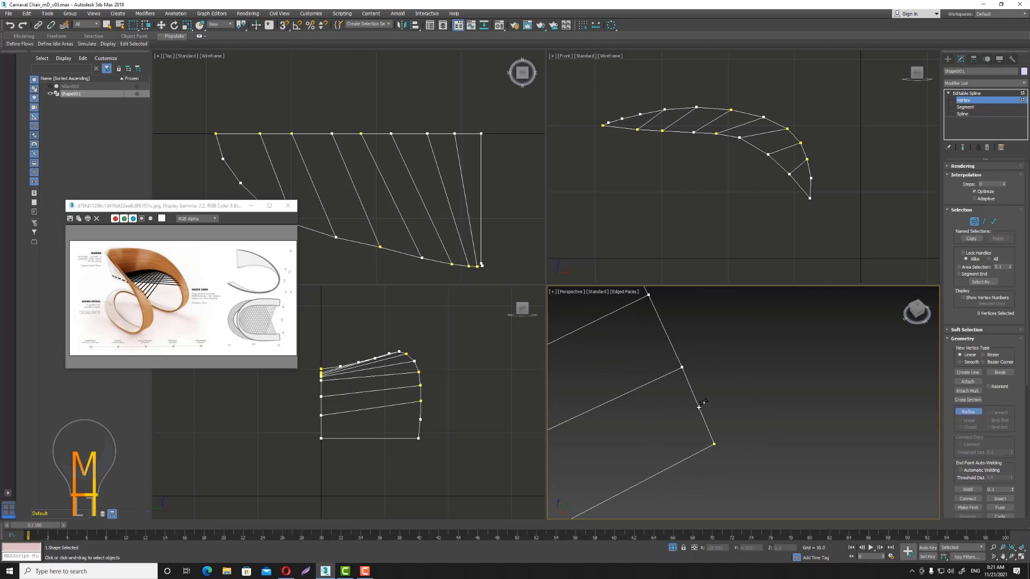
scroll(772, 346, down, 2)
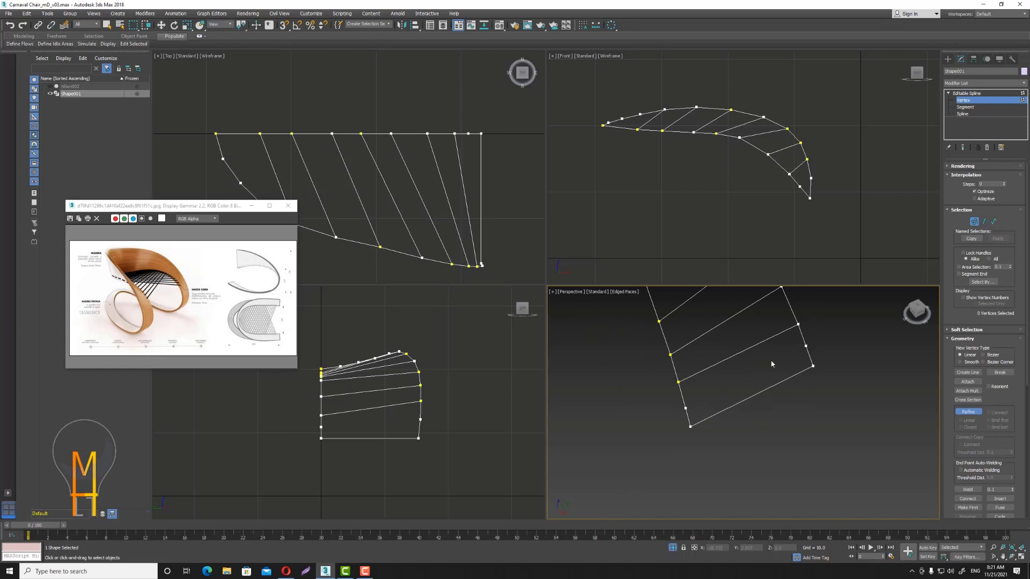
click(968, 372)
Try and cancel a rib to the right-edge vertex, re-enable snap, and unhide the chair.
click(687, 407)
right_click(804, 344)
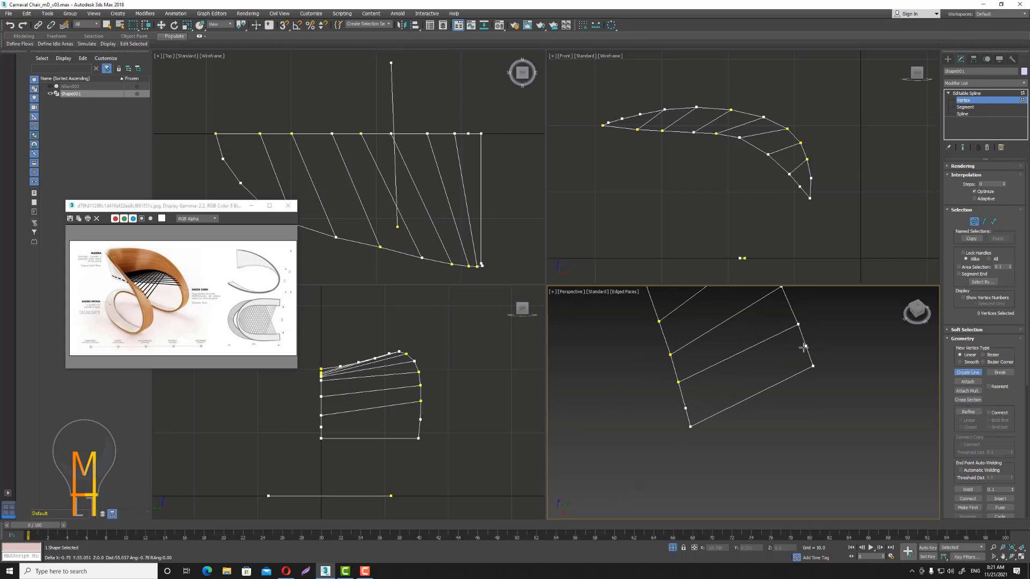
click(805, 344)
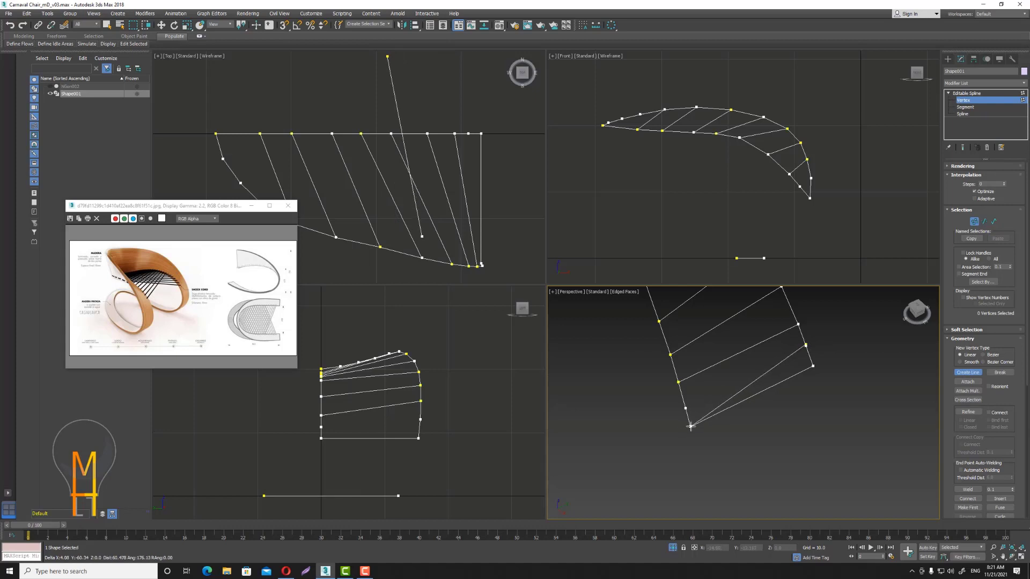
right_click(733, 410)
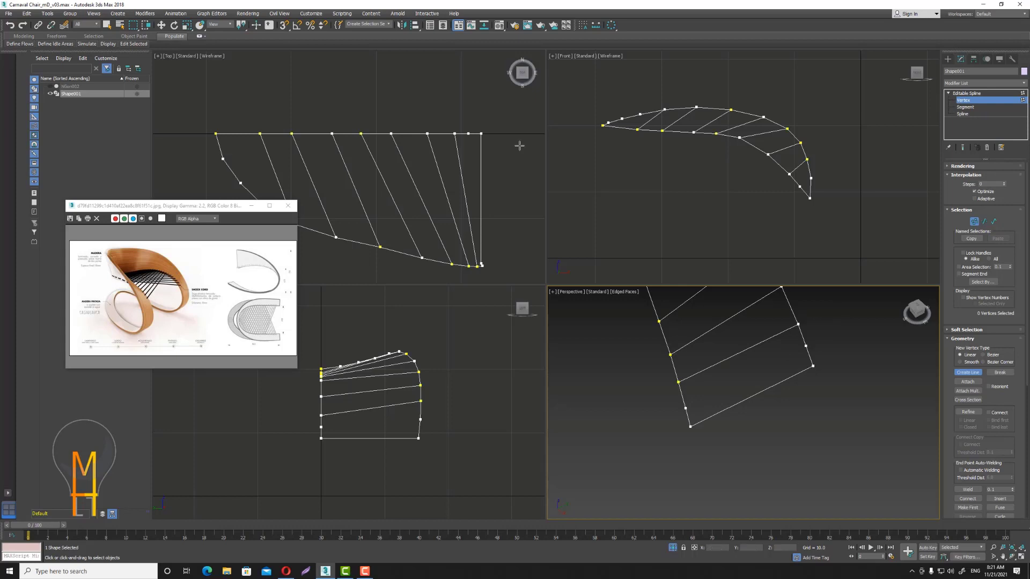
click(284, 25)
click(672, 548)
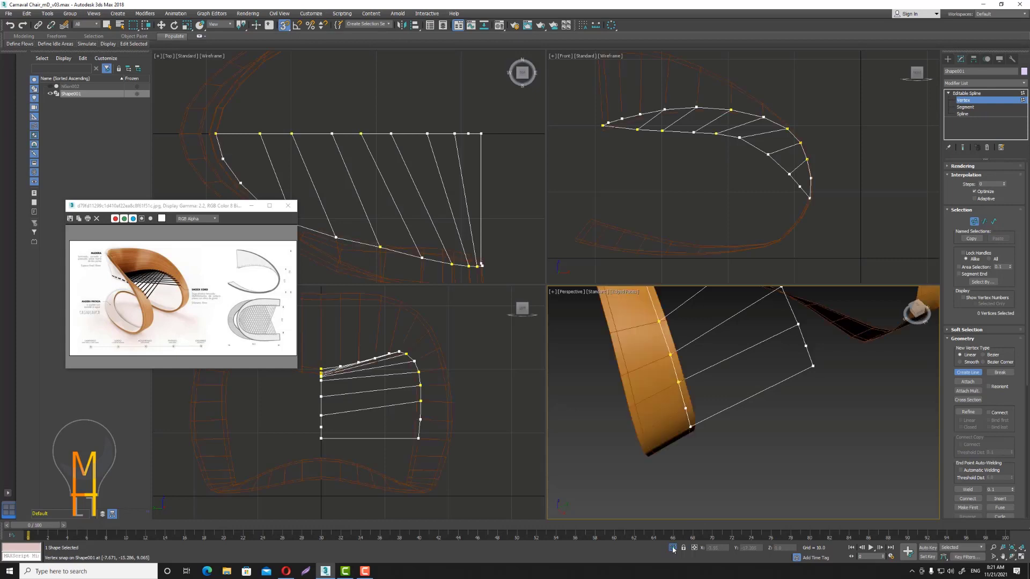
Draw a rib from the lower edge vertex to the right-edge vertex.
click(685, 409)
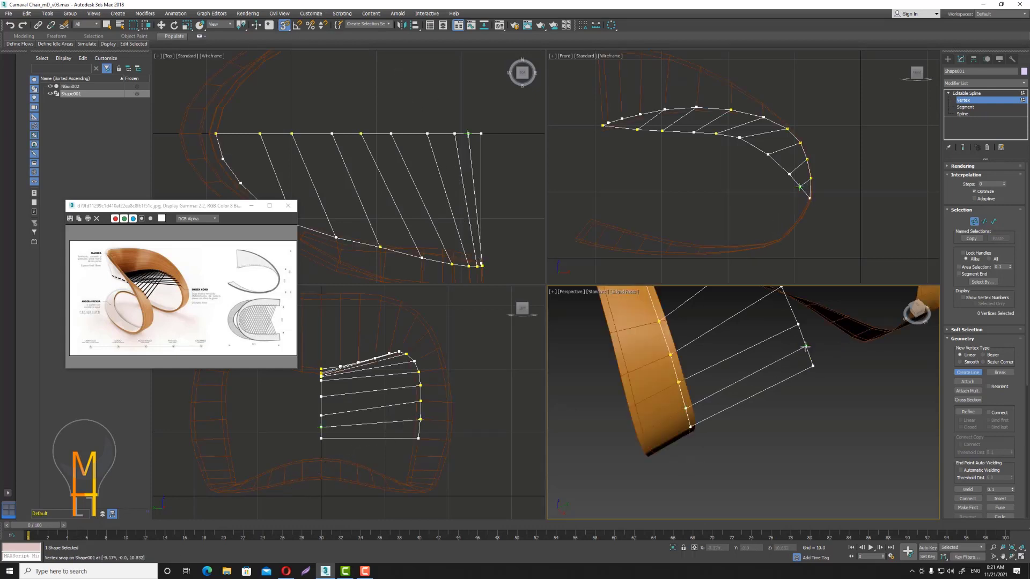
click(805, 347)
click(967, 372)
key(w)
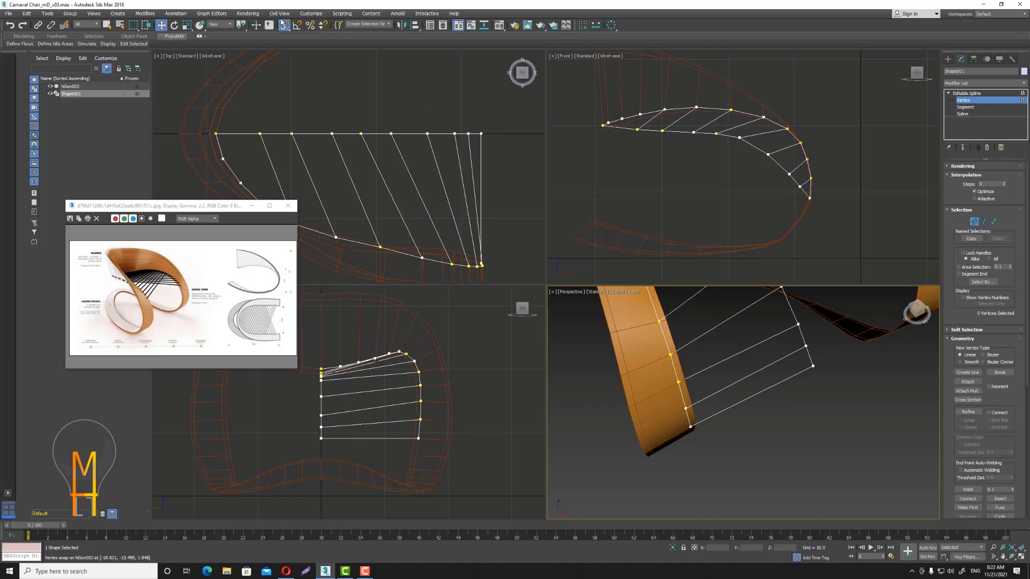
In the Front view, nudge top-edge vertices slightly left.
mouse_move(356, 125)
middle_down()
mouse_move(368, 120)
mouse_move(363, 107)
middle_up()
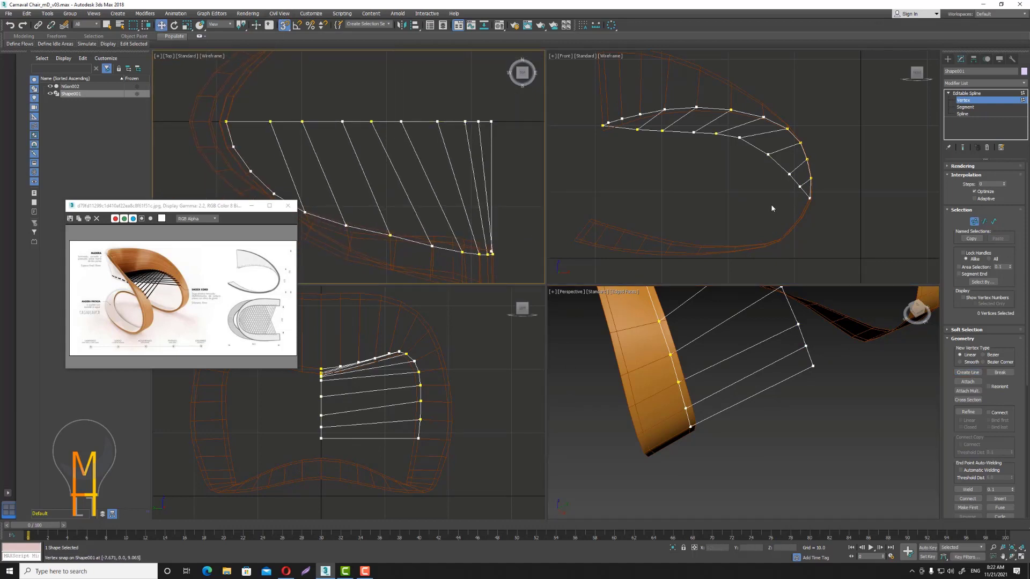
scroll(729, 162, up, 2)
middle_drag(730, 161, 727, 219)
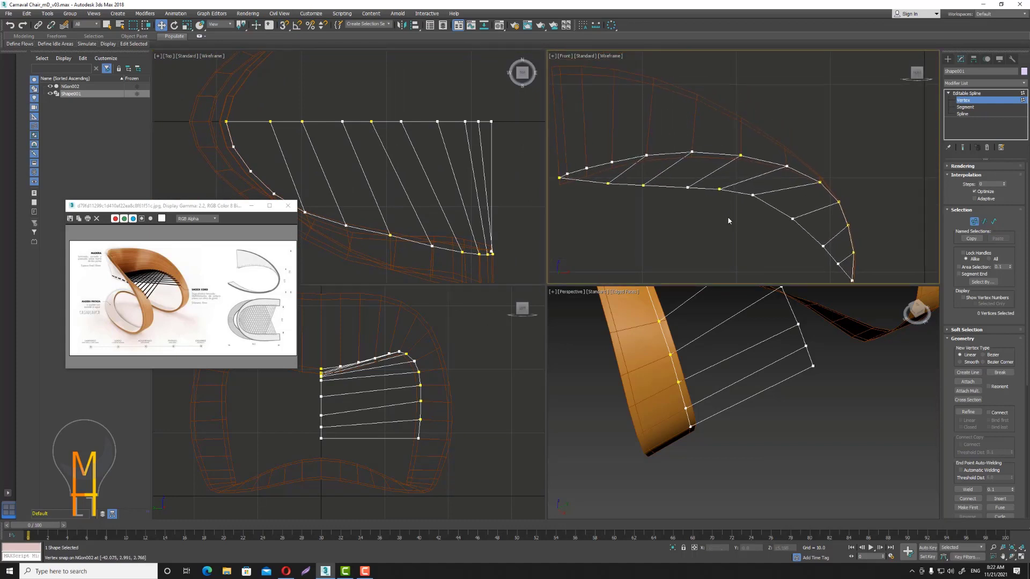
drag(688, 187, 681, 187)
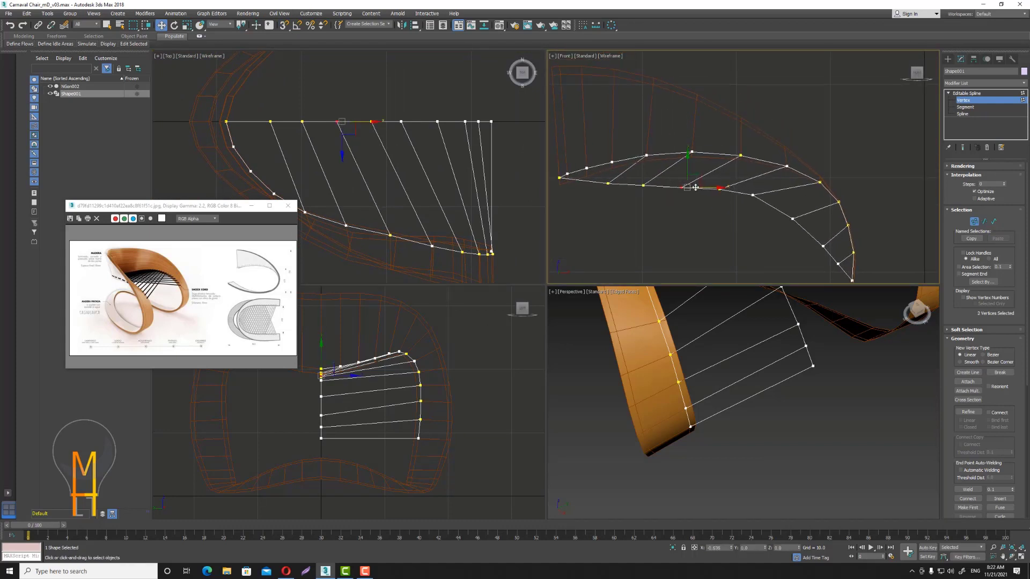
click(638, 203)
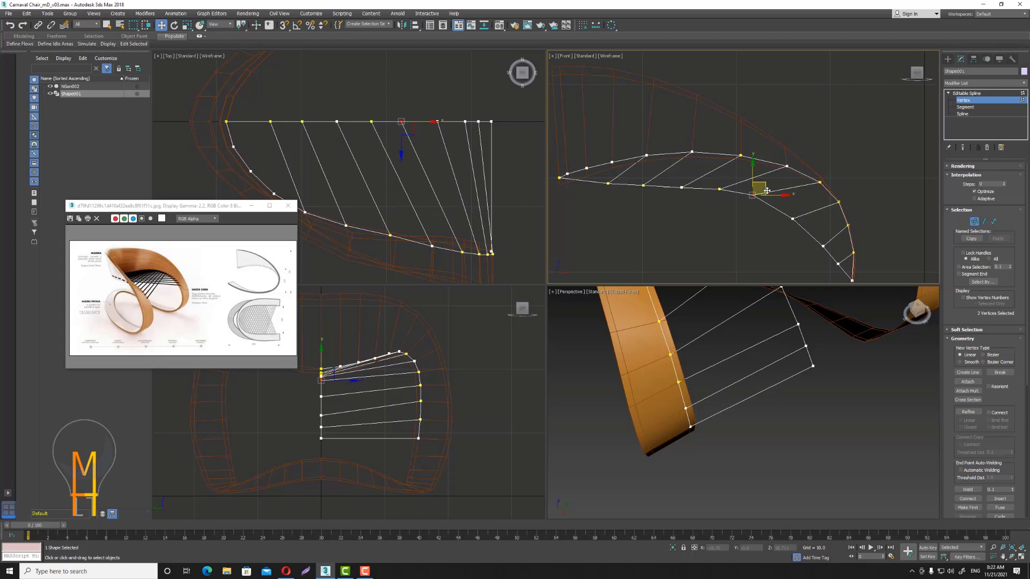
drag(763, 193, 770, 199)
middle_drag(803, 279, 769, 231)
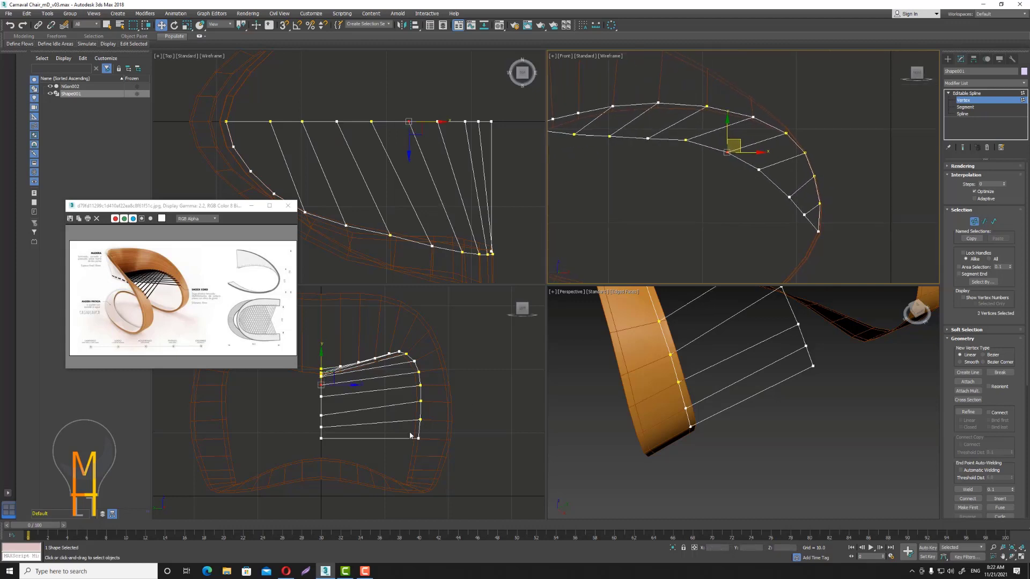
middle_drag(409, 431, 410, 451)
mouse_move(861, 385)
alt+middle_down()
mouse_move(787, 452)
mouse_move(754, 403)
mouse_move(759, 414)
mouse_move(734, 431)
alt+middle_up()
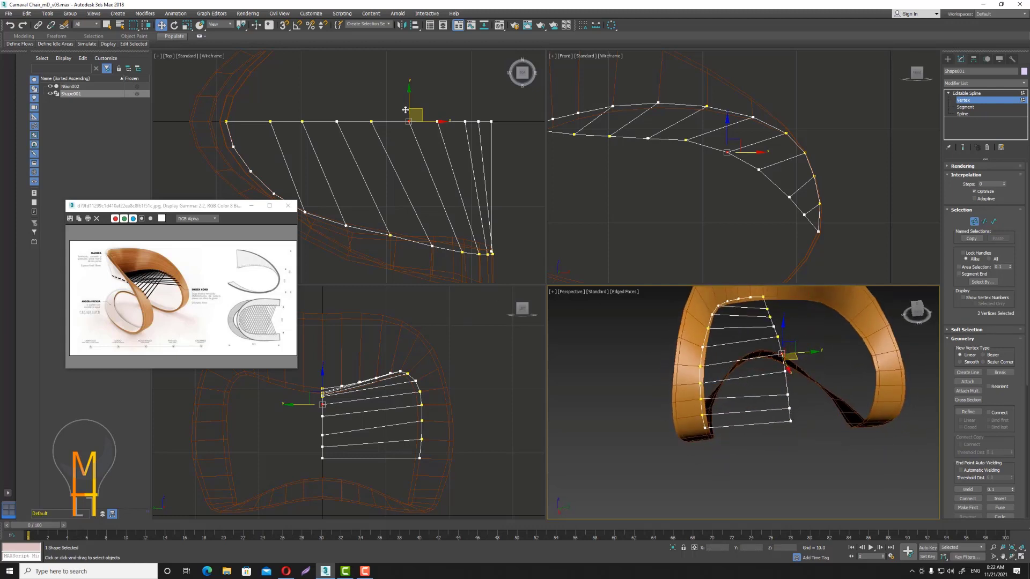
In the Top view, move a top-row vertex left and recheck the Front view.
click(270, 121)
drag(300, 122, 291, 122)
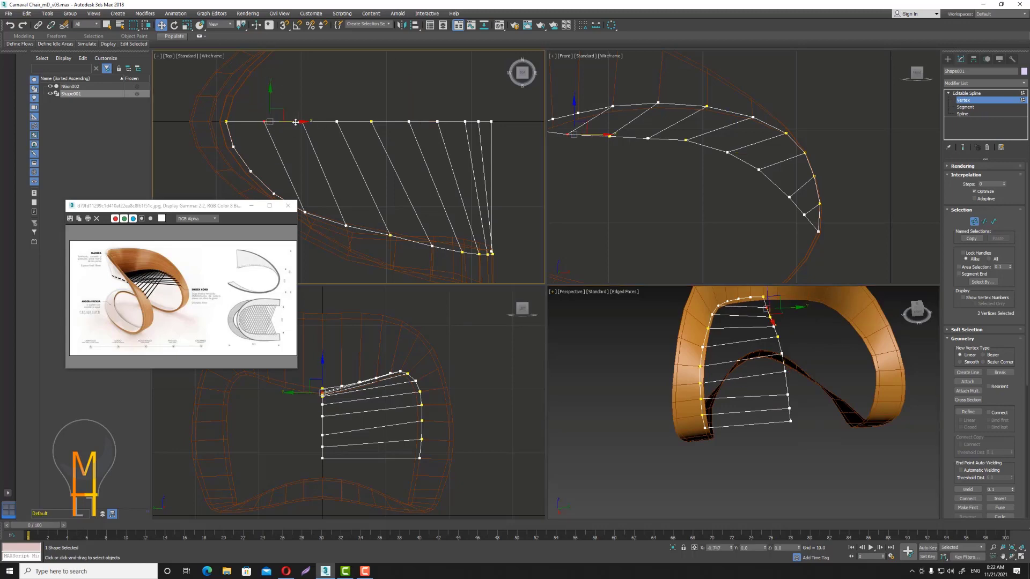
click(300, 122)
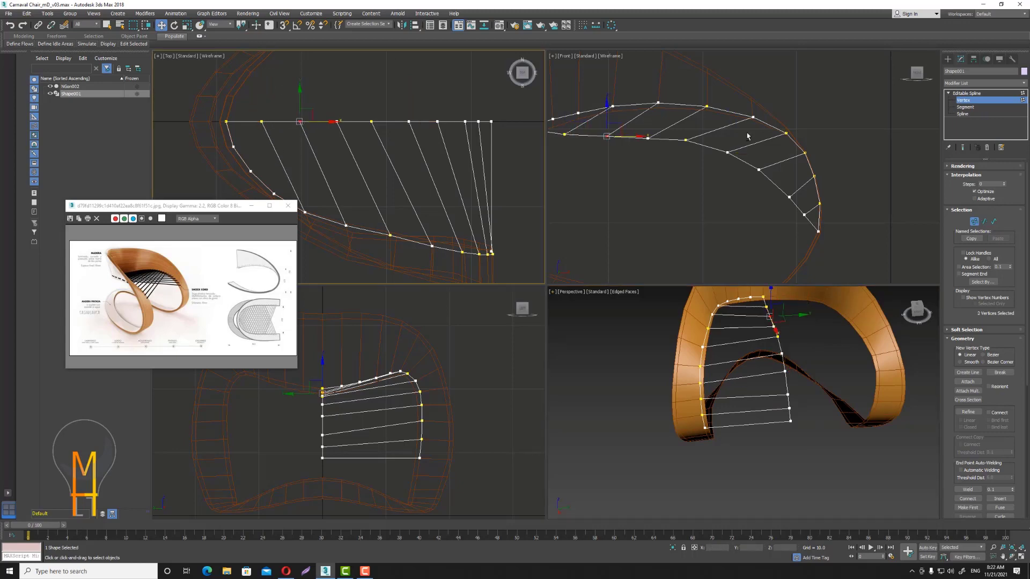
mouse_move(746, 151)
alt+middle_down()
mouse_move(770, 136)
mouse_move(721, 157)
alt+middle_up()
key(f)
click(730, 155)
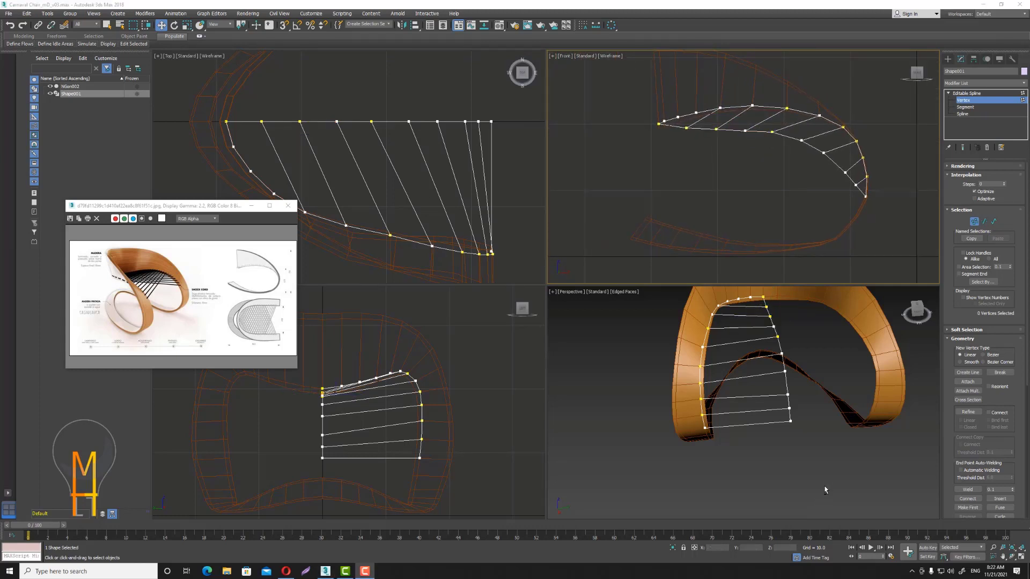
Orbit and maximize the Perspective view to inspect the ribs, then isolate the spline.
mouse_move(832, 475)
alt+middle_down()
mouse_move(806, 421)
mouse_move(775, 464)
mouse_move(786, 465)
alt+middle_up()
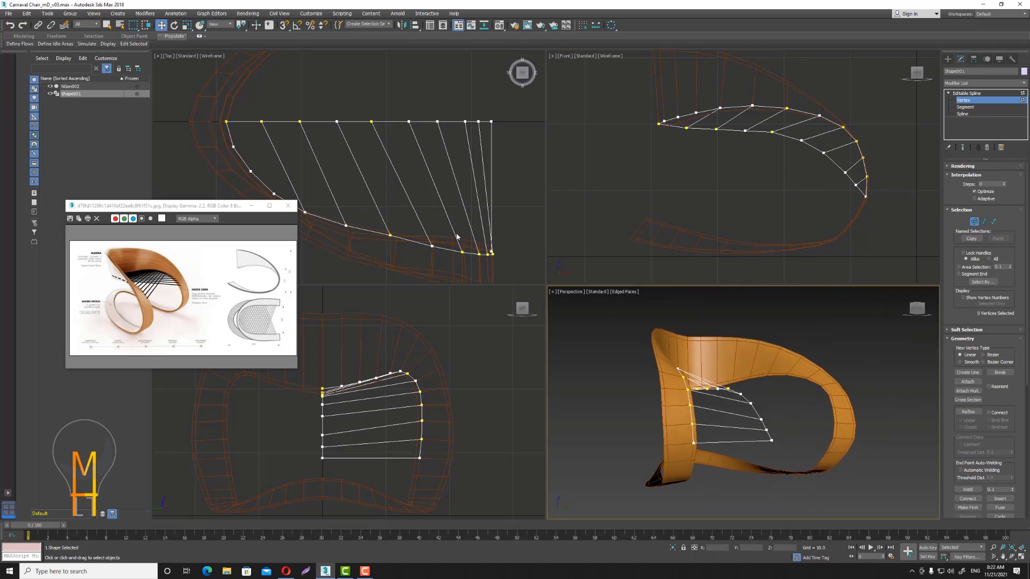
alt+middle_drag(769, 385, 775, 408)
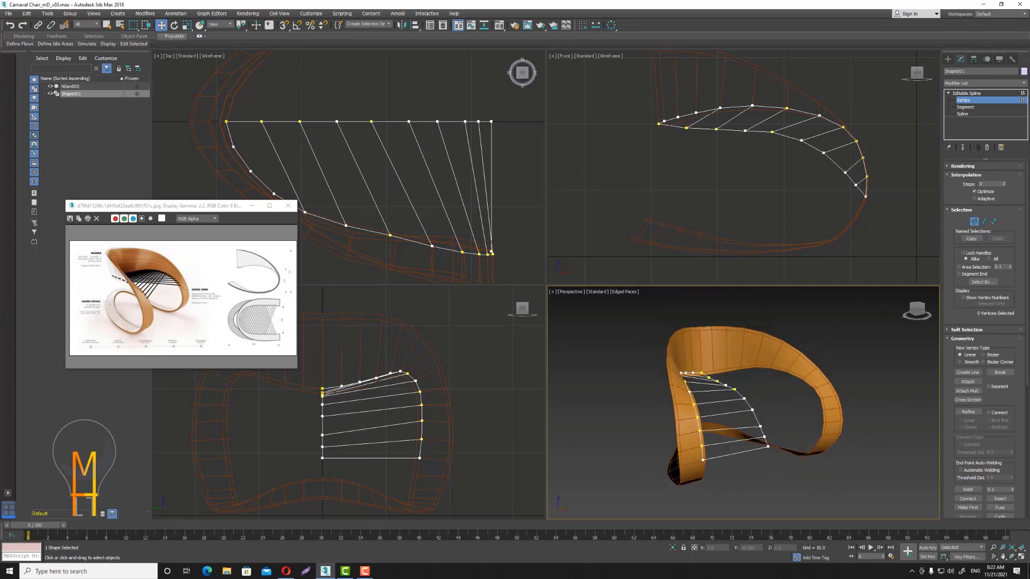
click(1020, 556)
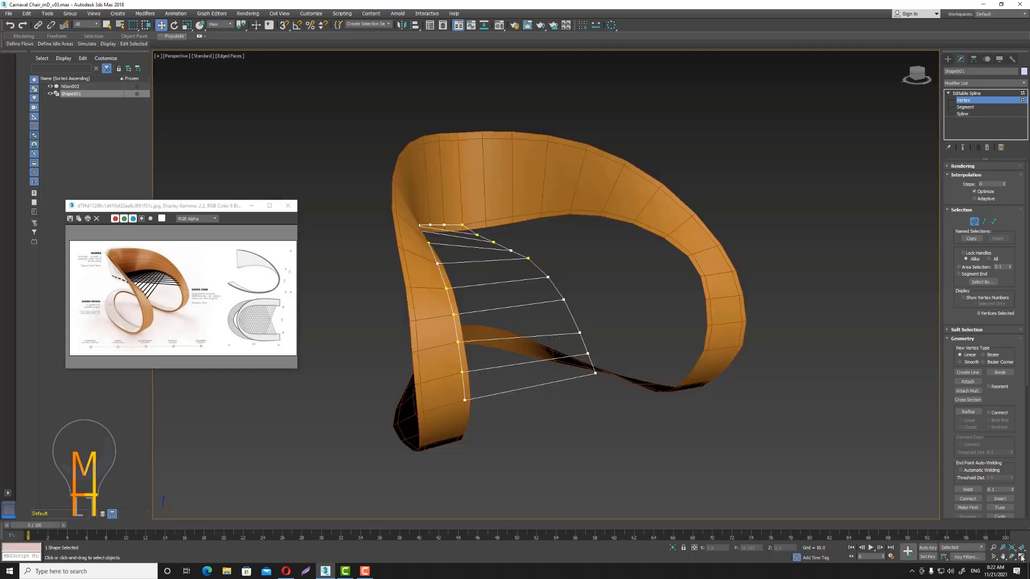
mouse_move(782, 443)
alt+middle_down()
mouse_move(696, 404)
mouse_move(699, 372)
mouse_move(699, 387)
alt+middle_up()
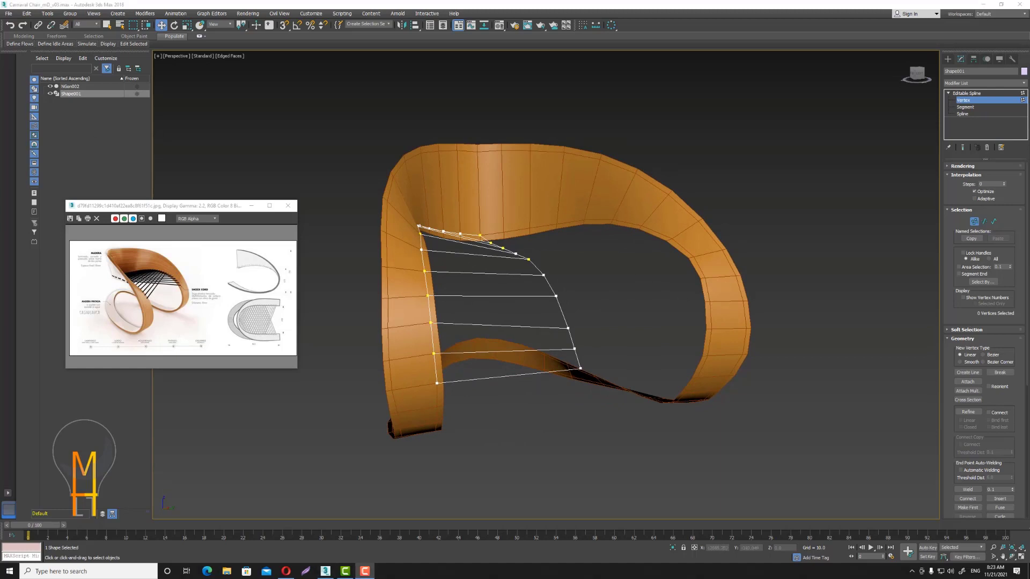
click(1015, 559)
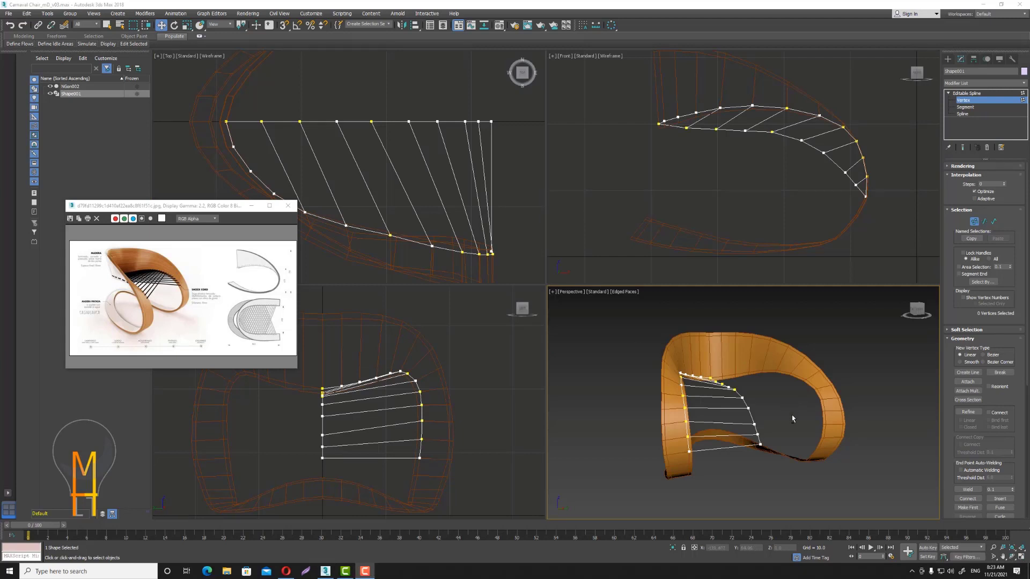
click(672, 547)
Reframe the spline in Perspective, restore four viewports, and clear the vertex selection.
scroll(713, 418, up, 3)
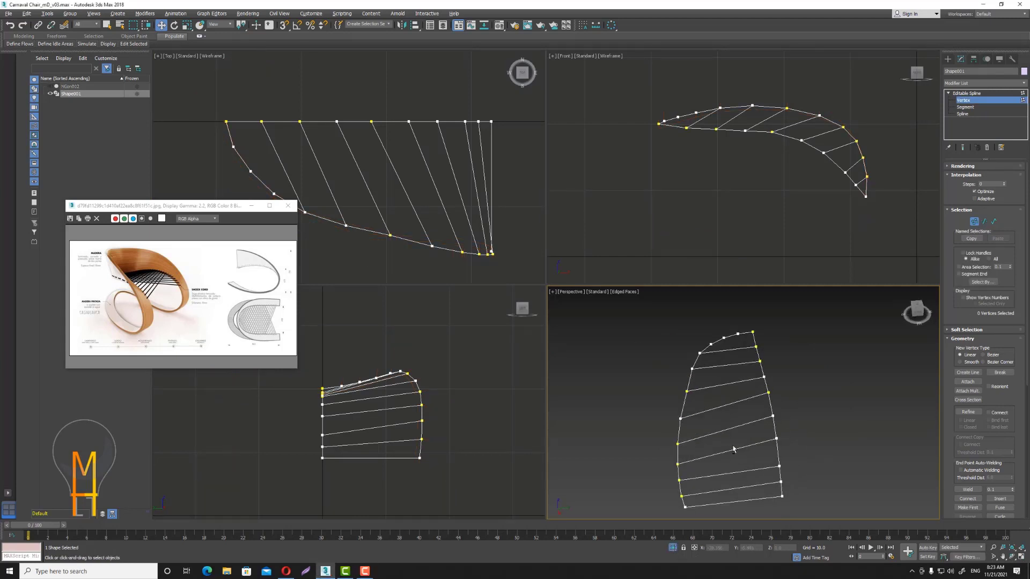
middle_drag(728, 433, 692, 398)
click(1020, 557)
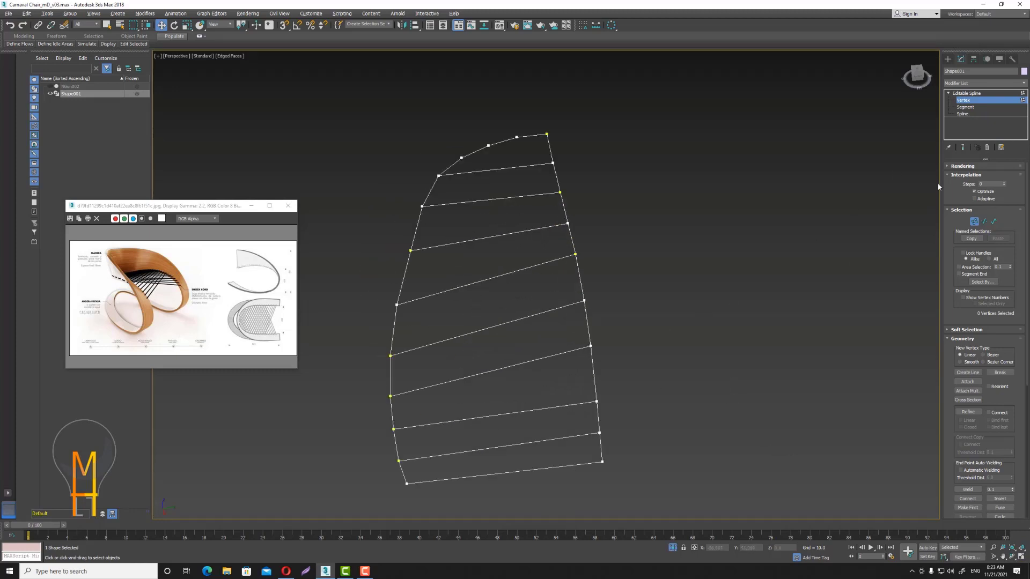
click(987, 283)
middle_drag(651, 379, 654, 347)
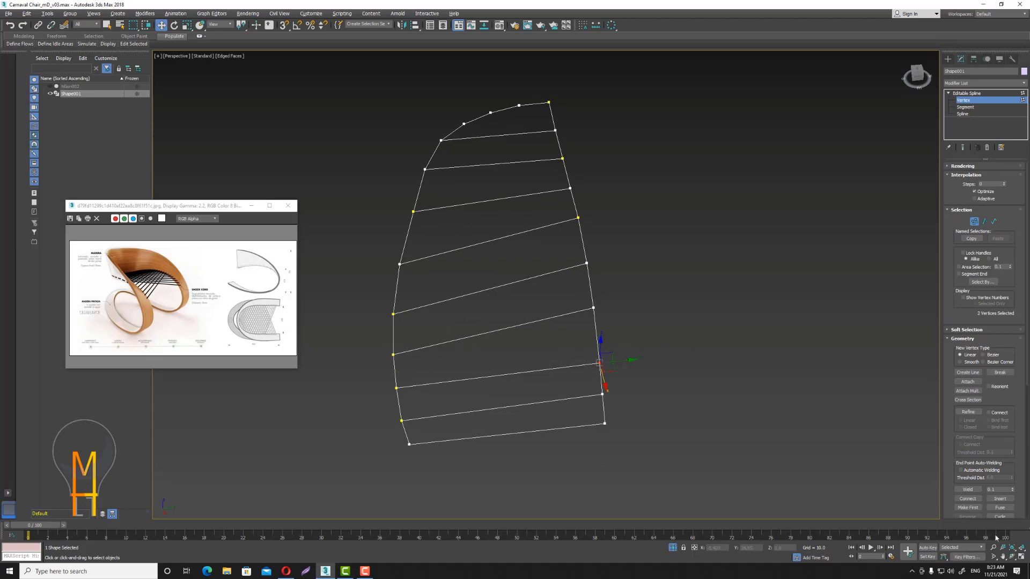
click(1020, 557)
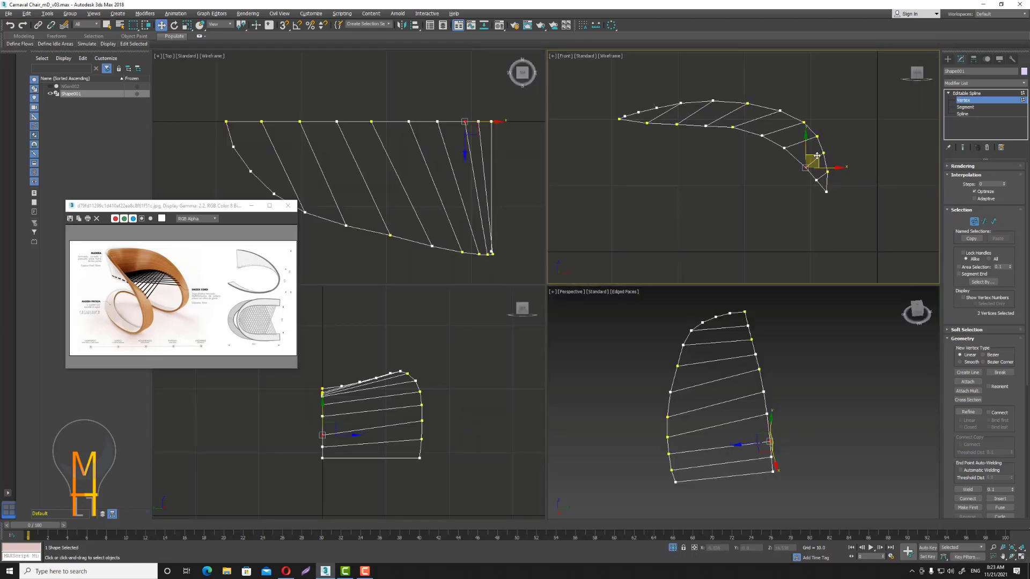
click(849, 212)
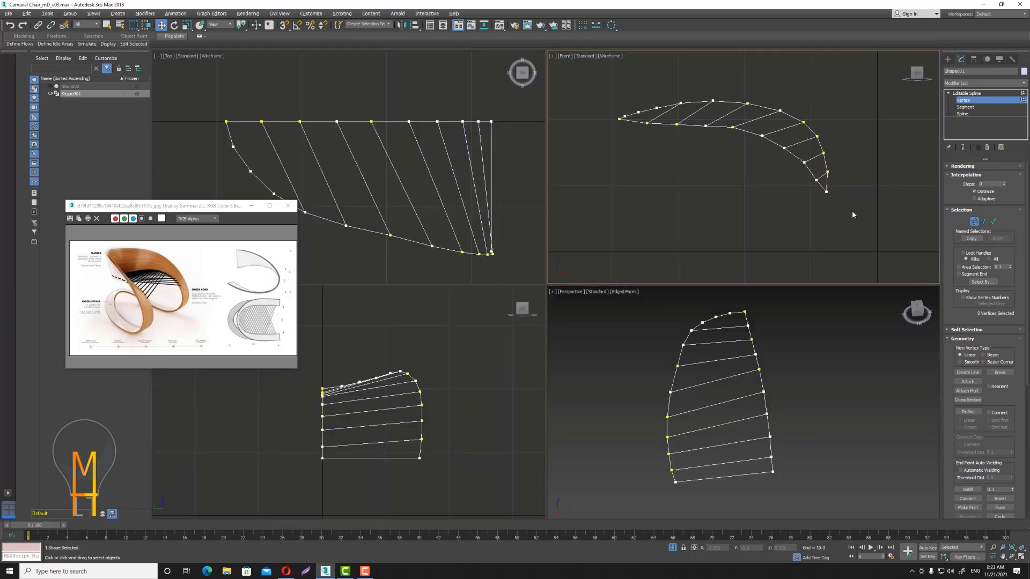
alt+middle_drag(830, 401, 800, 374)
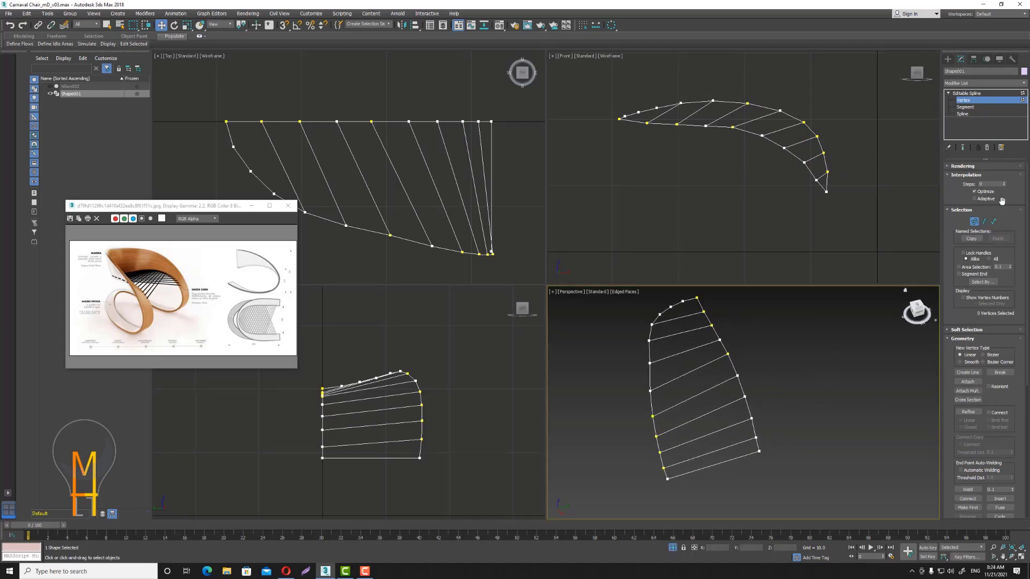
With Create Line and vertex snap, draw the first three welded diagonals between ribs.
click(968, 372)
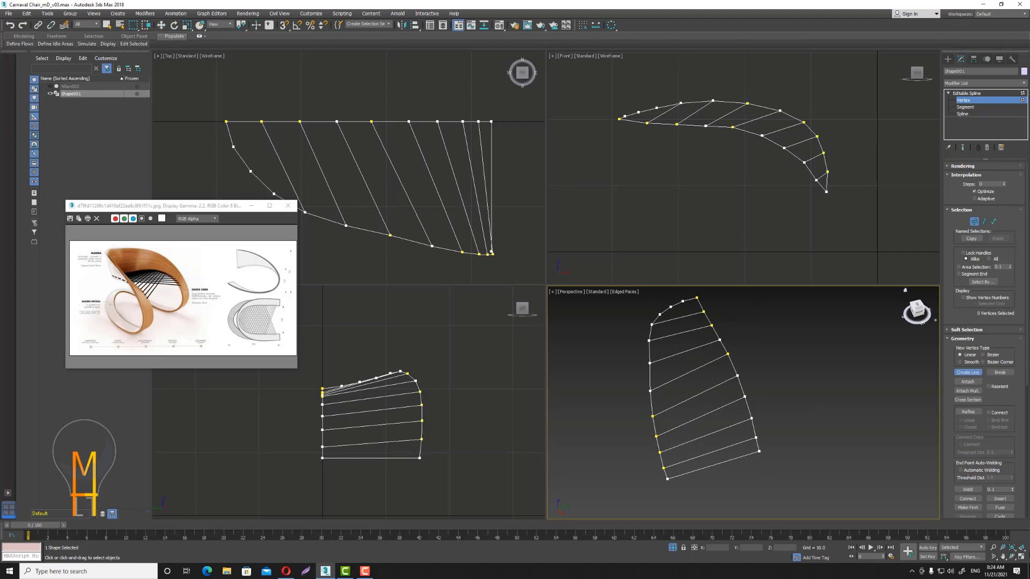
click(285, 26)
click(667, 478)
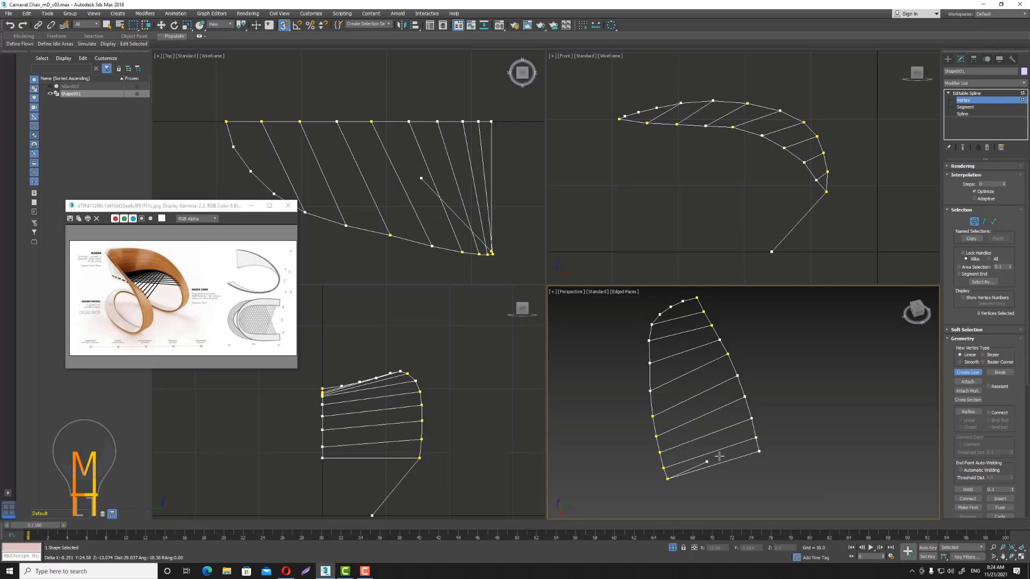
click(758, 438)
click(504, 312)
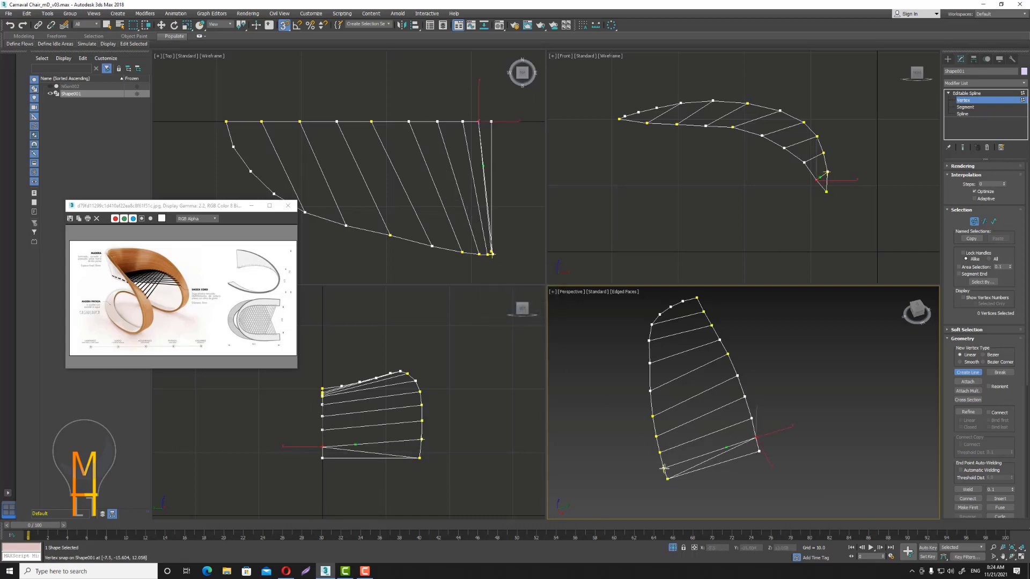
click(663, 468)
click(751, 418)
key(Return)
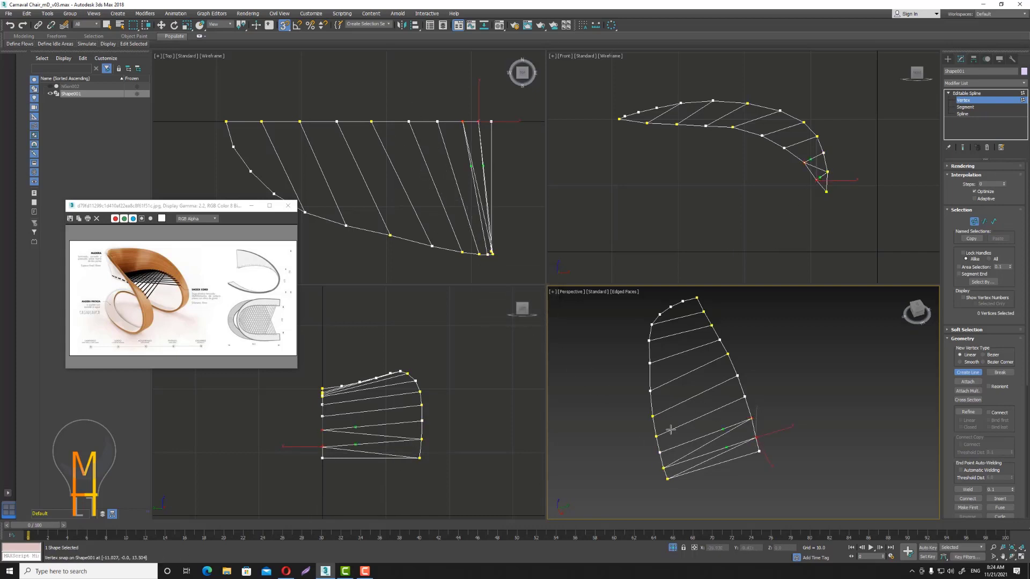
click(656, 436)
click(744, 397)
key(Return)
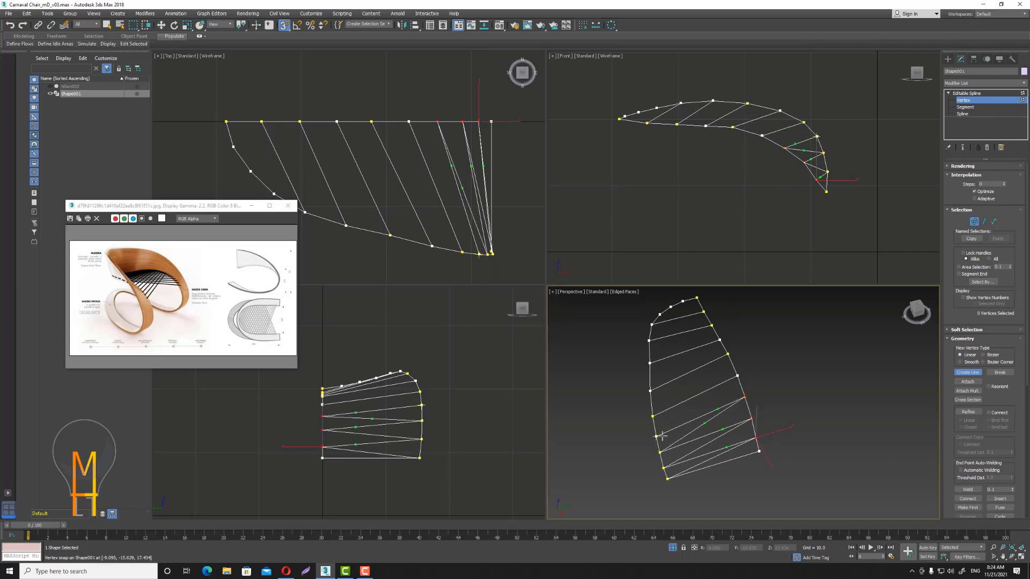
Draw the remaining five diagonals up to the top rib's right vertex.
click(652, 416)
click(737, 375)
key(Return)
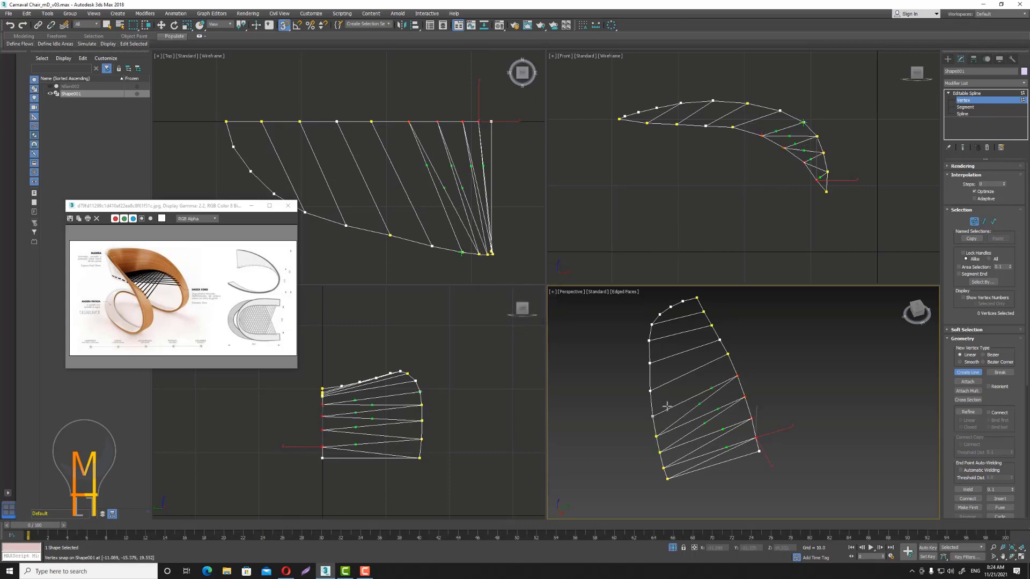
click(650, 391)
click(727, 355)
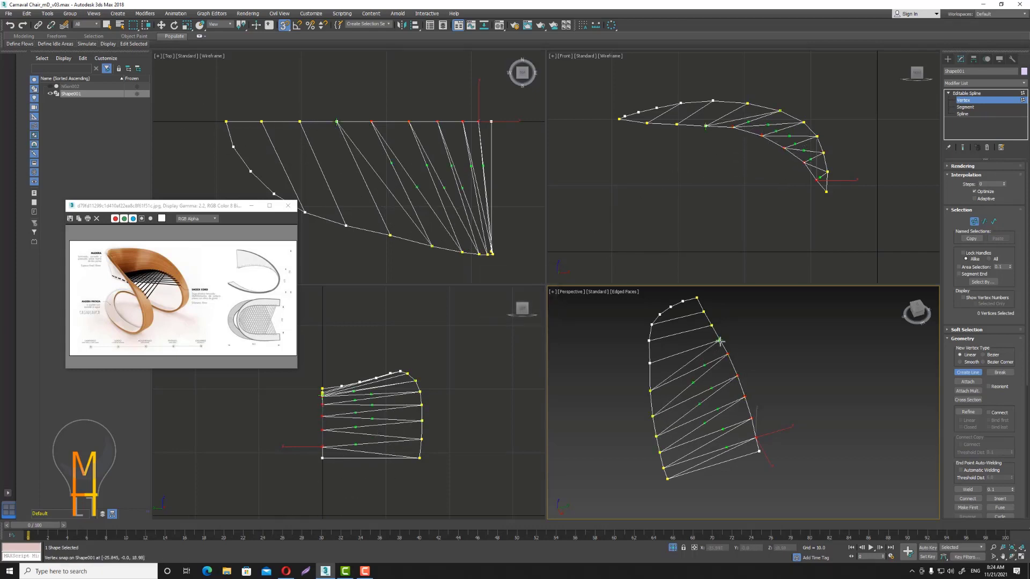
click(649, 363)
click(711, 325)
key(Return)
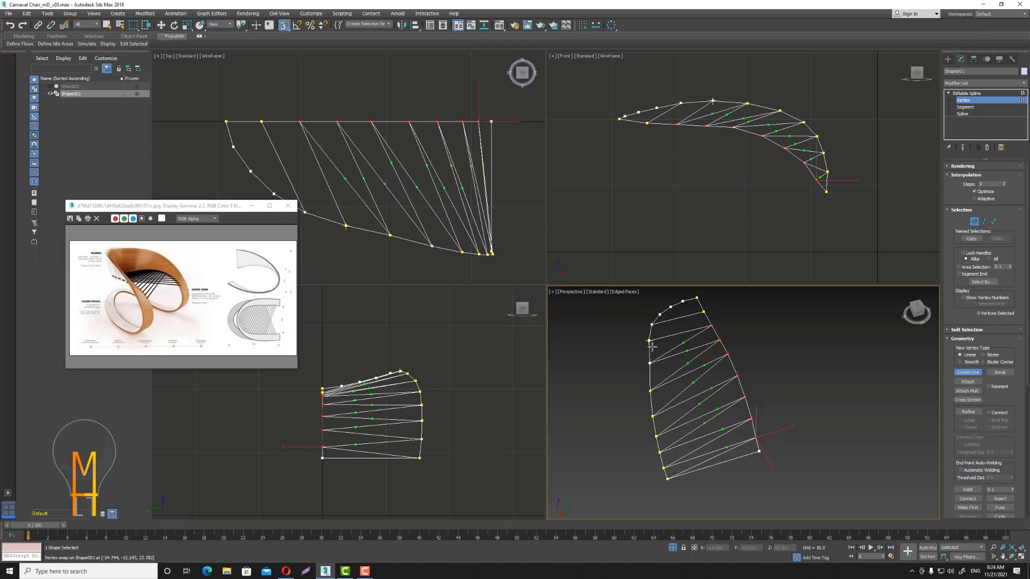
click(649, 340)
click(703, 311)
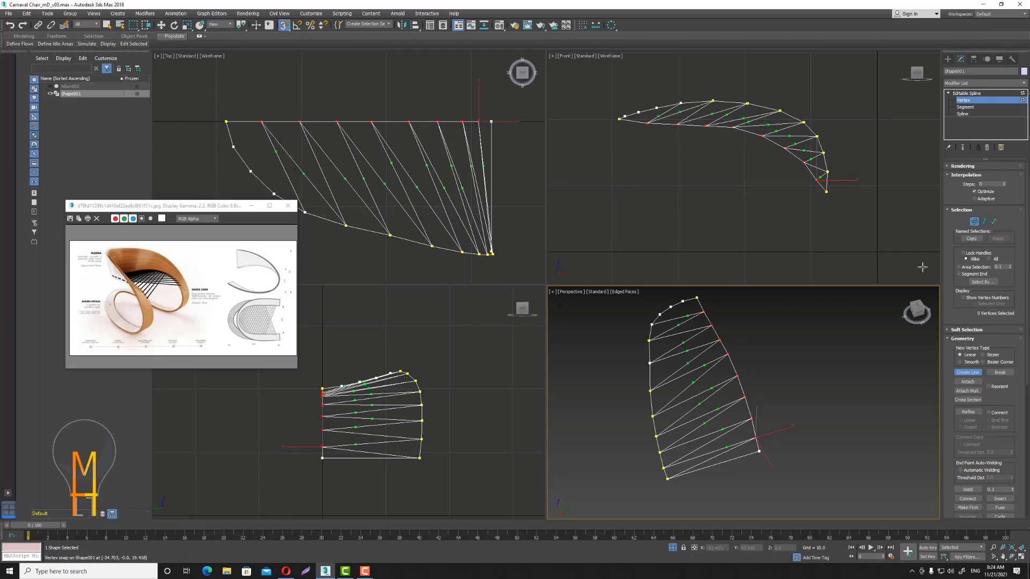
click(652, 323)
click(696, 298)
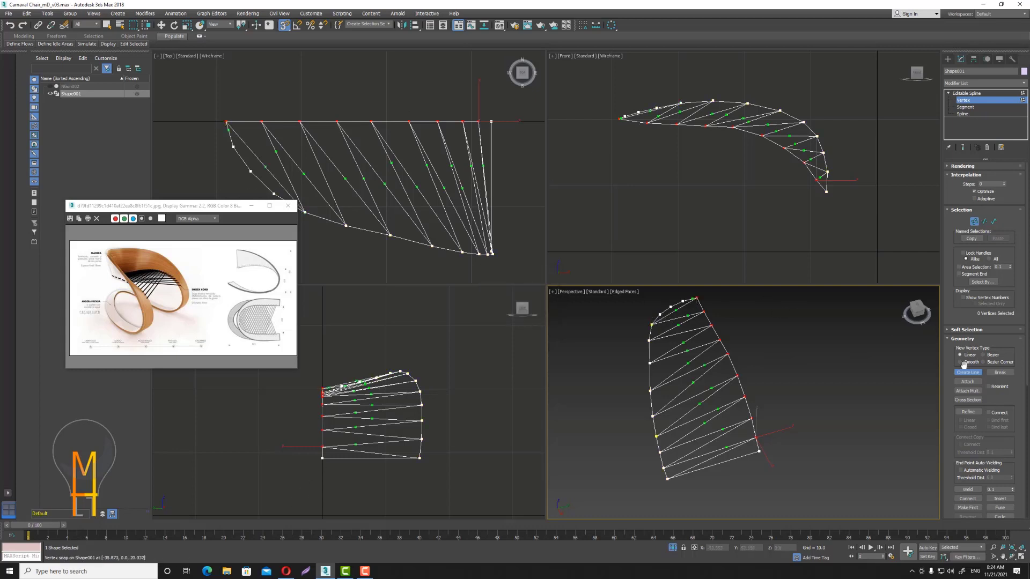
click(984, 222)
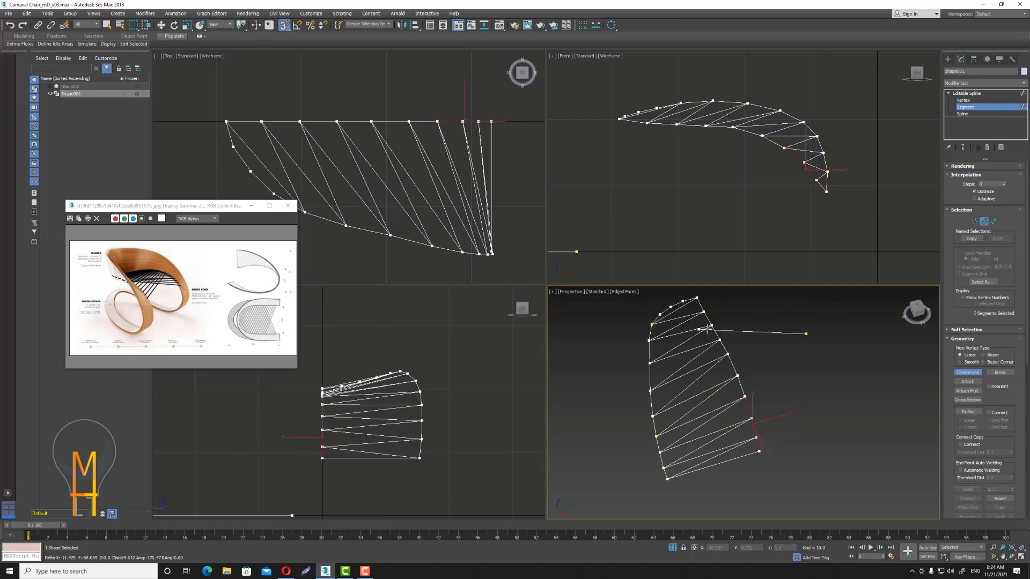
Pick through the spline's lower, diagonal and upper cross segments to find redundant ones.
key(w)
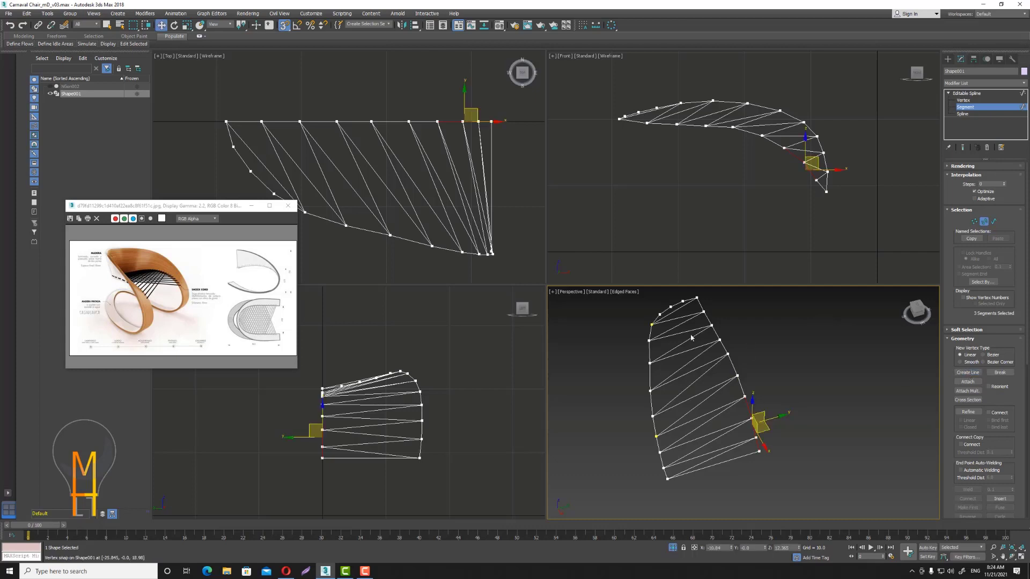
click(710, 452)
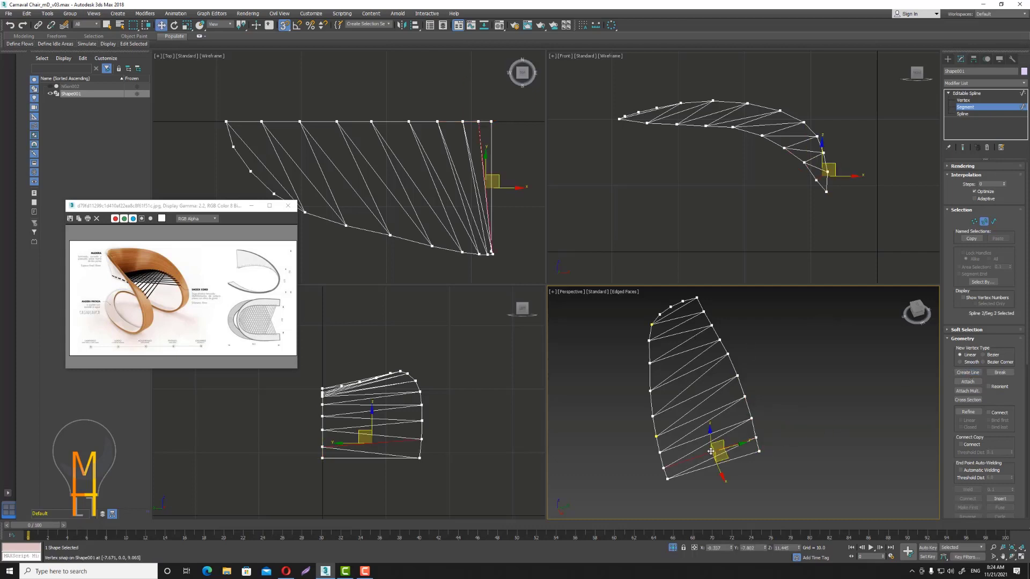
click(717, 437)
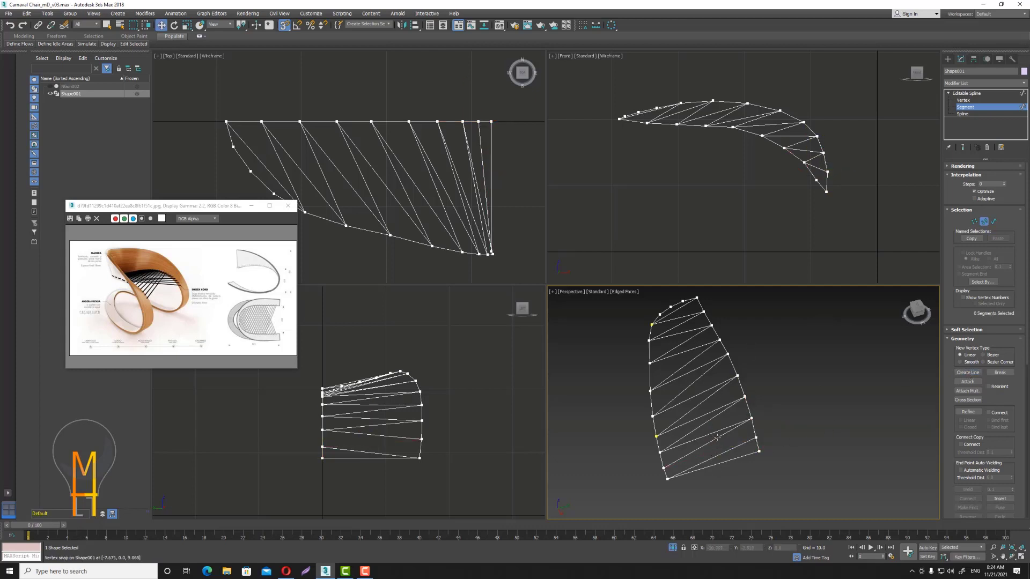
click(691, 399)
click(694, 372)
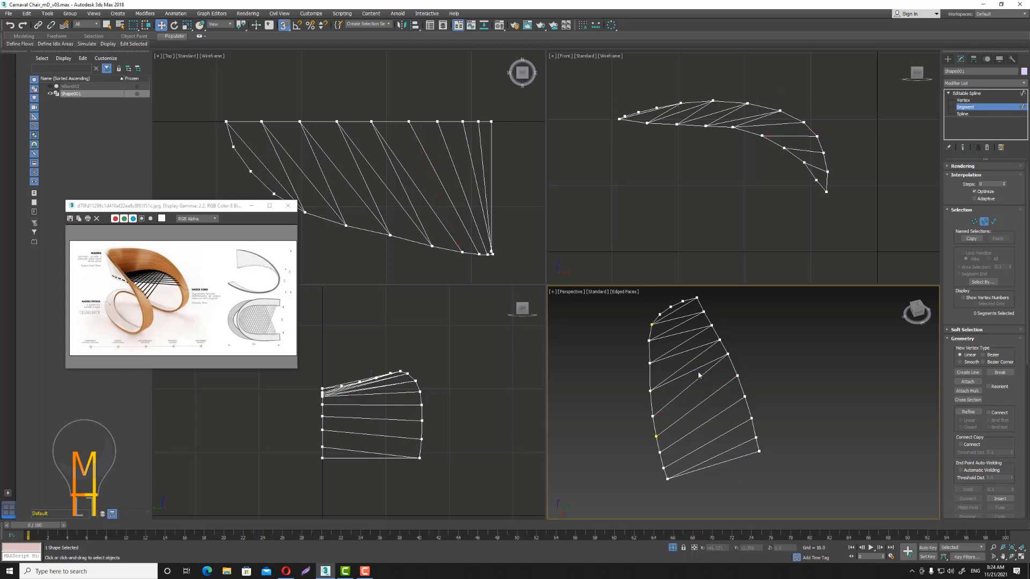
click(689, 359)
click(687, 340)
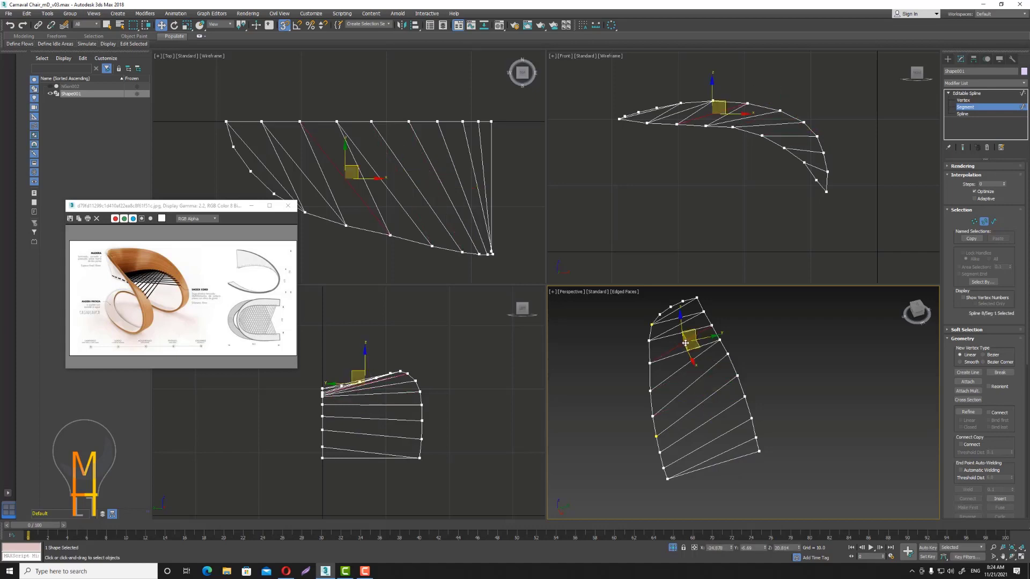
Select a redundant upper diagonal segment and delete it.
click(697, 322)
click(687, 340)
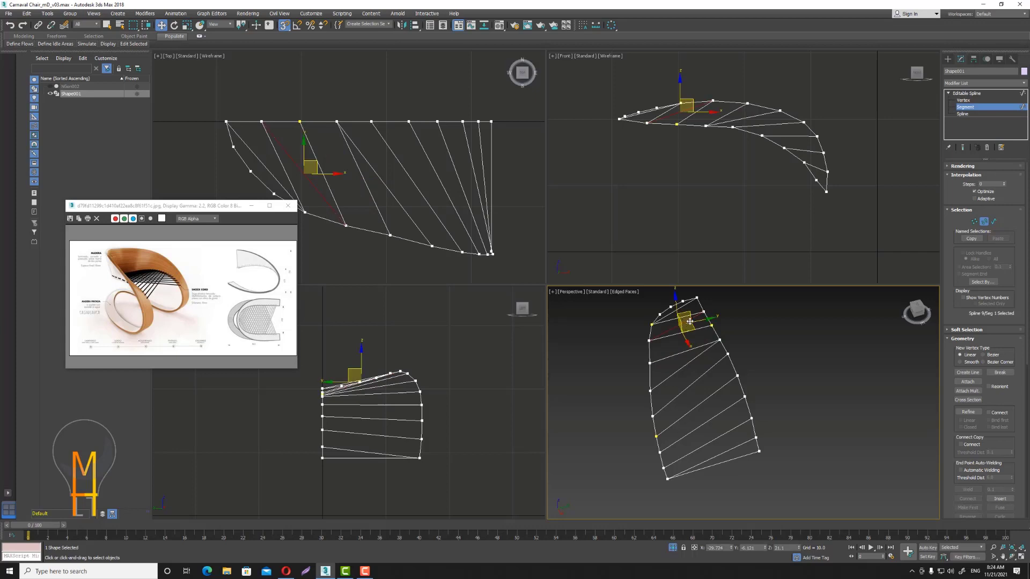
click(746, 306)
click(677, 317)
click(754, 323)
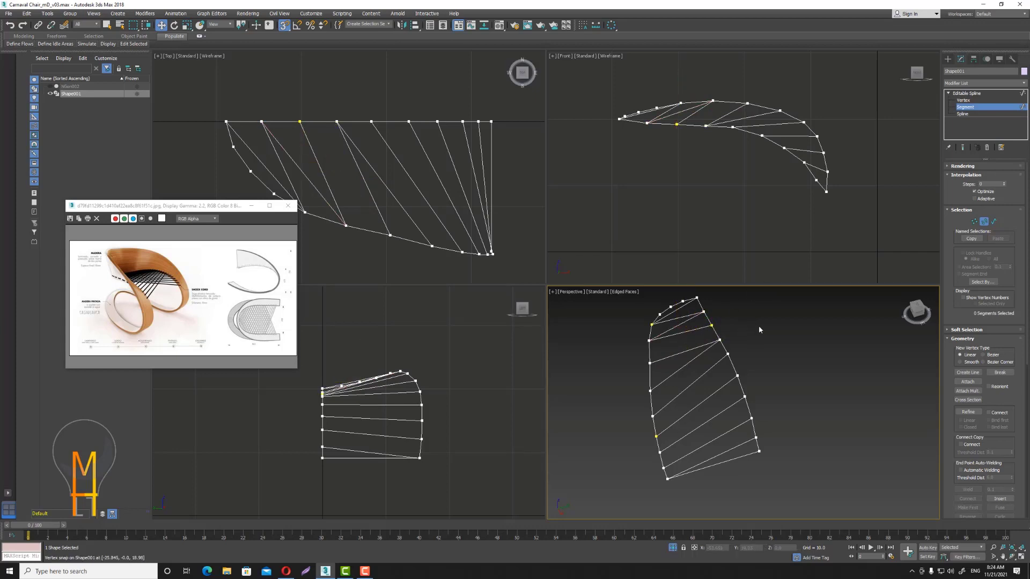
click(681, 325)
click(774, 324)
click(693, 349)
key(Delete)
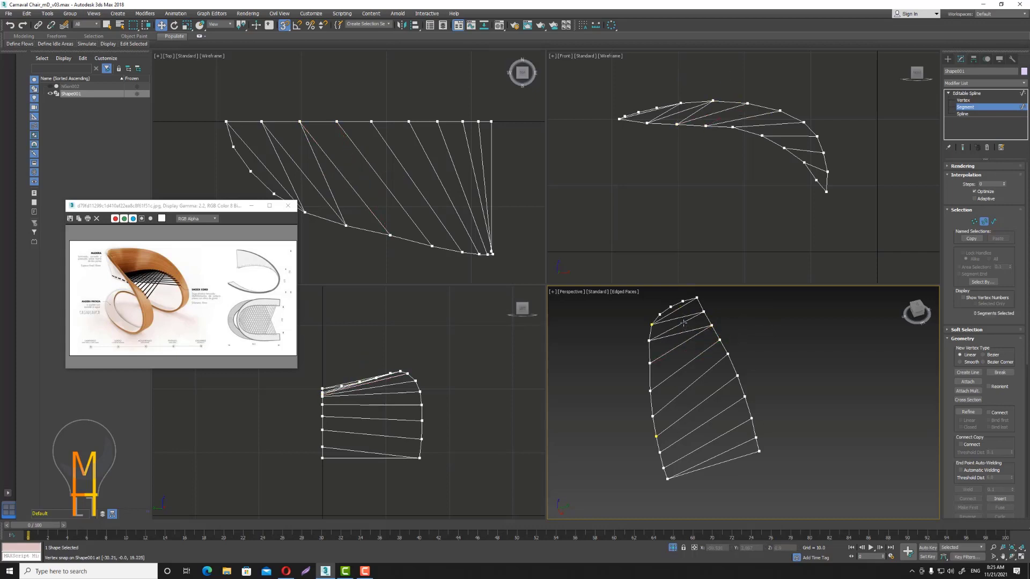
Delete another redundant cross segment, the top cross segment, and the leftover edge segment.
click(683, 323)
click(749, 307)
click(699, 326)
key(Delete)
click(674, 318)
key(Delete)
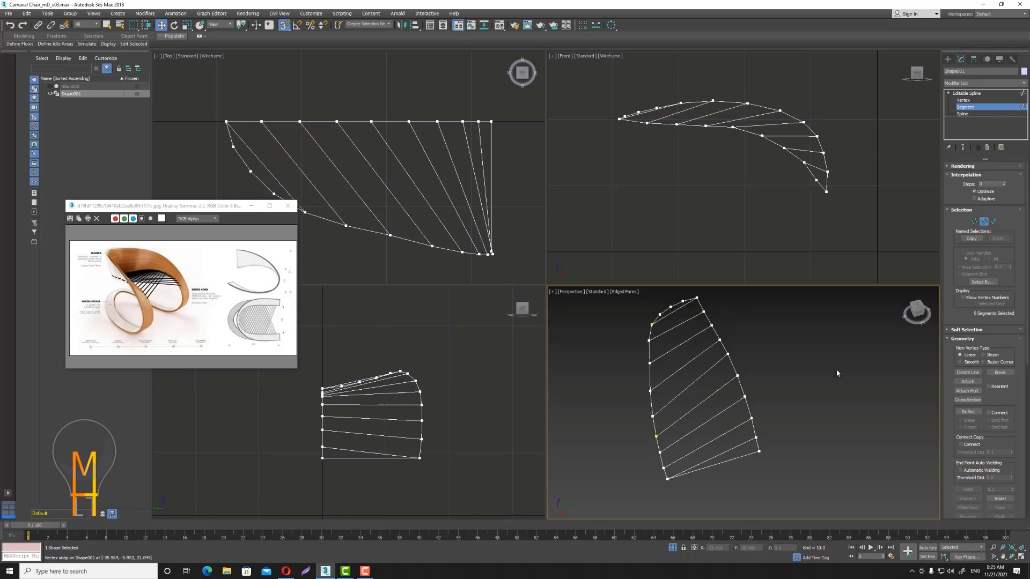
click(751, 455)
key(Delete)
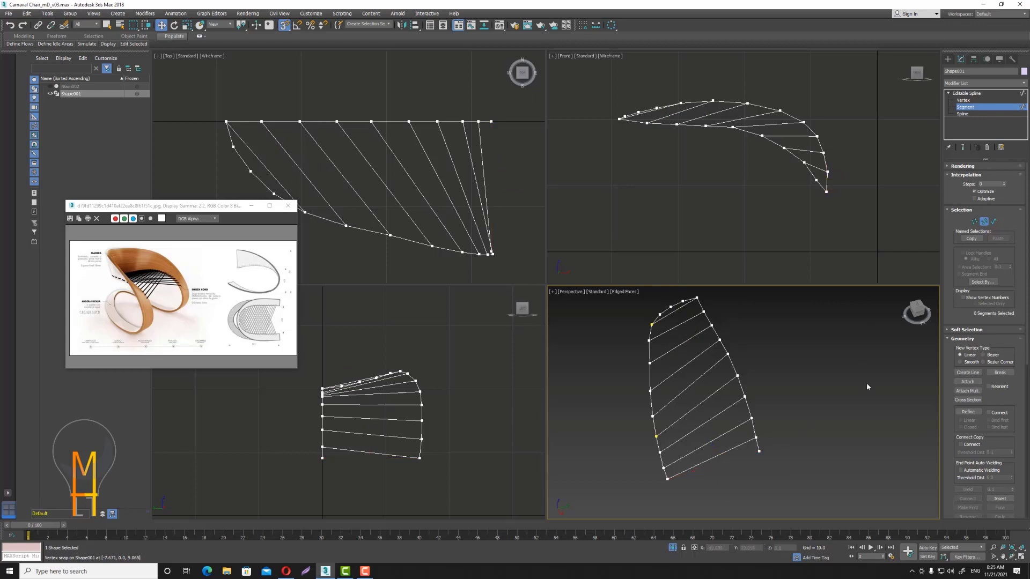
click(974, 221)
Clear the vertex selection, exit Vertex level, and select the whole Shape001 rib spline.
click(736, 420)
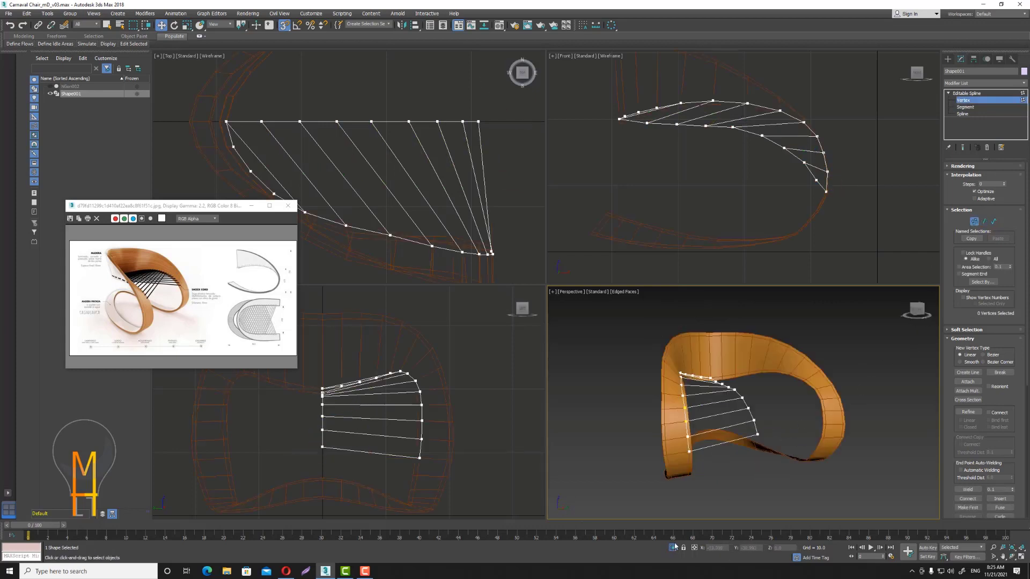
mouse_move(736, 421)
alt+middle_down()
mouse_move(722, 456)
mouse_move(738, 460)
alt+middle_up()
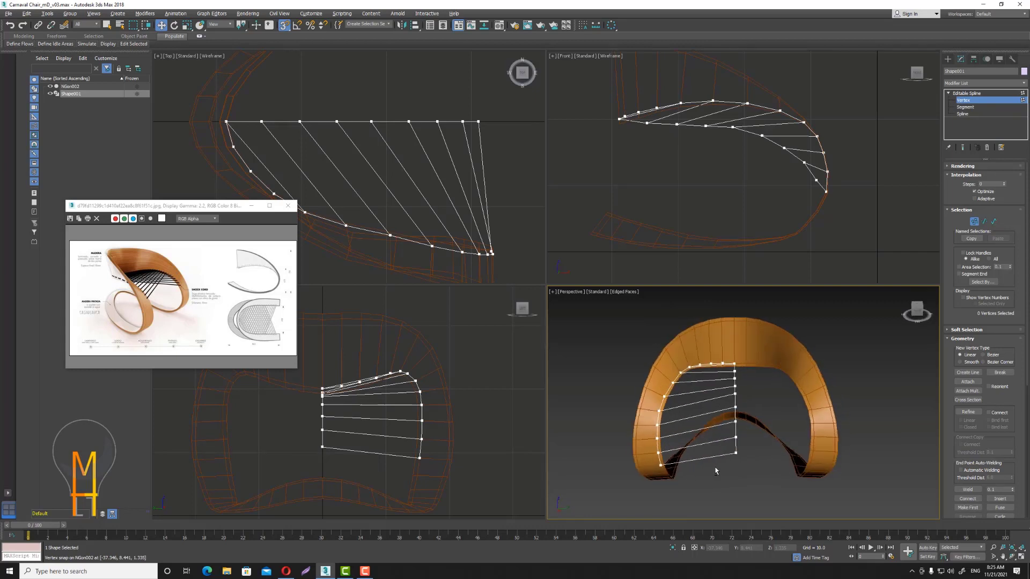
click(973, 220)
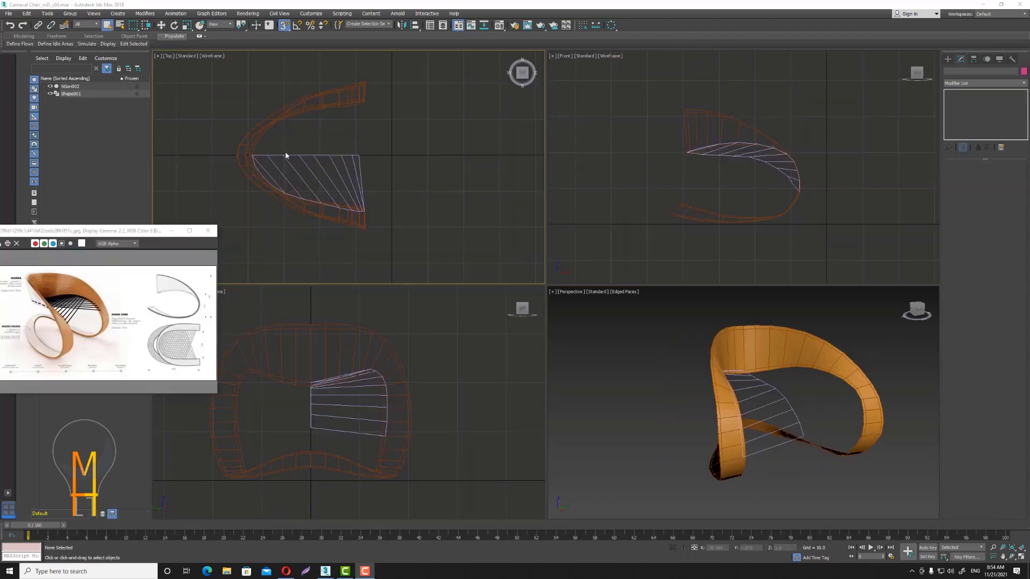
click(286, 156)
Mirror-copy Shape001 across the Y axis, then inspect it in a maximized Perspective view.
click(402, 26)
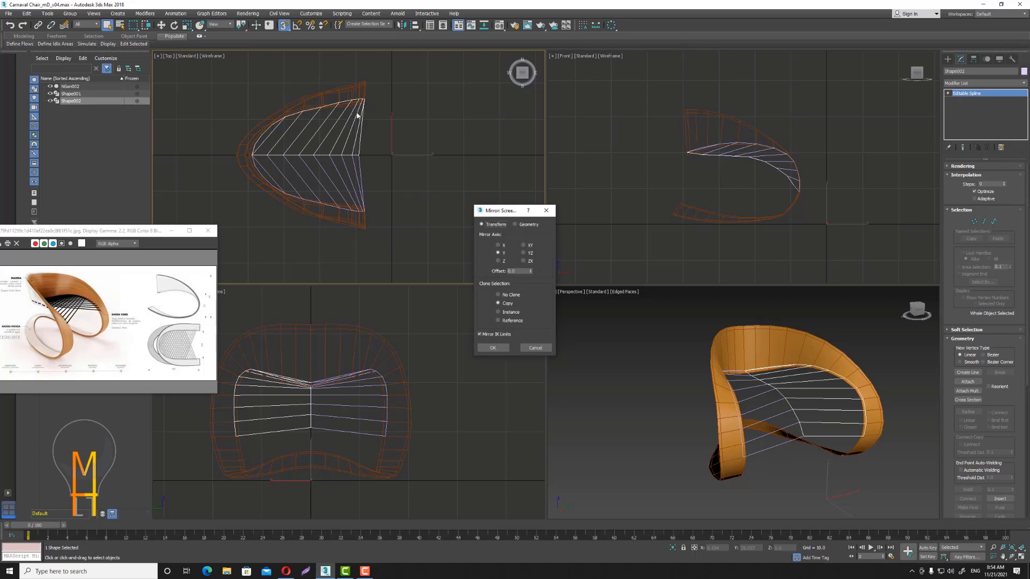
click(494, 349)
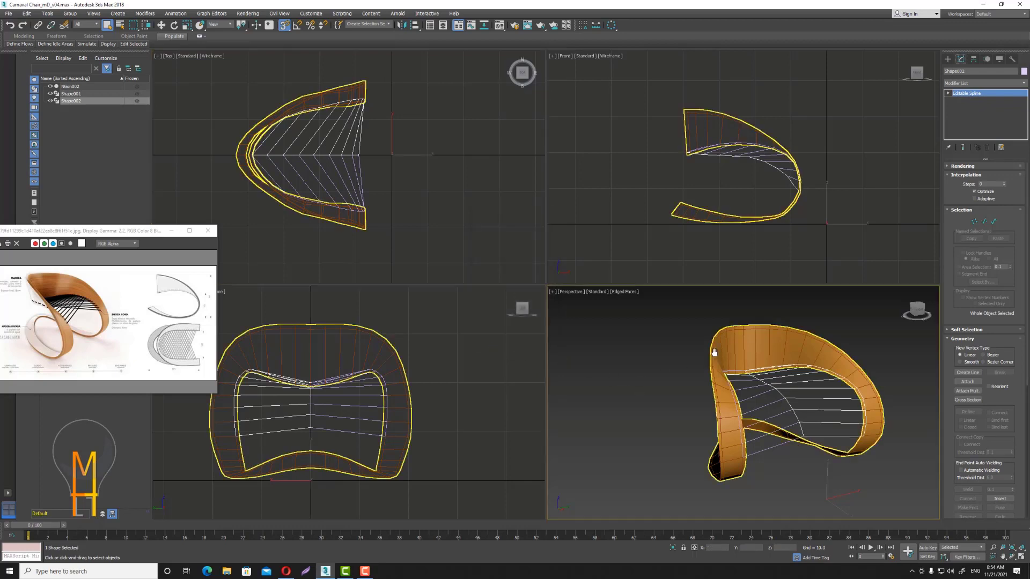
alt+middle_drag(724, 364, 692, 370)
click(1022, 558)
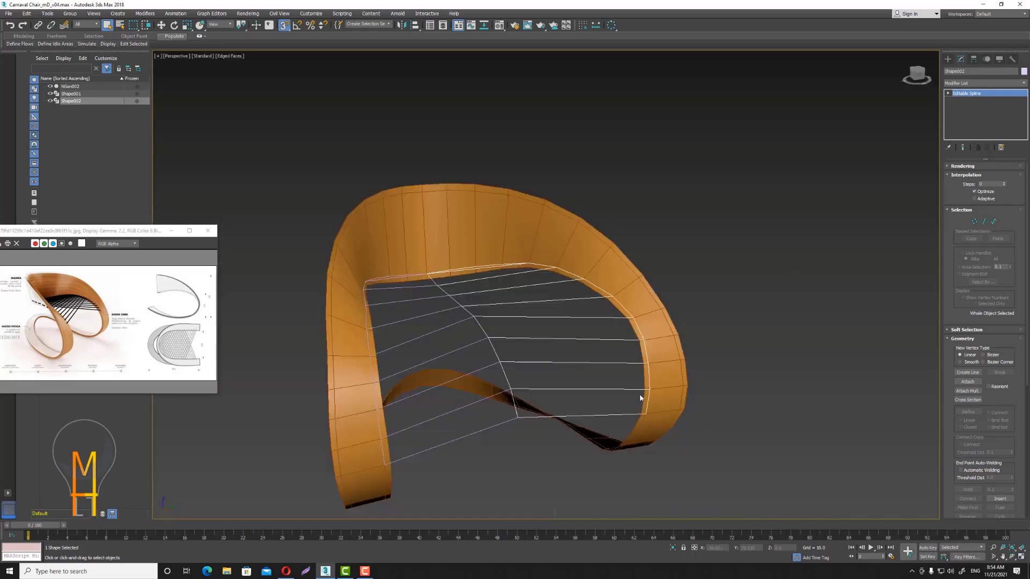
alt+middle_drag(632, 402, 617, 416)
Edit Shape001 at Vertex level and snap the top rib's inner end onto the right rim.
click(428, 351)
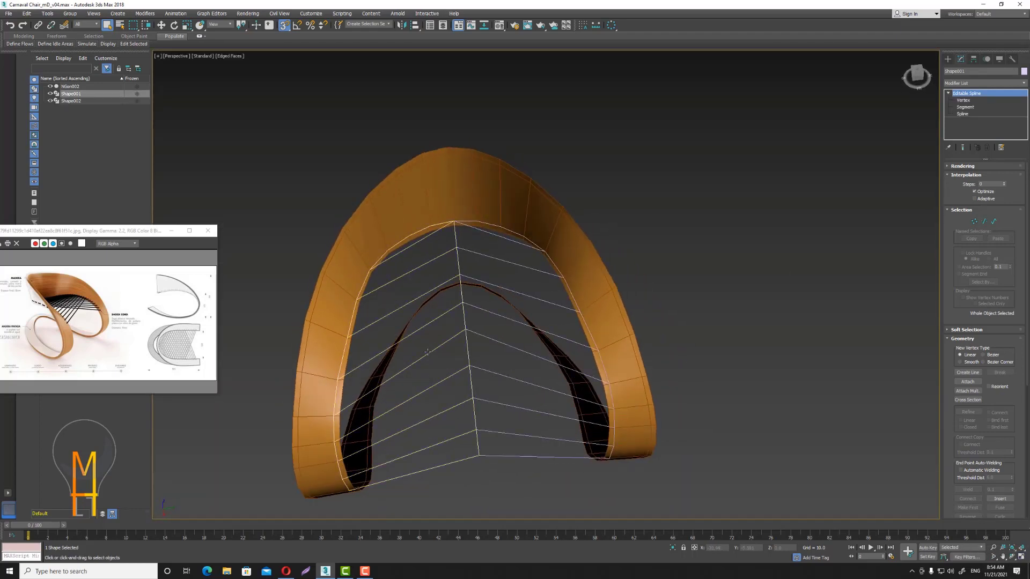
click(995, 222)
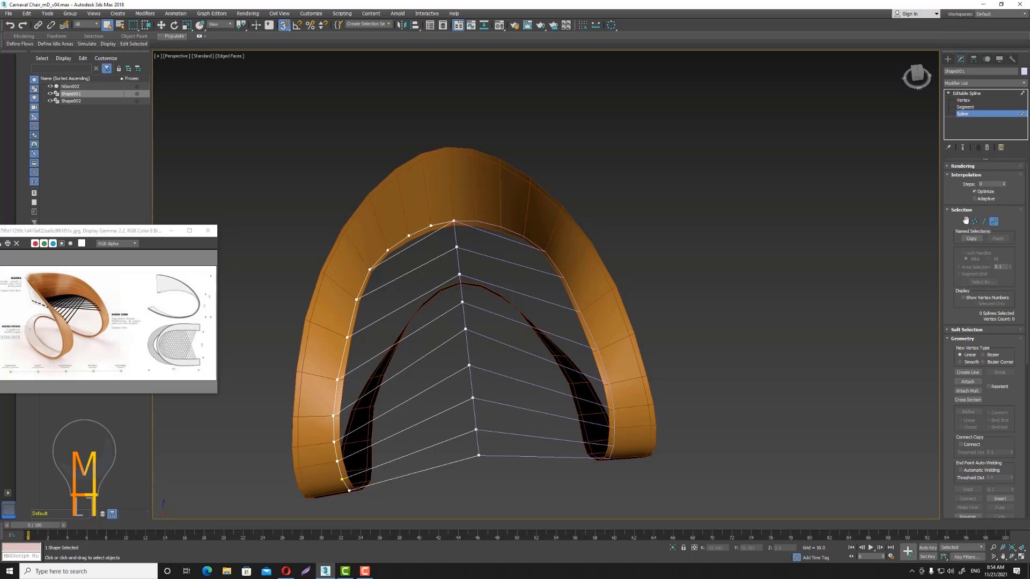
click(974, 221)
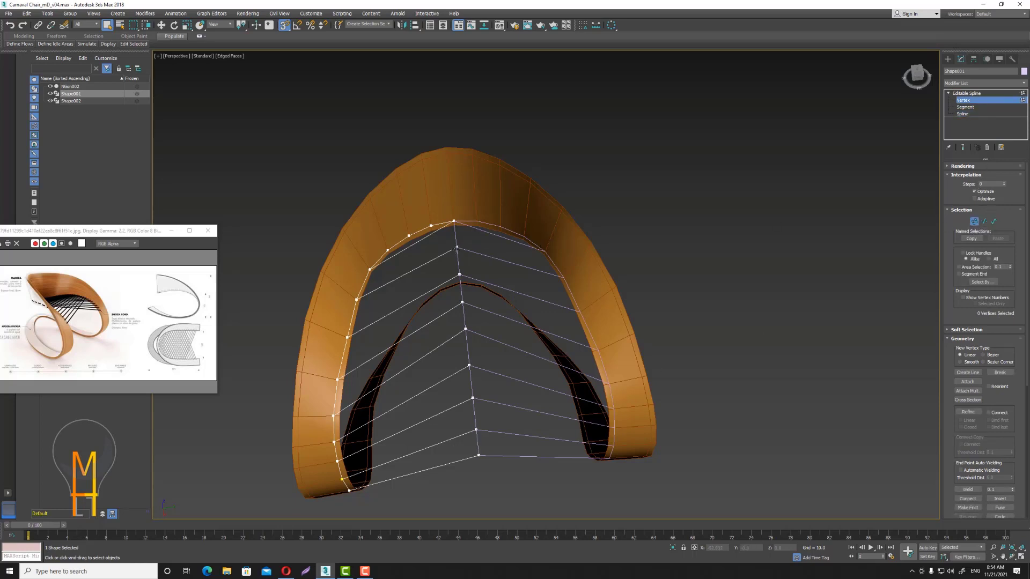
click(457, 248)
click(161, 27)
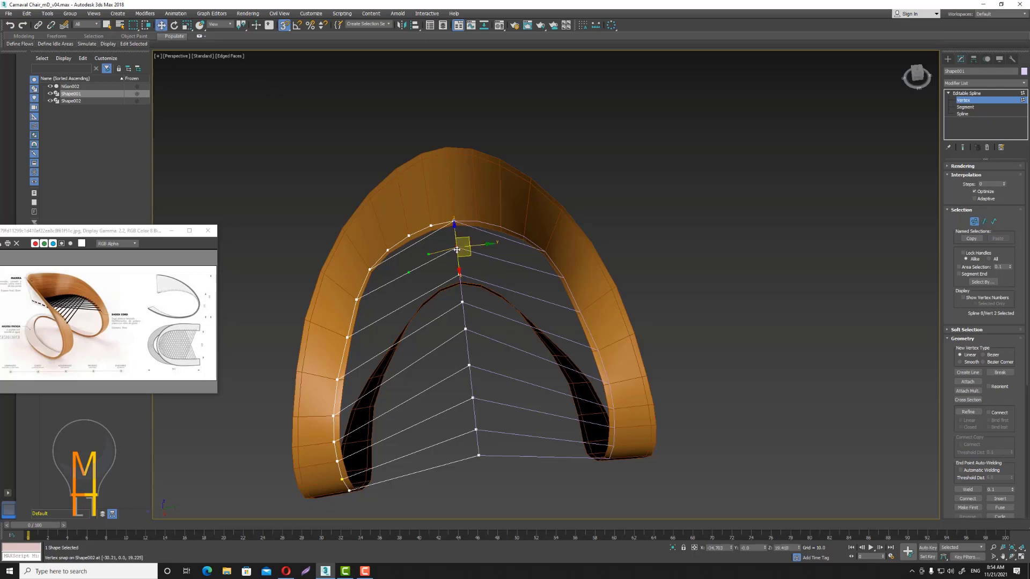
drag(465, 245, 523, 236)
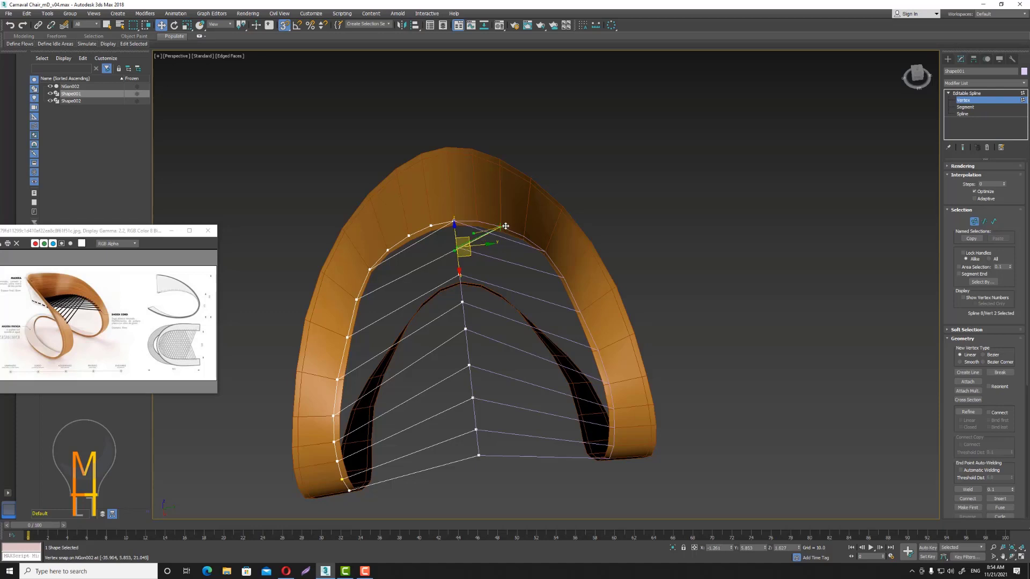
Snap the next rib inner ends onto the right rim, undoing misplaced moves.
drag(506, 229, 461, 273)
key(ctrl+z)
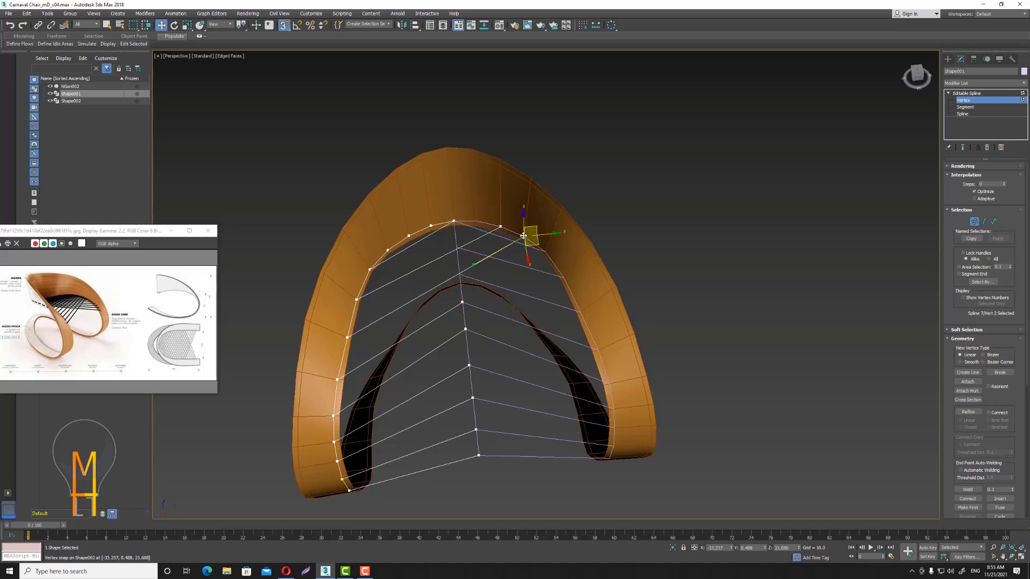
drag(461, 303, 471, 294)
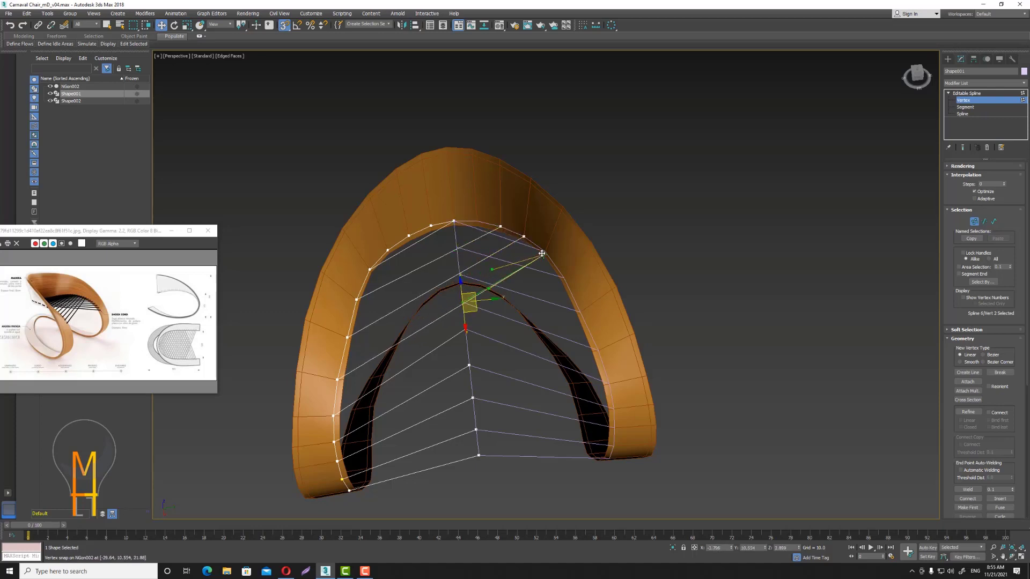
key(ctrl+z)
click(465, 329)
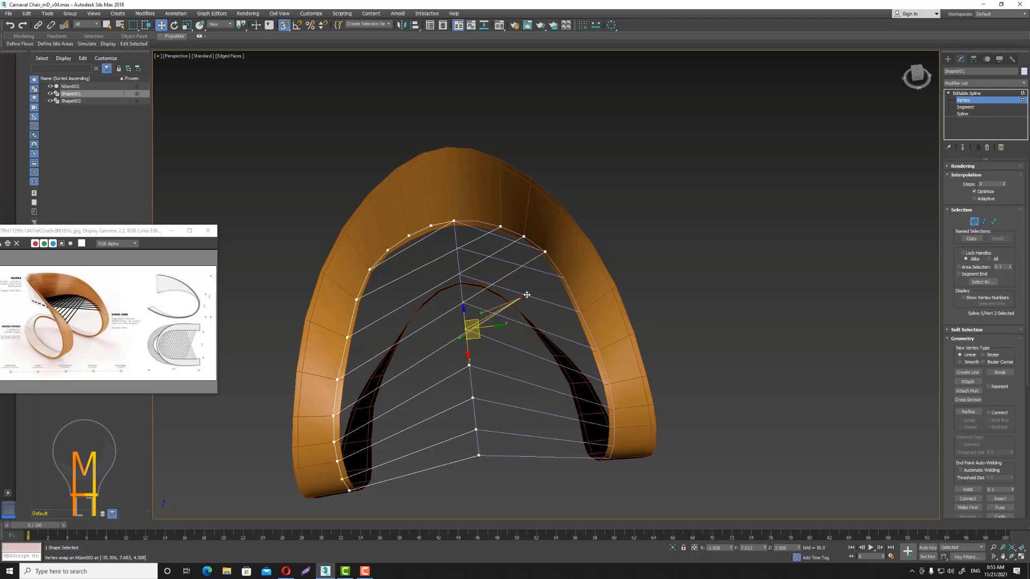
drag(493, 322, 563, 272)
key(ctrl+z)
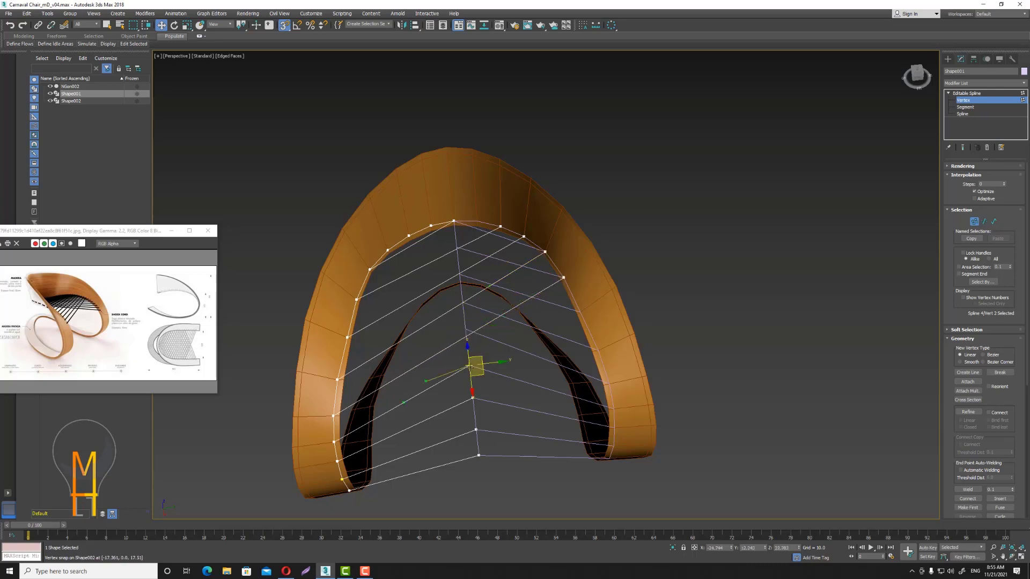
click(587, 312)
click(472, 398)
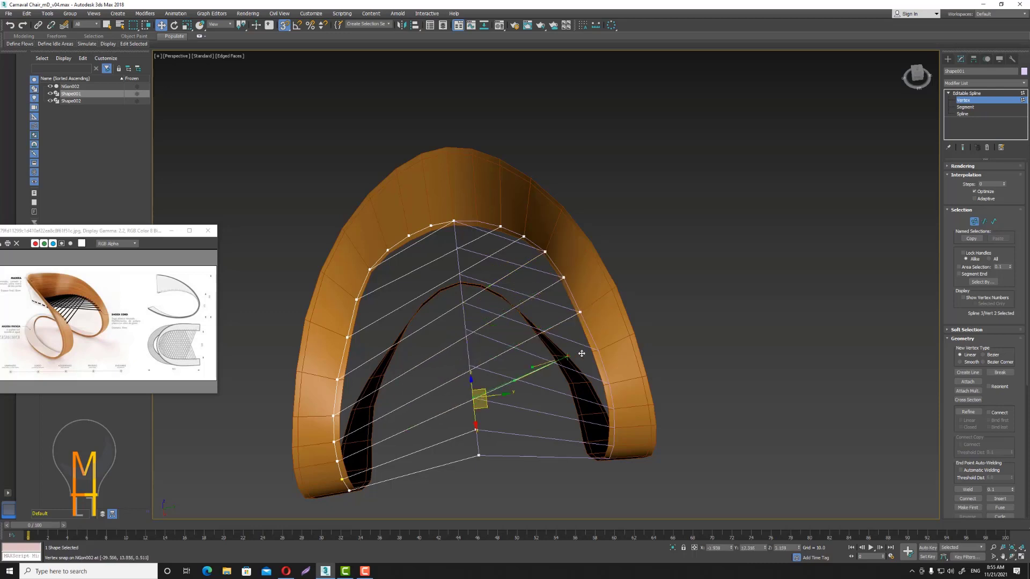
mouse_move(473, 398)
mouse_down()
mouse_move(480, 450)
mouse_move(609, 388)
mouse_up()
Snap the lowest rib's inner end onto the right rim and leave Vertex level.
click(476, 430)
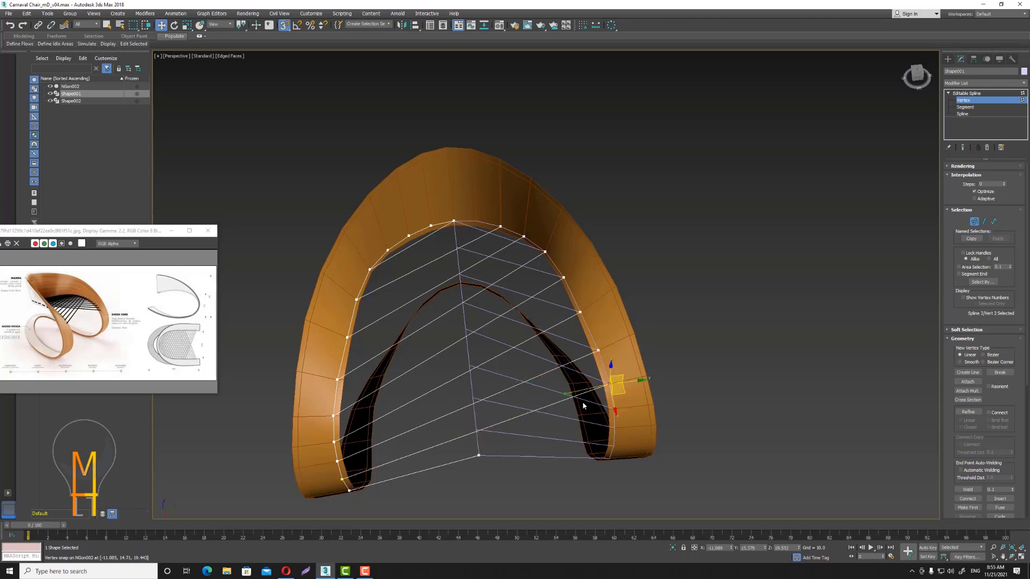
click(483, 457)
drag(485, 454, 613, 410)
click(706, 409)
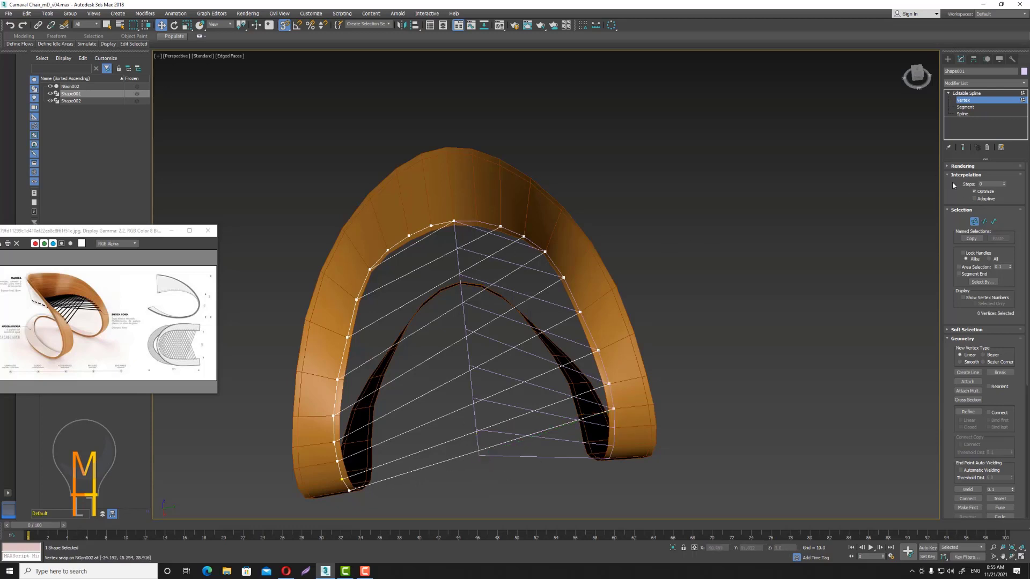
click(976, 221)
click(517, 268)
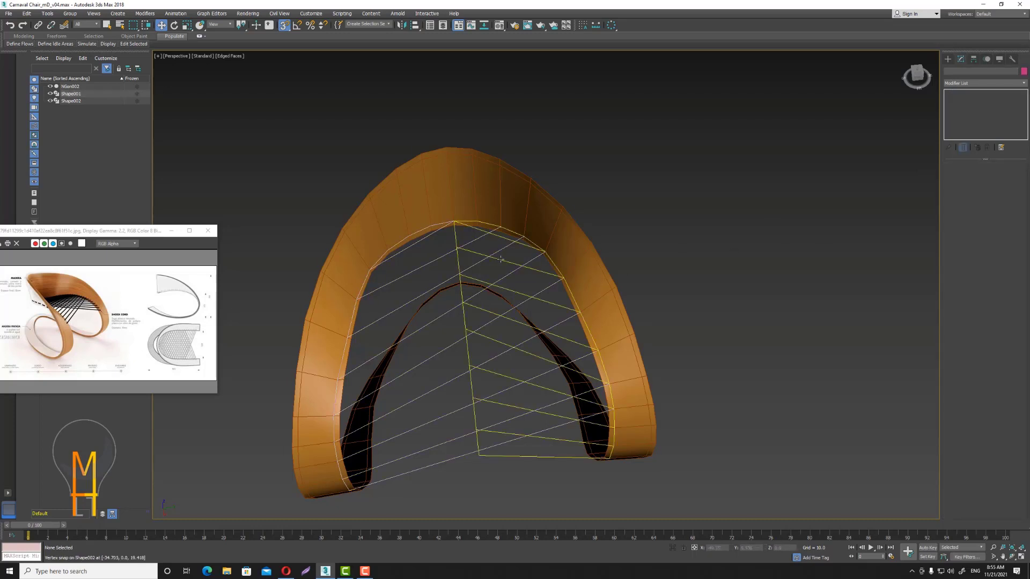
Select Shape002 and delete its central spine spline.
click(501, 260)
key(3)
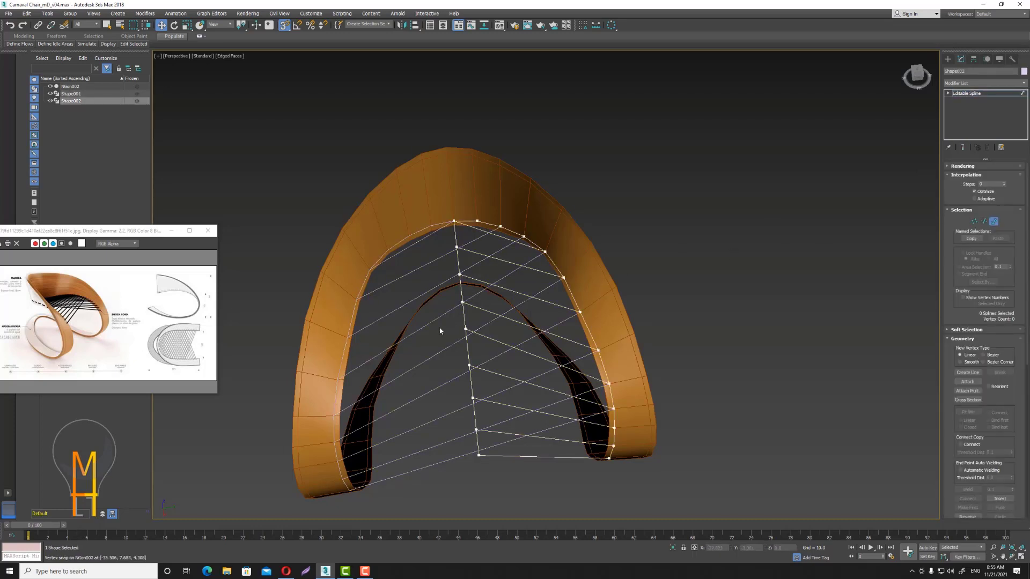
click(465, 329)
key(Delete)
Snap the top four rib inner ends of Shape002 onto the left rim vertices.
click(974, 221)
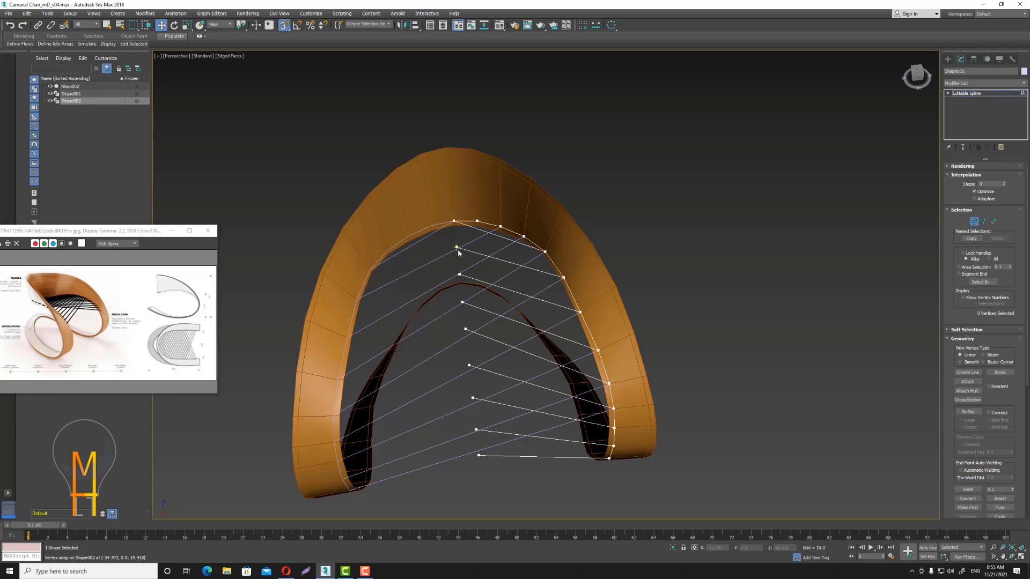
drag(457, 247, 409, 236)
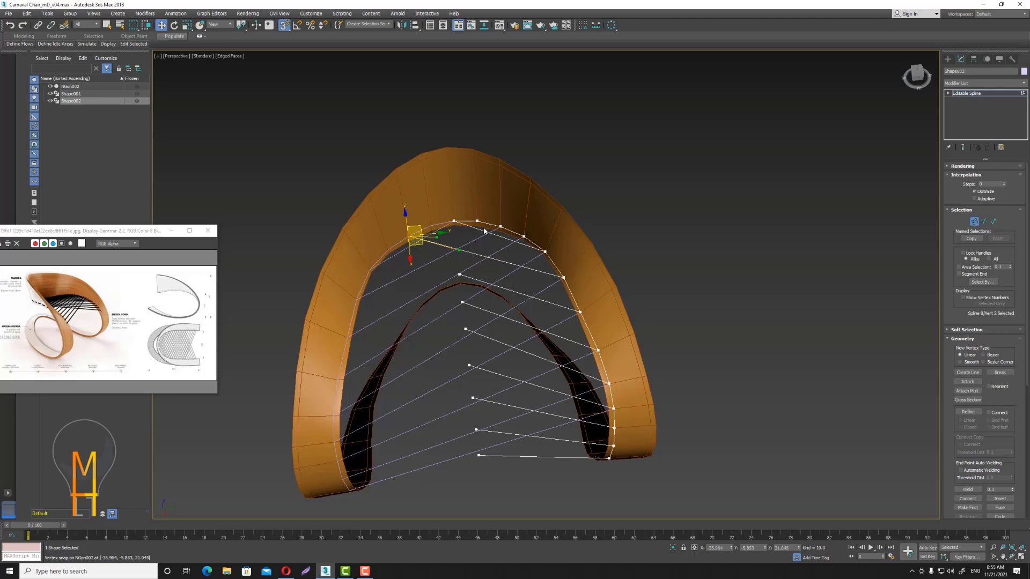
click(760, 239)
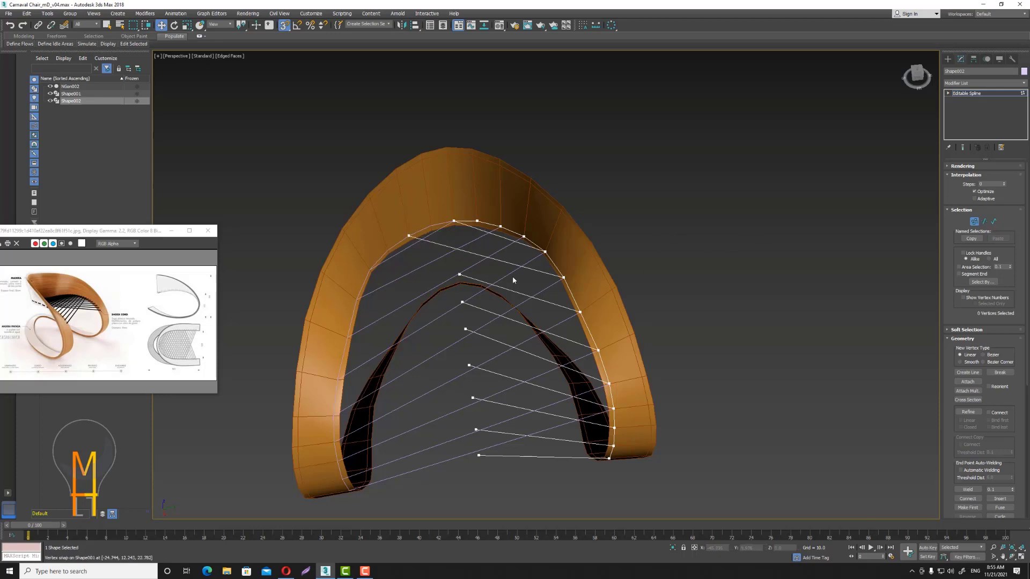
drag(459, 274, 388, 248)
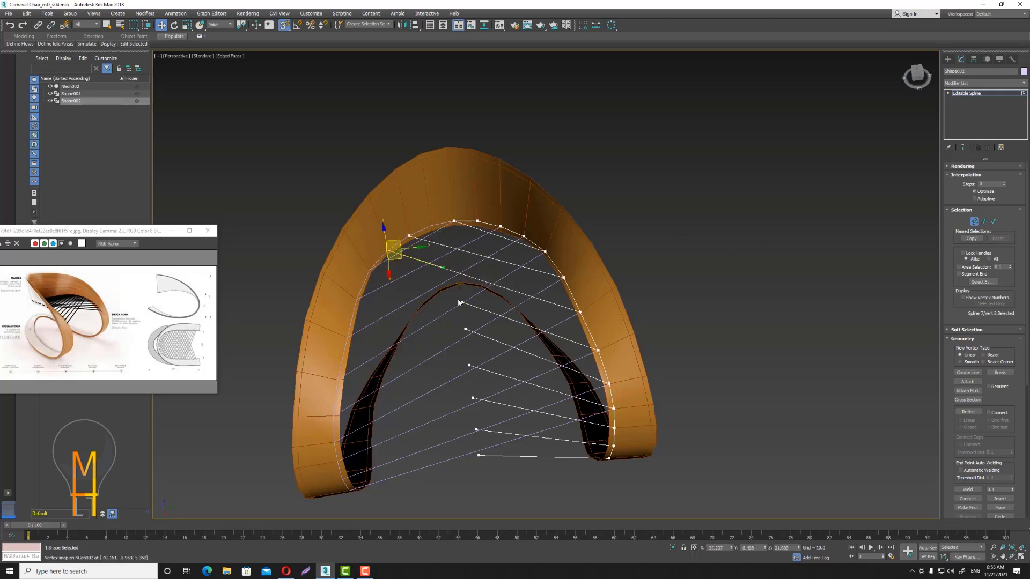
mouse_move(462, 302)
mouse_down()
mouse_move(432, 322)
mouse_move(376, 271)
mouse_up()
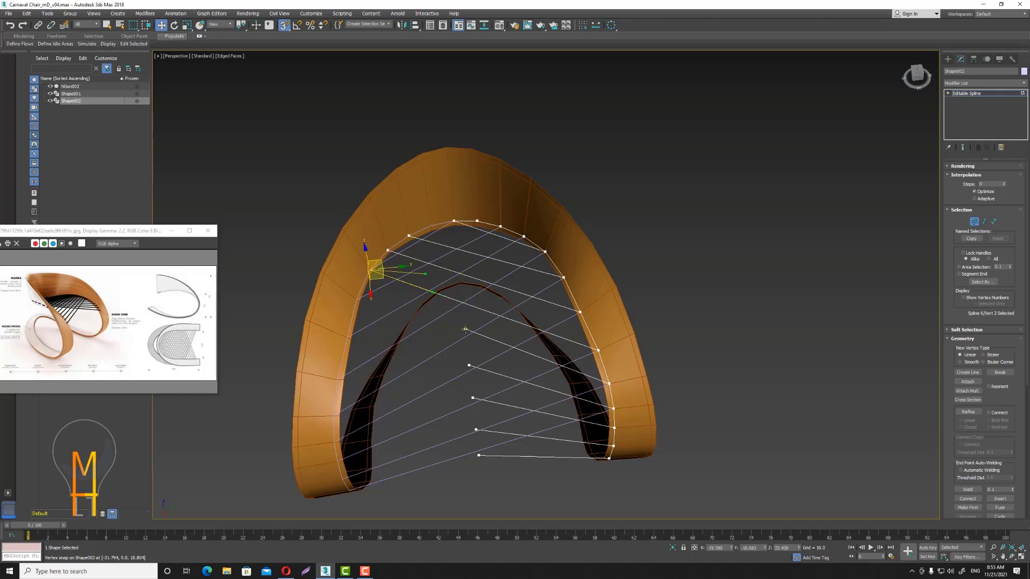
drag(465, 329, 371, 301)
click(470, 367)
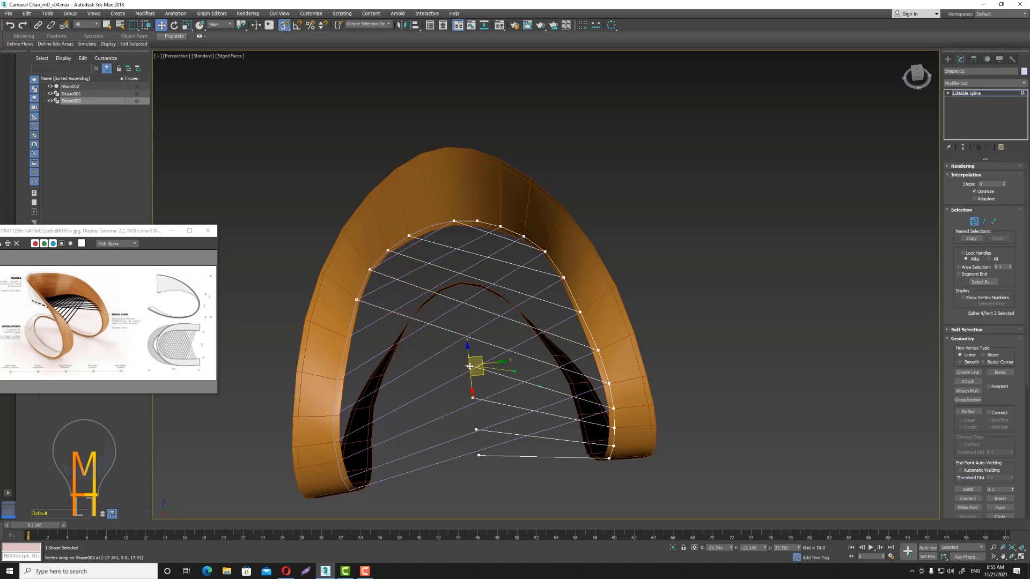
drag(469, 367, 348, 335)
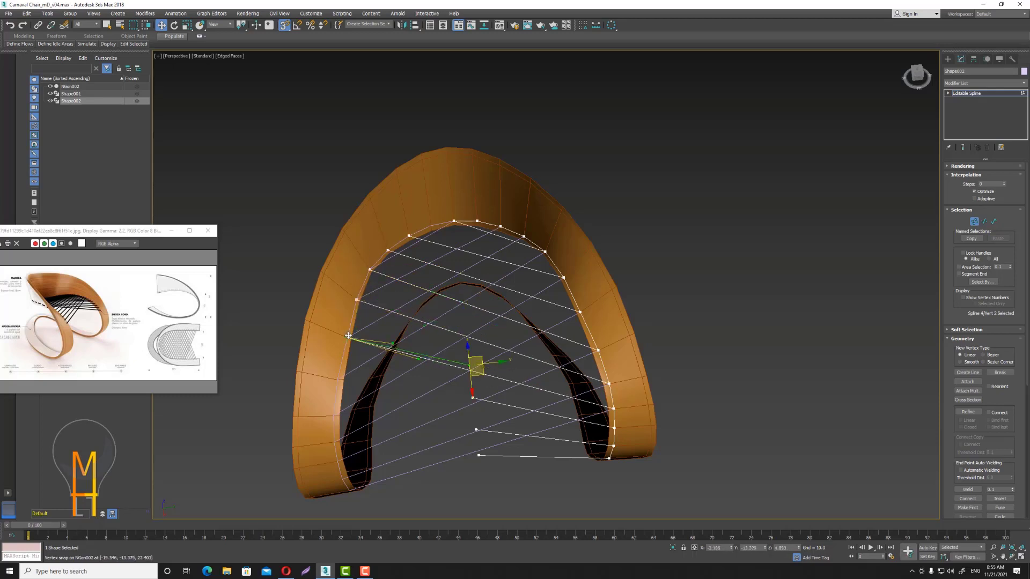
Snap the remaining three lower rib ends onto the left rim, completing the lattice.
click(473, 398)
drag(473, 398, 337, 379)
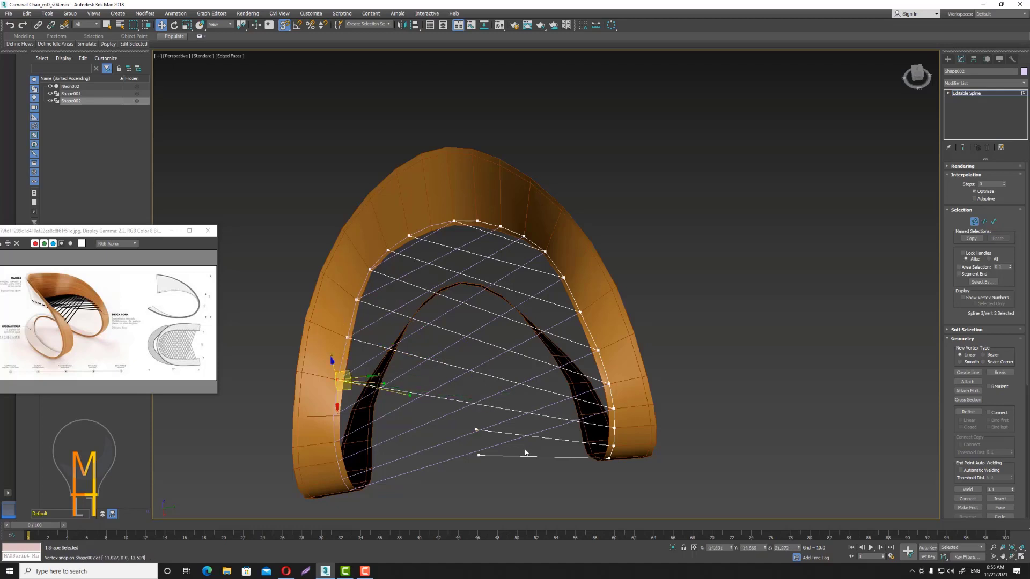
click(475, 429)
drag(476, 429, 333, 416)
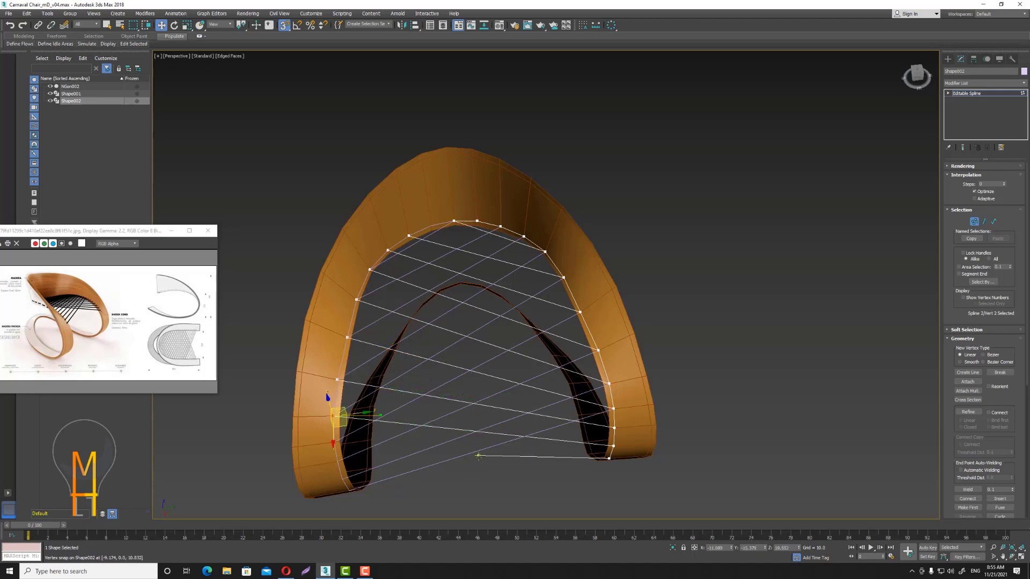
click(465, 453)
drag(477, 453, 337, 442)
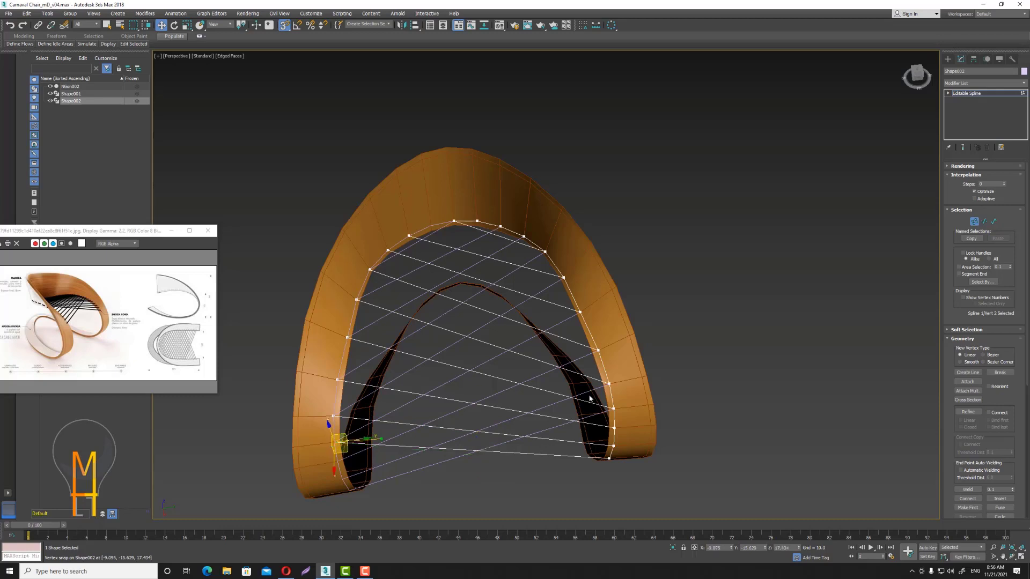
click(663, 387)
Switch to four viewports, exit Vertex level, and frame the chair in Perspective.
click(1011, 556)
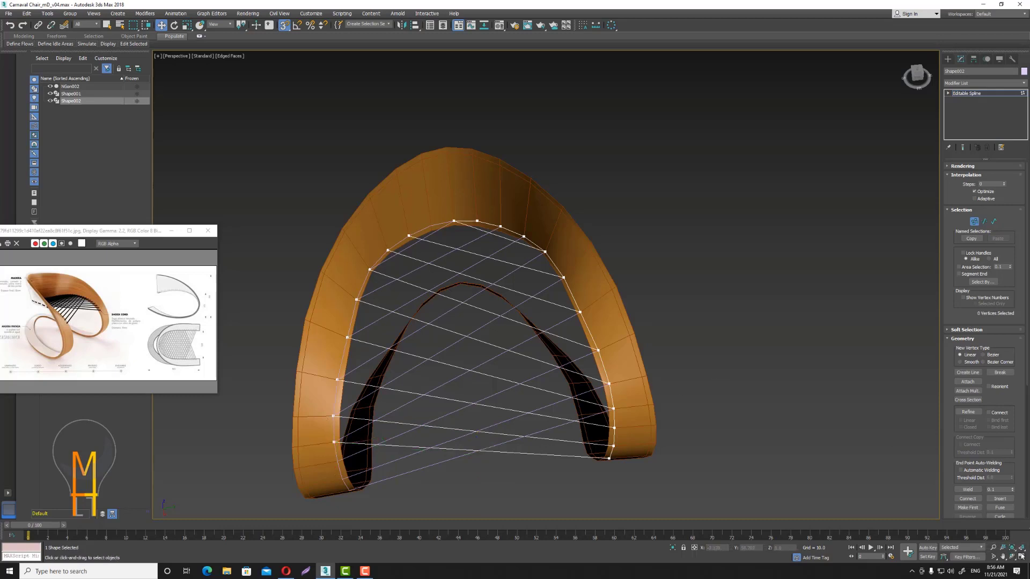
key(alt+w)
mouse_move(745, 387)
mouse_down()
mouse_move(770, 379)
mouse_move(759, 378)
mouse_up()
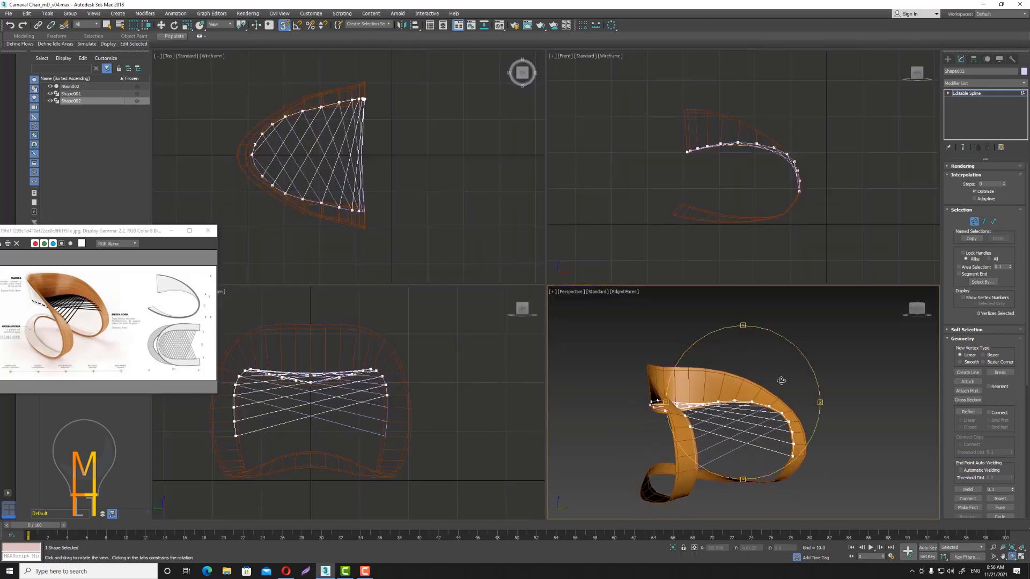
right_click(895, 392)
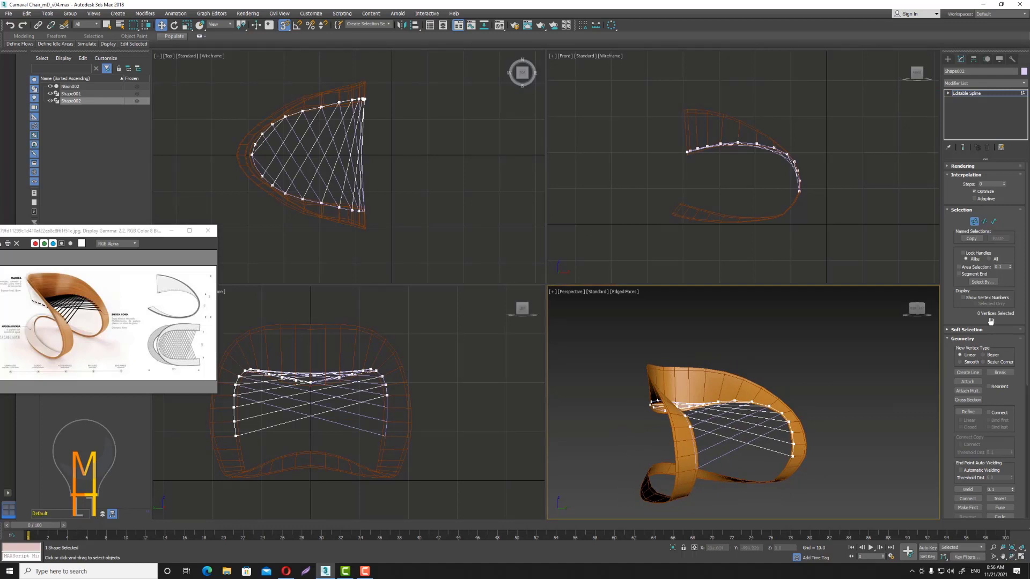
click(974, 222)
mouse_move(860, 417)
middle_down()
mouse_move(822, 401)
mouse_move(854, 414)
mouse_move(792, 421)
mouse_move(834, 416)
middle_up()
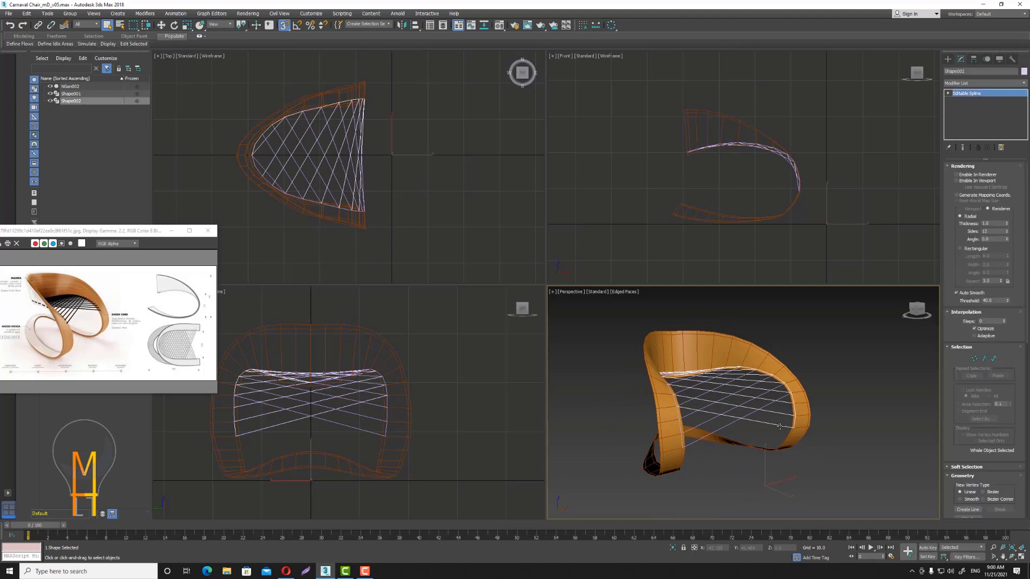
Isolate Shape002 in a maximized Perspective view and select one of its splines.
click(673, 548)
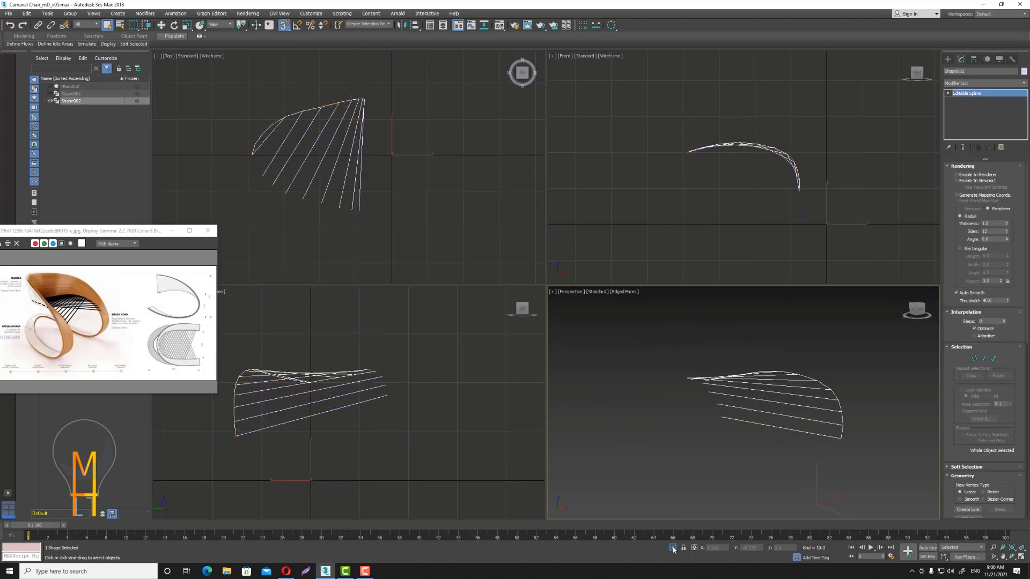
click(1021, 557)
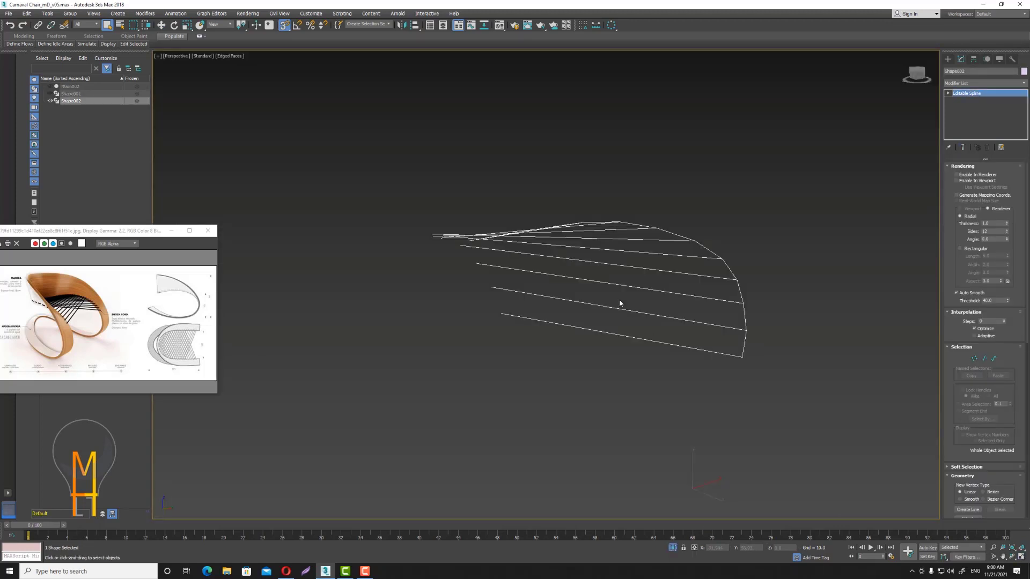
alt+middle_drag(618, 303, 592, 317)
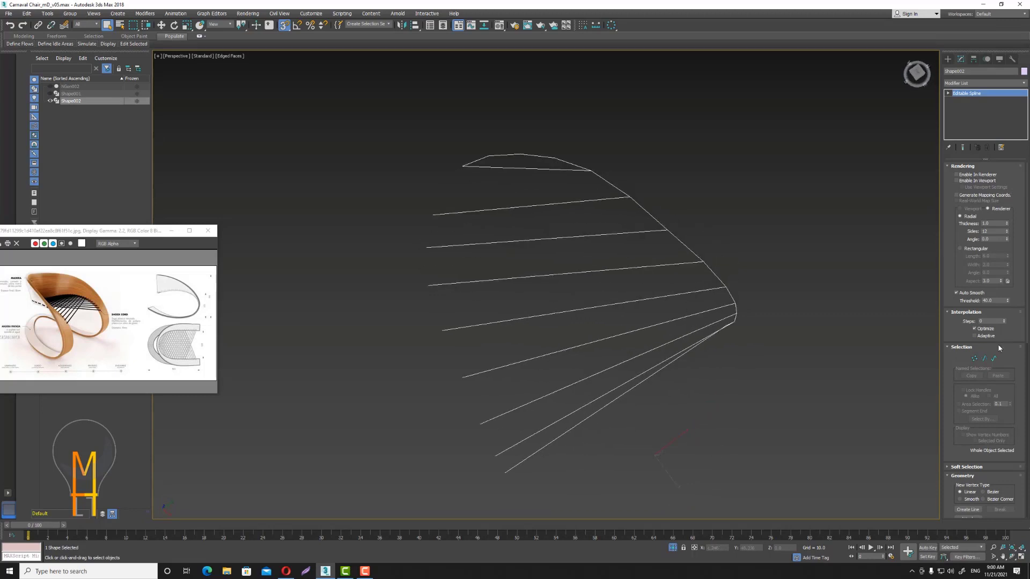
click(993, 358)
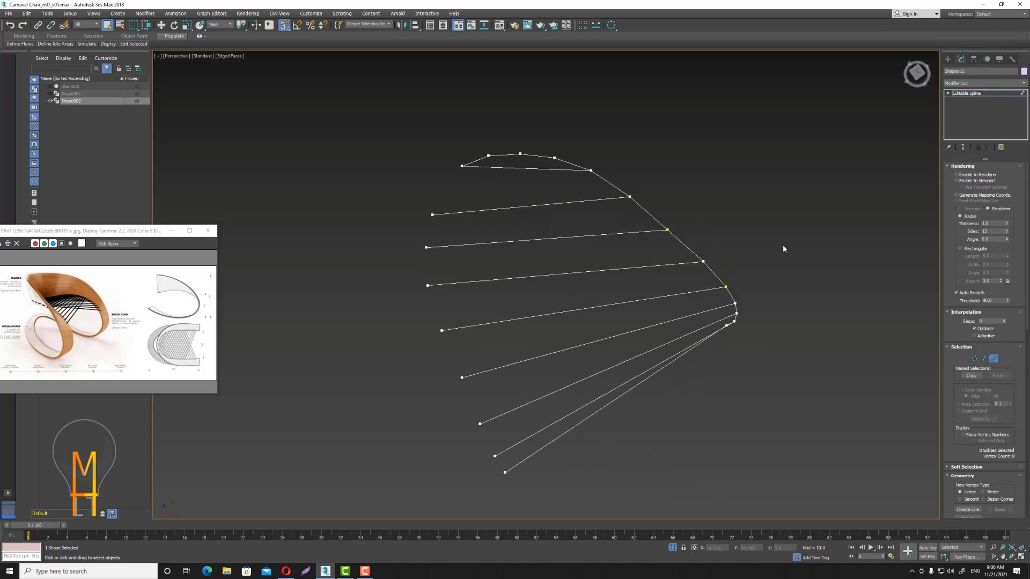
click(560, 160)
Delete the unwanted top segment of the rib fan and exit sub-object mode.
click(983, 358)
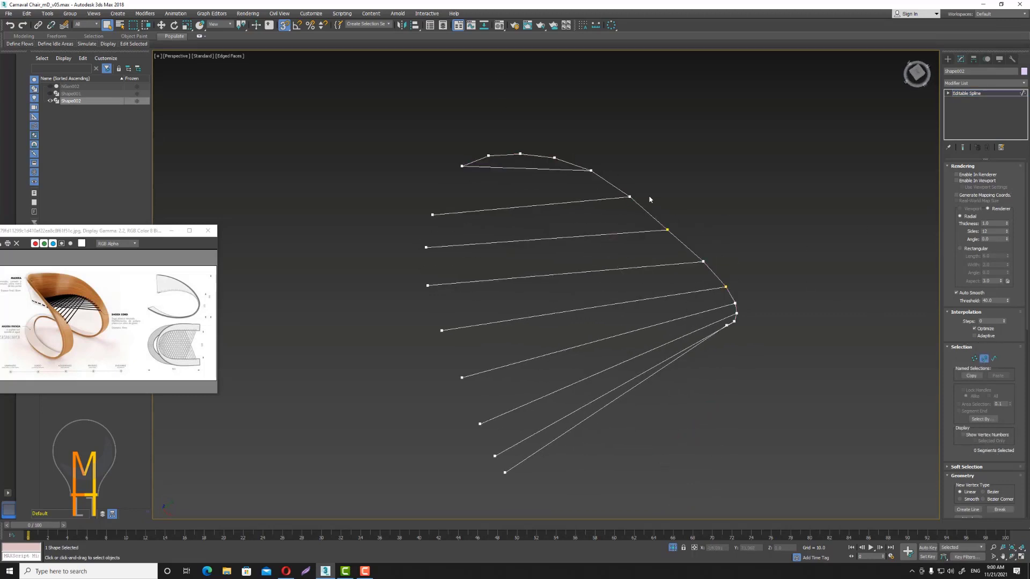
click(567, 162)
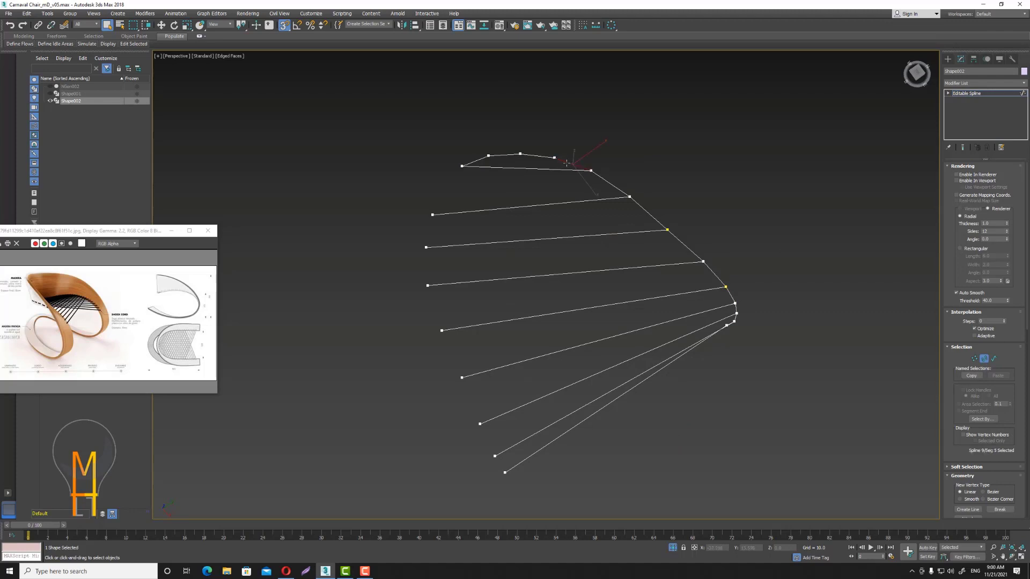
click(495, 156)
key(Delete)
alt+middle_drag(653, 247, 675, 215)
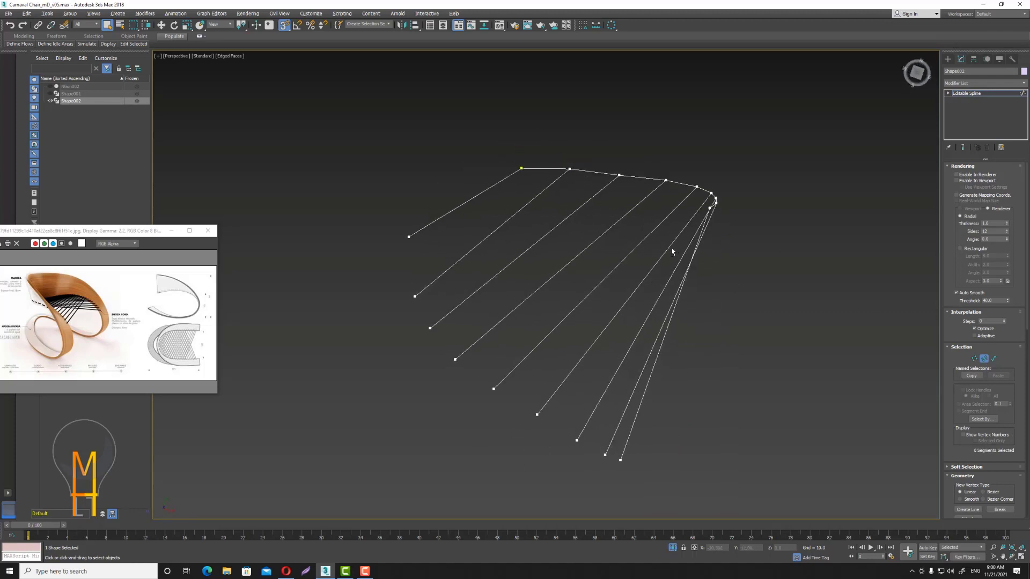
click(984, 359)
click(947, 58)
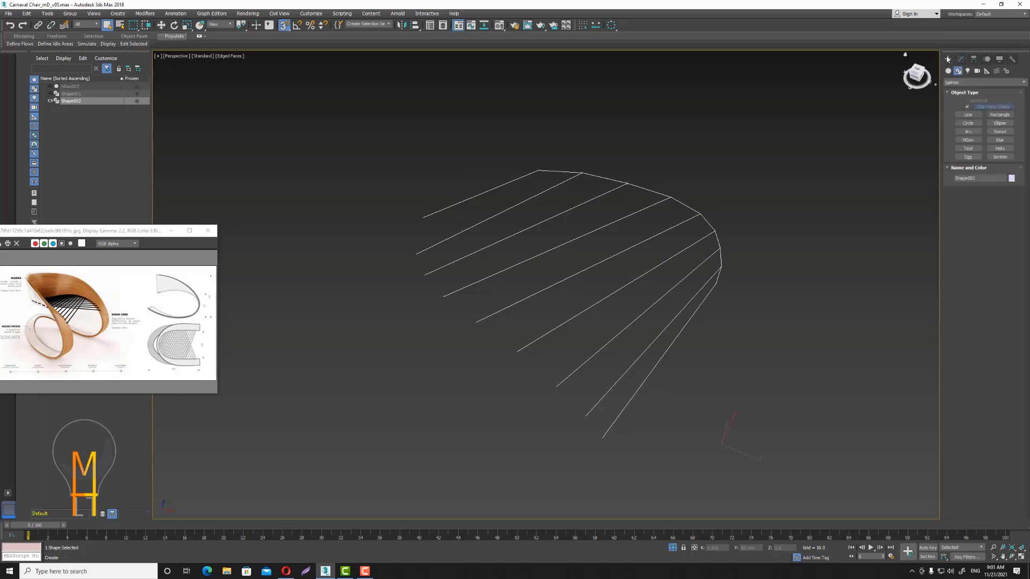
Draw Line001 snapped through the eight free rib ends and begin attaching the rib splines.
click(967, 115)
click(422, 218)
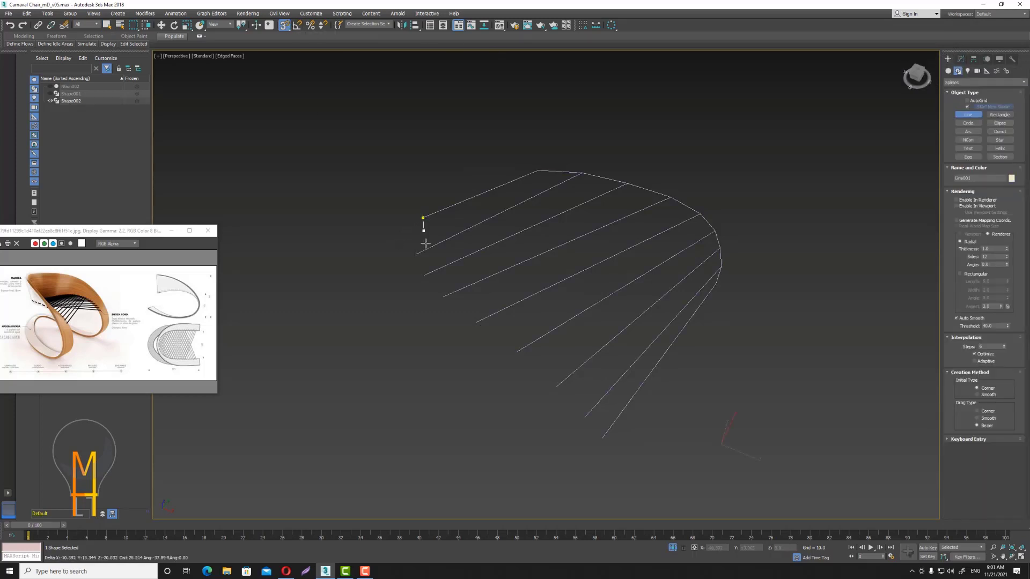
click(416, 254)
click(423, 274)
click(442, 296)
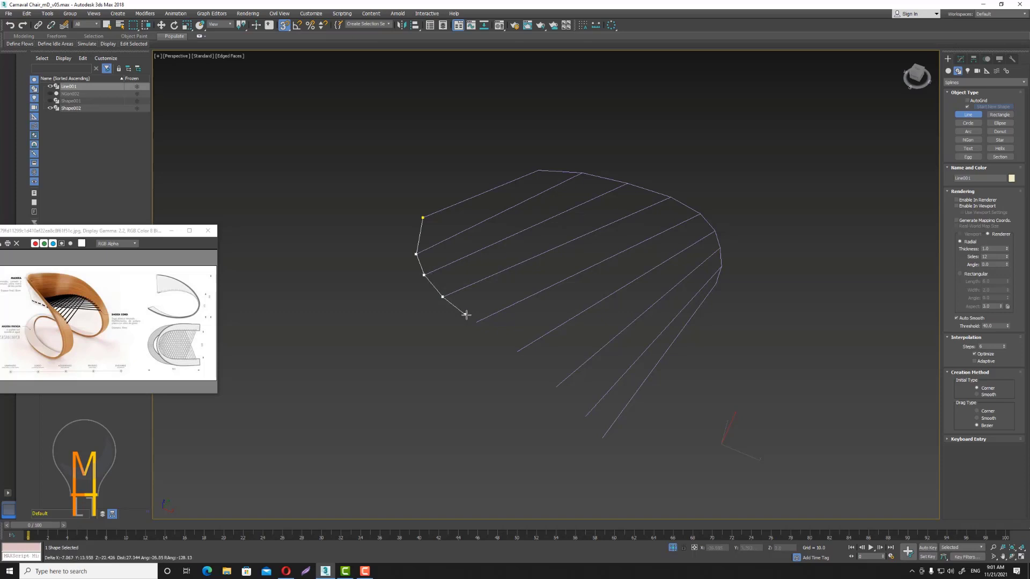
click(475, 321)
click(516, 352)
click(555, 386)
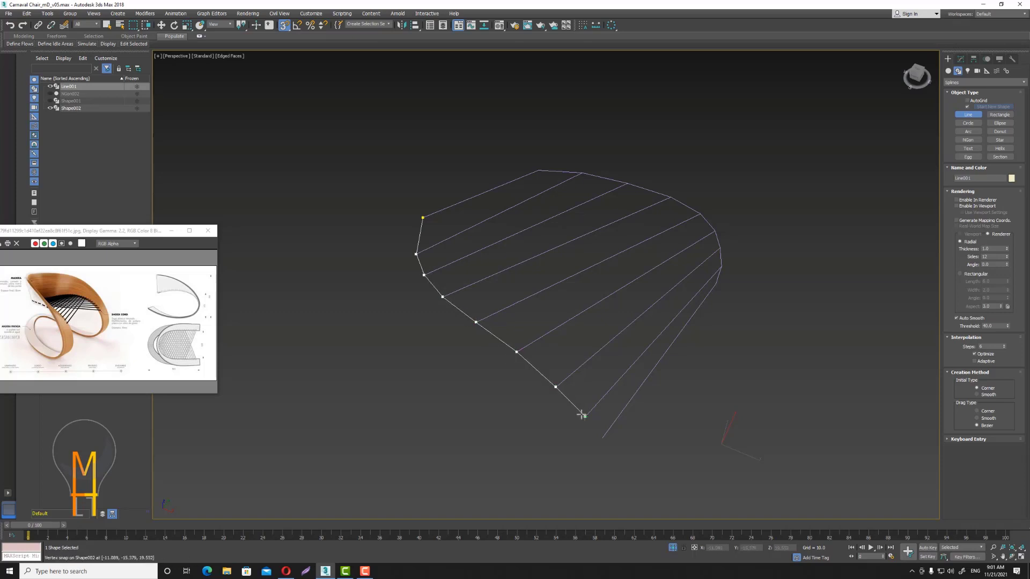
click(602, 437)
right_click(601, 437)
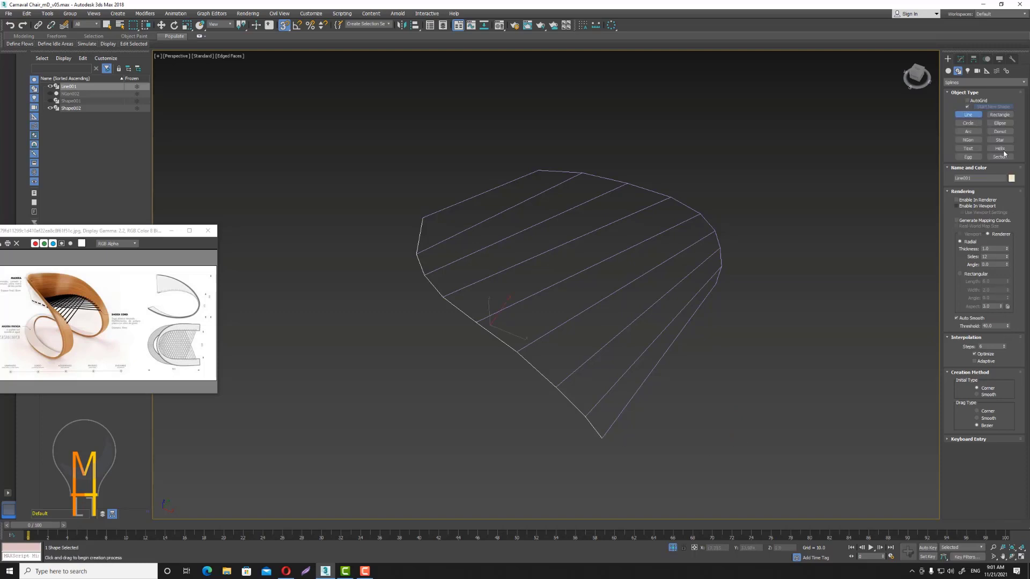
click(959, 58)
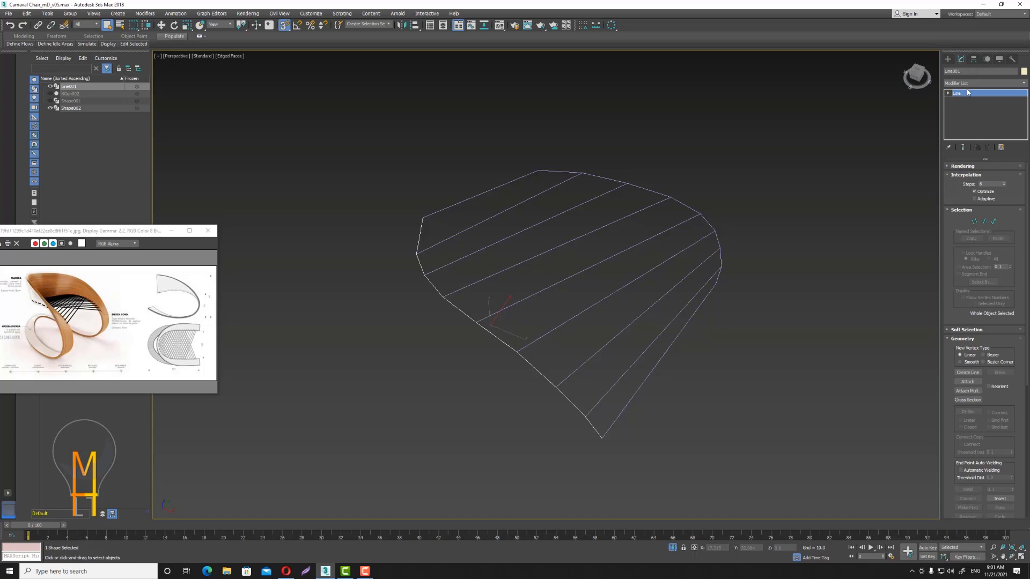
click(970, 381)
Attach Shape002 into Line001 and isolate the combined shape.
click(661, 296)
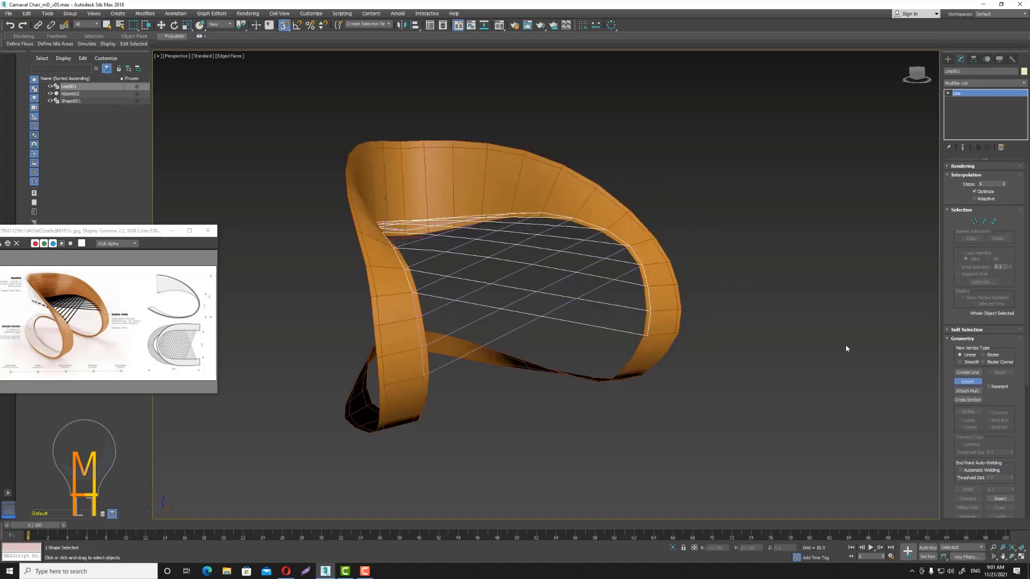
key(w)
click(673, 547)
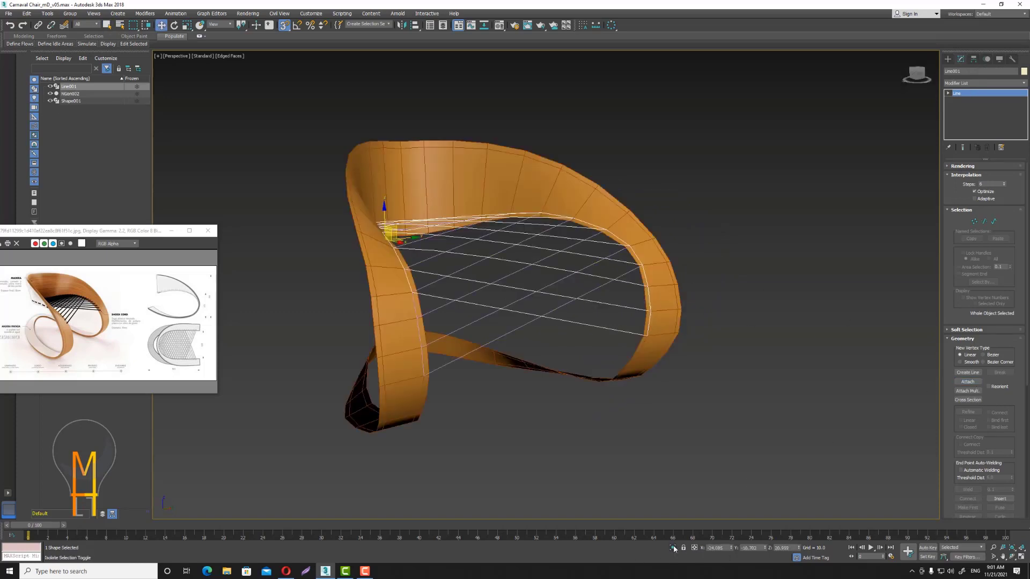
alt+middle_drag(588, 283, 605, 322)
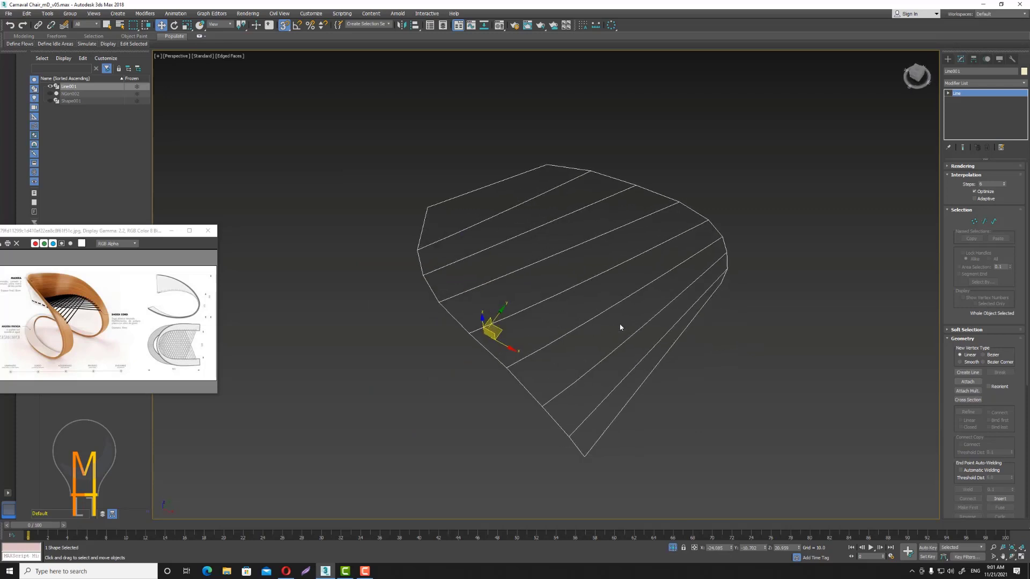
Apply a Surface modifier to Line001 and set its object colour to grey.
click(145, 13)
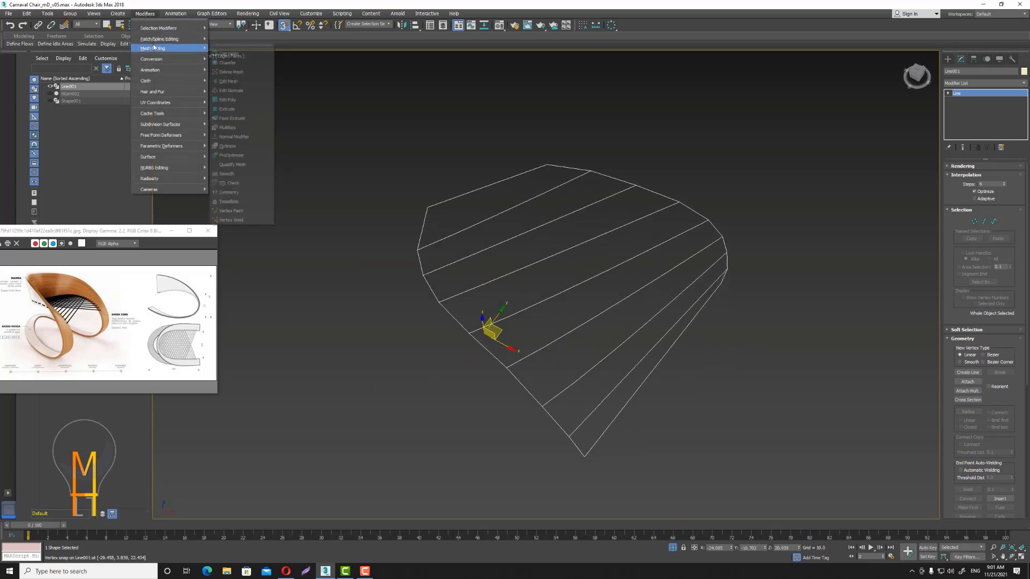
mouse_move(159, 38)
click(236, 123)
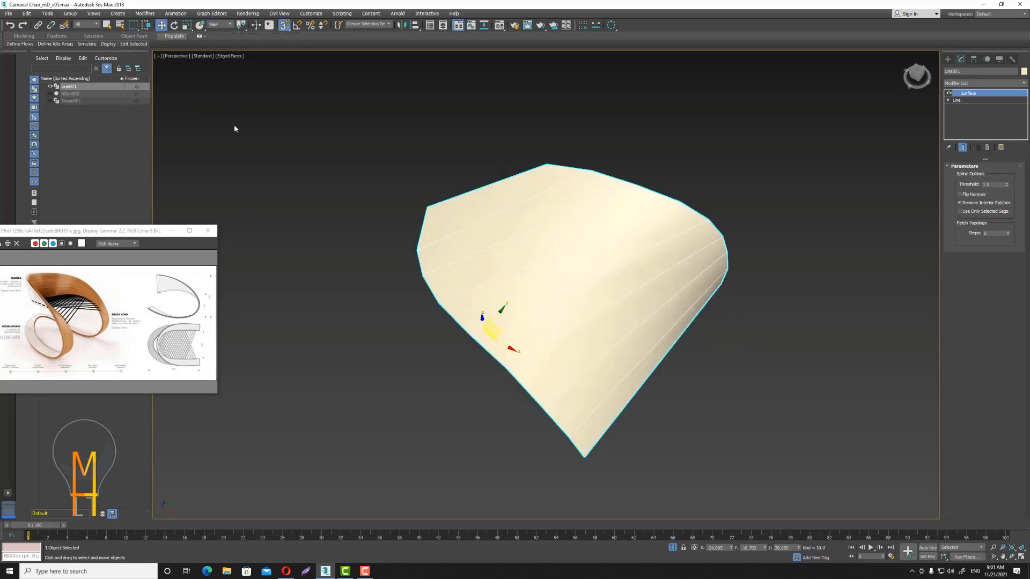
click(1023, 71)
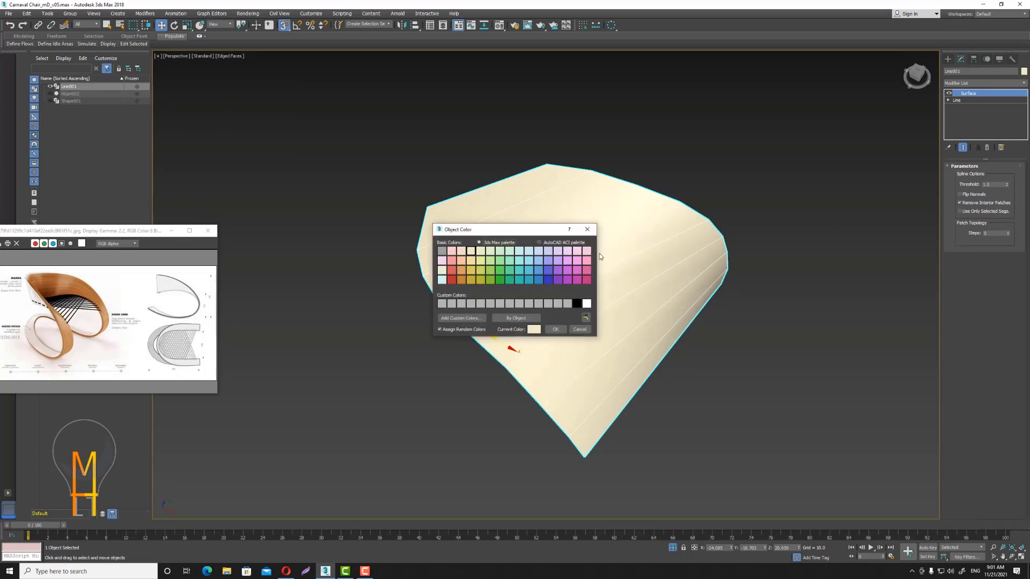
click(498, 304)
click(555, 329)
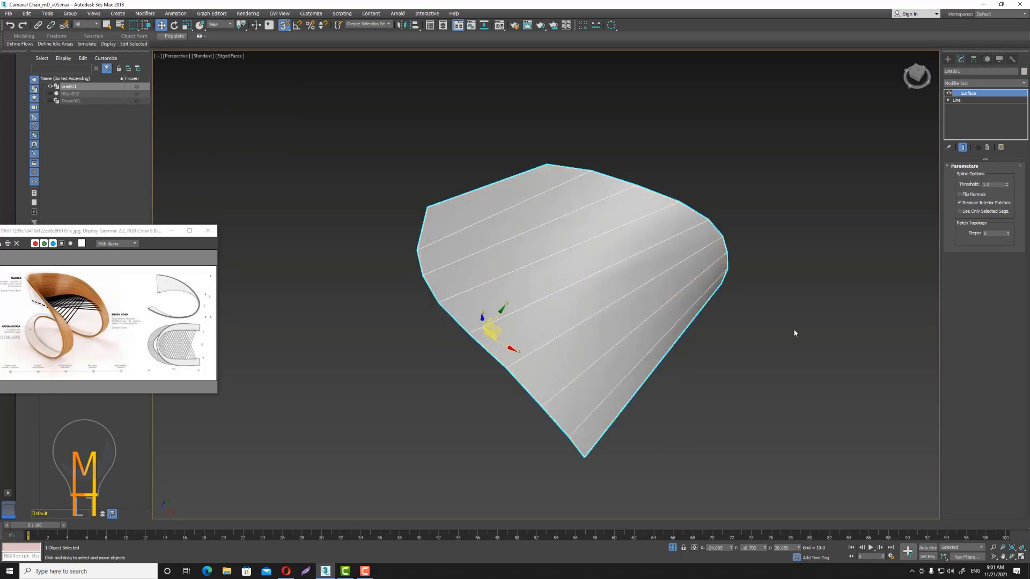
alt+middle_drag(751, 324, 765, 263)
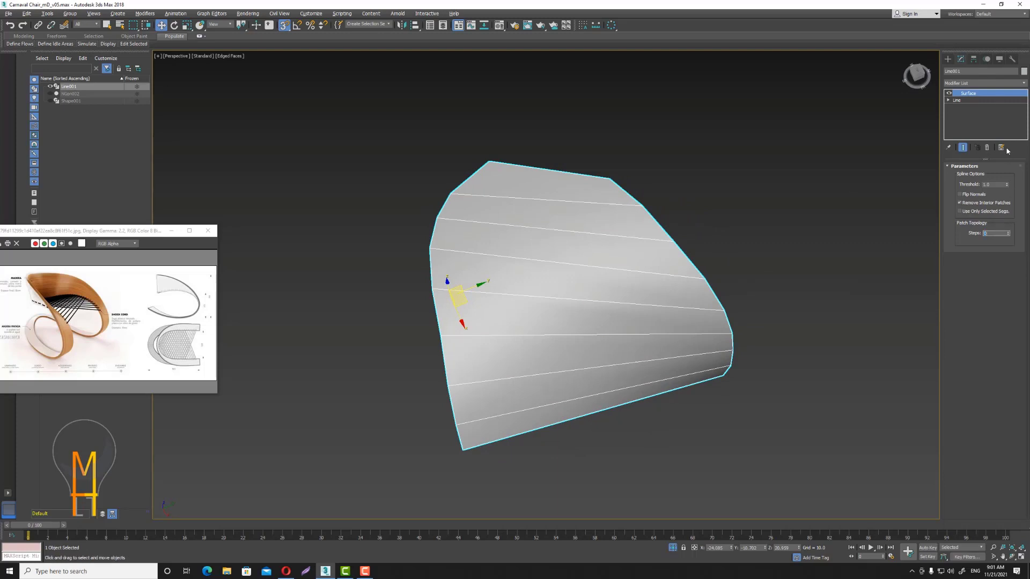
click(1013, 84)
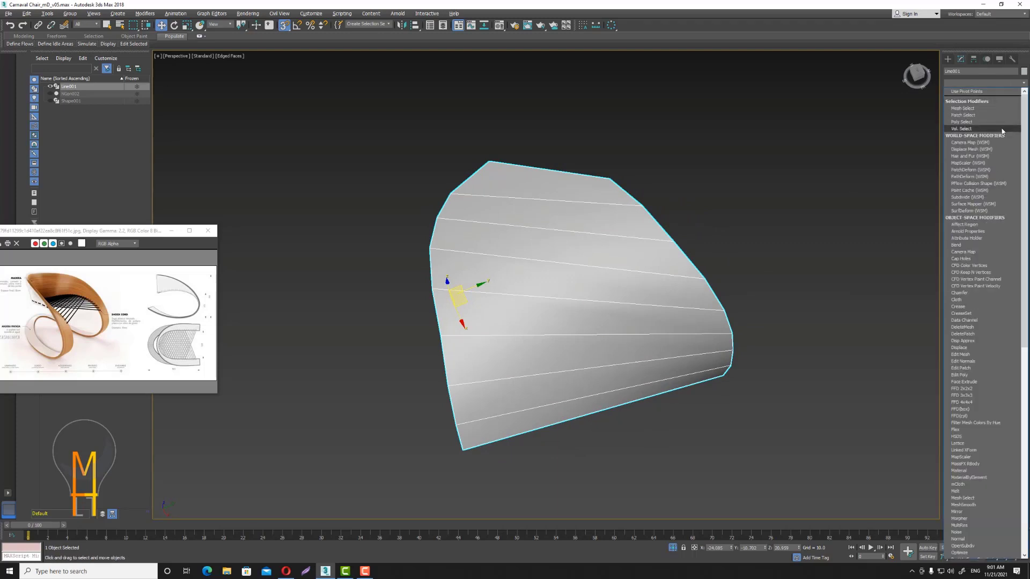
Add Edit Poly, connect the border edge ring with new cross edges, and ring-select them.
scroll(1001, 129, down, 10)
click(978, 116)
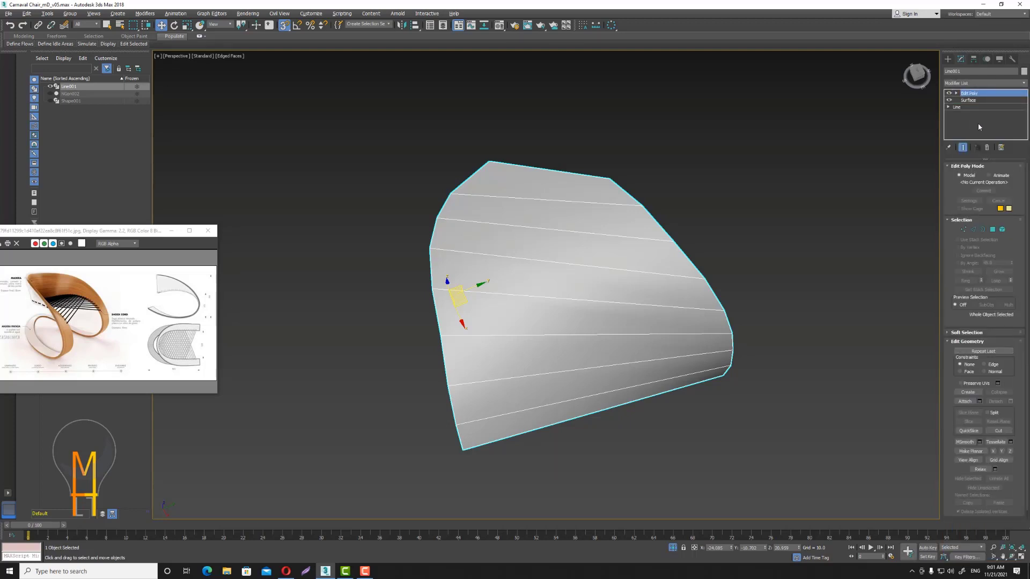
click(975, 229)
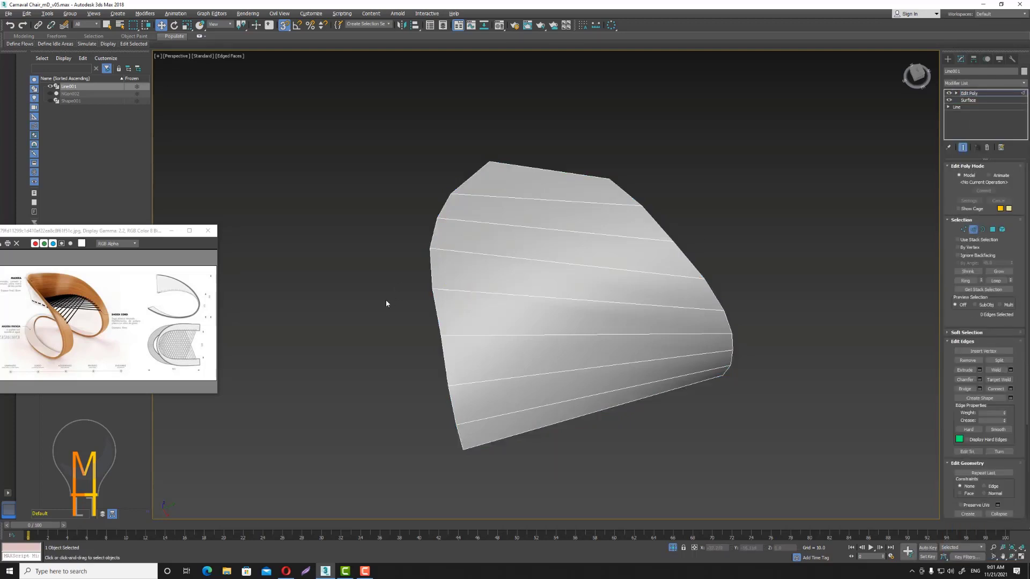
double_click(435, 310)
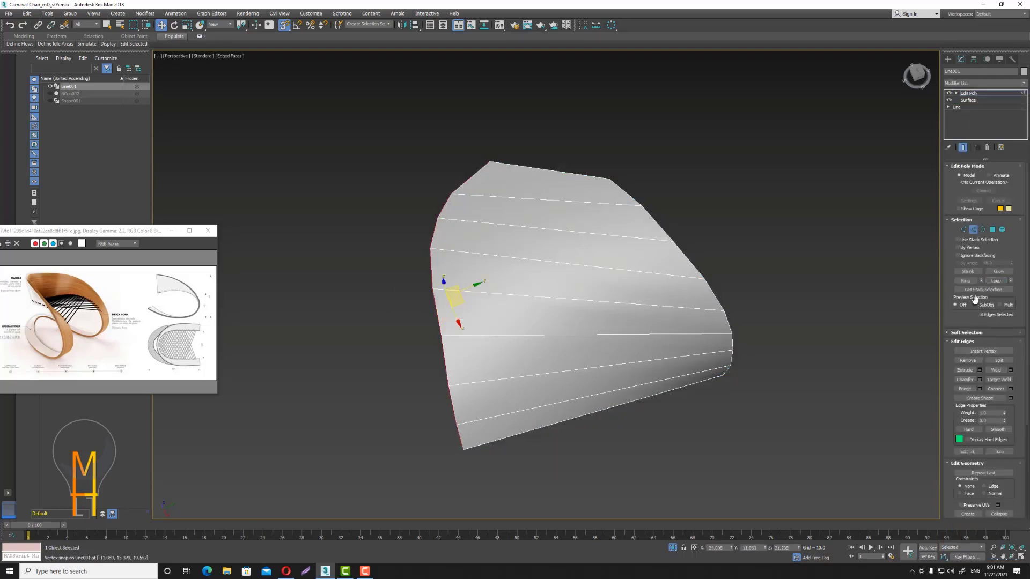
click(965, 280)
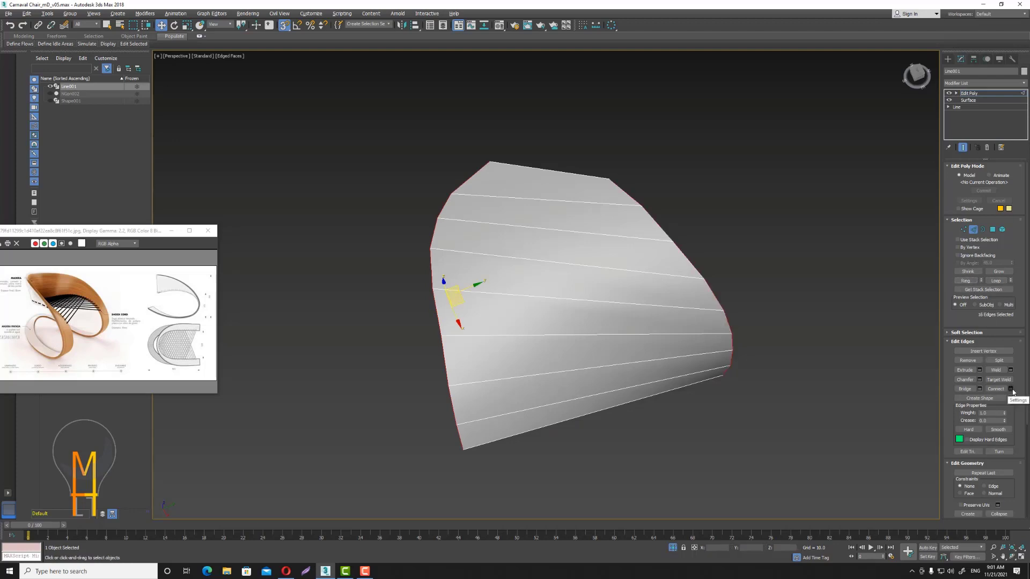
click(1011, 389)
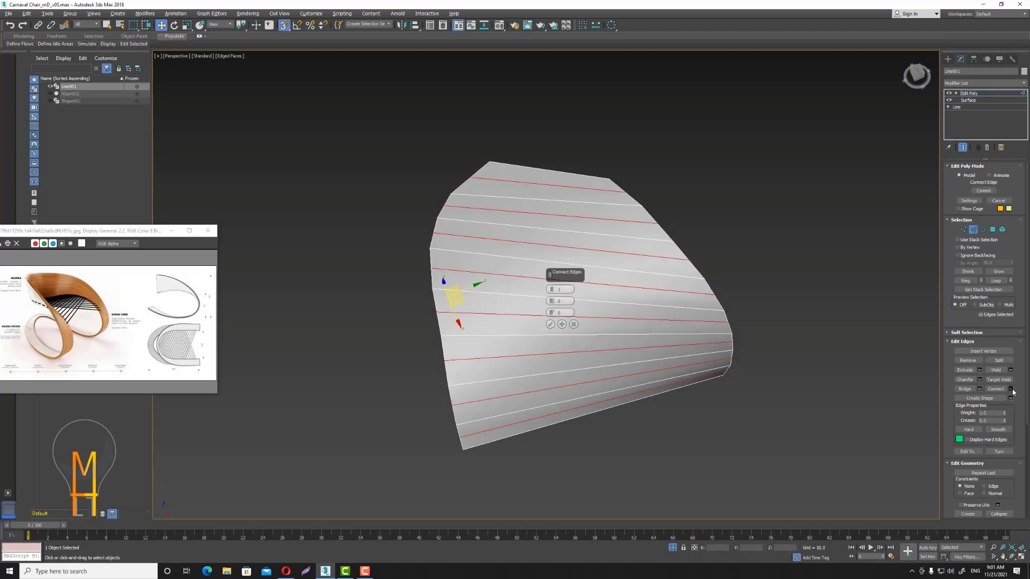
click(549, 324)
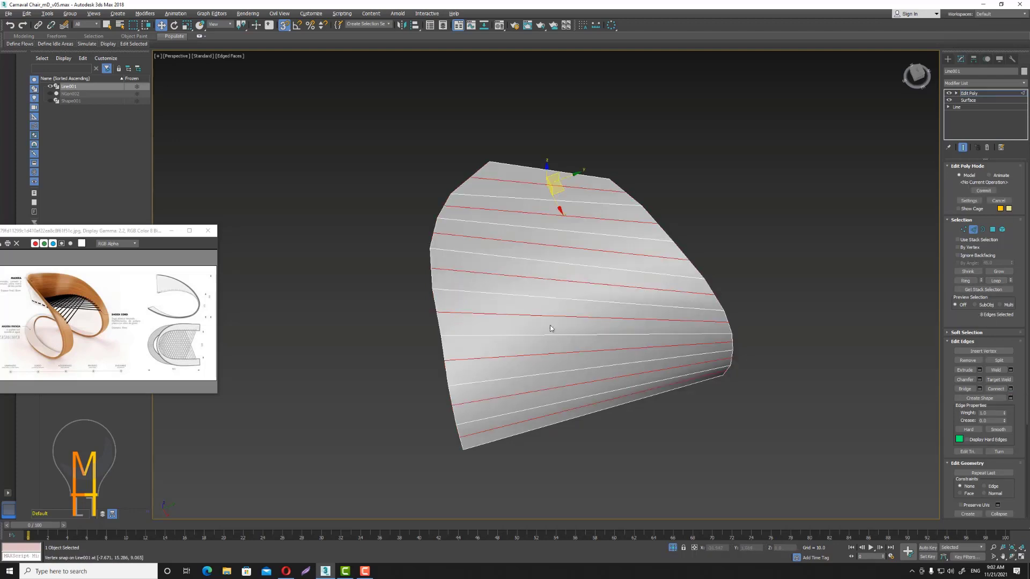
click(598, 217)
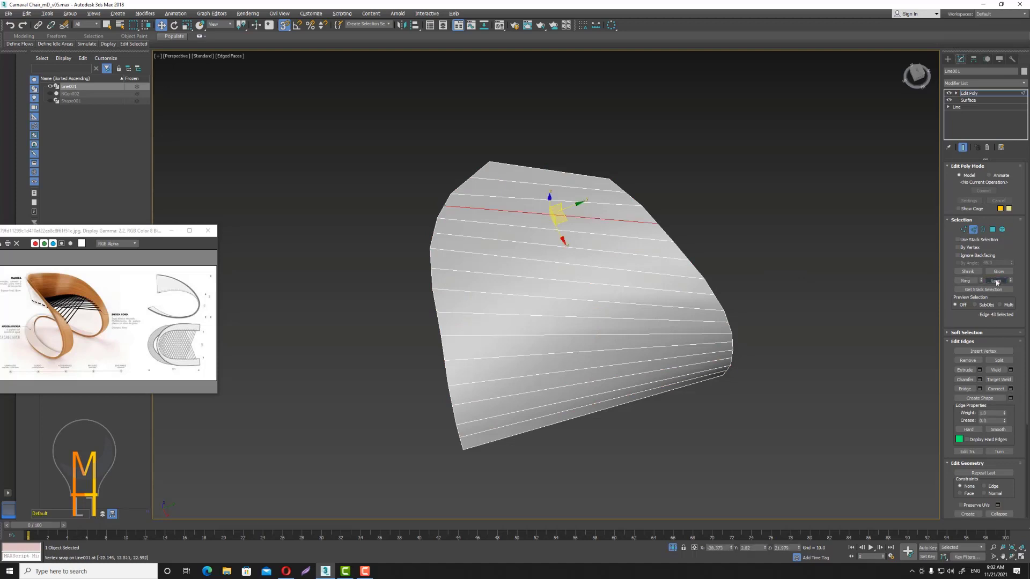
click(965, 281)
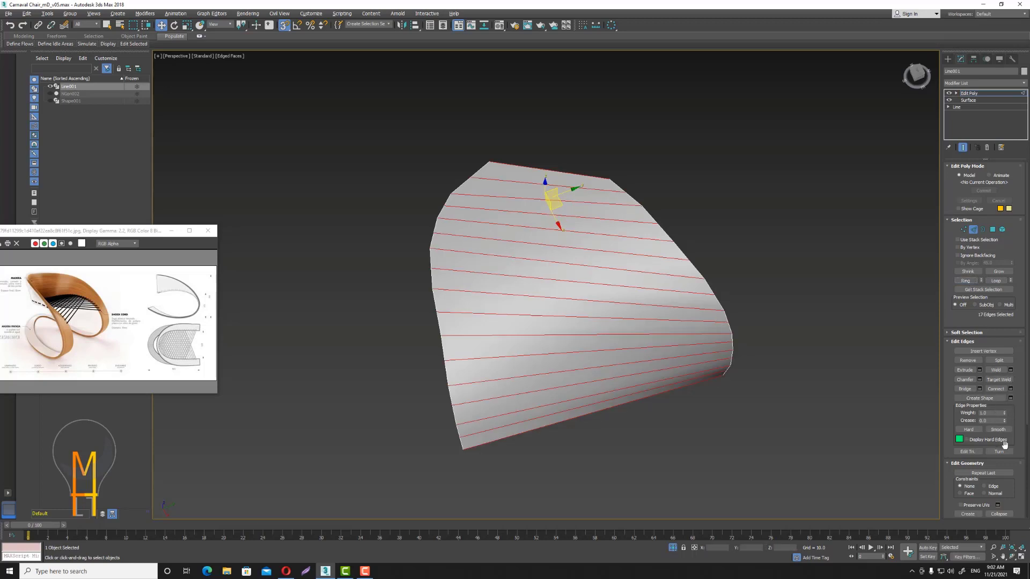
Create linear Shape002 from the edge ring, delete the Line001 surface, and select Shape002.
click(1010, 398)
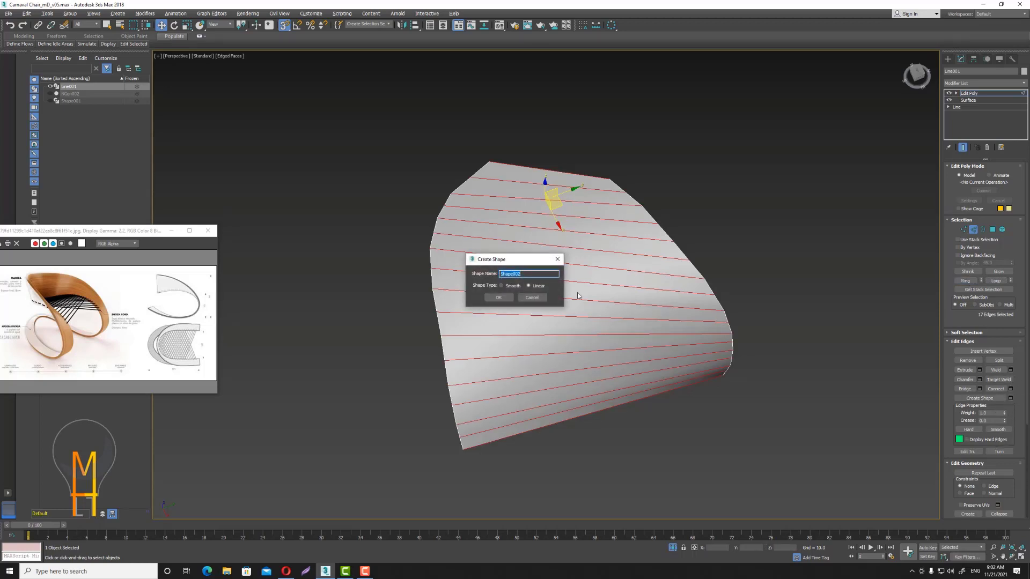
click(498, 298)
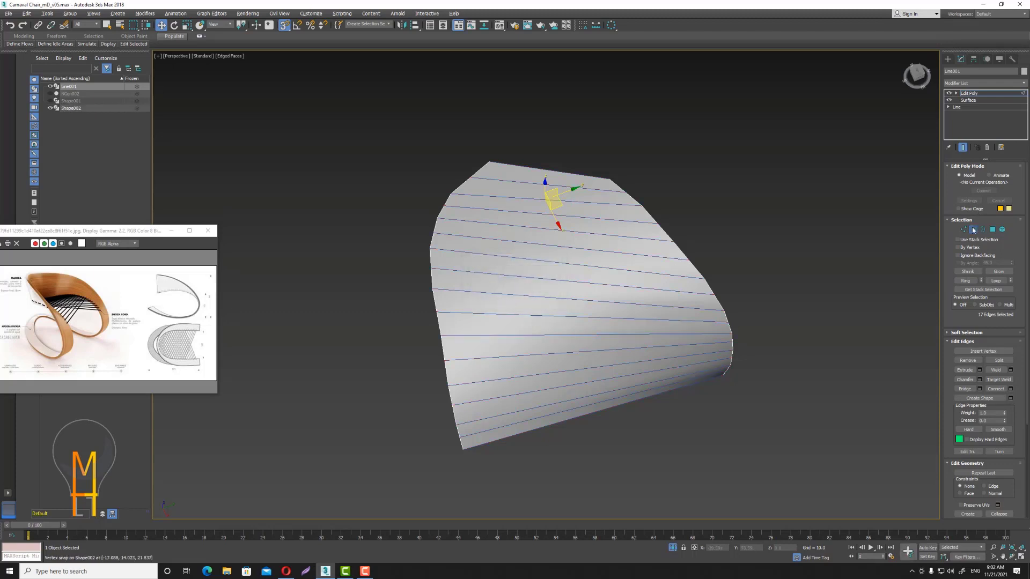
click(974, 230)
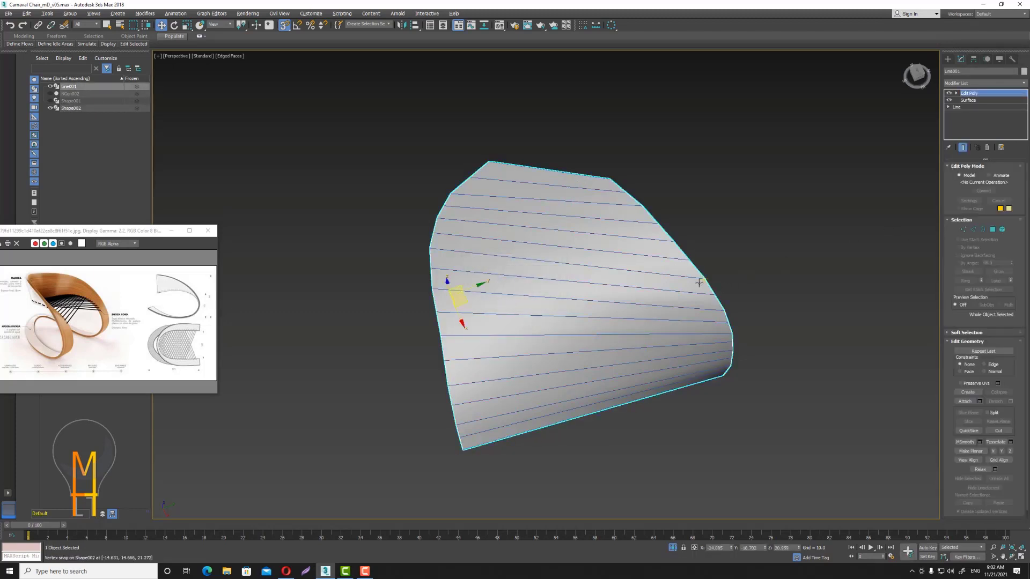
key(Delete)
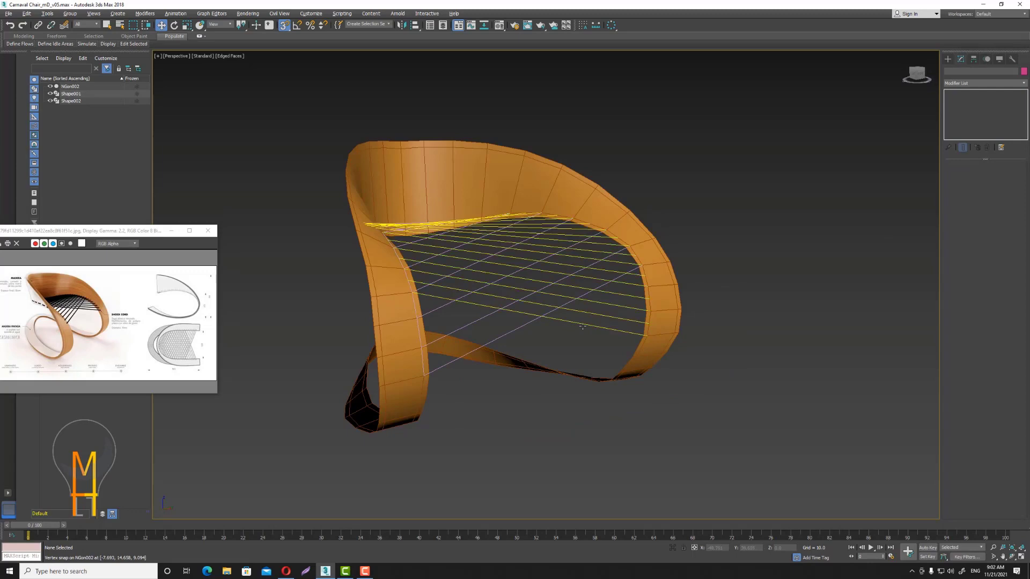
click(583, 326)
mouse_move(582, 326)
alt+middle_down()
mouse_move(607, 373)
mouse_move(626, 363)
alt+middle_up()
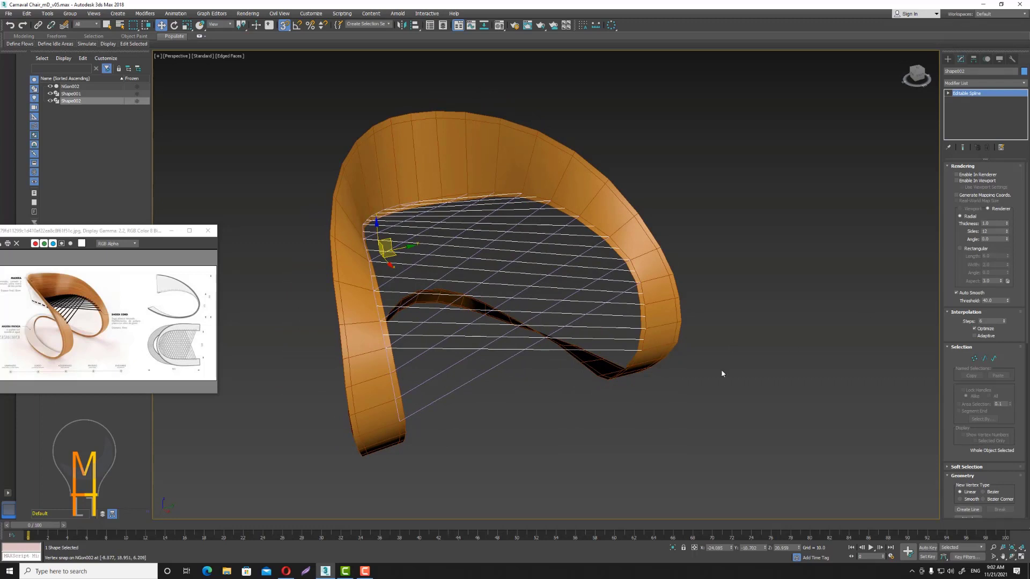
Isolate Shape001 and delete its four short top segments in Segment mode.
click(477, 377)
click(673, 548)
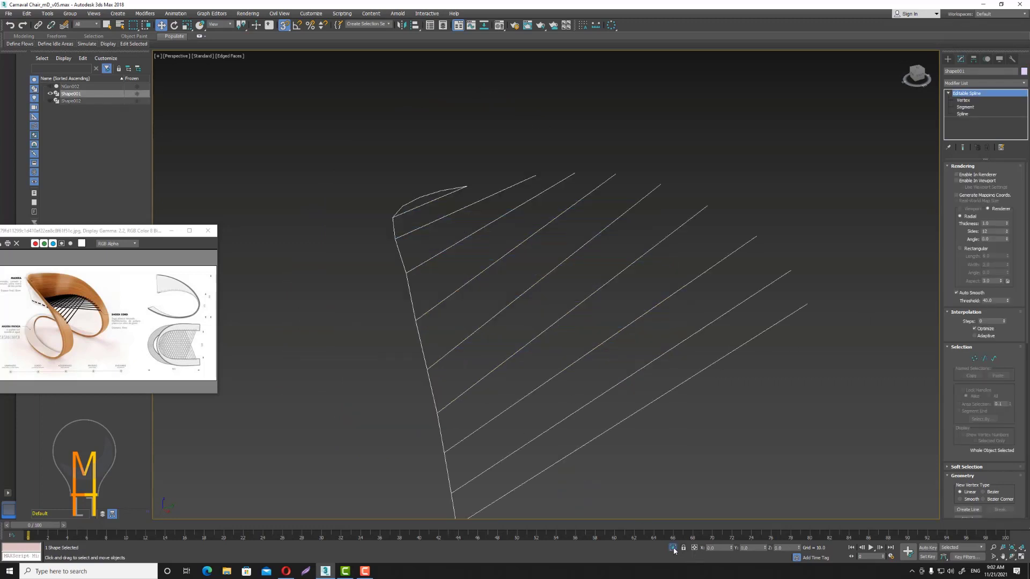
click(965, 107)
click(531, 129)
key(Delete)
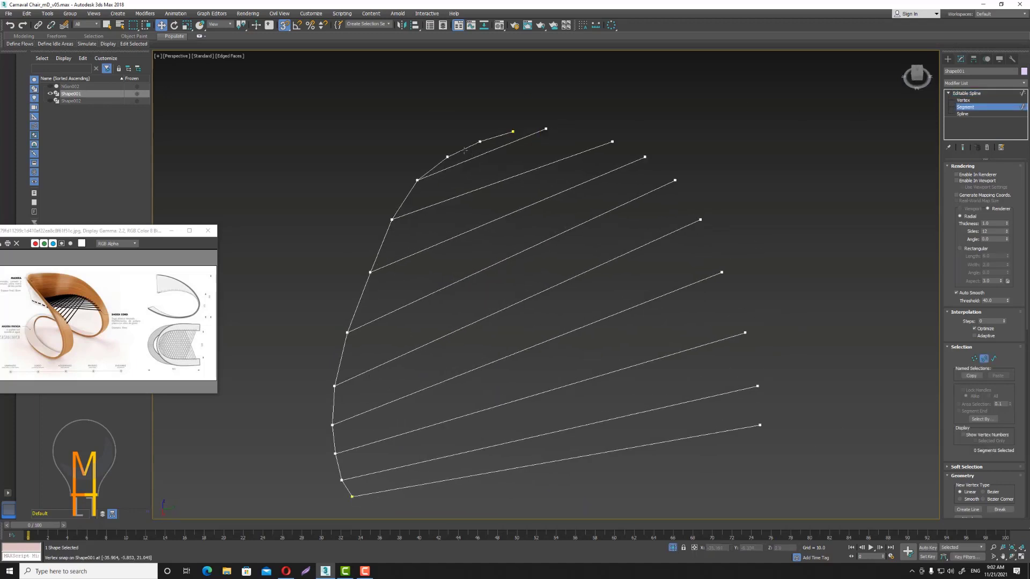
click(434, 168)
key(Delete)
click(463, 149)
key(Delete)
click(496, 136)
key(Delete)
scroll(499, 171, down, 3)
Draw Line001, snapping its points along the open ends of the strings.
click(977, 94)
click(948, 58)
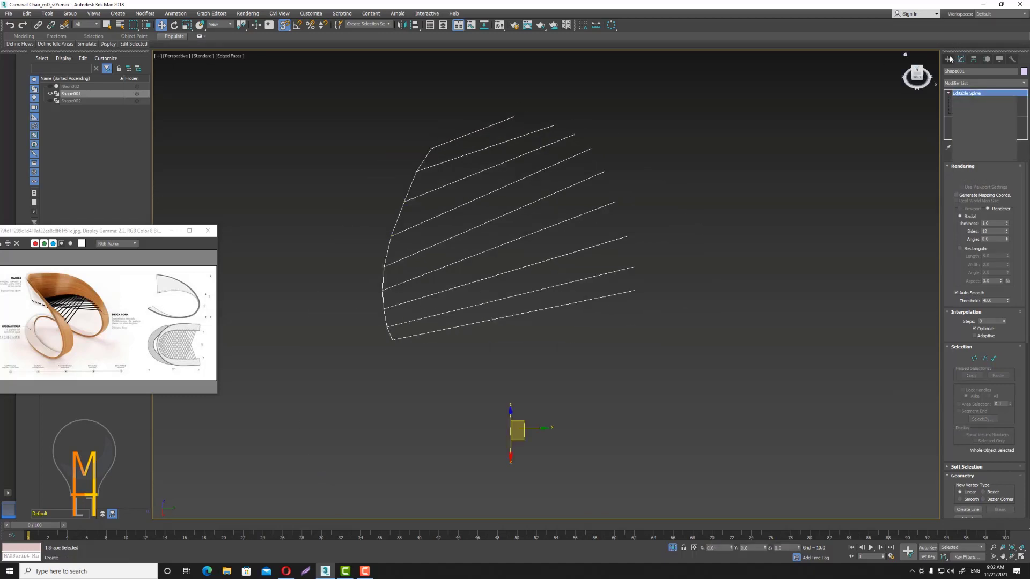
click(967, 115)
click(512, 118)
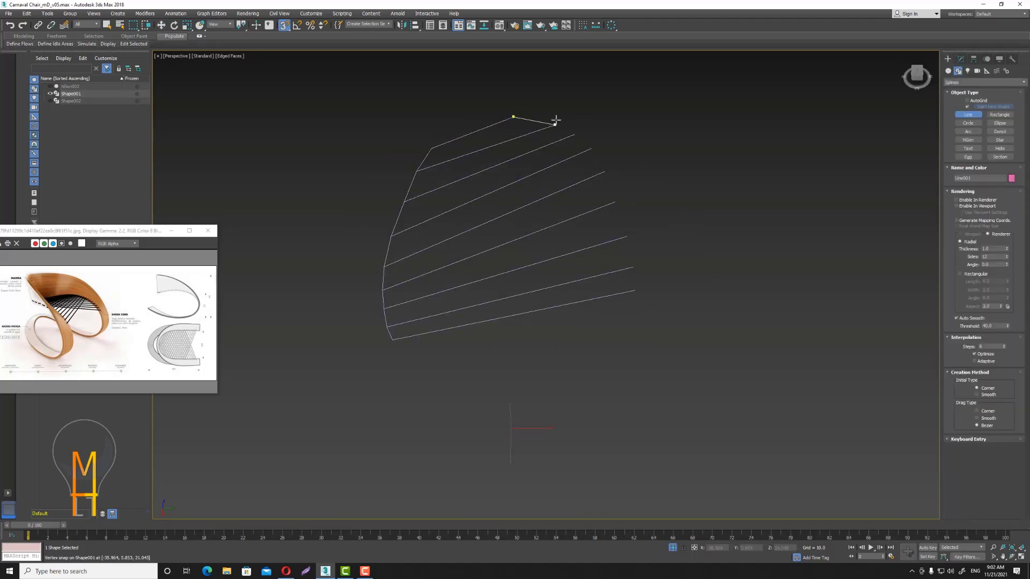
click(555, 125)
click(574, 134)
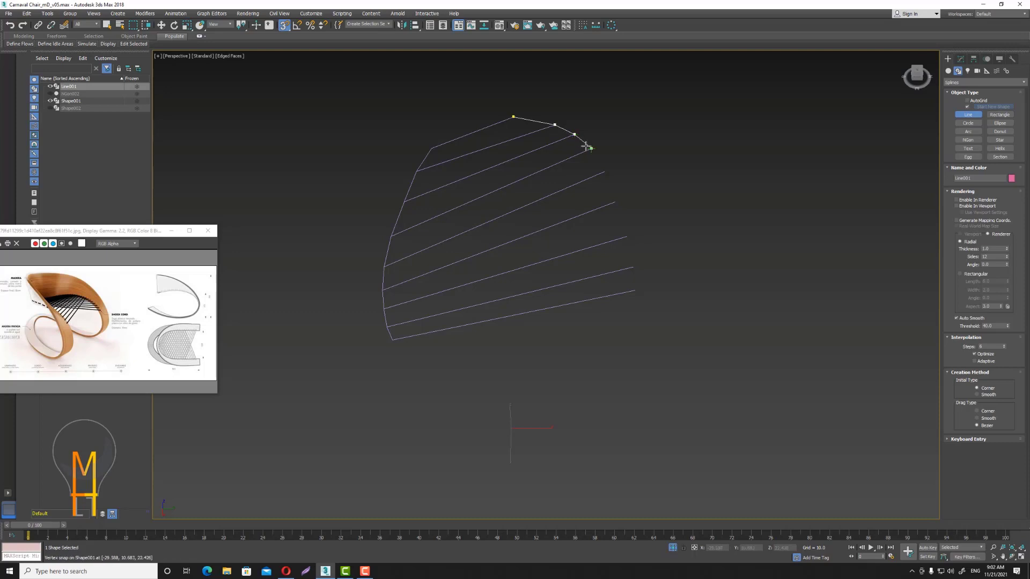
click(604, 171)
click(614, 202)
click(627, 236)
click(633, 267)
click(635, 290)
right_click(635, 290)
Attach the string spline Shape001 to Line001.
key(w)
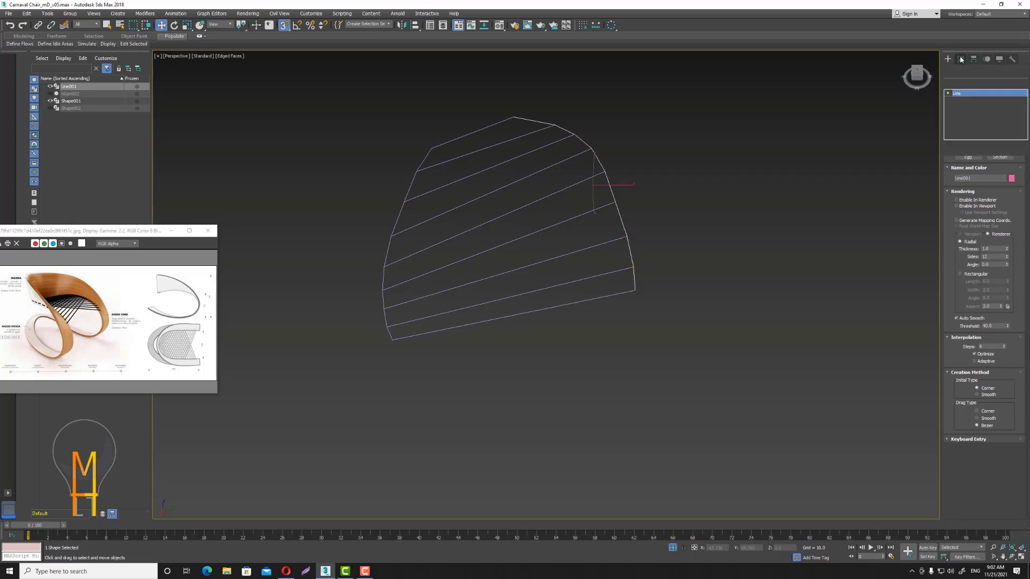
click(967, 381)
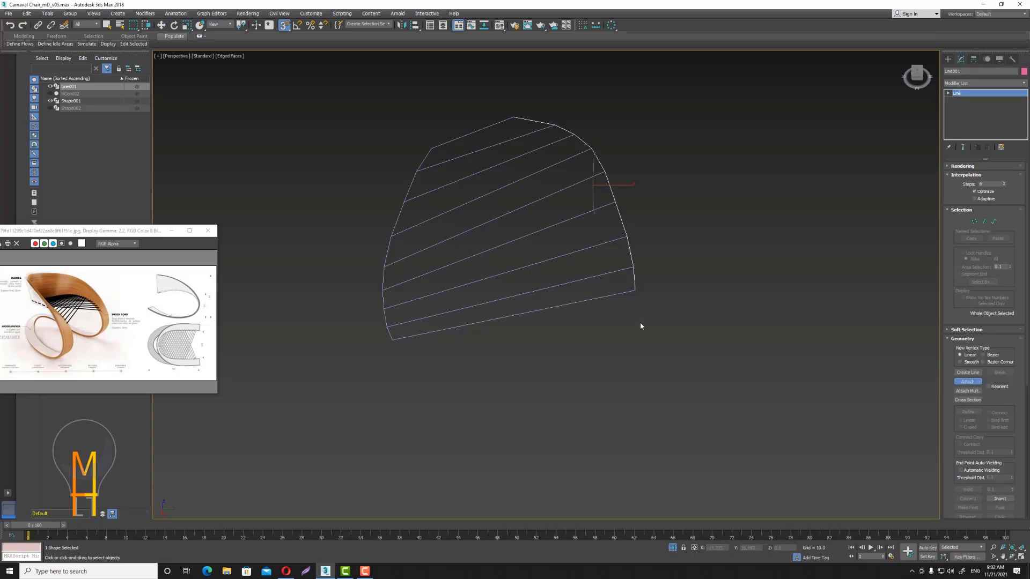
click(612, 296)
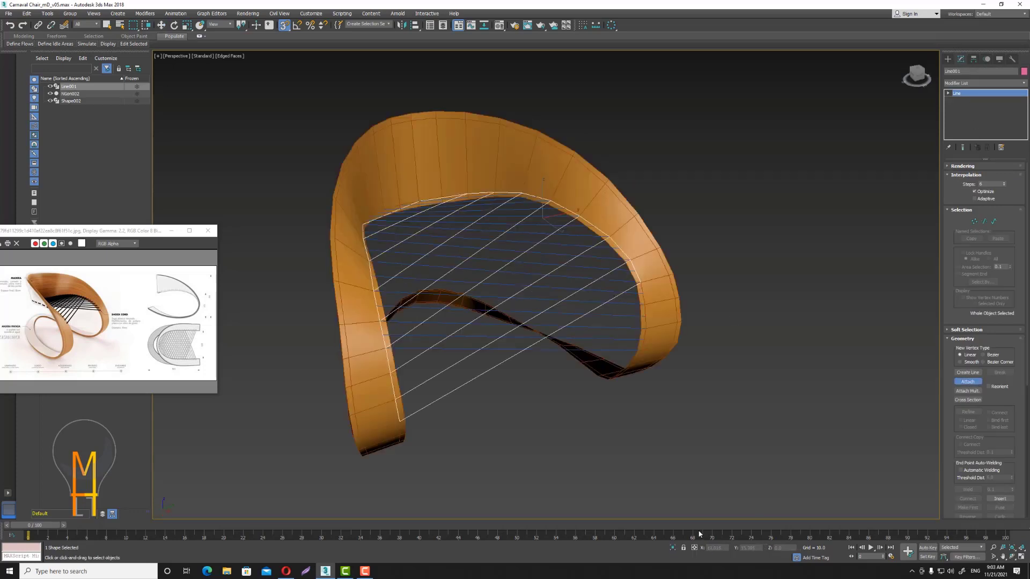
Add a Surface modifier with Flip Normals on, checking both sides of the patch.
click(145, 14)
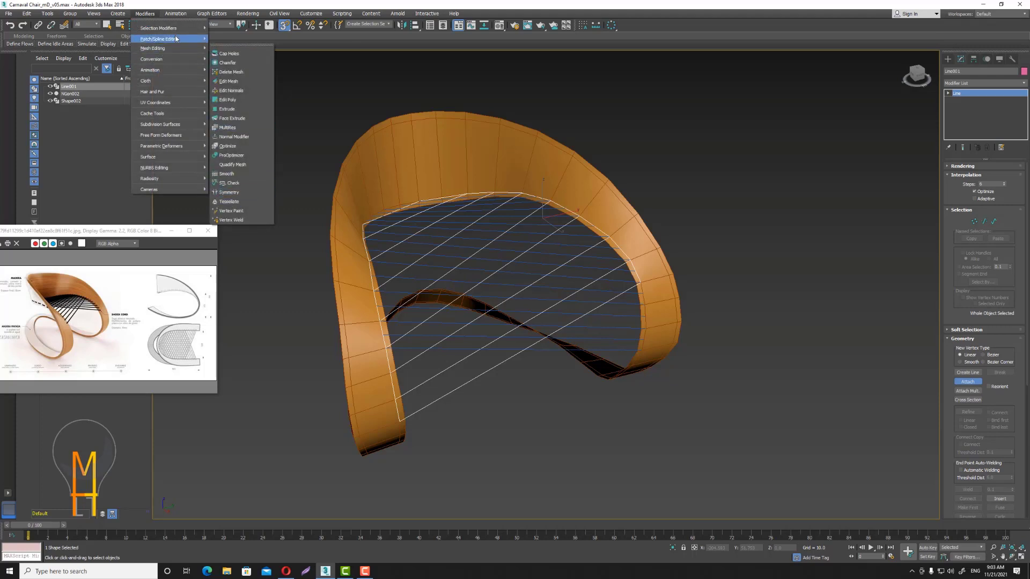
mouse_move(159, 38)
click(227, 128)
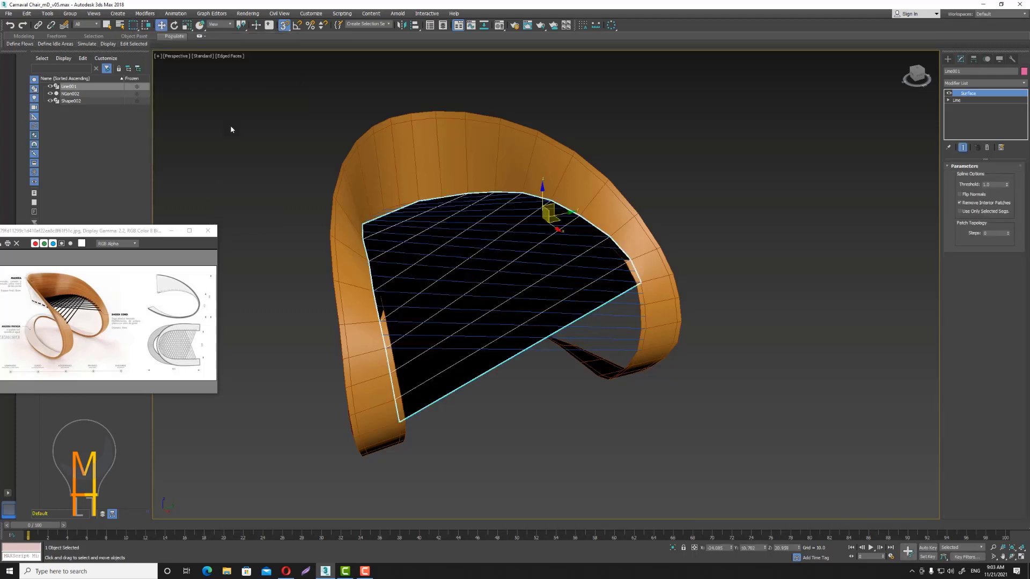
click(960, 195)
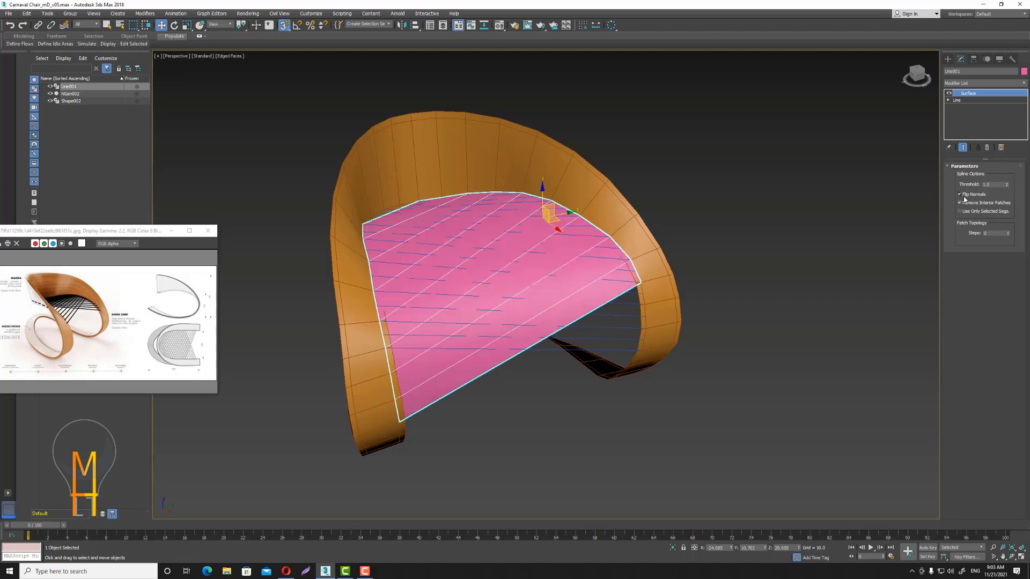
click(672, 550)
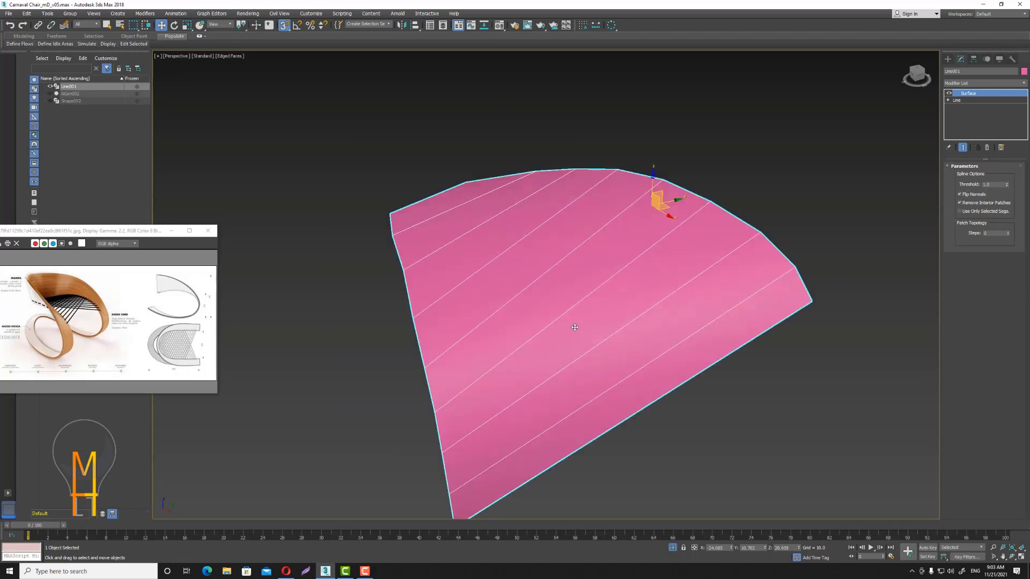
alt+middle_drag(574, 327, 941, 212)
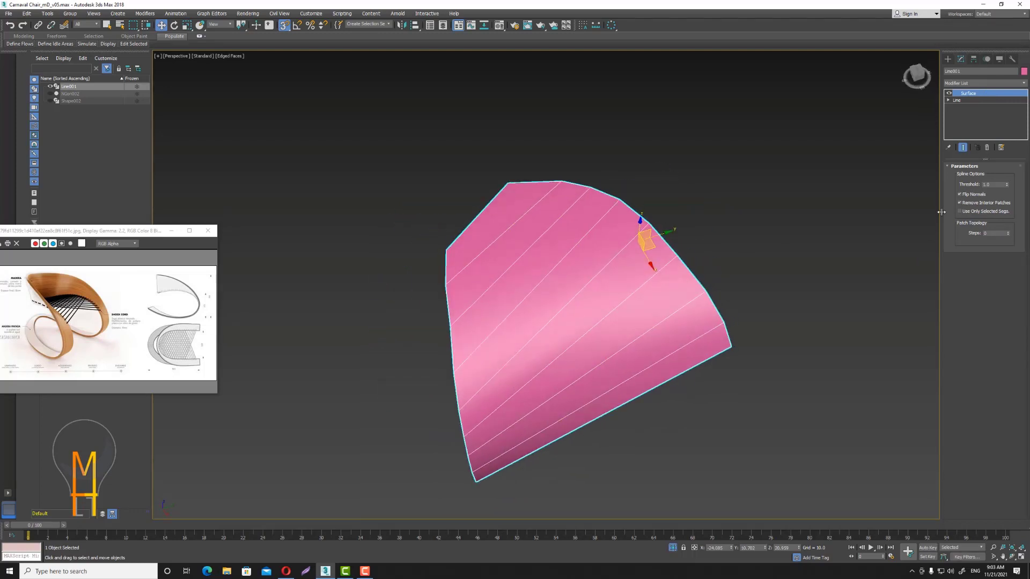
click(959, 194)
click(959, 195)
mouse_move(791, 266)
alt+middle_down()
mouse_move(755, 168)
mouse_move(720, 260)
mouse_move(788, 238)
alt+middle_up()
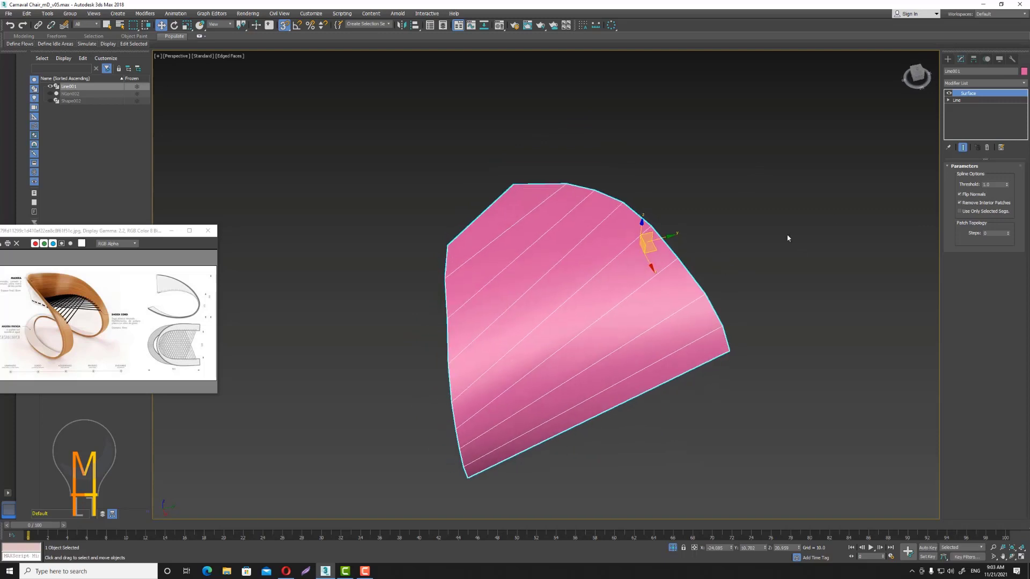
click(1006, 82)
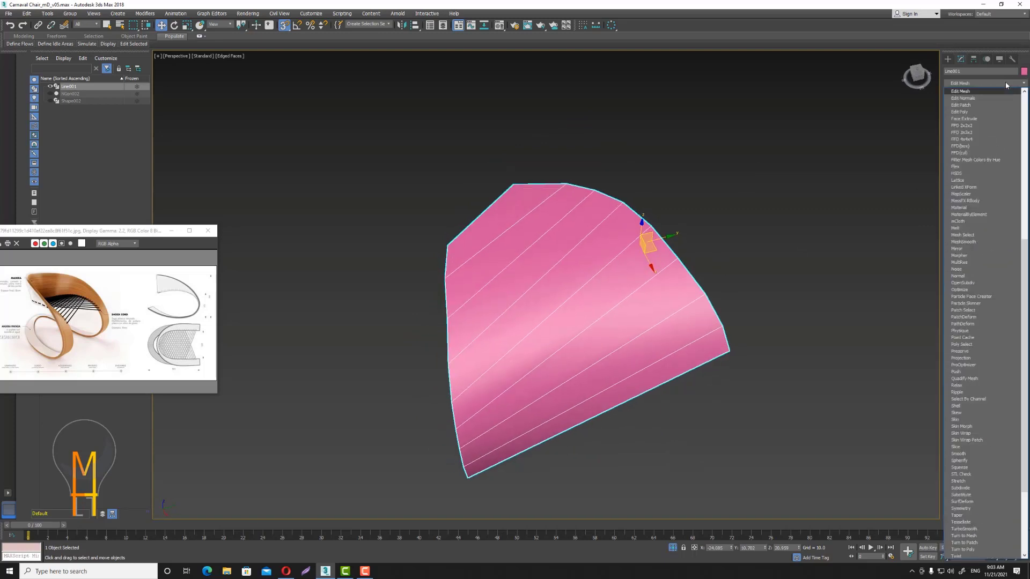
Add Edit Poly and connect the selected border edges across the patch.
click(960, 111)
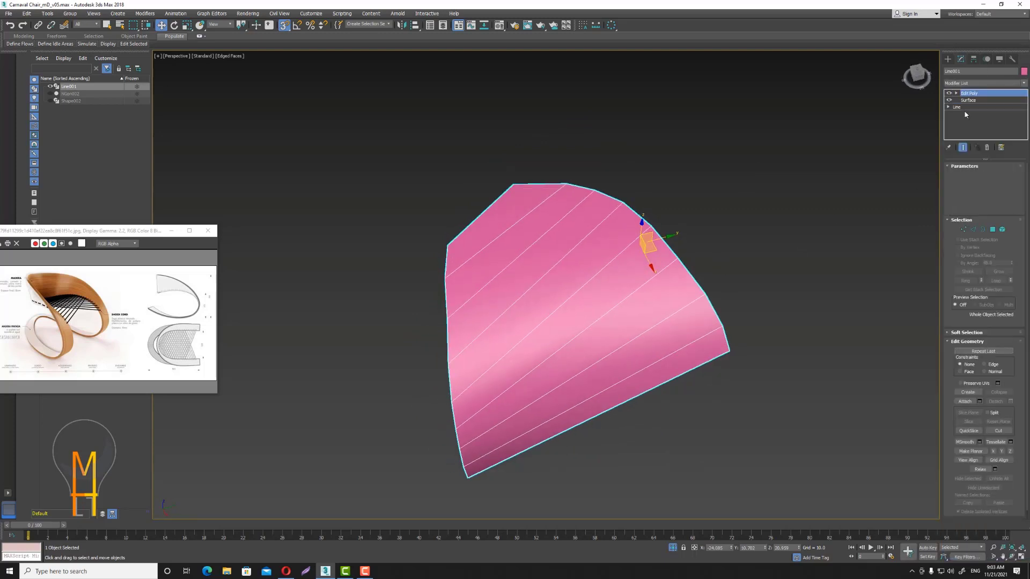
click(978, 230)
click(730, 346)
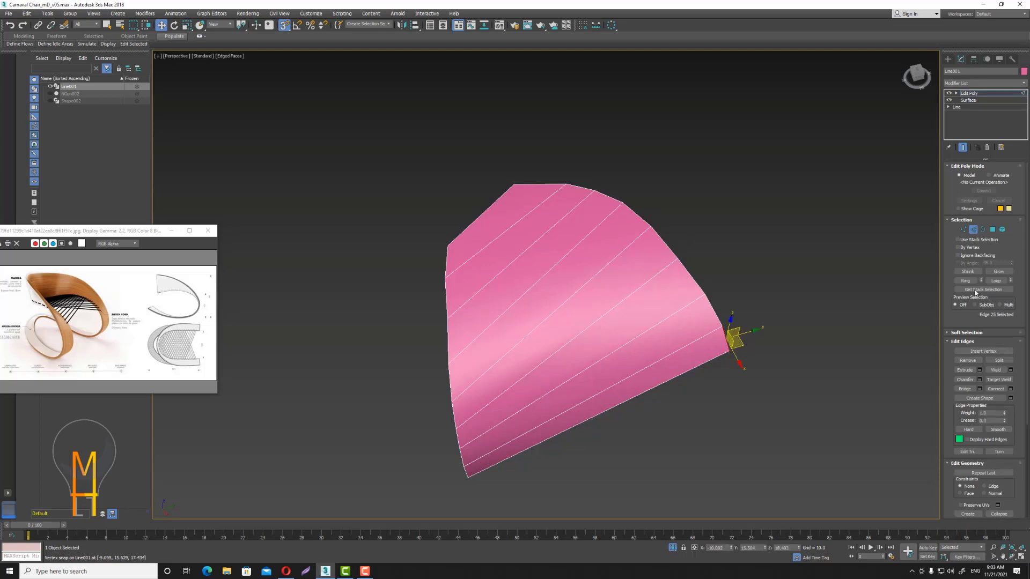
click(995, 281)
click(965, 281)
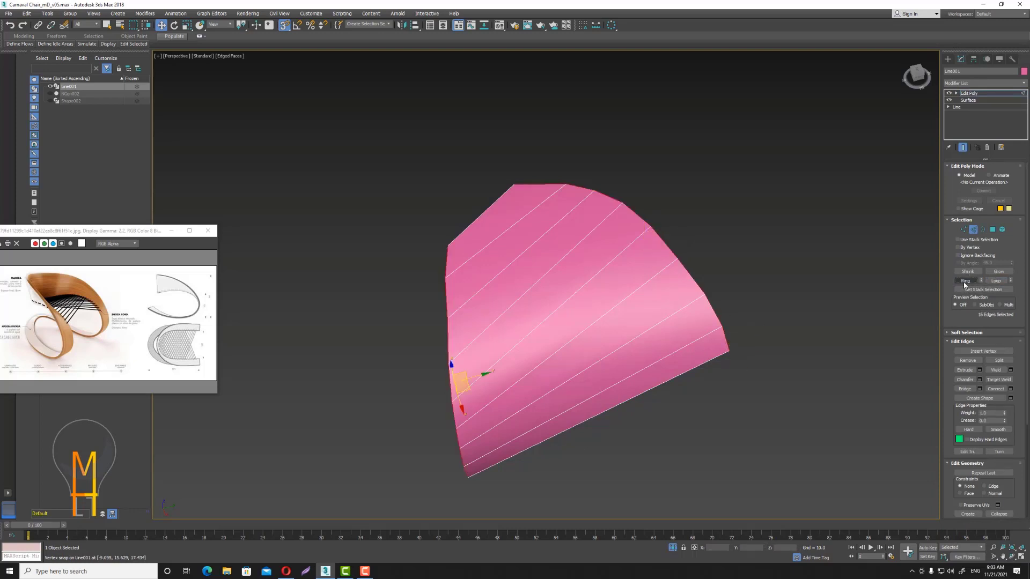
click(1011, 390)
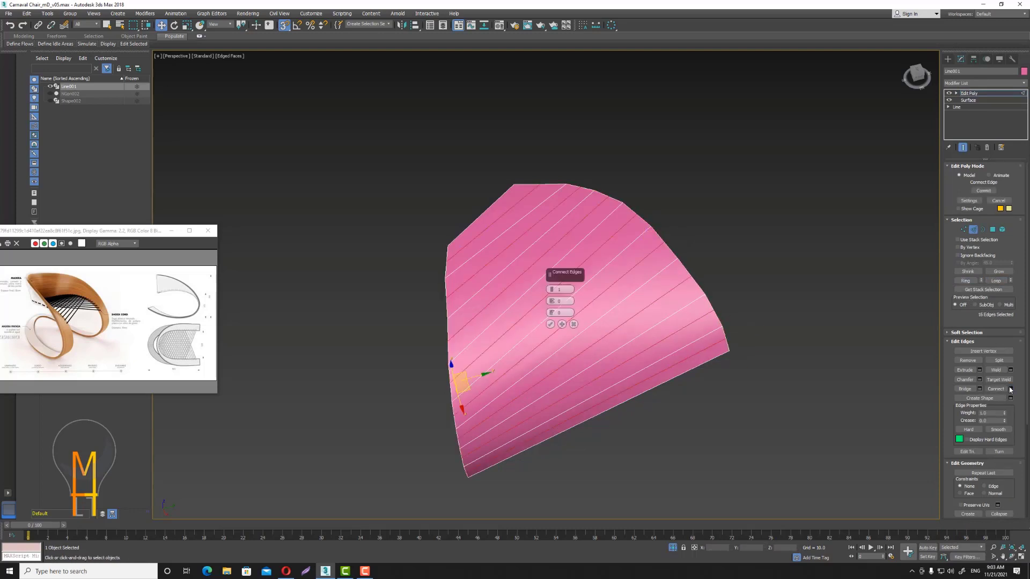
click(547, 321)
click(810, 271)
Ring-select the string edges and connect a diagonal edge across them.
click(685, 326)
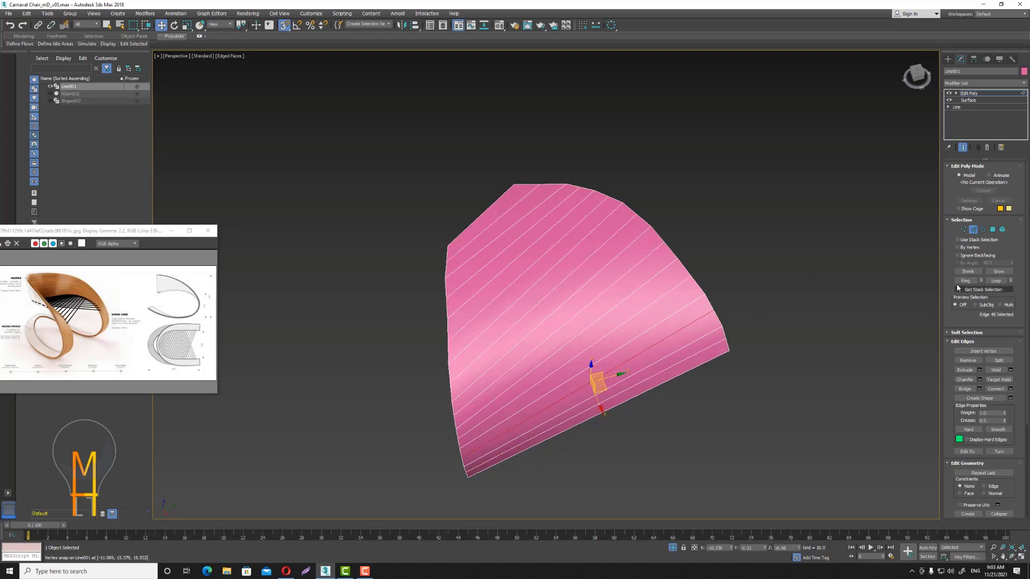
click(965, 280)
click(1010, 390)
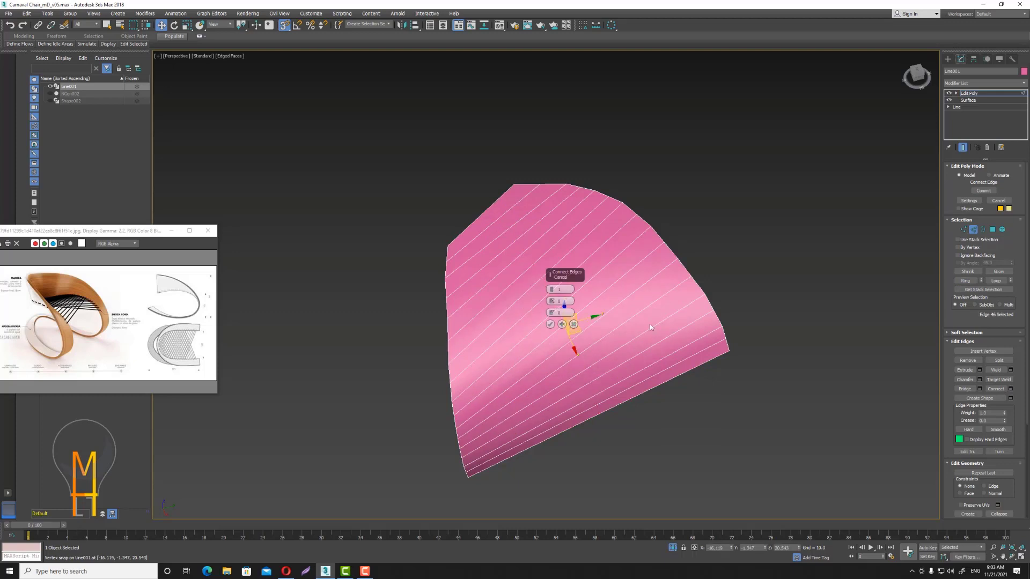
click(728, 360)
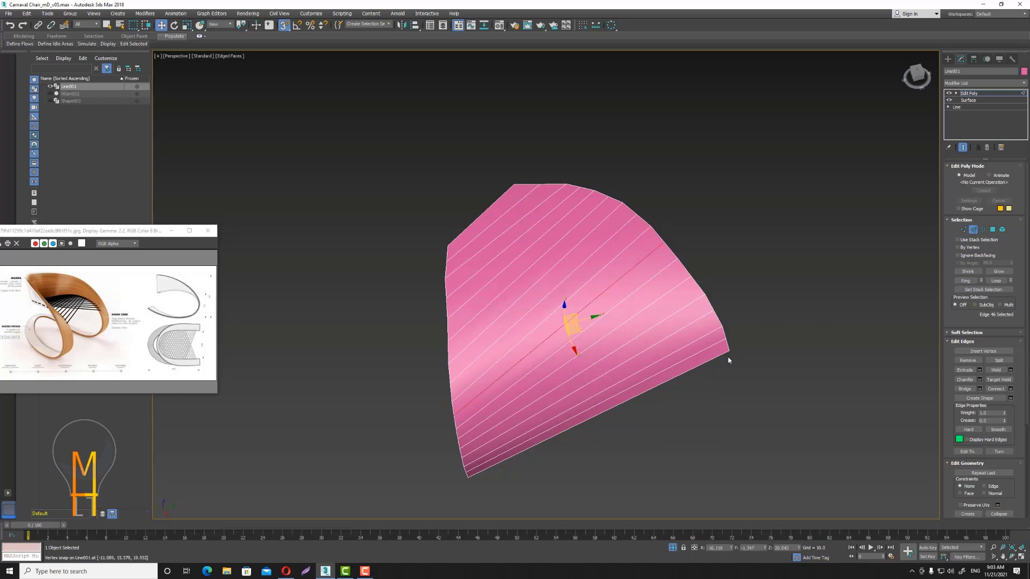
Create linear Shape003 from the 17 new edges and delete the Line001 patch surface.
click(964, 281)
click(1011, 398)
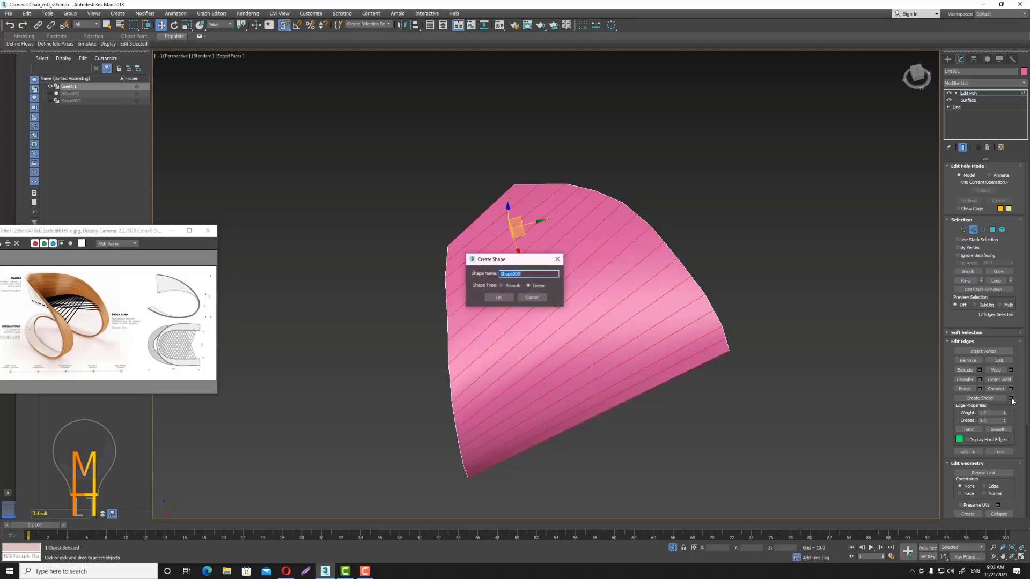
click(498, 297)
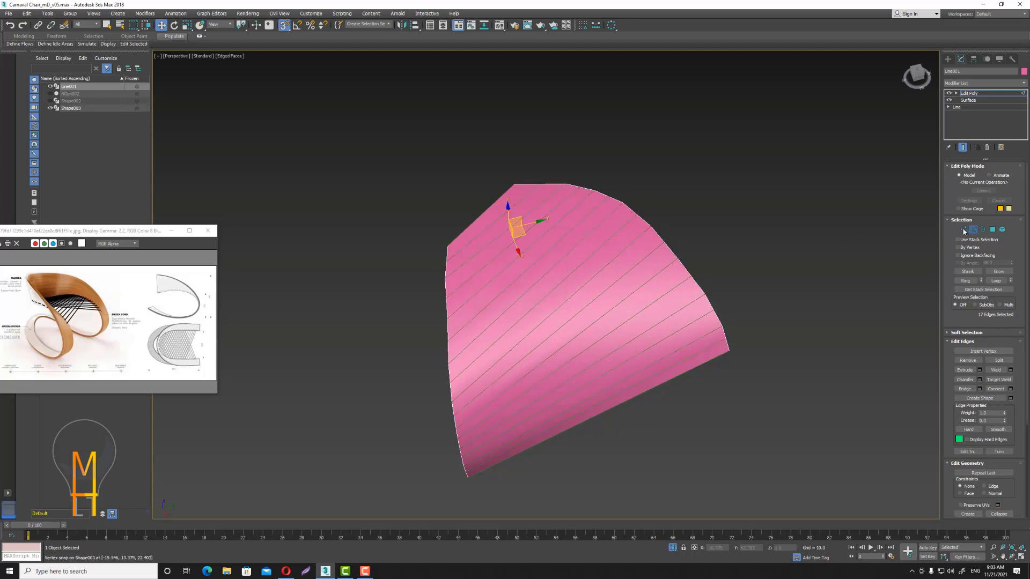
click(713, 260)
click(647, 246)
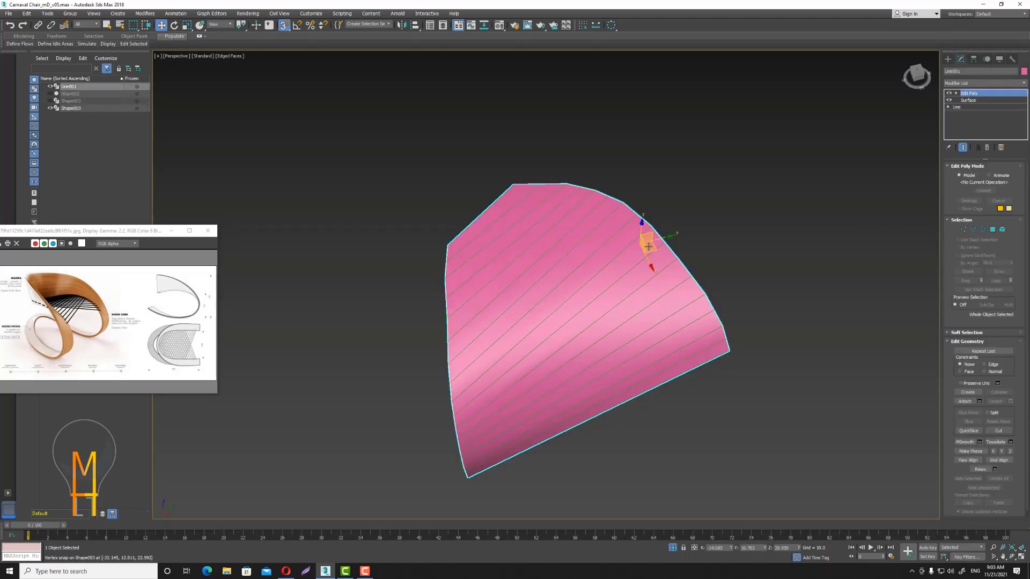
key(Delete)
Turn off snapping and delete the lowest seat string from Shape003 in Spline mode.
click(541, 341)
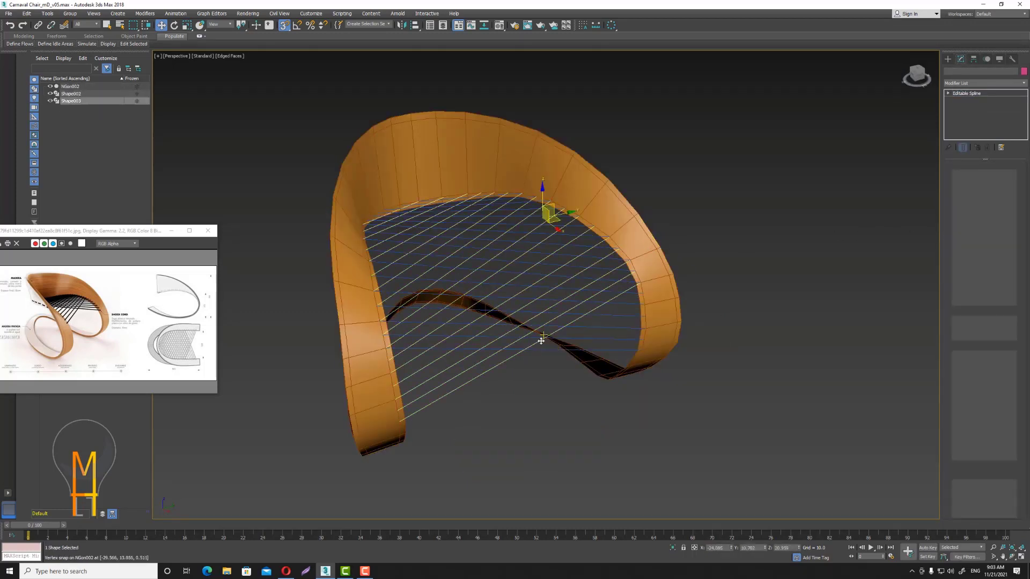
click(284, 26)
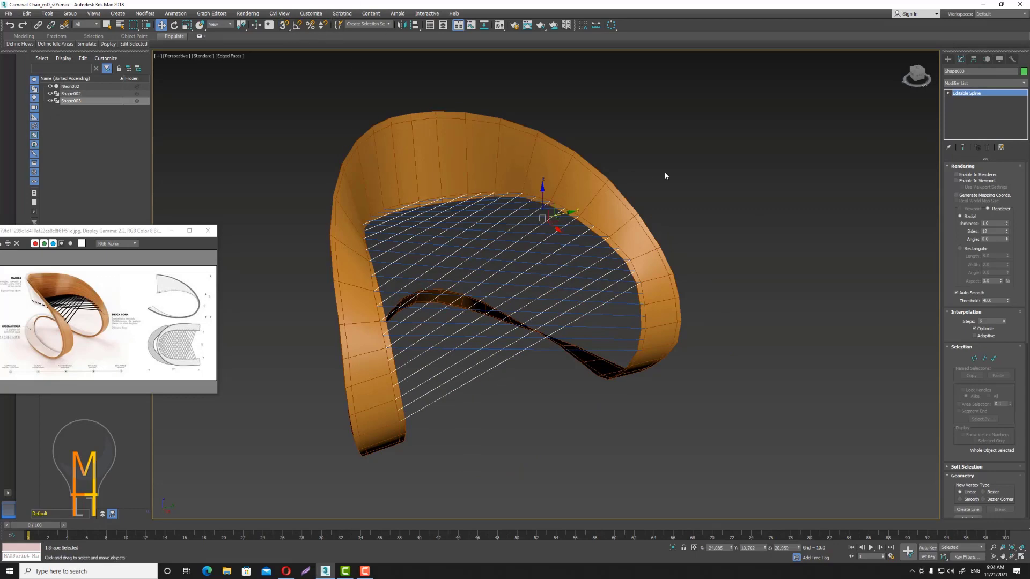
alt+middle_drag(666, 173, 615, 197)
scroll(729, 166, up, 3)
scroll(724, 163, down, 5)
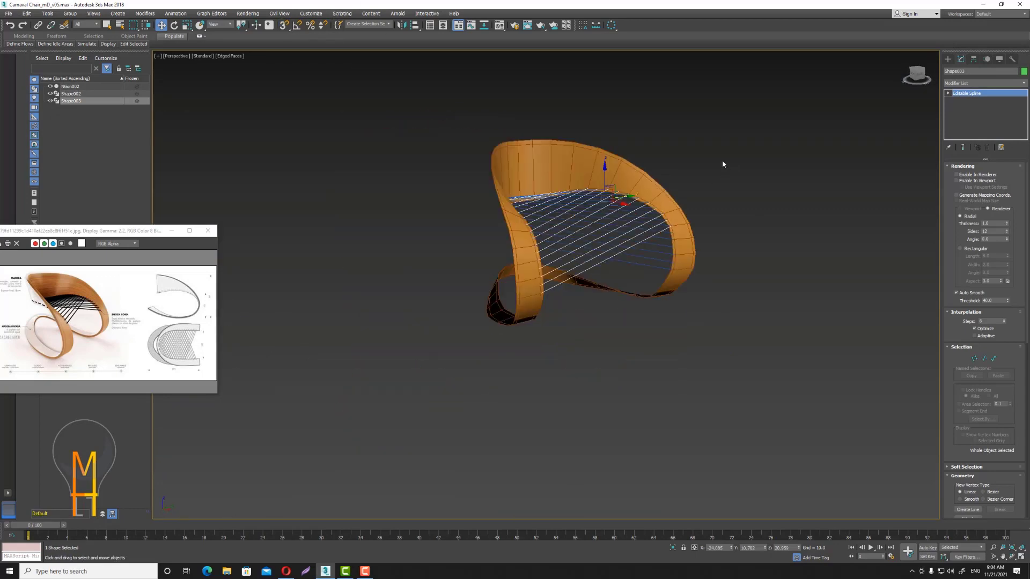
scroll(717, 217, up, 3)
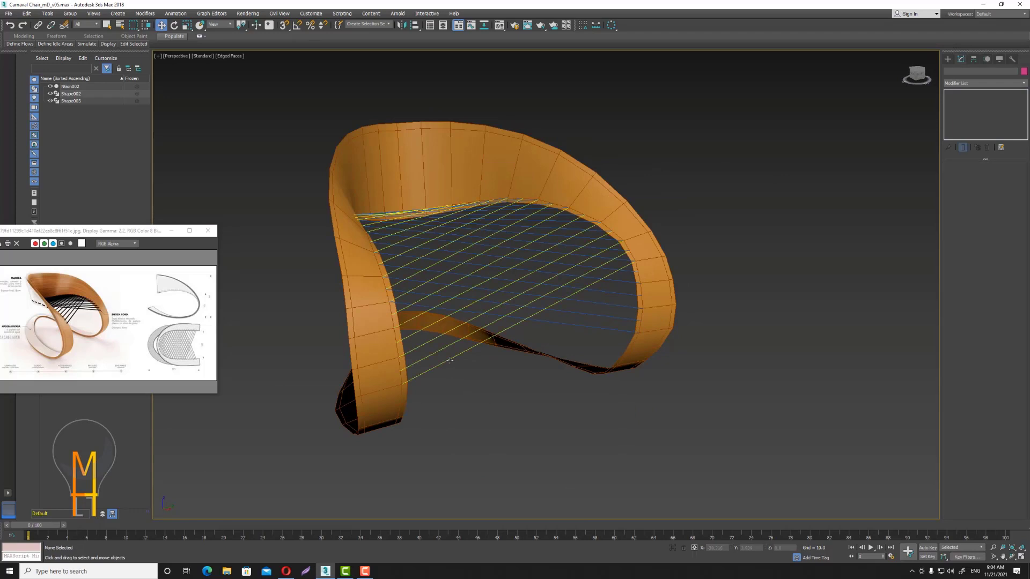
click(993, 358)
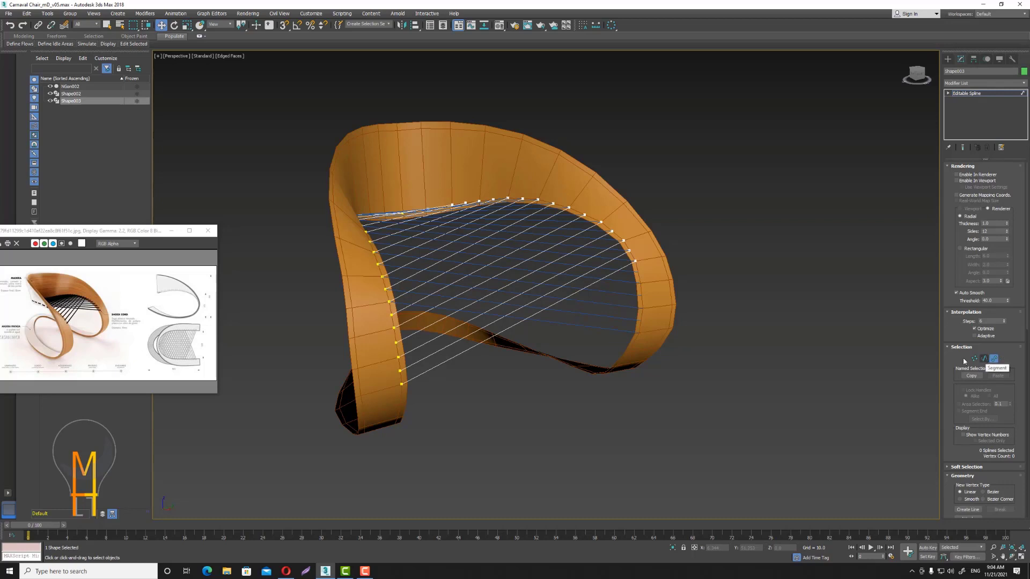
click(485, 339)
key(Delete)
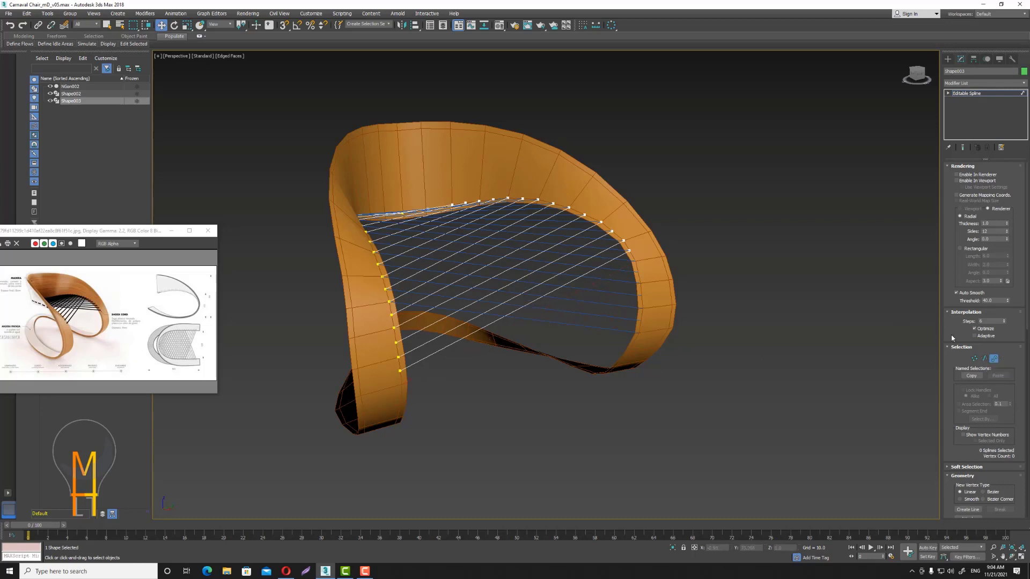
Enable In Renderer and In Viewport on Shape003 as thin tubes.
click(994, 360)
click(956, 174)
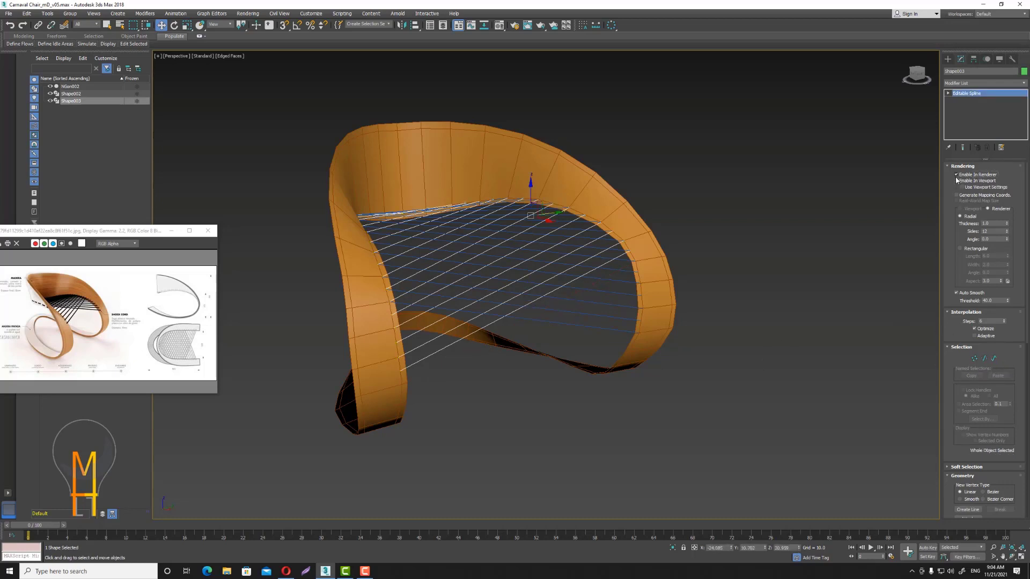
click(956, 181)
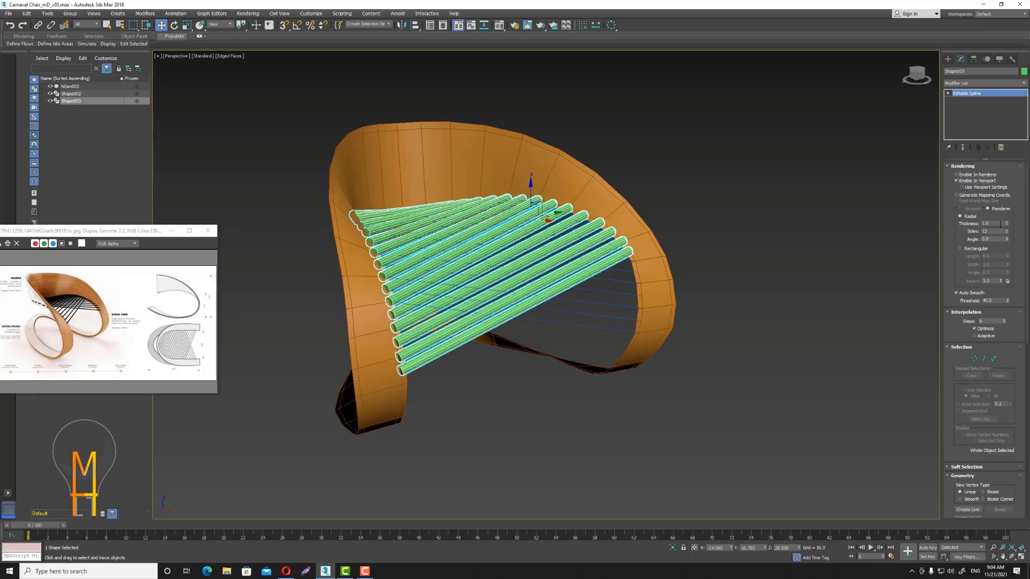
drag(1007, 225, 1012, 252)
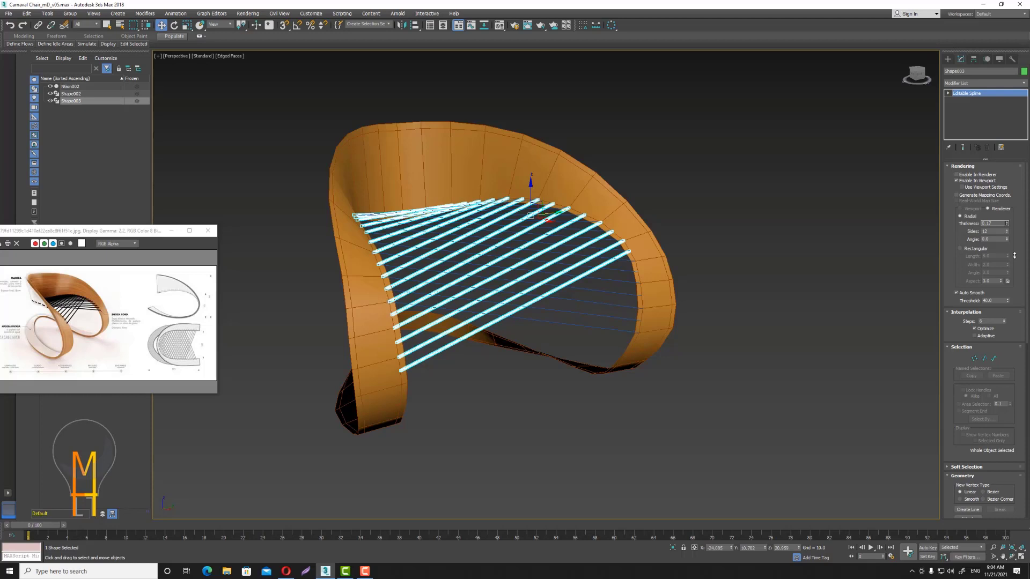
Enable In Renderer and In Viewport on the Shape002 strings.
click(802, 228)
click(573, 325)
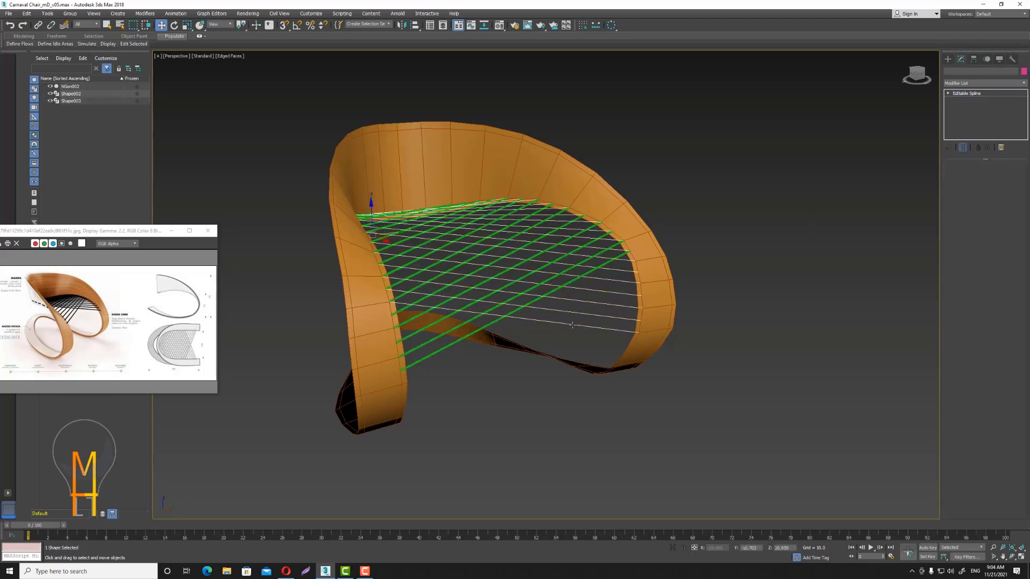
click(609, 329)
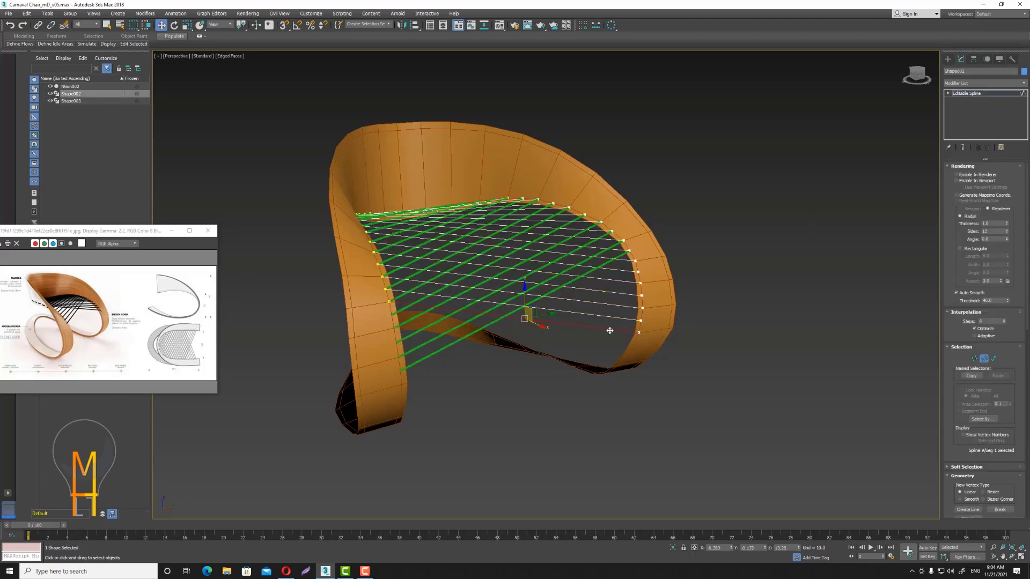
click(983, 358)
click(958, 175)
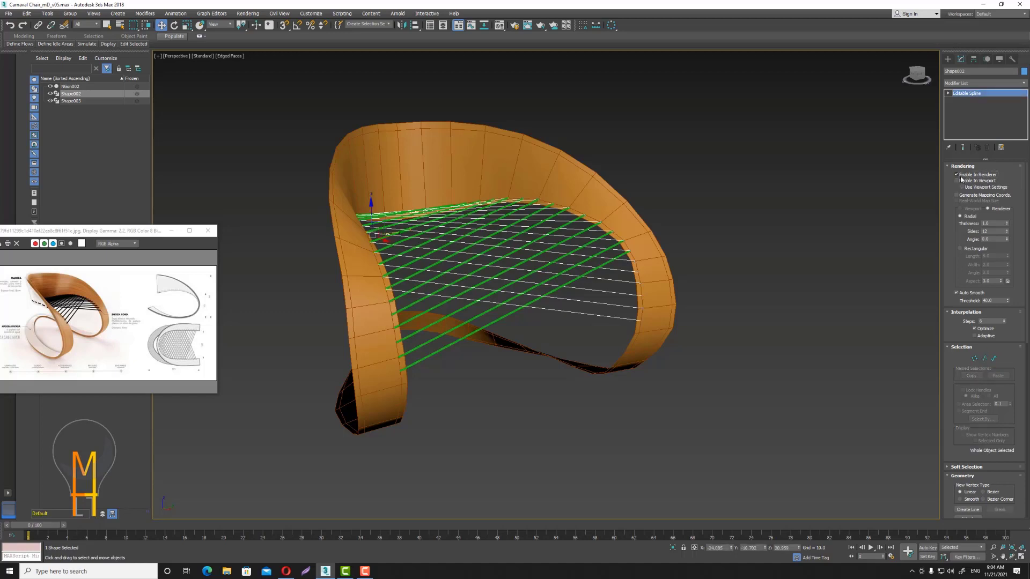
click(956, 181)
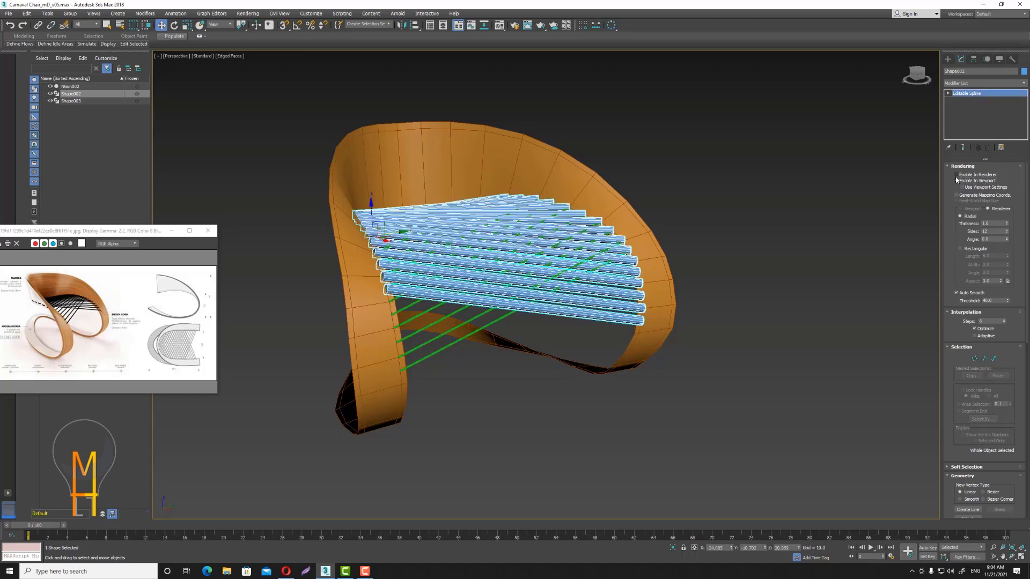
Set the Shape002 string thickness to 0.17, matching Shape003.
click(429, 352)
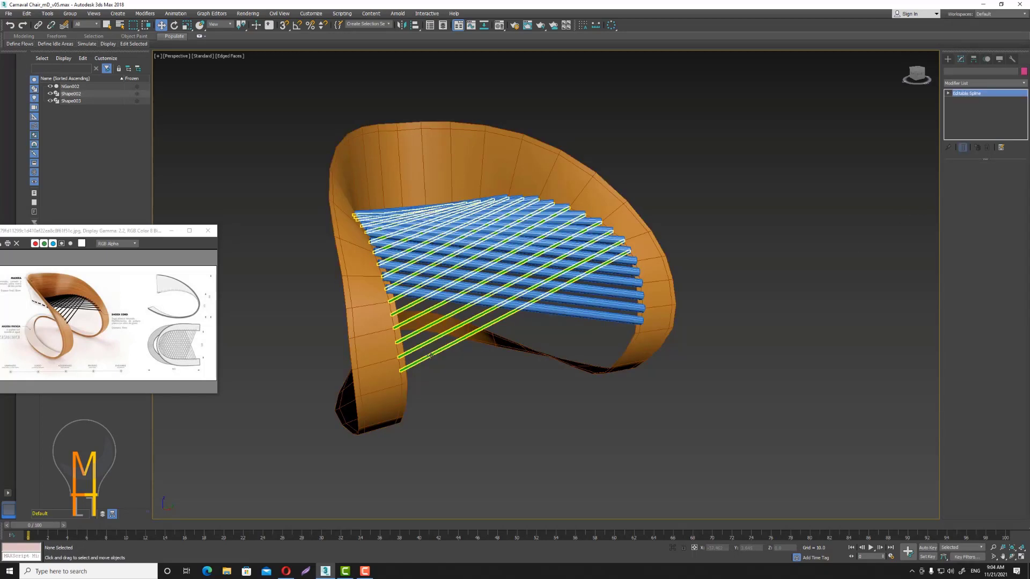
double_click(997, 224)
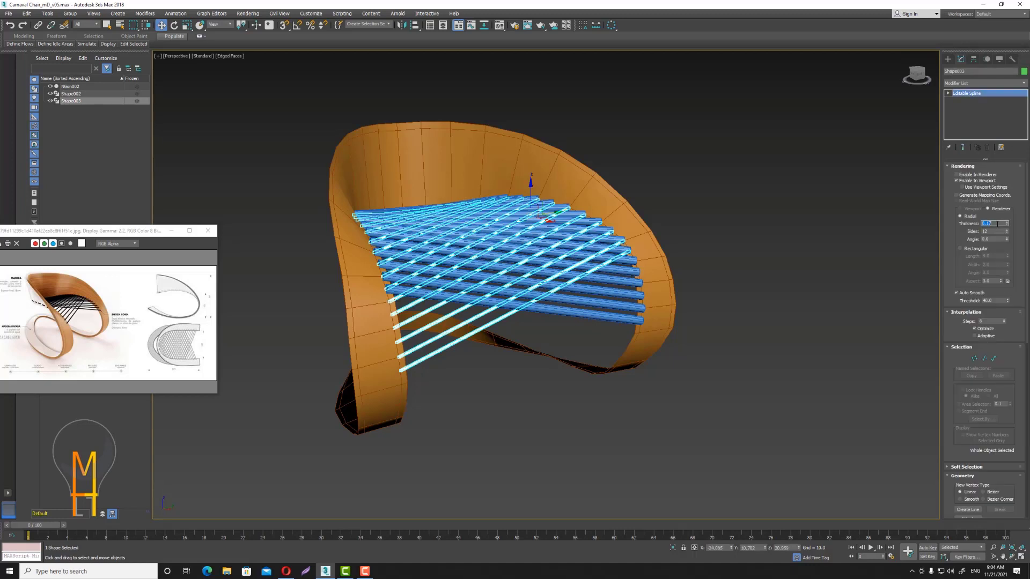
key(ctrl+z)
key(ctrl+z)
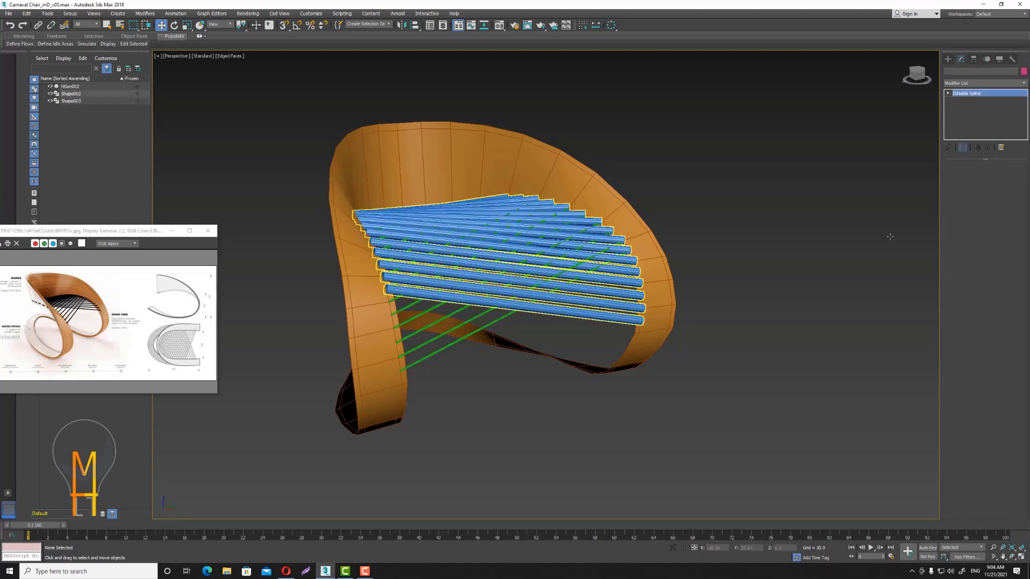
double_click(991, 223)
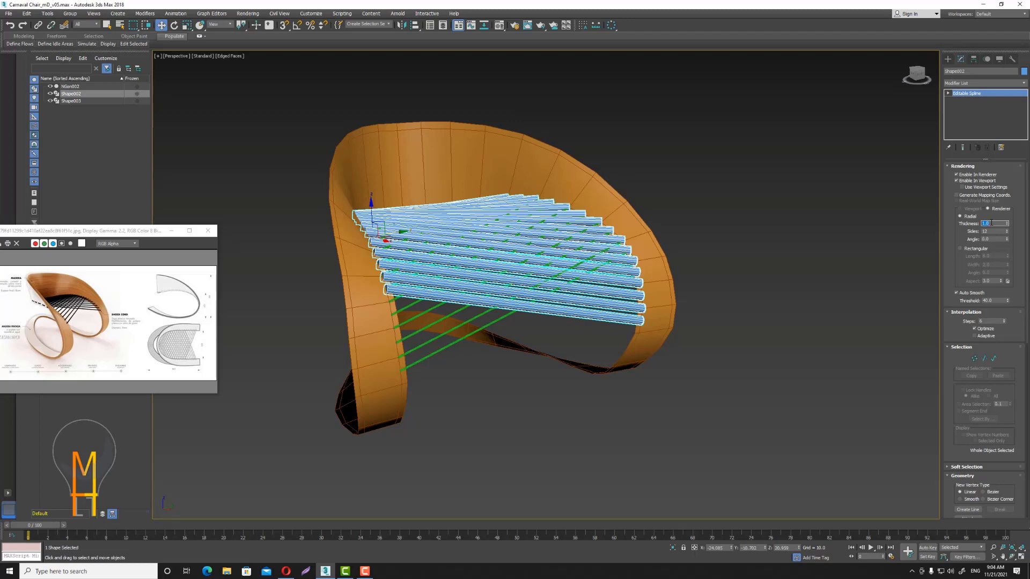
key(Return)
click(896, 262)
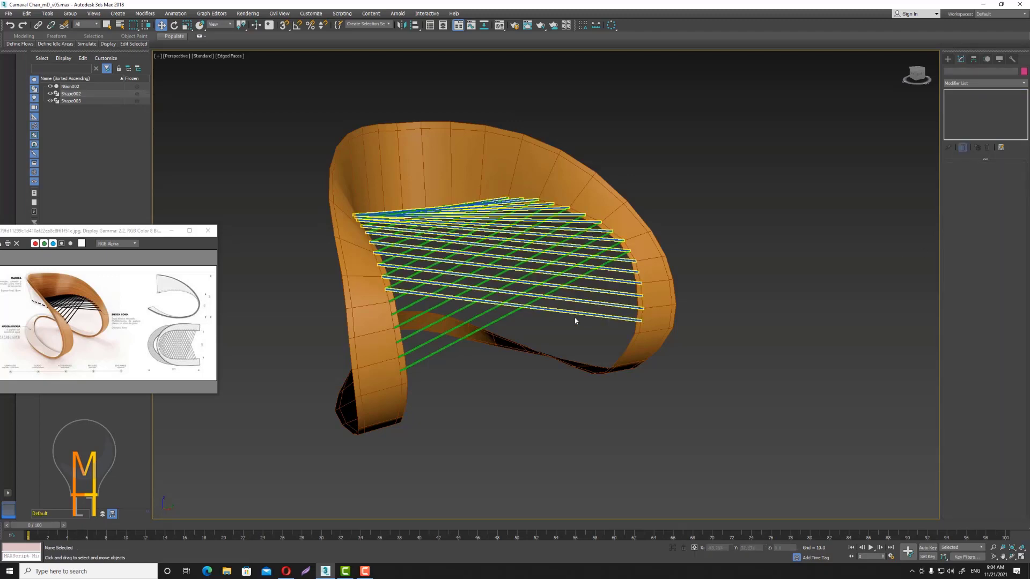
click(531, 318)
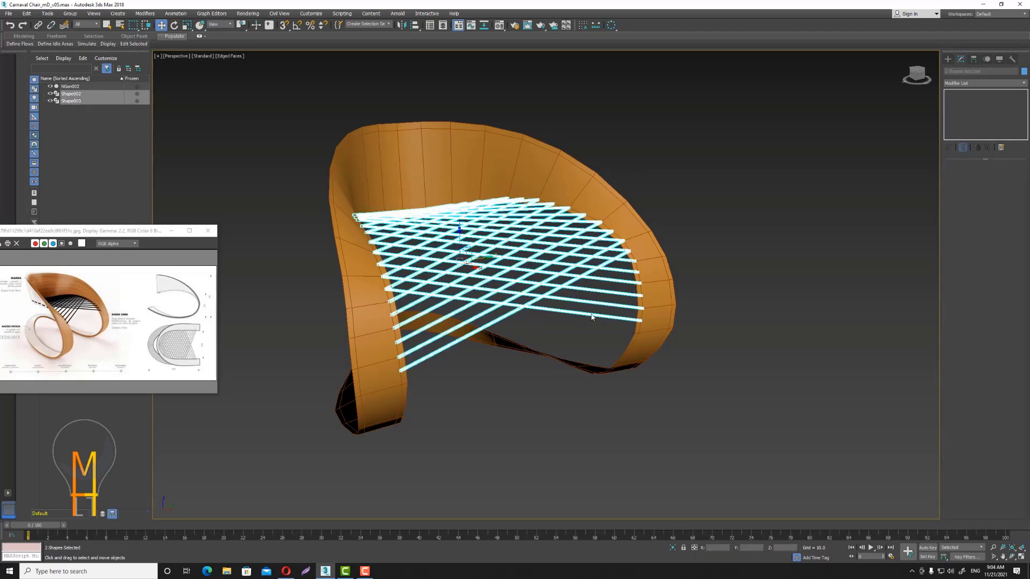
mouse_move(656, 302)
alt+middle_down()
mouse_move(841, 294)
mouse_move(745, 308)
mouse_move(821, 274)
alt+middle_up()
key(ctrl+i)
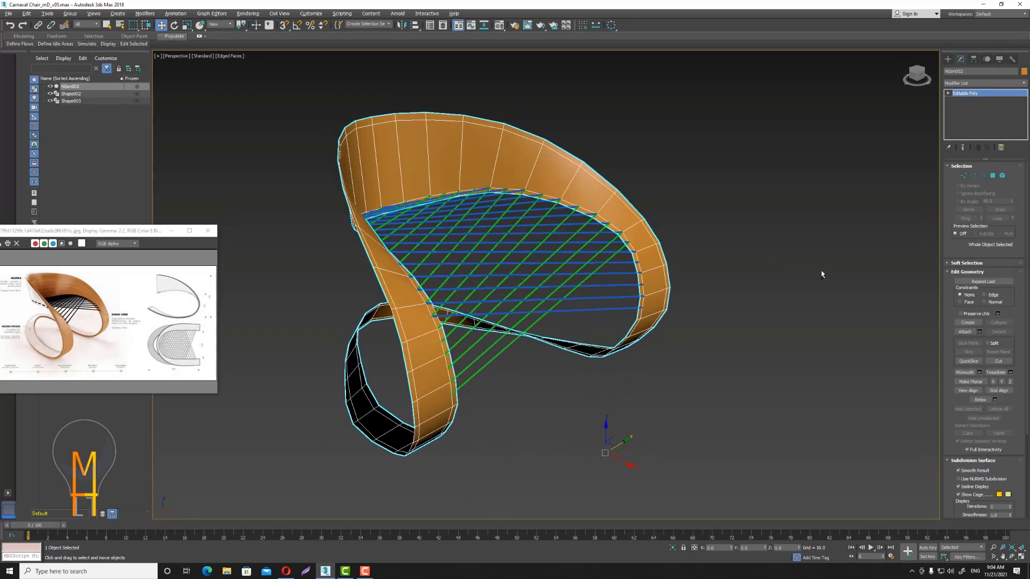
Add a Shell modifier to the chair frame NGon002.
click(821, 273)
click(652, 255)
click(988, 84)
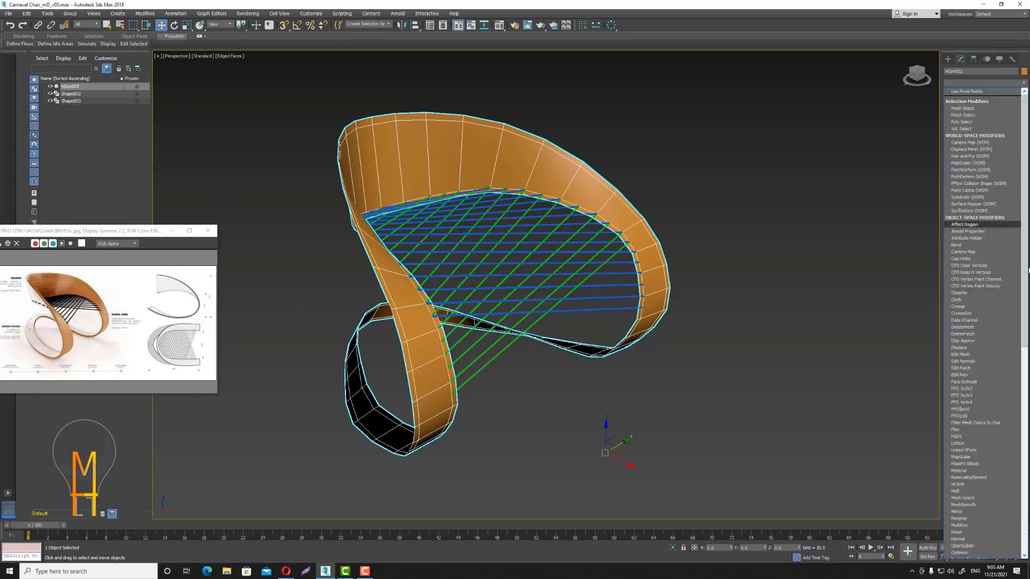
key(s)
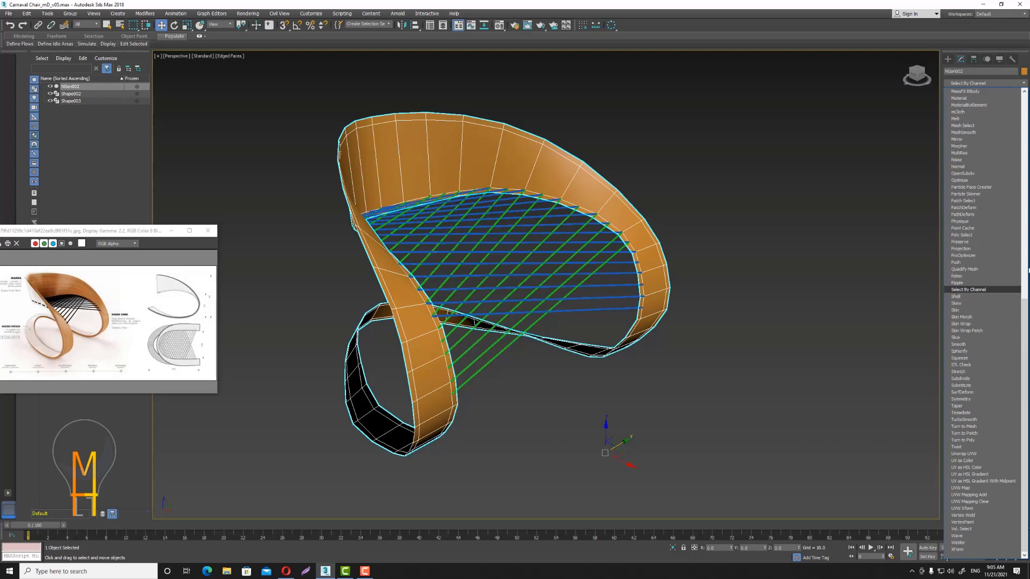
click(1000, 296)
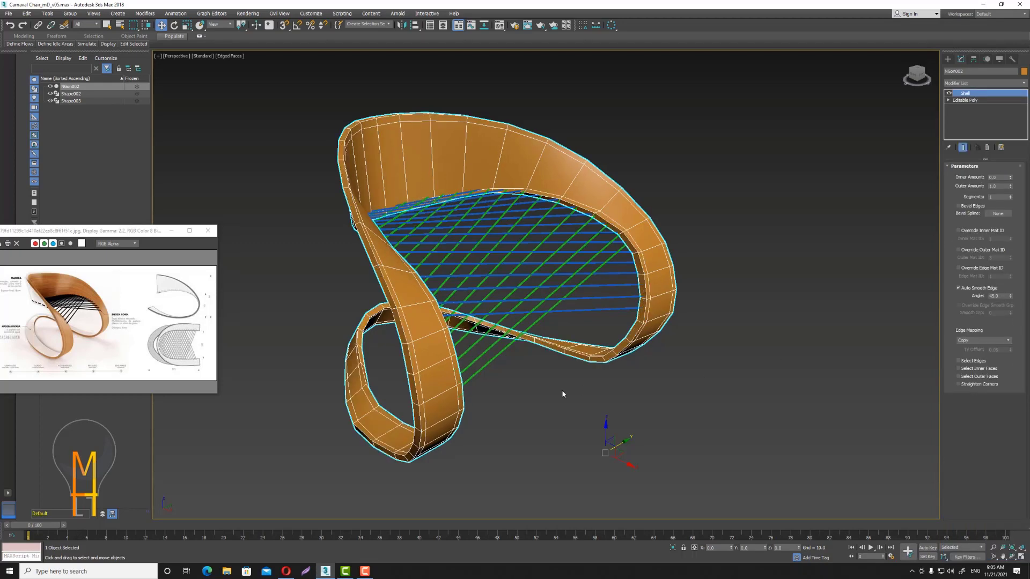
mouse_move(516, 385)
alt+middle_down()
mouse_move(469, 374)
mouse_move(651, 367)
alt+middle_up()
Set the Shell outer amount to 0 and thicken the ribbon inward.
right_click(1011, 189)
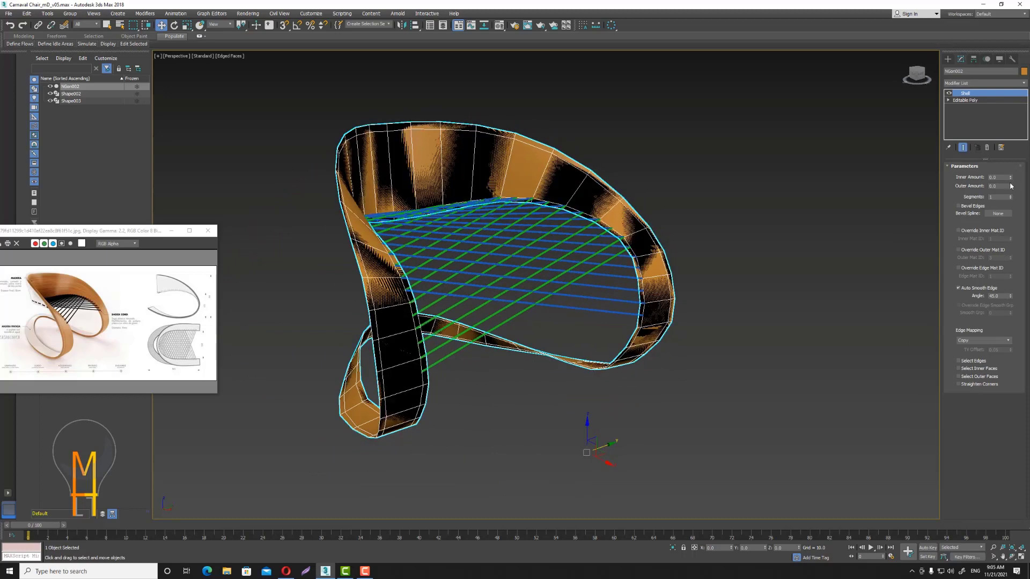
drag(1011, 179, 1015, 213)
drag(1011, 176, 1005, 126)
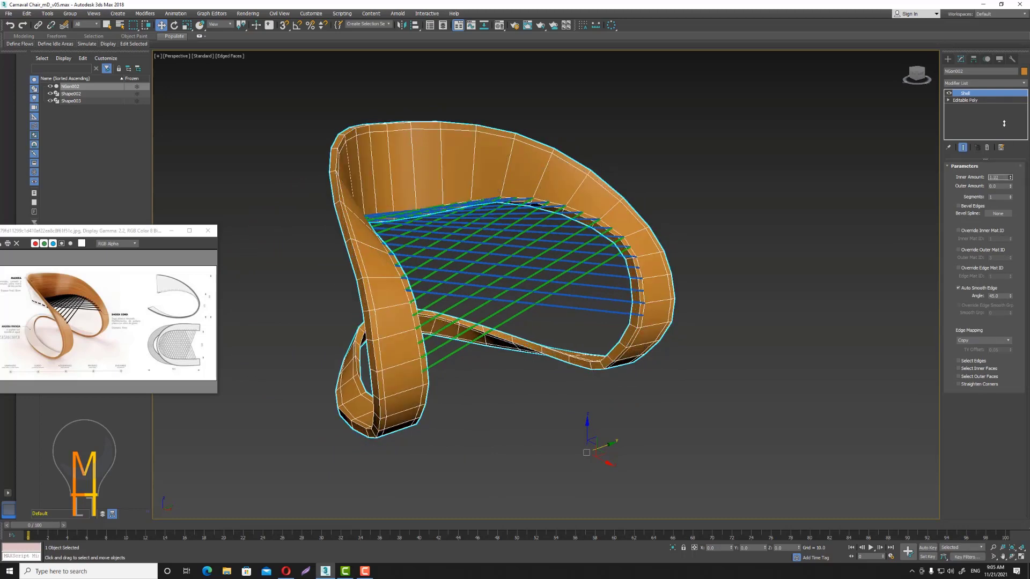
drag(1004, 126, 1004, 113)
mouse_move(731, 233)
alt+middle_down()
mouse_move(747, 233)
mouse_move(708, 239)
mouse_move(715, 220)
mouse_move(728, 253)
alt+middle_up()
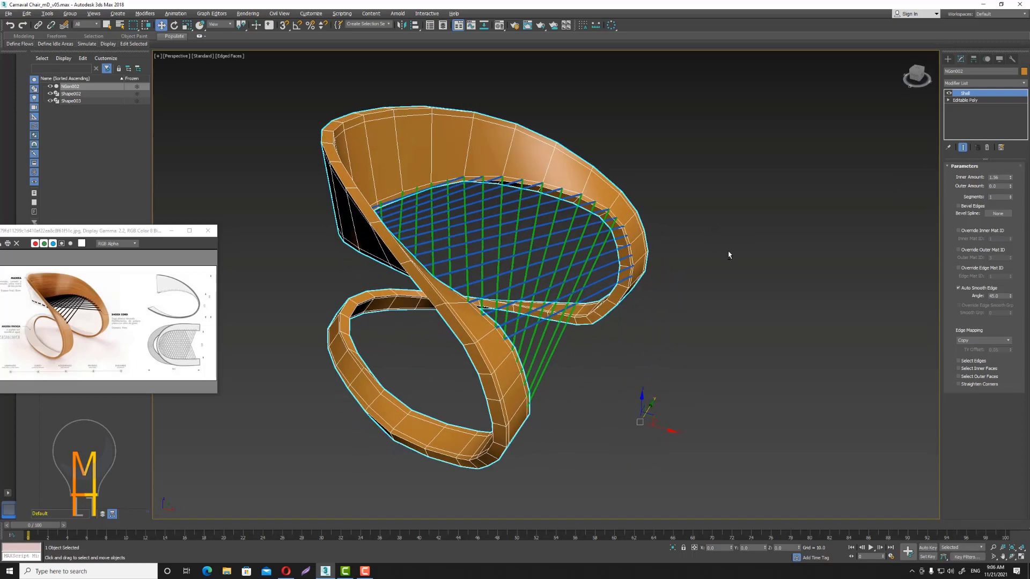
alt+middle_drag(333, 343, 939, 349)
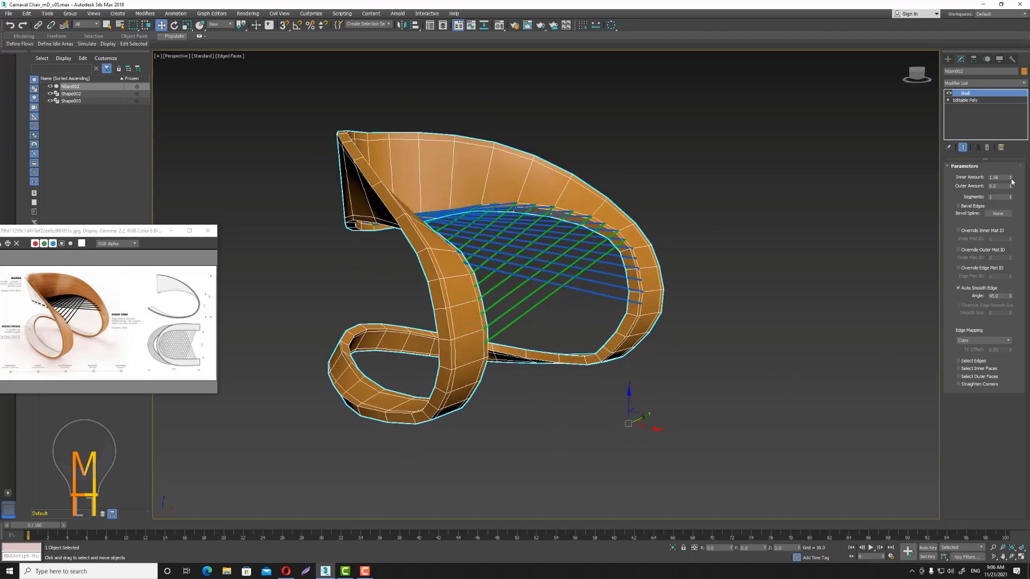
mouse_move(644, 214)
alt+middle_down()
mouse_move(690, 218)
mouse_move(626, 229)
mouse_move(532, 269)
alt+middle_up()
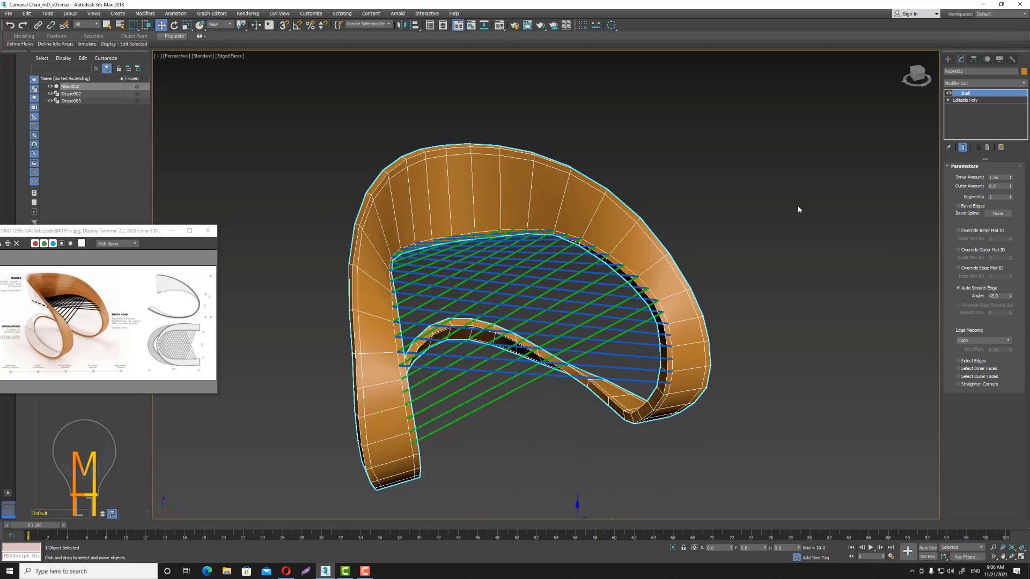
alt+middle_drag(738, 248, 702, 274)
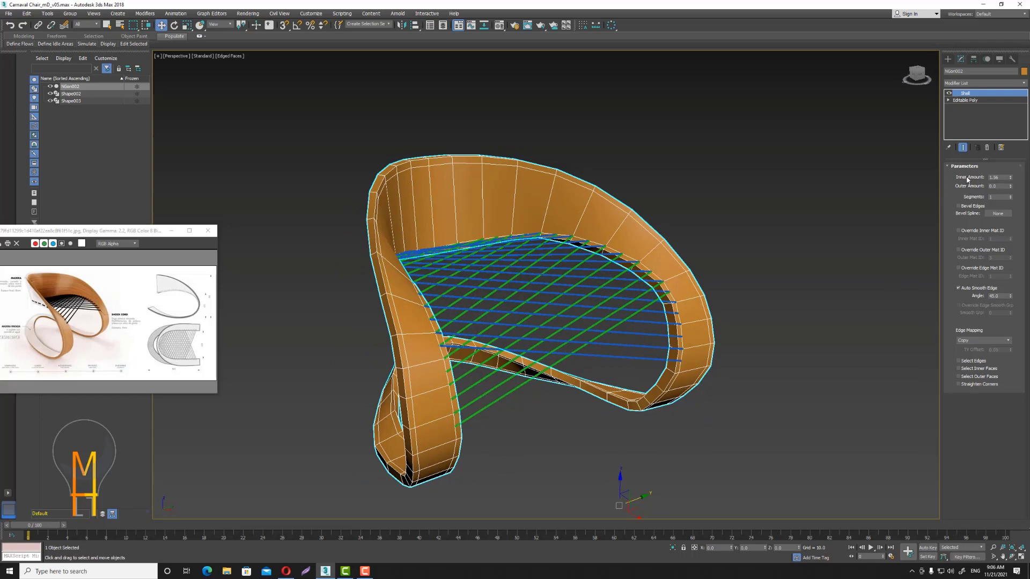
Give the Shell 2 segments and 1.17 inner amount, and enable Select Outer Faces.
click(1010, 195)
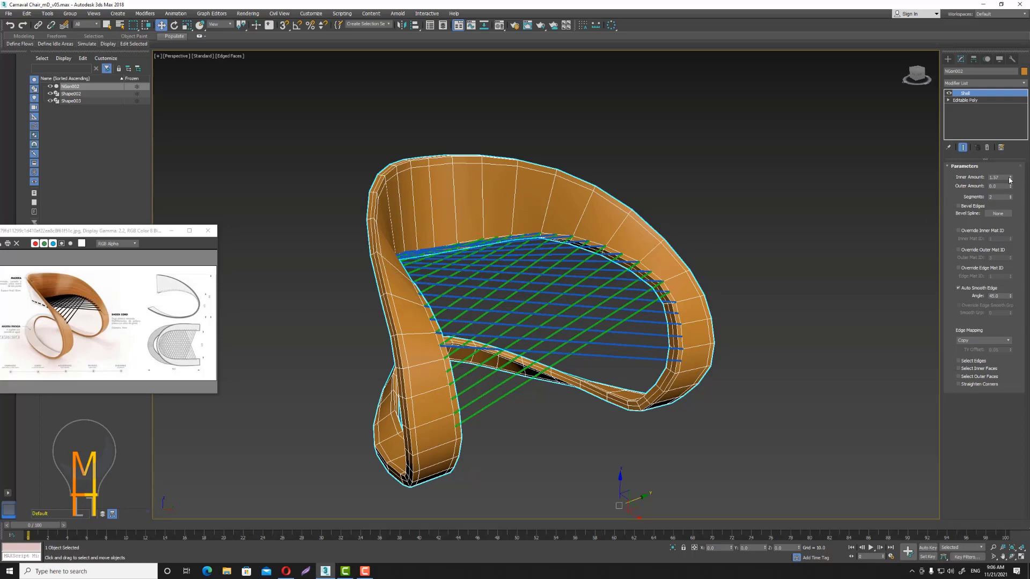
drag(1011, 179, 1010, 183)
alt+middle_drag(536, 321, 569, 317)
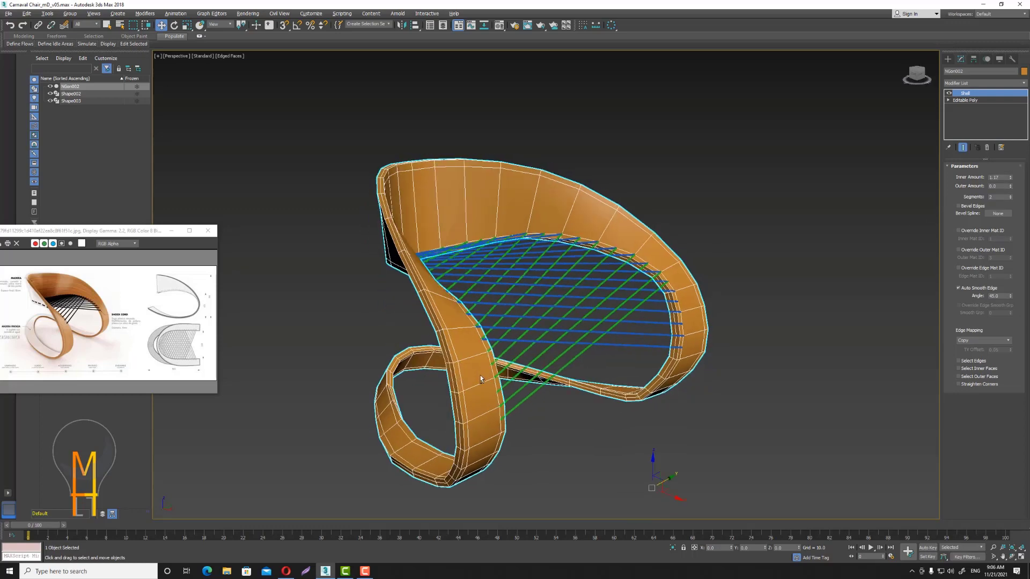
click(958, 377)
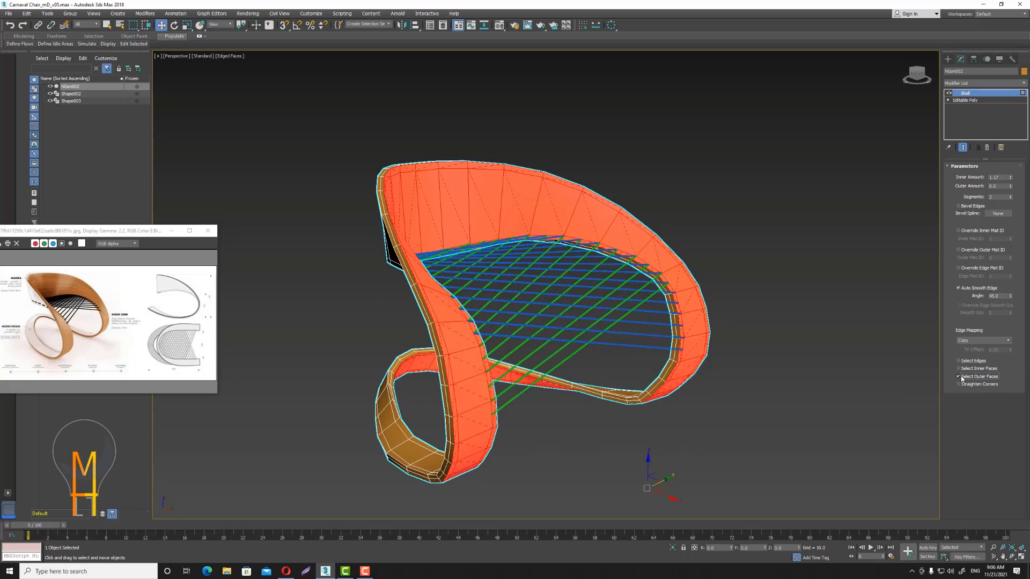
Add Edit Poly and select the 240 main ribbon faces using Grow and Shrink.
click(998, 84)
key(e)
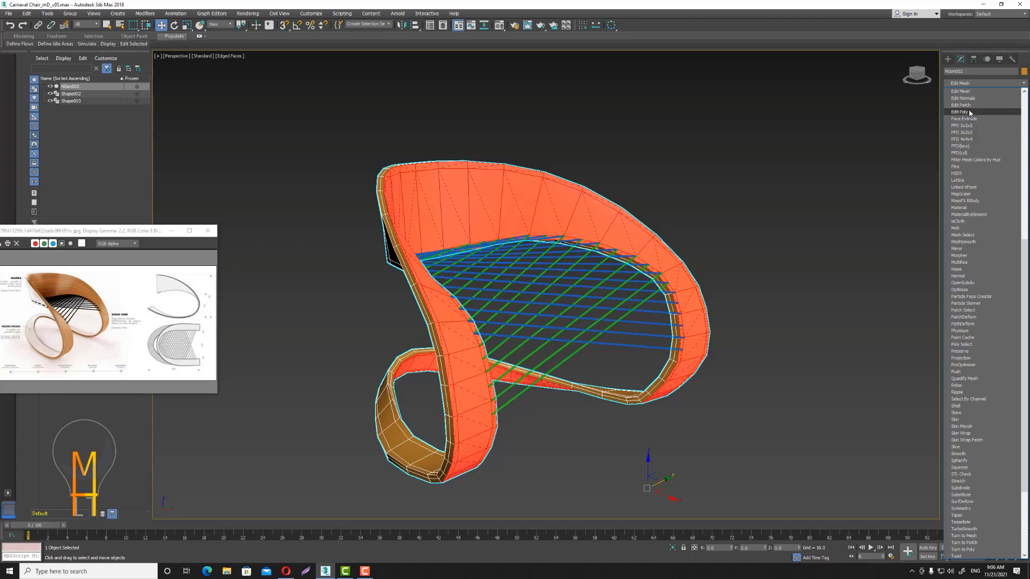
click(969, 111)
click(992, 229)
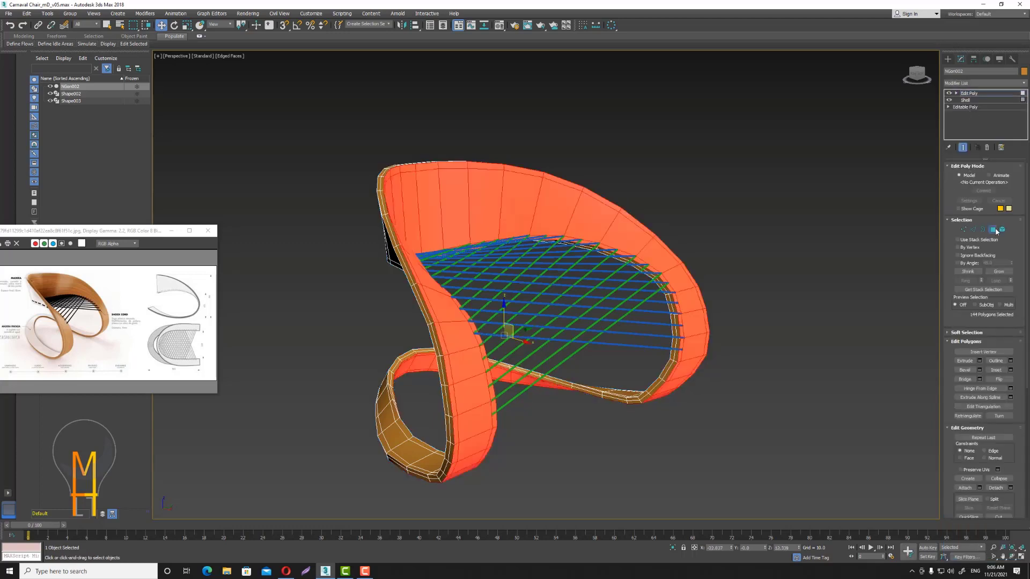
click(999, 272)
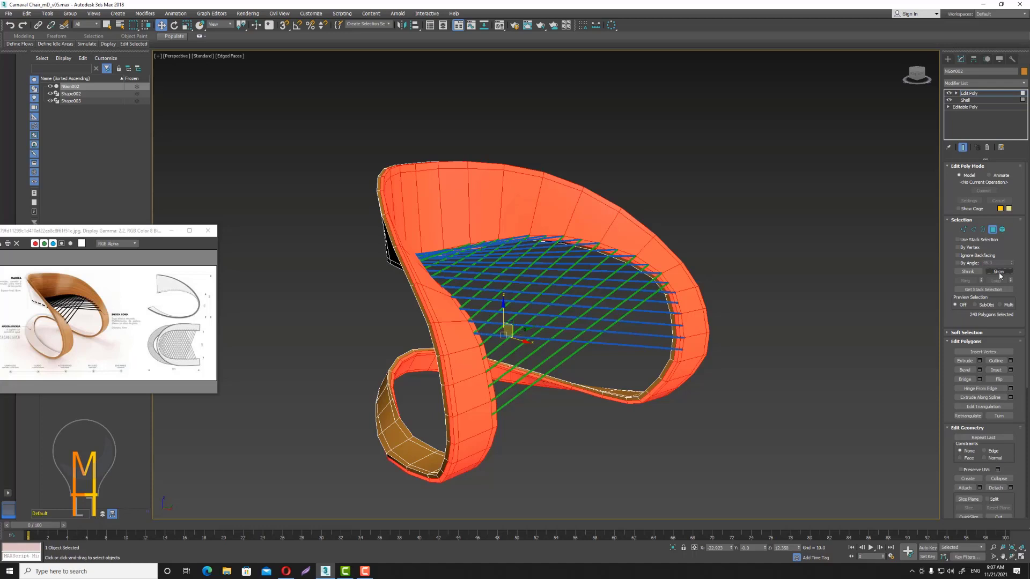
scroll(42, 323, up, 3)
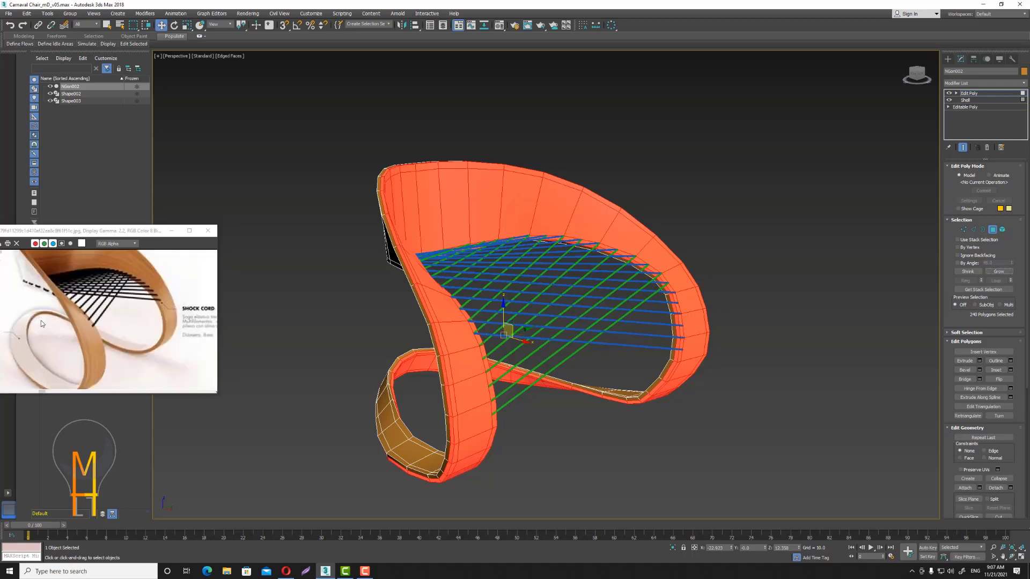
scroll(353, 244, up, 3)
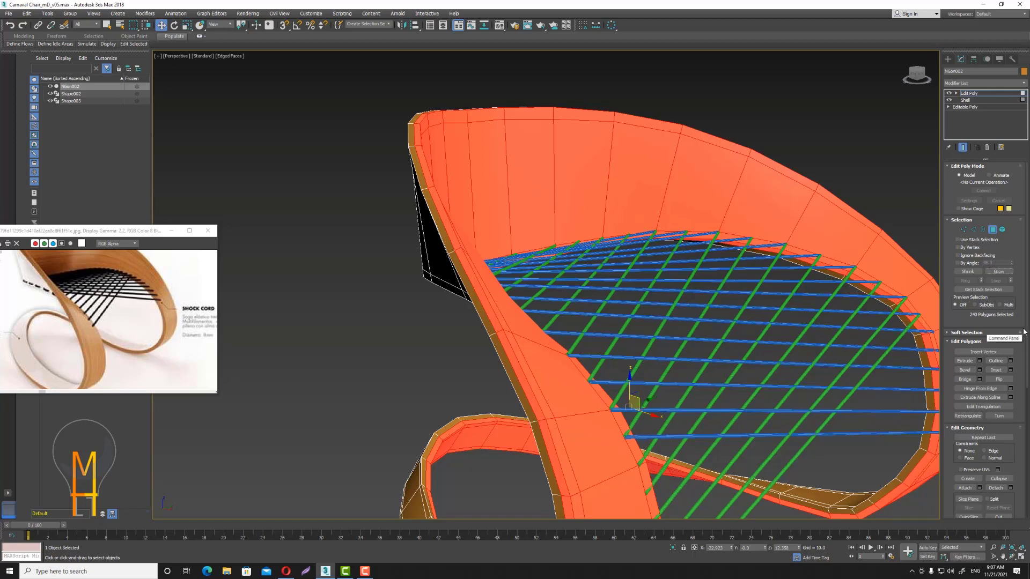
click(999, 272)
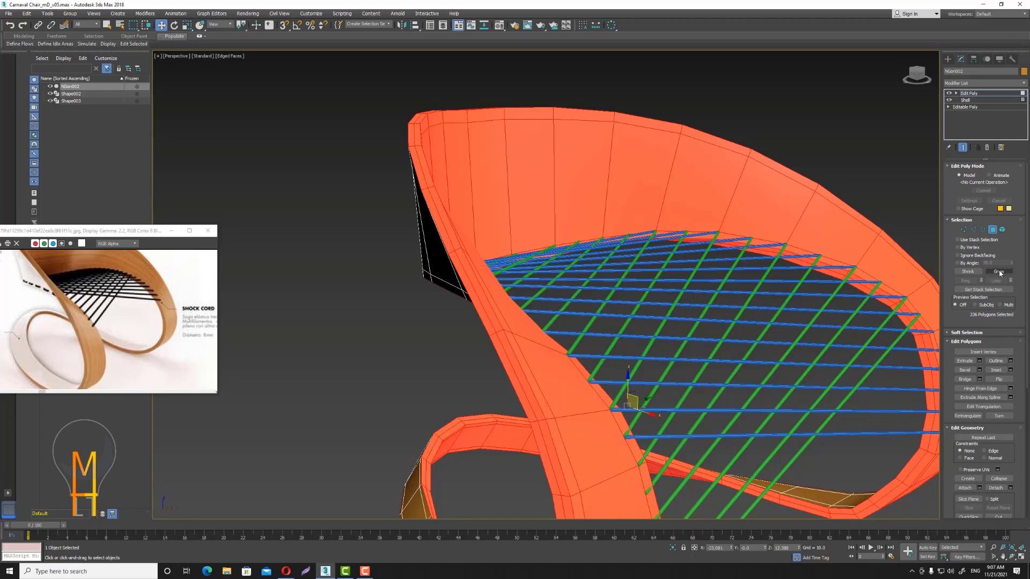
click(967, 272)
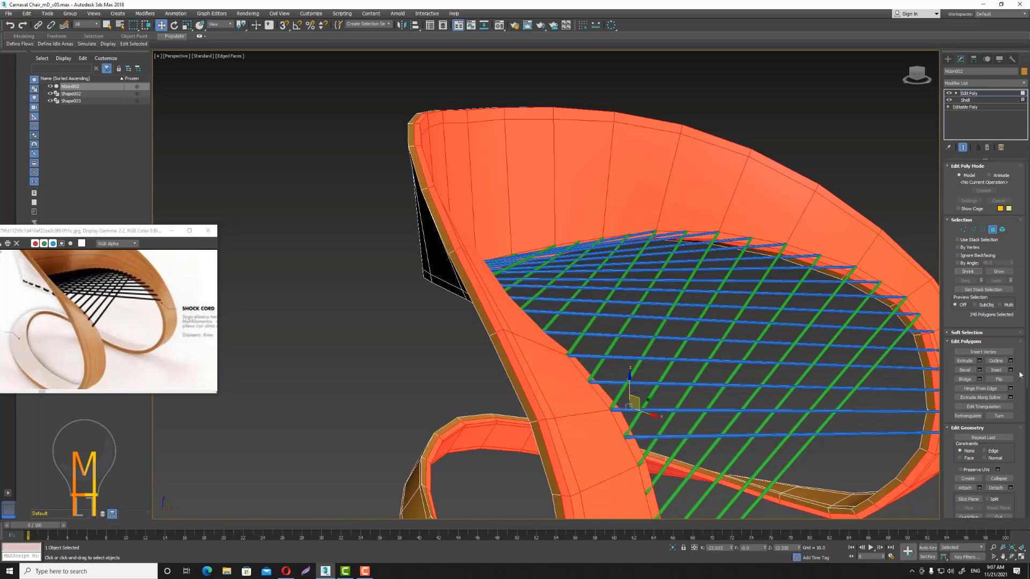
Assign material ID 2 to the selected ribbon faces.
scroll(1020, 375, down, 2)
scroll(1019, 374, down, 2)
scroll(1020, 375, down, 1)
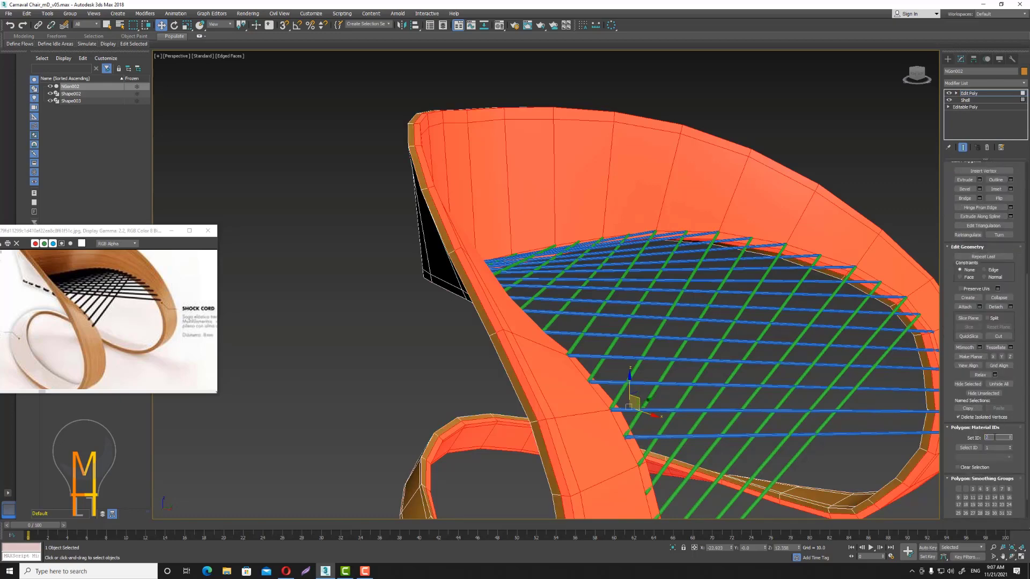
key(Return)
Select ID 1 to confirm the narrow side faces keep material ID 1.
drag(403, 383, 385, 403)
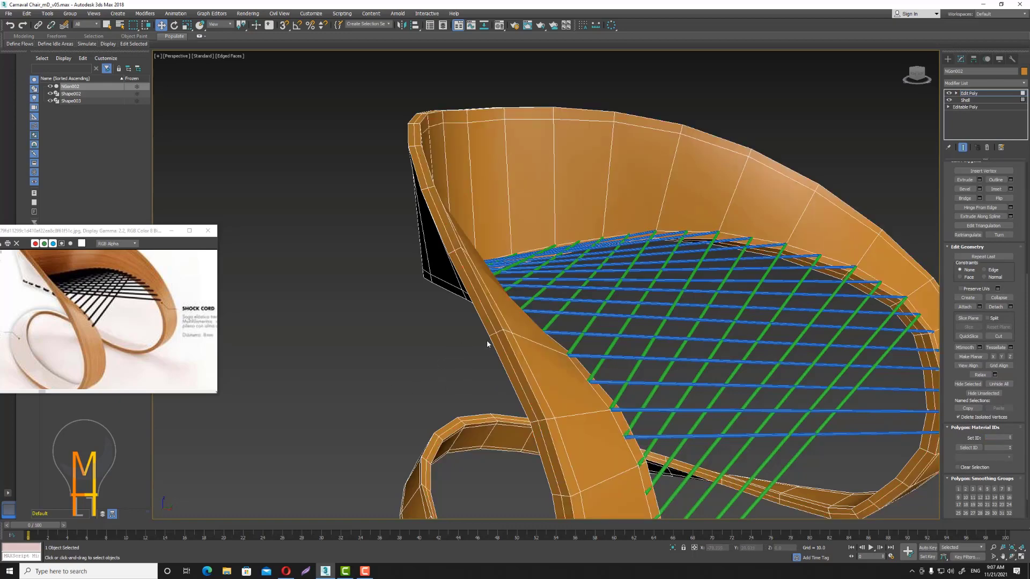
scroll(487, 343, up, 3)
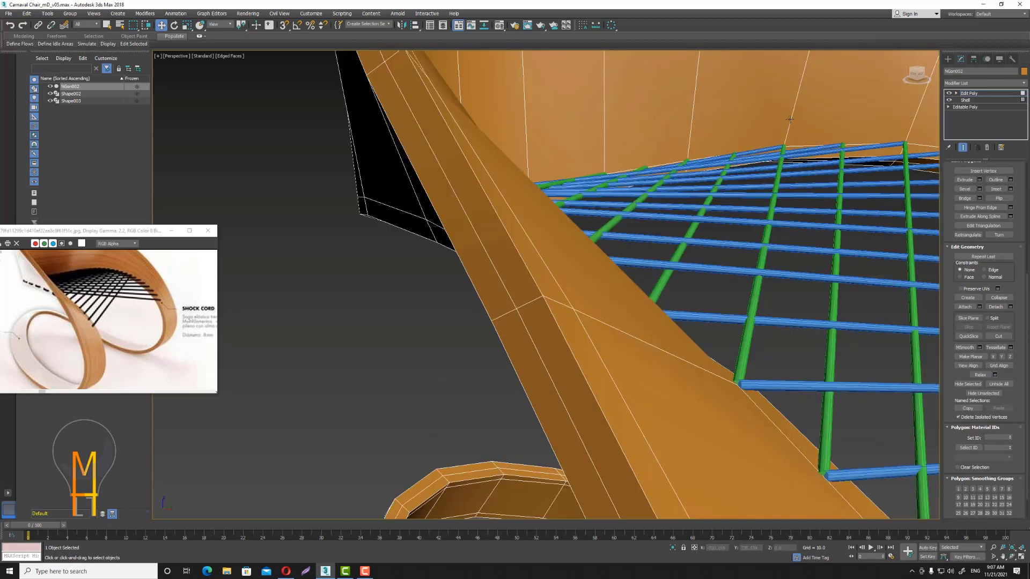
click(988, 447)
text(1)
key(Return)
scroll(751, 348, down, 8)
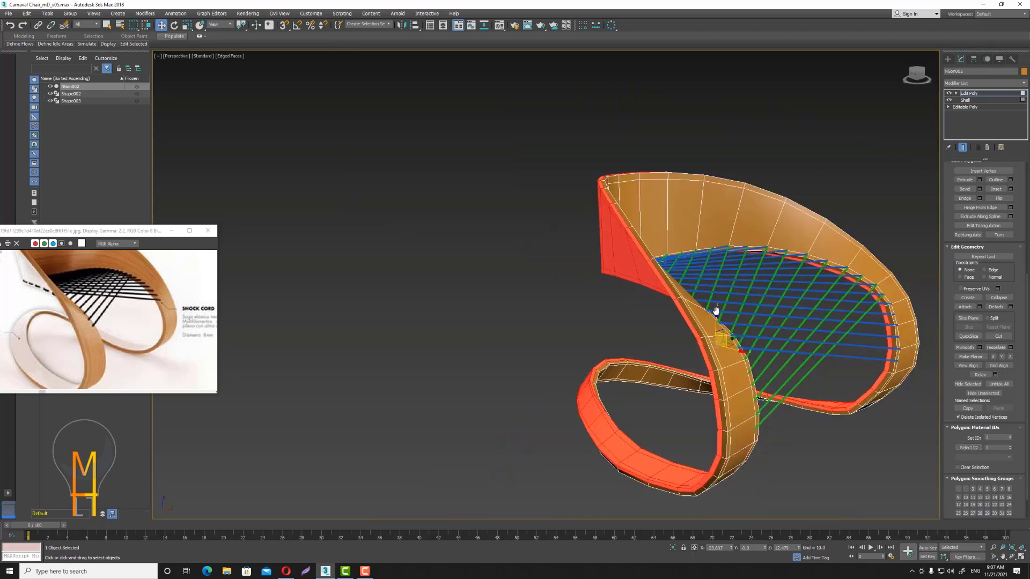
scroll(713, 301, up, 8)
mouse_move(713, 302)
alt+middle_down()
mouse_move(660, 224)
mouse_move(604, 271)
alt+middle_up()
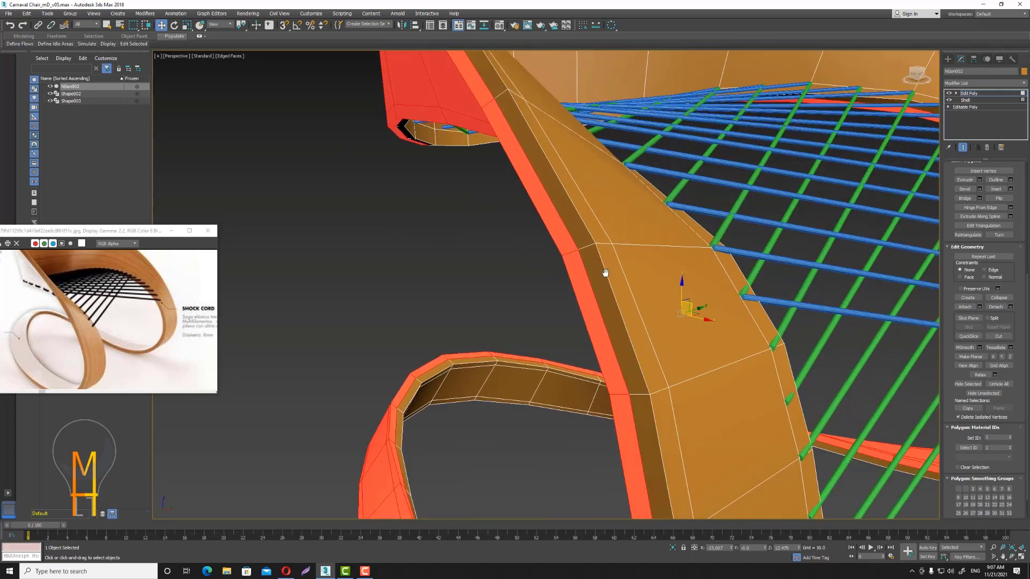
Select the edge loop along the chair's inner side using Loop.
click(957, 94)
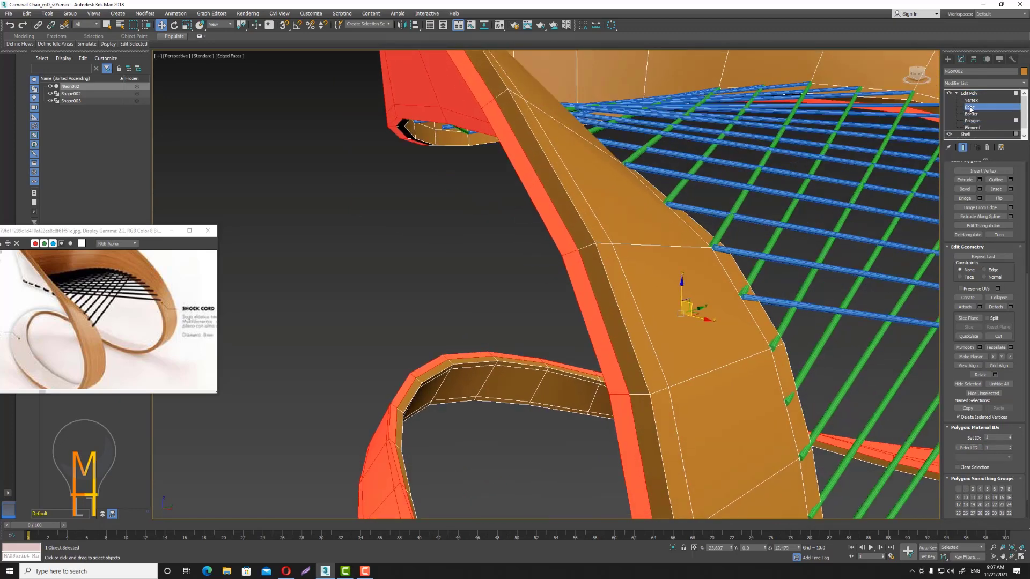
click(569, 252)
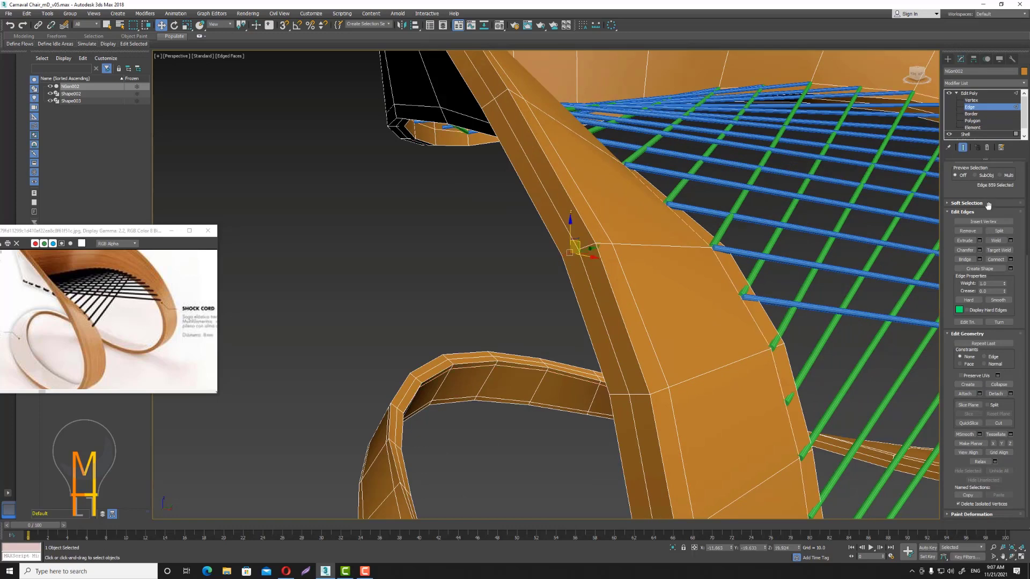
scroll(995, 258, up, 2)
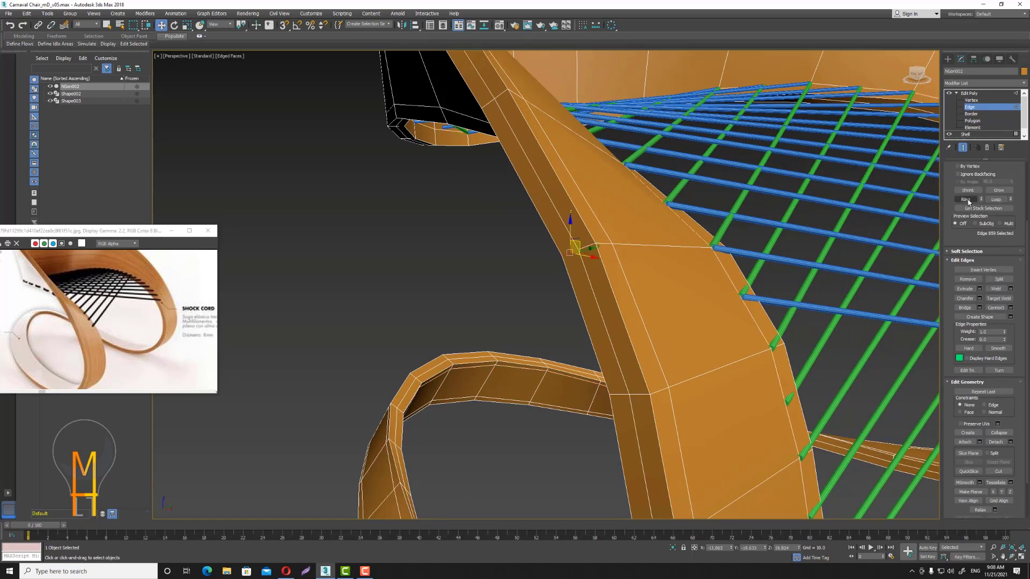
key(ctrl+z)
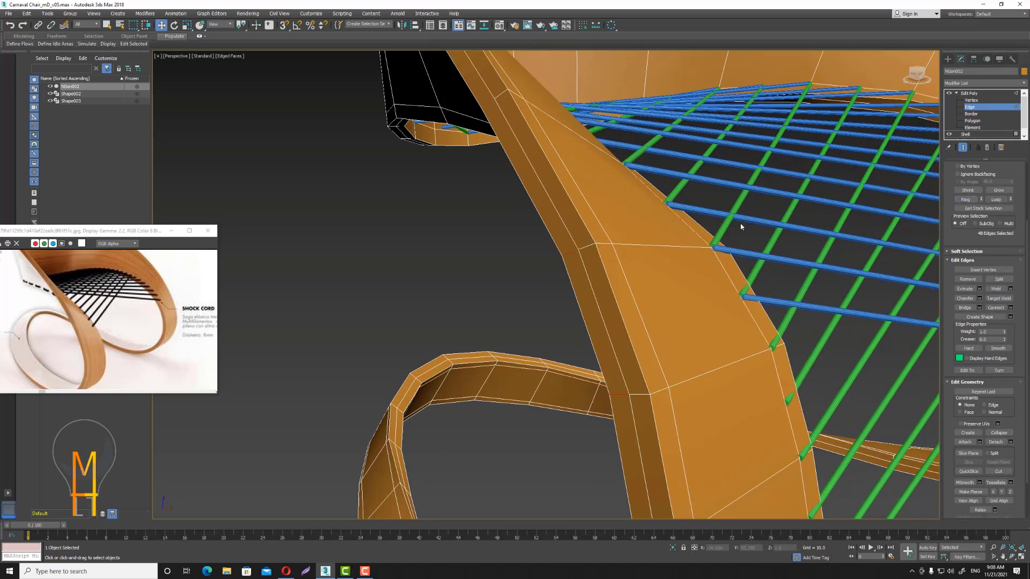
click(431, 307)
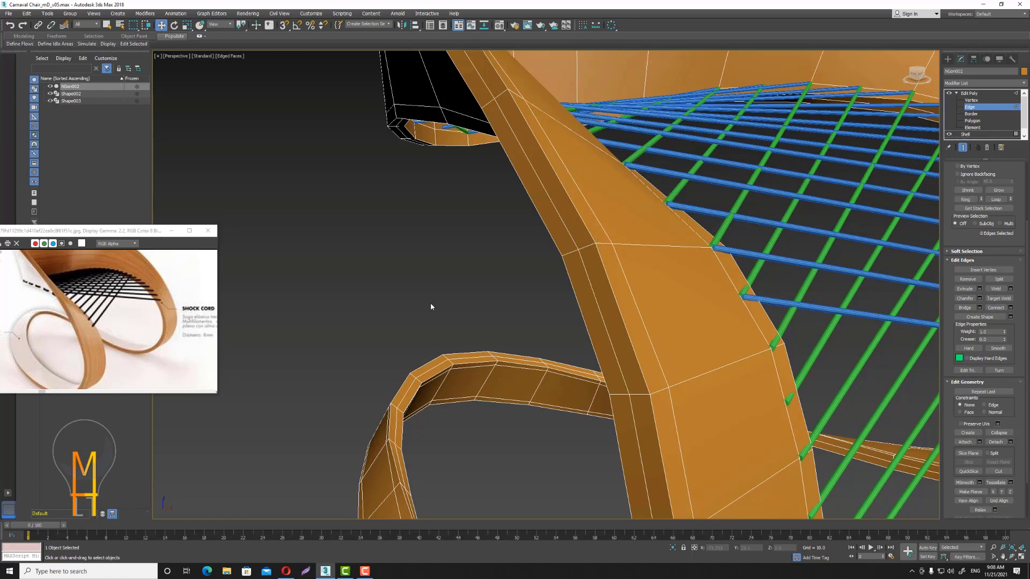
click(603, 322)
click(1006, 201)
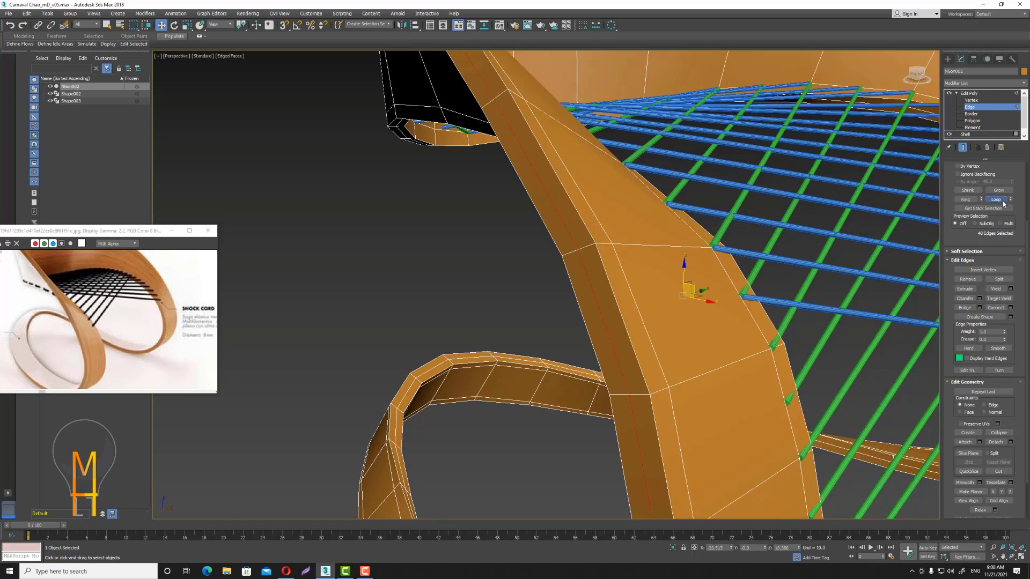
scroll(1015, 446, down, 3)
scroll(1015, 446, up, 4)
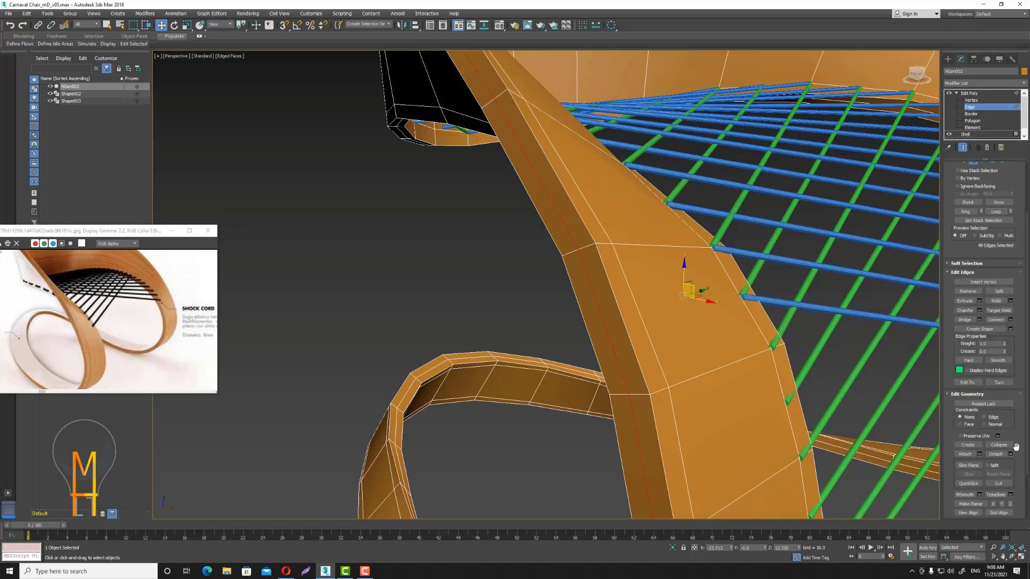
scroll(1015, 446, up, 4)
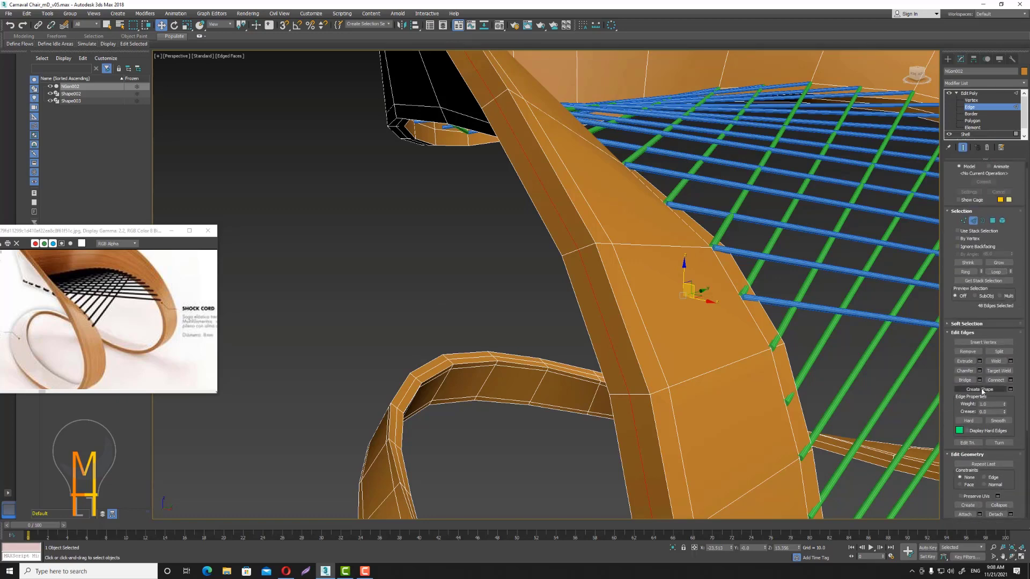
Chamfer the loop by 0.2, then return to Polygon mode.
click(979, 371)
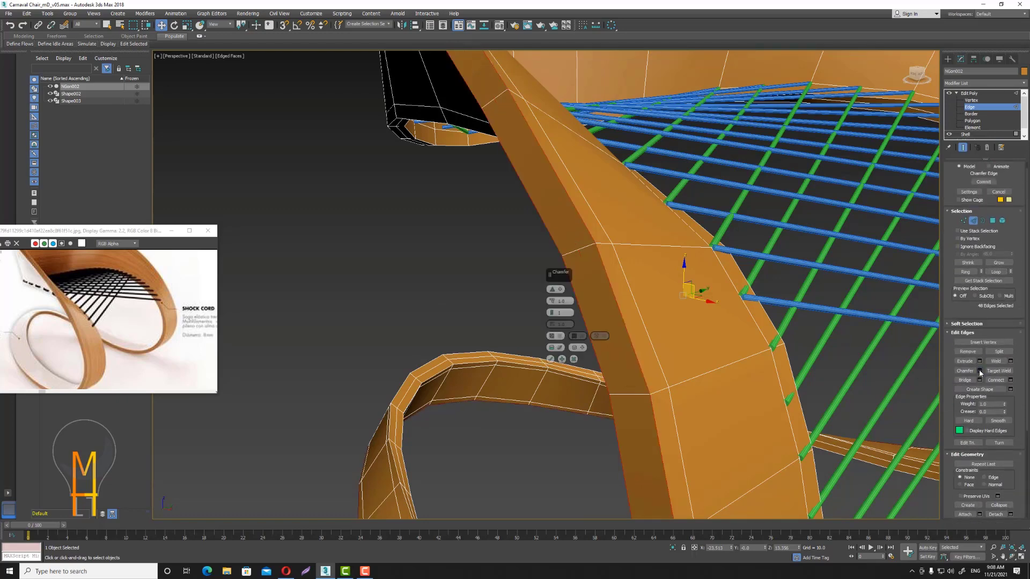
right_click(552, 302)
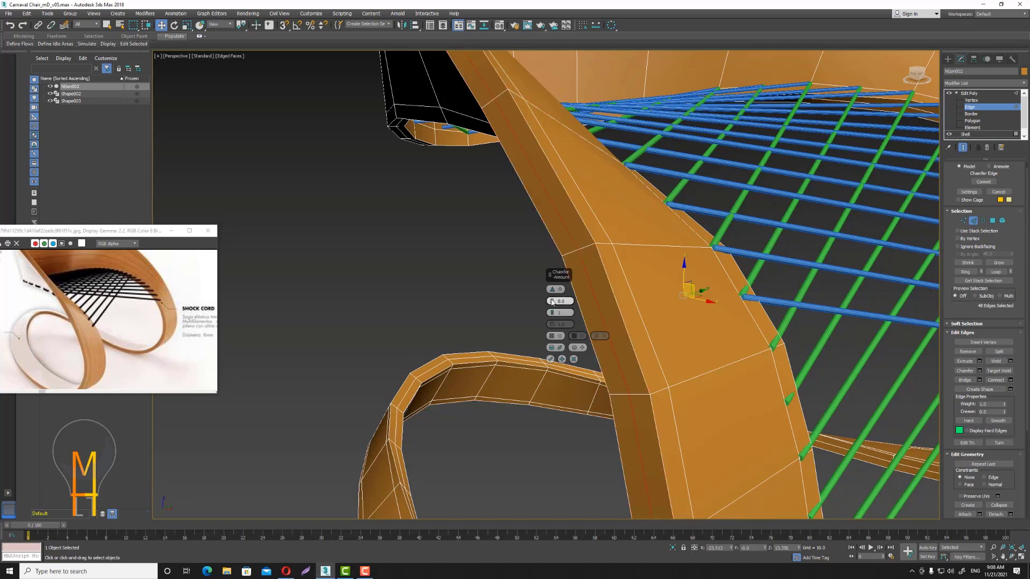
drag(553, 297, 553, 300)
click(551, 359)
ctrl+click(992, 221)
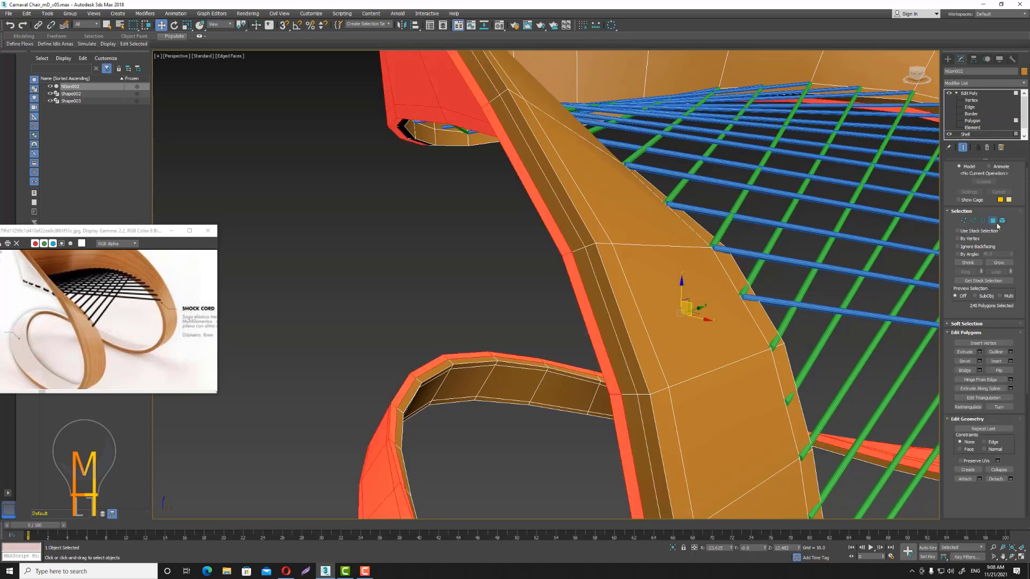
scroll(1009, 435, down, 2)
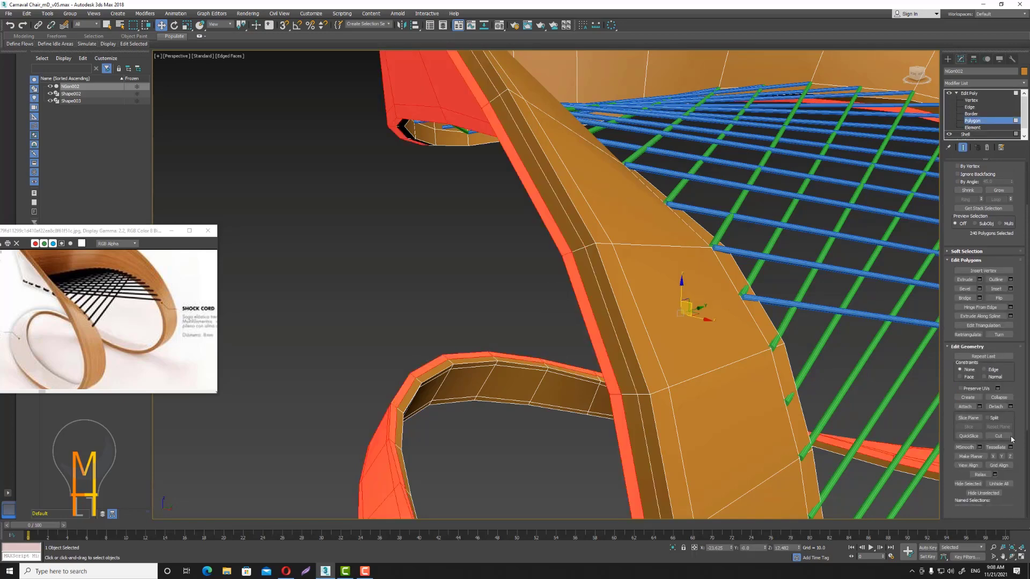
scroll(1009, 435, down, 3)
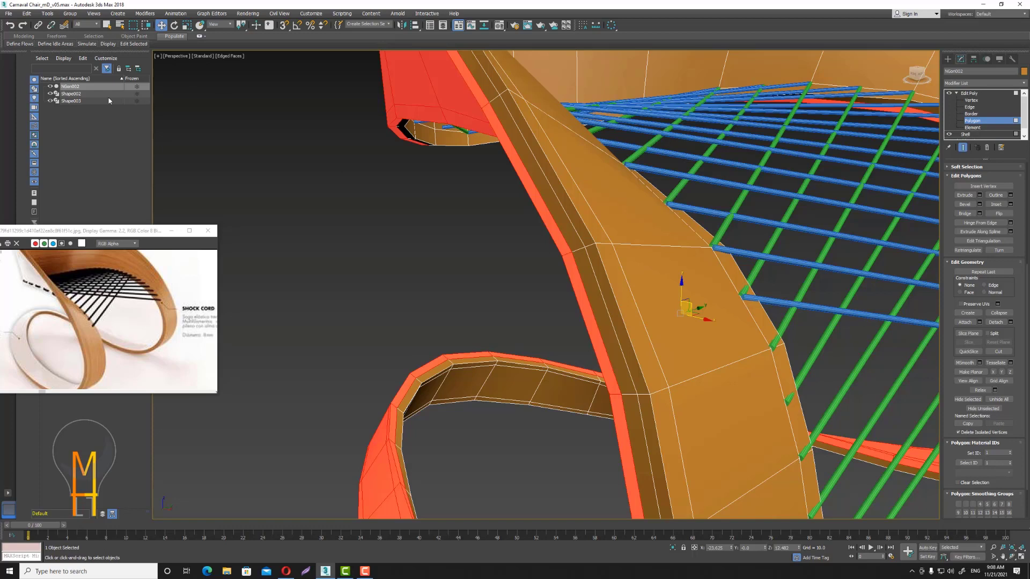
Select the chair's material ID 1 side faces and set their ID to 1.
double_click(990, 463)
text(2)
click(969, 463)
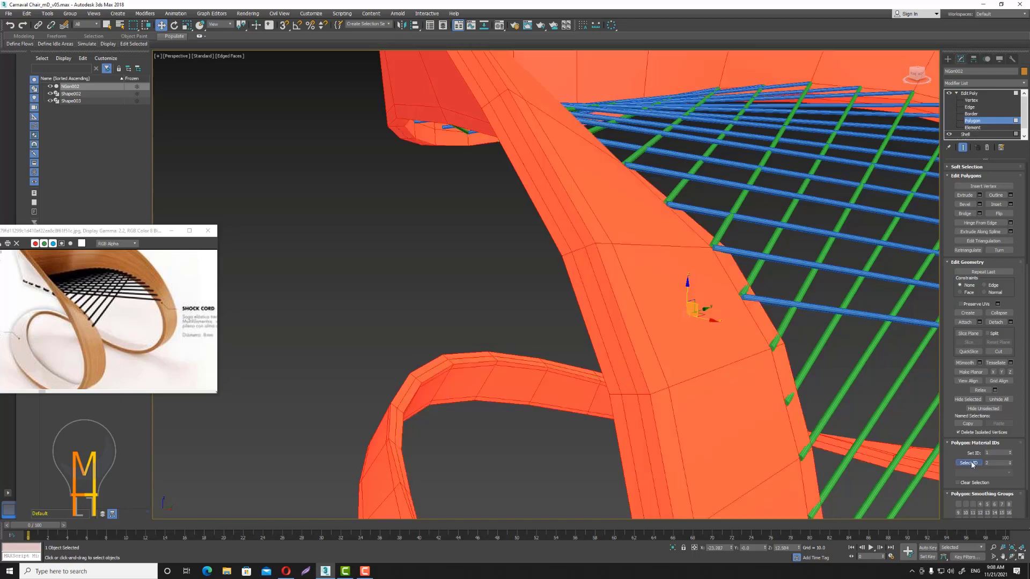
click(971, 464)
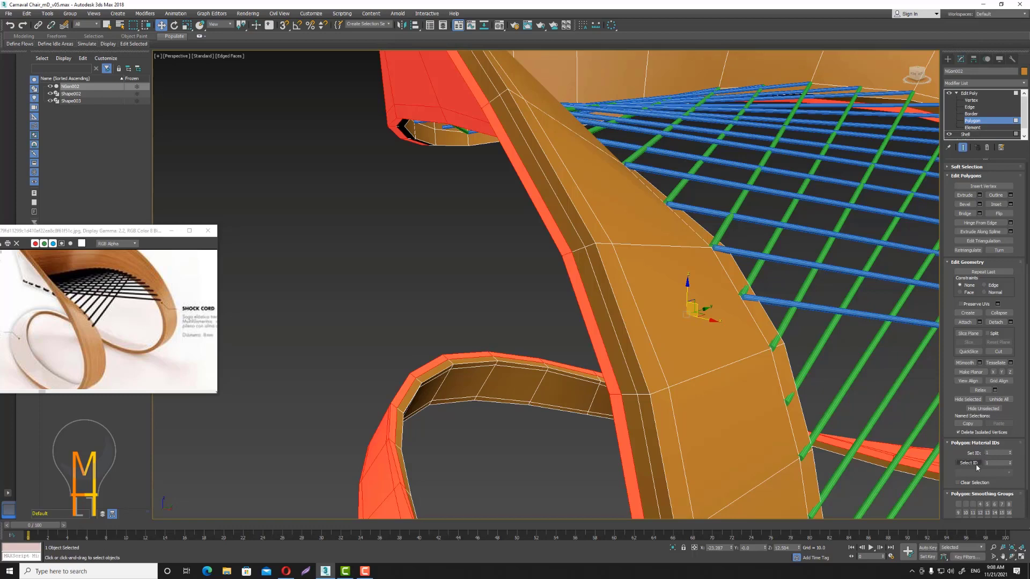
double_click(993, 453)
Invert the face selection, set the remaining faces to ID 2, and verify by selecting ID 2.
click(27, 14)
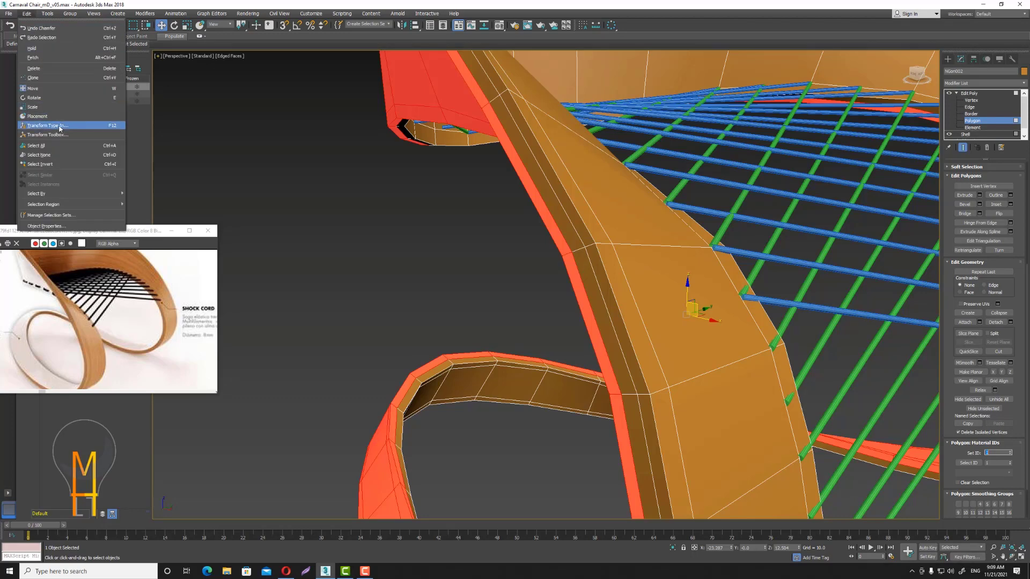
click(59, 163)
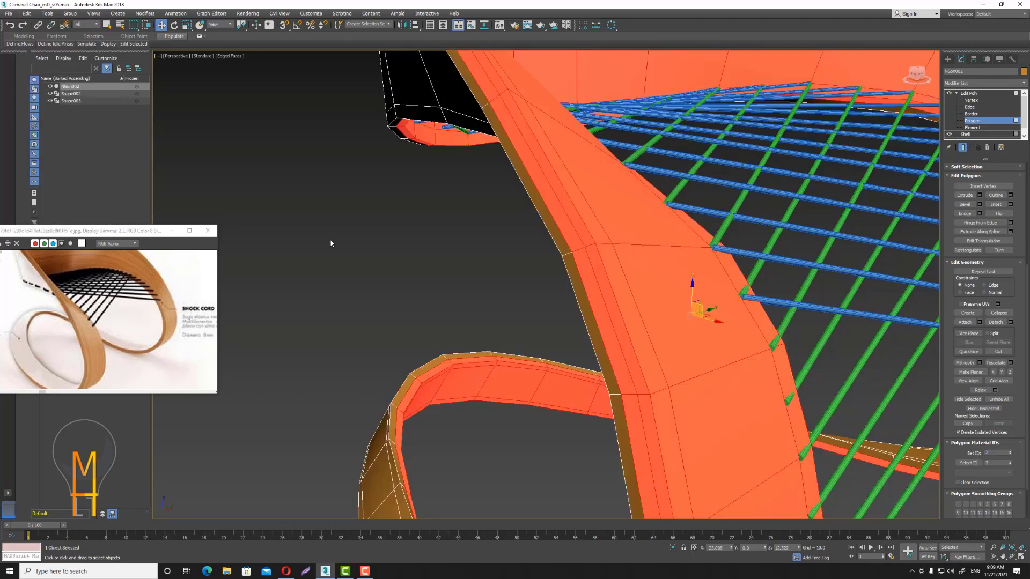
click(408, 260)
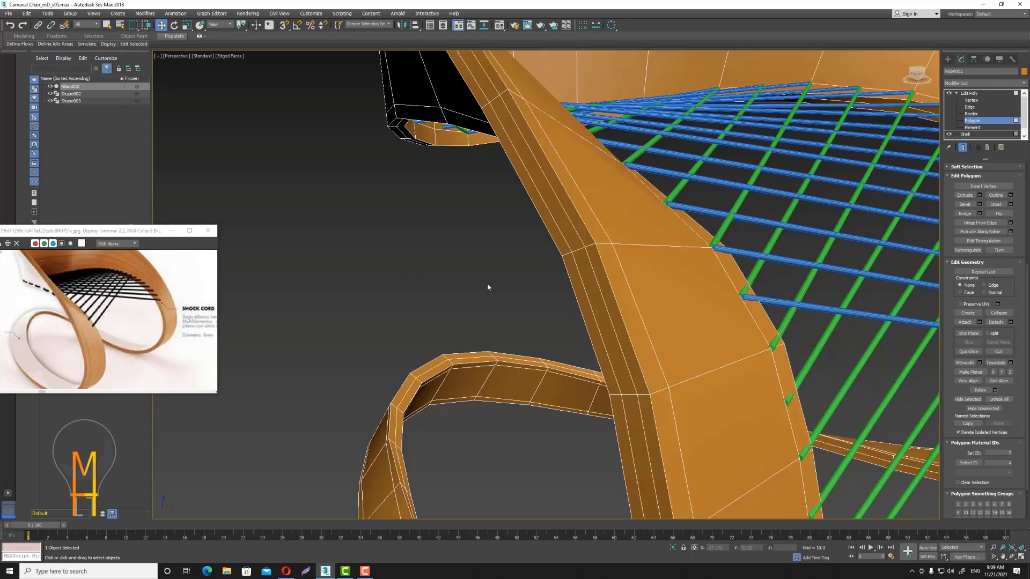
click(987, 462)
text(2)
click(968, 462)
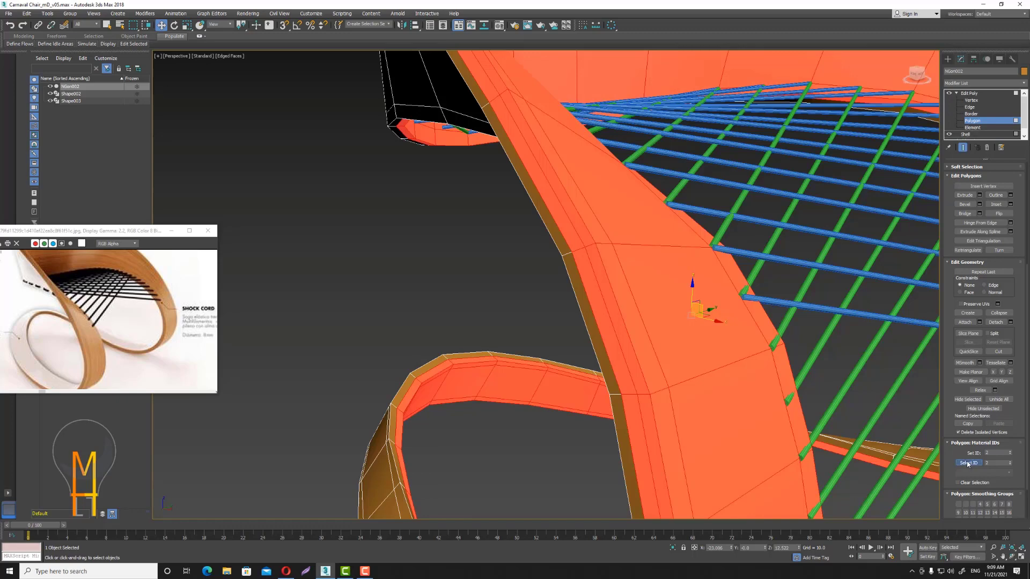
Clear the selection, zoom out to the whole chair, and open the Material Editor.
click(366, 285)
scroll(563, 305, down, 5)
middle_drag(471, 292, 476, 296)
key(m)
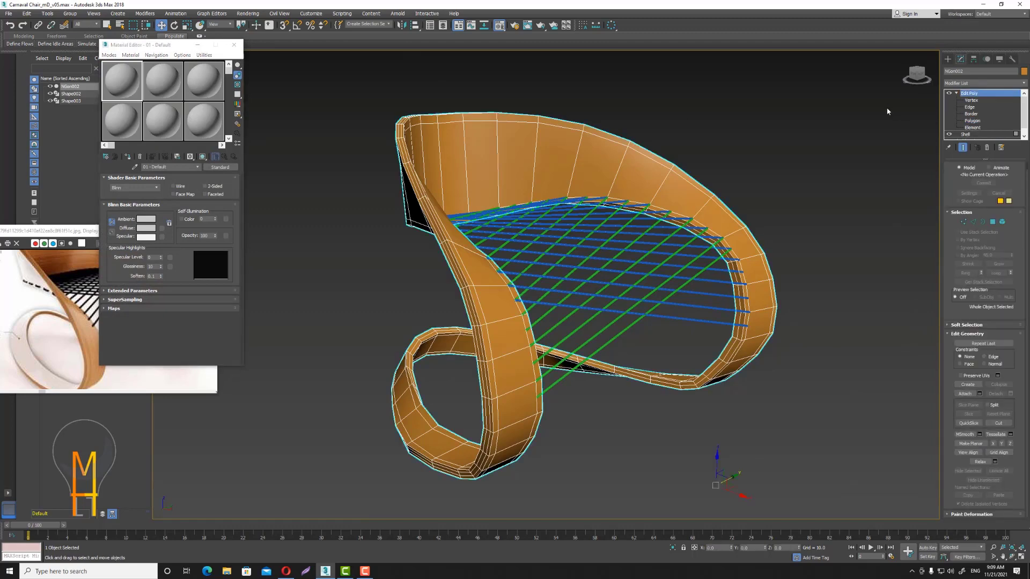
Make the material Multi/Sub-Object with 2 slots, keeping the old material and copying it to slot 2.
click(257, 158)
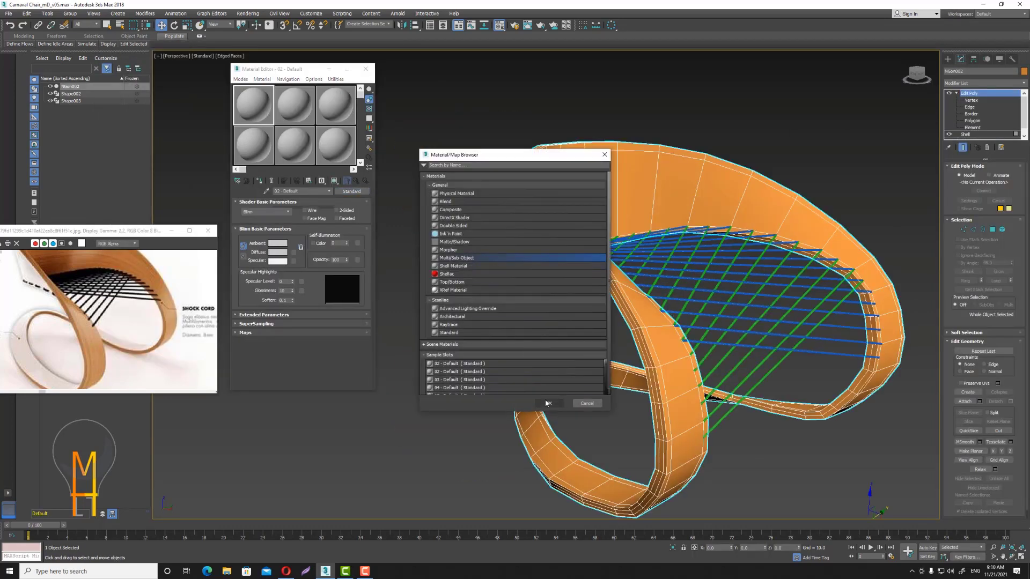
click(547, 403)
click(285, 252)
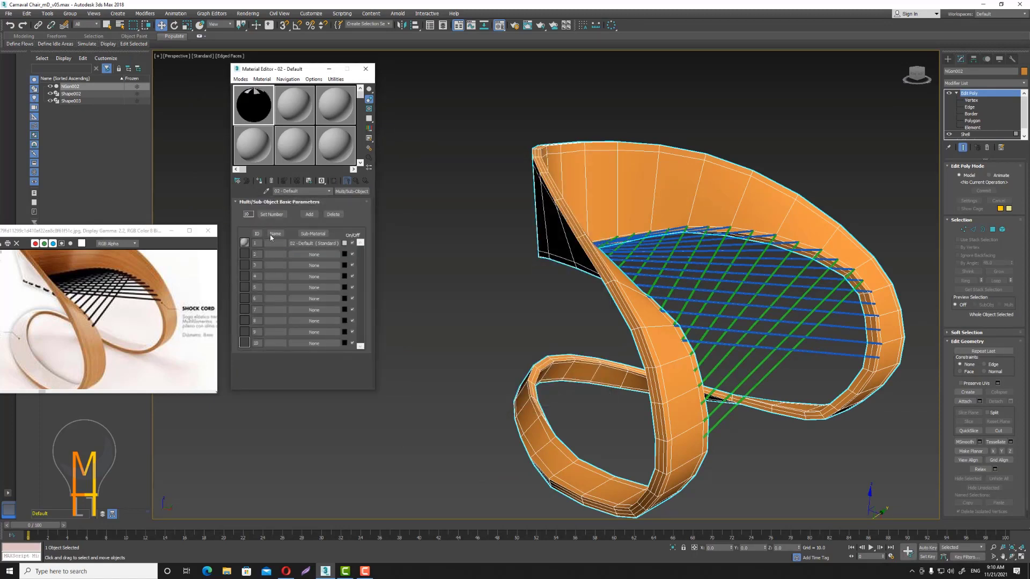
click(271, 214)
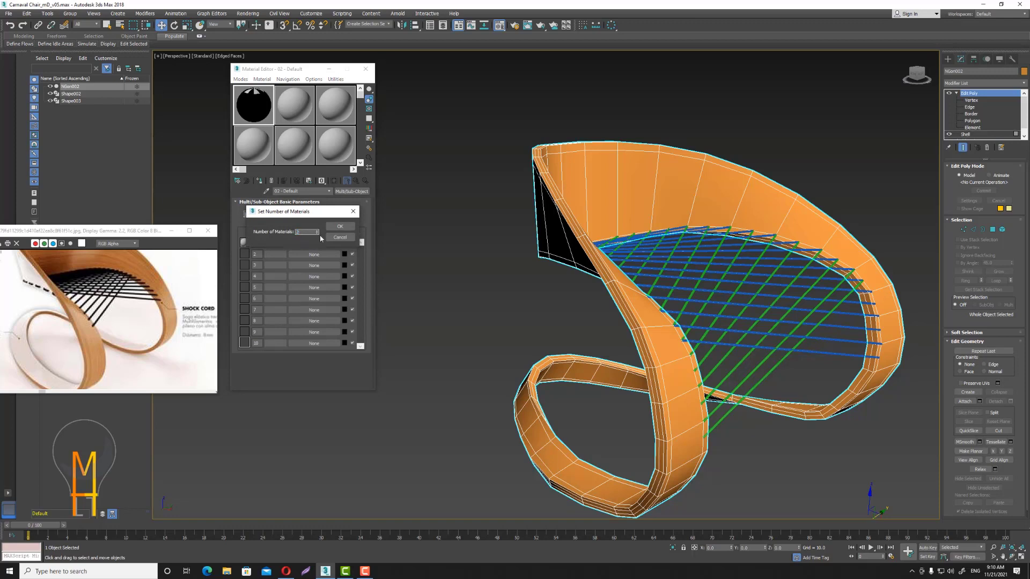
click(341, 228)
drag(315, 242, 314, 254)
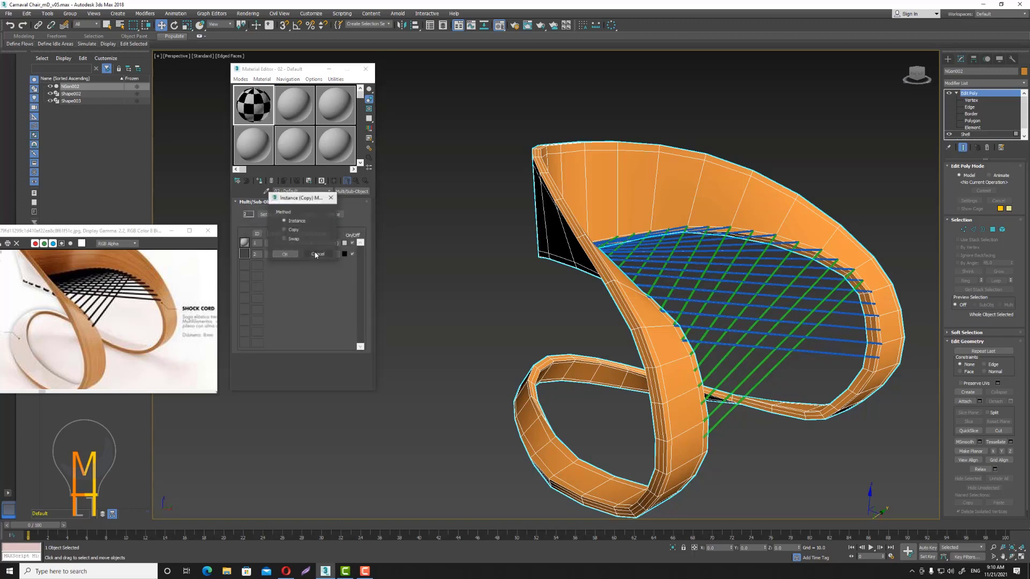
click(287, 255)
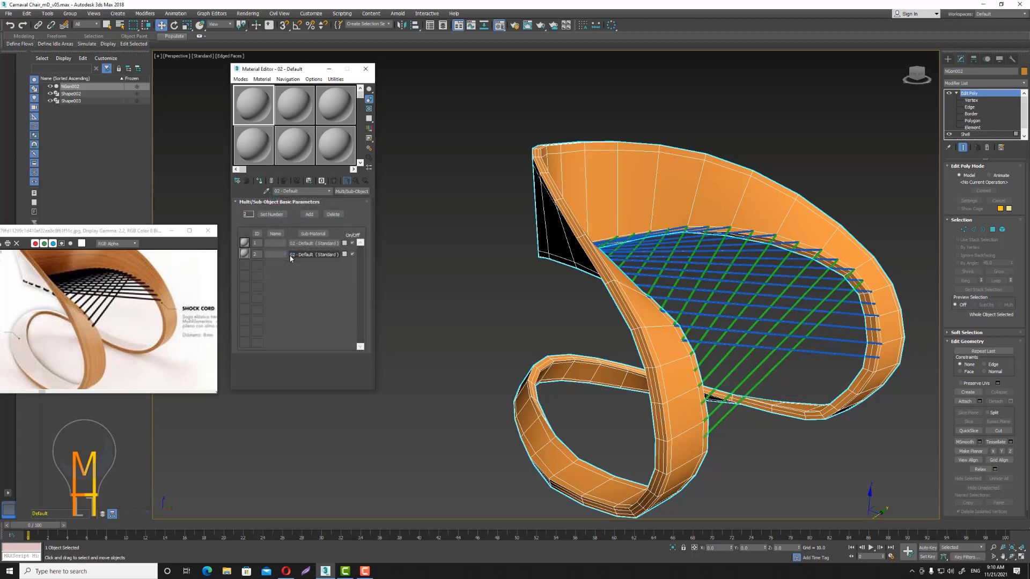
Give sub-material 1 a saturated orange diffuse and assign the material to the chair.
click(310, 244)
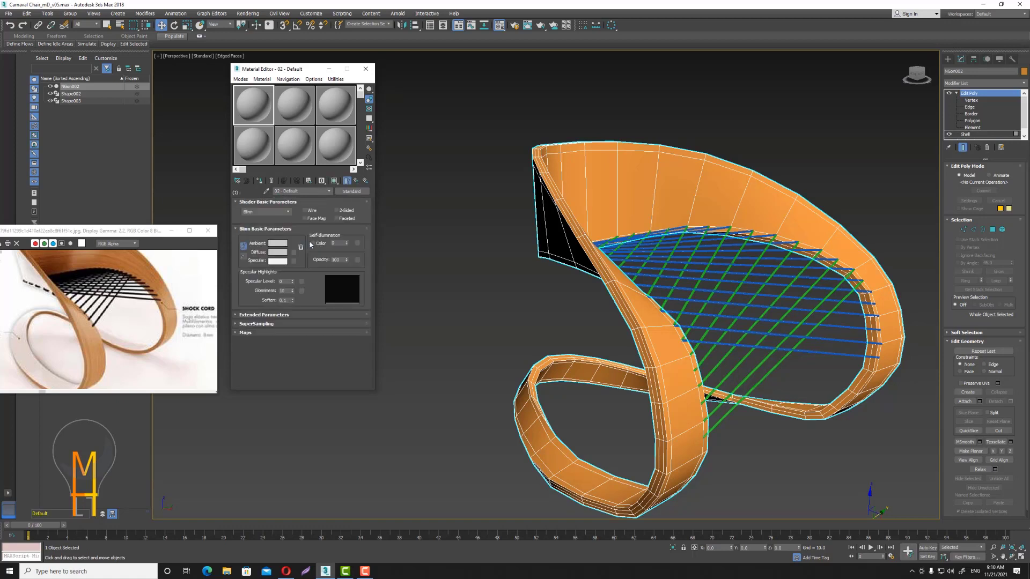
click(283, 253)
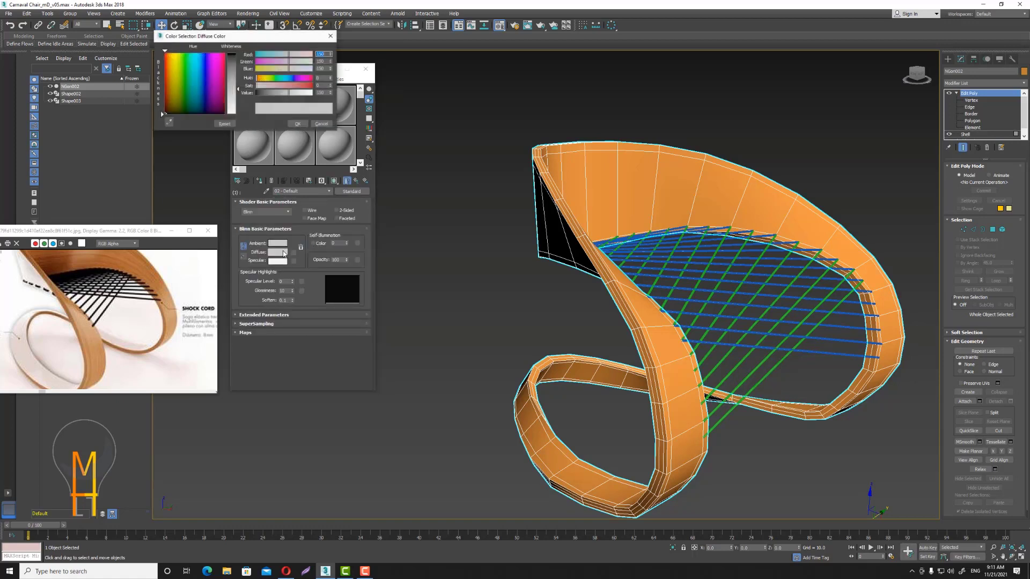
click(168, 57)
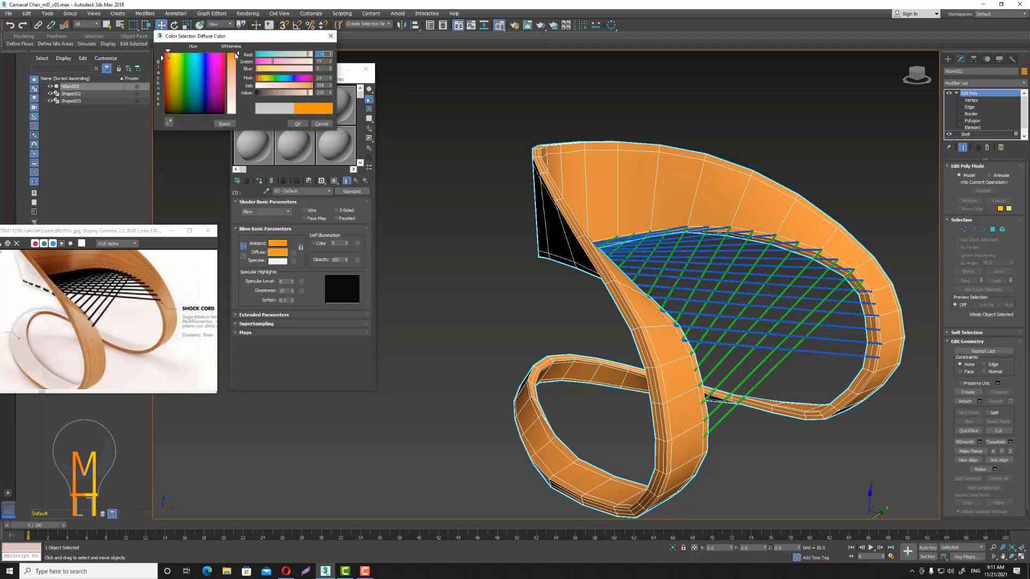
drag(237, 79, 237, 54)
click(298, 124)
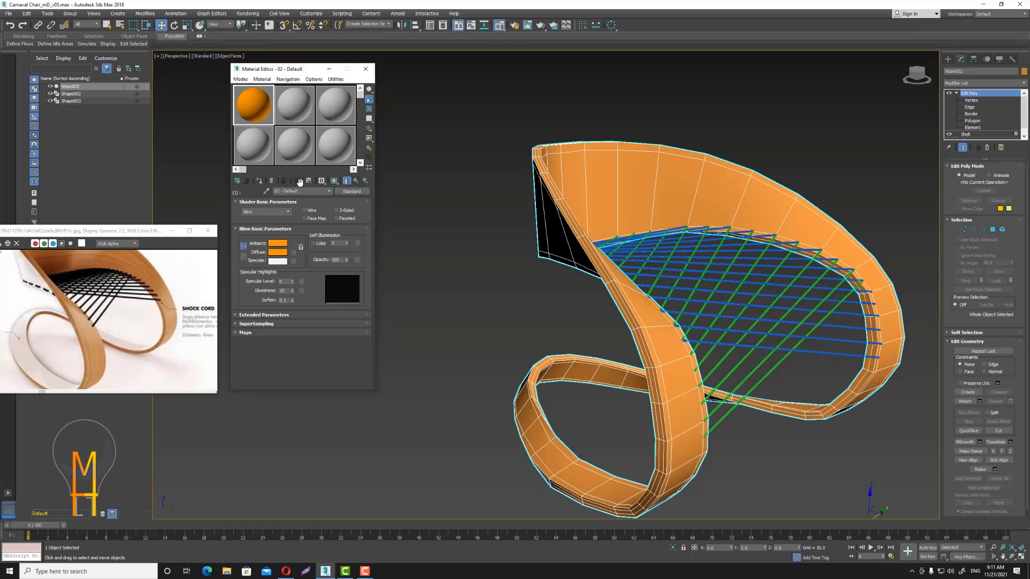
click(259, 181)
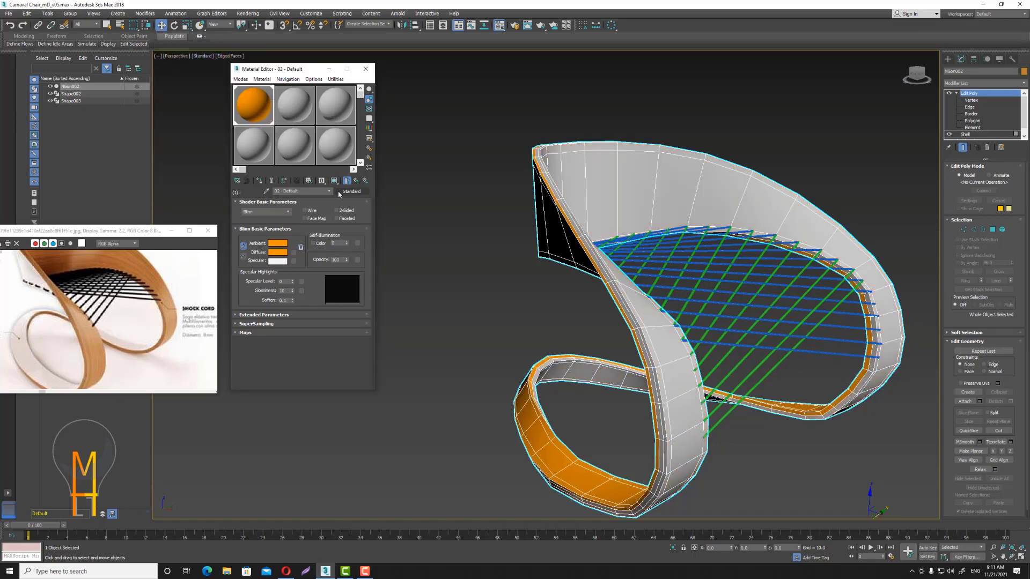
click(355, 181)
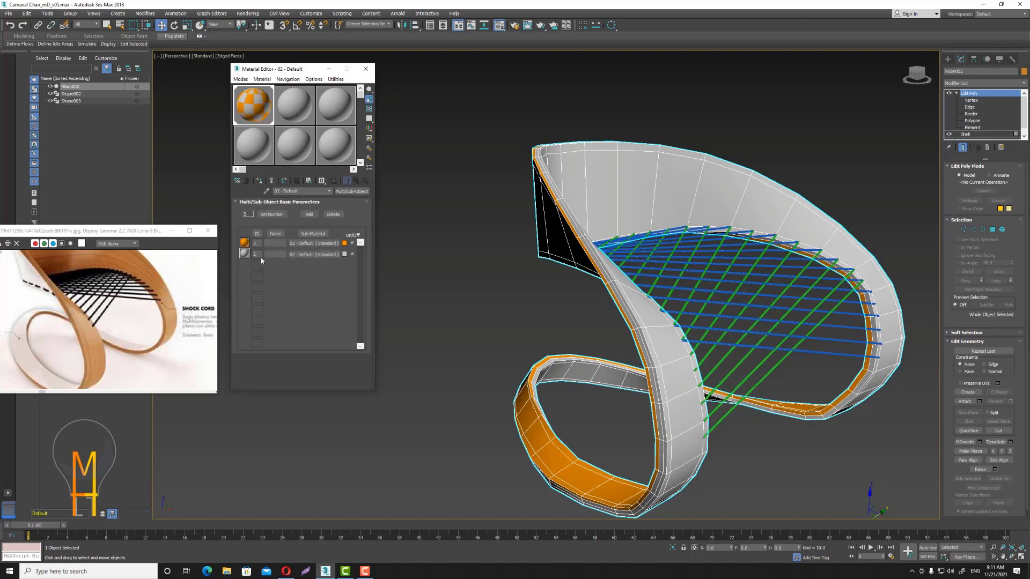
Change sub-material 1's diffuse colour to near-white.
click(310, 243)
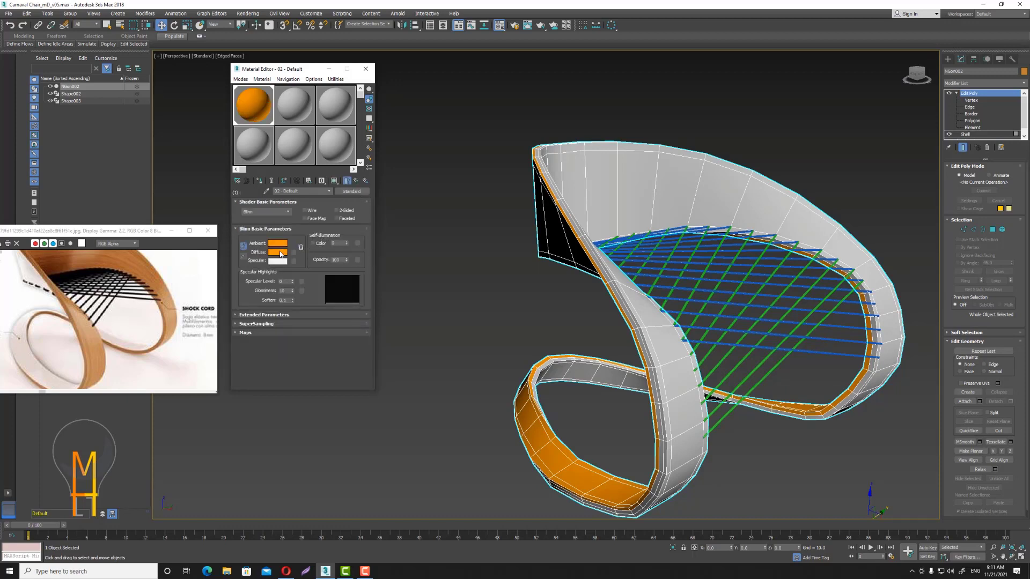
click(280, 253)
drag(231, 53, 232, 111)
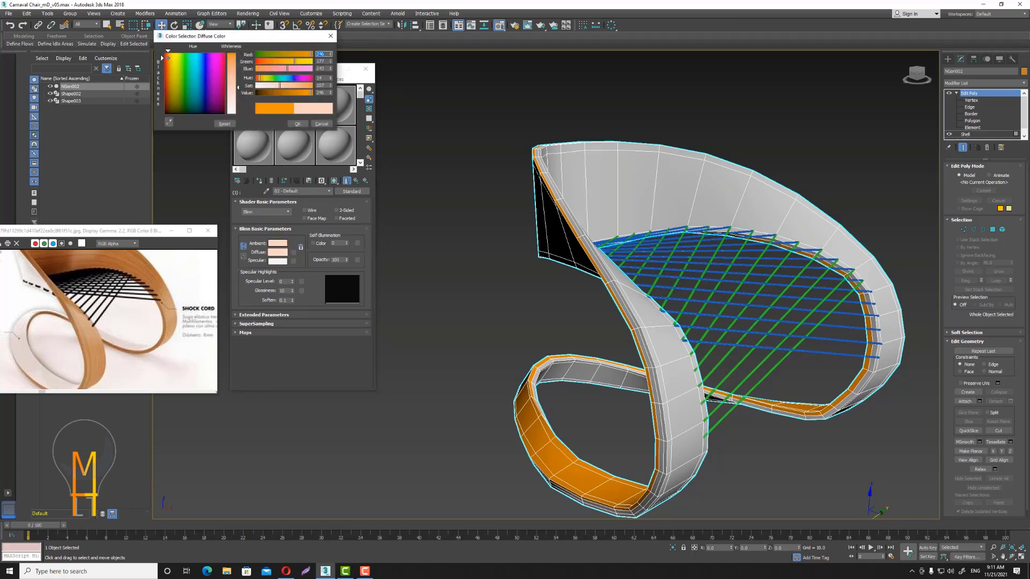
click(298, 124)
click(355, 181)
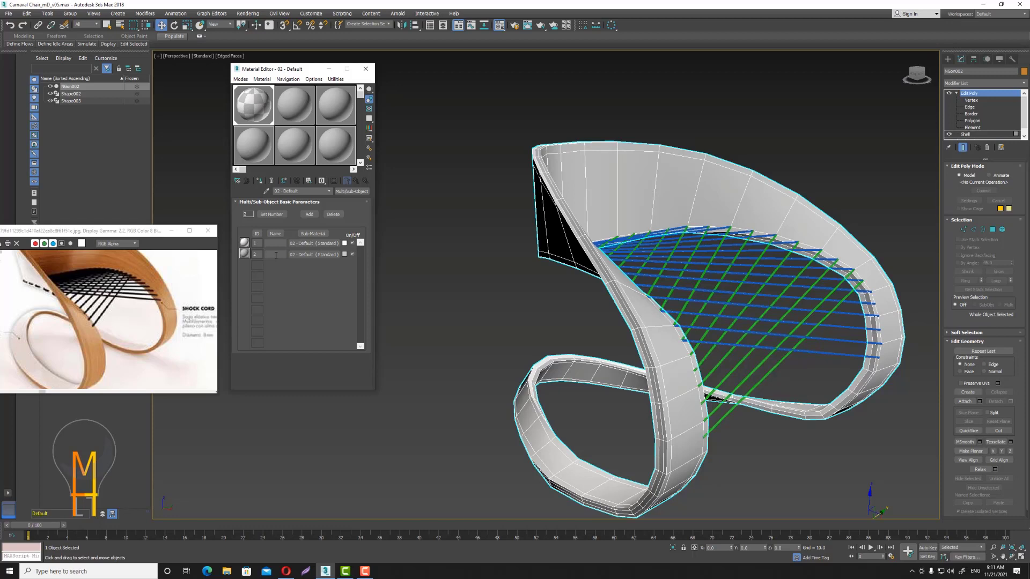
Open sub-material 2's diffuse colour, then select and clear a seat-frame polygon.
click(319, 254)
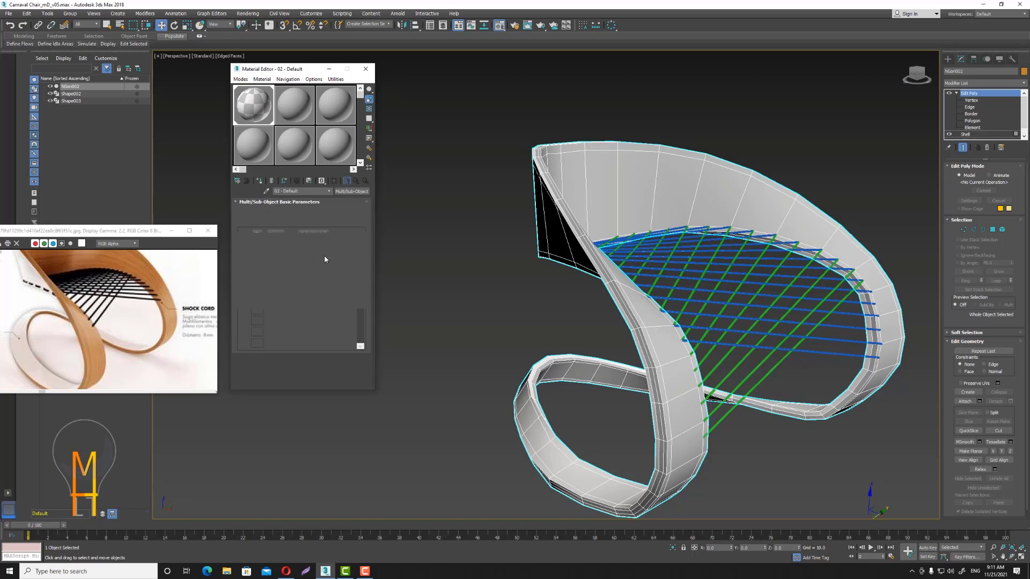
click(278, 254)
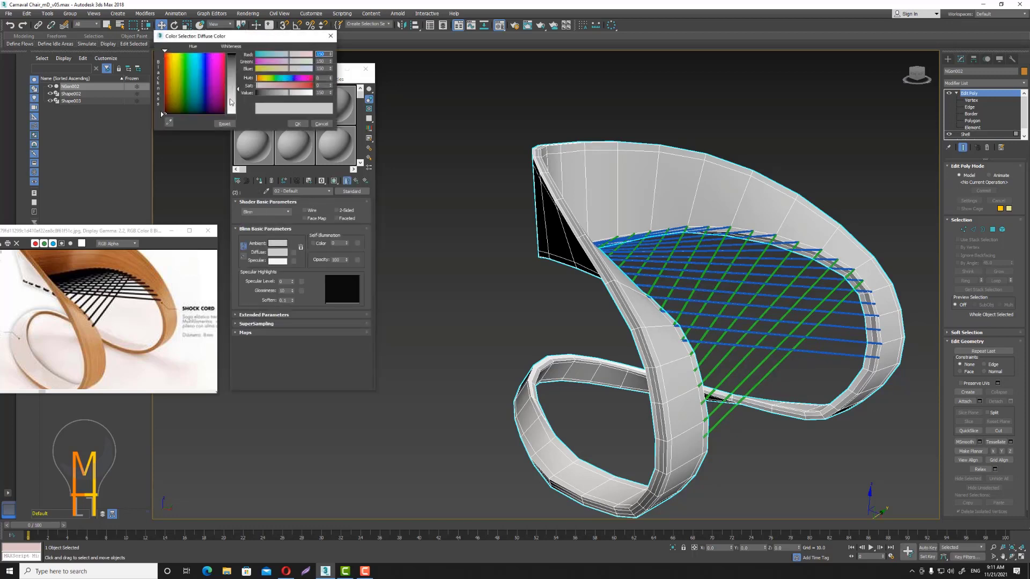
click(322, 124)
click(992, 229)
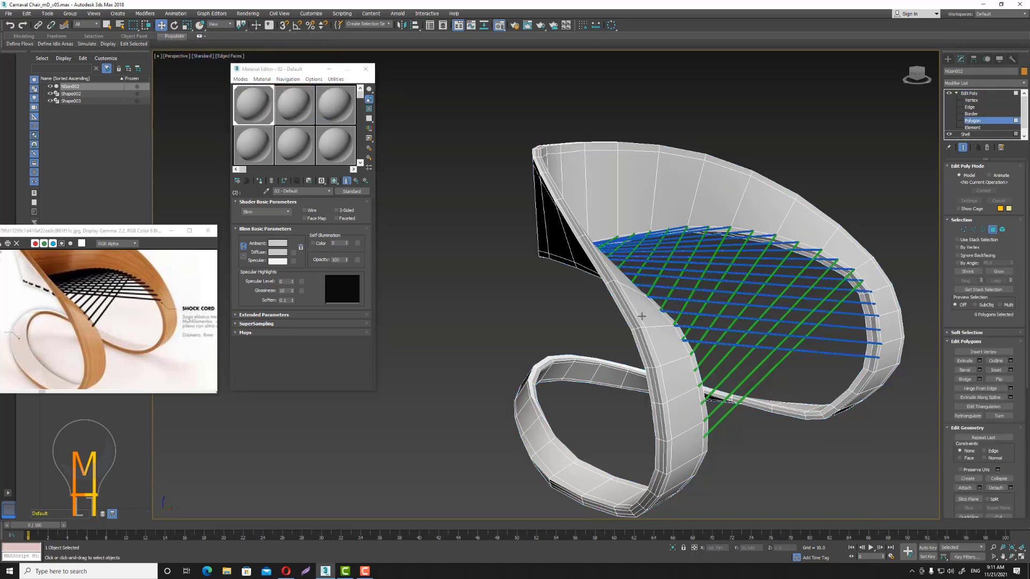
click(646, 305)
scroll(995, 435, down, 2)
scroll(995, 436, down, 3)
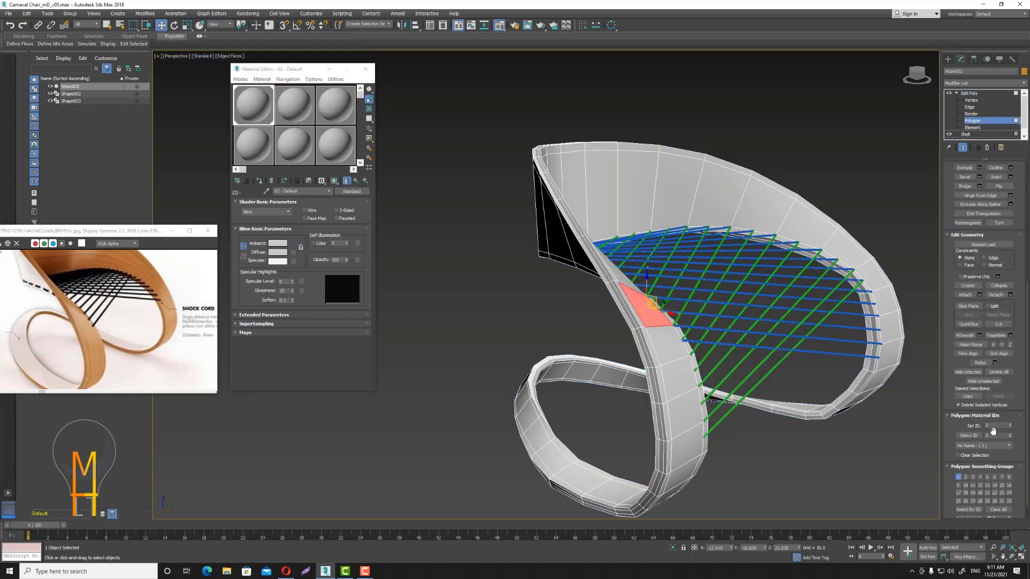
click(414, 133)
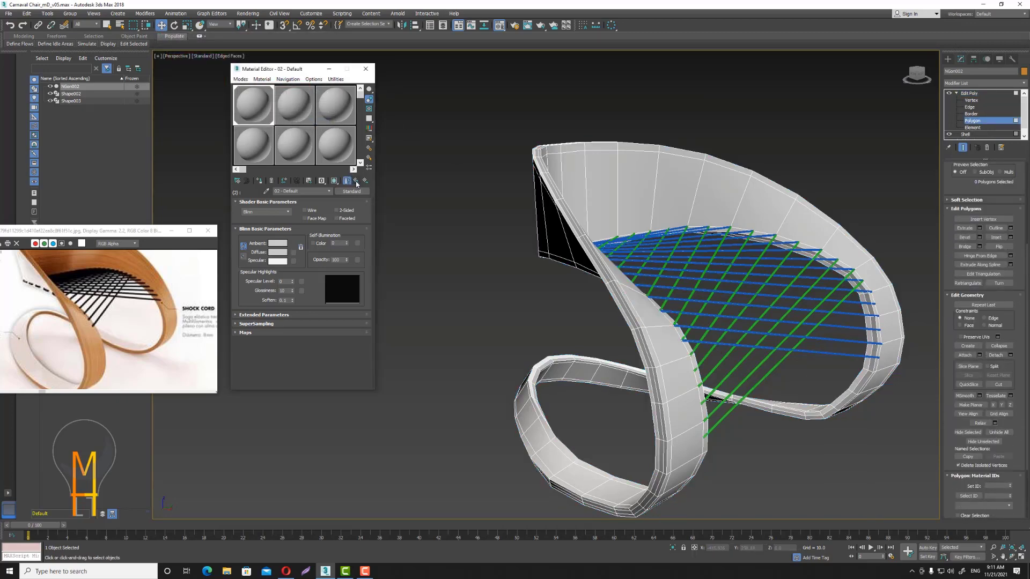
Set the sub-material's diffuse to saturated orange and return to object level.
click(309, 256)
click(281, 252)
click(172, 57)
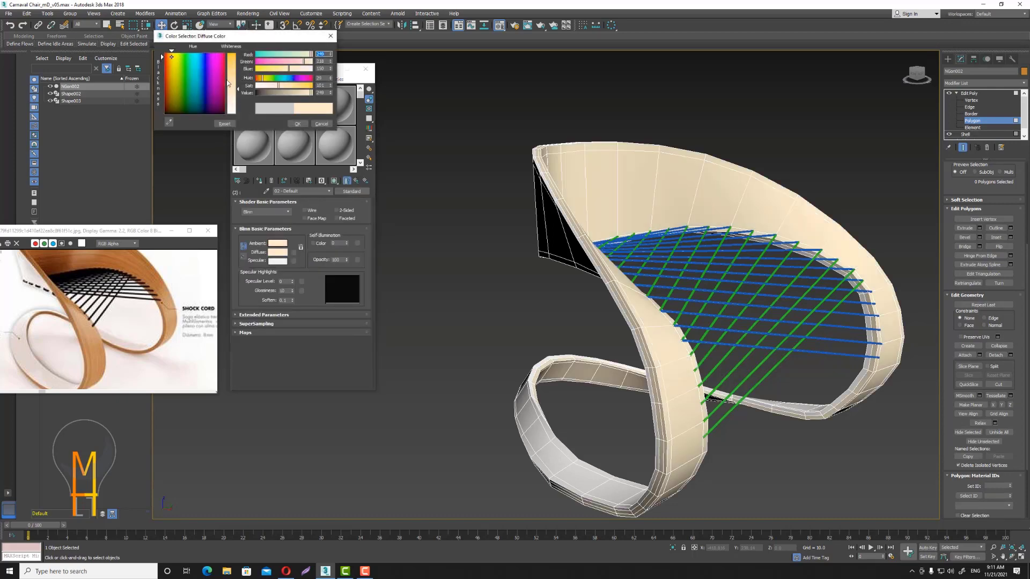
mouse_move(240, 92)
mouse_down()
mouse_move(240, 55)
mouse_move(265, 61)
mouse_up()
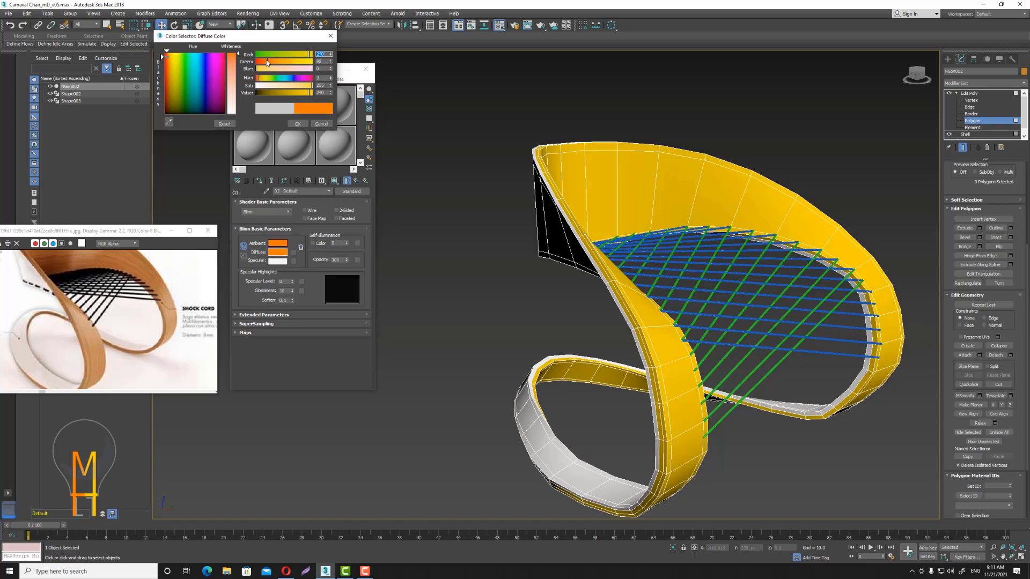
click(298, 124)
click(968, 93)
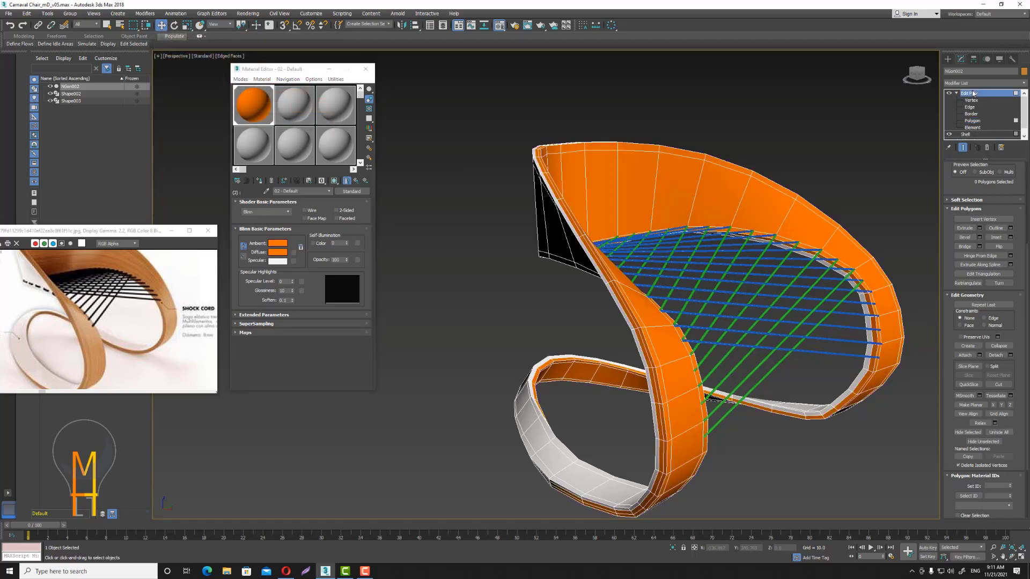
scroll(736, 168, down, 2)
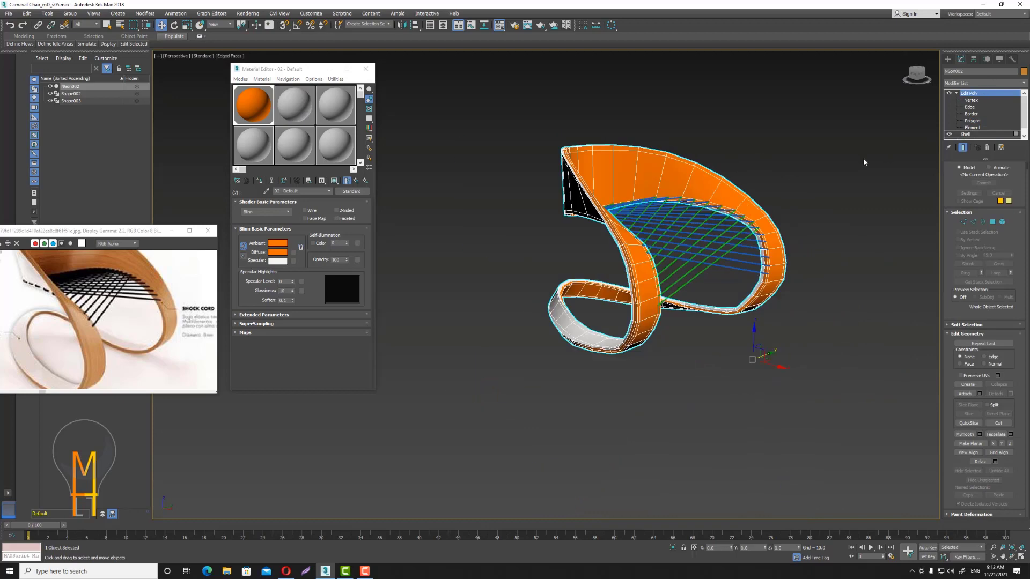
Collapse the chair's modifier stack into an editable poly.
mouse_move(863, 158)
alt+middle_down()
mouse_move(828, 156)
mouse_move(834, 168)
alt+middle_up()
right_click(992, 93)
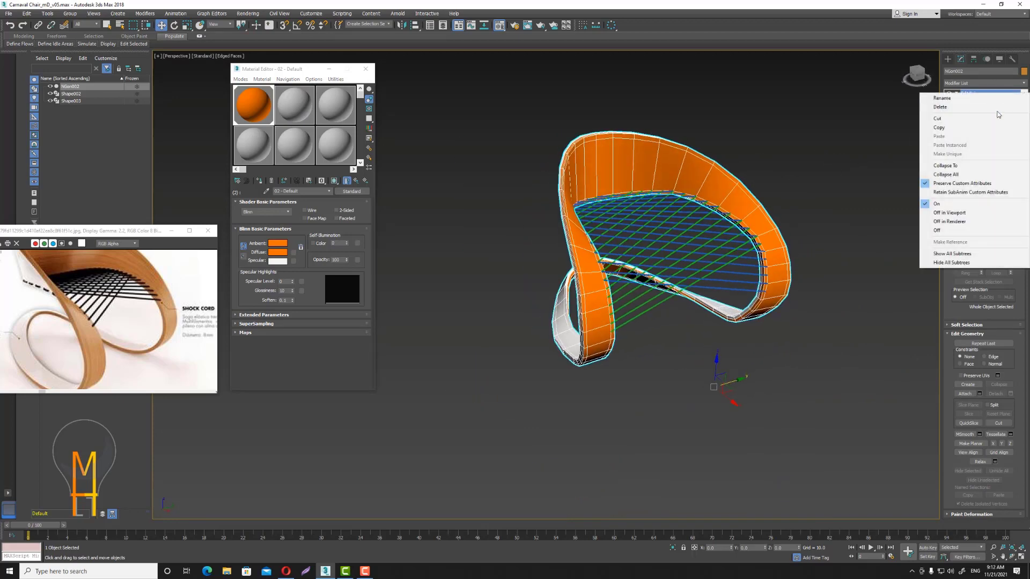
click(945, 174)
click(553, 310)
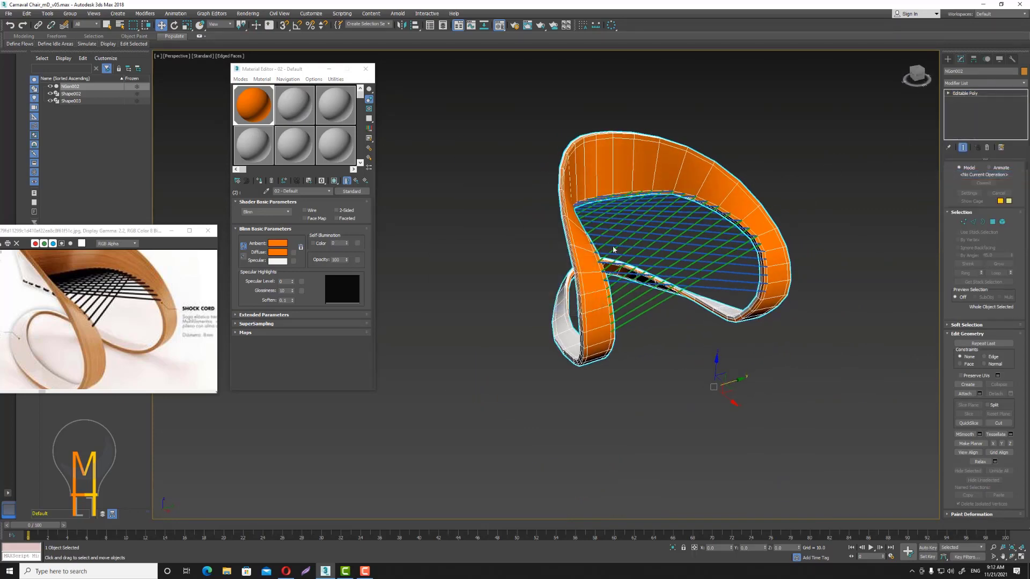
Select the full edge loop along the seat's inner rim.
alt+middle_drag(614, 249, 617, 254)
scroll(616, 254, up, 3)
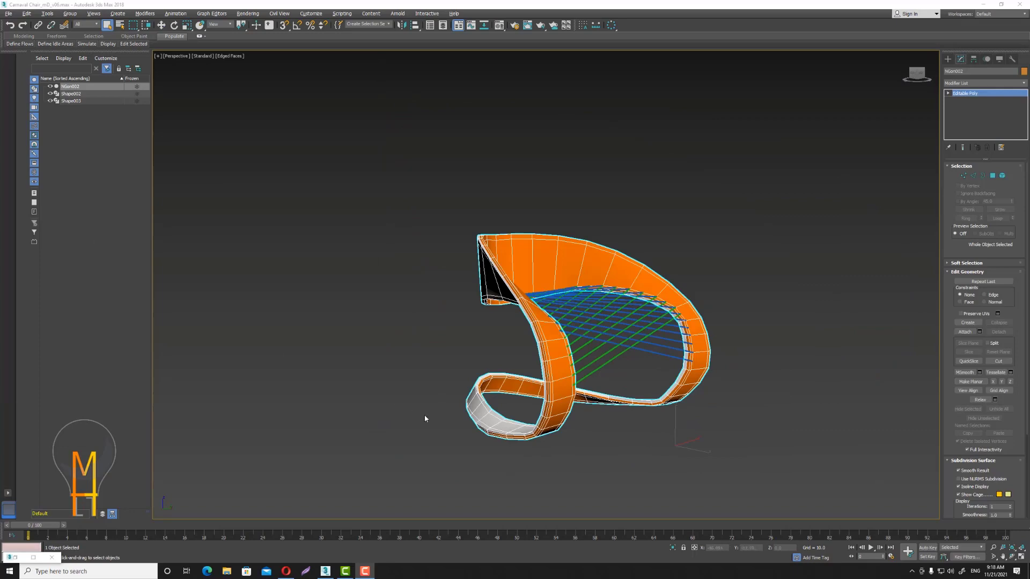
alt+middle_drag(425, 419, 553, 411)
scroll(696, 338, up, 5)
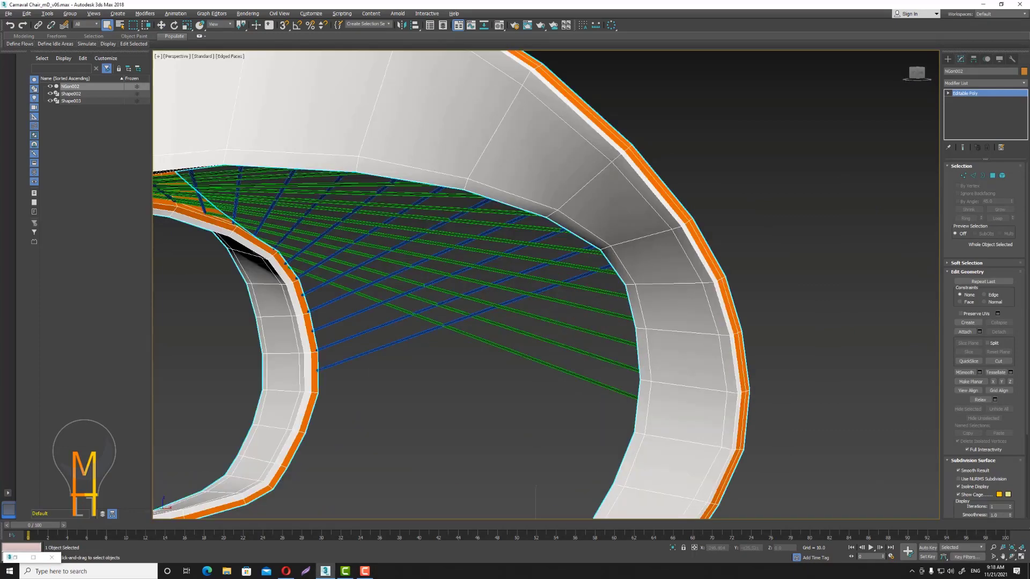
click(973, 175)
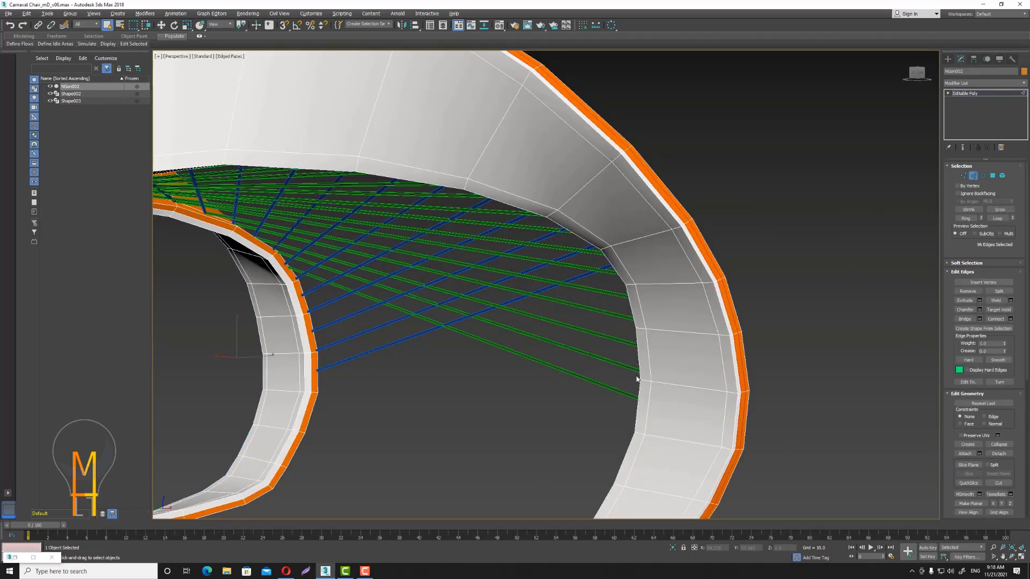
middle_drag(637, 379, 744, 338)
click(744, 366)
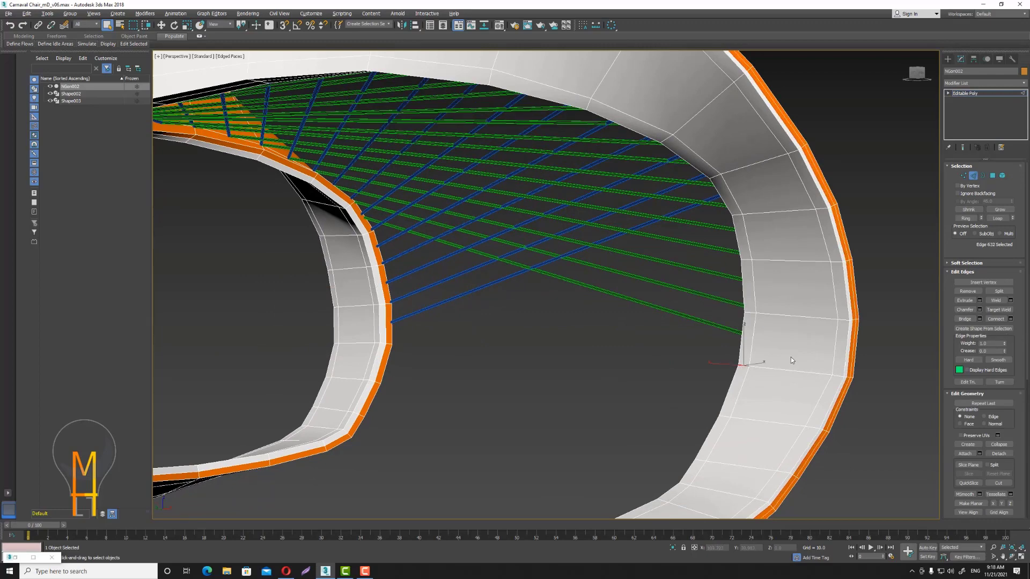
click(751, 343)
click(1002, 220)
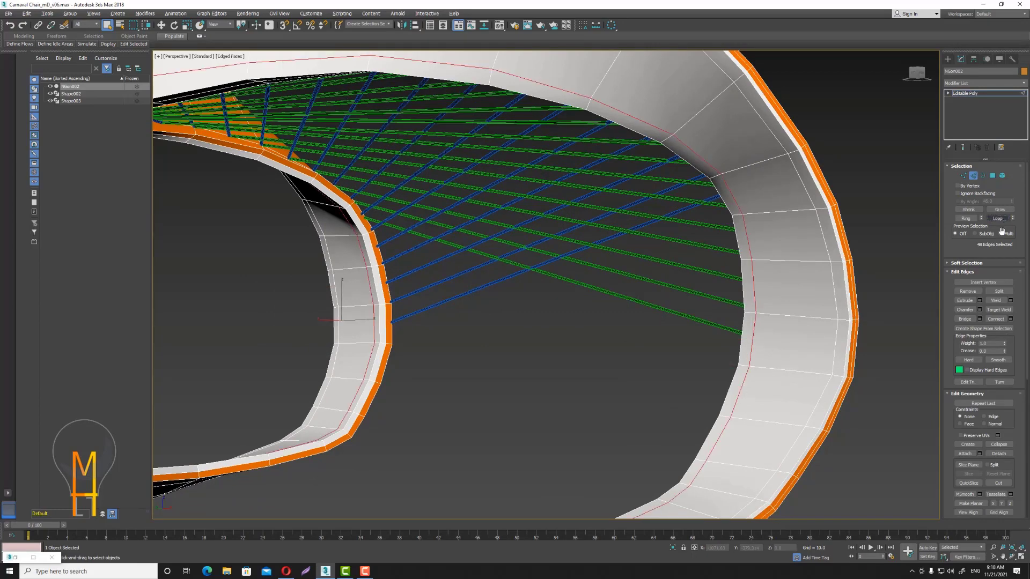
Chamfer the rim edge loop into edge pairs and return to object level.
click(978, 310)
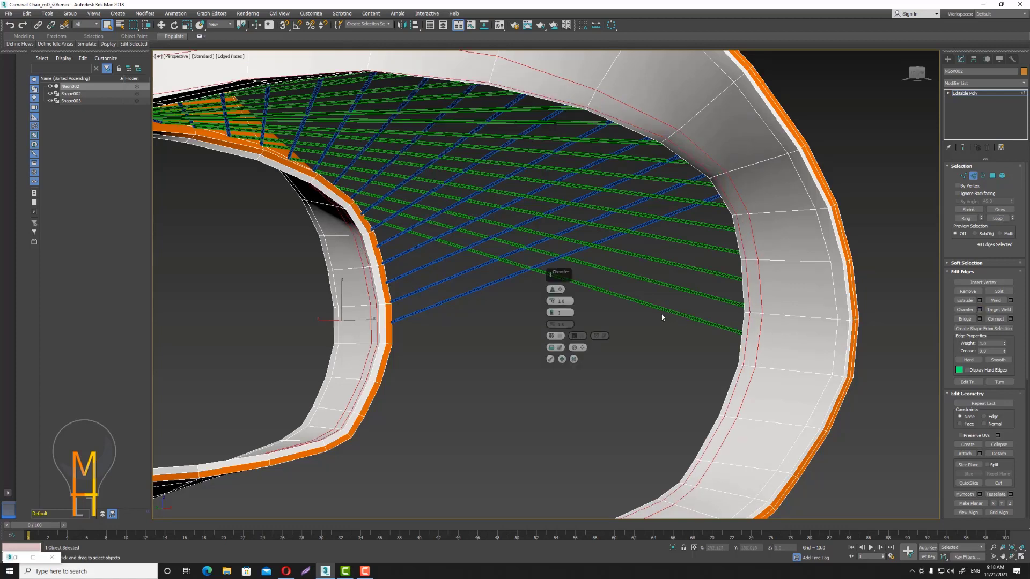
click(550, 359)
alt+middle_drag(639, 335, 610, 246)
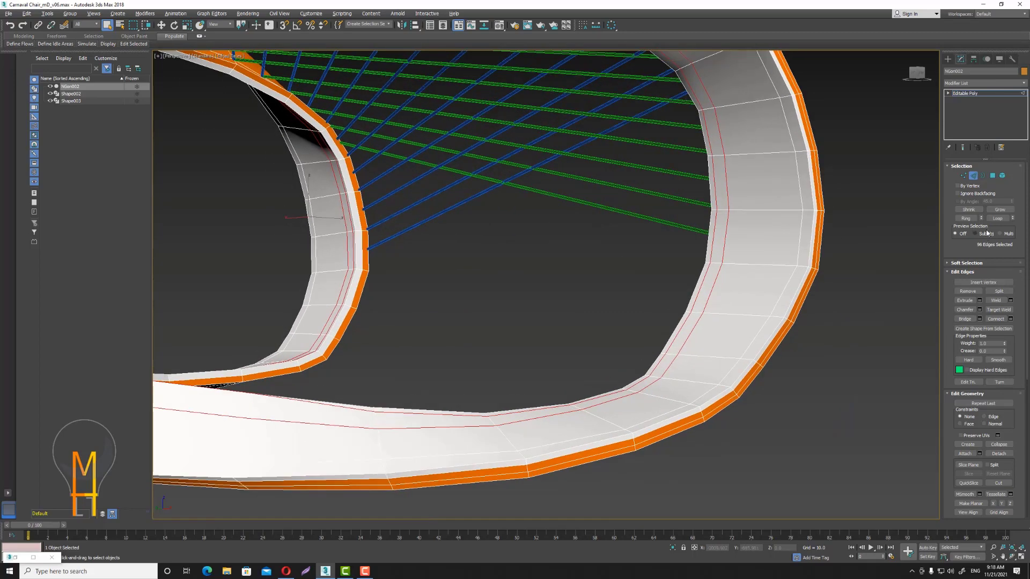
click(973, 175)
click(984, 83)
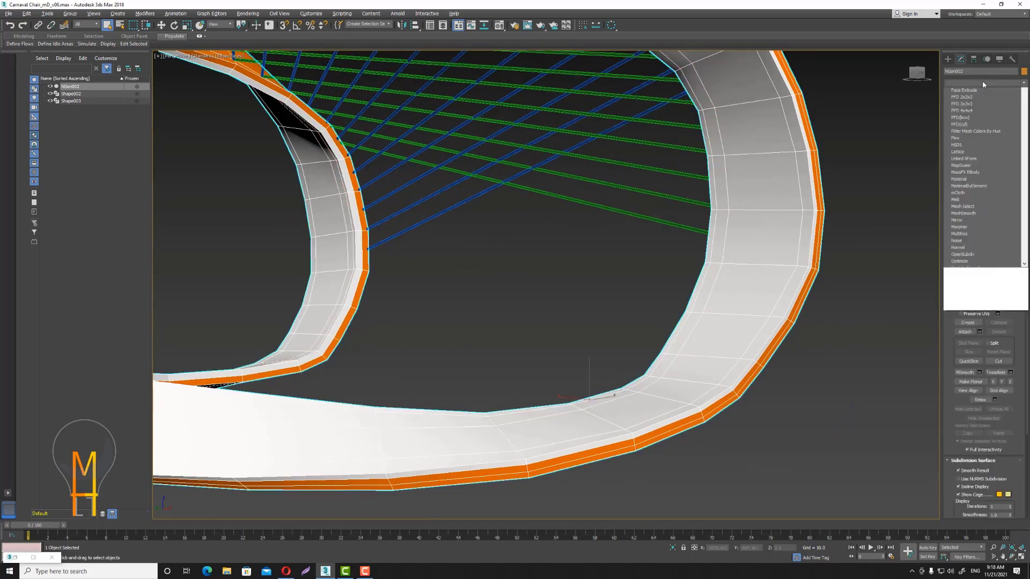
click(892, 211)
scroll(839, 229, up, 3)
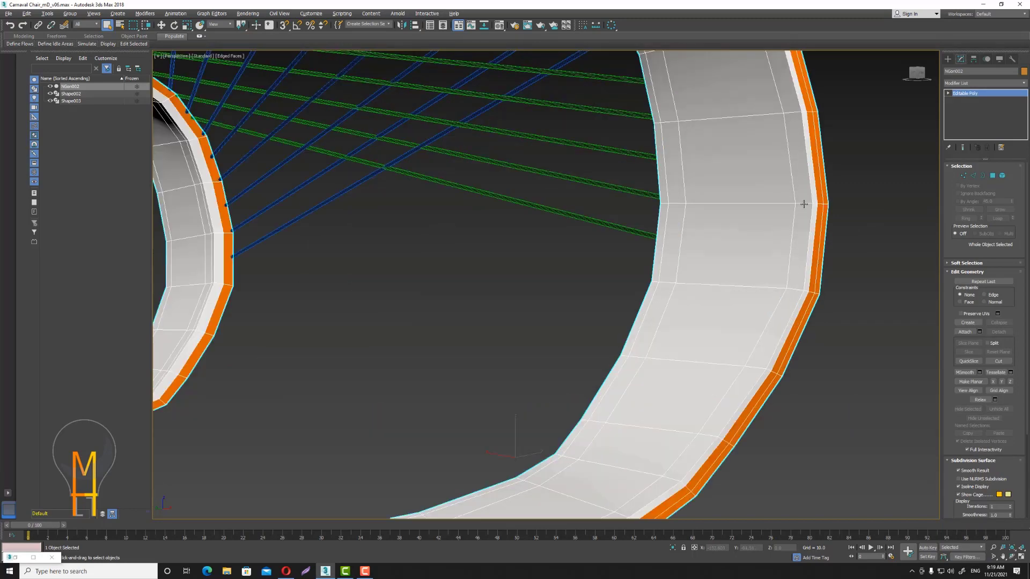
Connect a ring of band edges, sliding the new loop toward the band's edge.
click(972, 175)
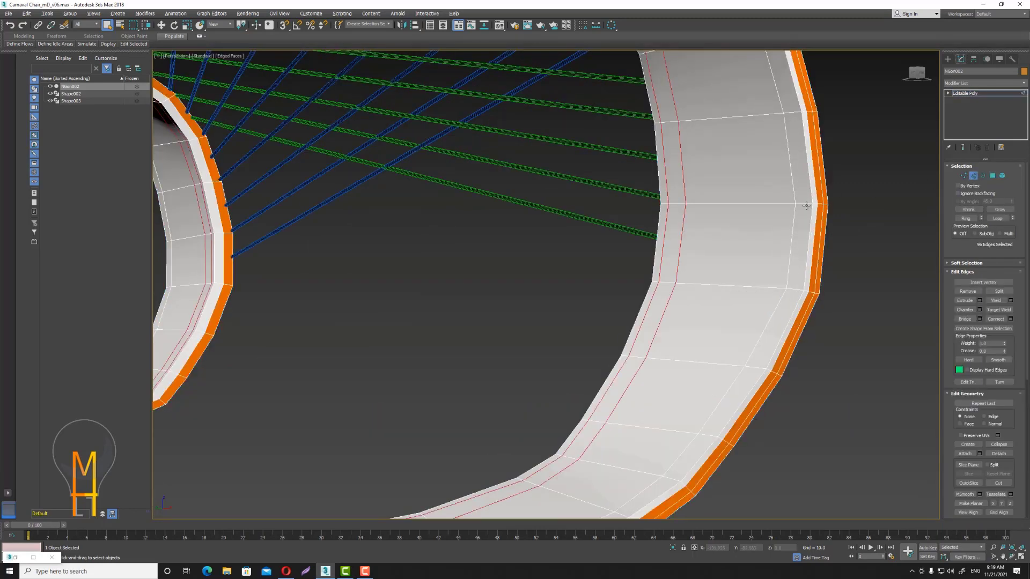
click(806, 204)
click(965, 218)
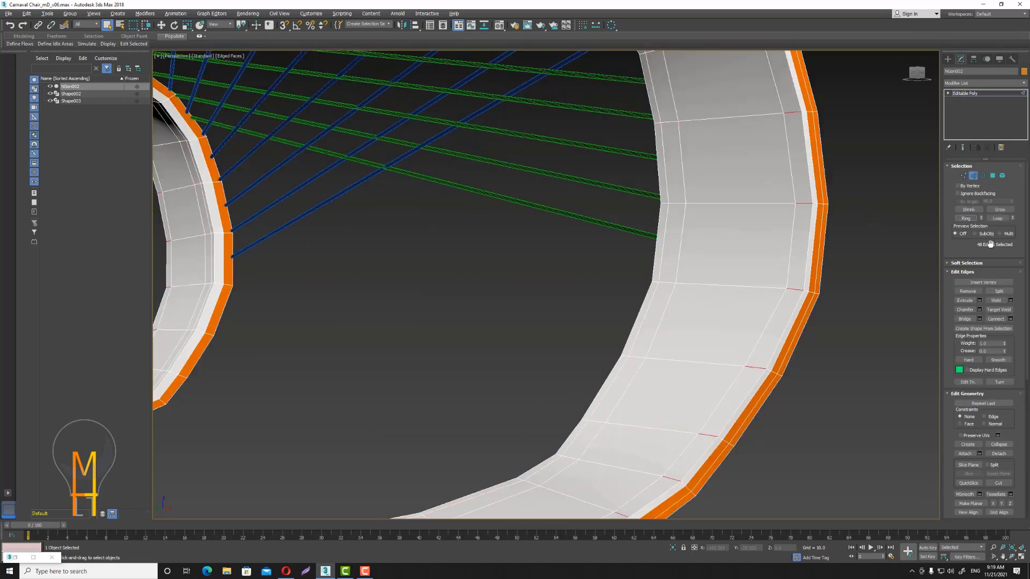
click(1011, 319)
drag(551, 301, 574, 420)
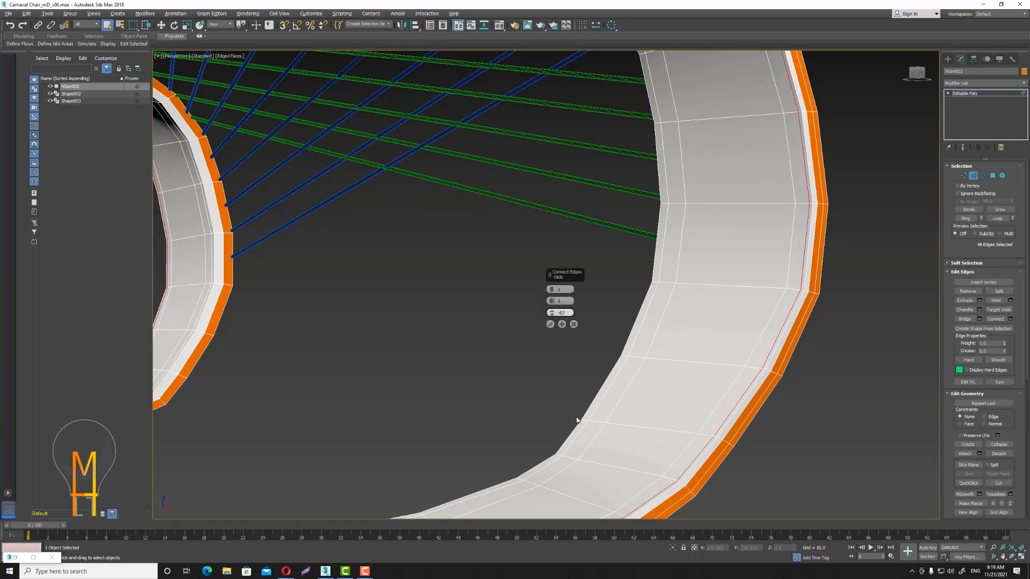
click(550, 325)
Connect the edge ring on the band's other side, using wireframe to slide the loop.
alt+middle_drag(716, 321, 720, 293)
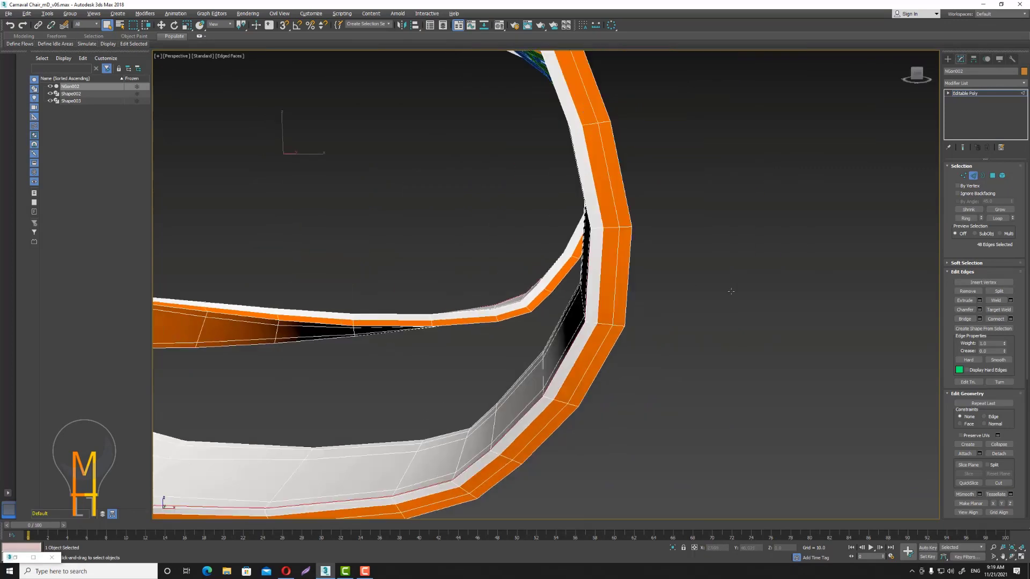
click(274, 230)
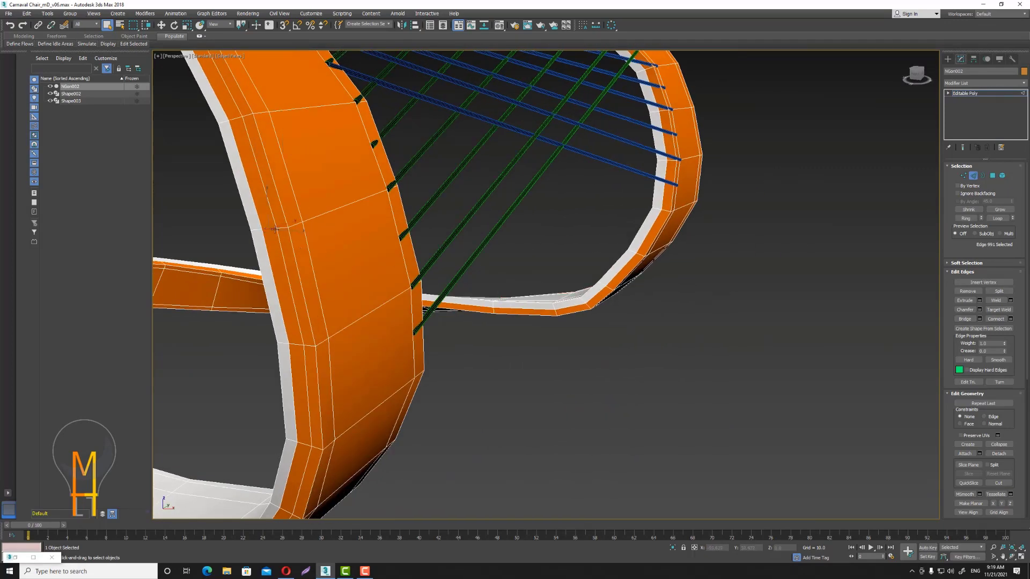
click(965, 218)
click(1009, 319)
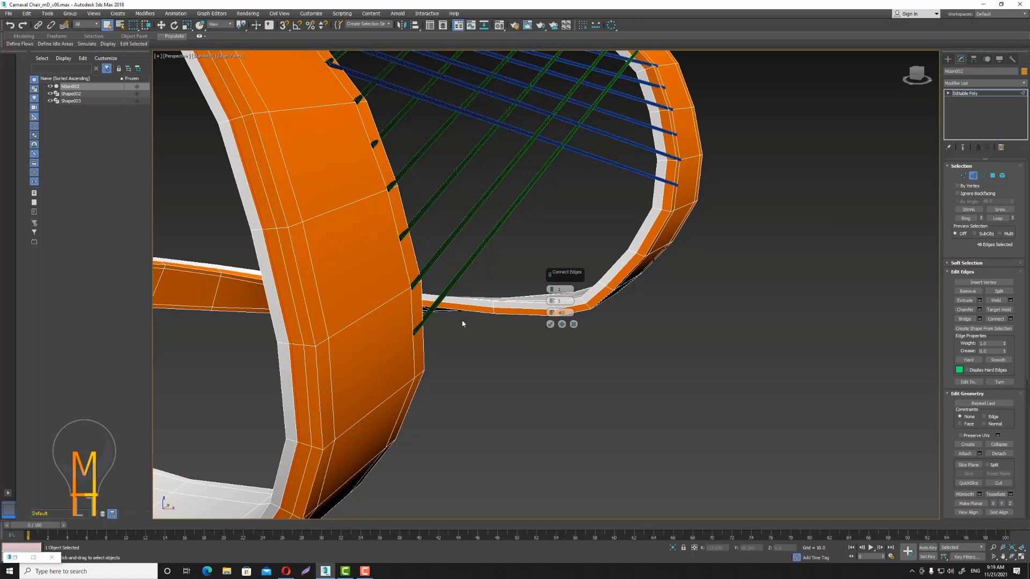
key(F3)
mouse_move(430, 288)
alt+middle_down()
mouse_move(416, 294)
mouse_move(422, 313)
alt+middle_up()
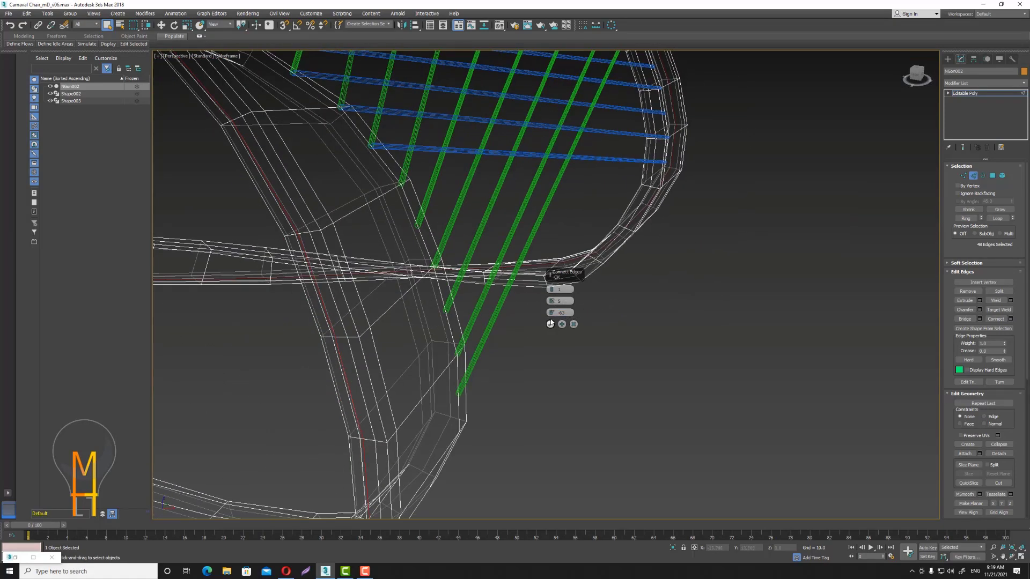
drag(551, 312, 551, 296)
click(550, 323)
Orbit out to the whole chair and restore the shaded view with edged faces.
mouse_move(511, 317)
alt+middle_down()
mouse_move(525, 329)
mouse_move(816, 262)
alt+middle_up()
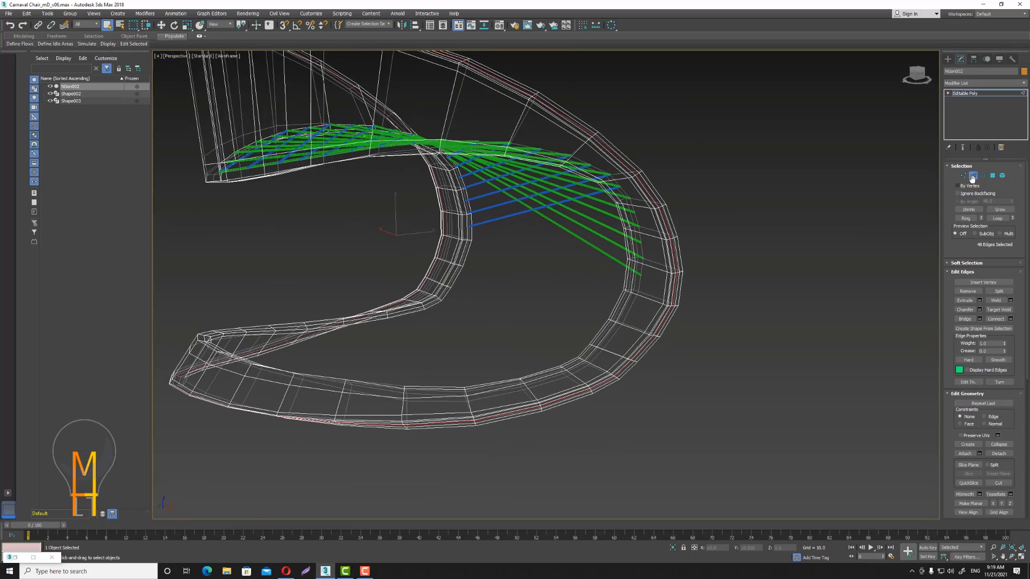
key(2)
key(F3)
key(F4)
Add a TurboSmooth modifier to the chair frame and inspect the rounded result.
scroll(628, 305, down, 3)
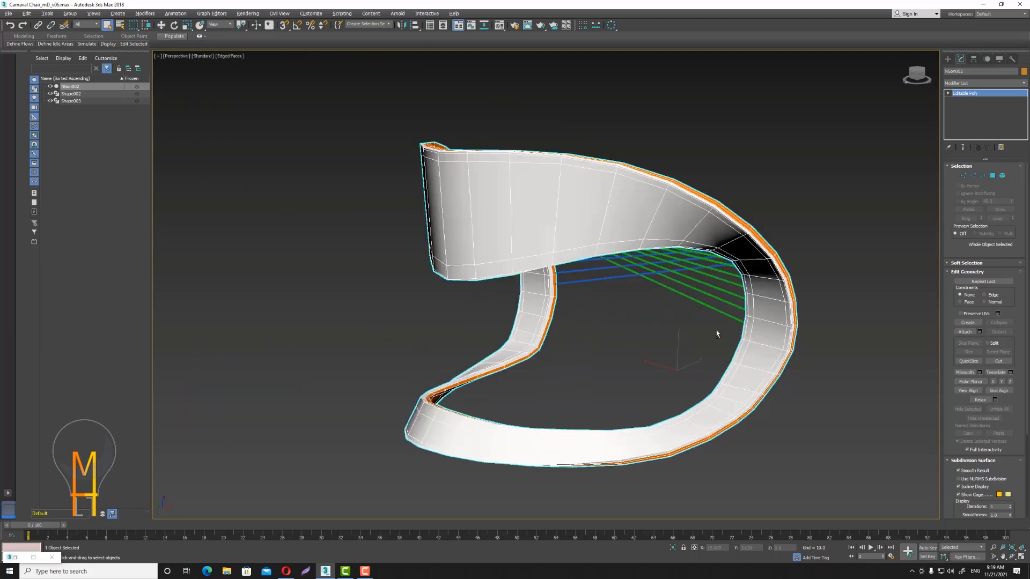
alt+middle_drag(715, 333, 690, 317)
click(998, 85)
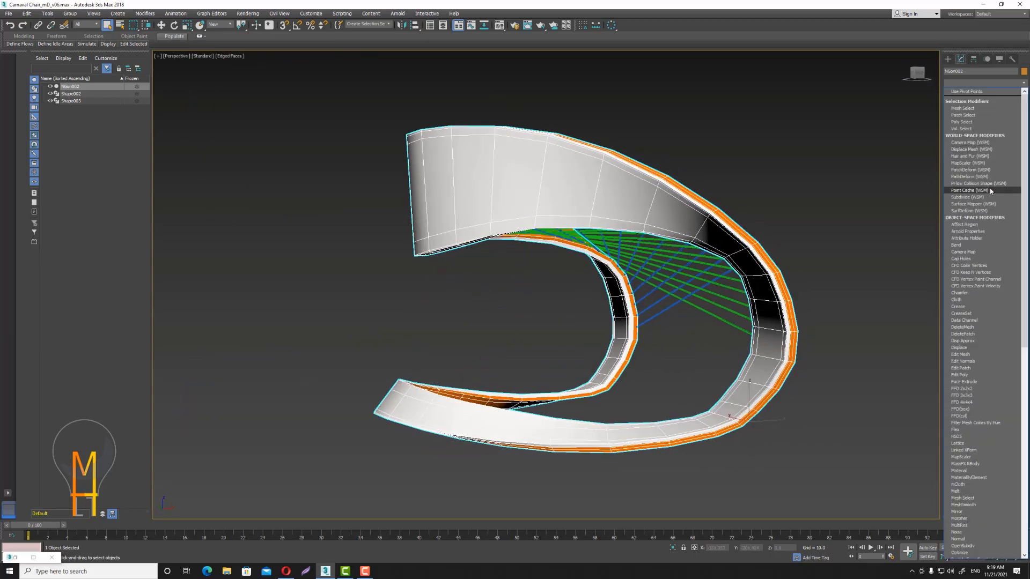
scroll(989, 188, down, 2)
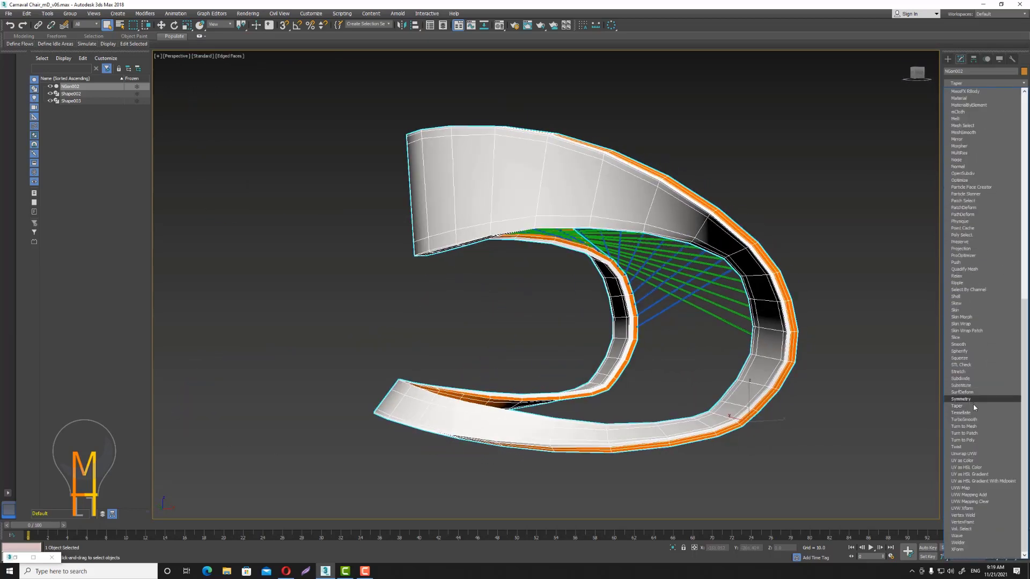
click(963, 420)
scroll(743, 331, up, 2)
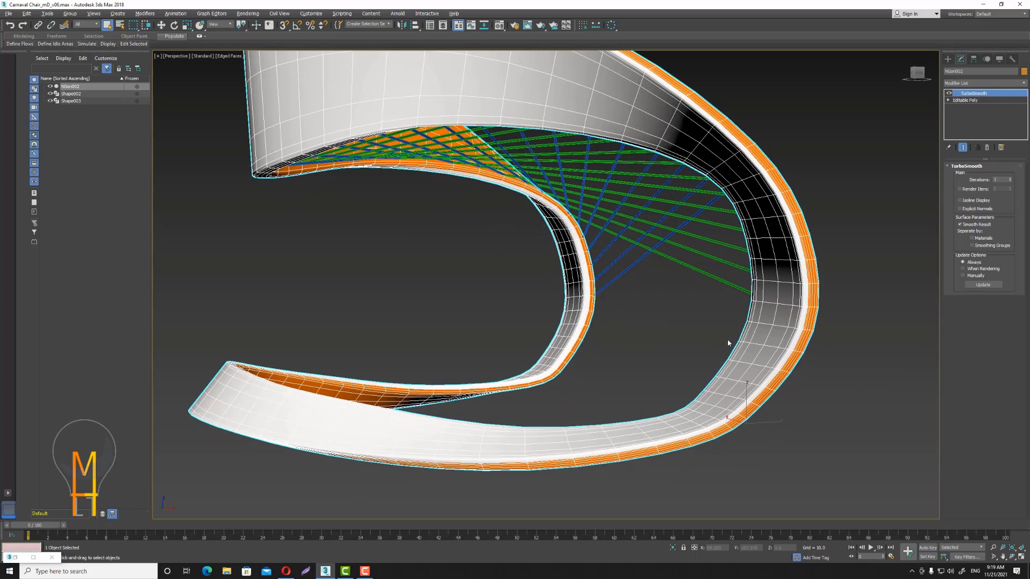
scroll(729, 343, up, 2)
scroll(751, 351, up, 2)
scroll(741, 283, up, 3)
scroll(741, 271, up, 2)
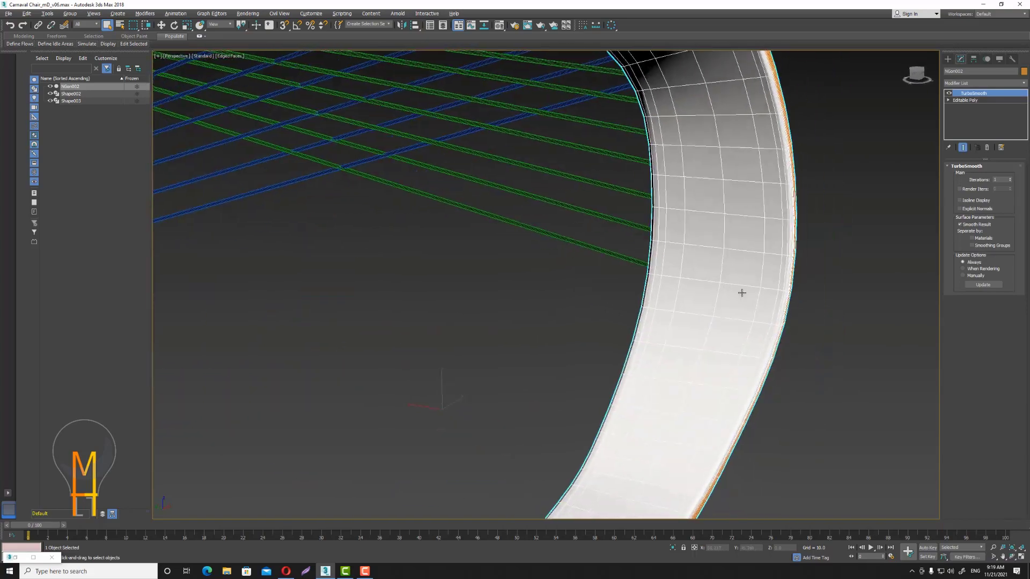
scroll(707, 281, down, 5)
scroll(707, 281, down, 5)
mouse_move(706, 281)
alt+middle_down()
mouse_move(659, 271)
mouse_move(653, 282)
mouse_move(713, 276)
alt+middle_up()
scroll(737, 275, up, 5)
scroll(740, 275, up, 1)
scroll(727, 267, up, 1)
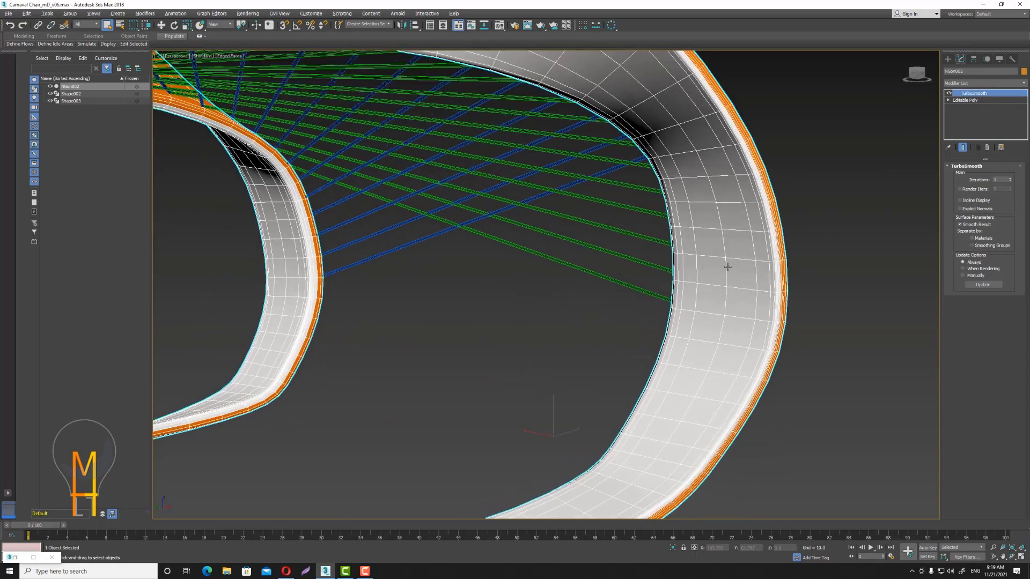
Stack an Edit Poly modifier above the TurboSmooth.
click(986, 83)
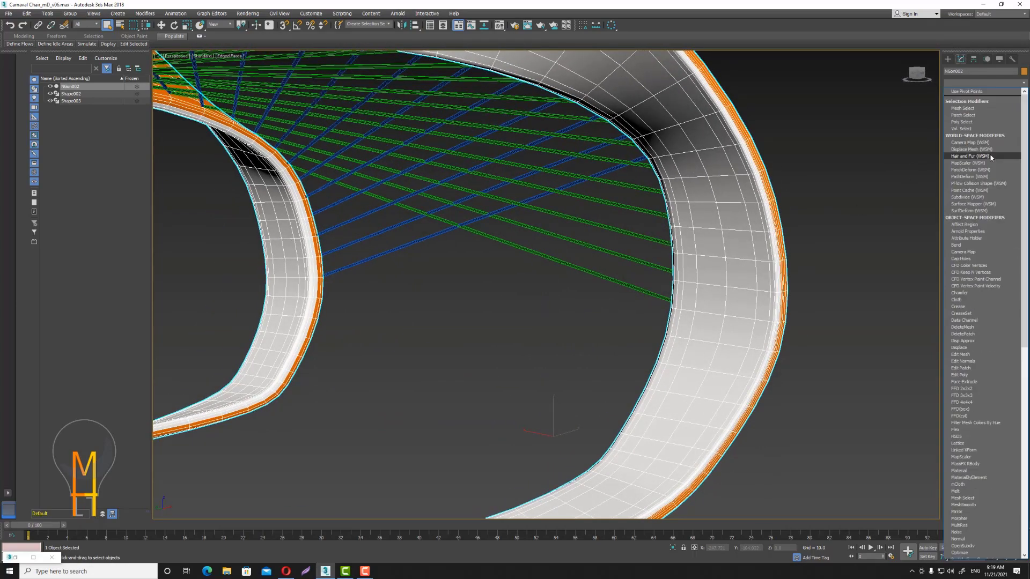
scroll(978, 172, down, 2)
scroll(978, 172, down, 2)
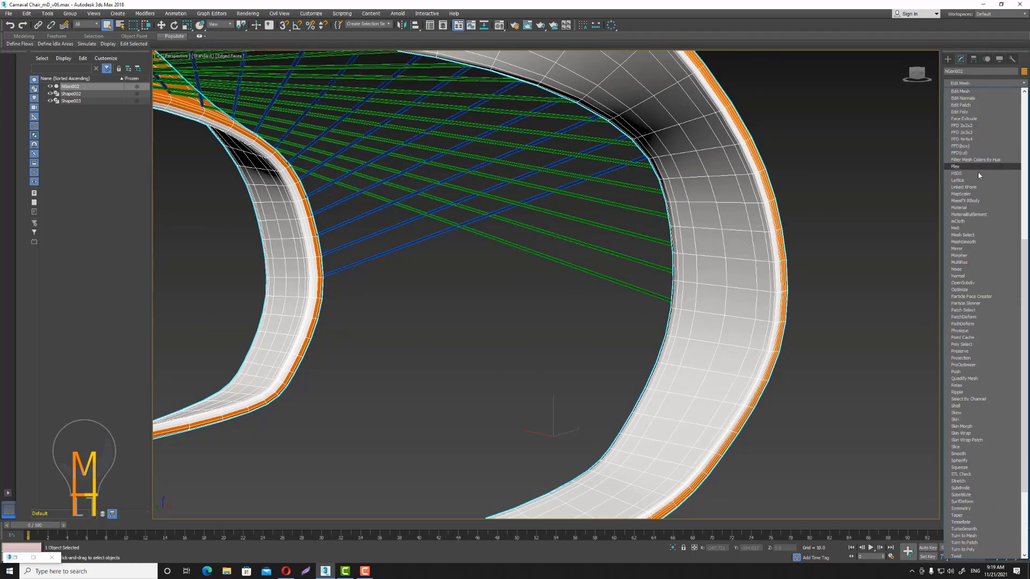
click(960, 112)
scroll(652, 267, down, 2)
mouse_move(652, 267)
alt+middle_down()
mouse_move(674, 294)
mouse_move(655, 294)
mouse_move(695, 299)
mouse_move(561, 185)
alt+middle_up()
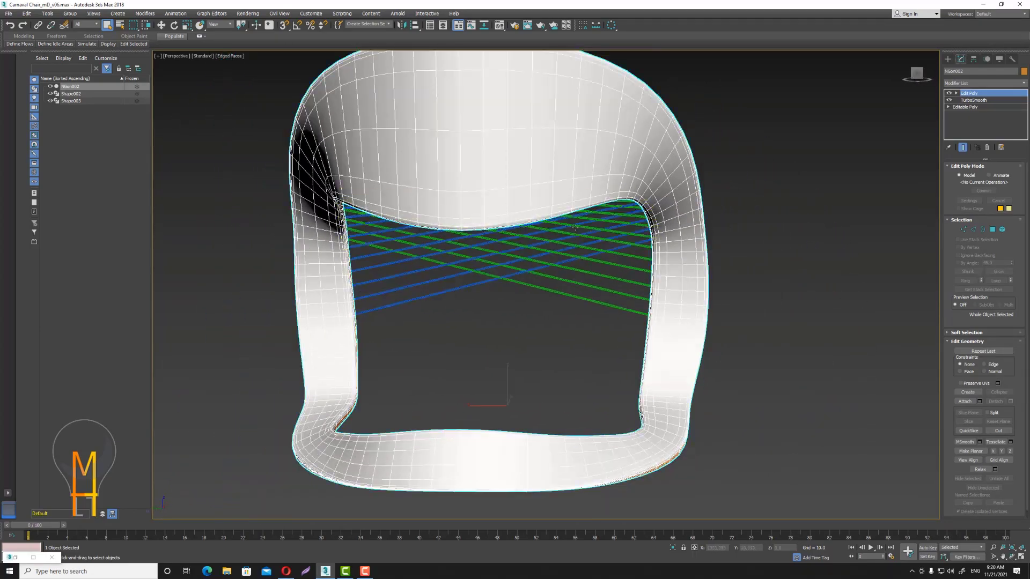
Select the frame's rim edge loop and create the spline Shape004 from it.
click(972, 229)
click(544, 207)
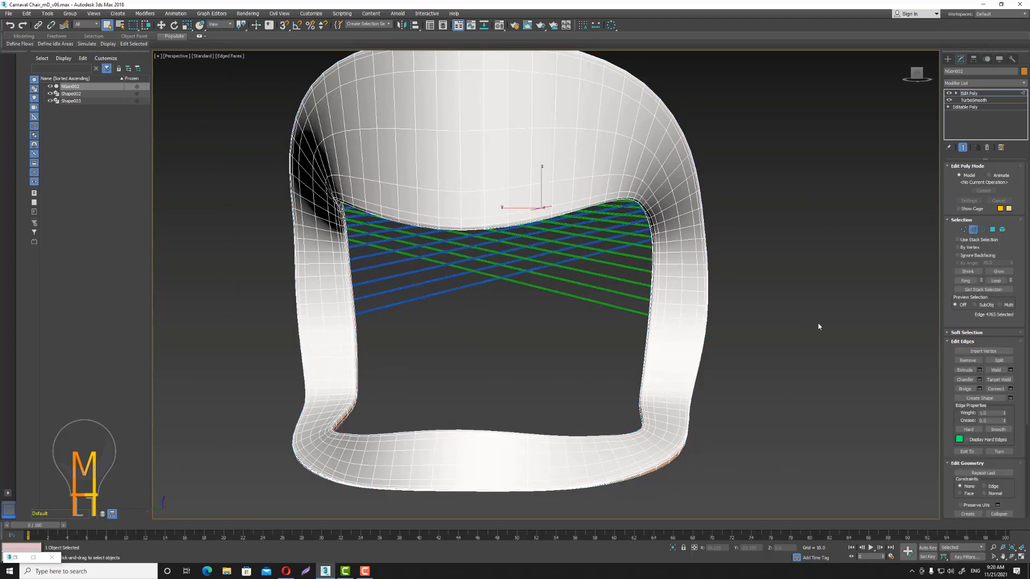
mouse_move(819, 327)
alt+middle_down()
mouse_move(758, 338)
mouse_move(770, 345)
mouse_move(815, 328)
mouse_move(922, 337)
mouse_move(842, 333)
mouse_move(858, 338)
alt+middle_up()
click(996, 281)
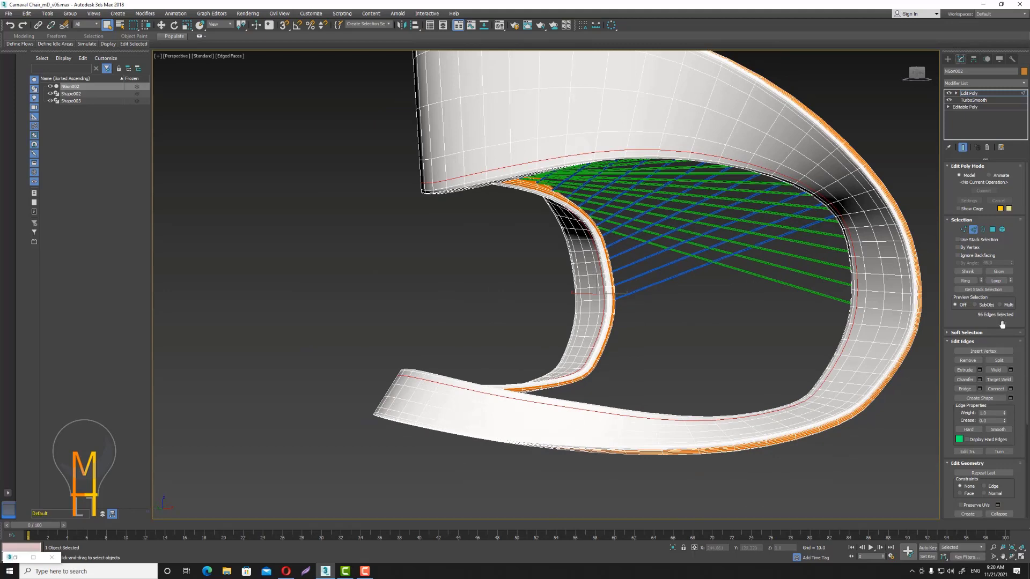
click(1010, 398)
click(499, 297)
middle_drag(549, 301, 474, 289)
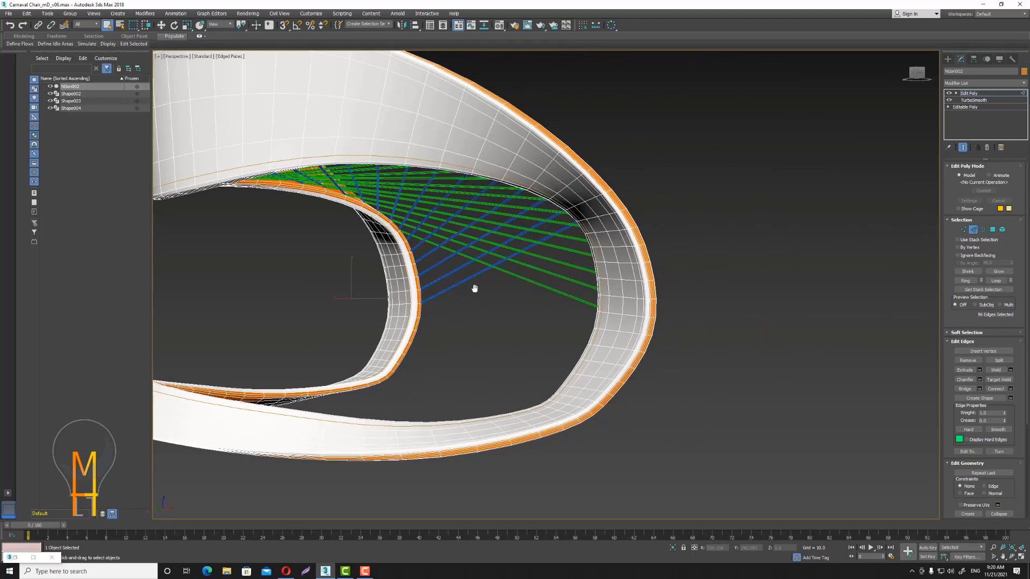
click(973, 230)
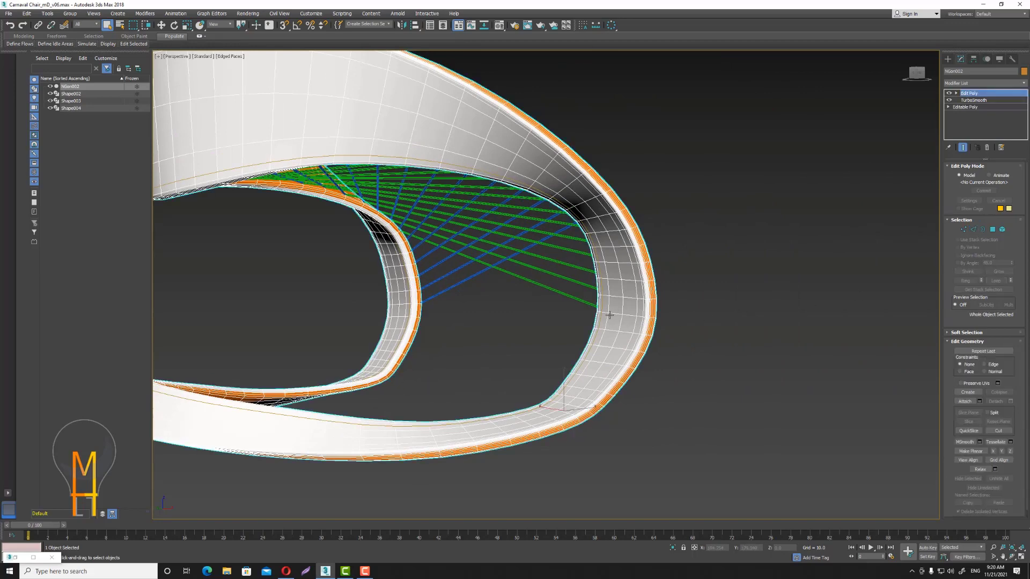
mouse_move(610, 315)
alt+middle_down()
mouse_move(651, 293)
mouse_move(683, 294)
mouse_move(688, 309)
alt+middle_up()
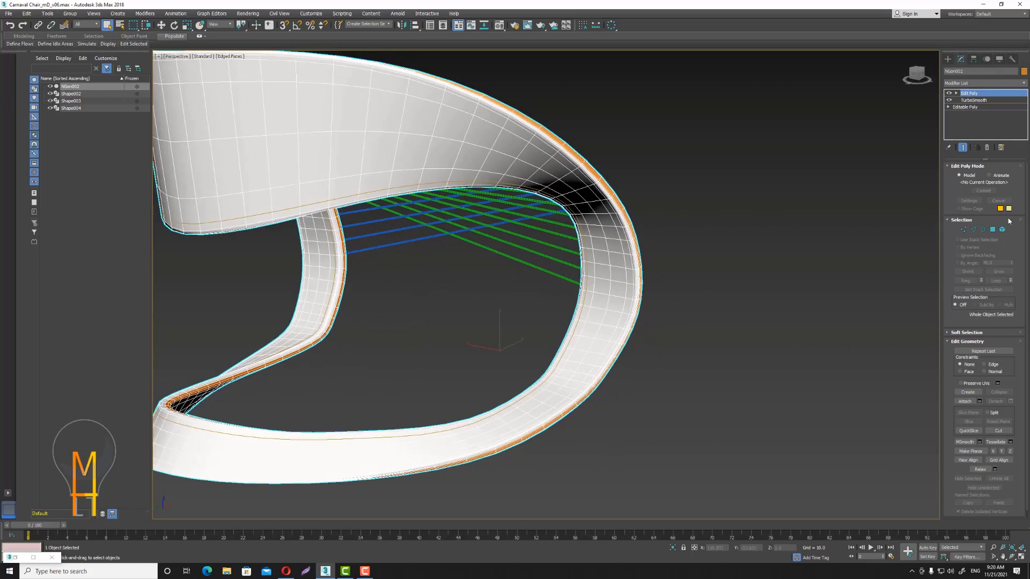
Select Shape004 and try picking a segment of the rim spline.
click(873, 182)
click(580, 301)
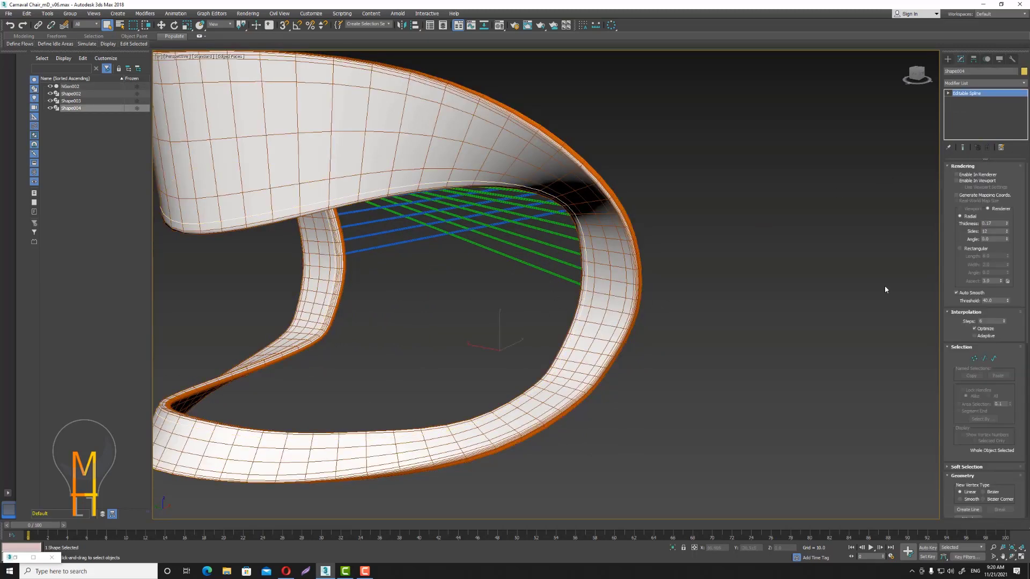
click(947, 93)
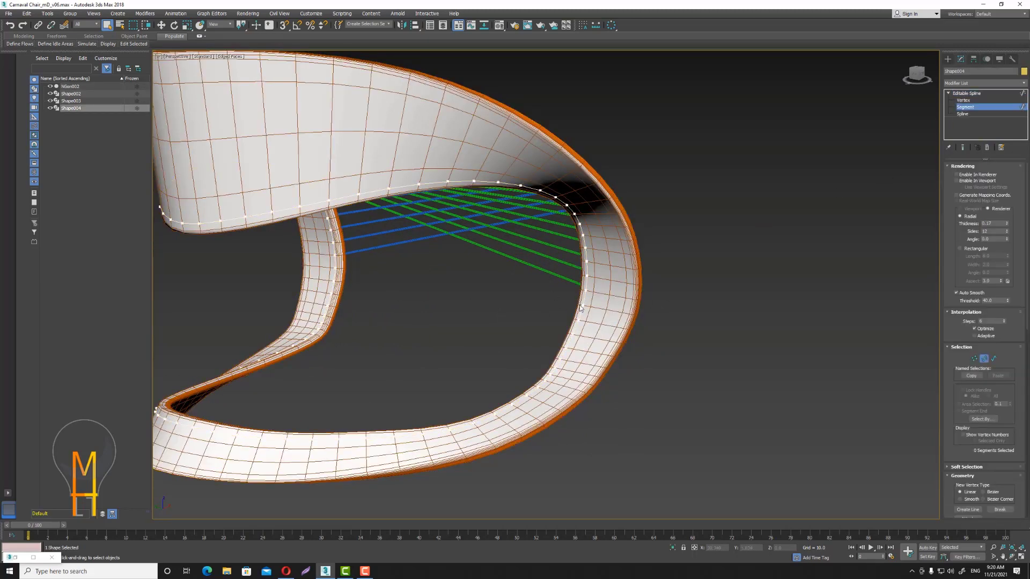
mouse_move(585, 298)
alt+middle_down()
mouse_move(603, 301)
mouse_move(562, 297)
mouse_move(588, 333)
mouse_move(628, 354)
alt+middle_up()
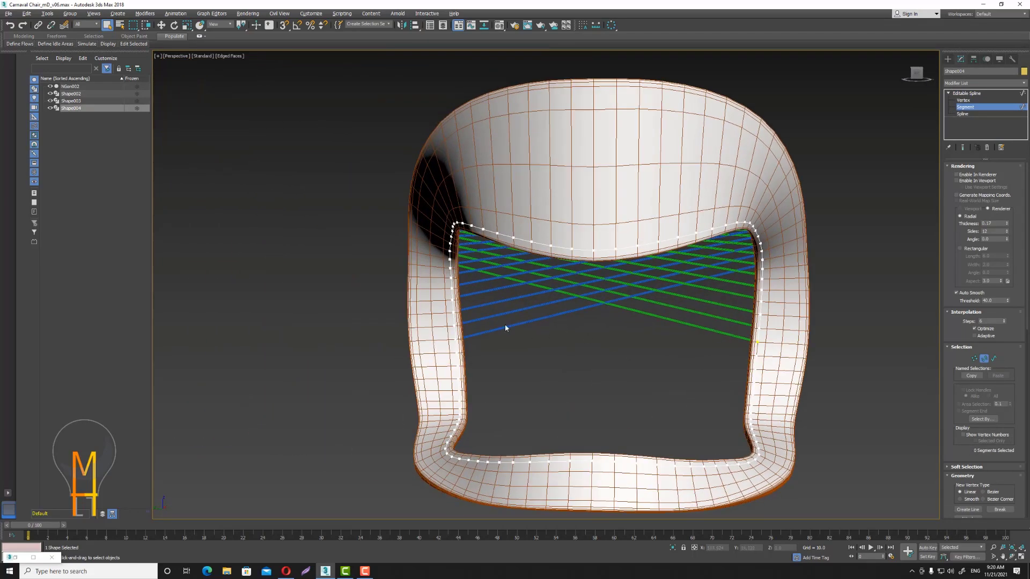
scroll(458, 344, up, 3)
click(453, 365)
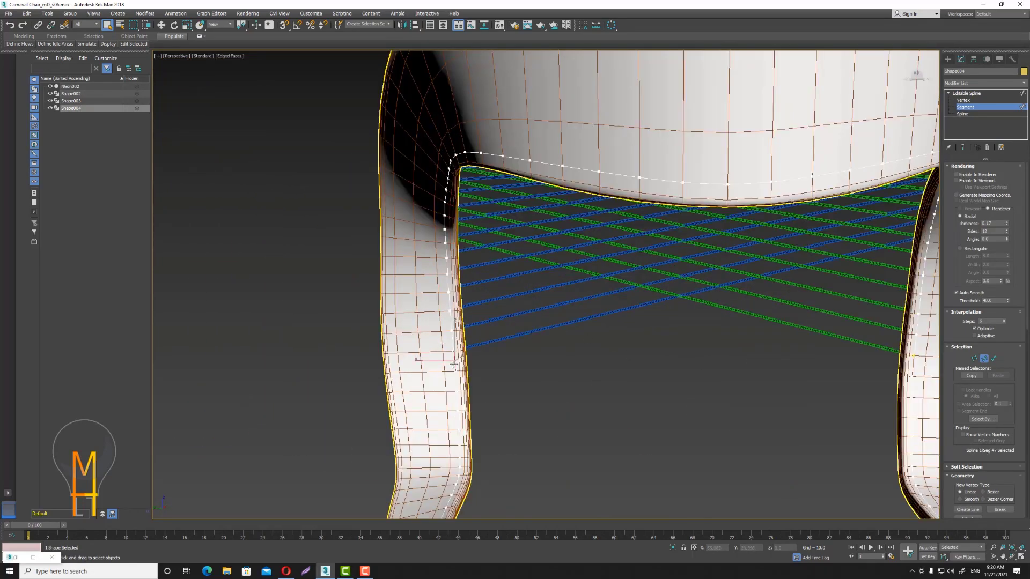
middle_drag(453, 365, 468, 285)
click(469, 285)
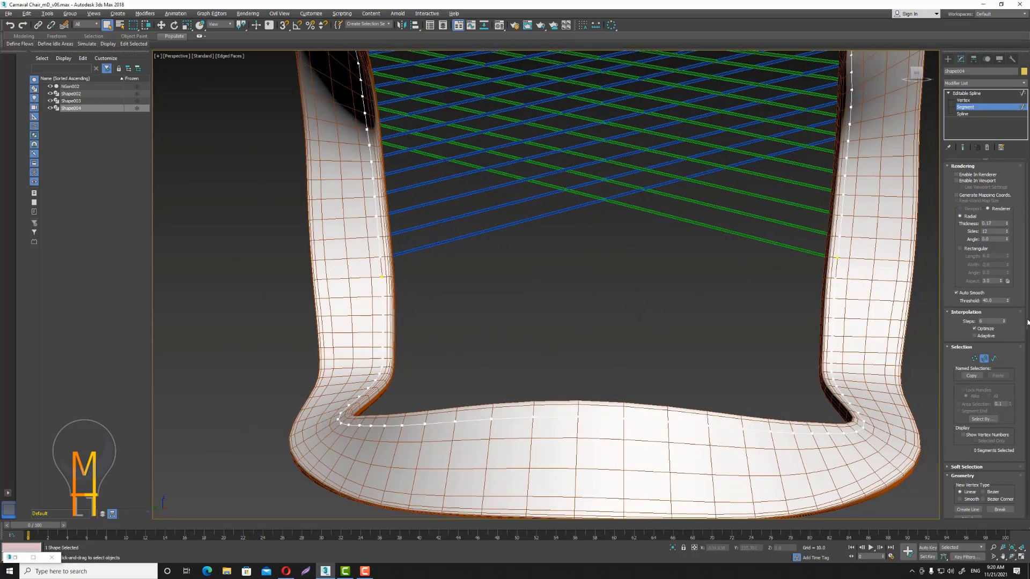
Select the piping curve at Spline level, then return to Segment level.
click(994, 359)
alt+middle_drag(860, 429, 726, 368)
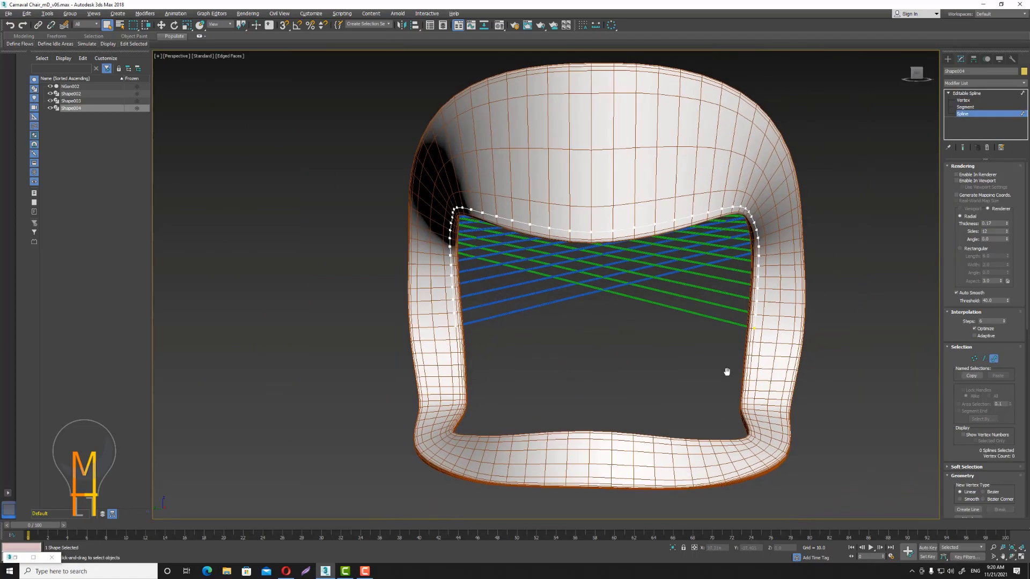
scroll(776, 323, up, 3)
scroll(634, 322, up, 2)
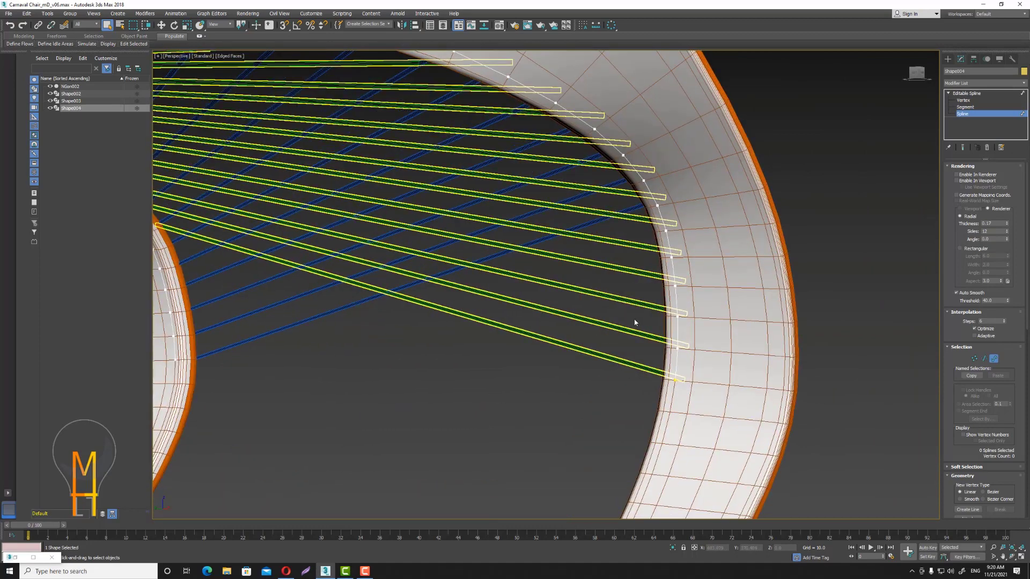
click(679, 333)
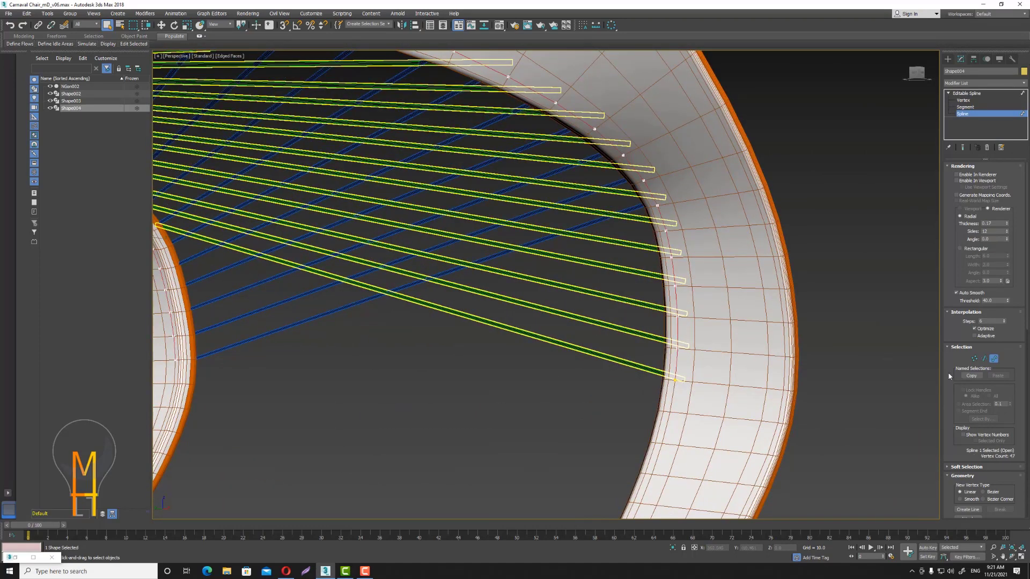
click(974, 358)
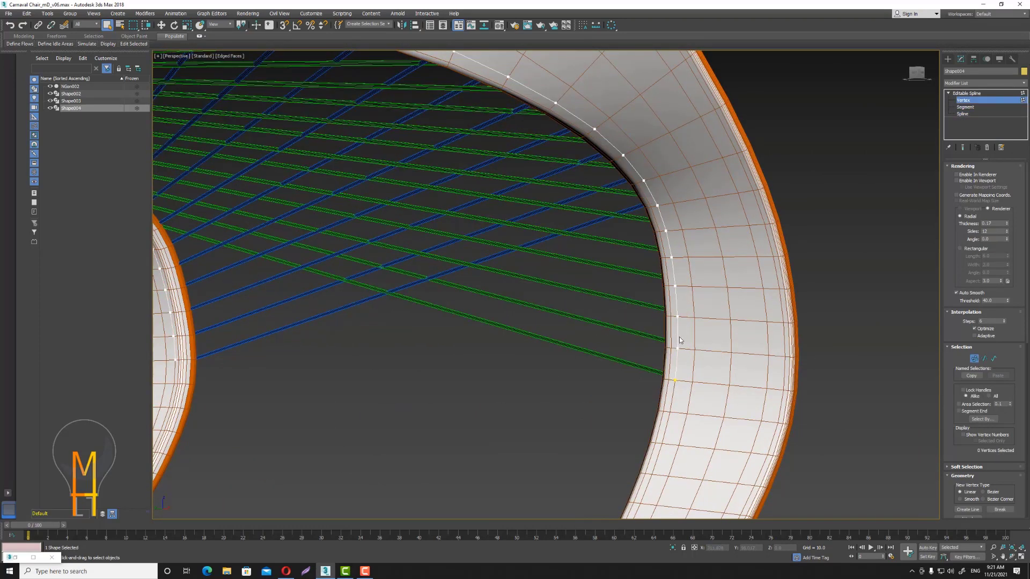
click(984, 359)
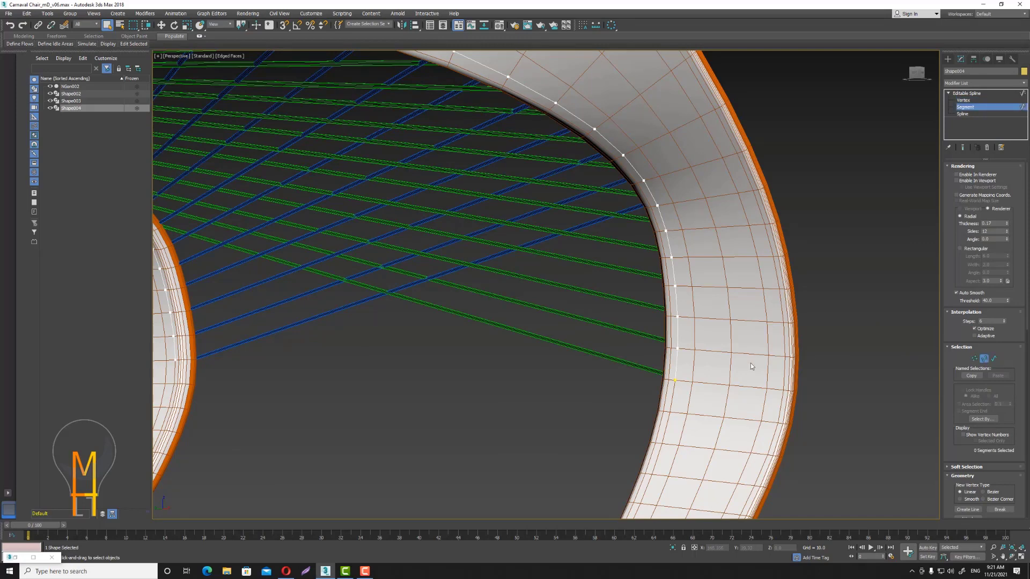
Check a piping segment in wireframe, then cut a gap in the curve.
key(F3)
click(677, 331)
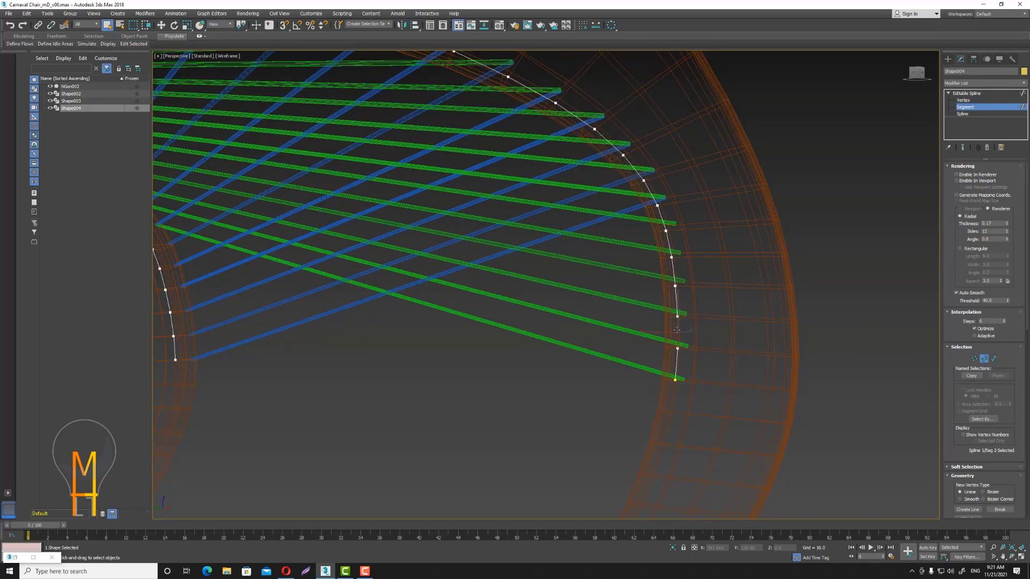
key(F3)
click(678, 330)
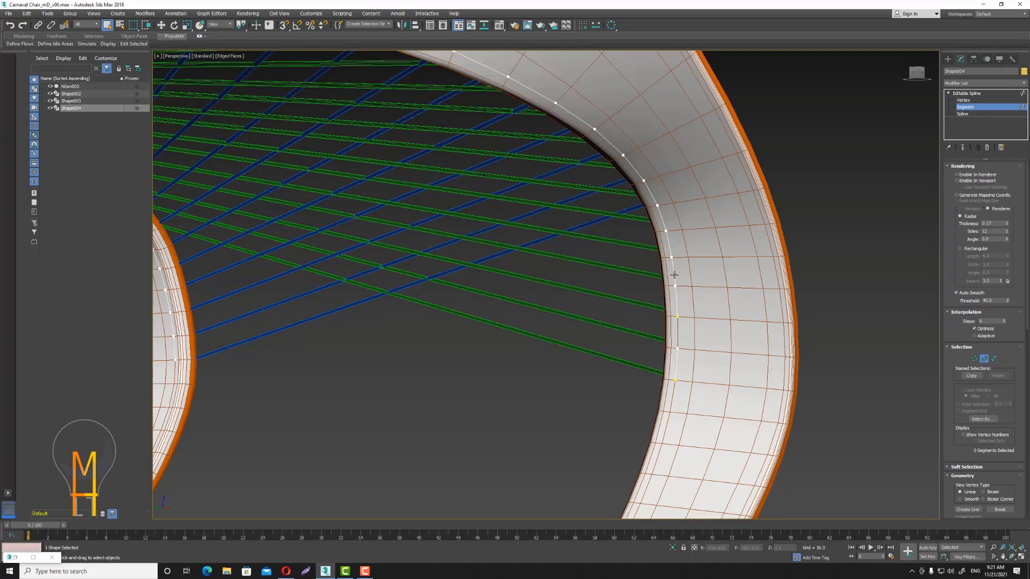
click(674, 275)
Delete alternate piping segments along the front and side of the seat edge.
click(631, 166)
click(585, 121)
key(Delete)
mouse_move(495, 190)
alt+middle_down()
mouse_move(621, 336)
mouse_move(673, 243)
alt+middle_up()
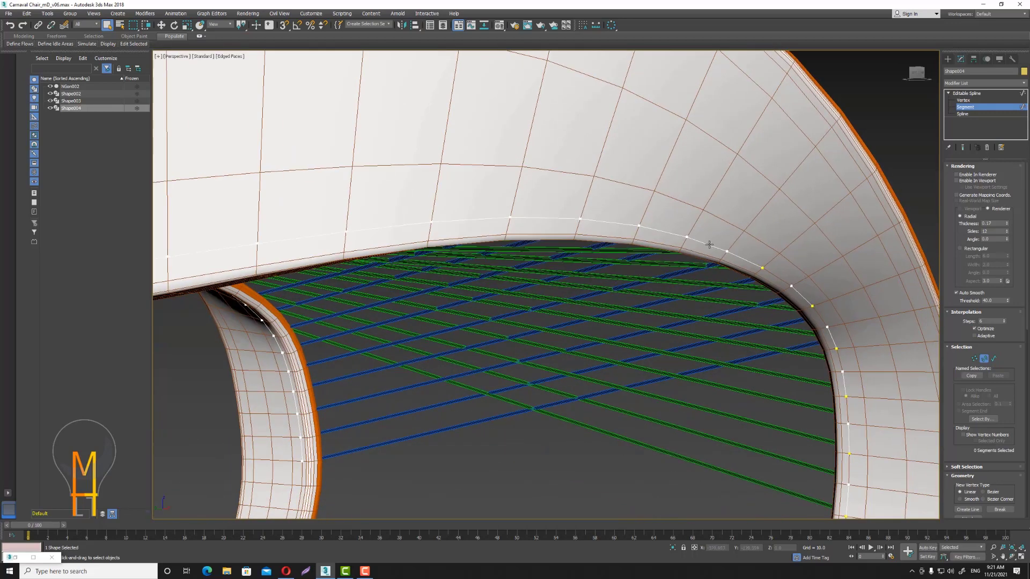
click(686, 236)
click(601, 222)
mouse_move(482, 219)
alt+middle_down()
mouse_move(663, 214)
mouse_move(654, 227)
alt+middle_up()
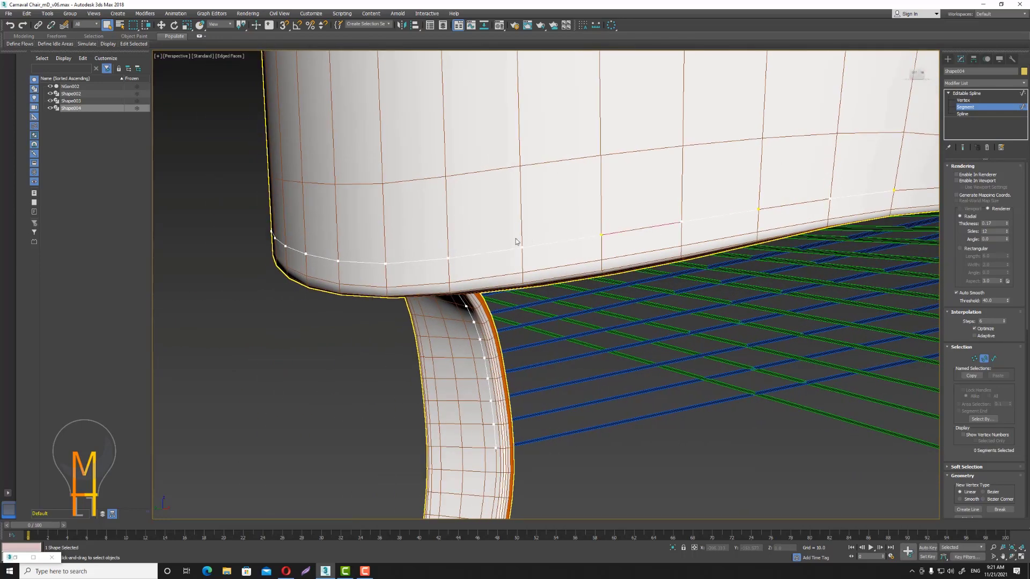
mouse_move(484, 262)
alt+middle_down()
mouse_move(544, 259)
mouse_move(528, 252)
mouse_move(558, 277)
alt+middle_up()
click(813, 286)
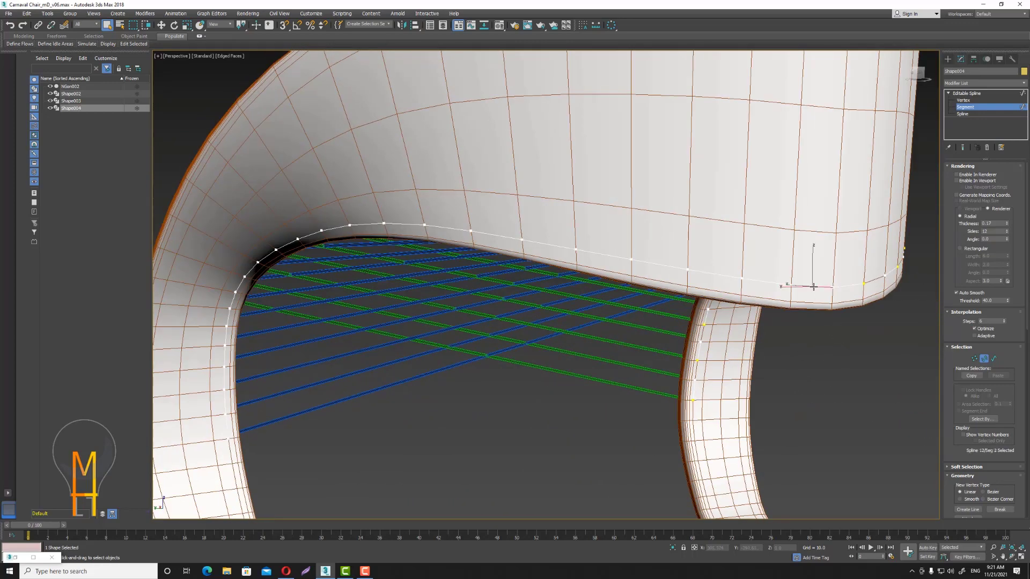
key(Delete)
click(731, 276)
key(Delete)
click(609, 255)
key(Delete)
click(415, 224)
key(Delete)
Delete the remaining alternate piping segments underneath the seat to complete the dashes.
alt+middle_drag(410, 238, 443, 222)
alt+middle_drag(437, 360, 351, 203)
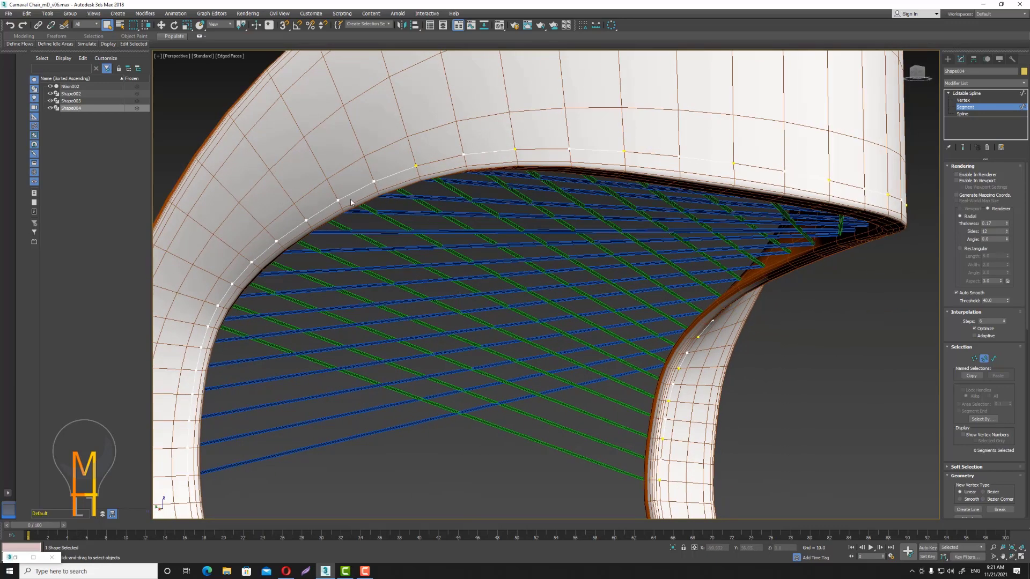
click(351, 194)
key(Delete)
click(298, 227)
key(Delete)
click(241, 276)
key(Delete)
click(210, 320)
key(Delete)
click(197, 358)
key(Delete)
click(191, 408)
key(Delete)
scroll(310, 405, down, 4)
mouse_move(457, 322)
alt+middle_down()
mouse_move(393, 333)
mouse_move(424, 332)
alt+middle_up()
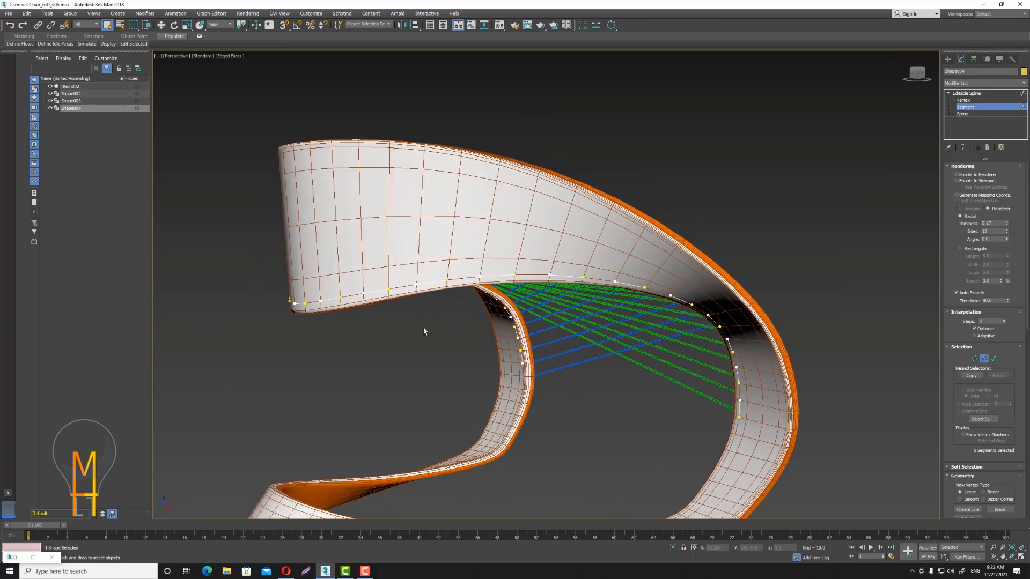
Exit segment mode and enable the piping in both renderer and viewport.
click(985, 360)
click(956, 174)
click(956, 180)
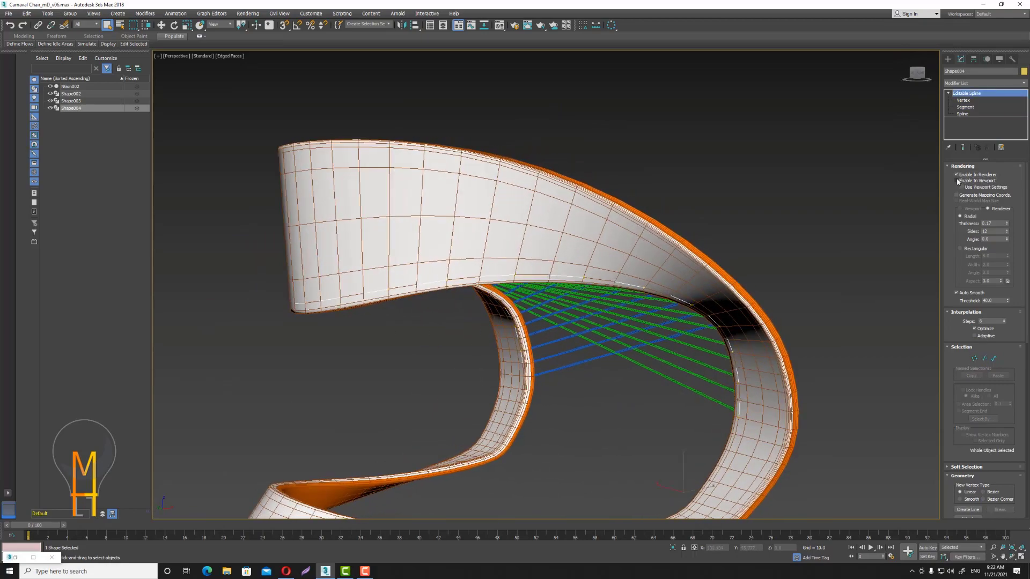
mouse_move(890, 260)
alt+middle_down()
mouse_move(809, 266)
mouse_move(802, 278)
alt+middle_up()
key(z)
scroll(643, 304, up, 3)
Select the green webbing strands Shape003 from a front three-quarter view.
mouse_move(643, 304)
alt+middle_down()
mouse_move(730, 269)
mouse_move(789, 284)
mouse_move(706, 292)
alt+middle_up()
scroll(643, 308, up, 3)
scroll(647, 306, down, 3)
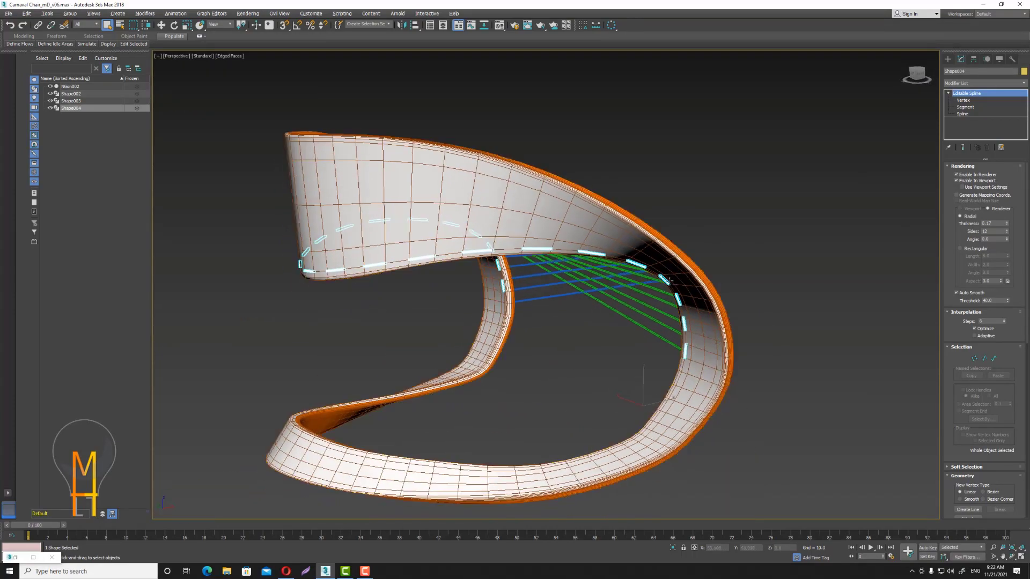
mouse_move(647, 305)
alt+middle_down()
mouse_move(747, 287)
mouse_move(686, 329)
alt+middle_up()
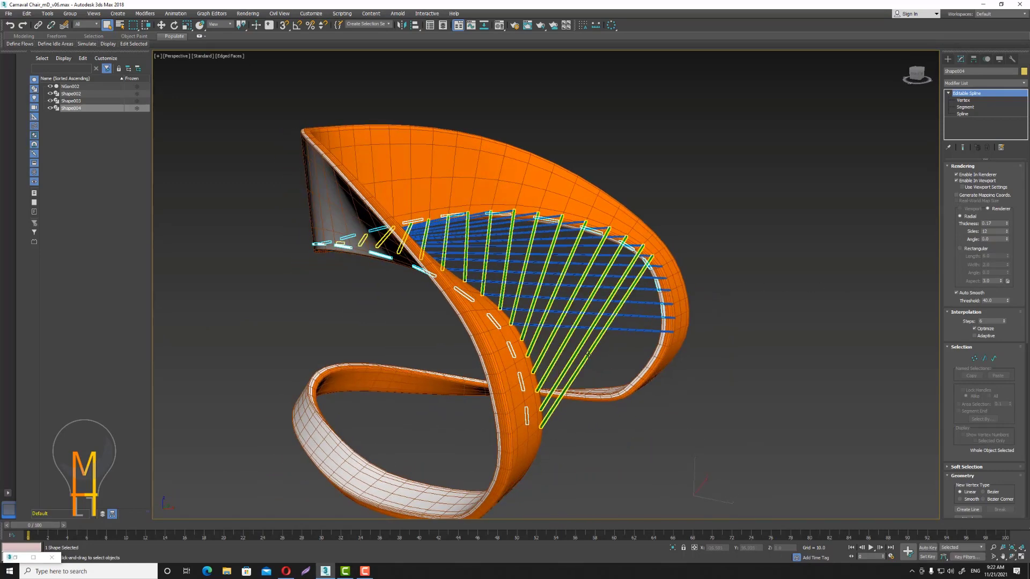
click(589, 354)
scroll(1005, 350, down, 3)
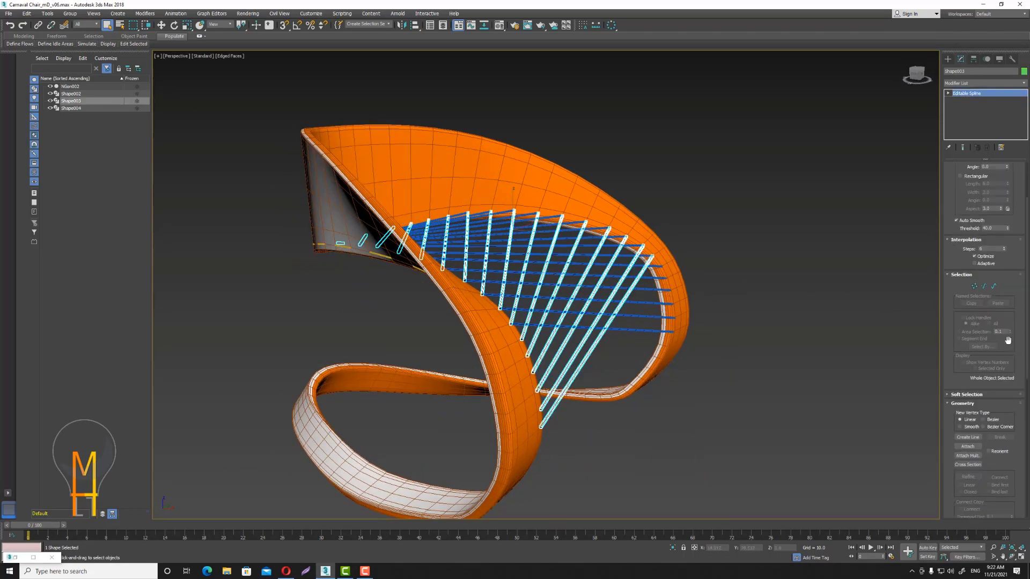
Attach Shape002 and Shape004 to Shape003, matching material to material IDs.
click(967, 447)
click(603, 333)
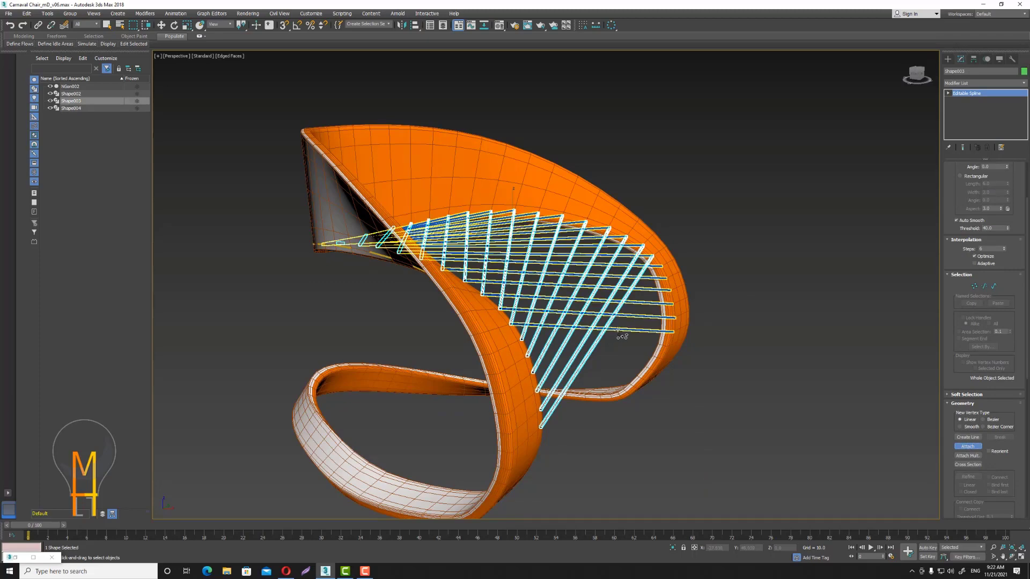
alt+middle_drag(592, 322, 518, 250)
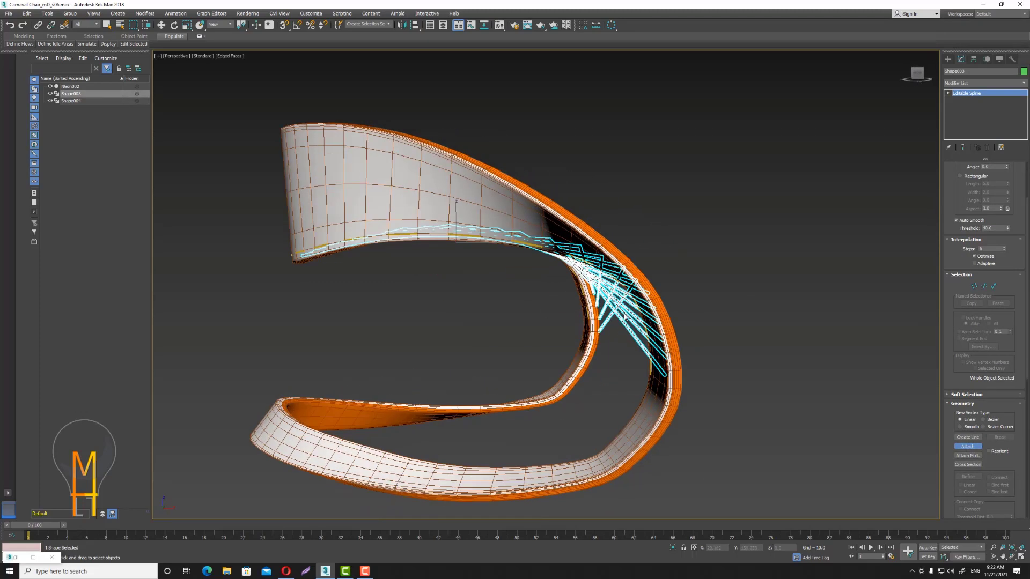
click(518, 251)
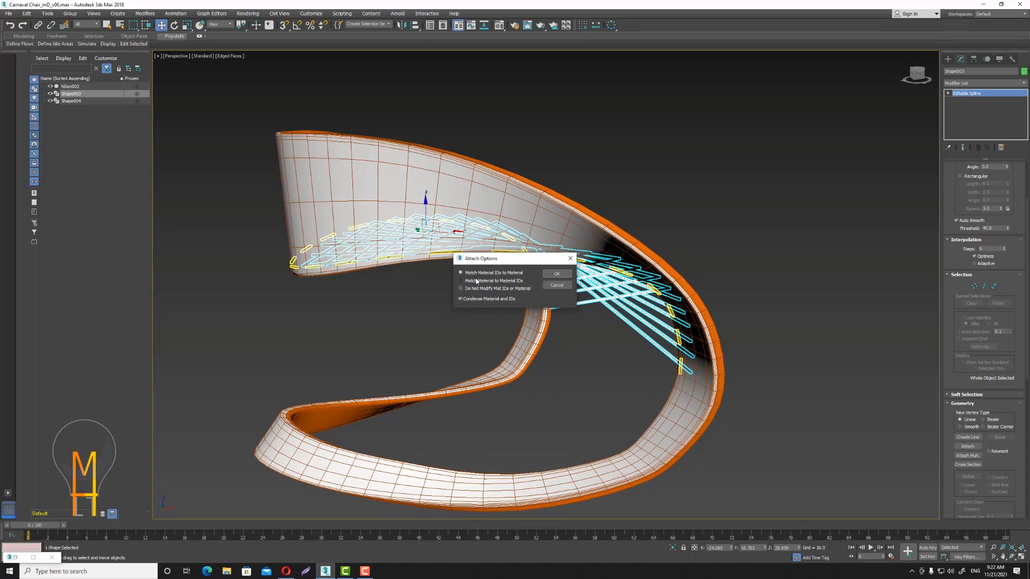
click(476, 281)
click(556, 274)
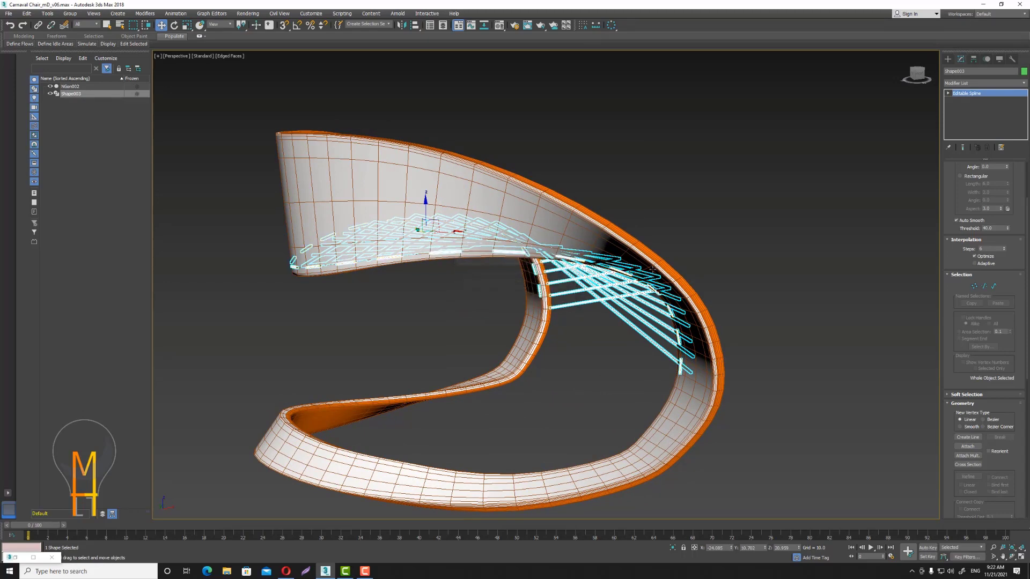
alt+middle_drag(557, 273, 726, 264)
click(801, 243)
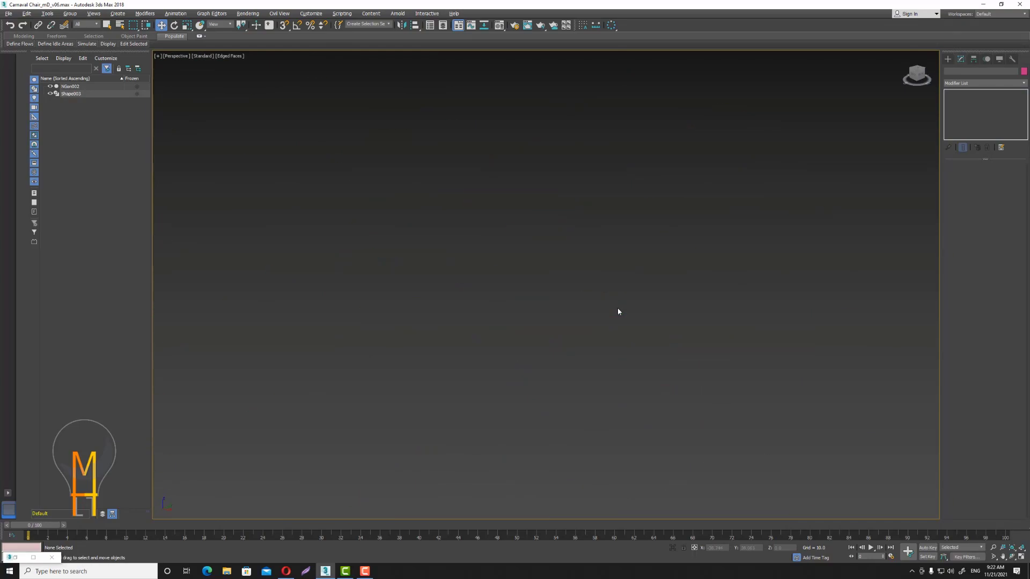
Turn off edged faces and thicken the seat strings to 0.27.
middle_drag(617, 308, 617, 308)
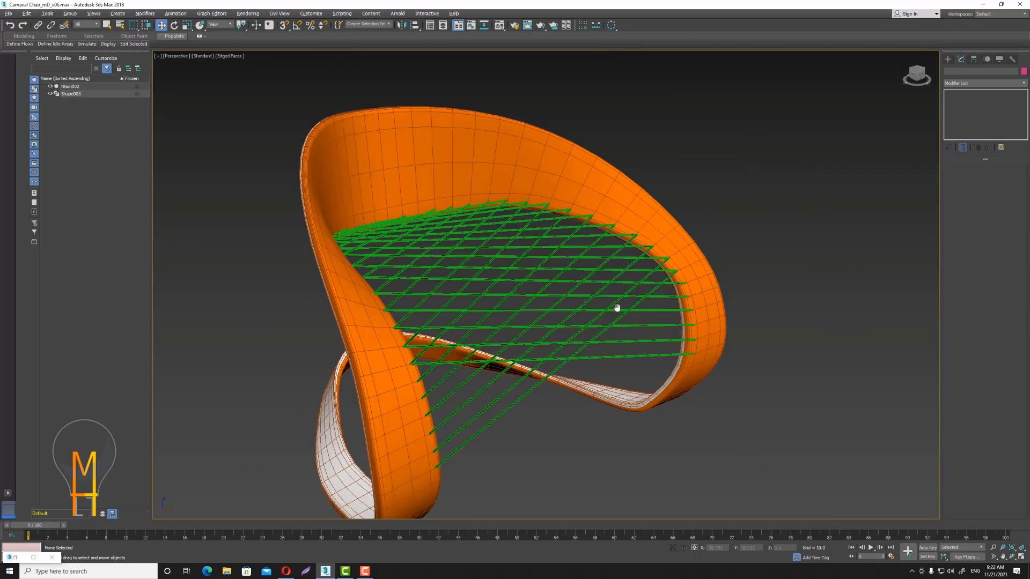
key(F4)
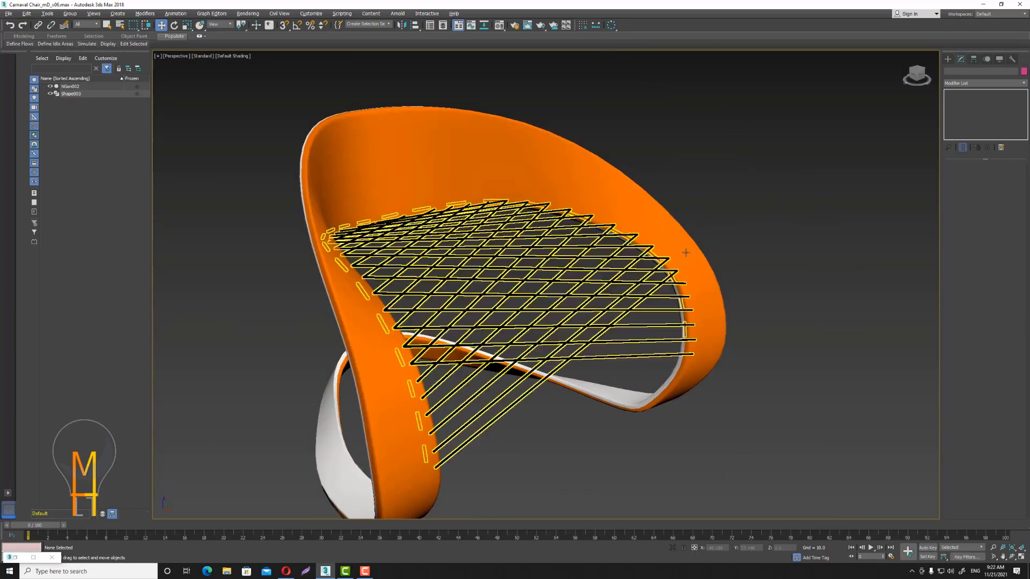
click(638, 311)
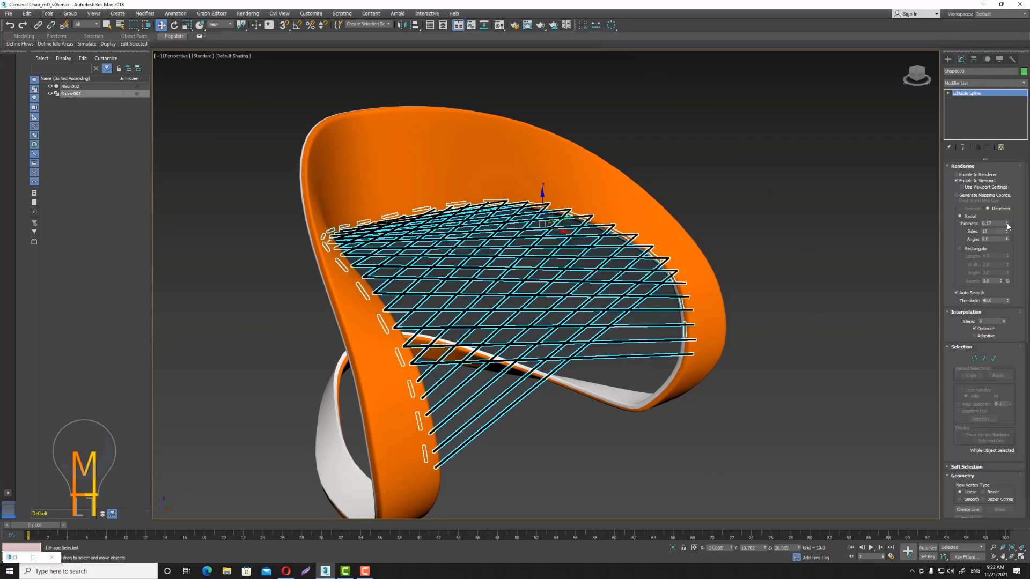
drag(1006, 224, 1003, 218)
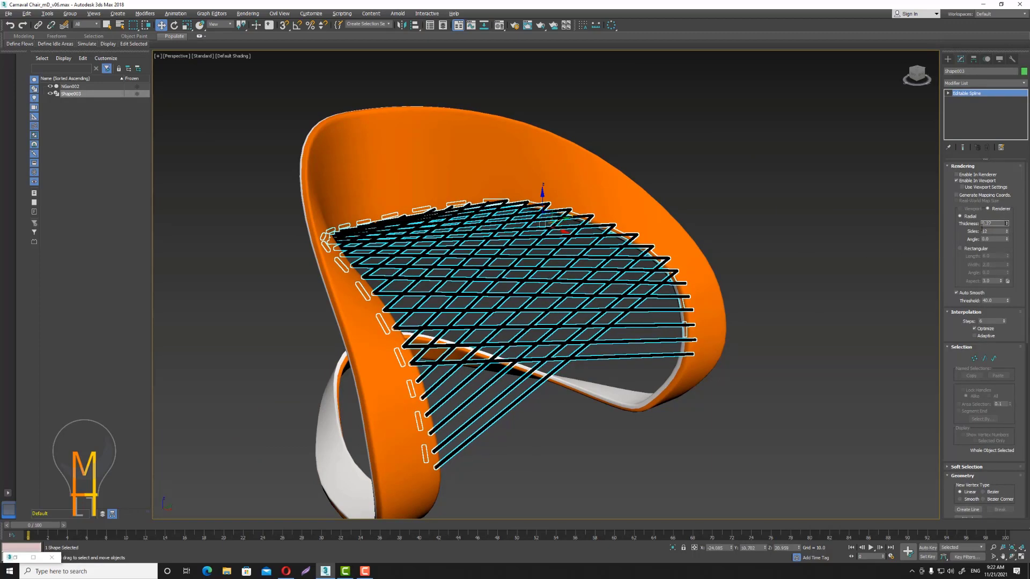
click(815, 291)
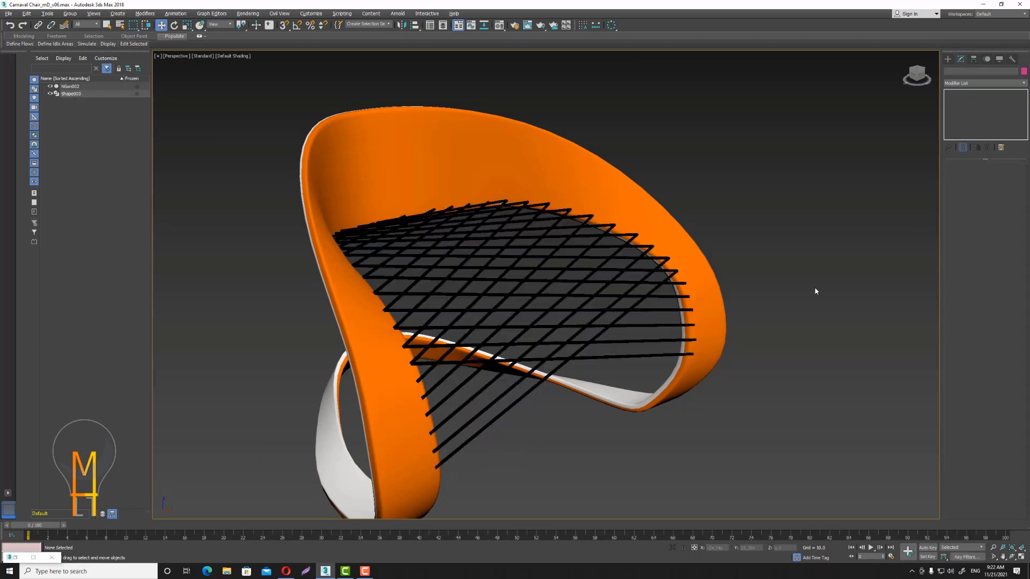
click(584, 328)
Give the black material a specular level of 13 and a new diffuse colour.
click(499, 26)
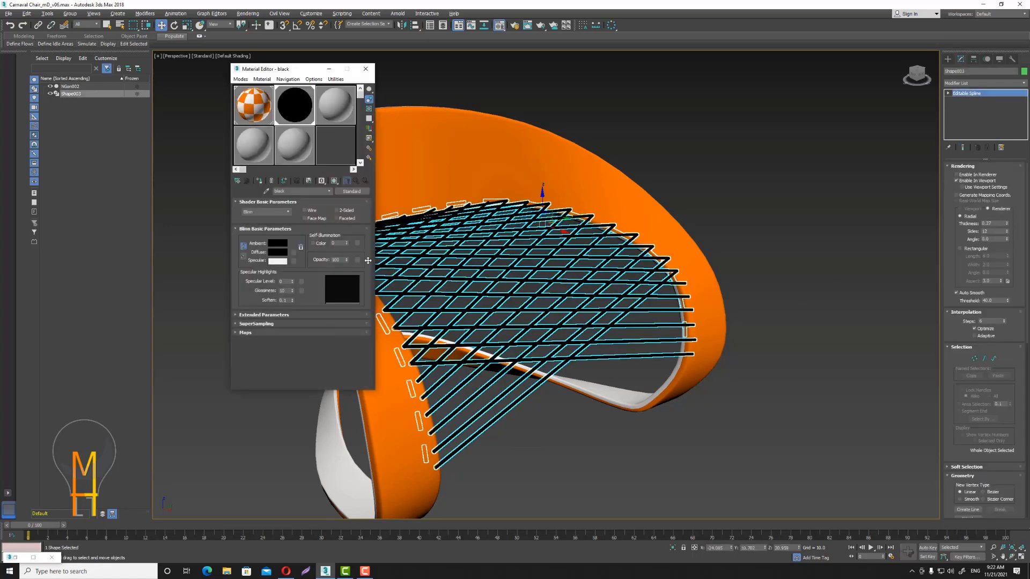
click(277, 252)
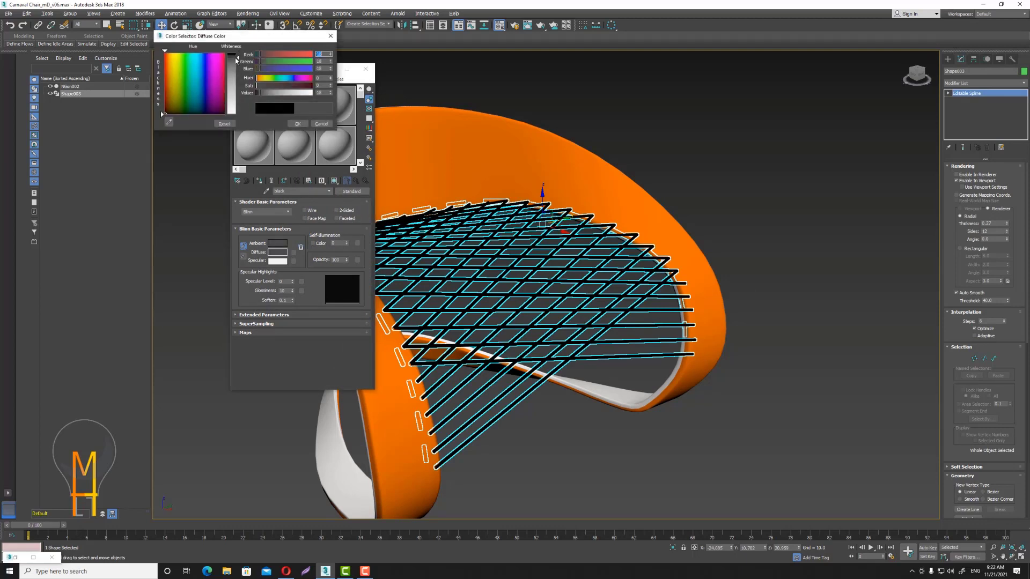
click(298, 124)
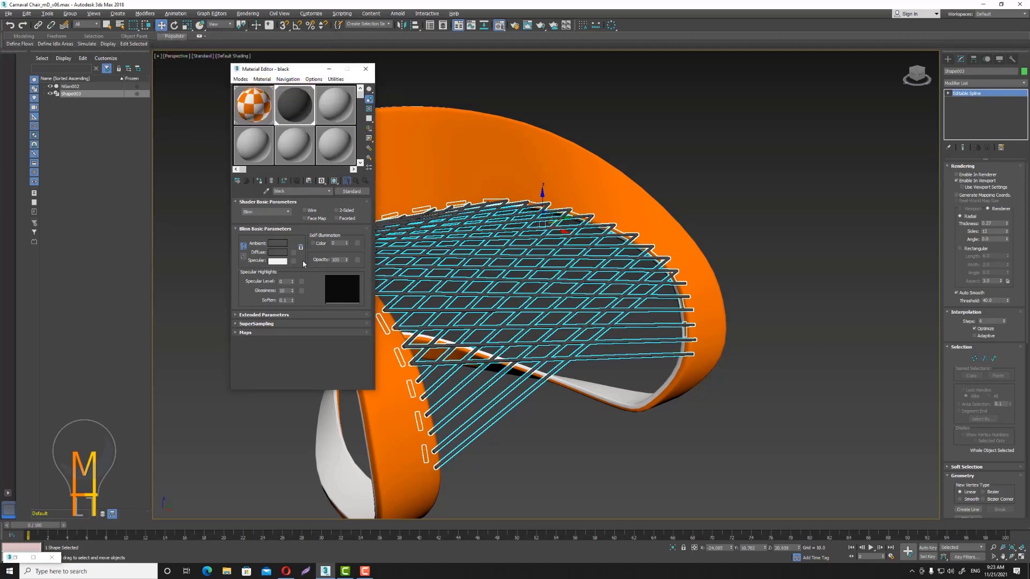
drag(293, 283, 292, 276)
click(760, 259)
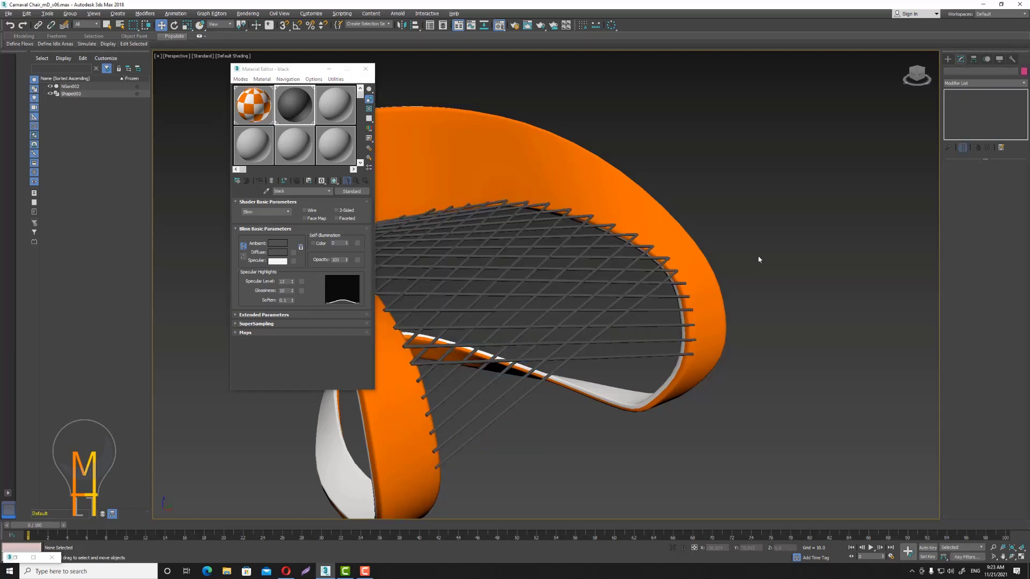
click(278, 251)
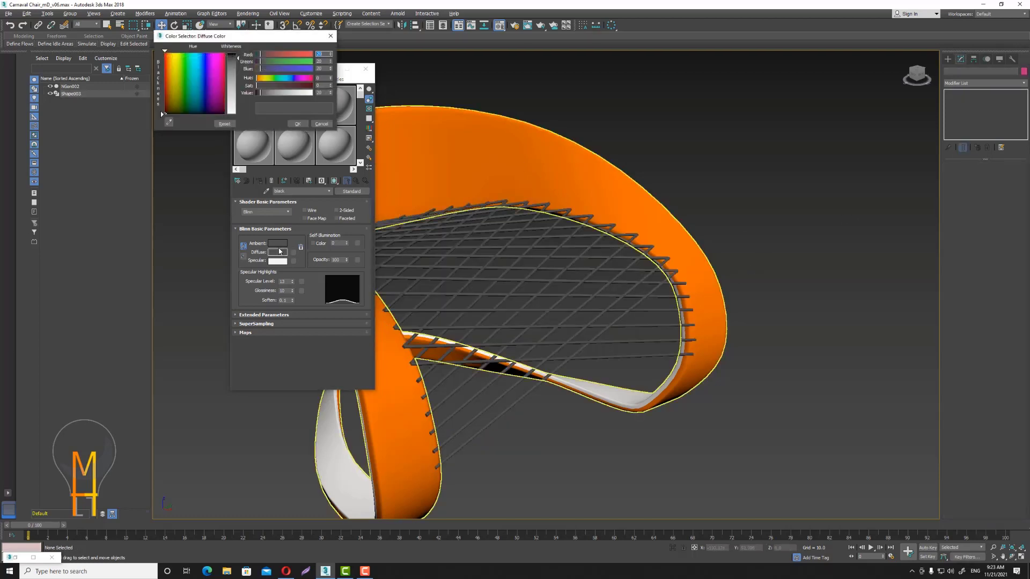
click(297, 123)
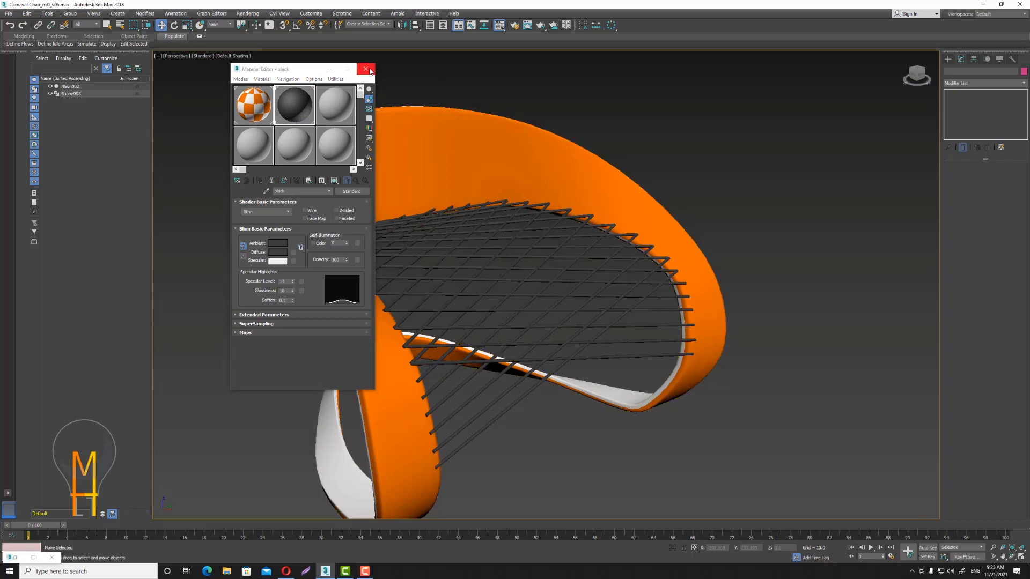
click(475, 157)
Turn on edged faces, close the Material Editor, and colour the seat strings grey.
key(F4)
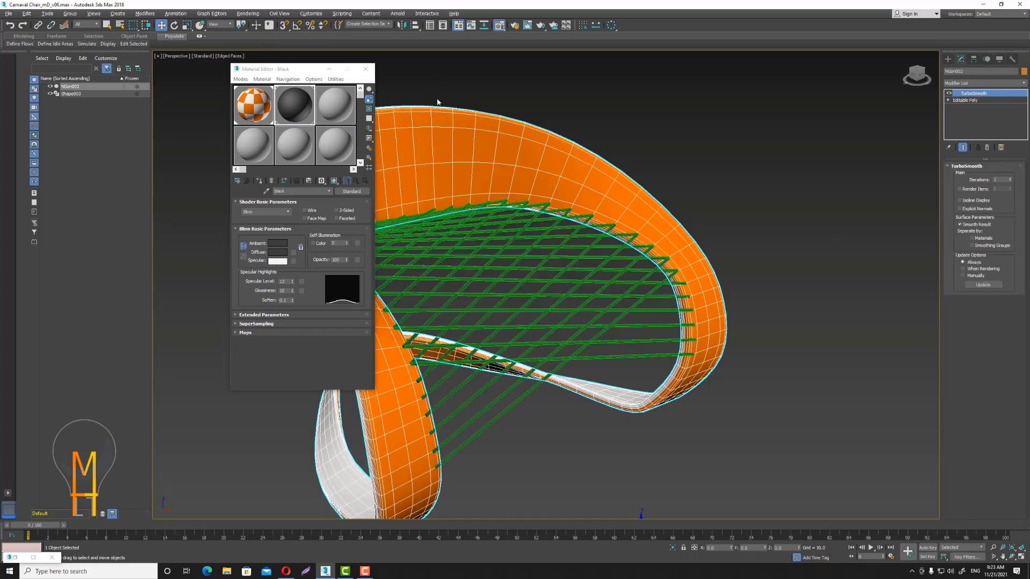
click(365, 68)
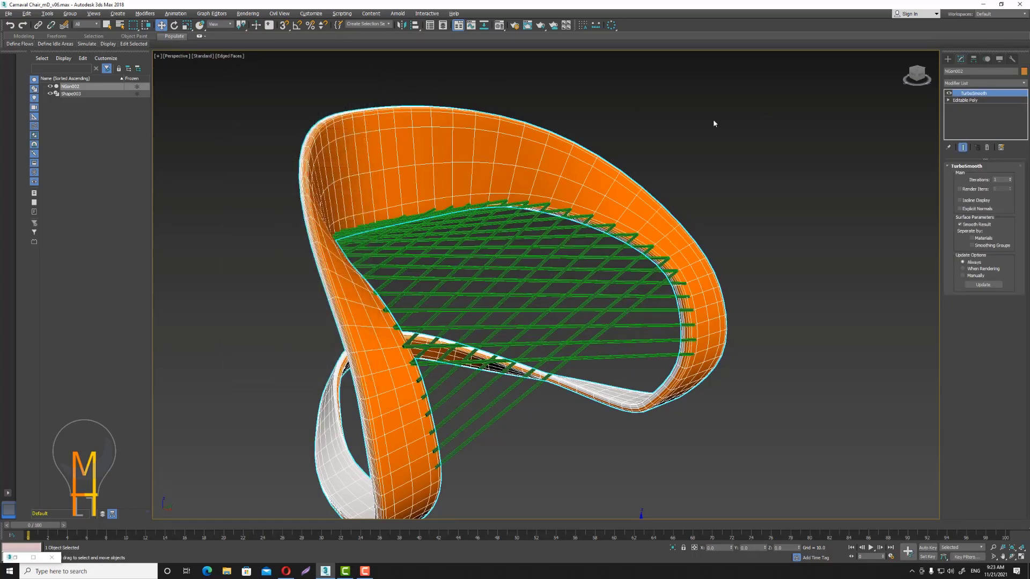
click(642, 295)
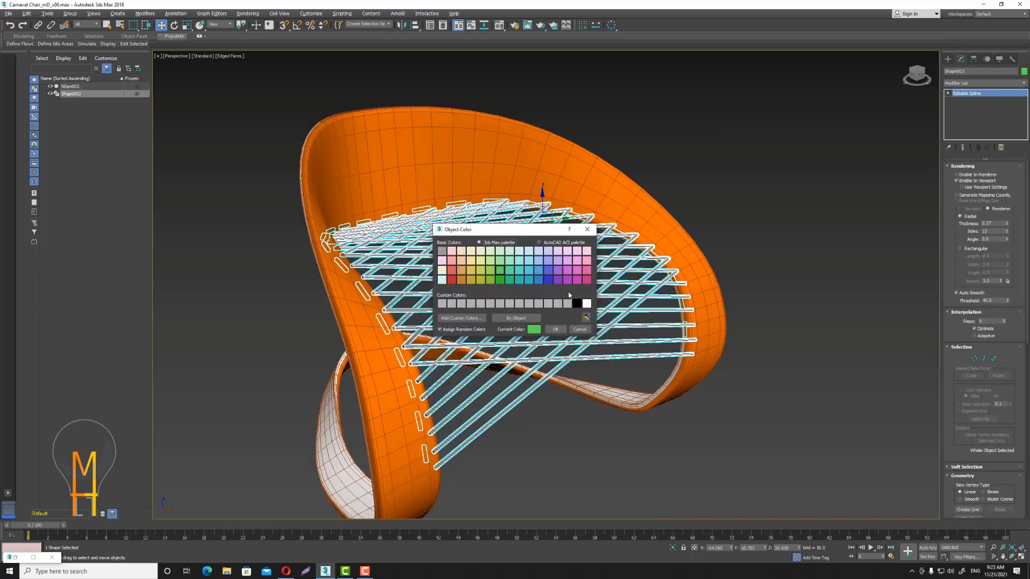
click(567, 303)
click(555, 330)
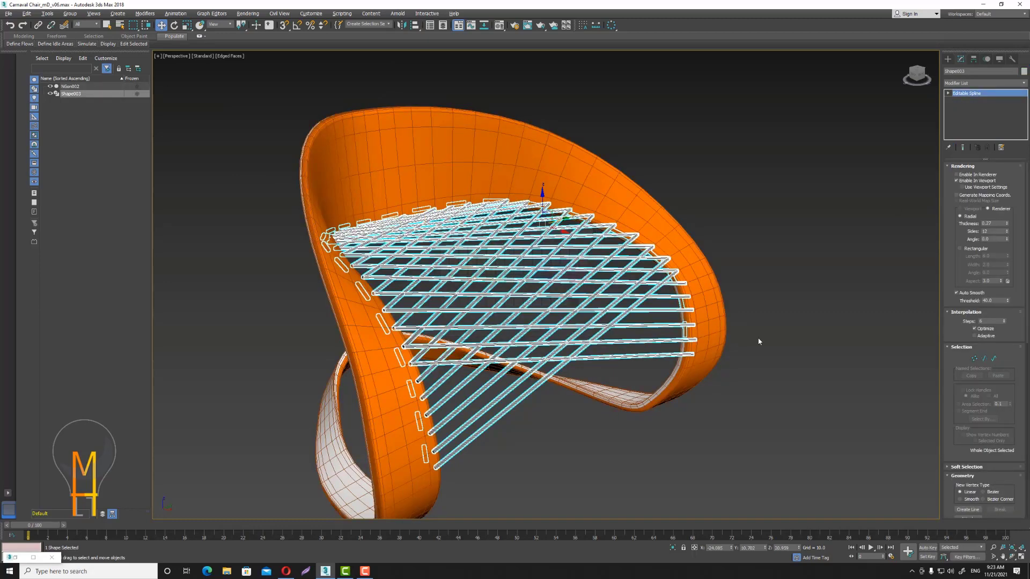
click(758, 339)
Switch to the four-viewport layout, recentre the Left view, and restore the reference image.
scroll(770, 316, down, 3)
scroll(770, 317, down, 2)
click(1020, 553)
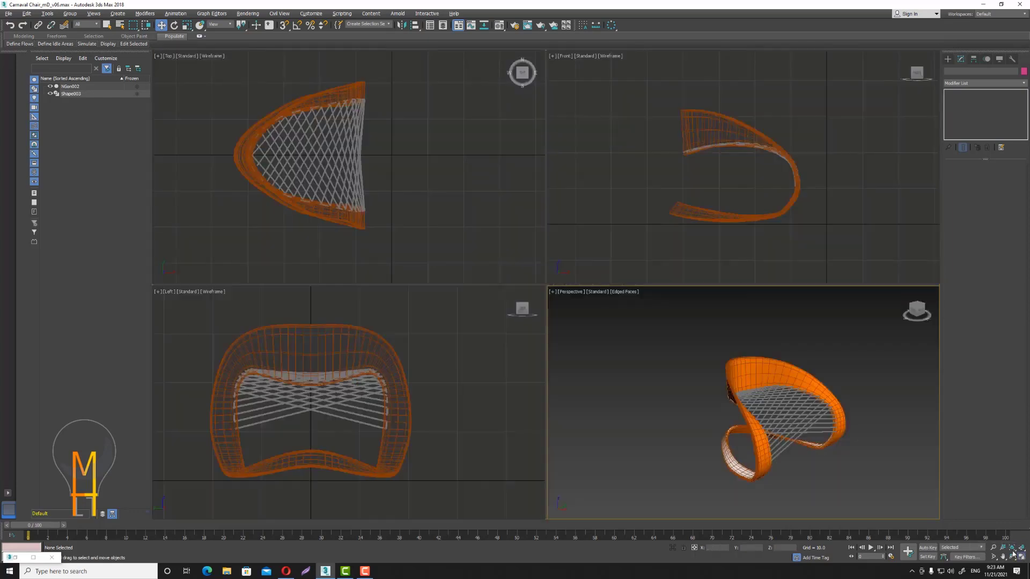
click(721, 415)
mouse_move(873, 392)
alt+middle_down()
mouse_move(896, 391)
mouse_move(793, 407)
mouse_move(809, 394)
alt+middle_up()
click(885, 389)
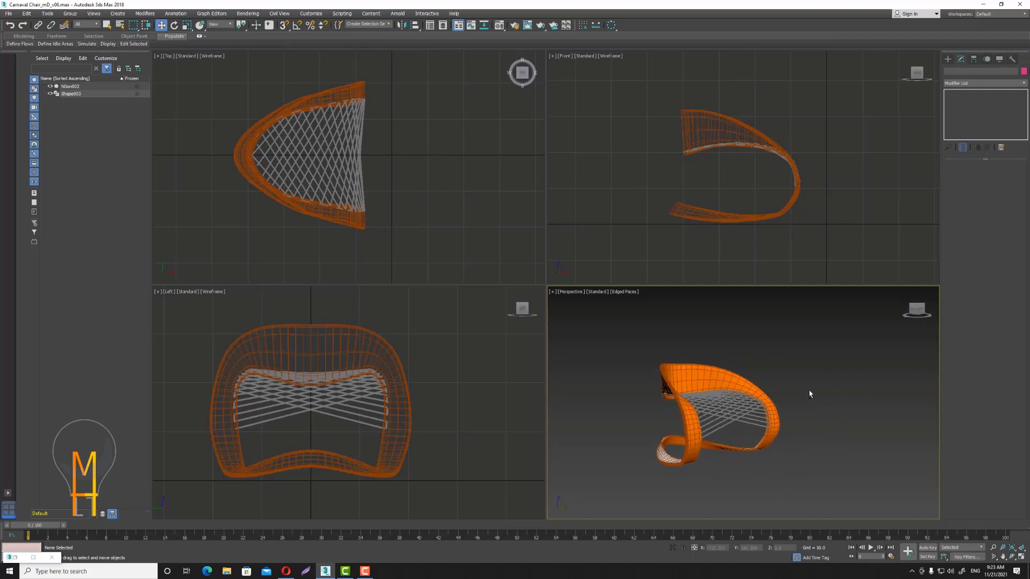
click(377, 476)
mouse_move(377, 476)
middle_down()
mouse_move(416, 476)
mouse_move(397, 477)
middle_up()
click(465, 477)
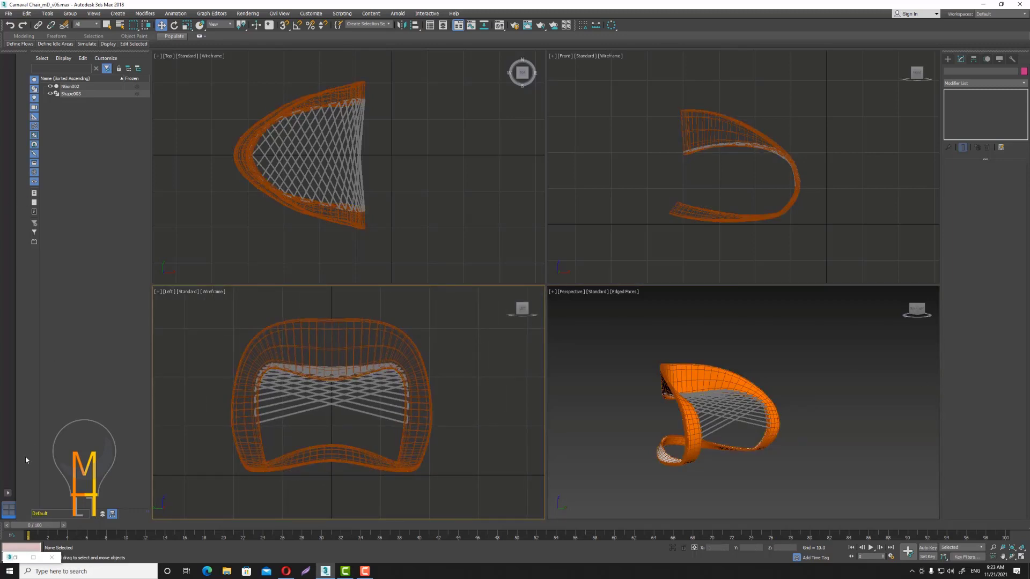
click(33, 558)
Shrink and raise the reference image, compare it with the reoriented Perspective view, then minimize it.
click(1000, 4)
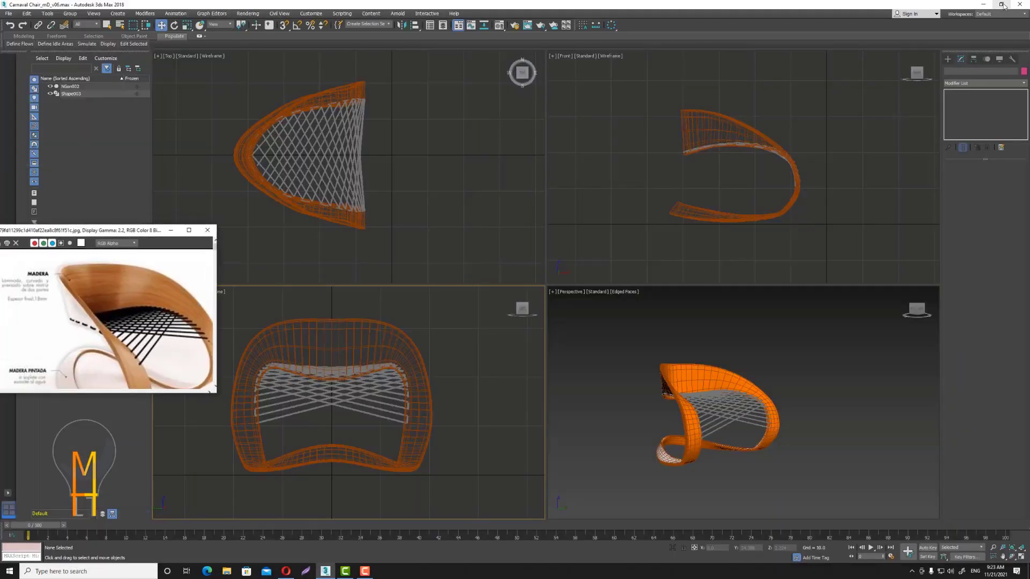
drag(154, 239, 295, 157)
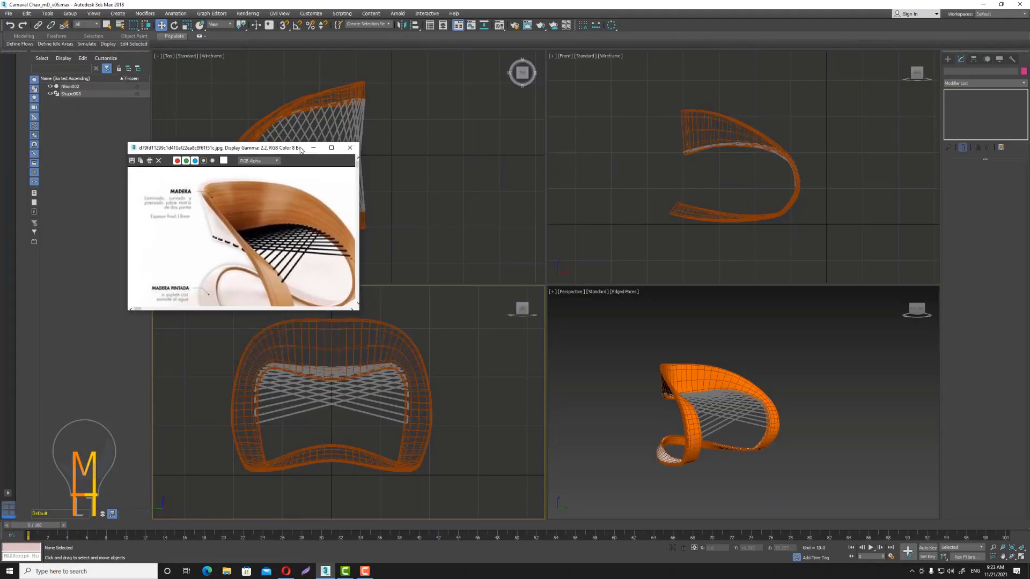
scroll(253, 249, down, 3)
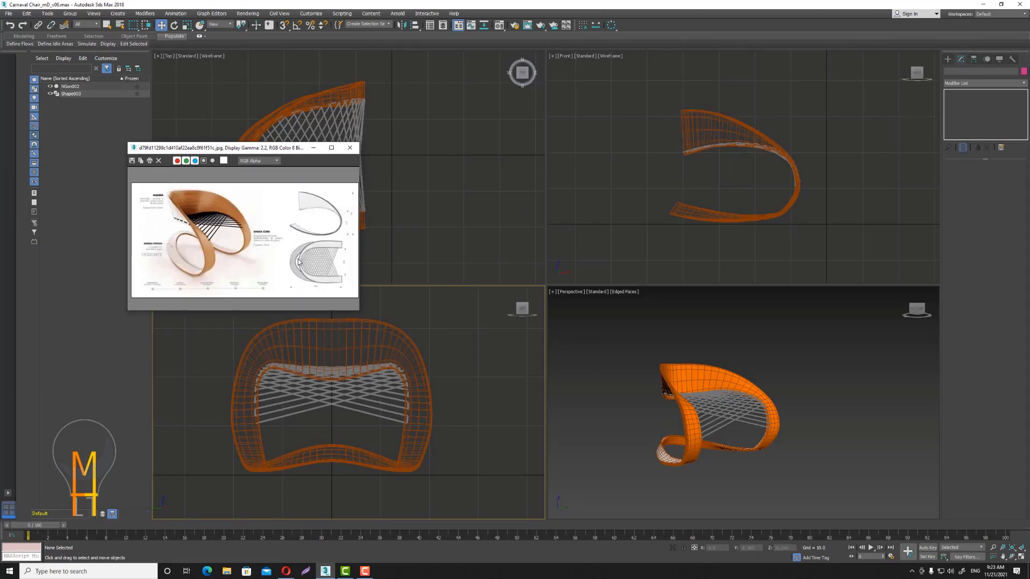
click(1008, 556)
drag(718, 424, 749, 409)
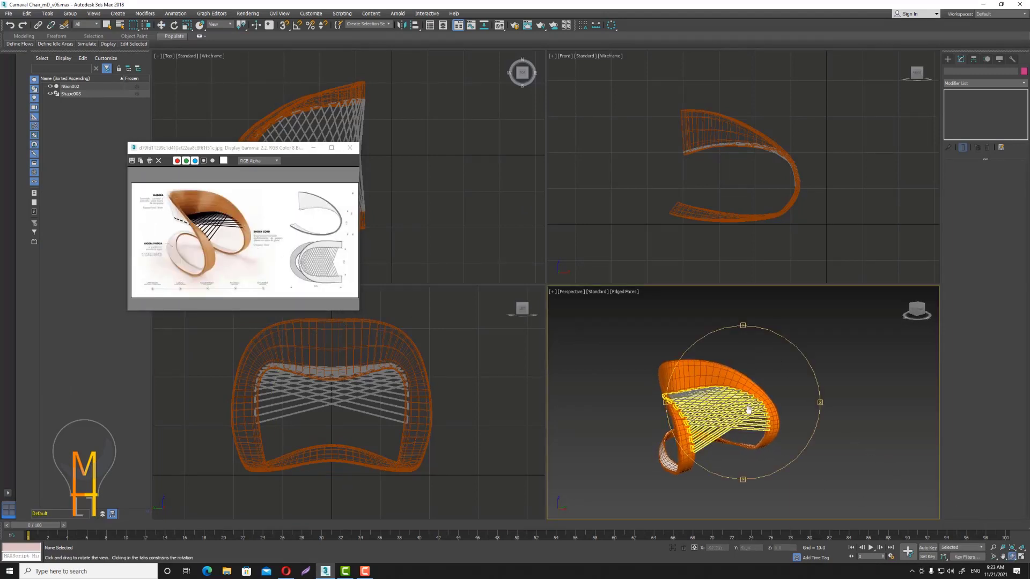
key(w)
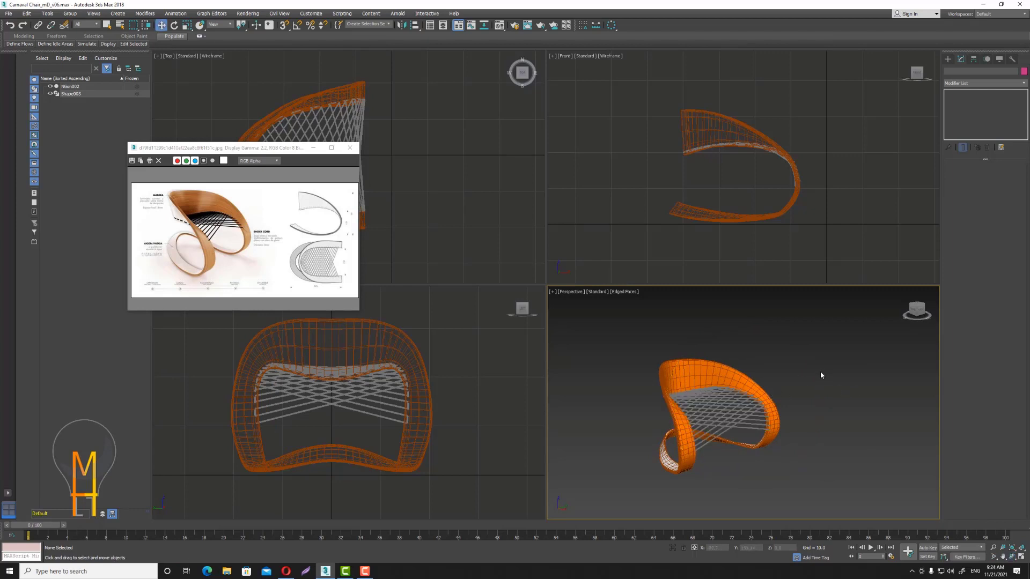
middle_drag(820, 375, 828, 363)
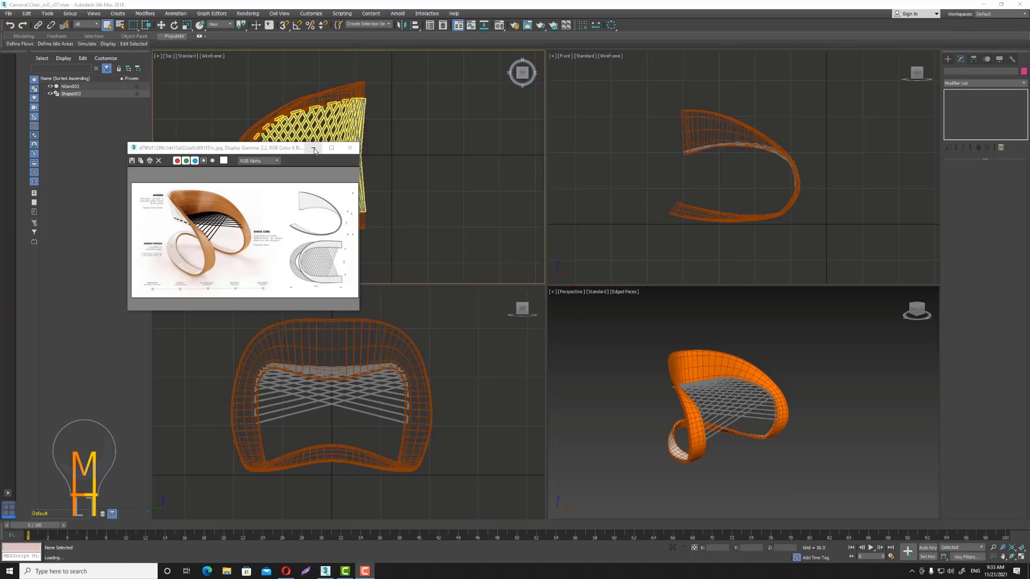
click(314, 150)
Select the NGon002 chair frame and delete its TurboSmooth modifier.
click(704, 367)
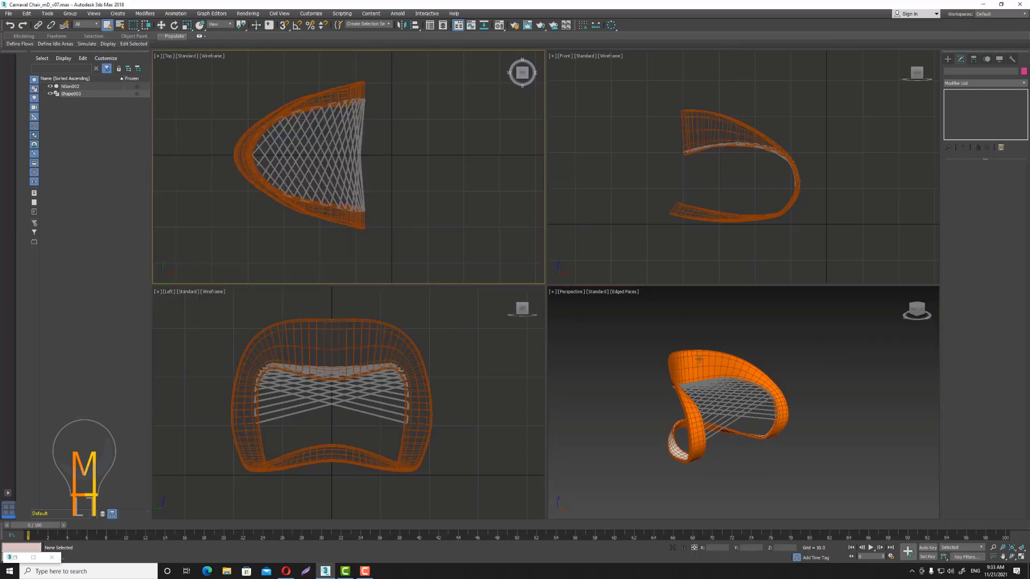
scroll(704, 368, up, 3)
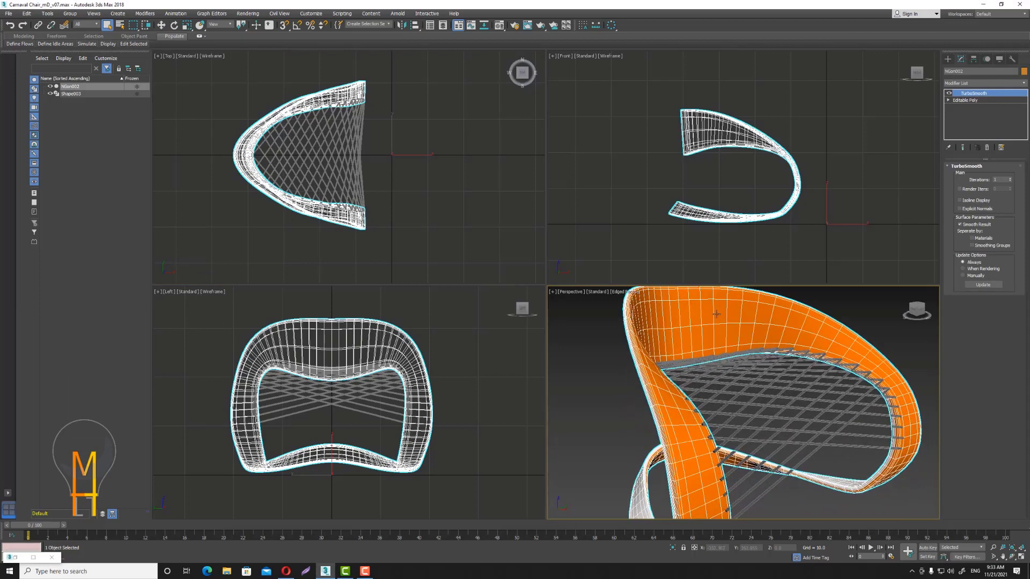
scroll(713, 319, down, 1)
click(988, 148)
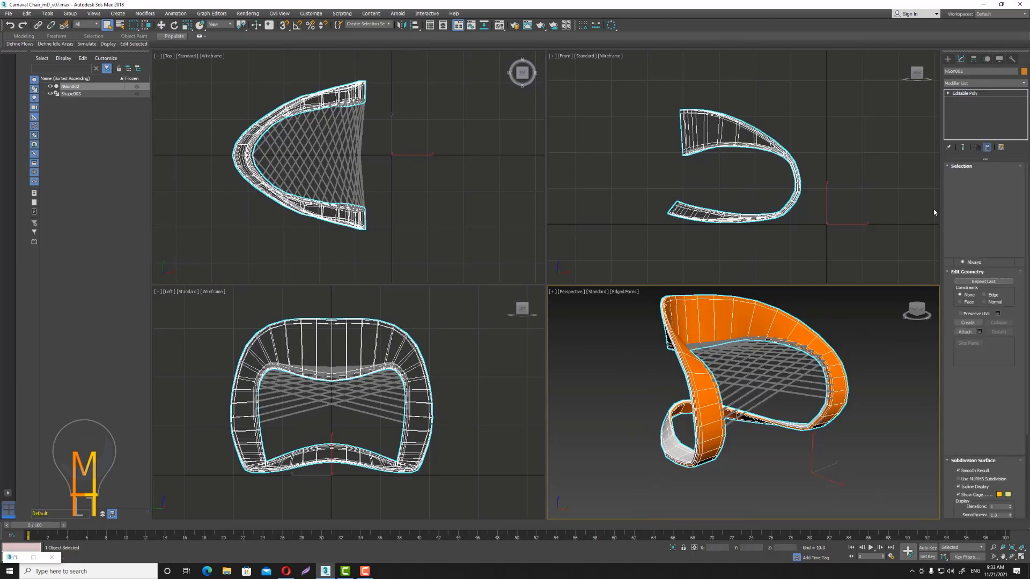
scroll(743, 402, up, 4)
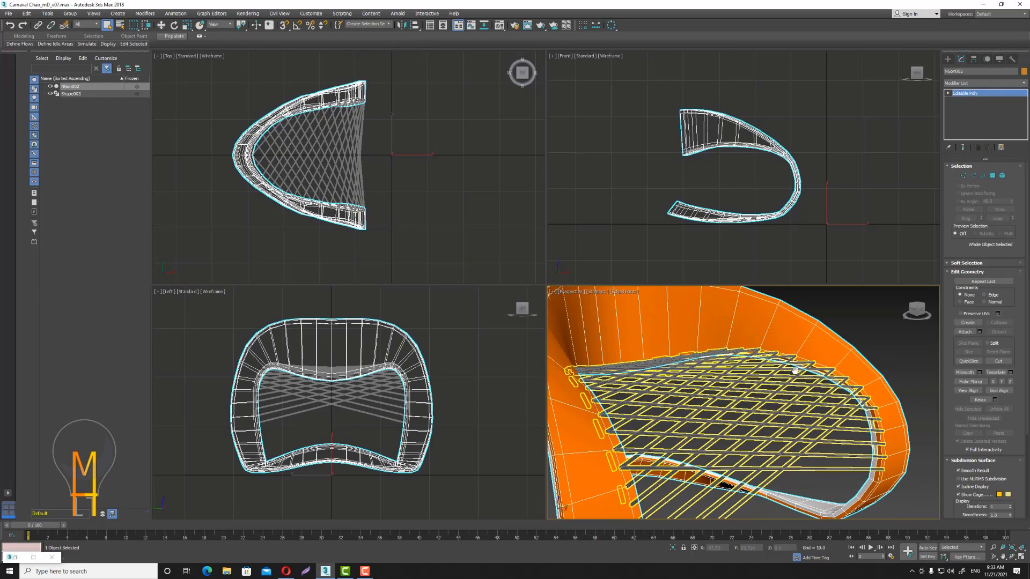
Maximize Perspective, add an Unwrap UVW modifier to the frame, and isolate it.
click(1021, 559)
click(993, 547)
drag(563, 205, 563, 230)
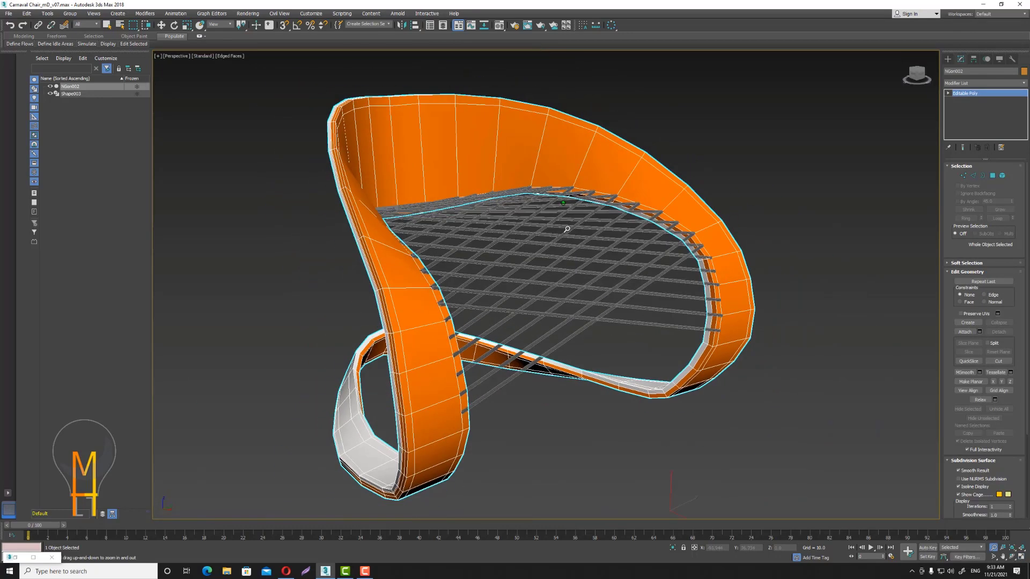
key(q)
click(986, 83)
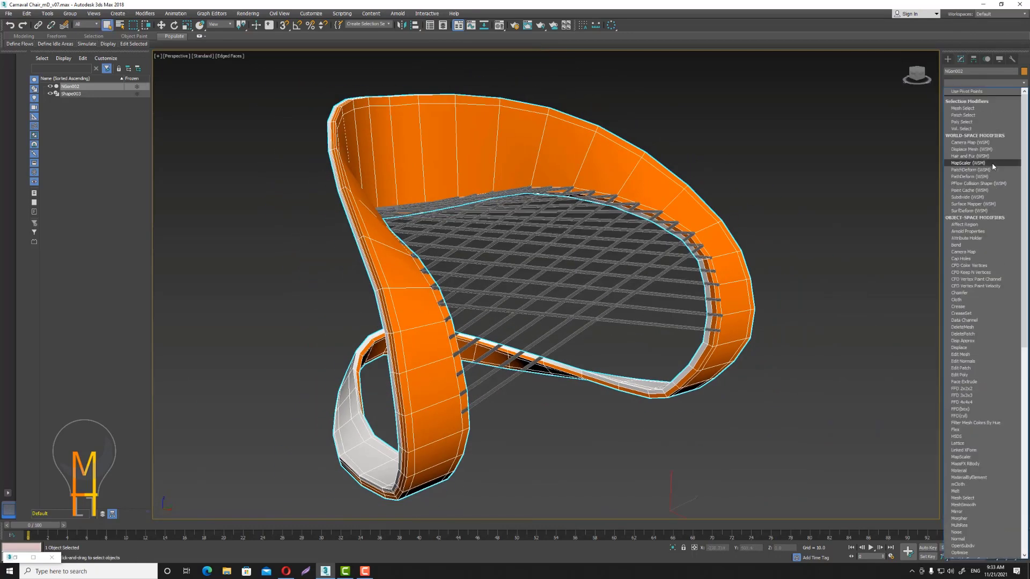
scroll(992, 165, down, 3)
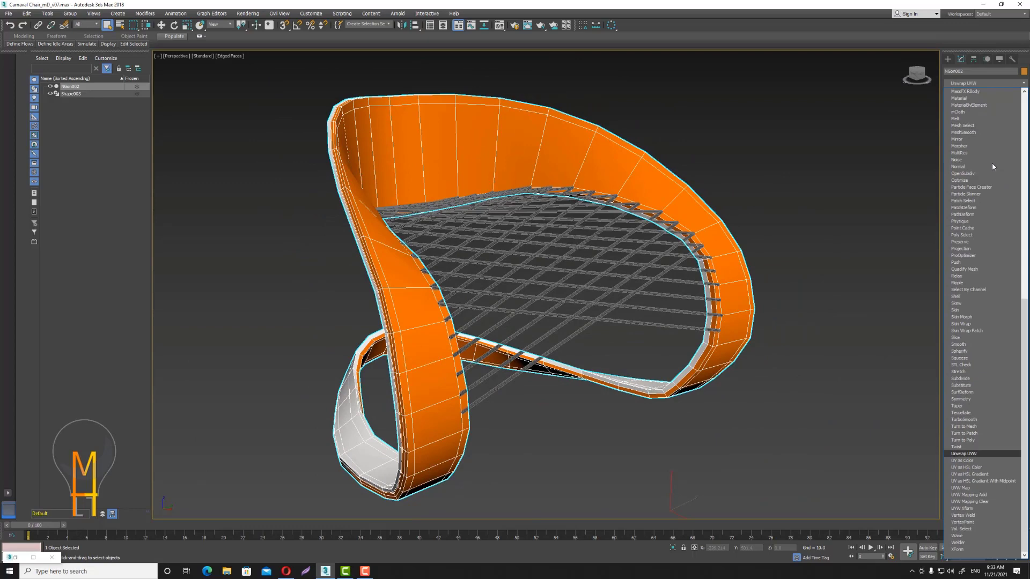
click(973, 454)
alt+middle_drag(850, 335, 685, 229)
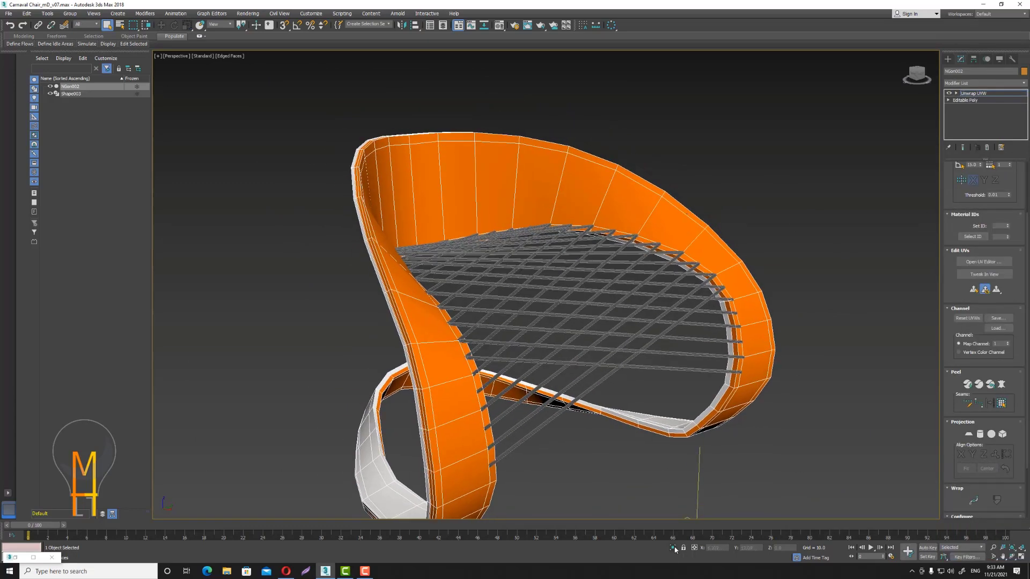
click(673, 548)
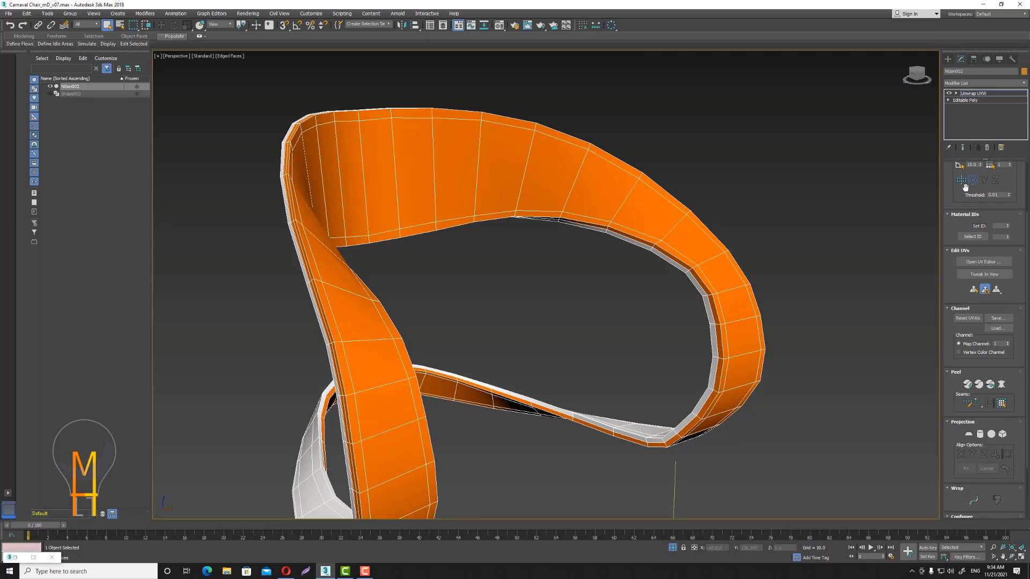
Delete the Unwrap UVW modifier from the chair ribbon's stack.
scroll(345, 253, up, 2)
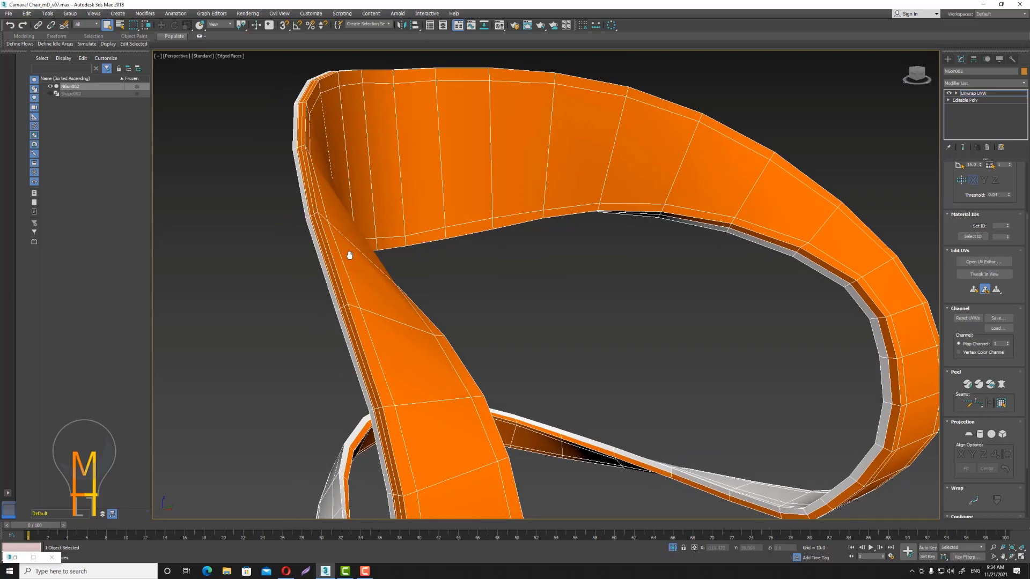
scroll(396, 202, up, 2)
middle_drag(395, 202, 408, 182)
scroll(408, 182, down, 2)
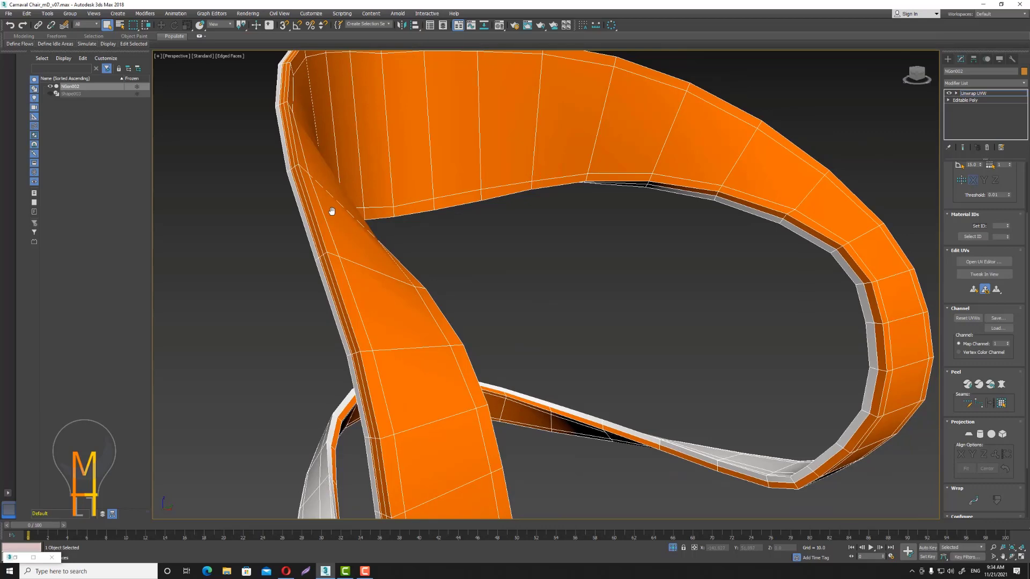
scroll(333, 211, down, 3)
scroll(300, 139, down, 2)
scroll(629, 245, up, 4)
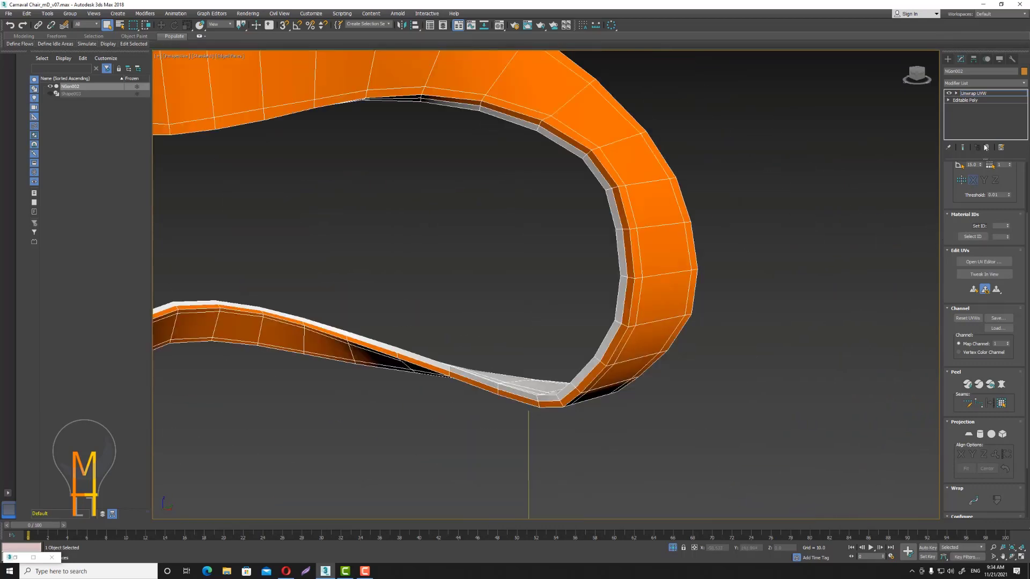
click(988, 148)
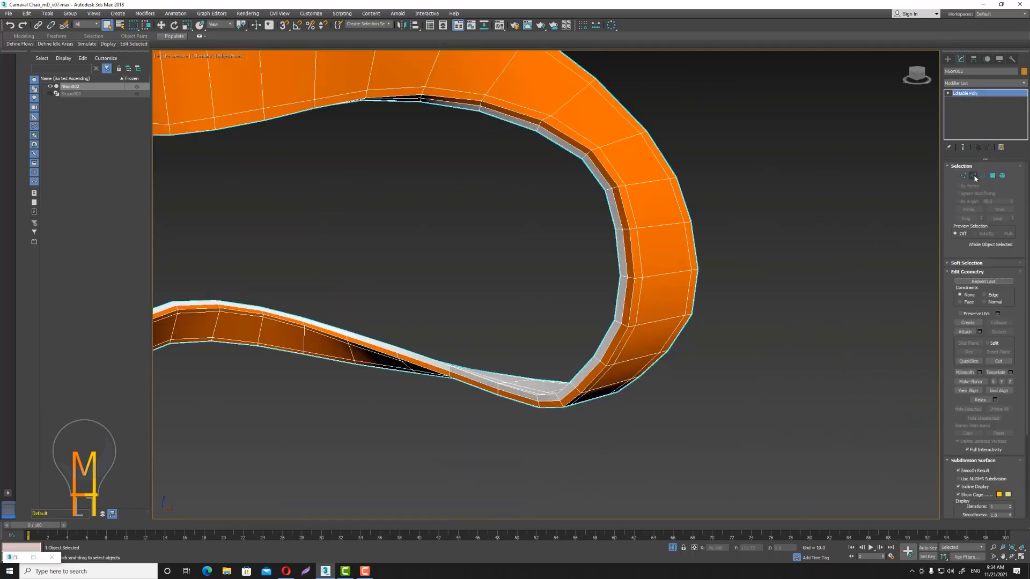
Chamfer the ribbon's rim edge loop by 0.329, then return to object level.
key(2)
scroll(629, 252, up, 3)
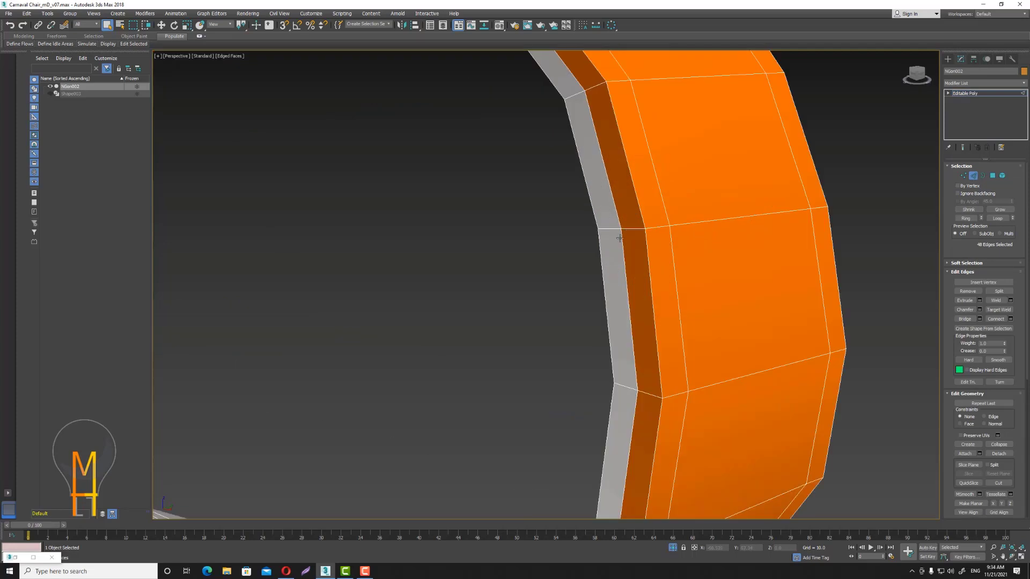
click(1001, 219)
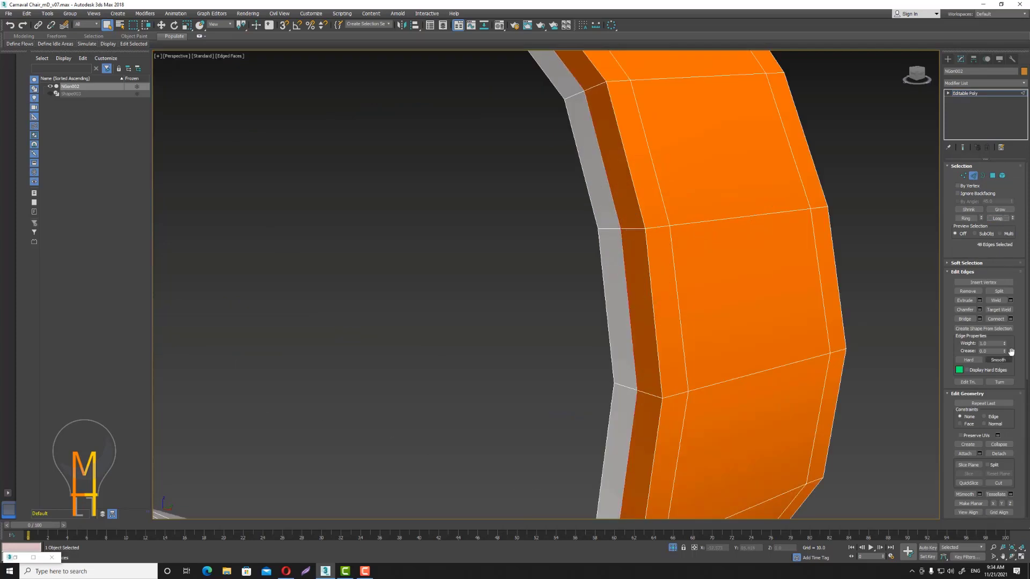
click(979, 310)
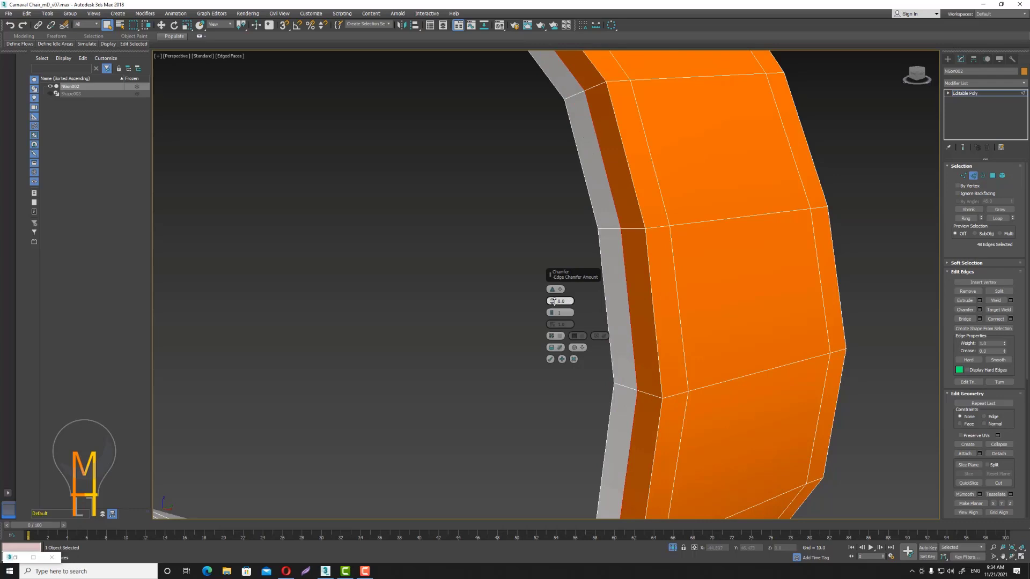
drag(554, 304, 569, 294)
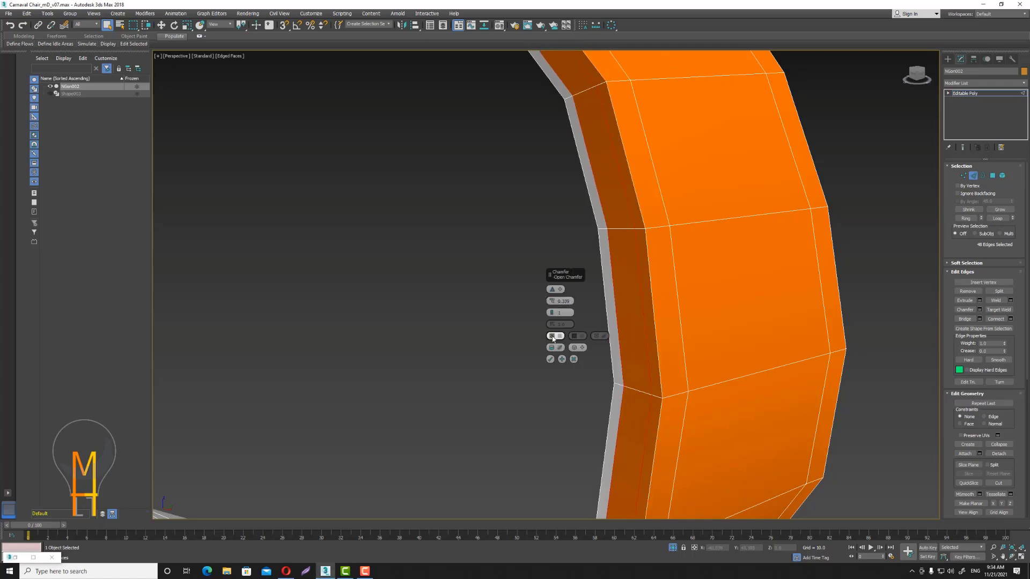
click(550, 360)
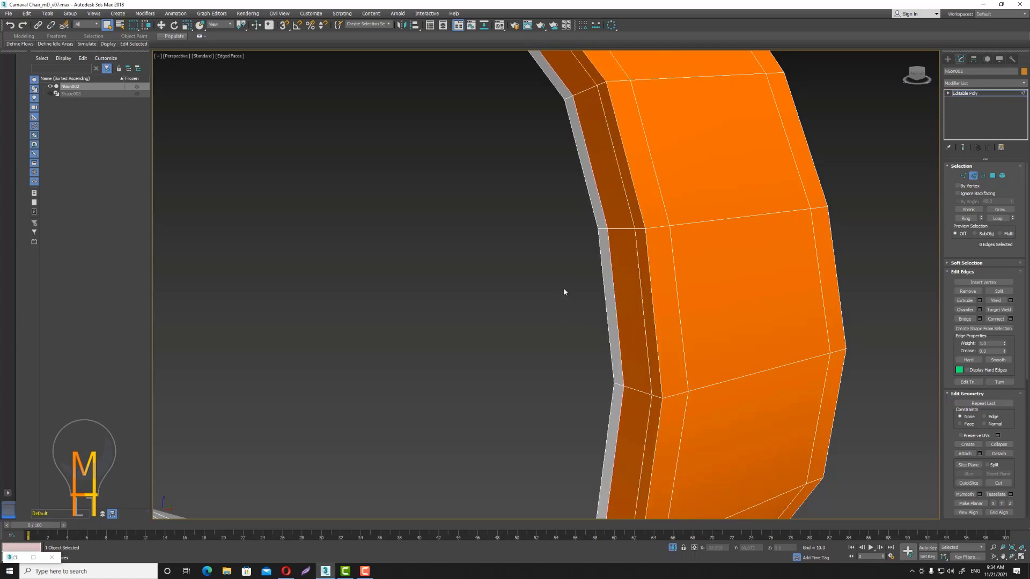
click(973, 176)
Turn isolation off and add an Unwrap UVW modifier to the ribbon.
click(990, 84)
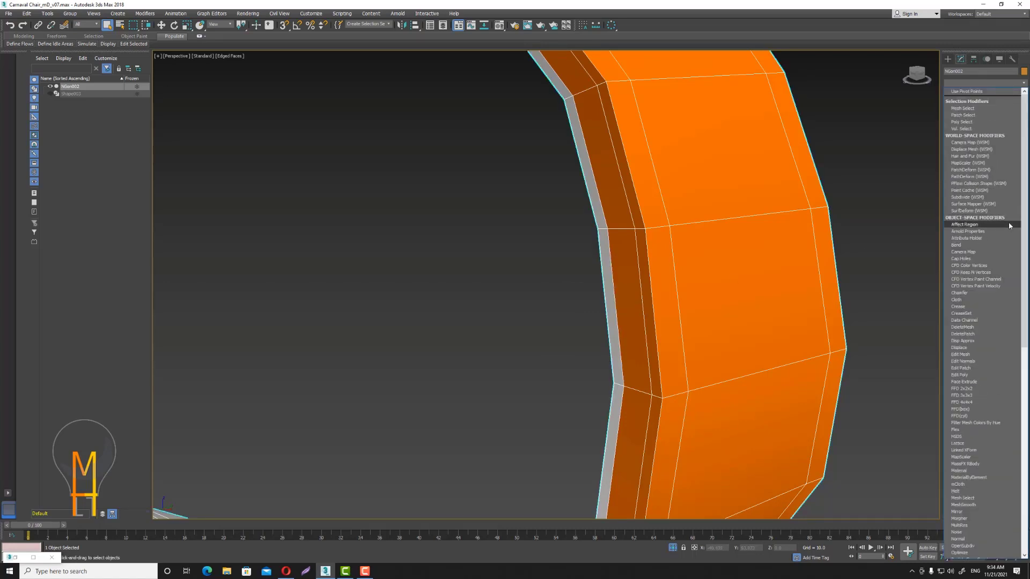
text(Unwrap UVW)
click(903, 221)
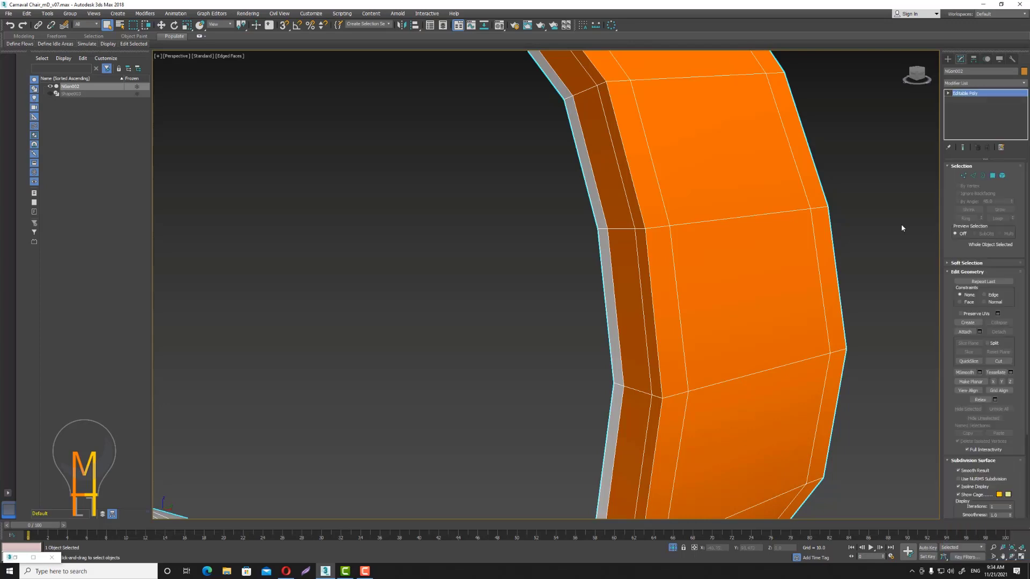
click(672, 547)
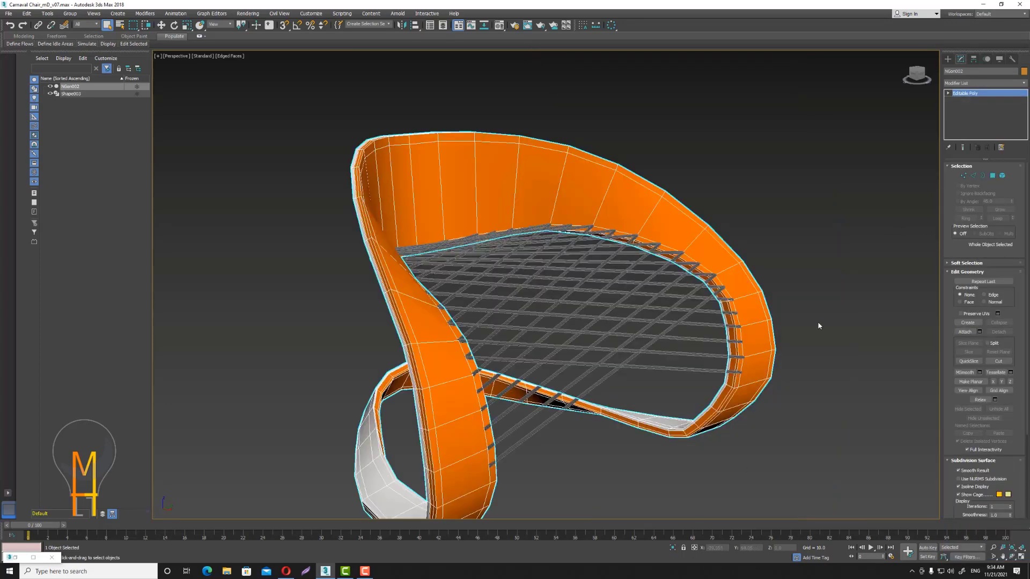
click(1011, 83)
scroll(1003, 171, down, 10)
scroll(1000, 321, down, 5)
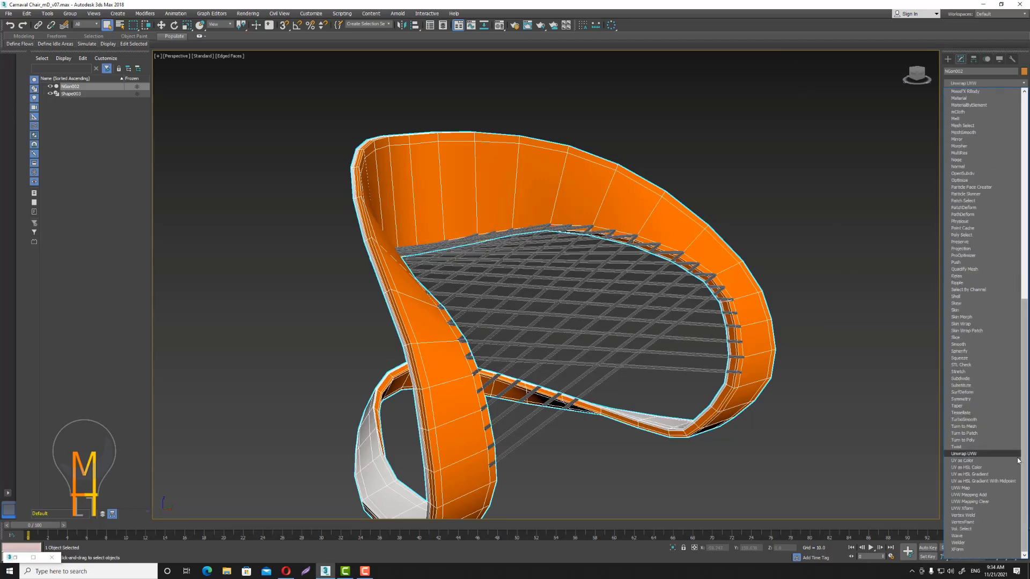
click(998, 452)
Re-isolate the ribbon and switch Unwrap UVW to the Edge sub-object level.
click(671, 547)
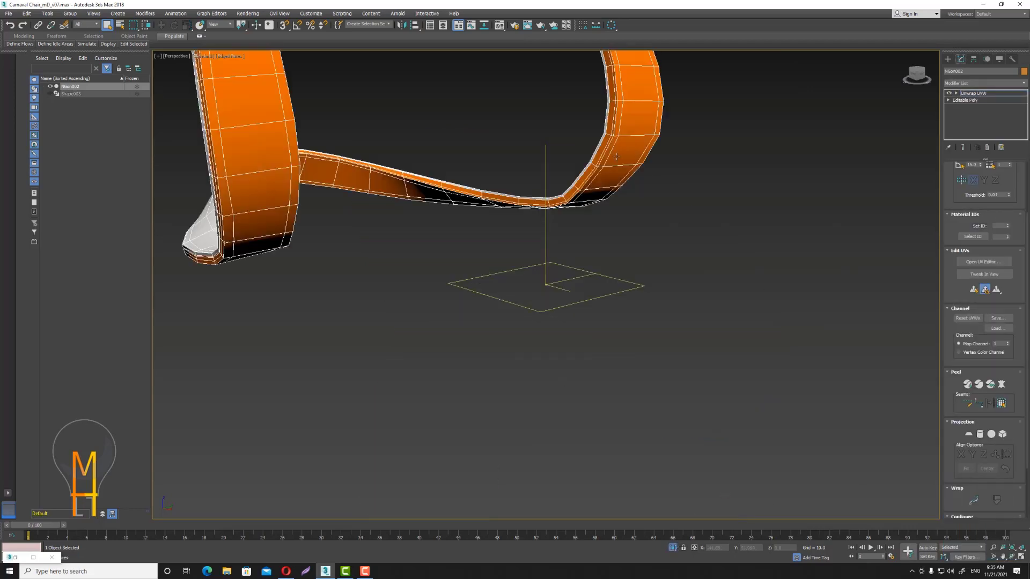
scroll(638, 323, up, 5)
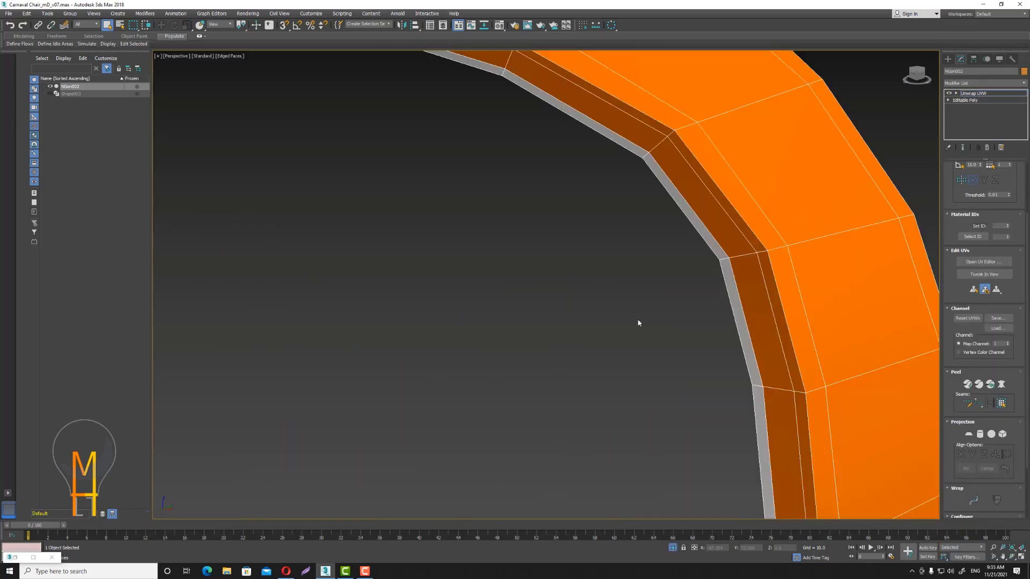
click(956, 93)
click(969, 107)
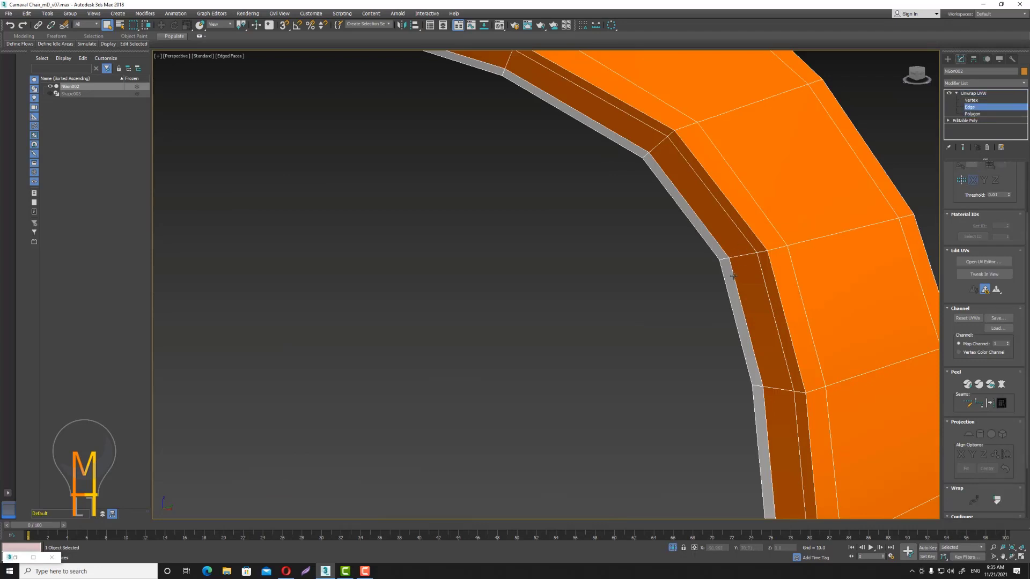
Convert a selected rim edge of the ribbon into a seam.
click(733, 276)
scroll(1012, 226, up, 3)
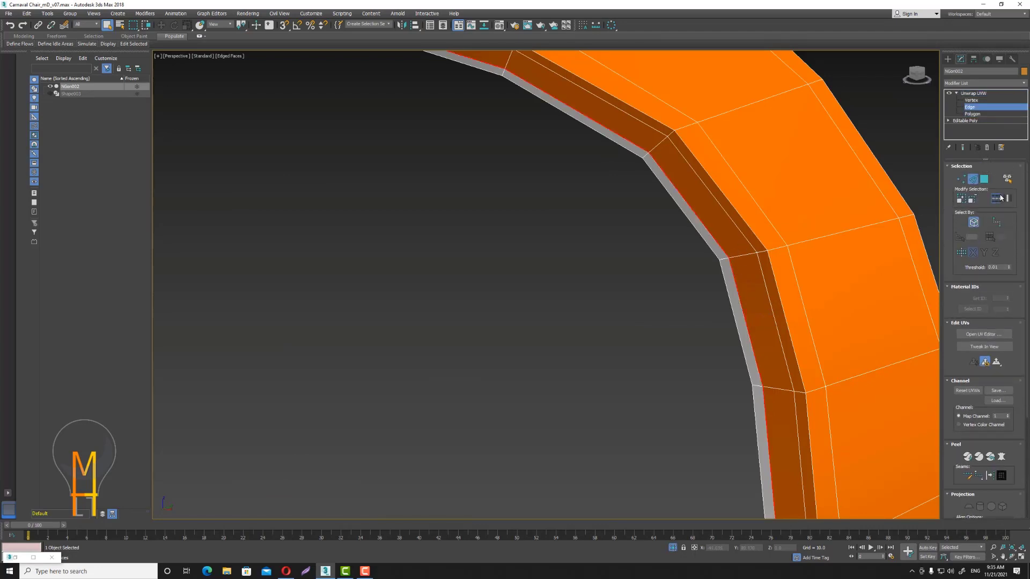
scroll(806, 207, down, 5)
click(996, 475)
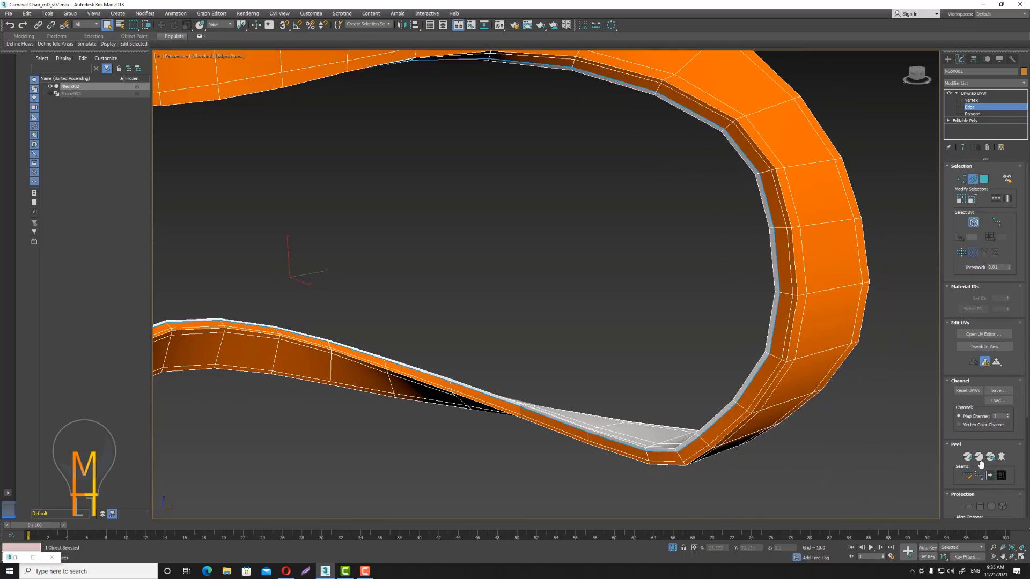
Select the ribbon's inner rim edge loop plus a vertical edge across the ribbon.
alt+middle_drag(751, 305, 590, 277)
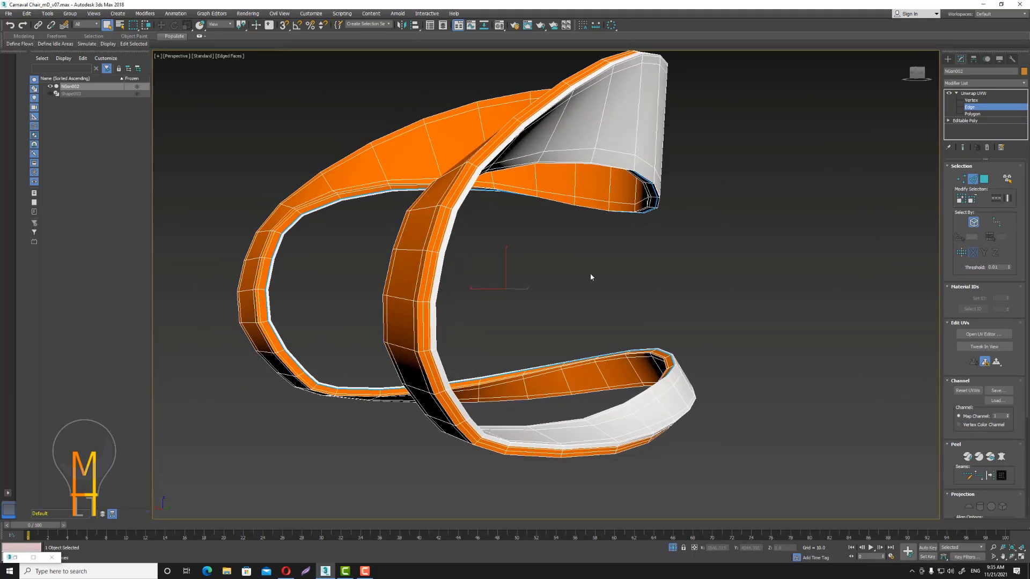
scroll(456, 244, up, 4)
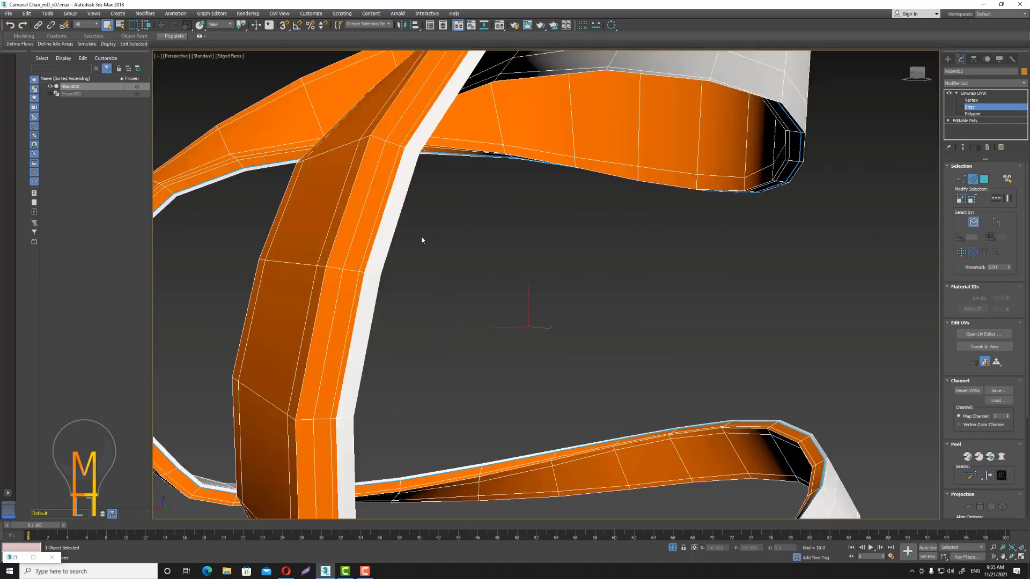
click(373, 245)
click(998, 200)
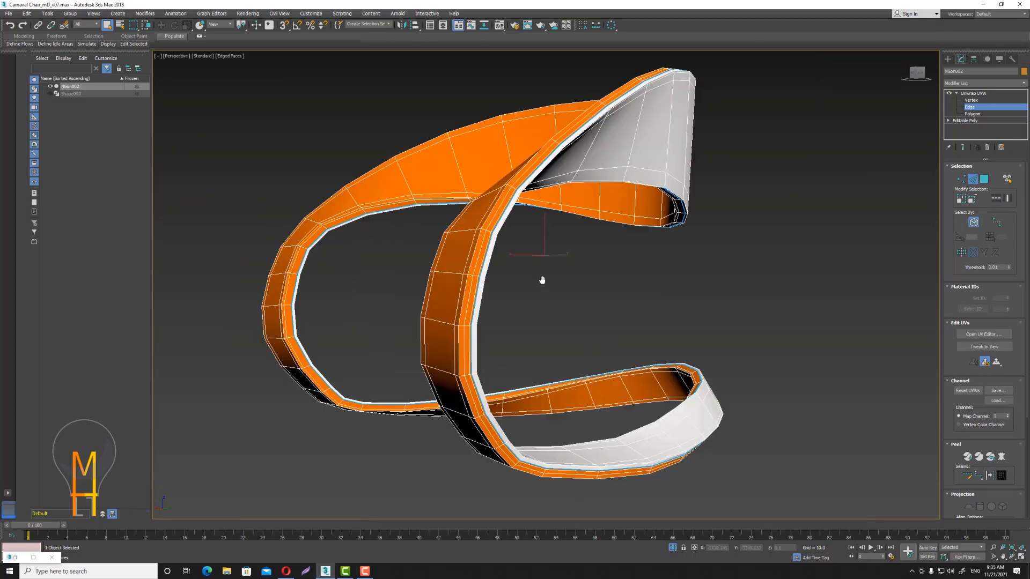
scroll(540, 278, down, 5)
scroll(531, 279, down, 3)
mouse_move(539, 287)
alt+middle_down()
mouse_move(563, 289)
mouse_move(558, 272)
mouse_move(614, 258)
mouse_move(589, 257)
alt+middle_up()
scroll(563, 290, up, 5)
scroll(573, 283, down, 2)
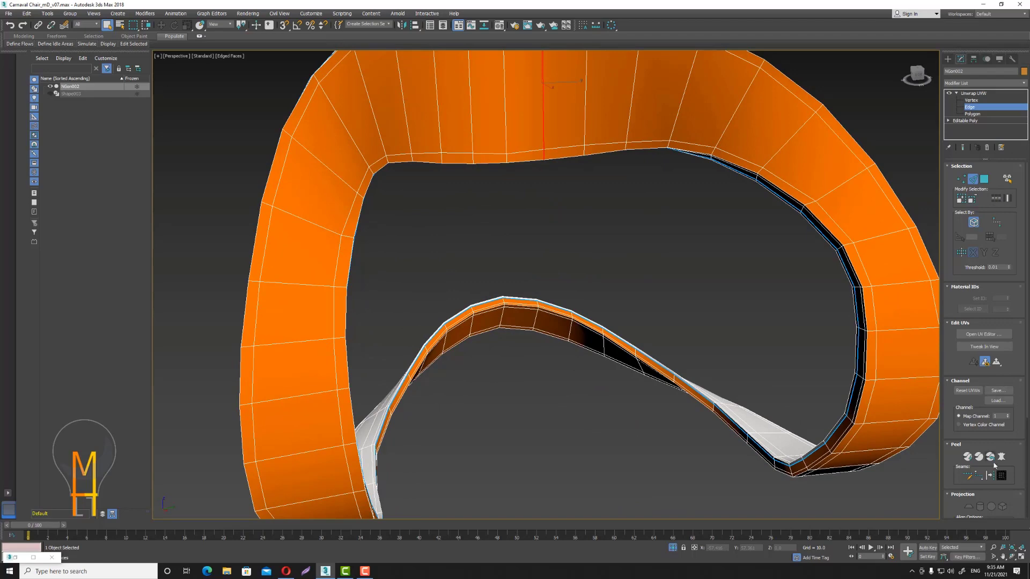
alt+middle_drag(792, 437, 509, 334)
click(499, 344)
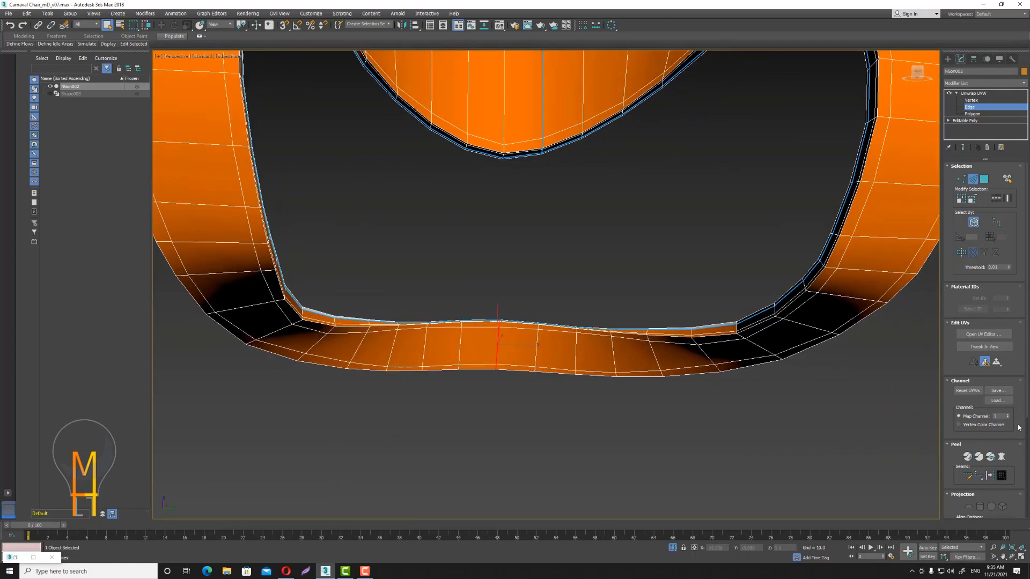
scroll(588, 256, down, 5)
alt+middle_drag(589, 255, 588, 288)
Switch to Polygon level and select all of the ribbon's polygons.
click(983, 115)
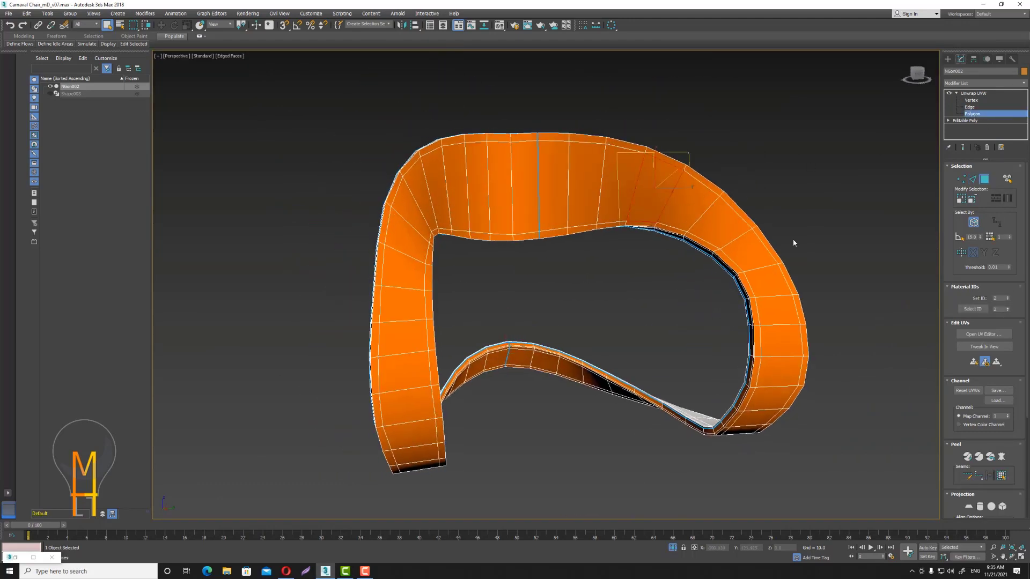
key(ctrl+a)
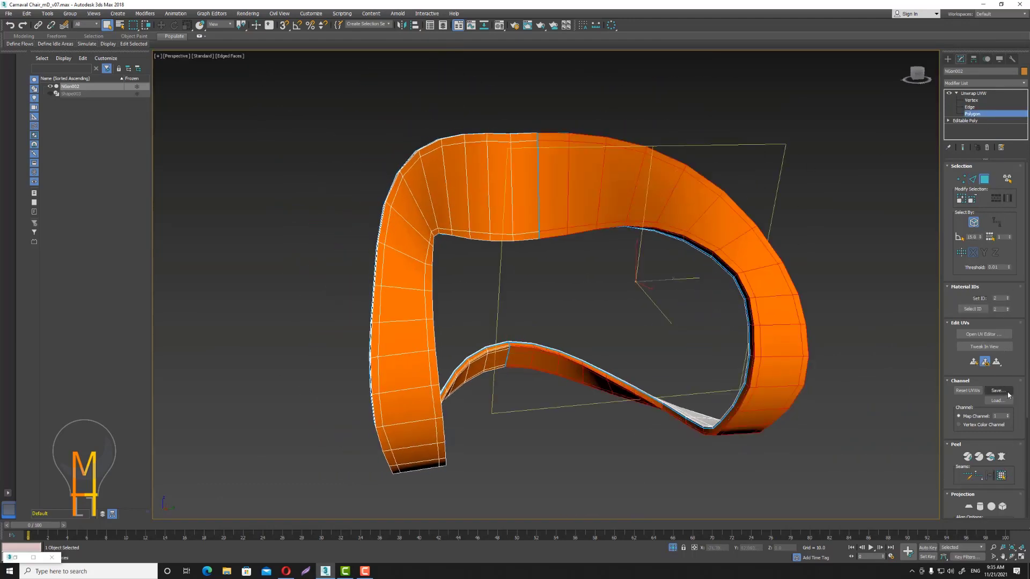
scroll(999, 418, down, 3)
Pelt map the selected polygons, alternating pelt stretching and relax runs.
click(1003, 398)
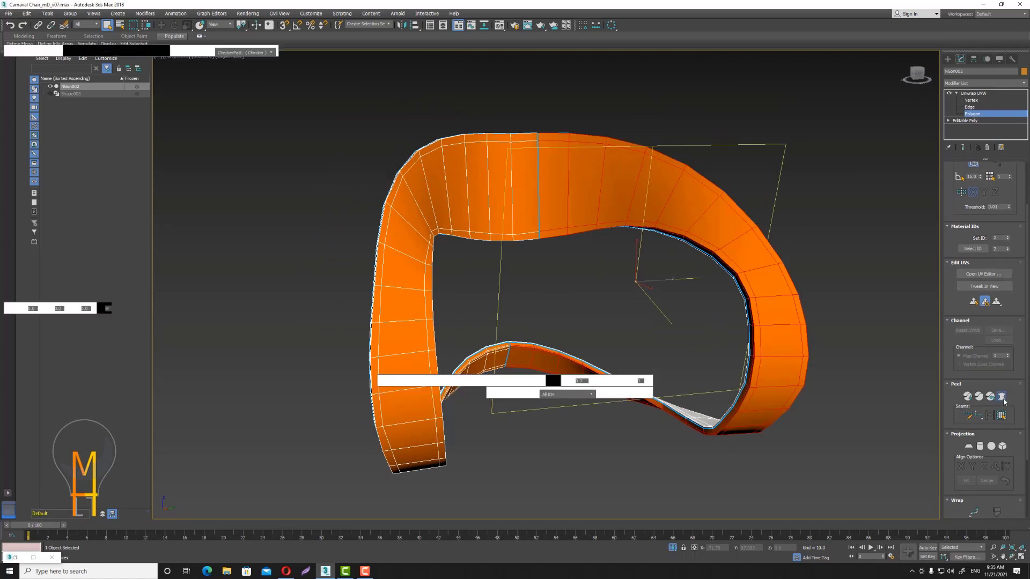
click(495, 202)
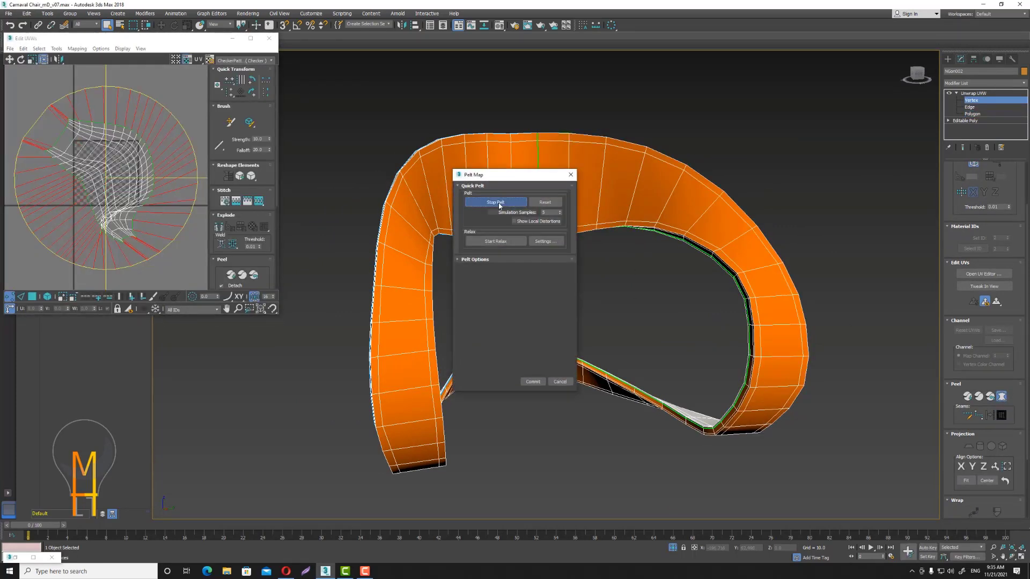
click(499, 204)
click(501, 241)
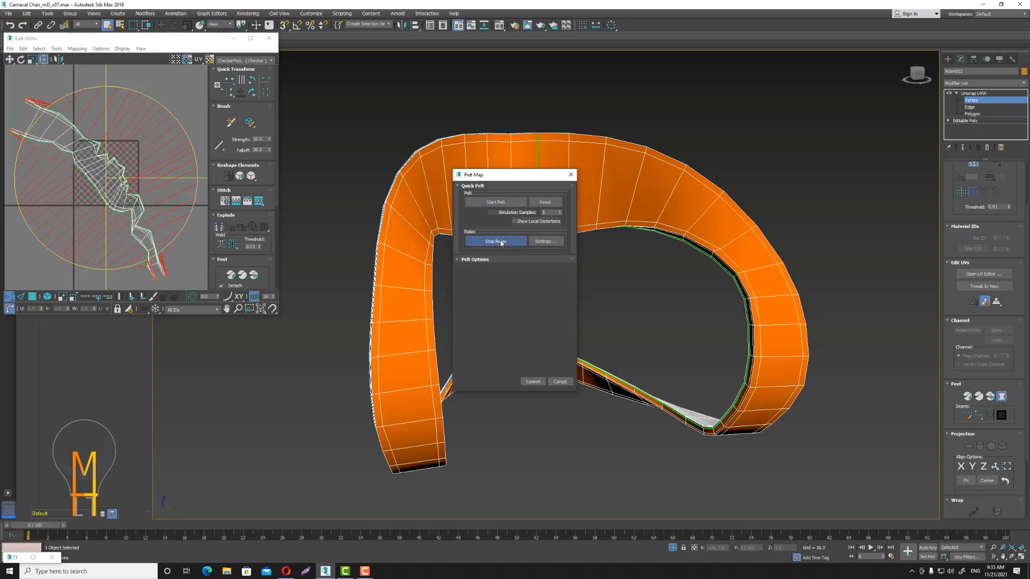
click(500, 241)
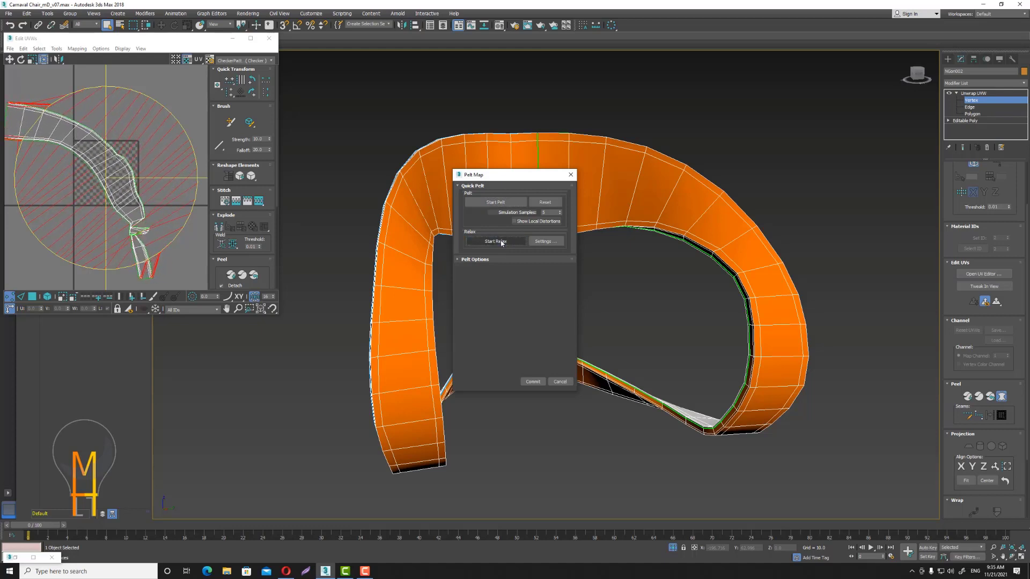
click(498, 203)
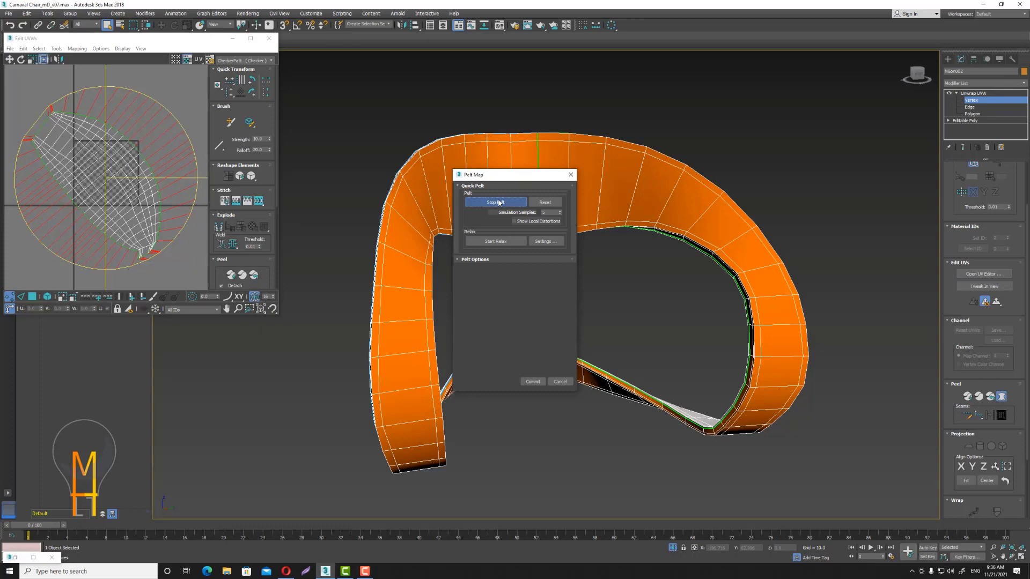
click(499, 203)
click(499, 243)
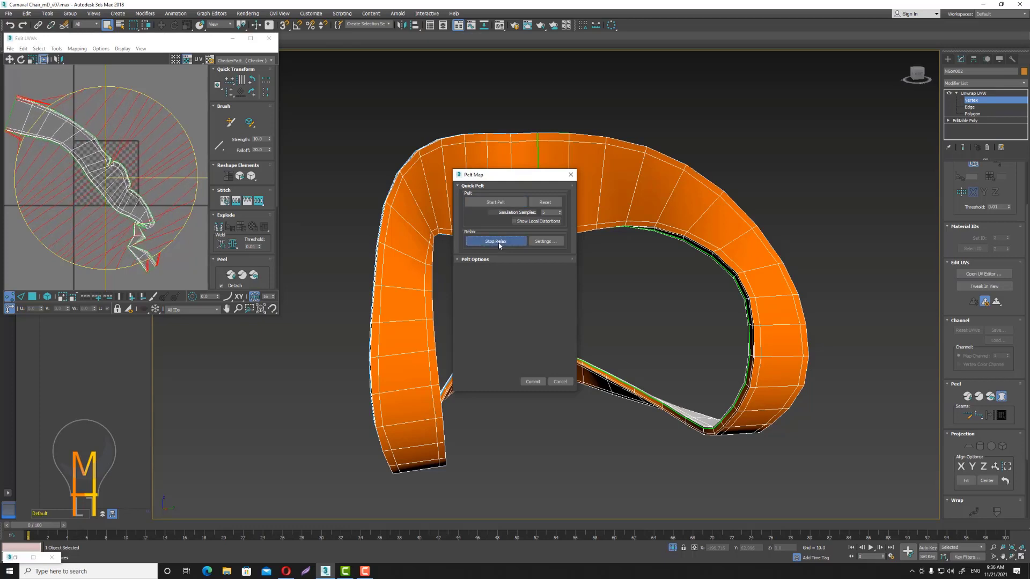
Relax the UVs at Amount 1.0 through Relax Settings, apply, then pelt once more.
click(544, 242)
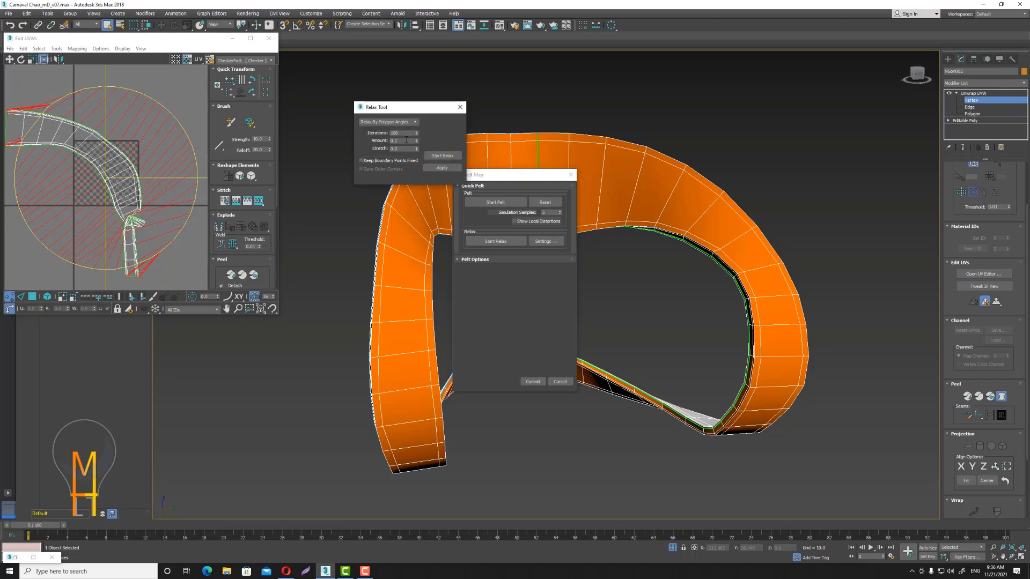
click(443, 156)
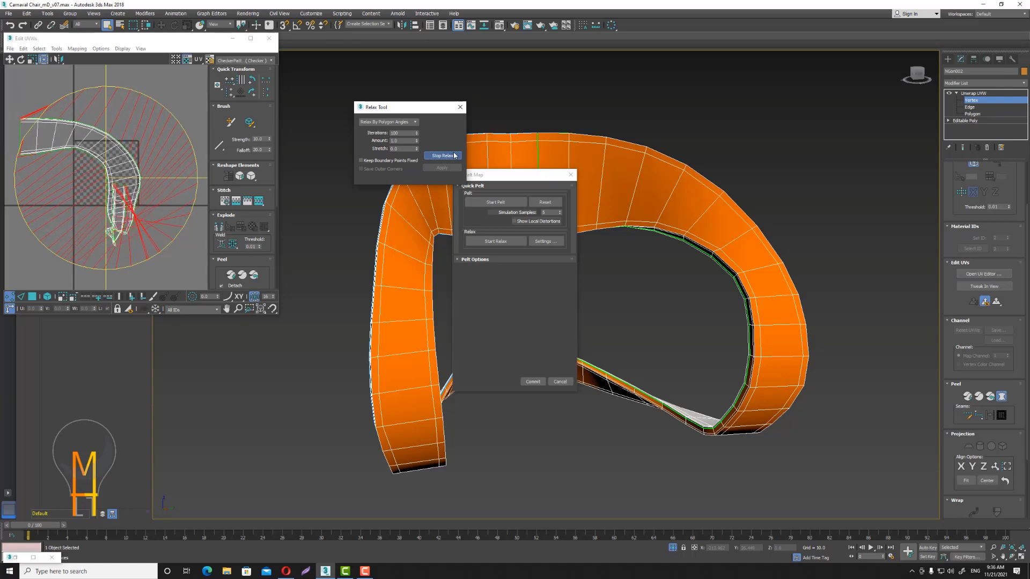
click(454, 155)
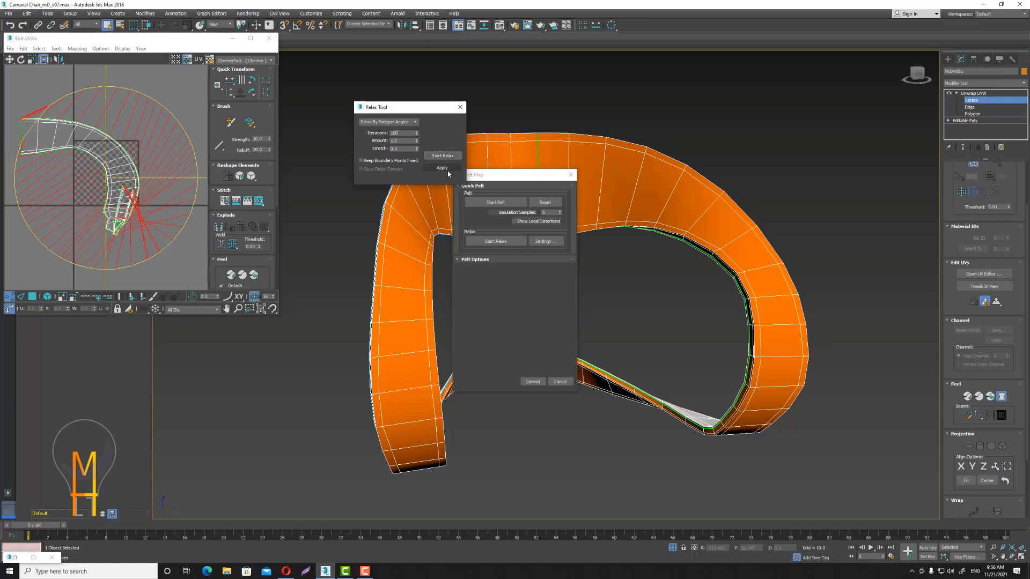
click(447, 173)
click(459, 107)
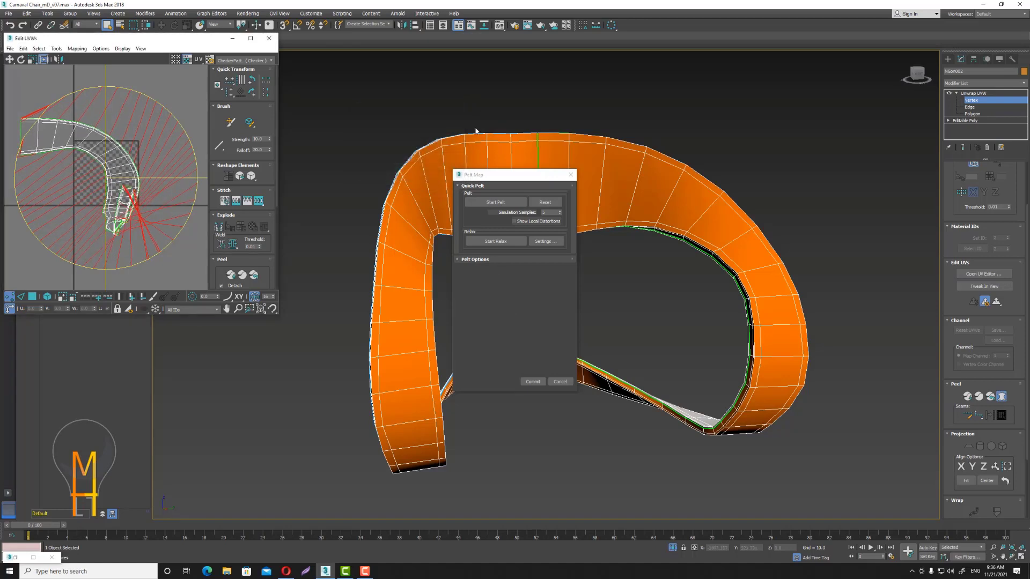
click(493, 202)
click(493, 203)
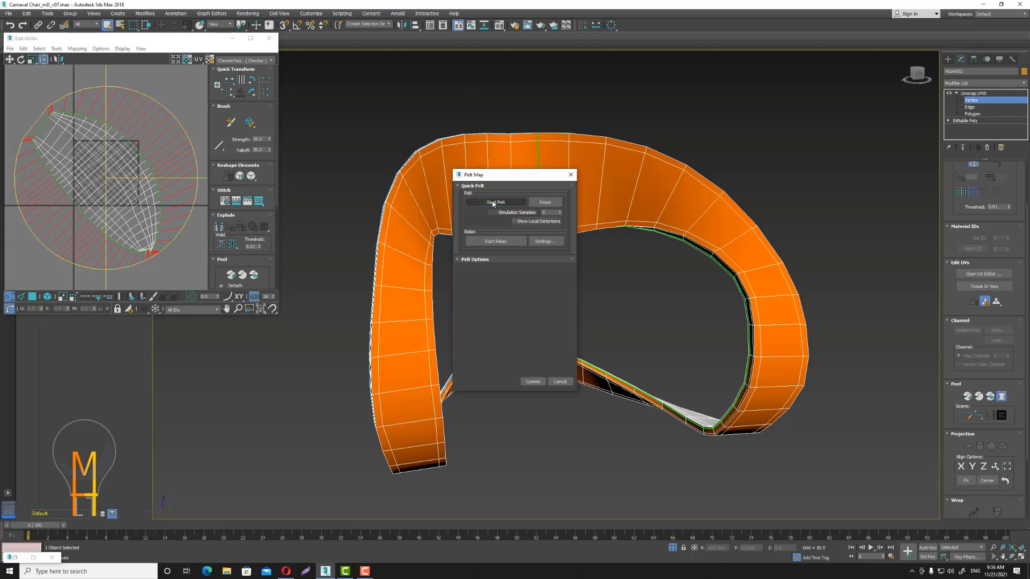
Commit the pelt, apply a planar projection, and move the shell right of the tile.
click(534, 381)
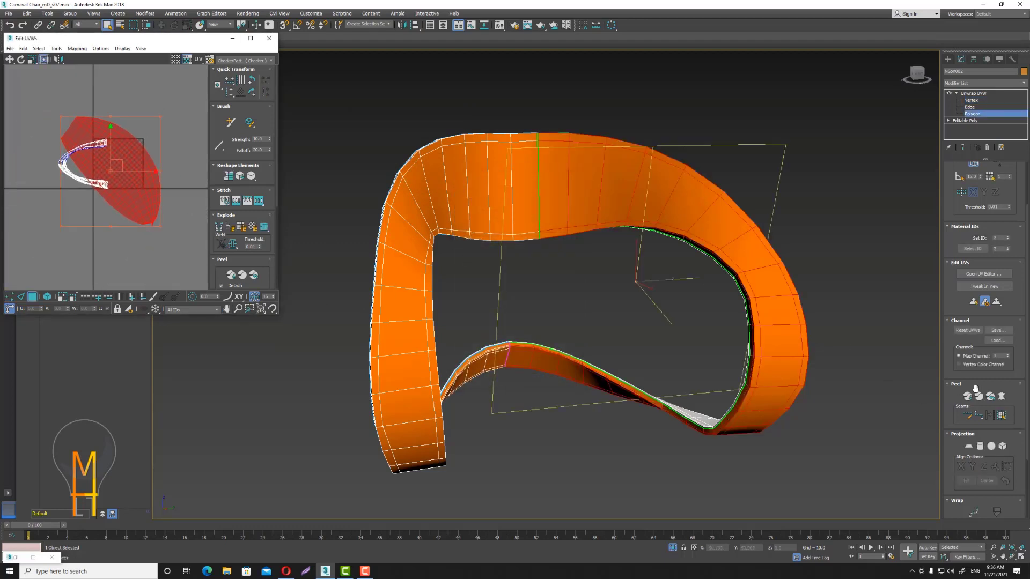
click(969, 446)
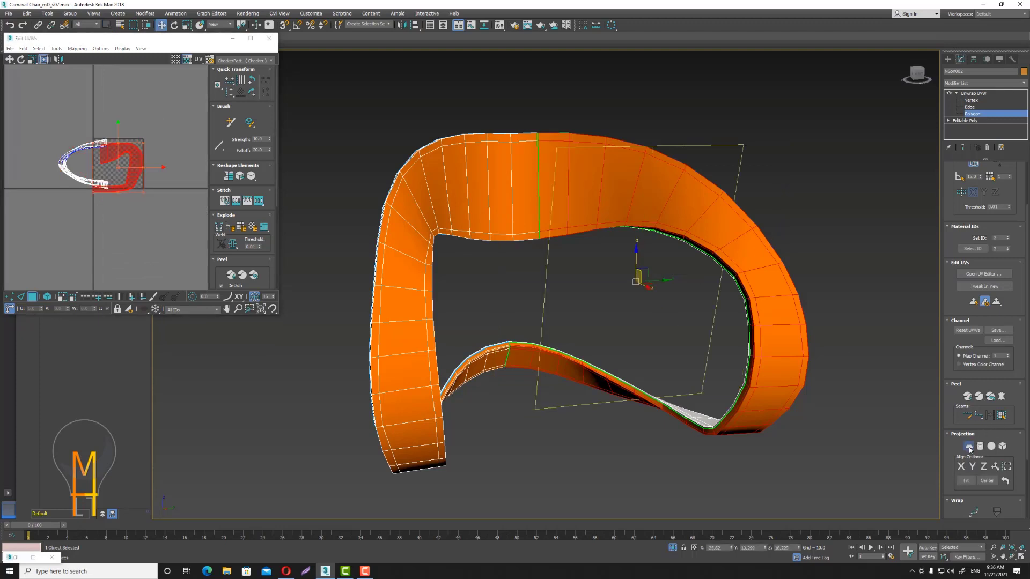
scroll(129, 166, up, 2)
scroll(151, 181, up, 2)
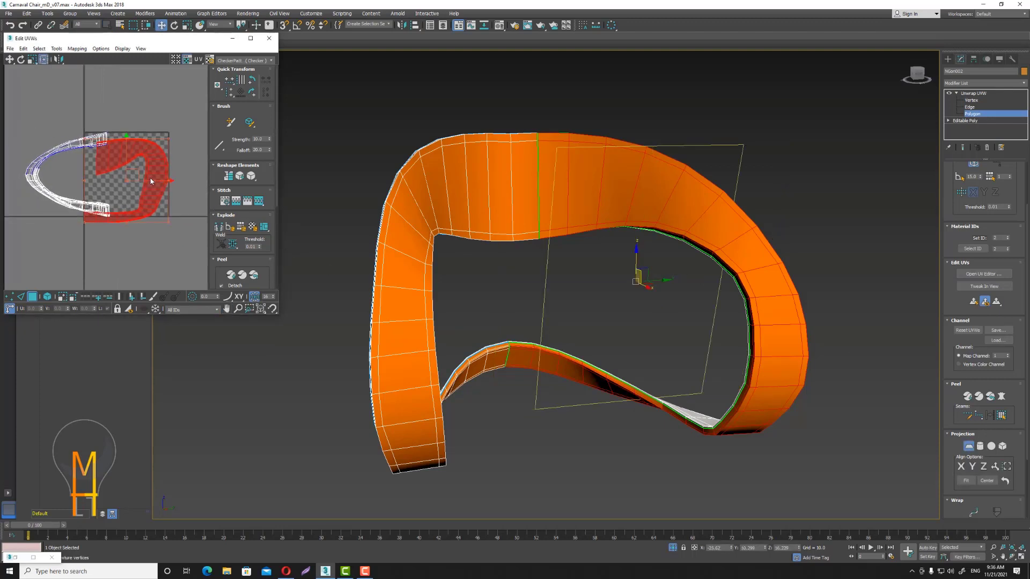
scroll(164, 183, up, 2)
middle_drag(145, 168, 100, 172)
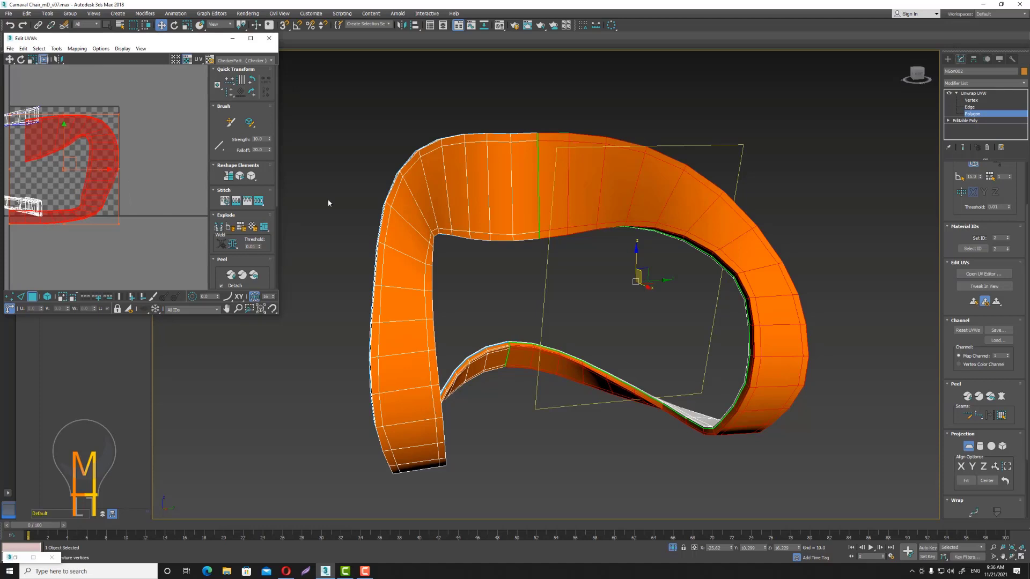
click(969, 446)
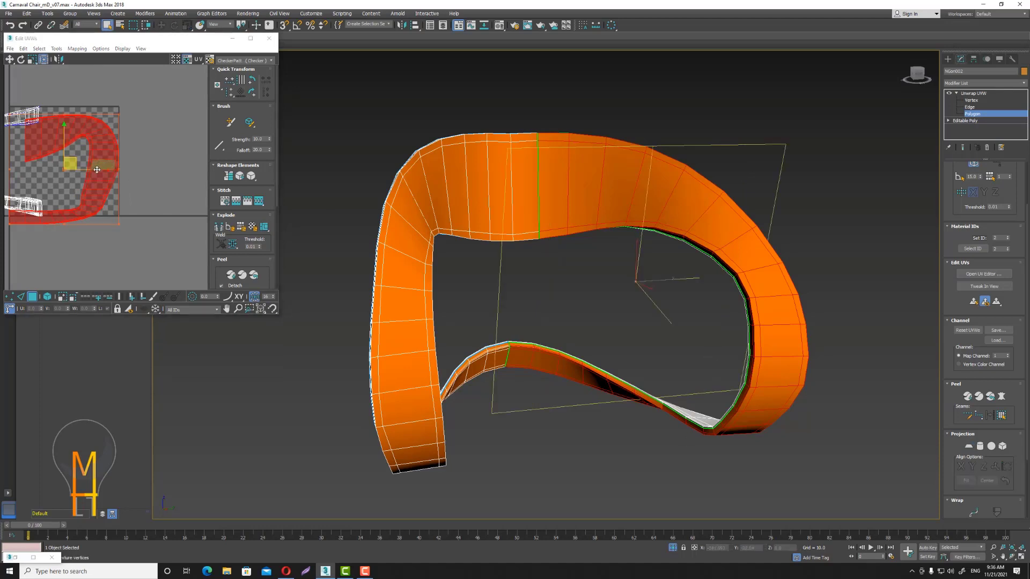
drag(101, 167, 243, 165)
scroll(74, 170, down, 1)
scroll(74, 174, down, 2)
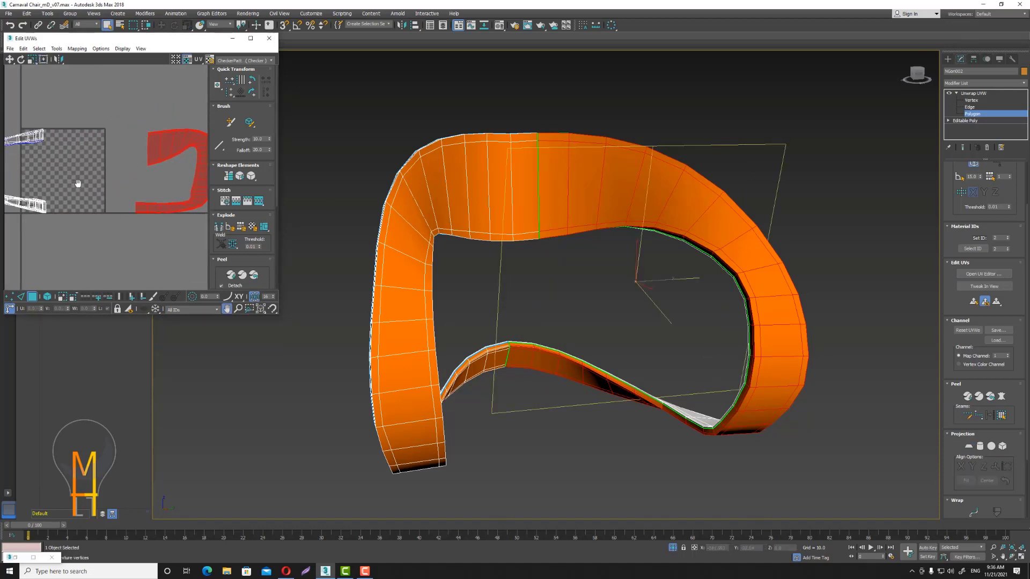
Expand a new polygon to its seam region, pelt and commit it, and slide its shell right.
click(493, 200)
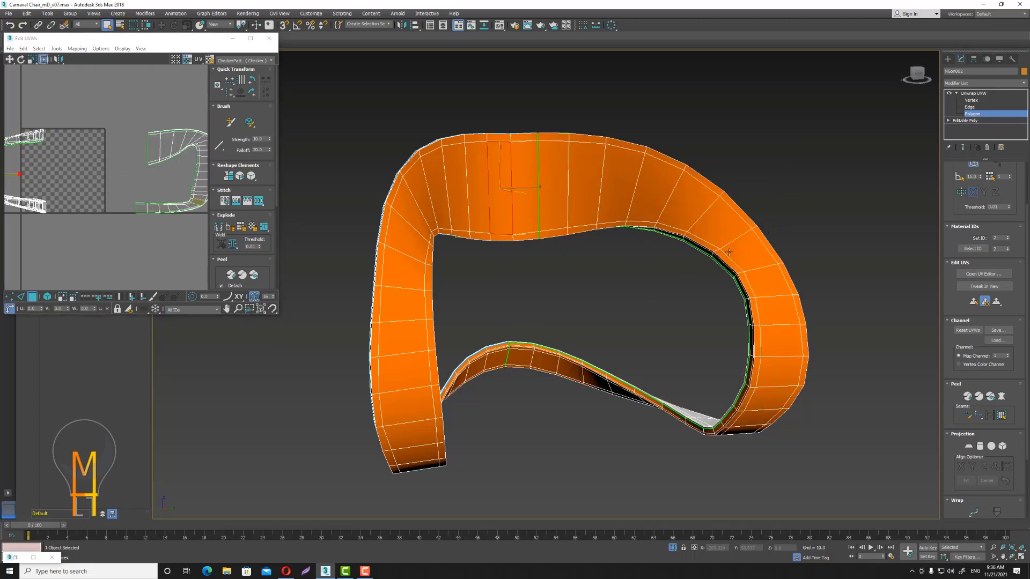
click(1002, 416)
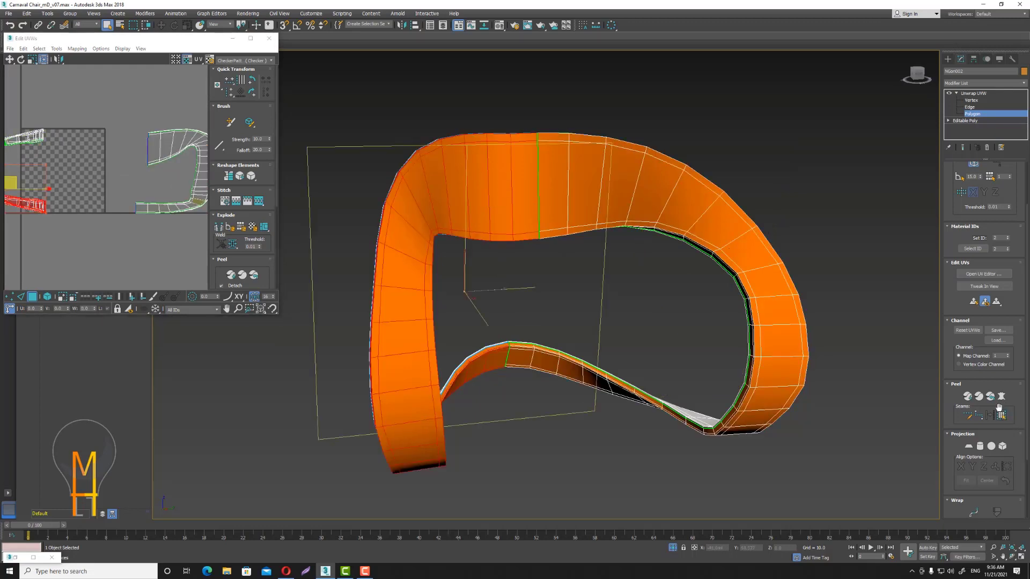
click(1001, 397)
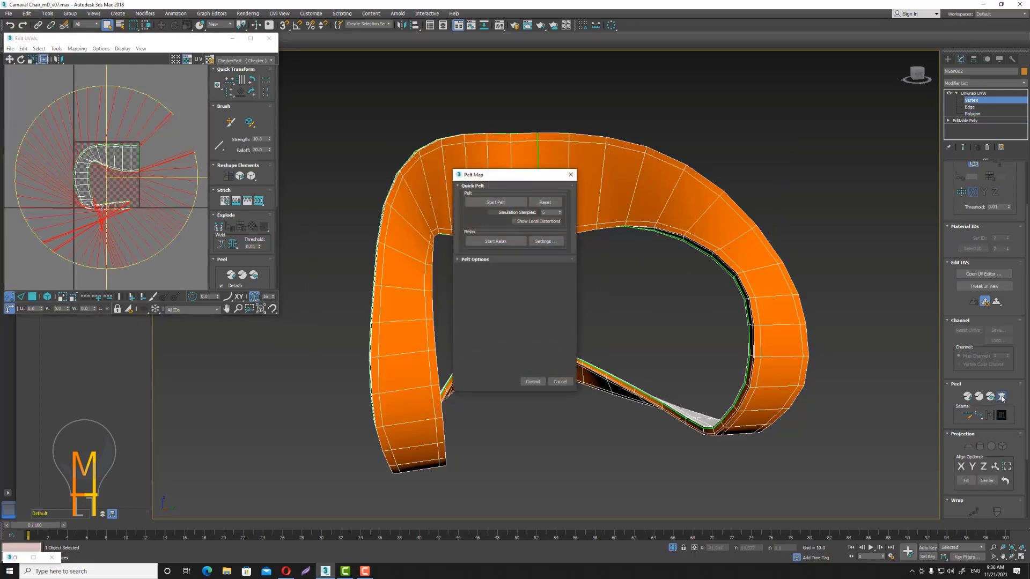
click(533, 382)
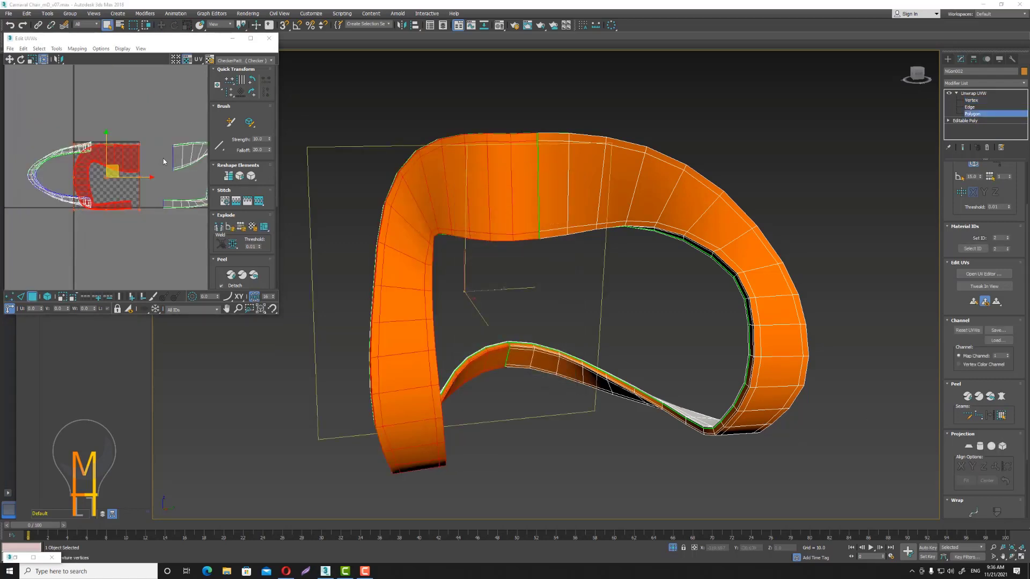
middle_drag(164, 162, 120, 161)
drag(105, 176, 128, 177)
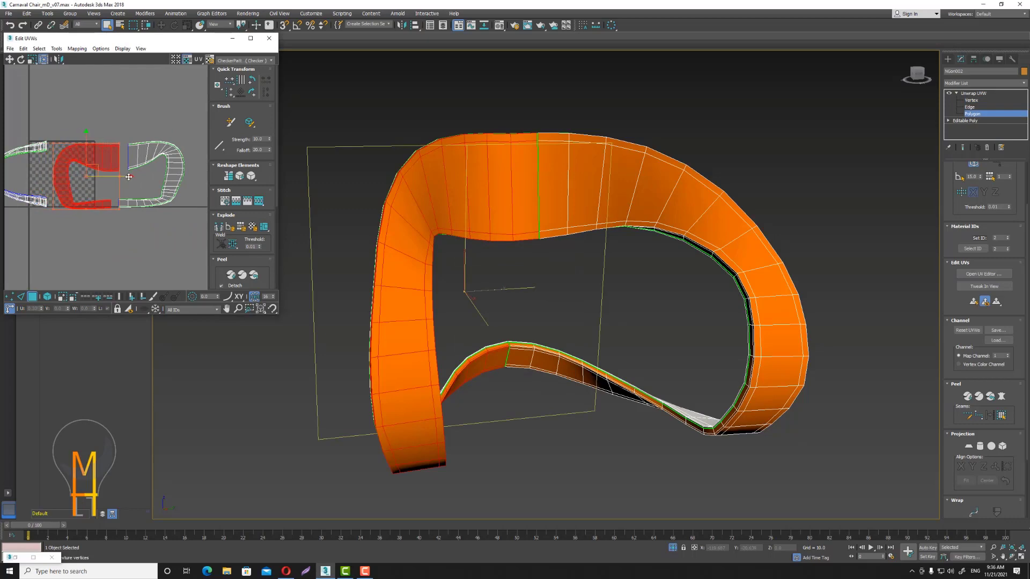
click(133, 116)
scroll(107, 177, up, 3)
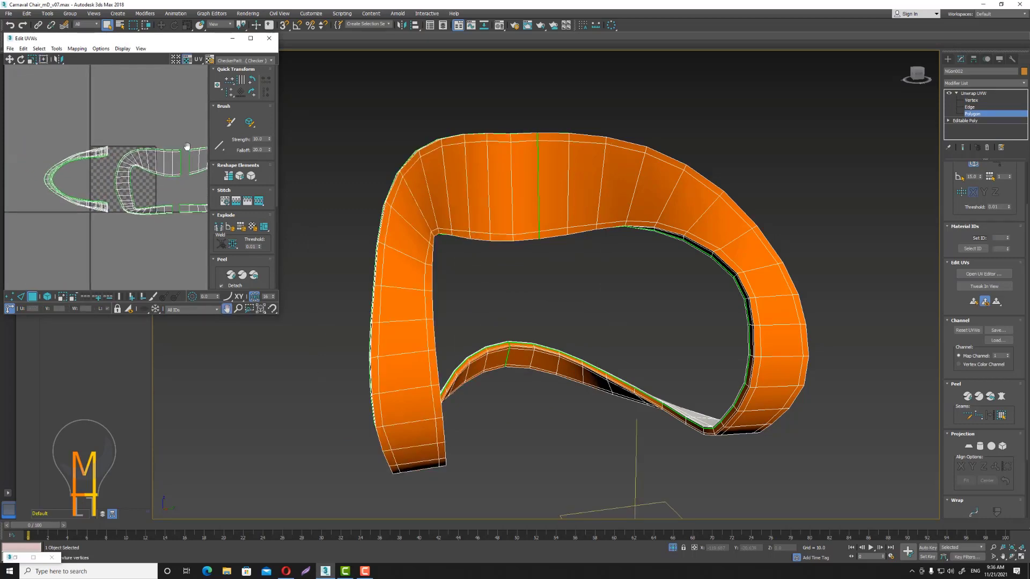
Pelt the white inner side element and move its shell below the others.
alt+middle_drag(516, 351, 588, 301)
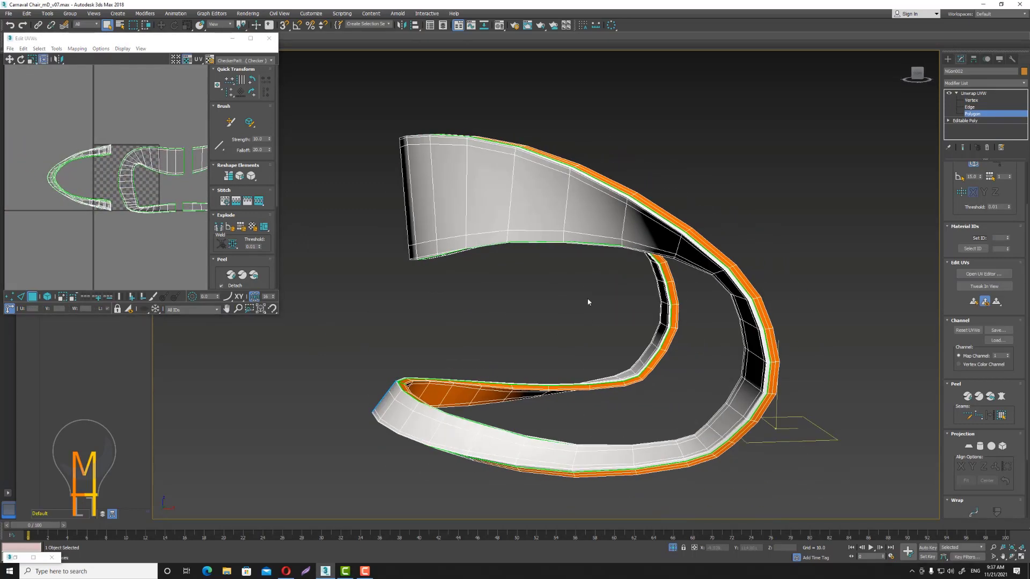
click(535, 210)
click(1002, 414)
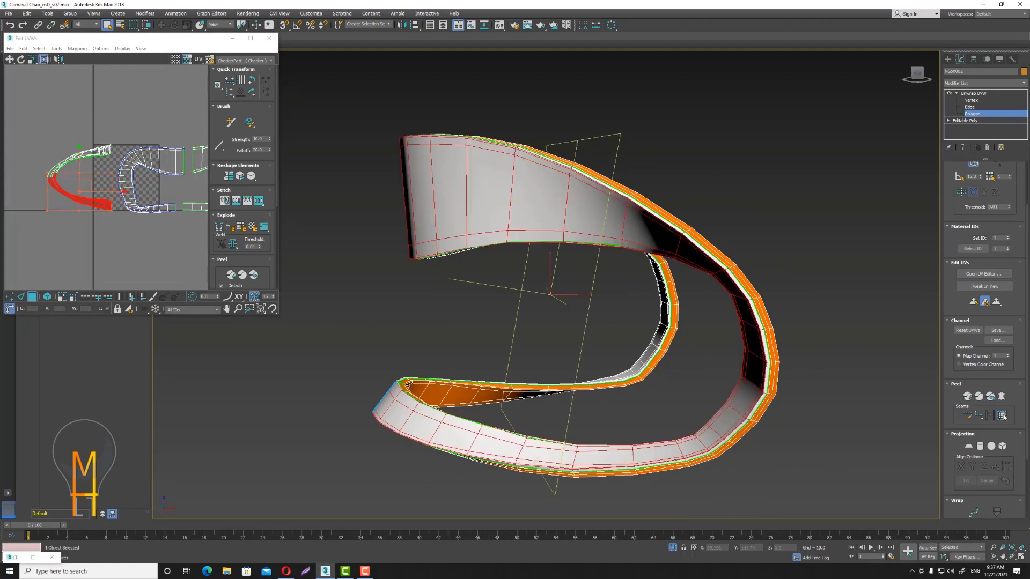
click(1000, 396)
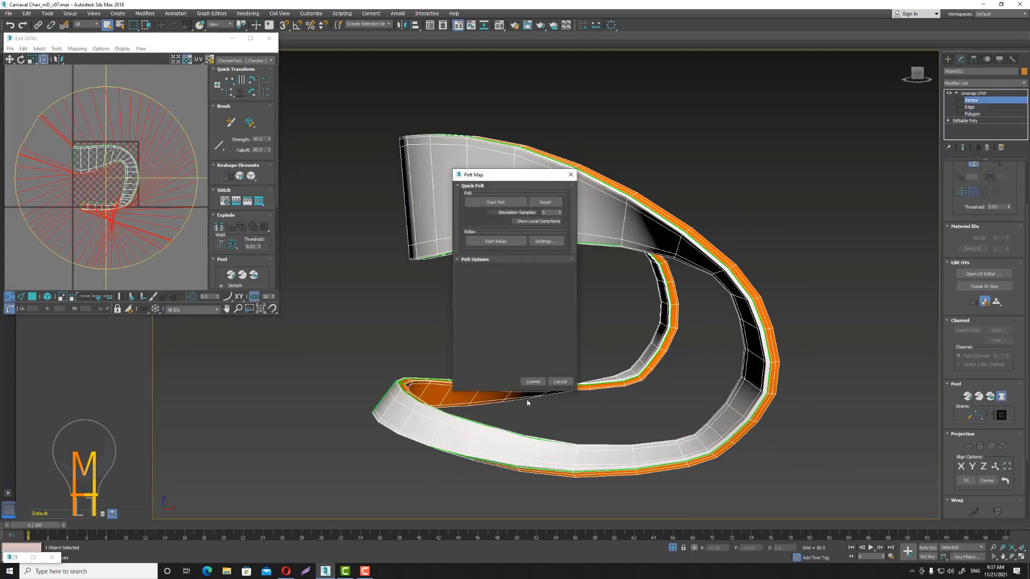
click(533, 381)
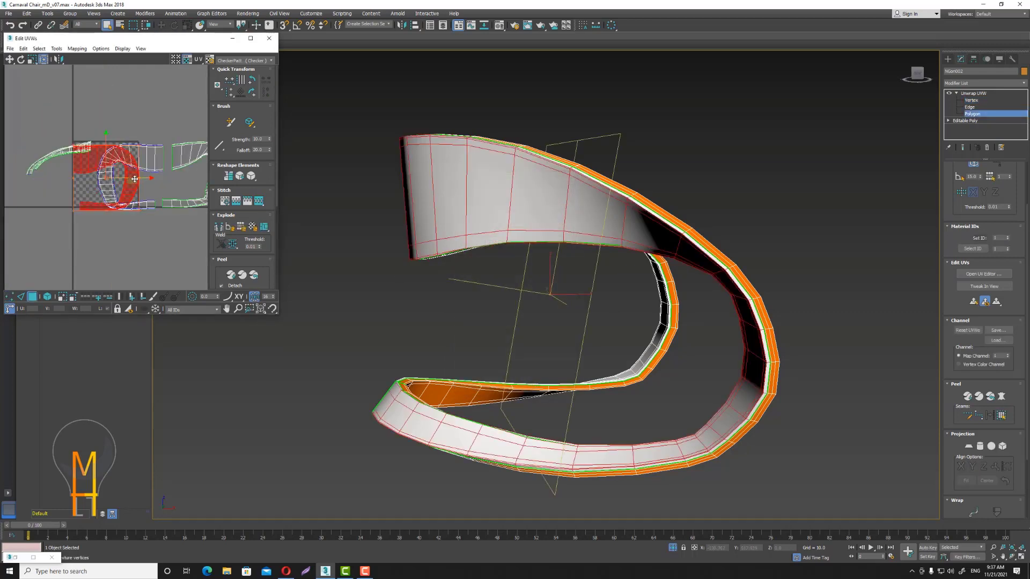
scroll(134, 175, down, 2)
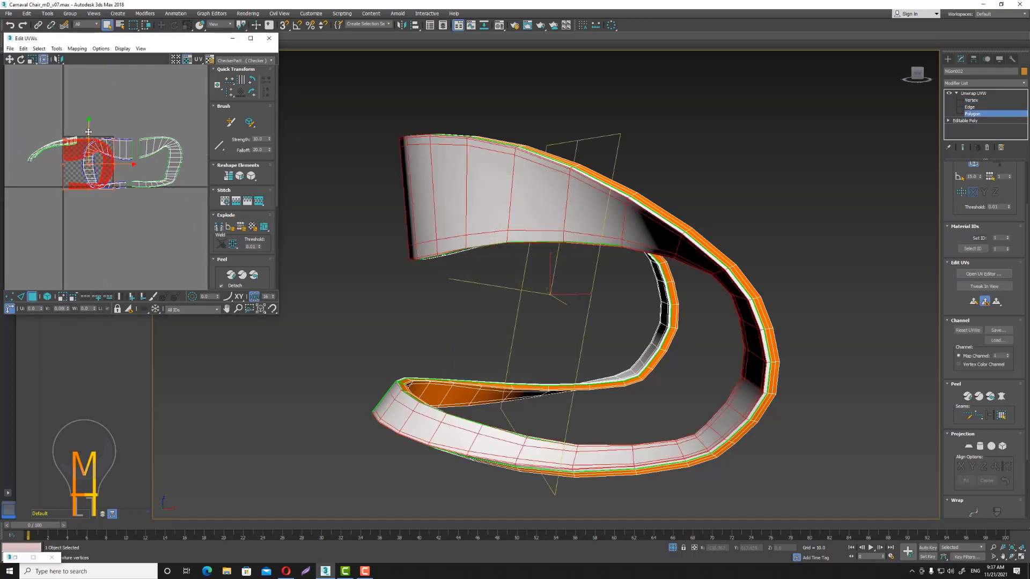
mouse_move(88, 134)
mouse_down()
mouse_move(149, 185)
mouse_move(113, 218)
mouse_up()
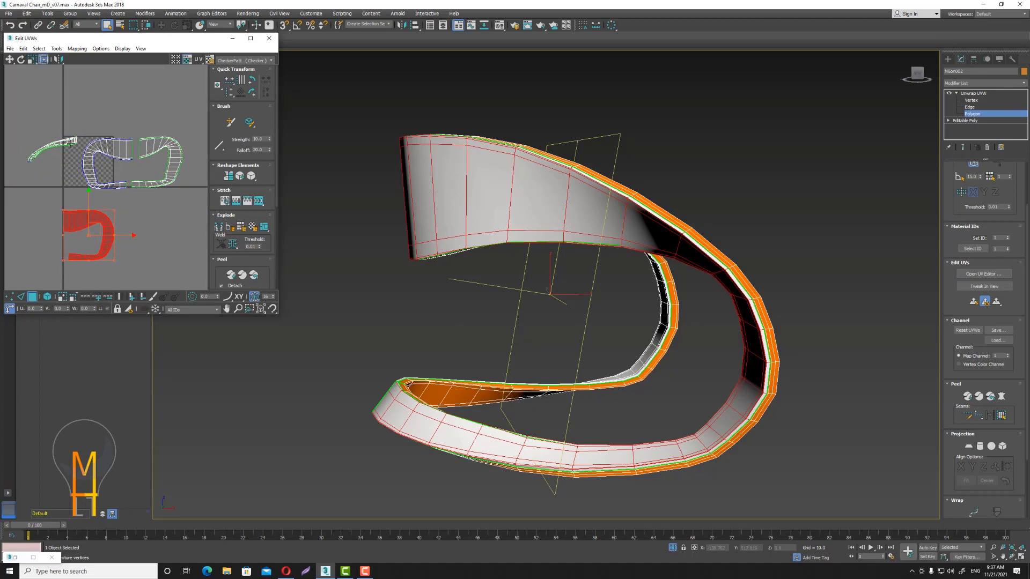
Pelt and commit the thin edge strip element as its own shell.
click(70, 141)
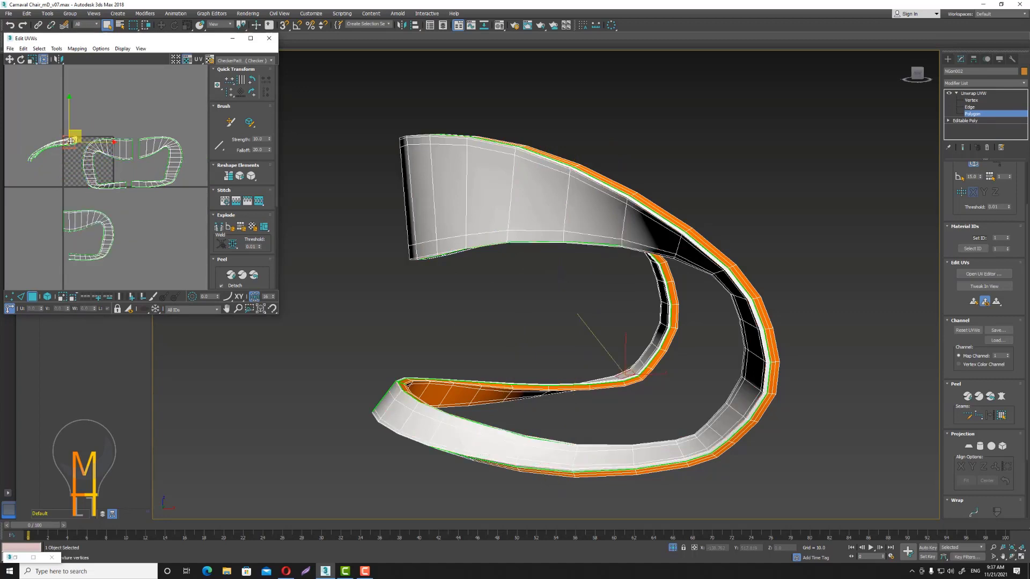
click(1001, 416)
click(1000, 397)
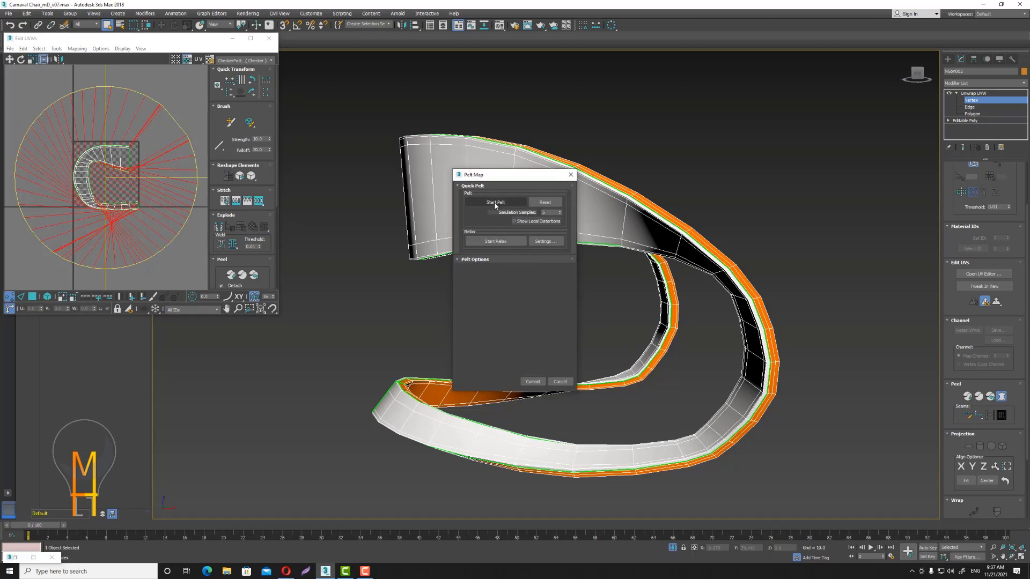
click(532, 381)
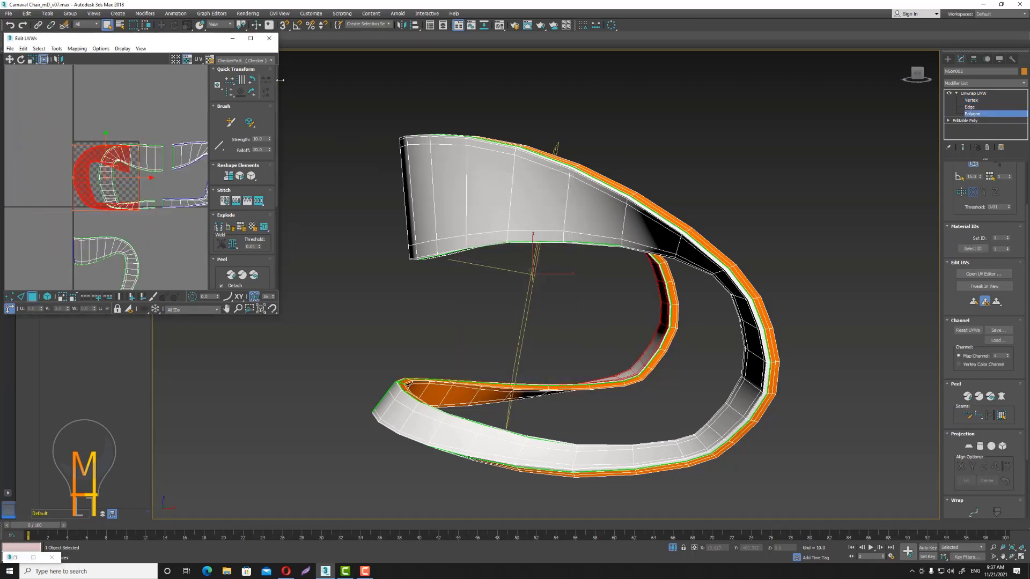
Maximize the UV editor and place each half shell beside its matching half.
click(250, 38)
middle_drag(334, 165, 446, 95)
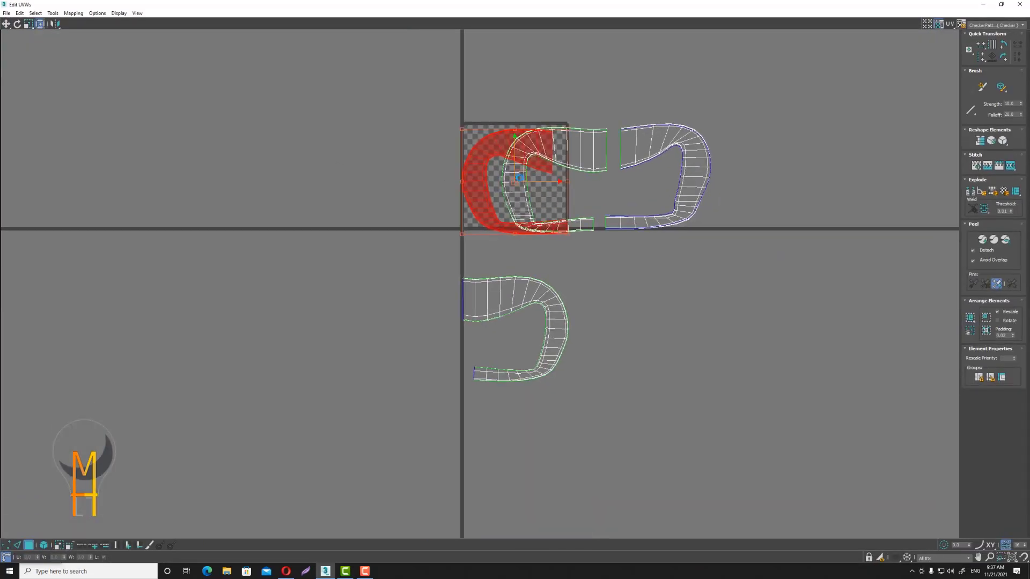
mouse_move(501, 190)
mouse_down()
mouse_move(379, 337)
mouse_move(403, 337)
mouse_up()
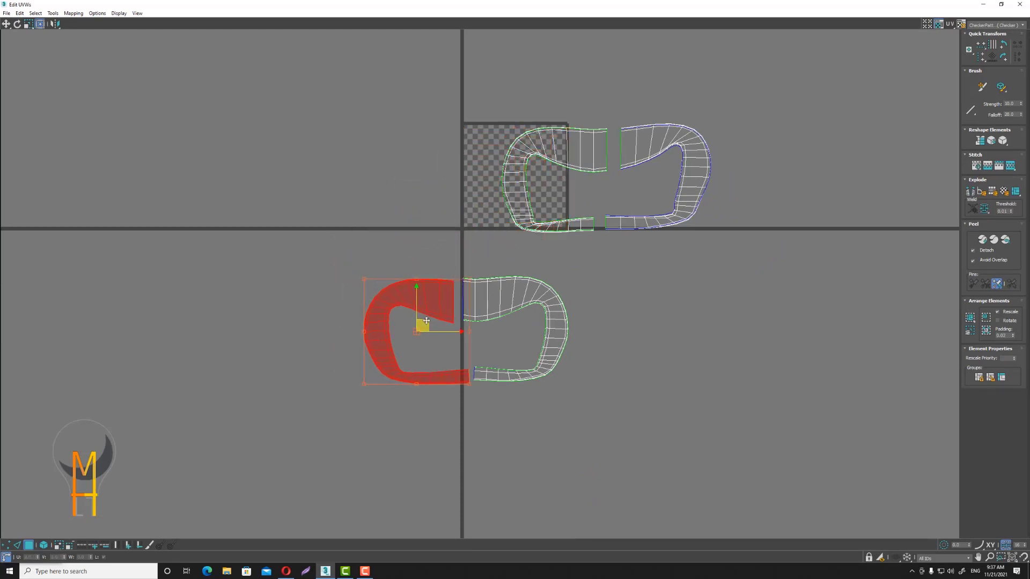
scroll(408, 338, up, 3)
middle_drag(704, 415, 578, 287)
click(652, 314)
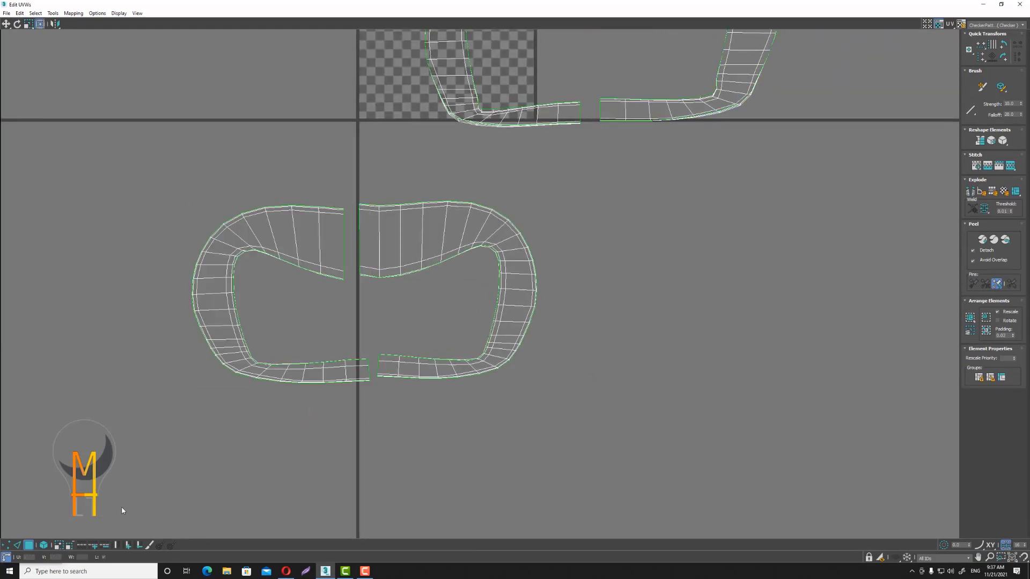
Stitch the first shell's two open seams with Stitch Custom into a closed loop.
click(17, 545)
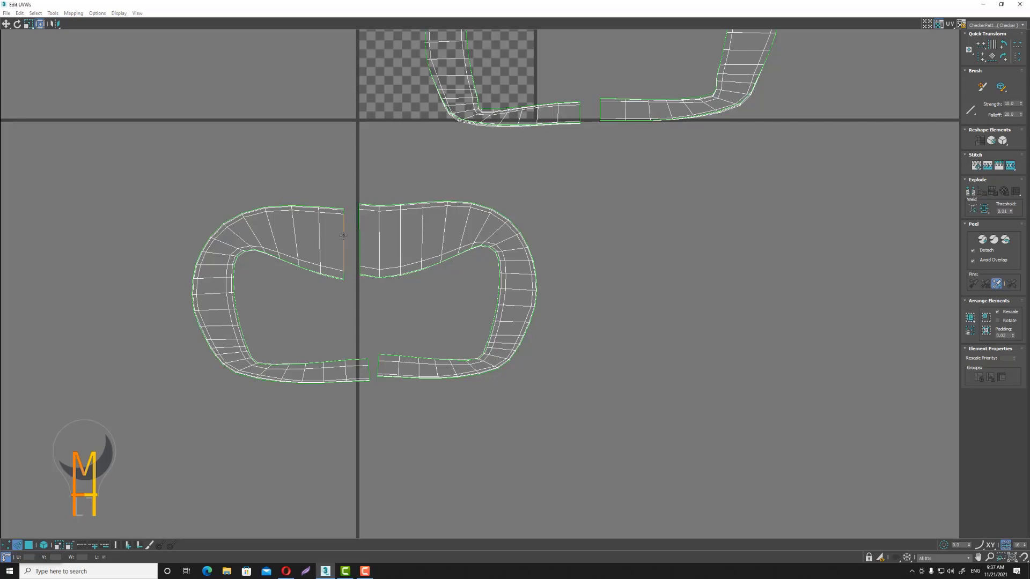
click(343, 236)
click(84, 546)
click(1010, 166)
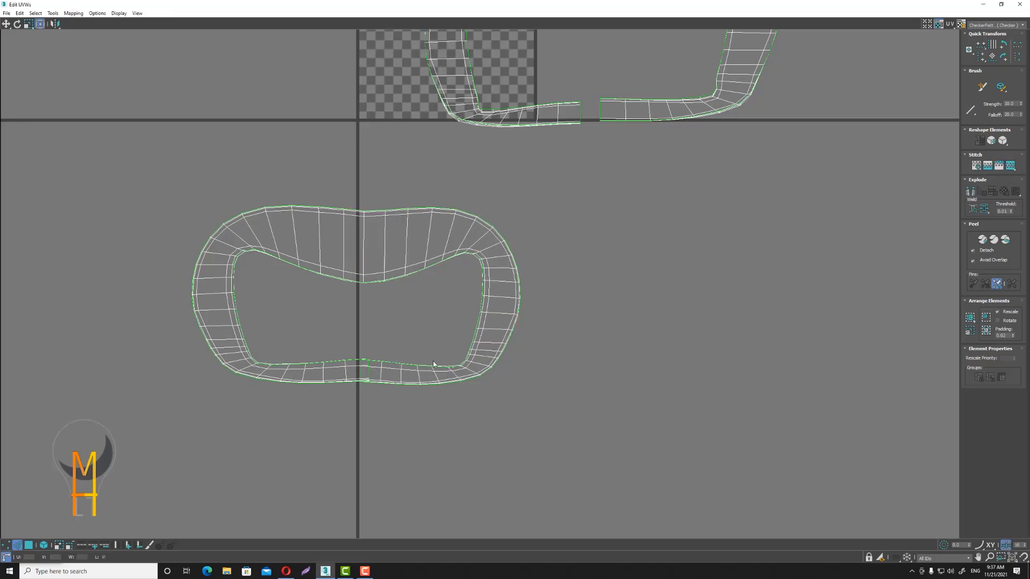
scroll(370, 370, up, 3)
click(368, 376)
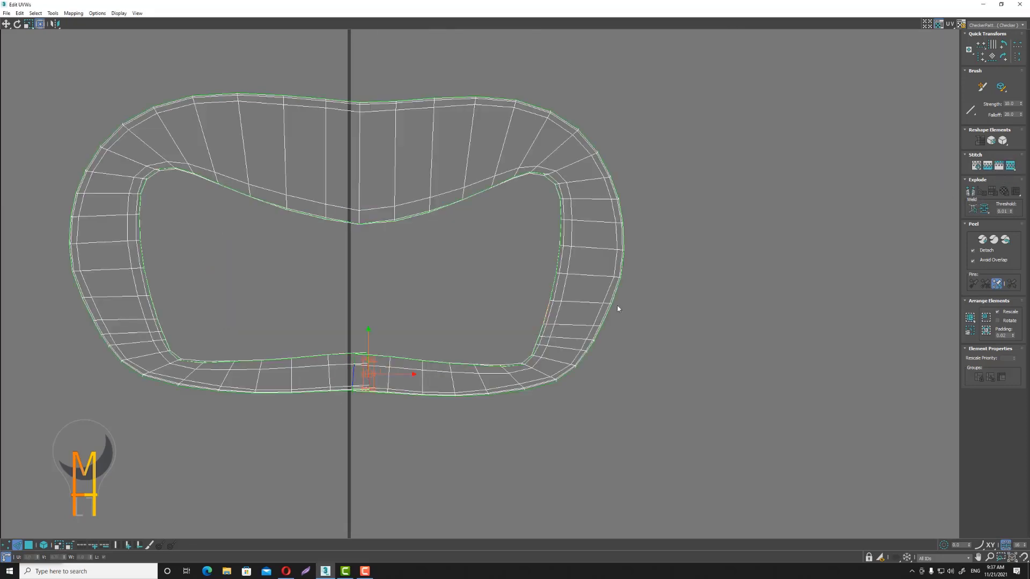
click(1012, 165)
click(681, 217)
scroll(528, 275, down, 3)
Stitch the second split shell closed, Pack Normalize both shells, and restore the editor.
middle_drag(528, 275, 433, 302)
scroll(483, 136, up, 4)
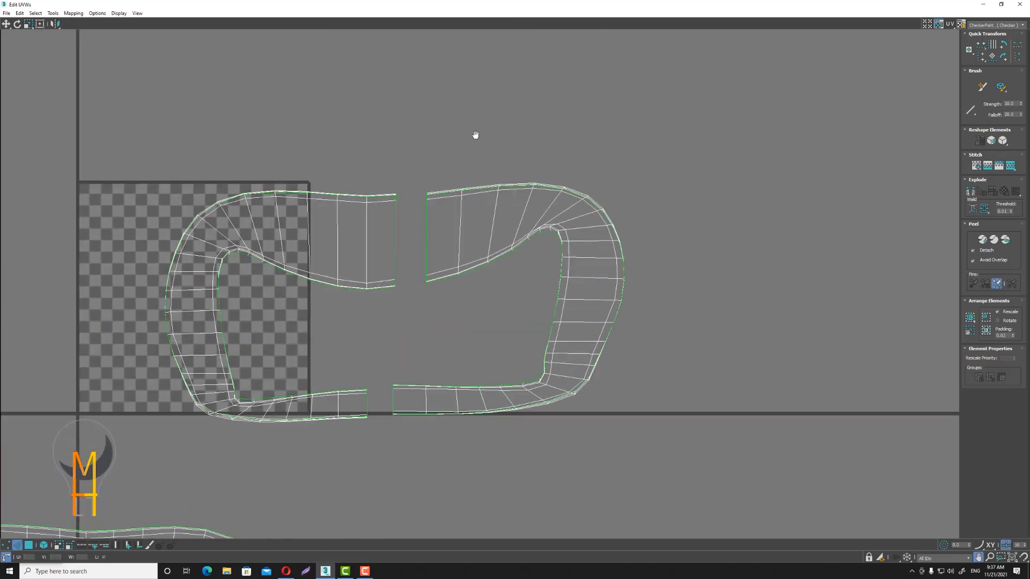
click(395, 230)
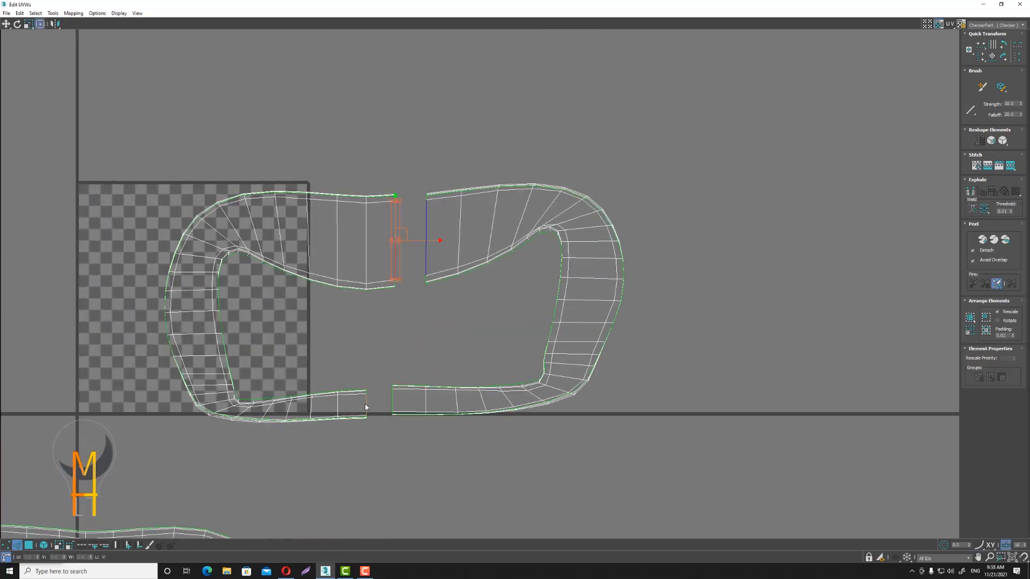
ctrl+click(367, 403)
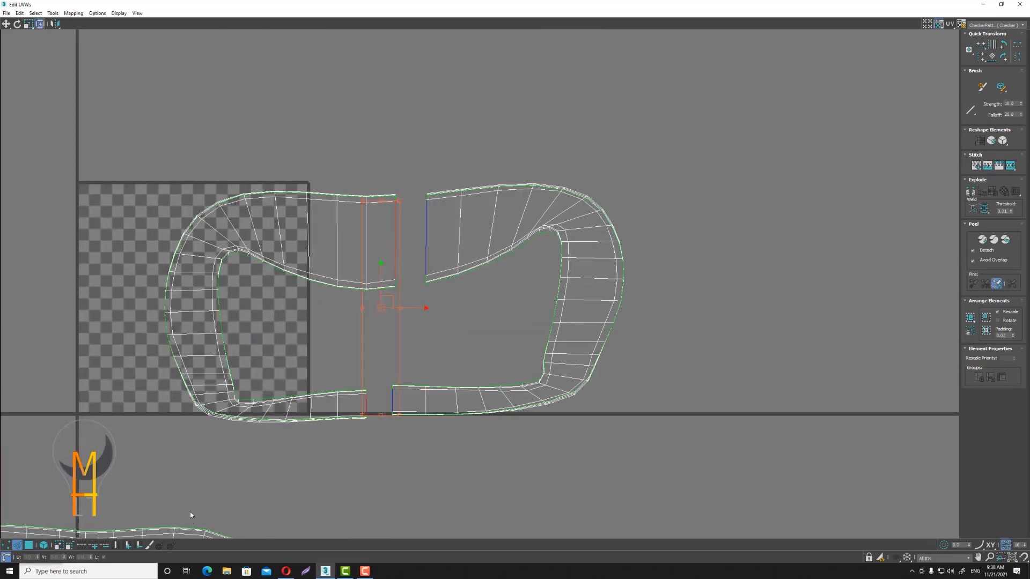
click(82, 547)
click(1007, 168)
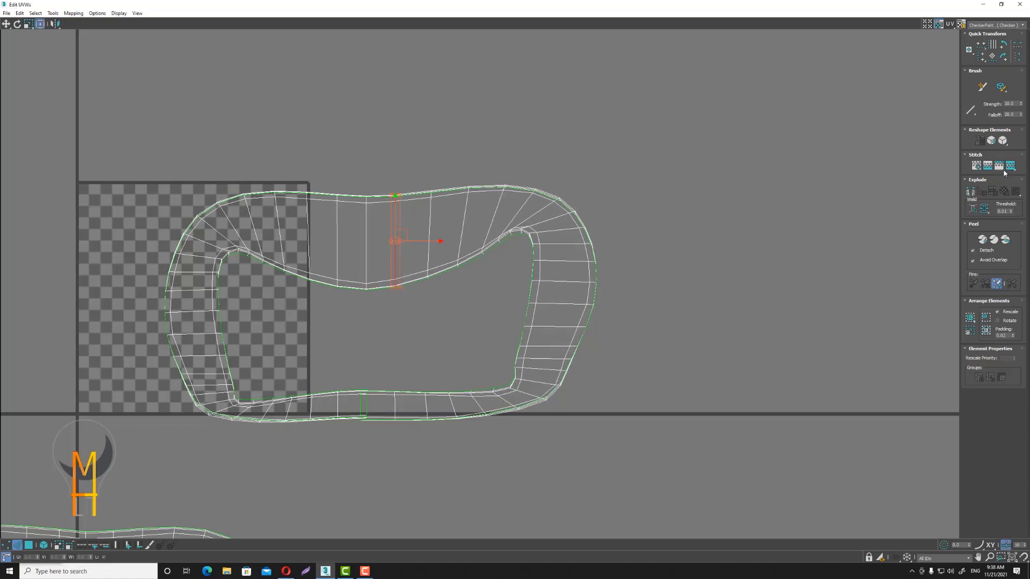
click(971, 317)
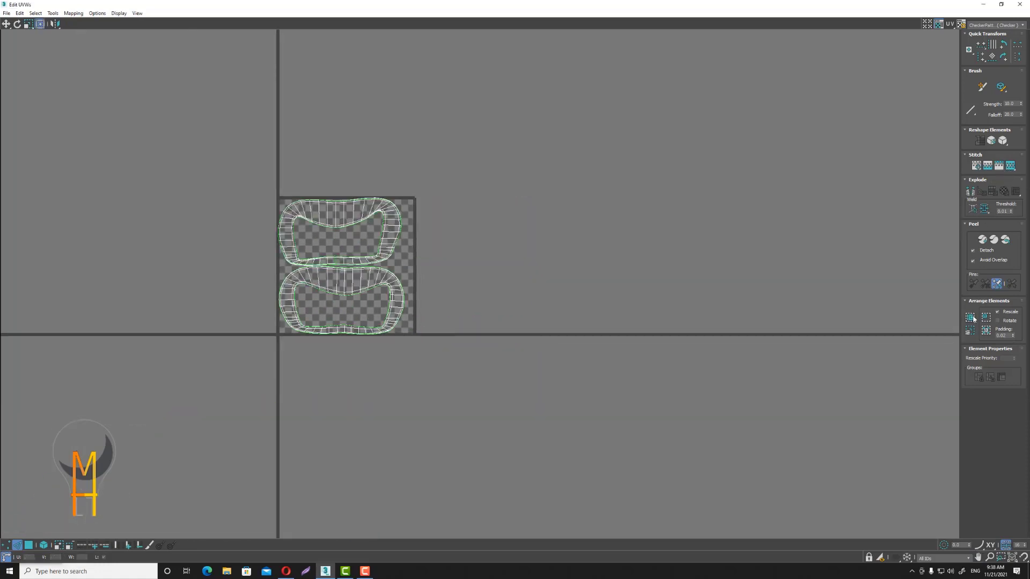
scroll(429, 239, up, 2)
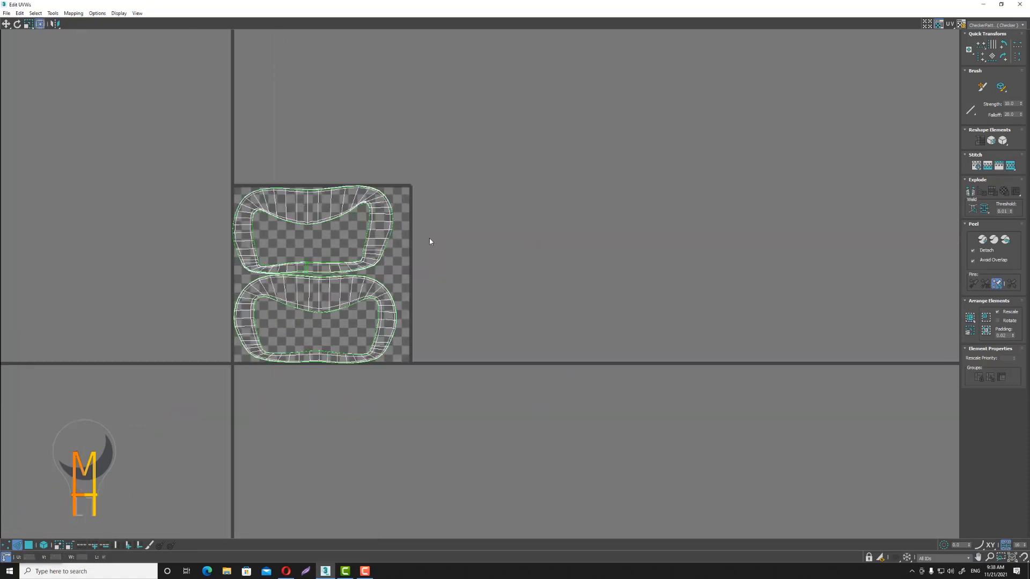
click(1001, 4)
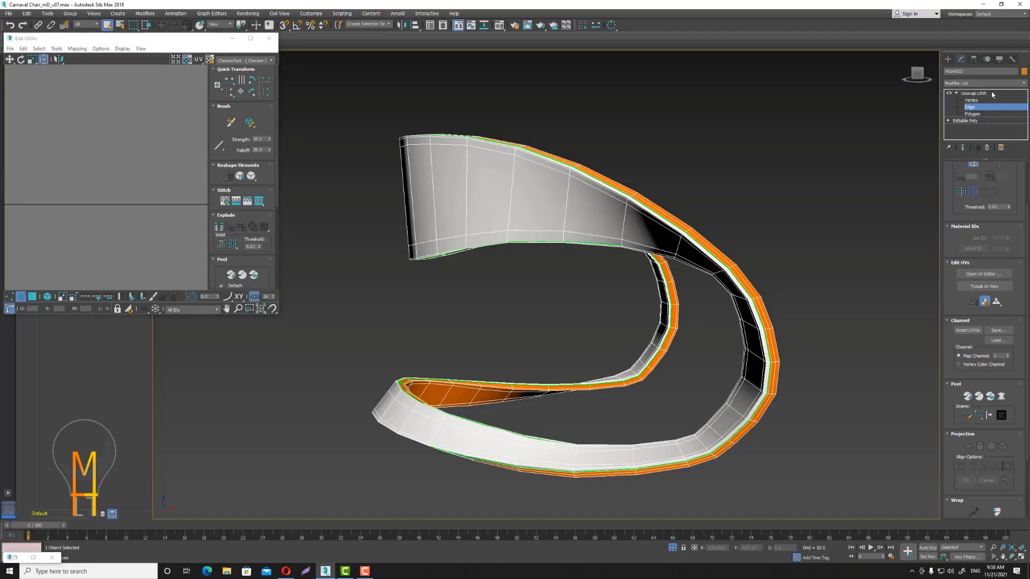
Close Edit UVWs and Collapse All the Unwrap UVW into the ribbon's Editable Poly.
click(974, 94)
click(271, 39)
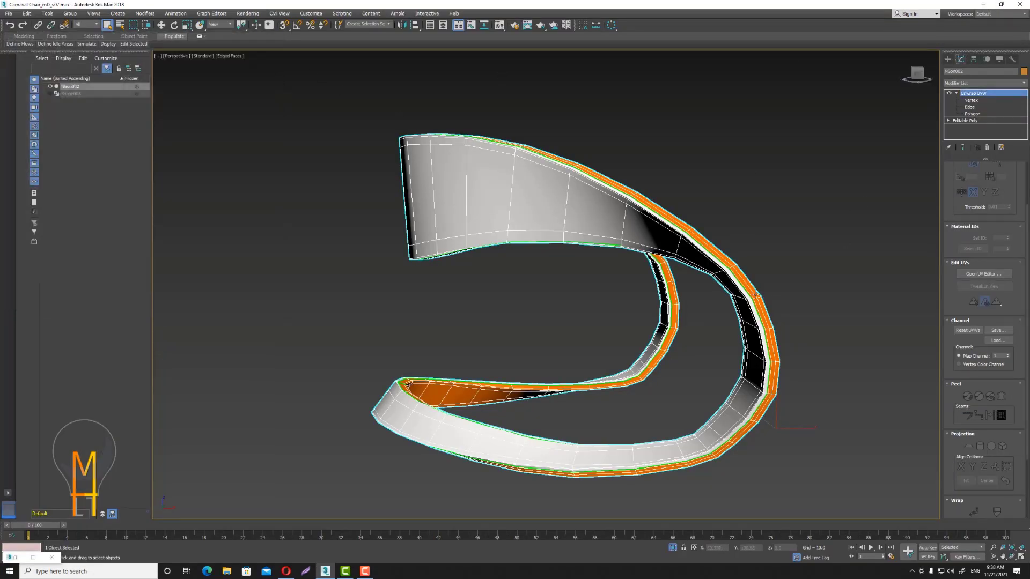
alt+middle_drag(755, 294, 708, 300)
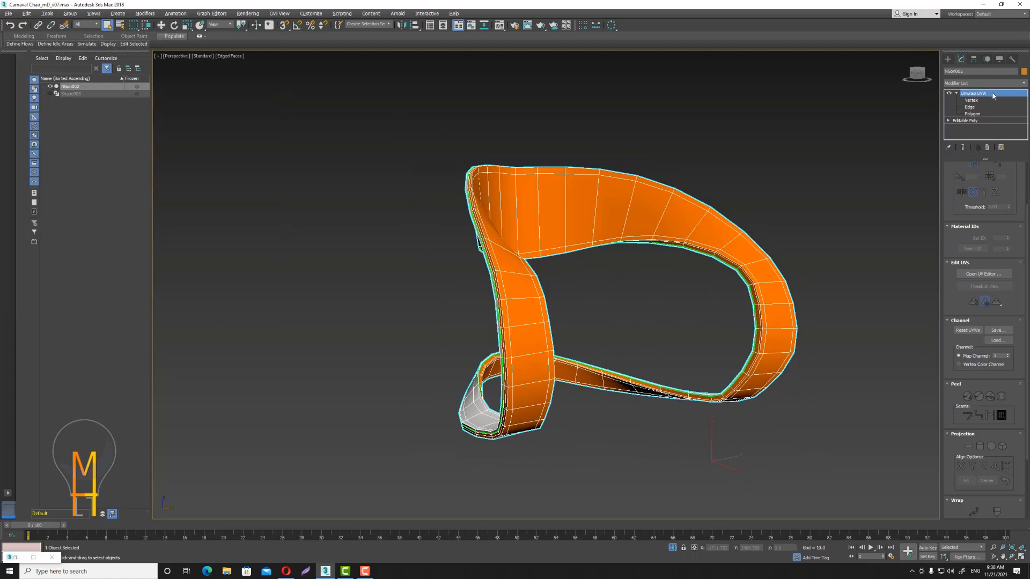
right_click(993, 95)
click(960, 176)
click(525, 308)
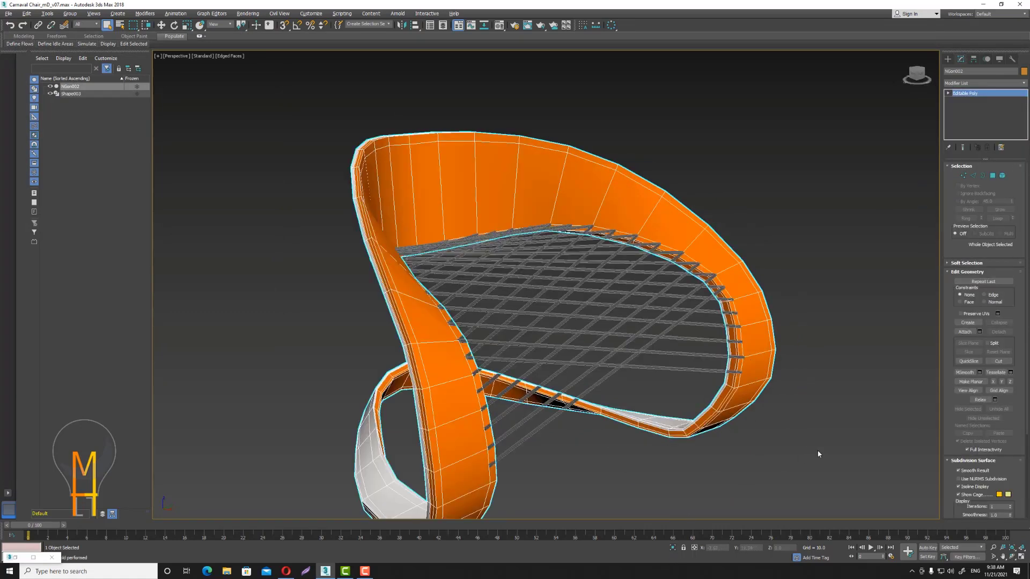
scroll(807, 248, down, 3)
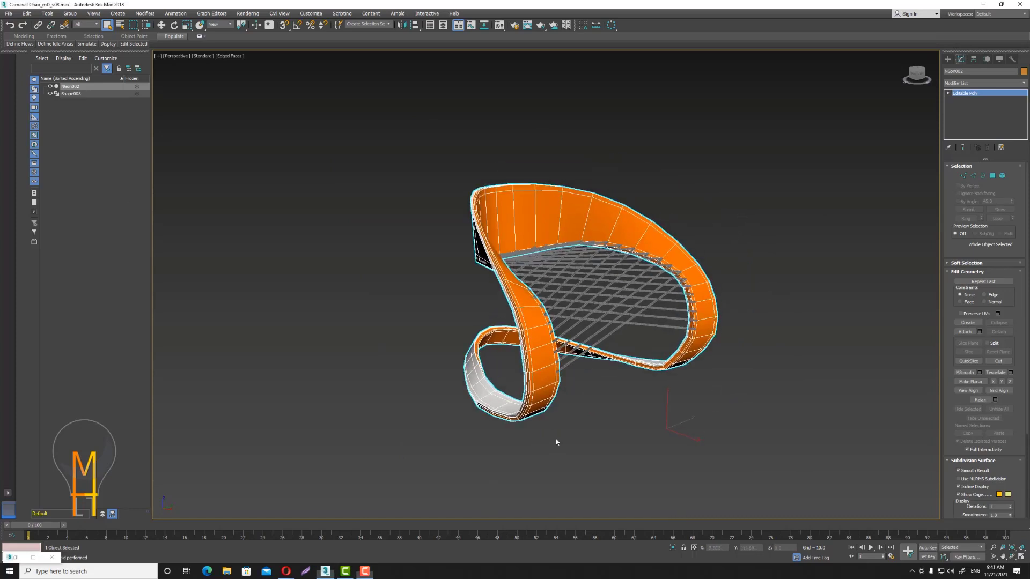
middle_drag(554, 442, 545, 441)
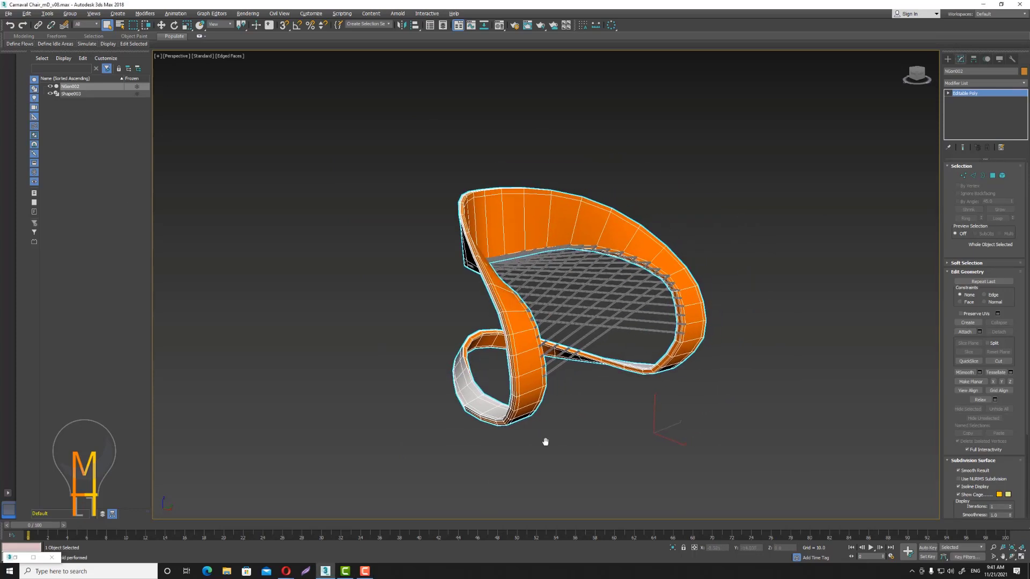
Search Google Images in Opera for 'wood texture' and scroll the results.
mouse_move(285, 571)
click(325, 541)
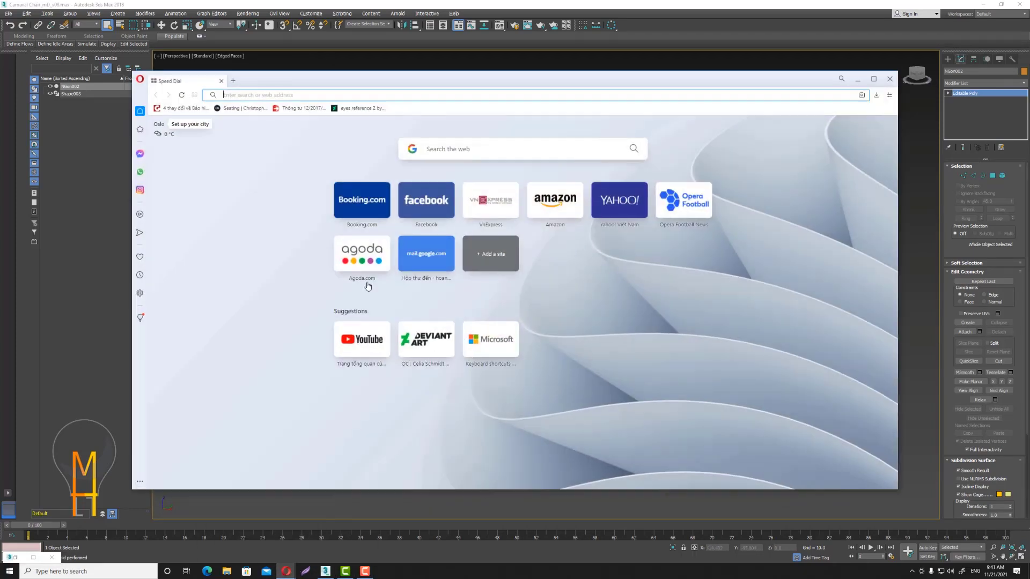
click(430, 150)
text(wo)
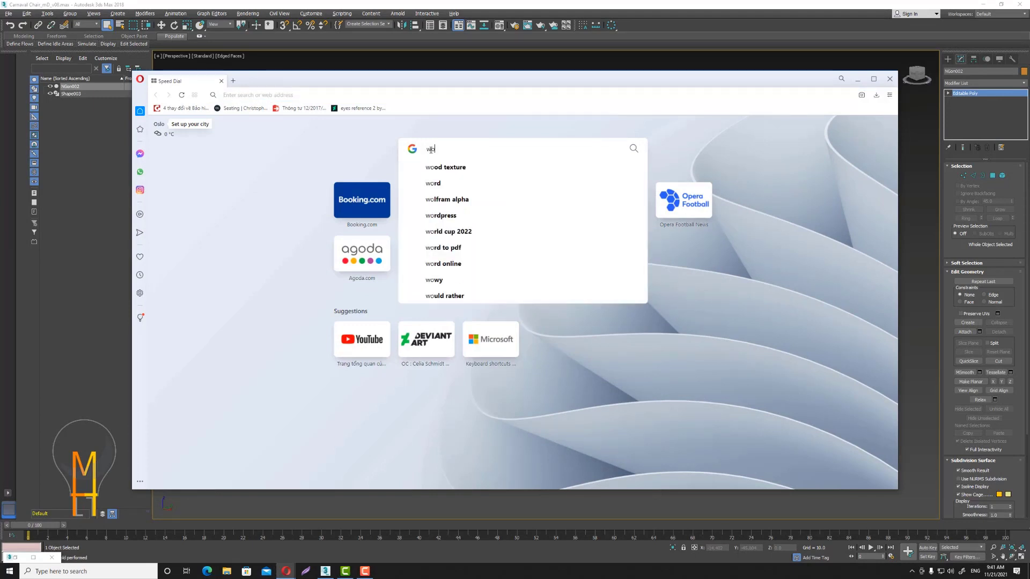
click(434, 171)
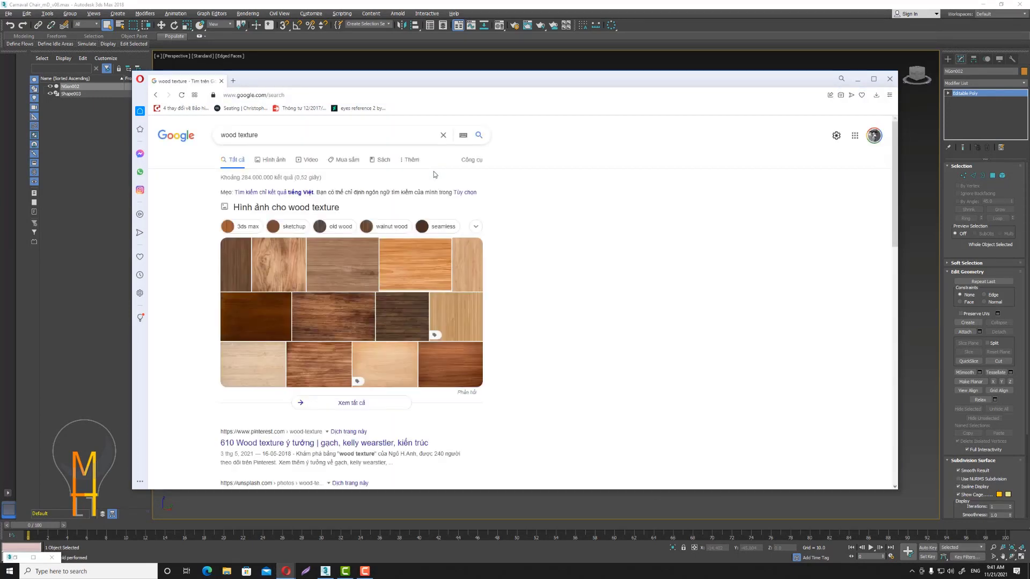
click(273, 159)
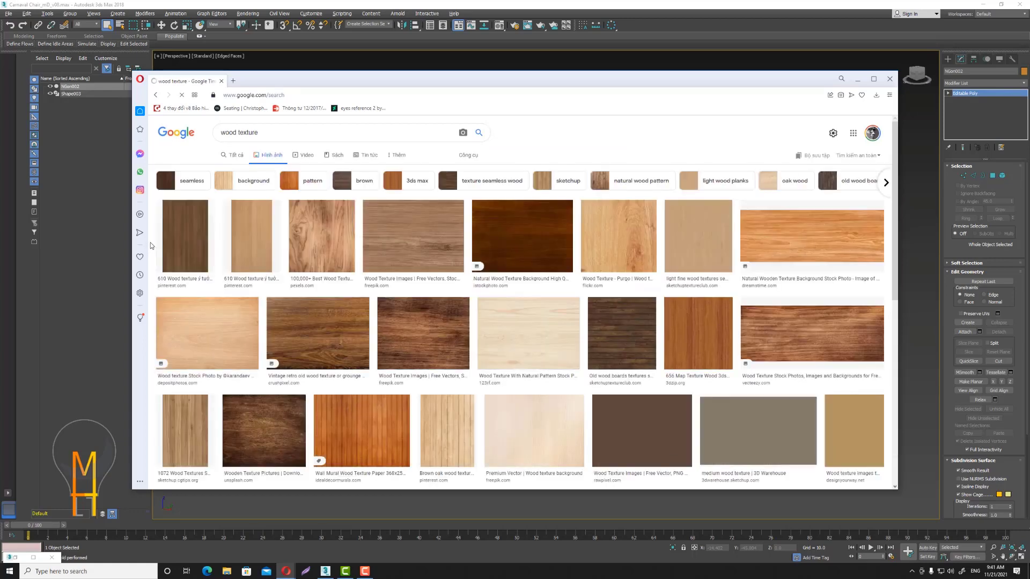
scroll(677, 362, down, 1)
scroll(676, 363, down, 3)
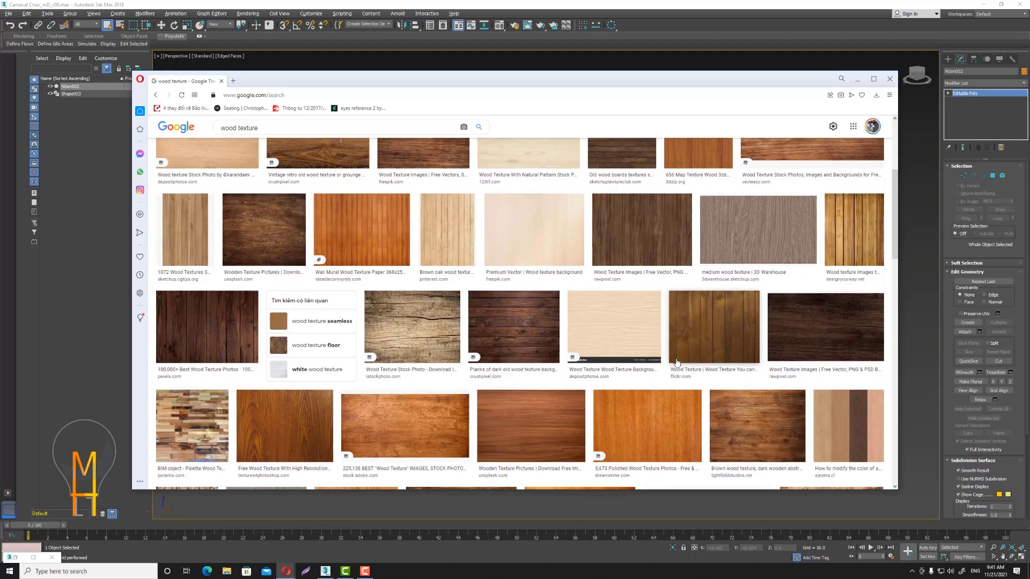
Preview the Unsplash, 1600x1200 wallpaper and Freeimages wood textures.
click(528, 420)
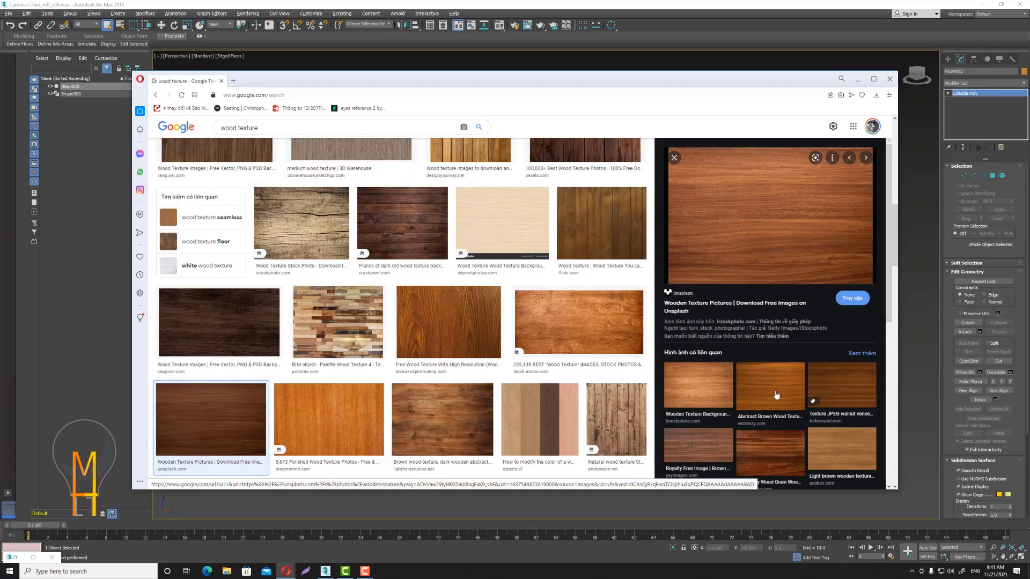
scroll(775, 395, down, 2)
click(721, 388)
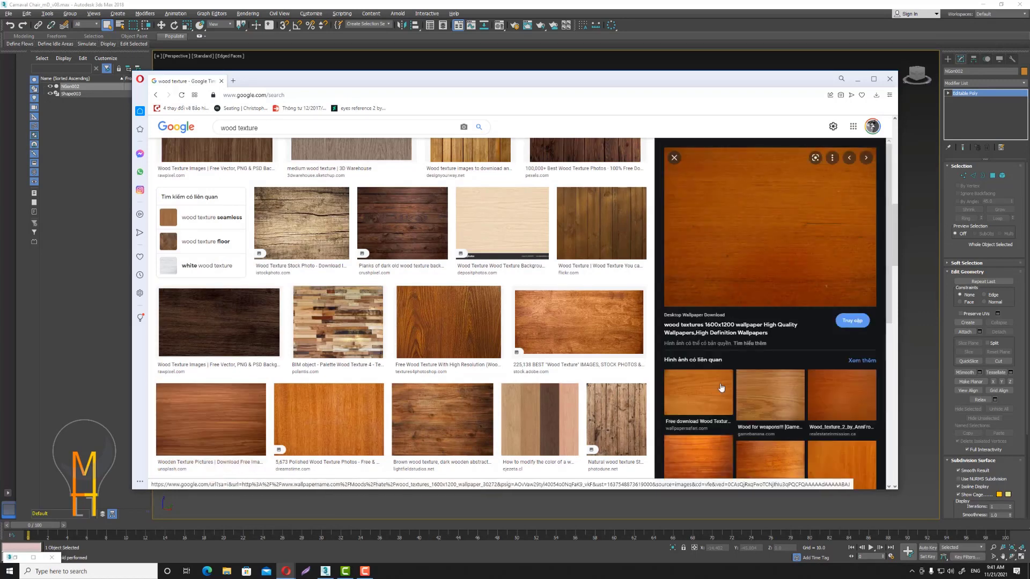
click(860, 361)
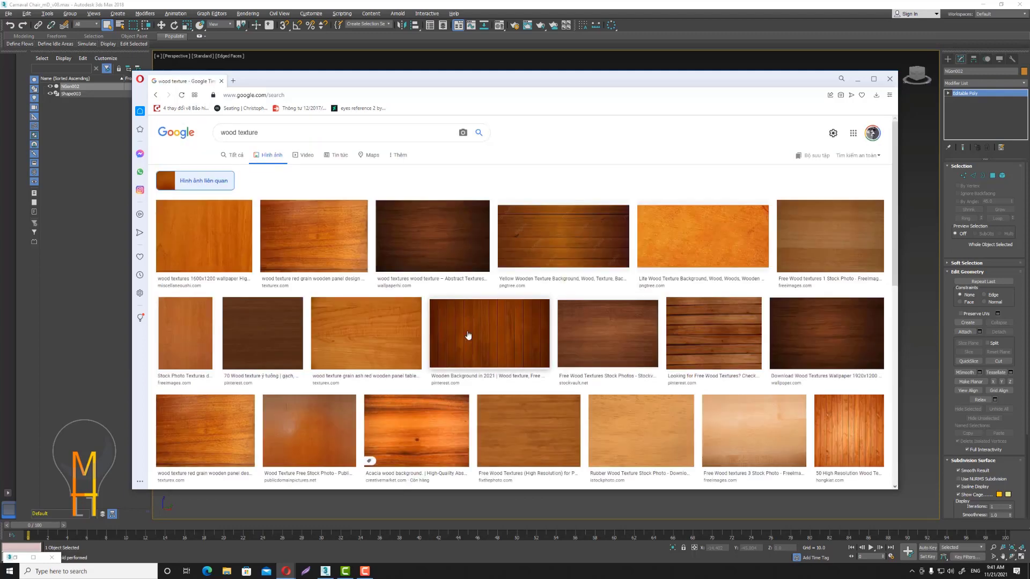
scroll(469, 337, down, 2)
scroll(469, 336, down, 2)
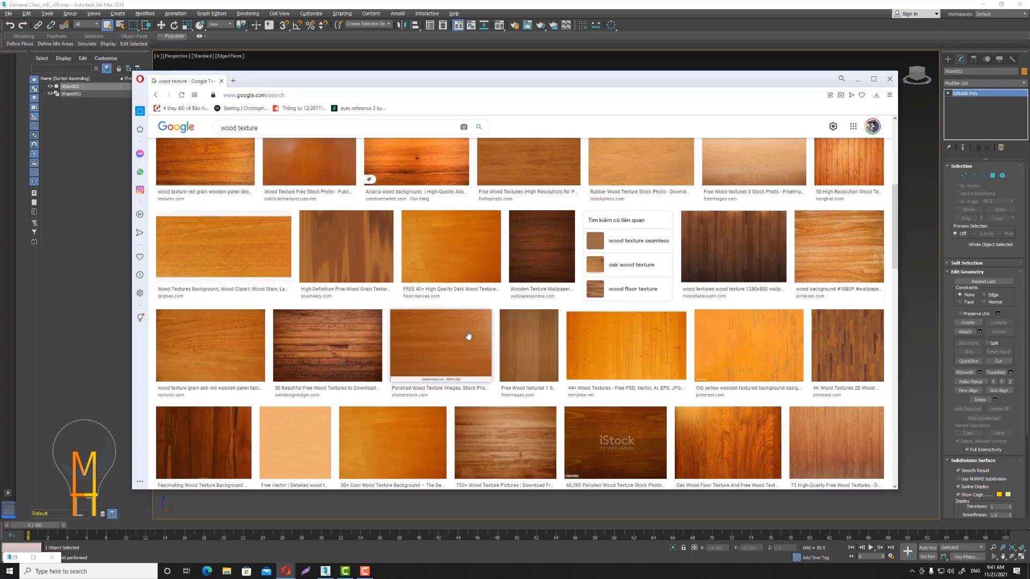
click(812, 311)
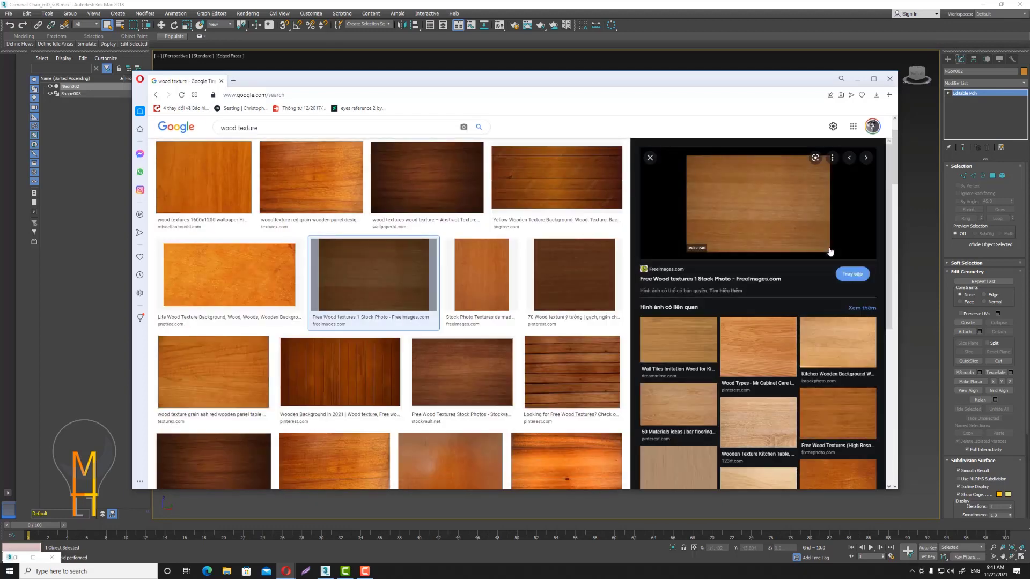
Check the polished Shutterstock wood texture on its source page.
scroll(439, 291, down, 4)
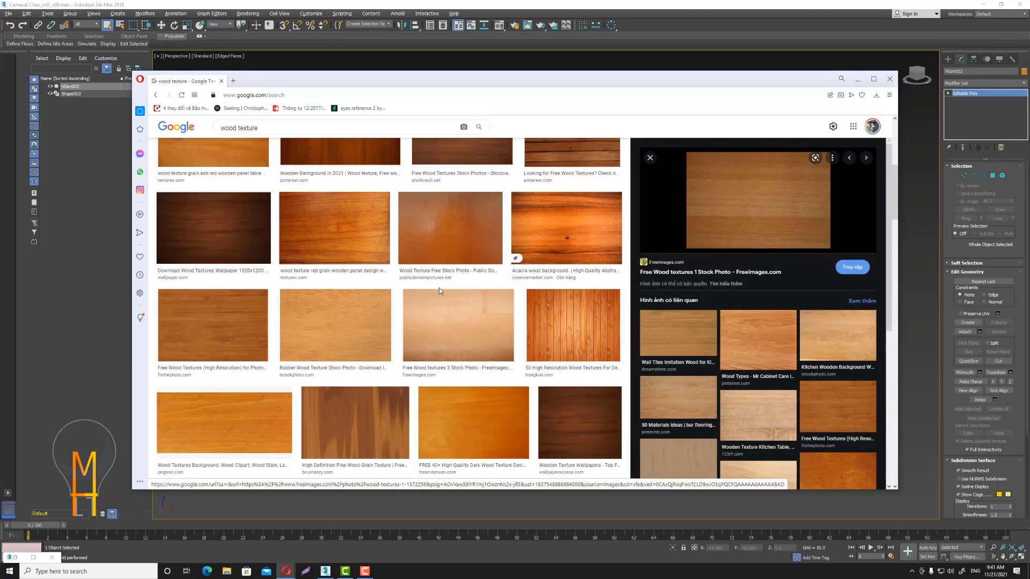
scroll(420, 320, down, 3)
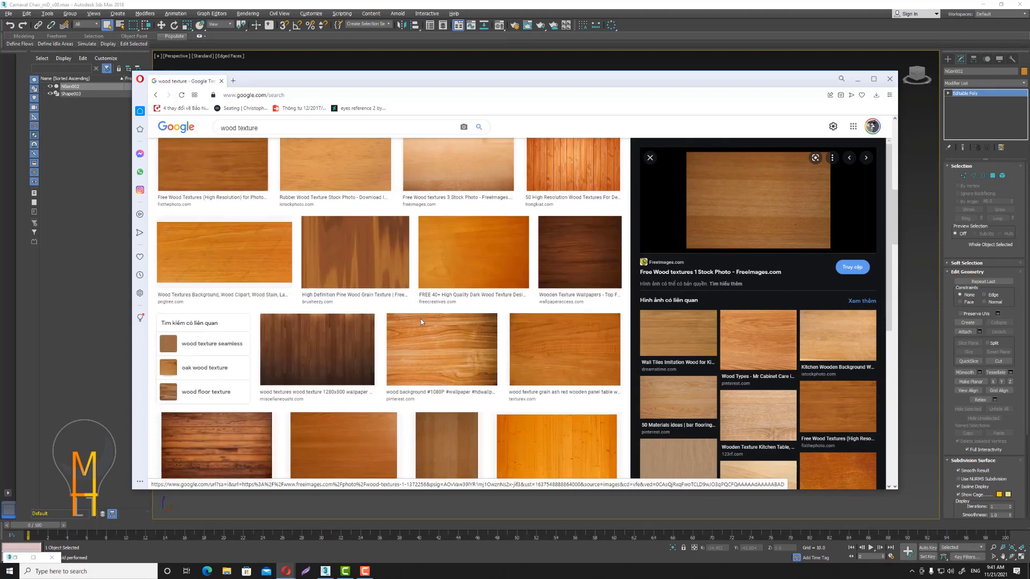
scroll(421, 320, down, 2)
click(350, 335)
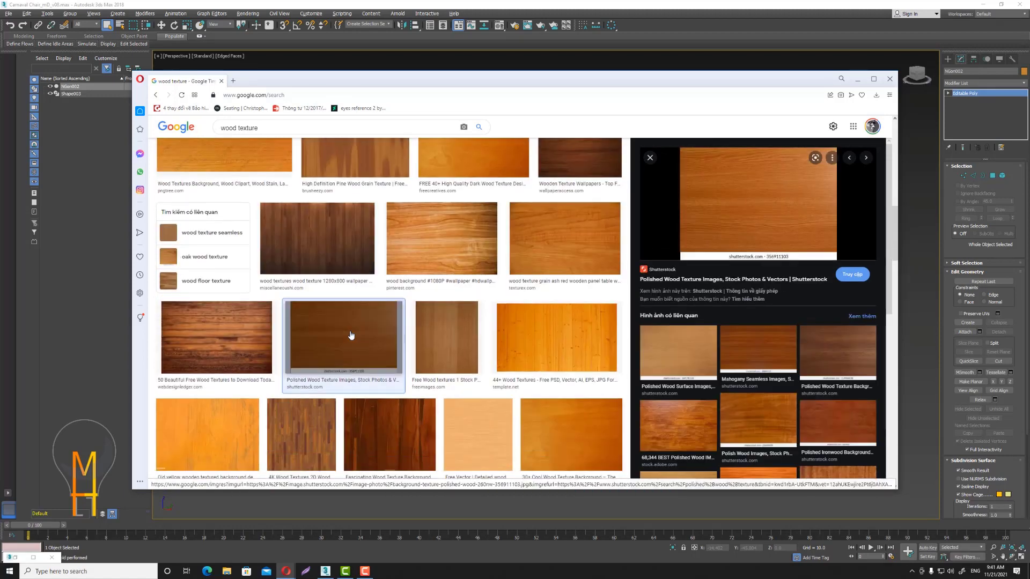
click(777, 192)
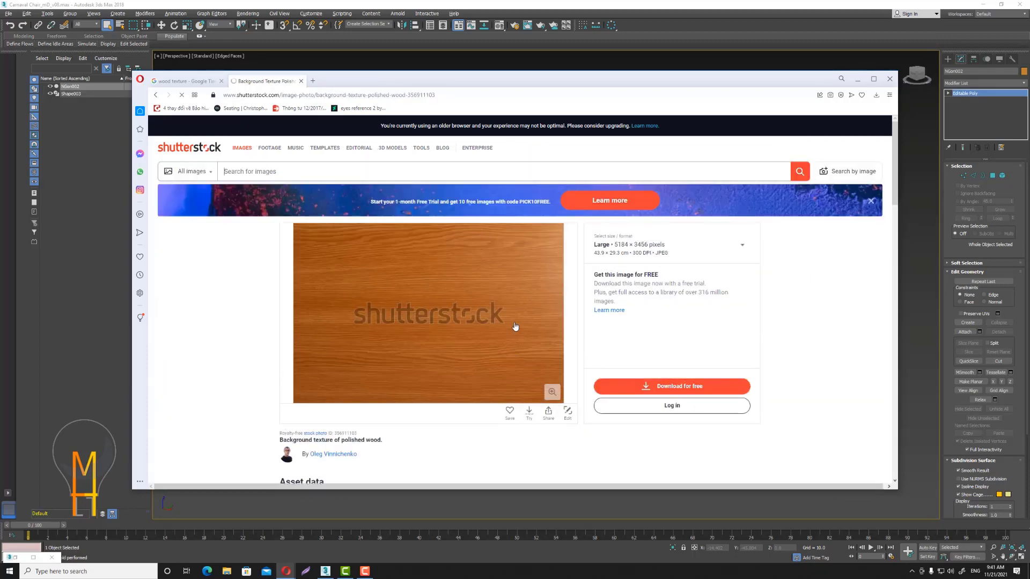
click(301, 81)
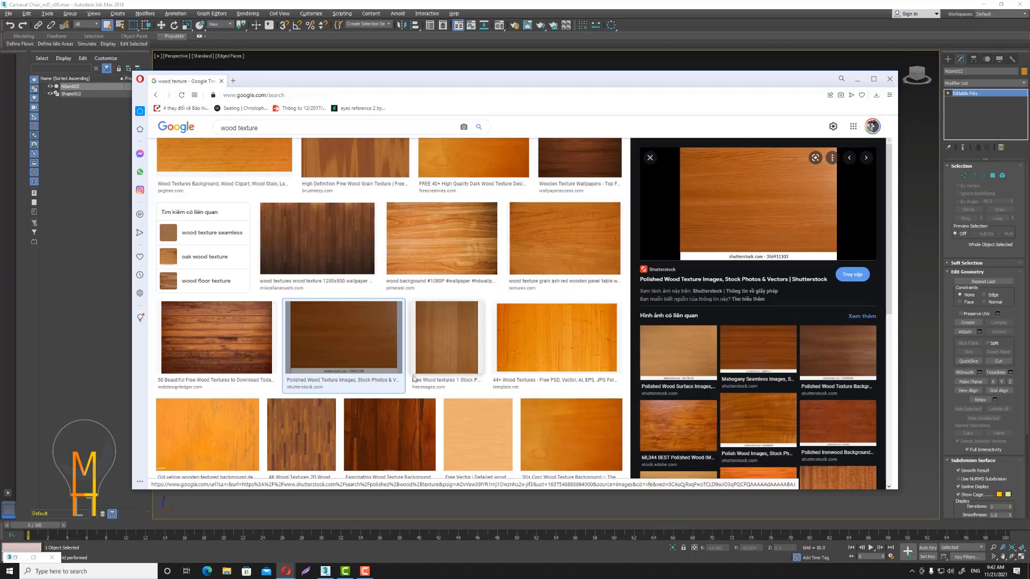
Open the light orange wood texture's large preview and bring up its image menu.
scroll(764, 353, down, 4)
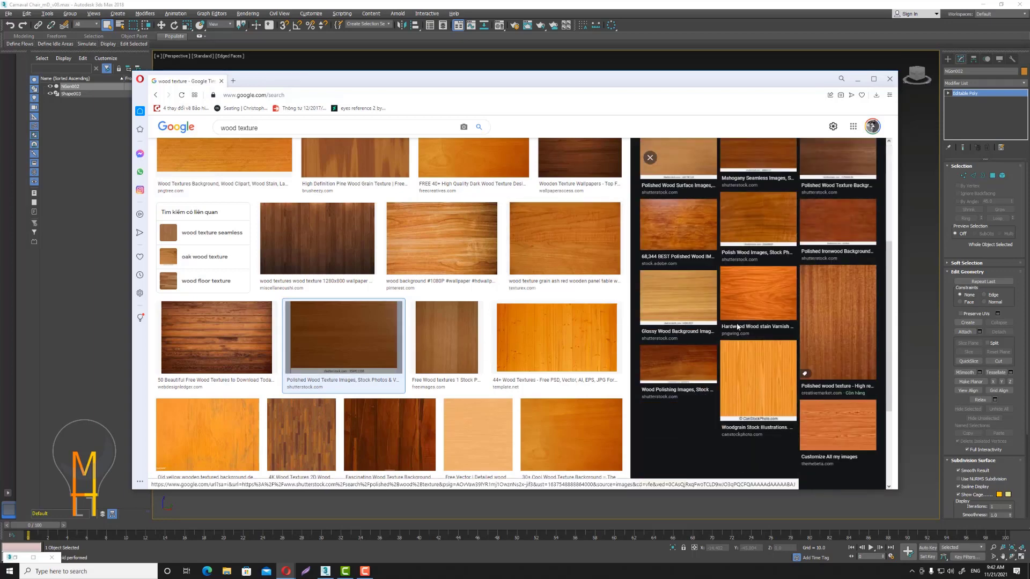
scroll(250, 339, up, 4)
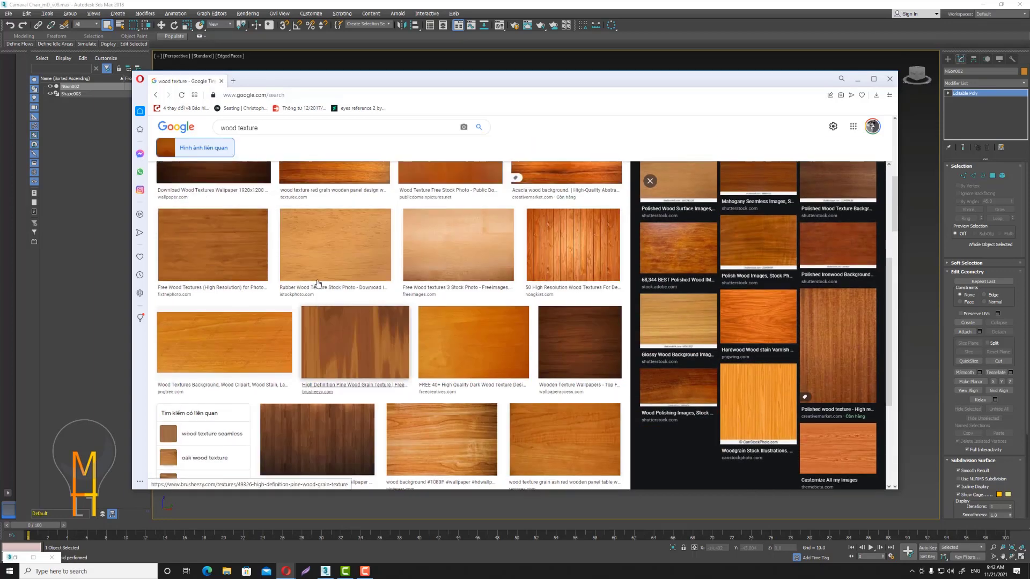
click(249, 339)
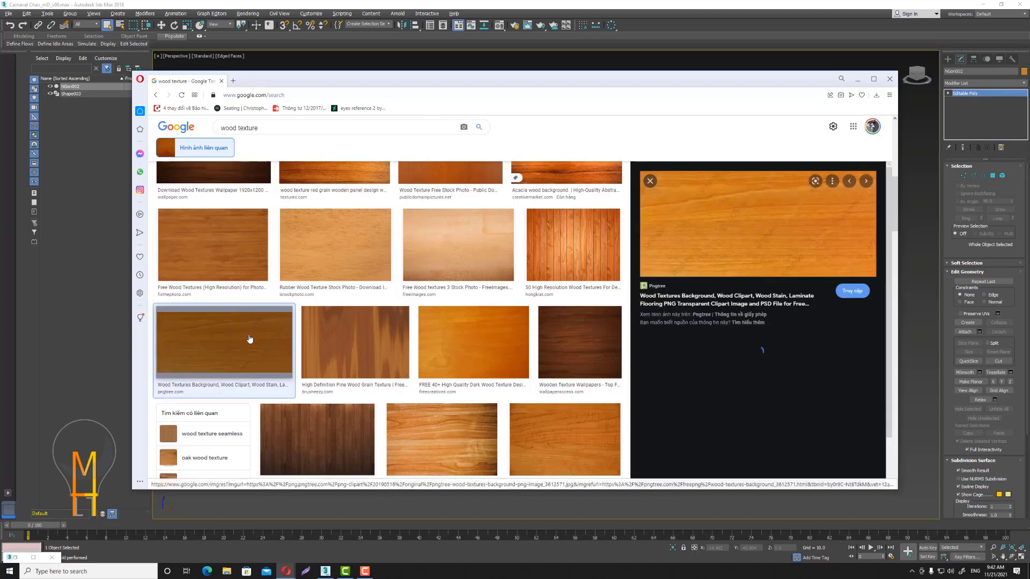
right_click(772, 218)
Save the pngtree wood texture JPEG into the Carnaval Chair folder and return to 3ds Max.
click(798, 308)
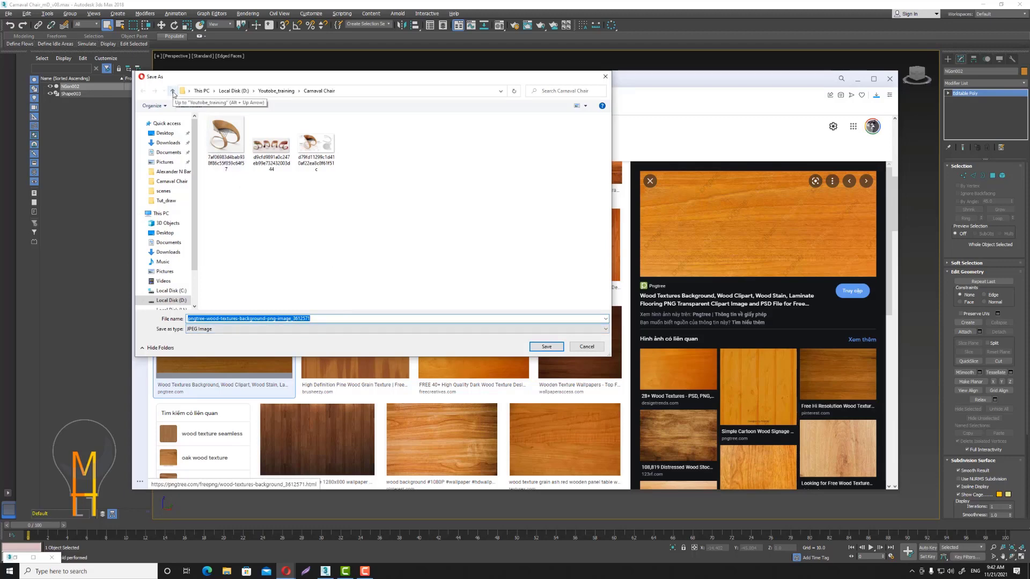
click(550, 347)
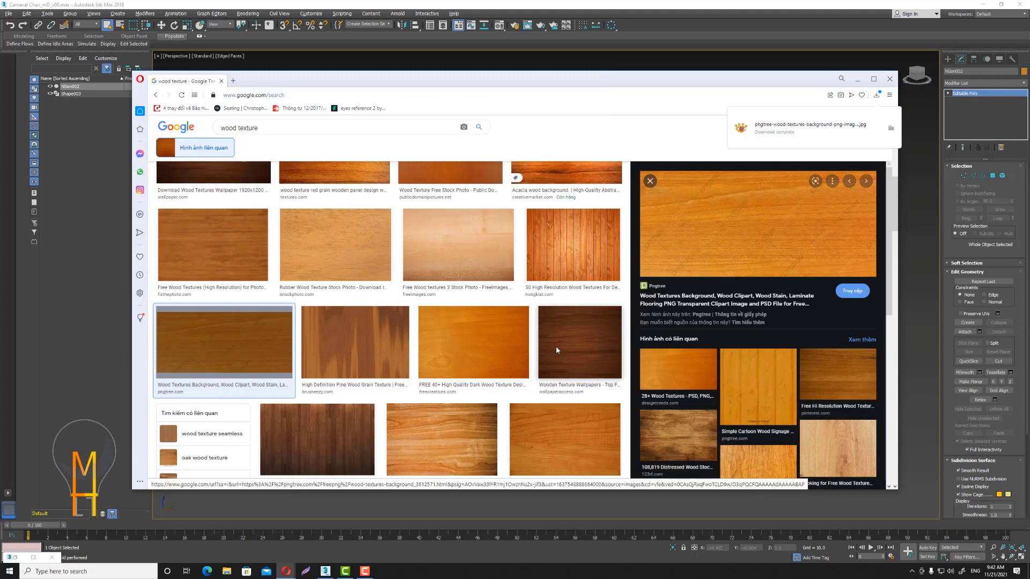
click(325, 571)
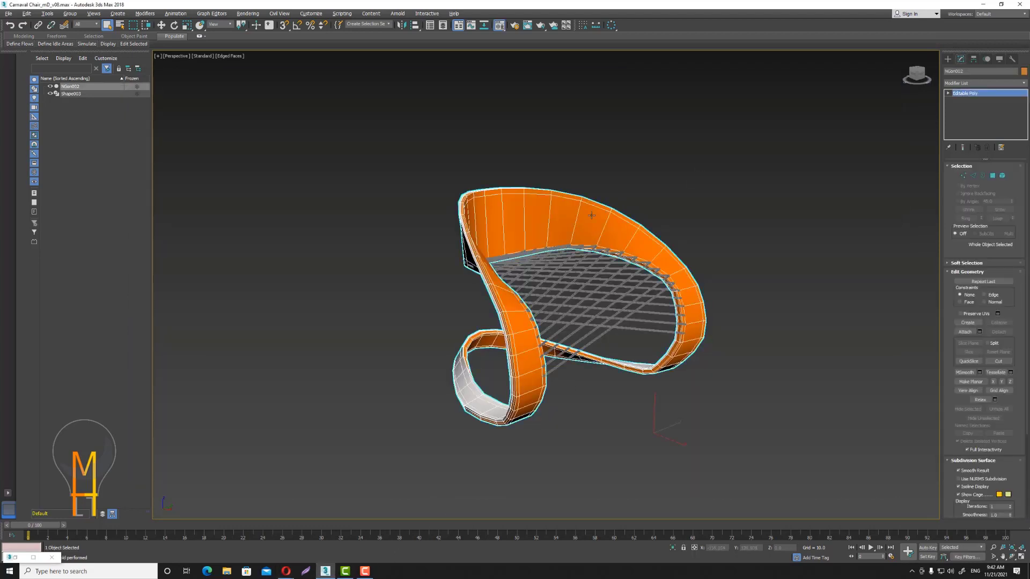
In the Material Editor, open 02 - Default's orange sub-material and choose a Diffuse map.
click(499, 25)
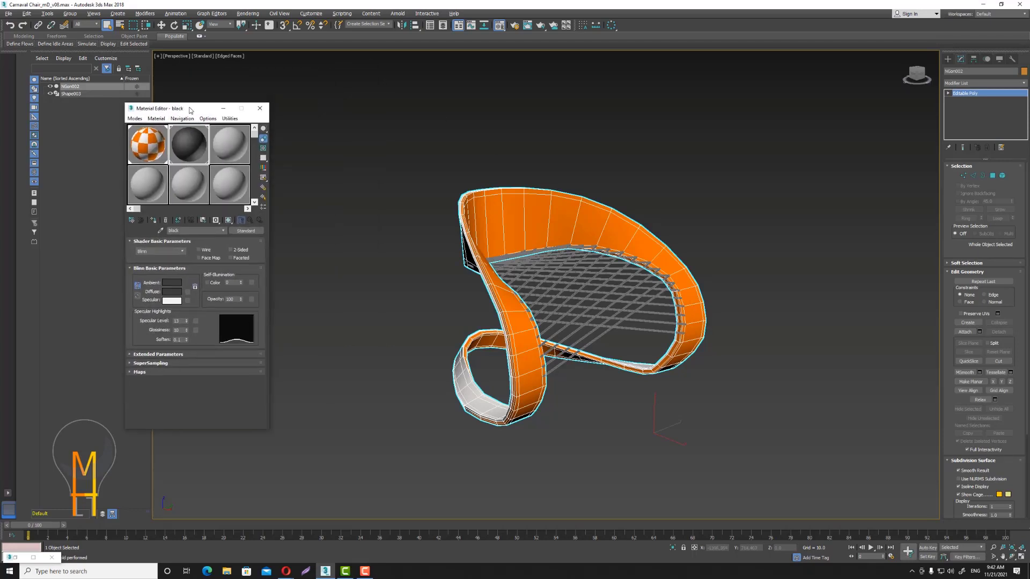
drag(295, 69, 189, 110)
click(137, 144)
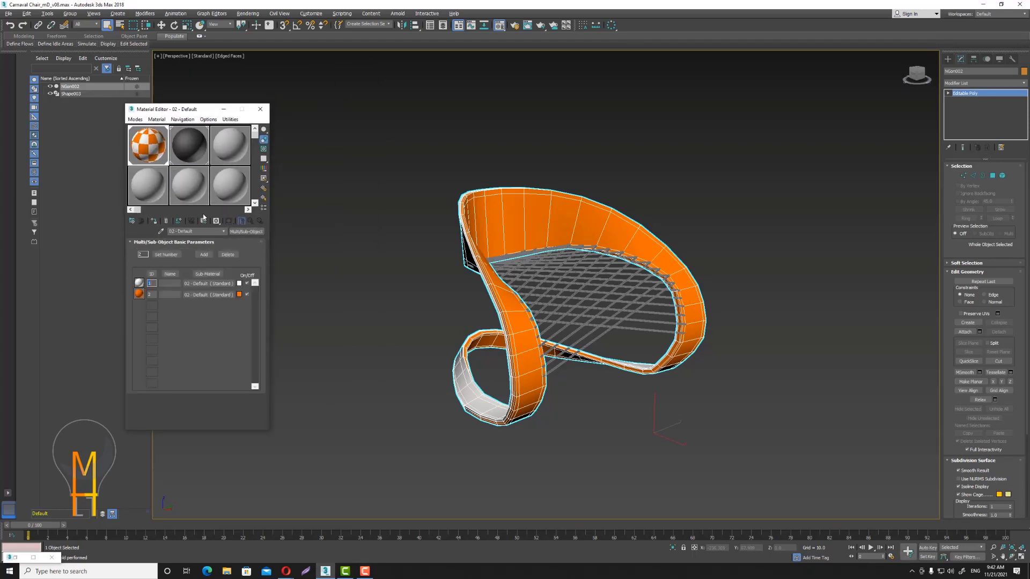
click(213, 298)
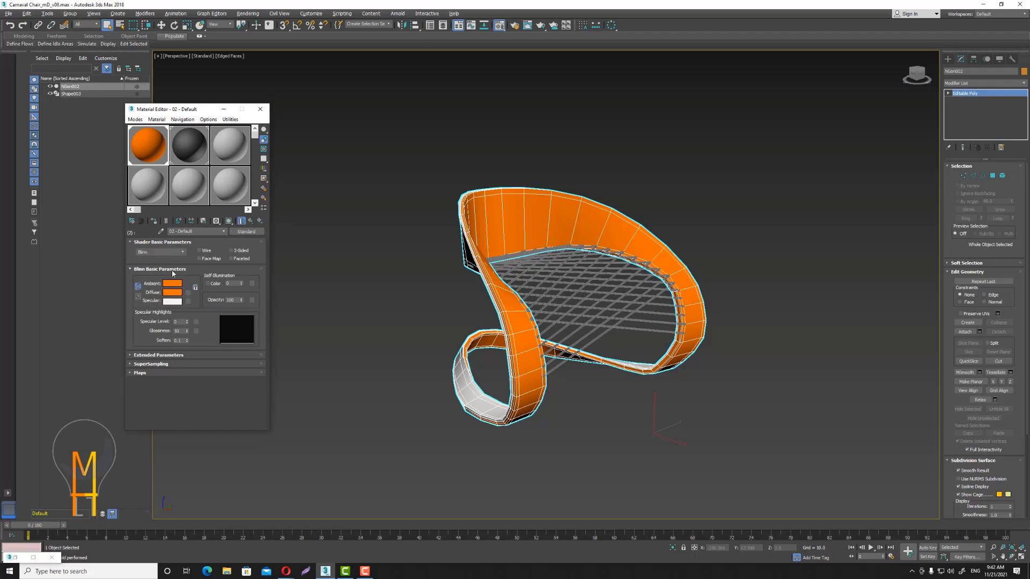
click(246, 231)
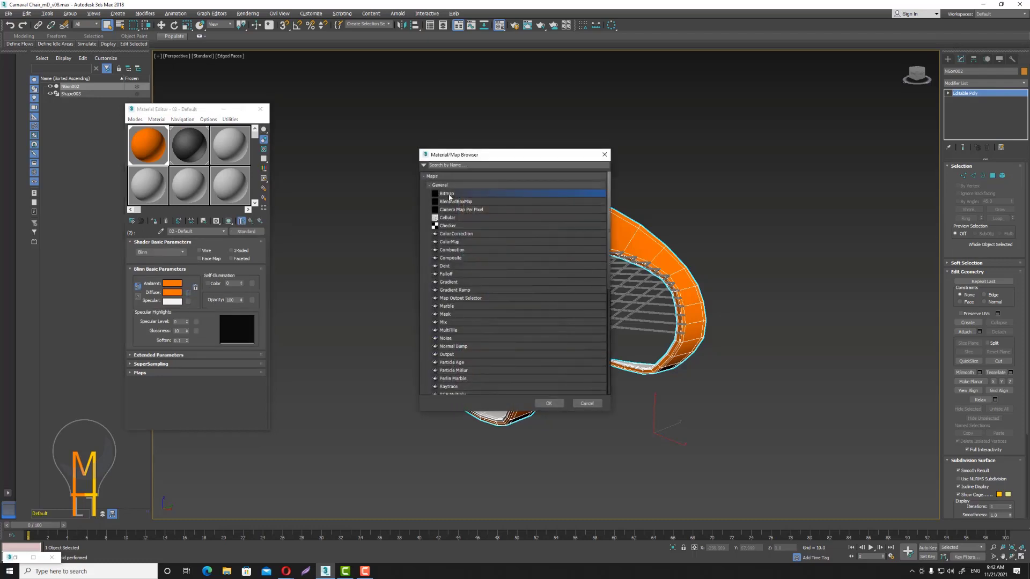
Load the Carnaval Chair pngtree wood JPG as the Bitmap diffuse map and show it in the viewport.
double_click(449, 197)
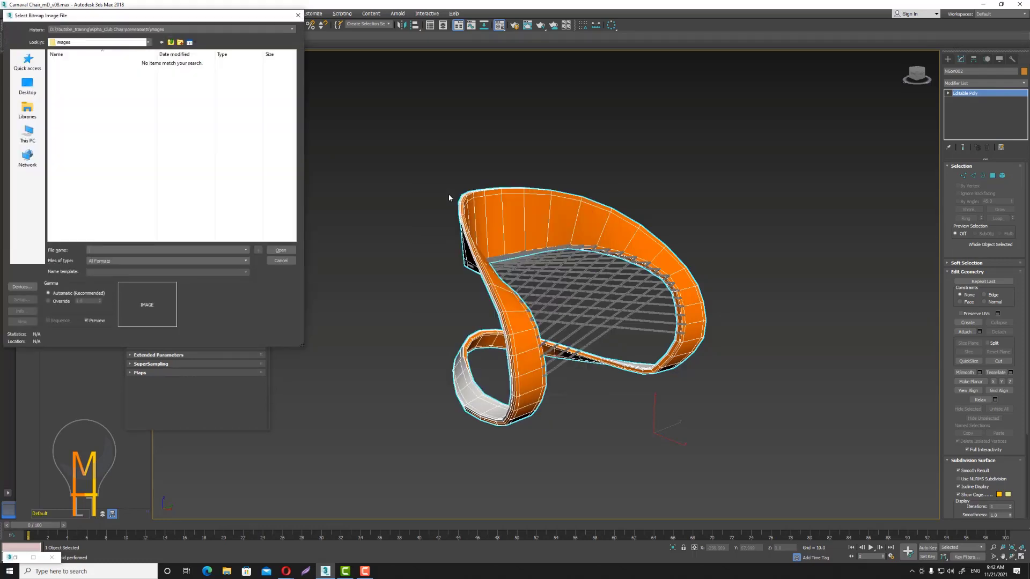
click(175, 29)
click(171, 43)
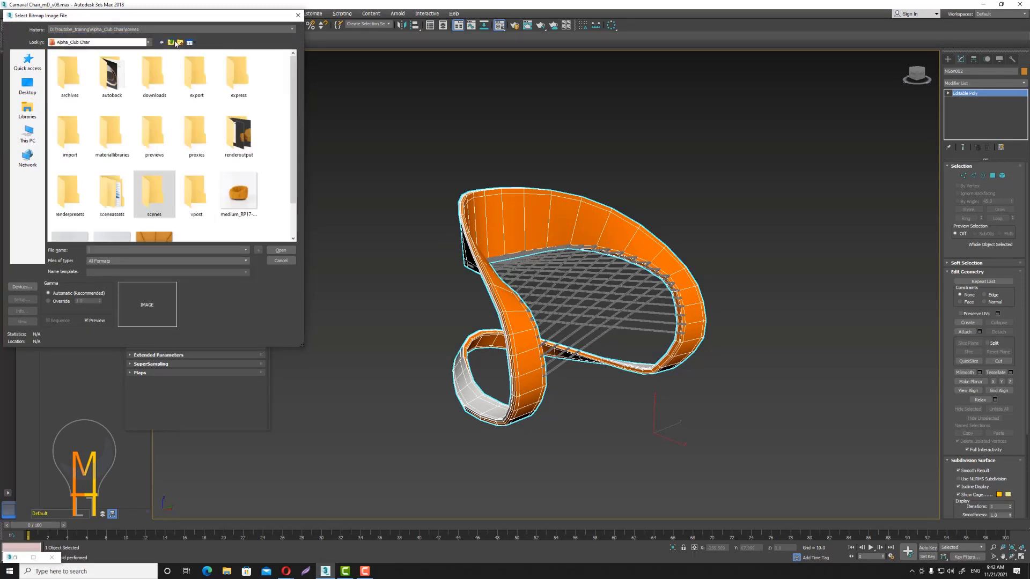
click(173, 42)
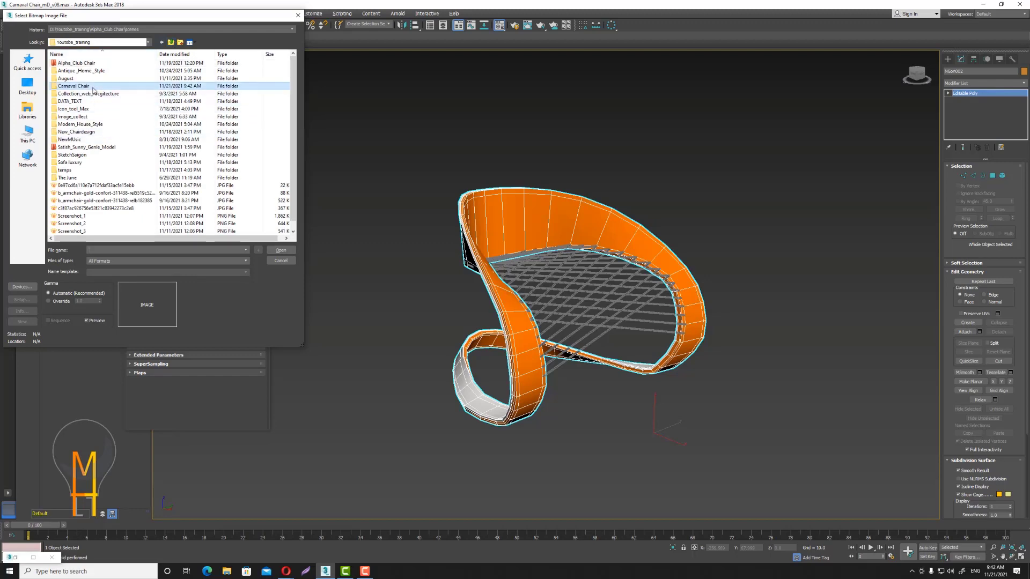
double_click(73, 86)
click(196, 80)
click(280, 250)
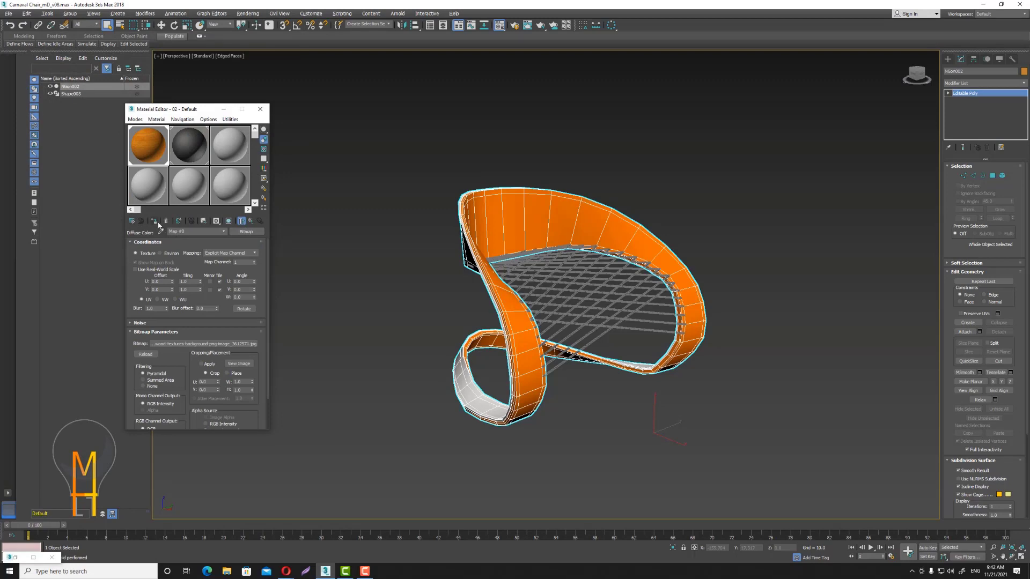
click(229, 222)
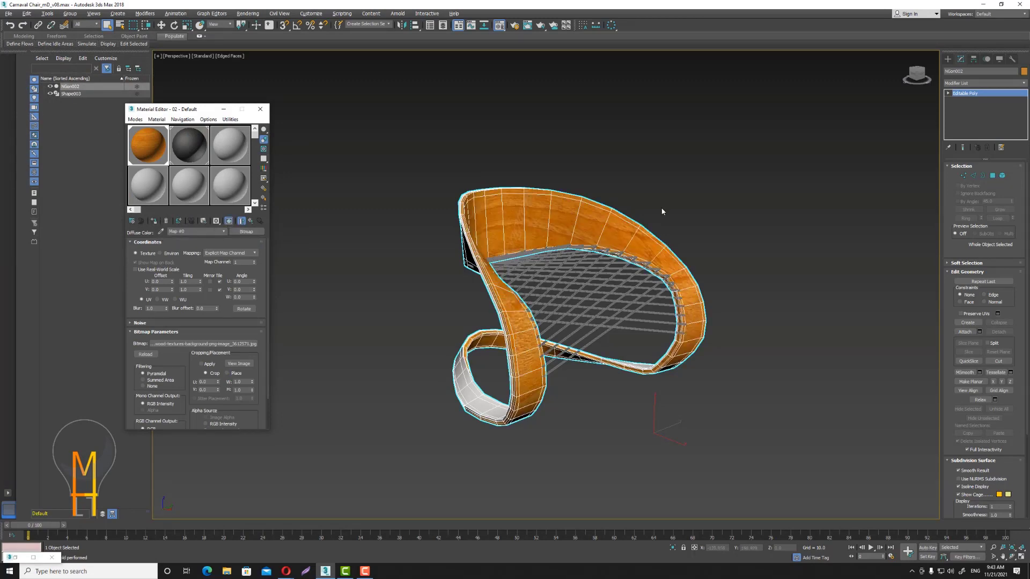
mouse_move(663, 210)
alt+middle_down()
mouse_move(600, 204)
mouse_move(622, 207)
alt+middle_up()
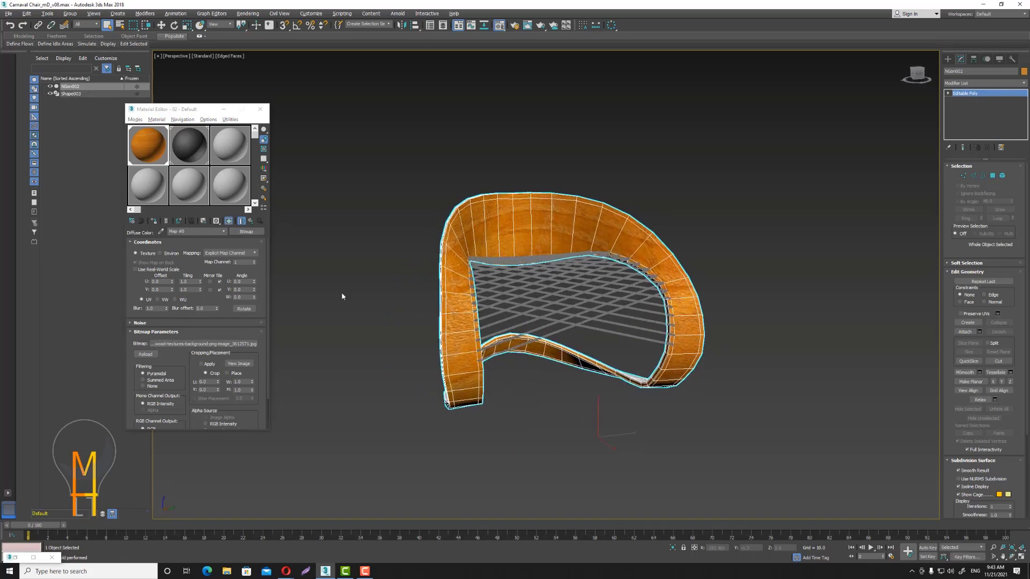
Crop the wood bitmap to height 0.868 in View Image, then close the viewer.
click(239, 363)
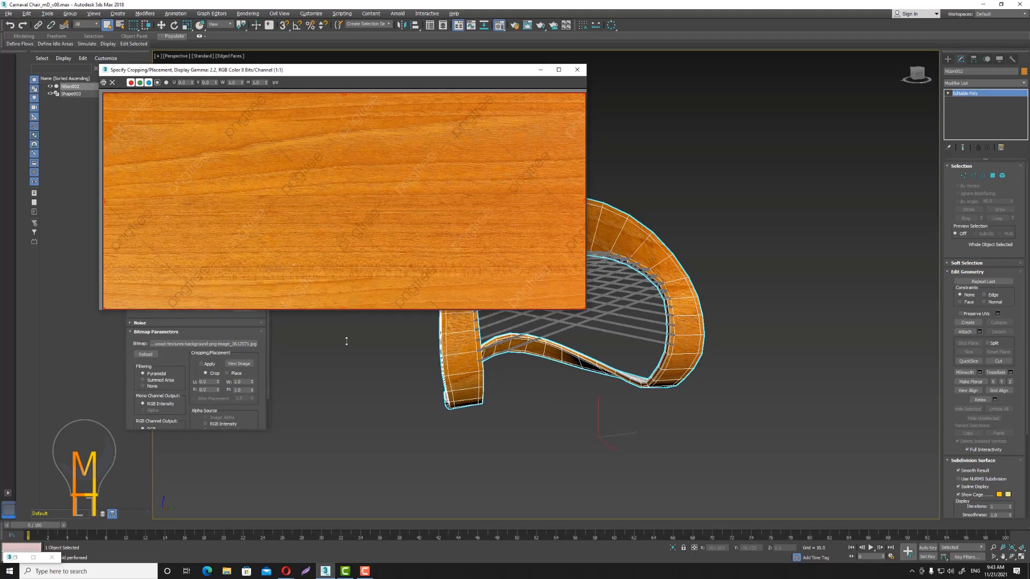
drag(346, 341, 348, 296)
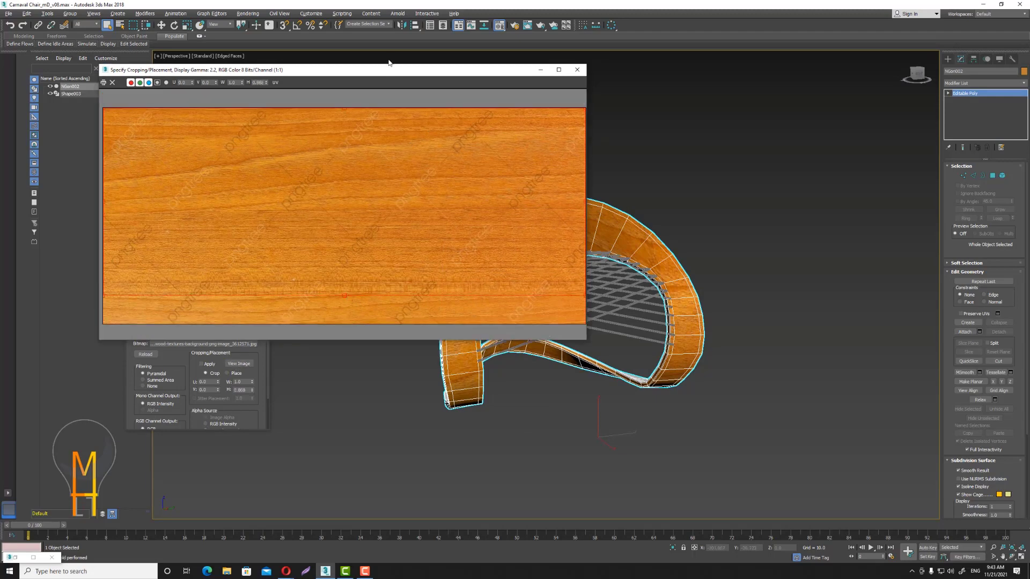
drag(389, 65, 235, 74)
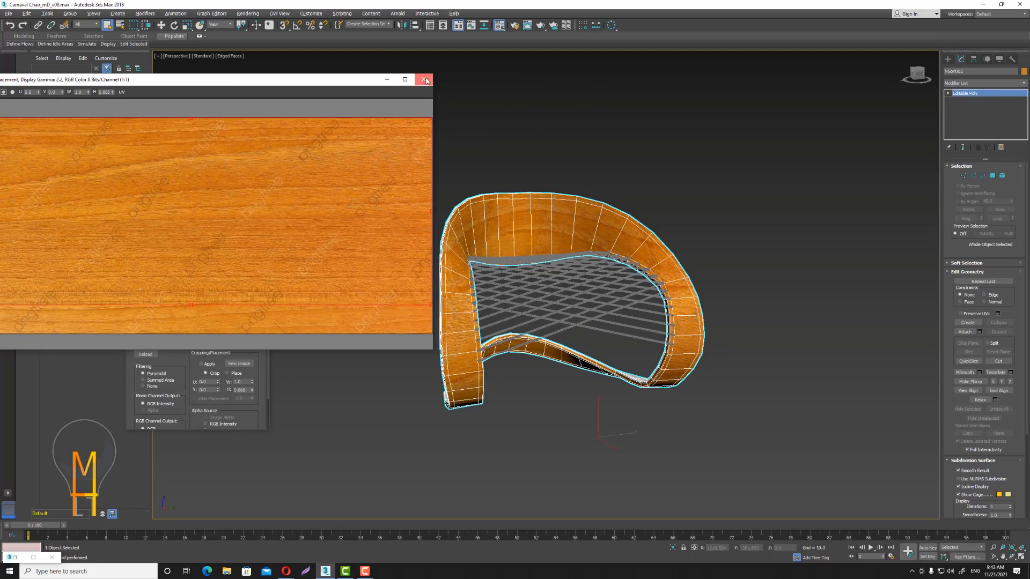
click(426, 80)
click(677, 151)
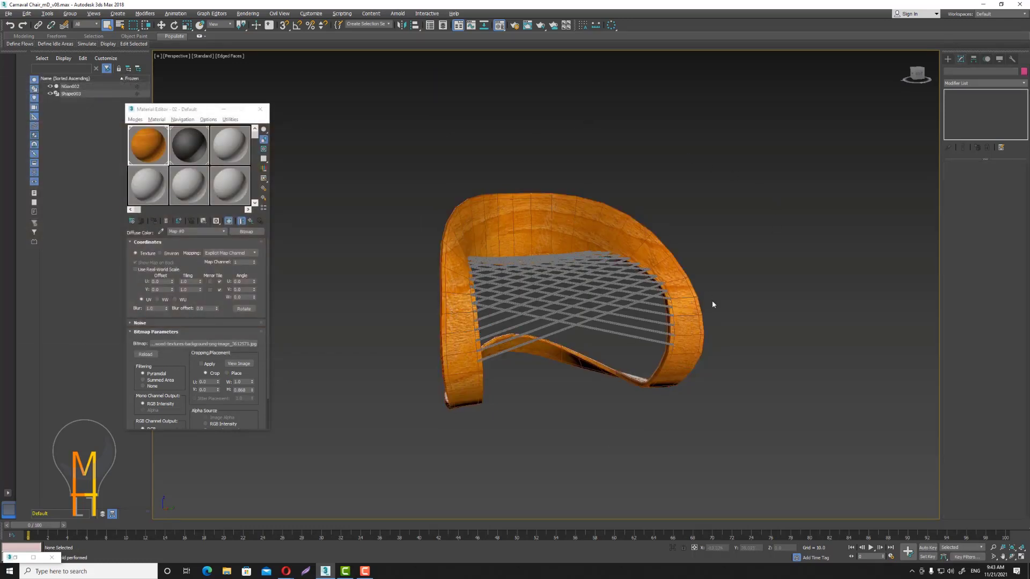
Add a TurboSmooth modifier to the chair ribbon and orbit to inspect it.
click(681, 271)
click(984, 83)
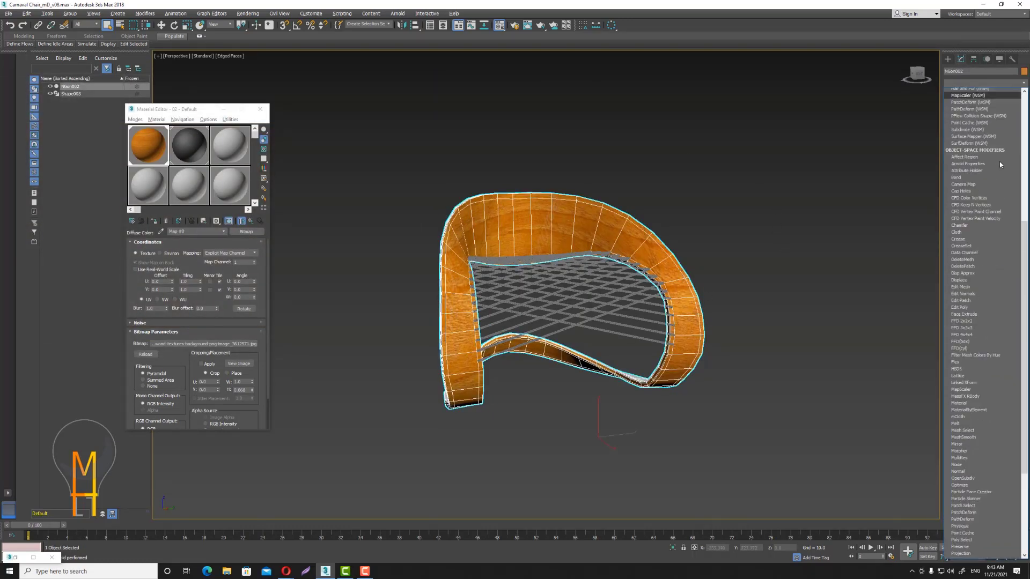
scroll(999, 162, down, 10)
click(969, 422)
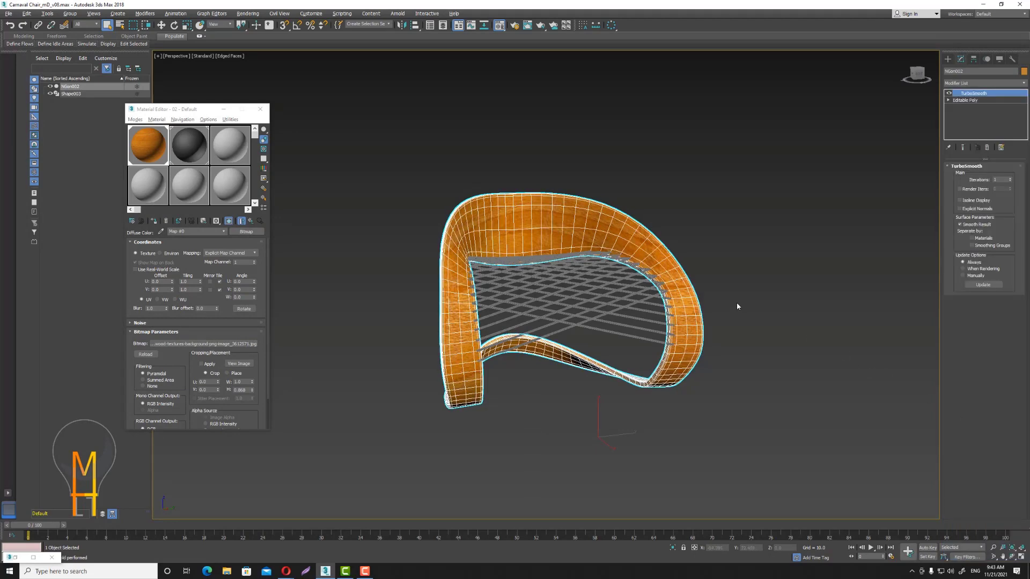
click(750, 299)
alt+middle_drag(751, 299, 649, 315)
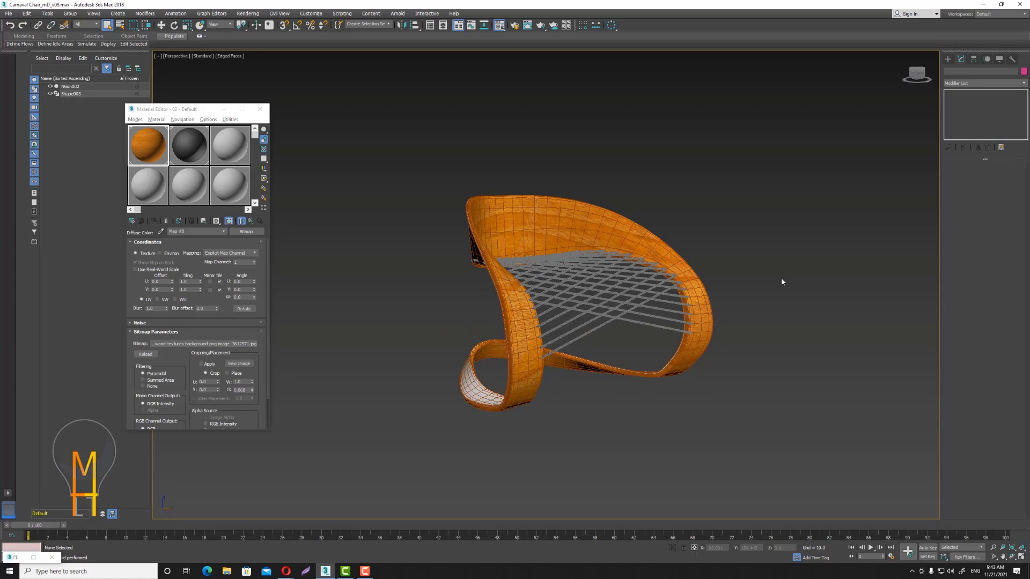
Close the Material Editor and review the smoothed wood chair from a new angle.
click(645, 250)
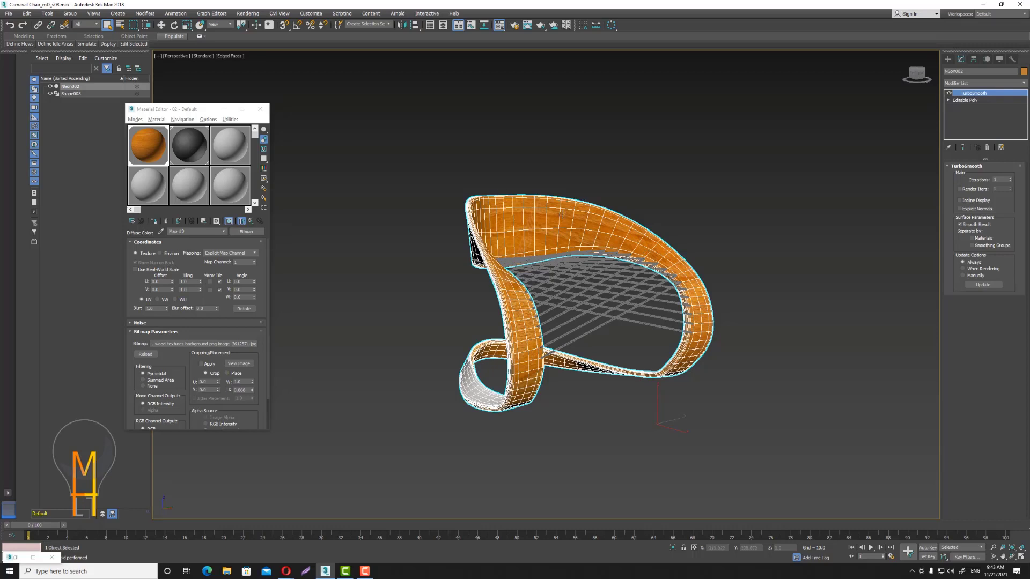
click(260, 109)
click(416, 145)
alt+middle_drag(416, 144, 662, 388)
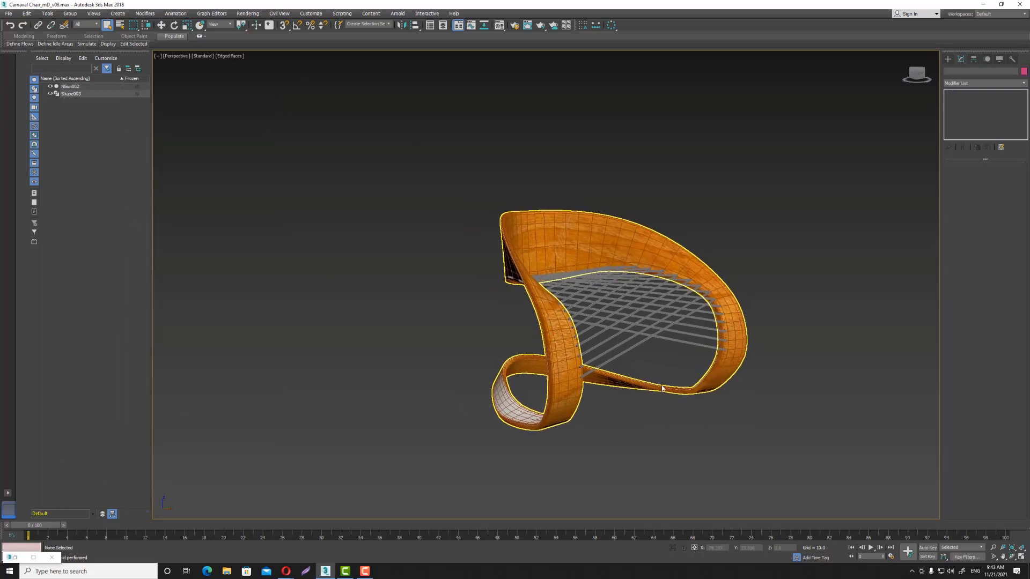
click(741, 323)
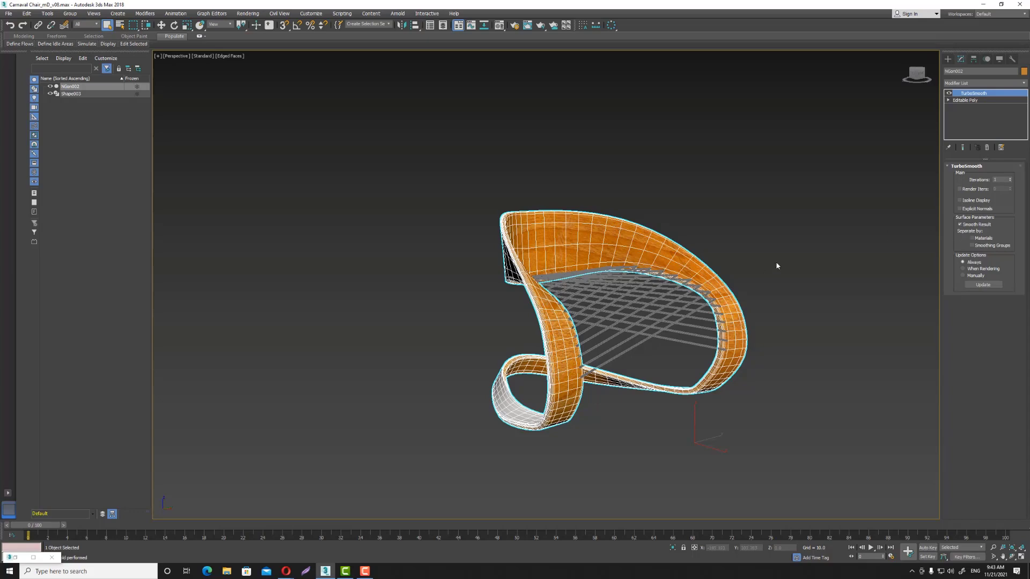
click(803, 265)
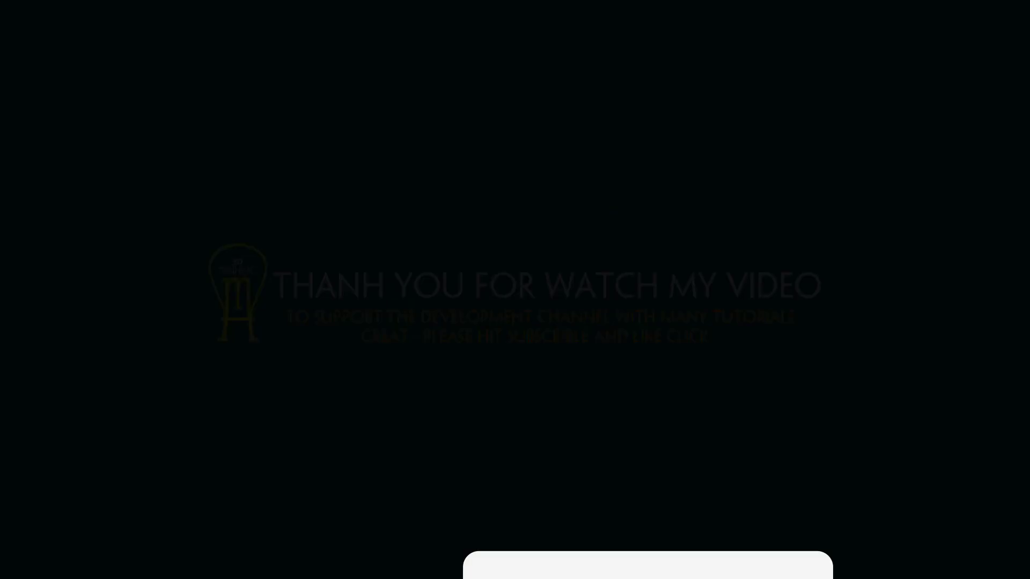